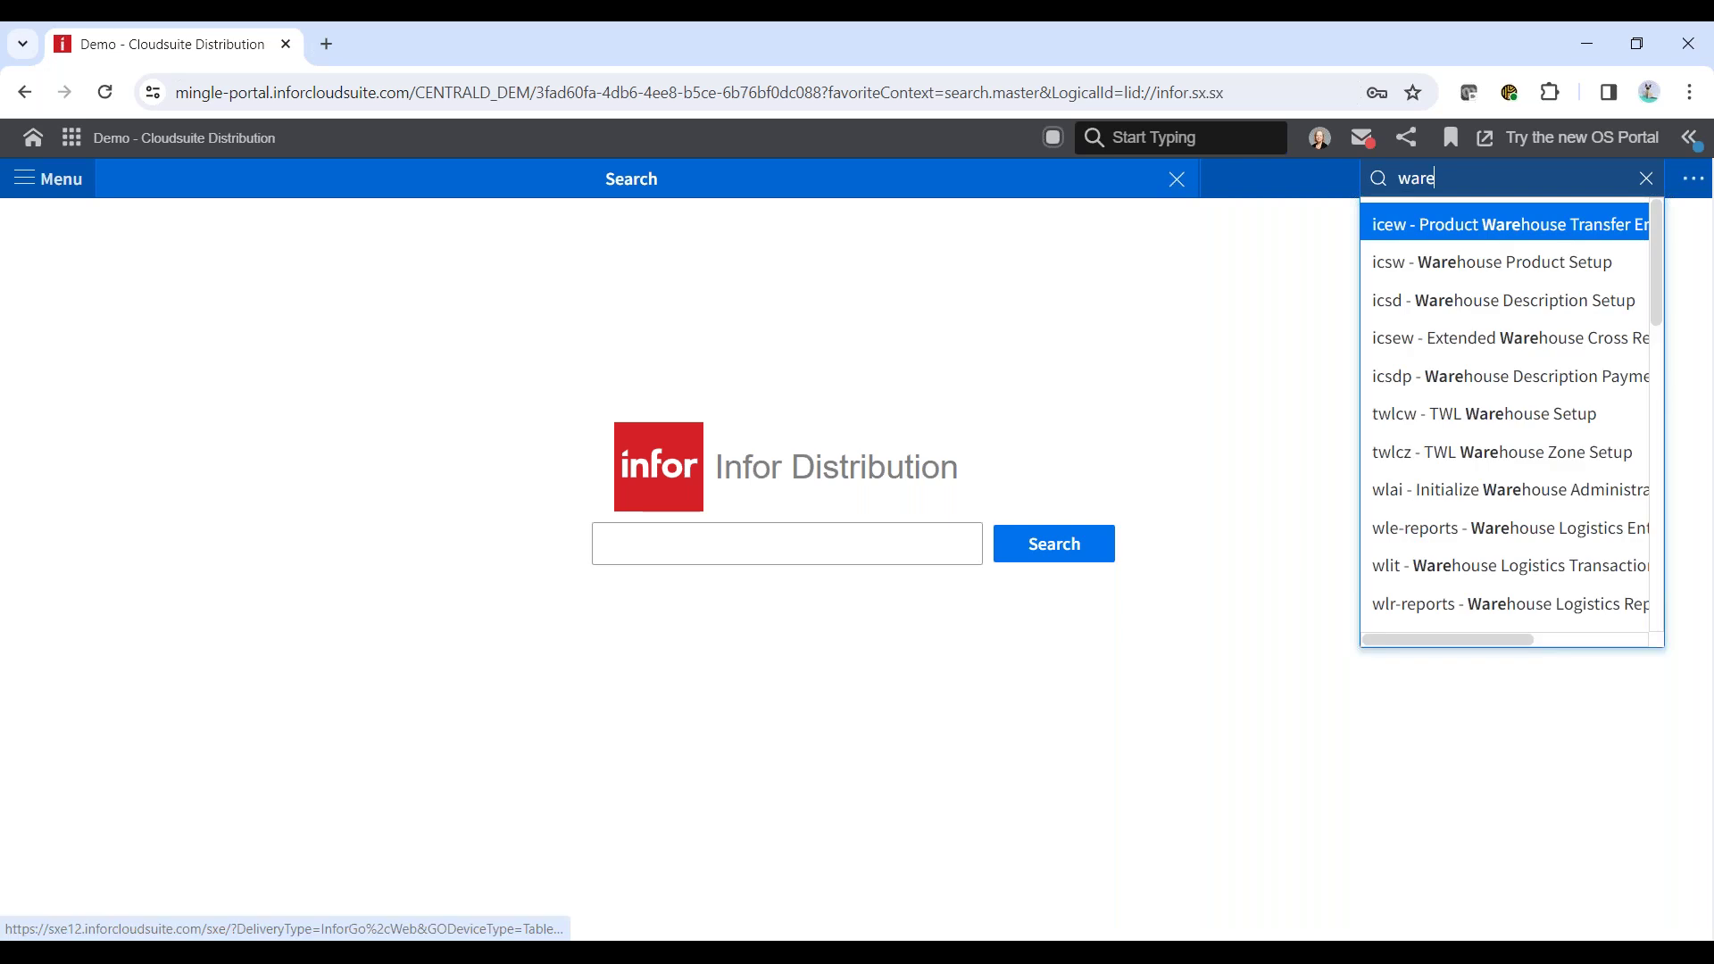
Open Warehouse Product Setup, search warehouse 01 for product 1-001 and open its record.
{"action": "left_click", "coordinate": [1473, 273]}
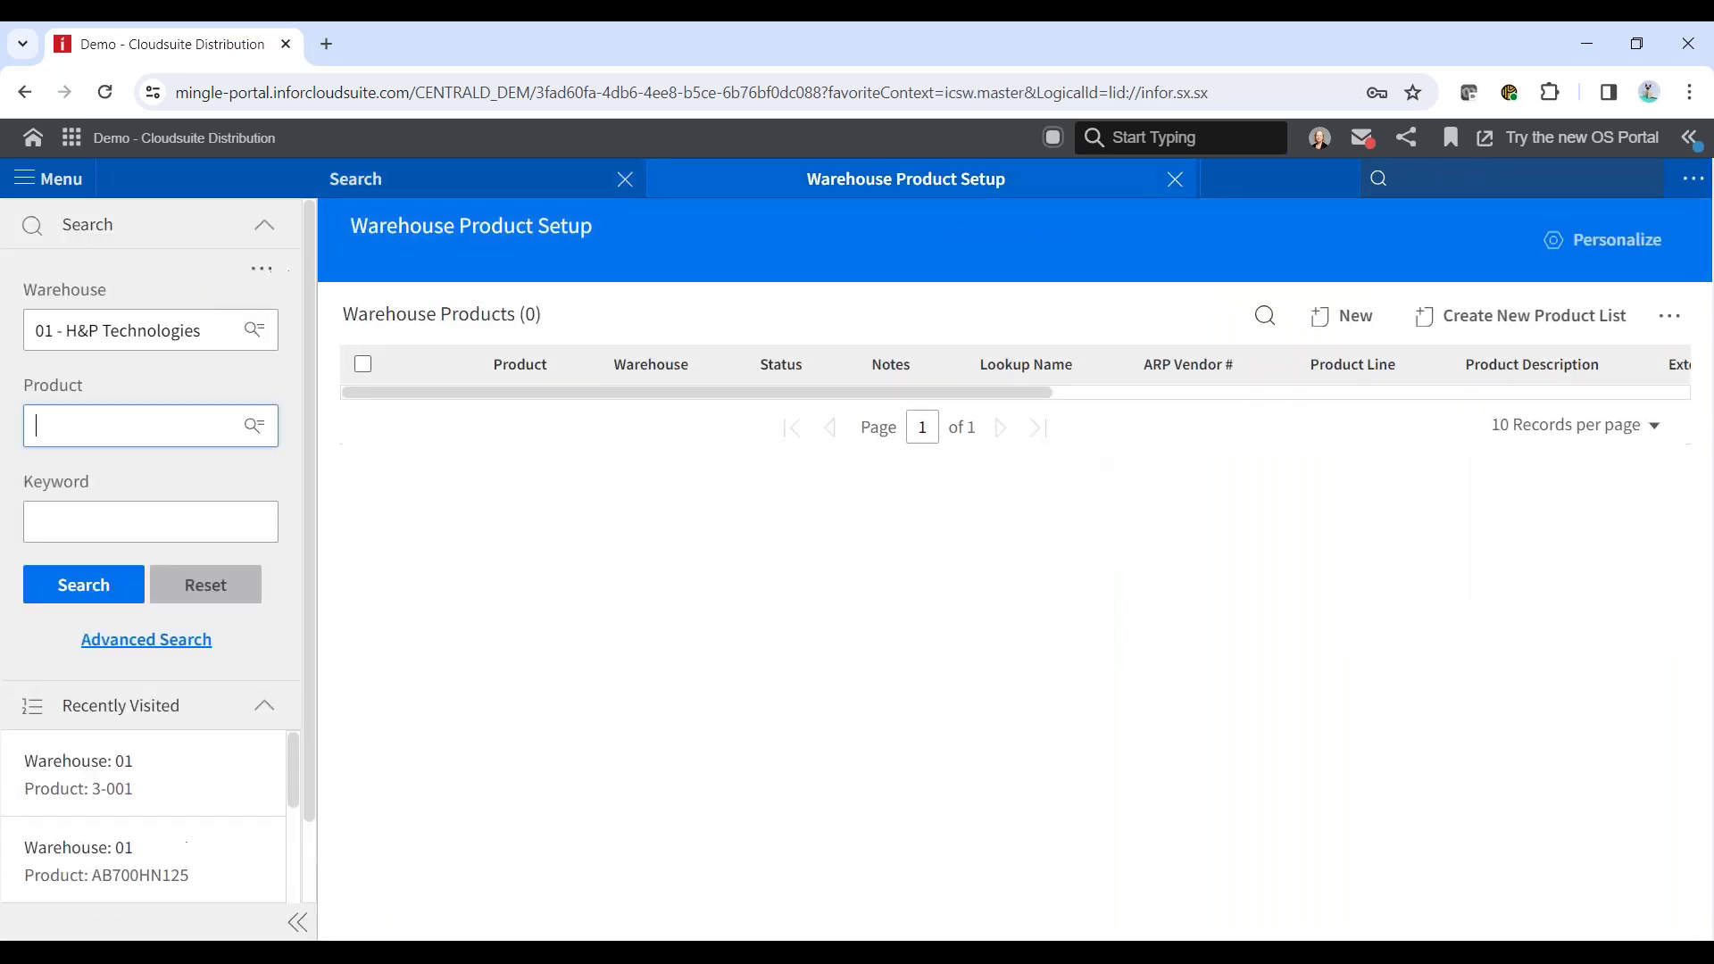
{"action": "left_click", "coordinate": [37, 422]}
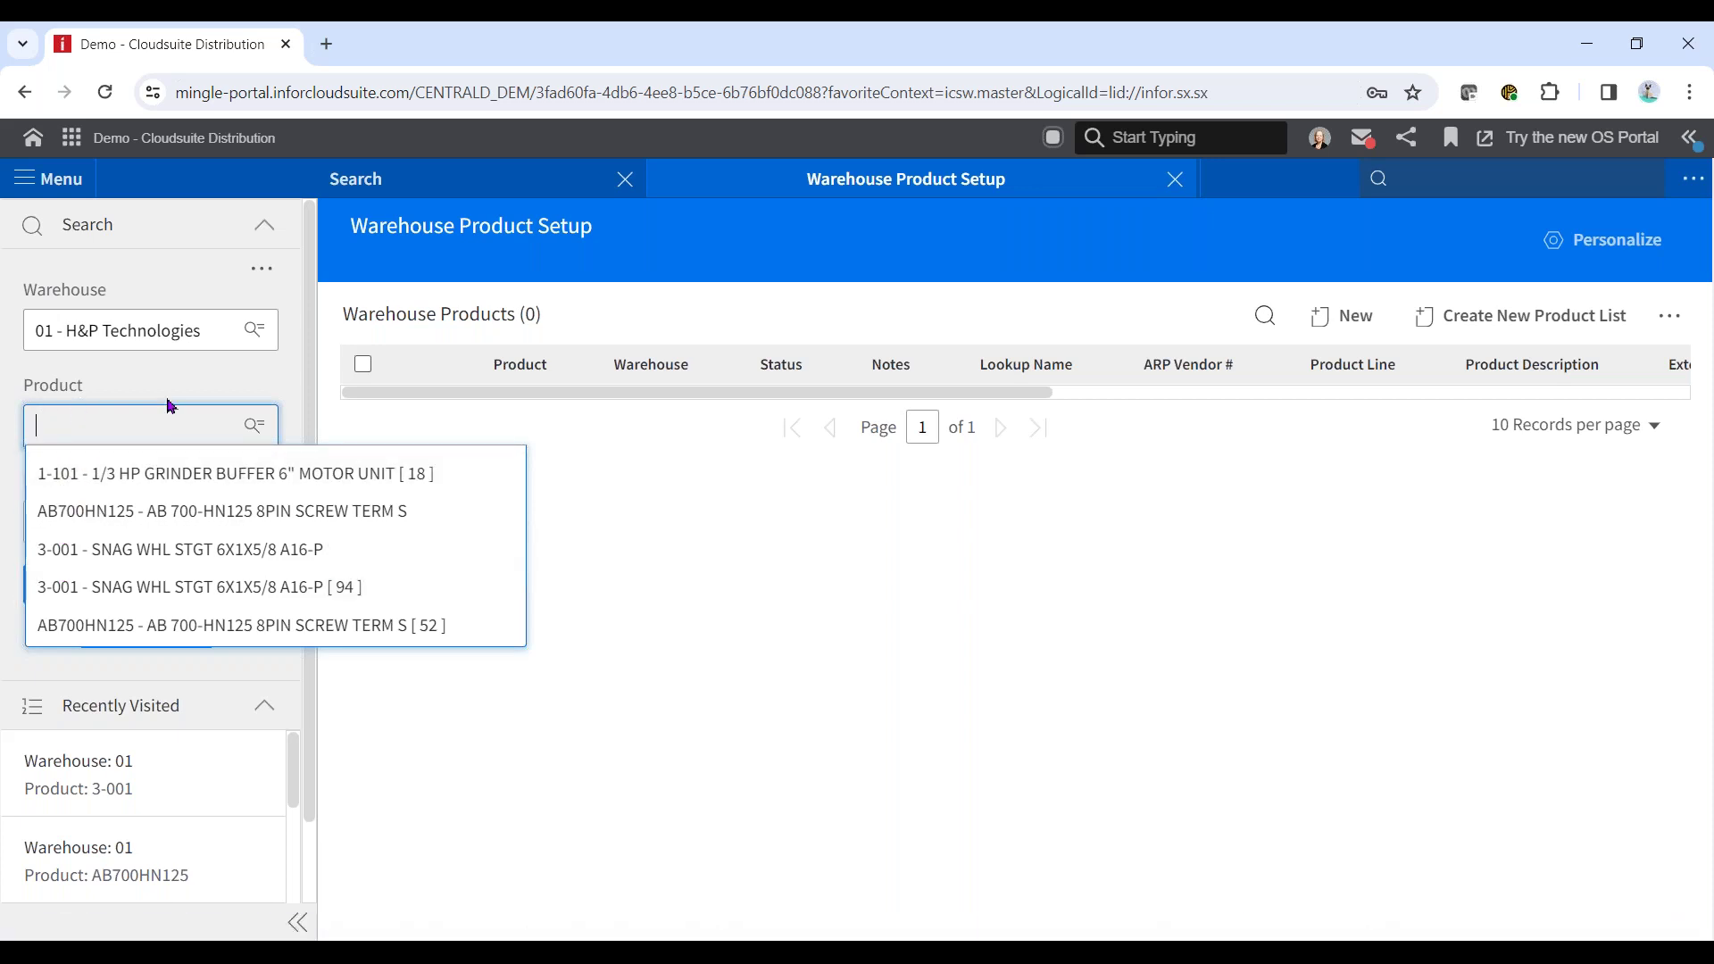
{"action": "type", "text": "1-001 - Valve  [ 634"}
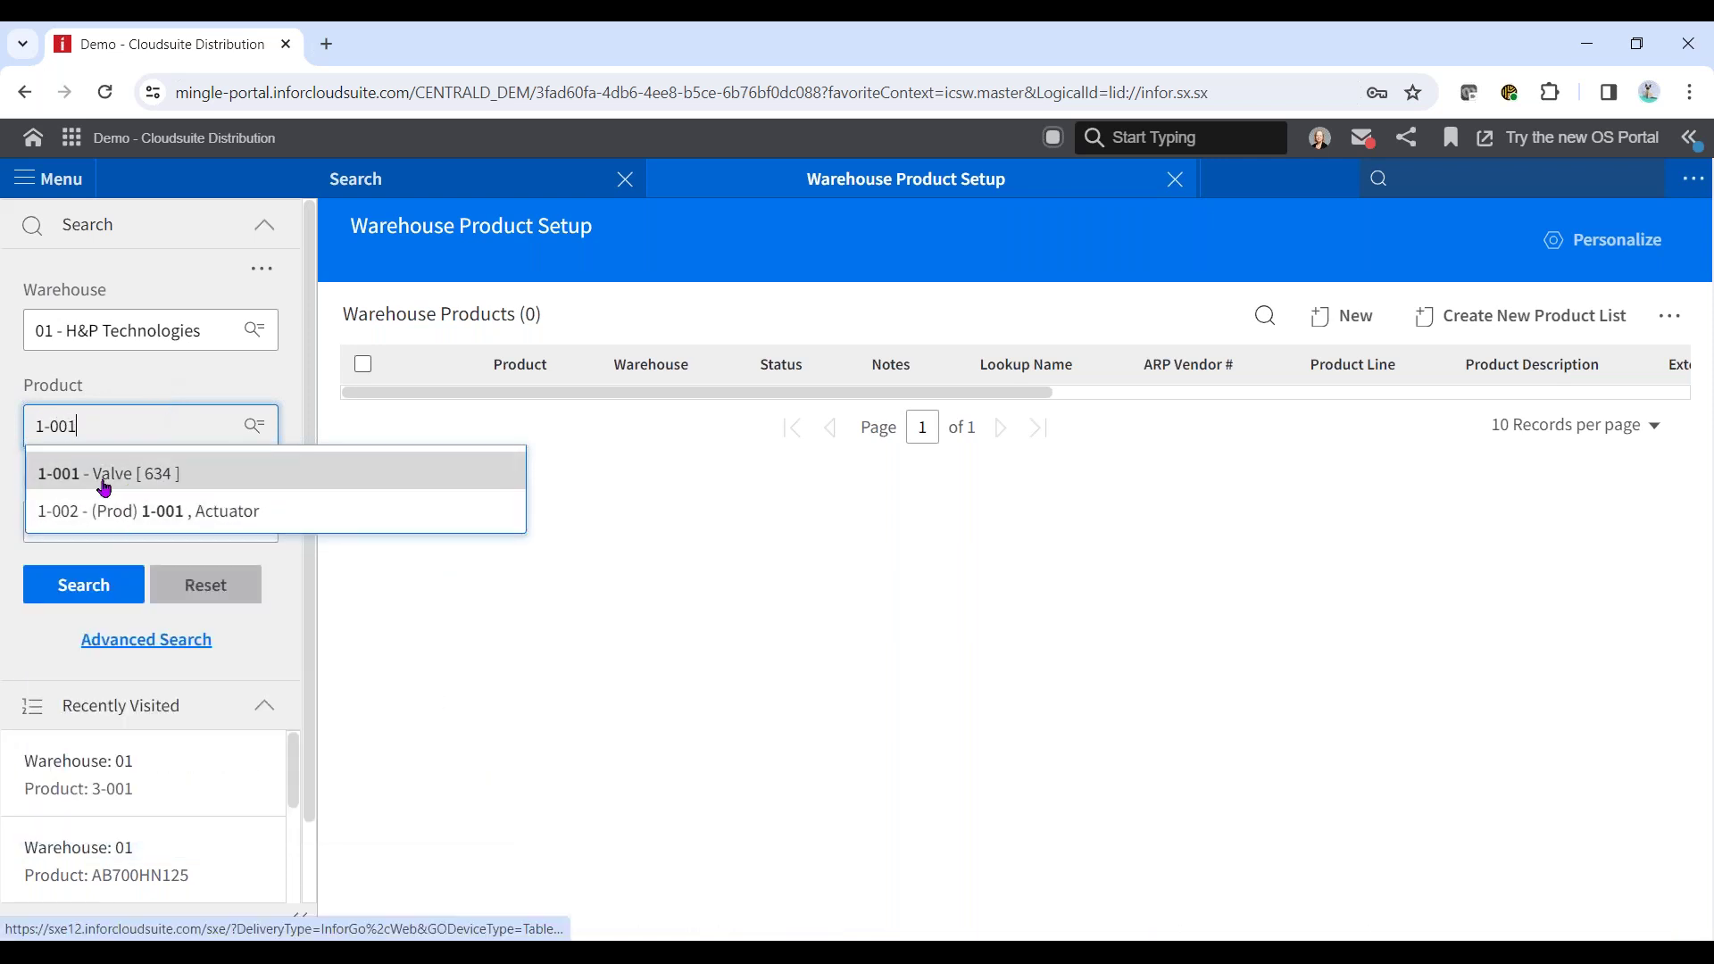
{"action": "left_click", "coordinate": [99, 473]}
{"action": "left_click", "coordinate": [83, 589]}
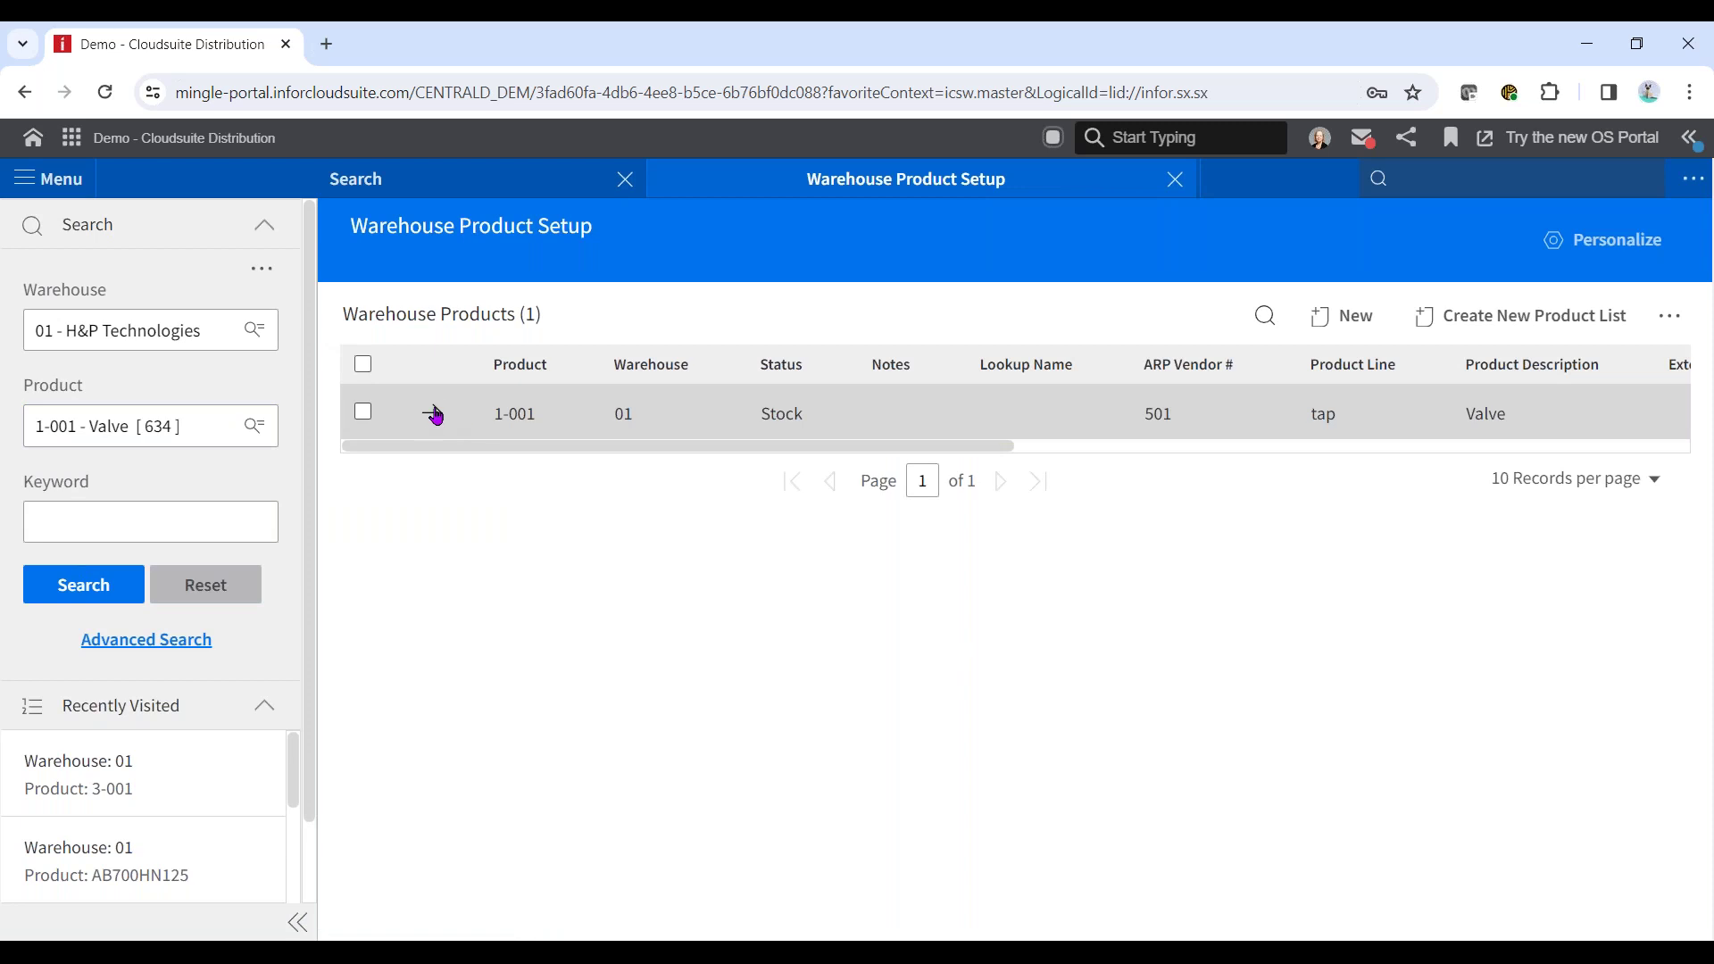
{"action": "left_click", "coordinate": [433, 411]}
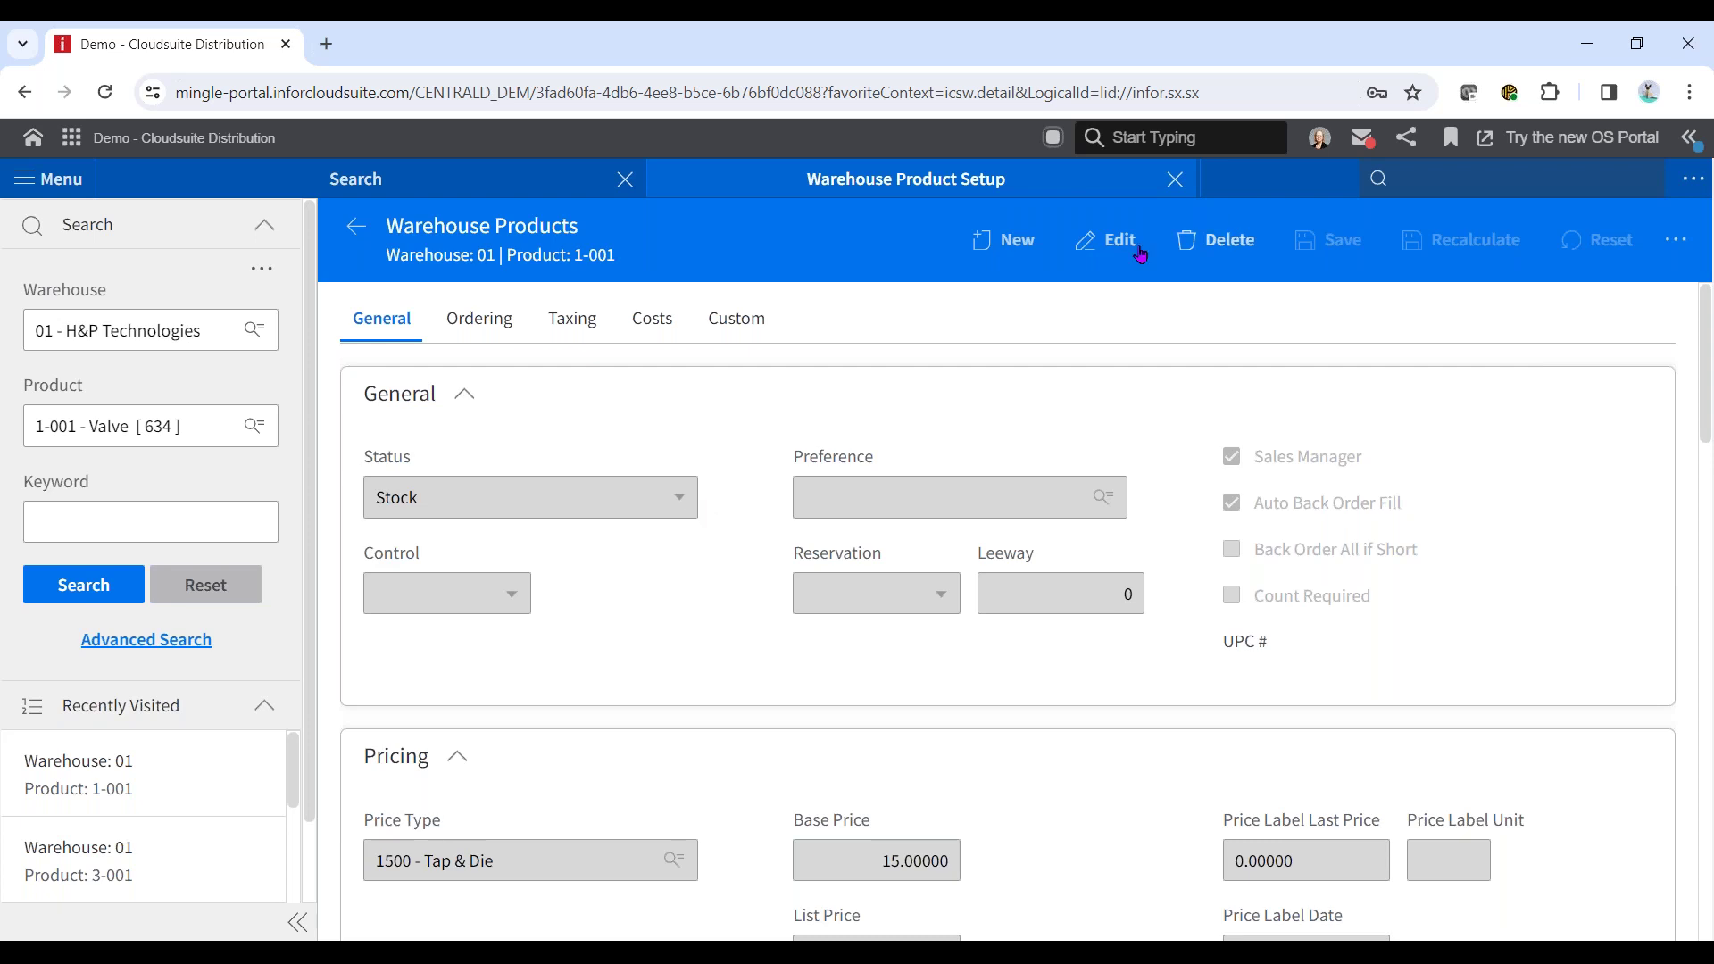
Put the 1-001 record in edit mode and review the available Status options without changing the selection.
{"action": "left_click", "coordinate": [1109, 241]}
{"action": "left_click", "coordinate": [693, 507]}
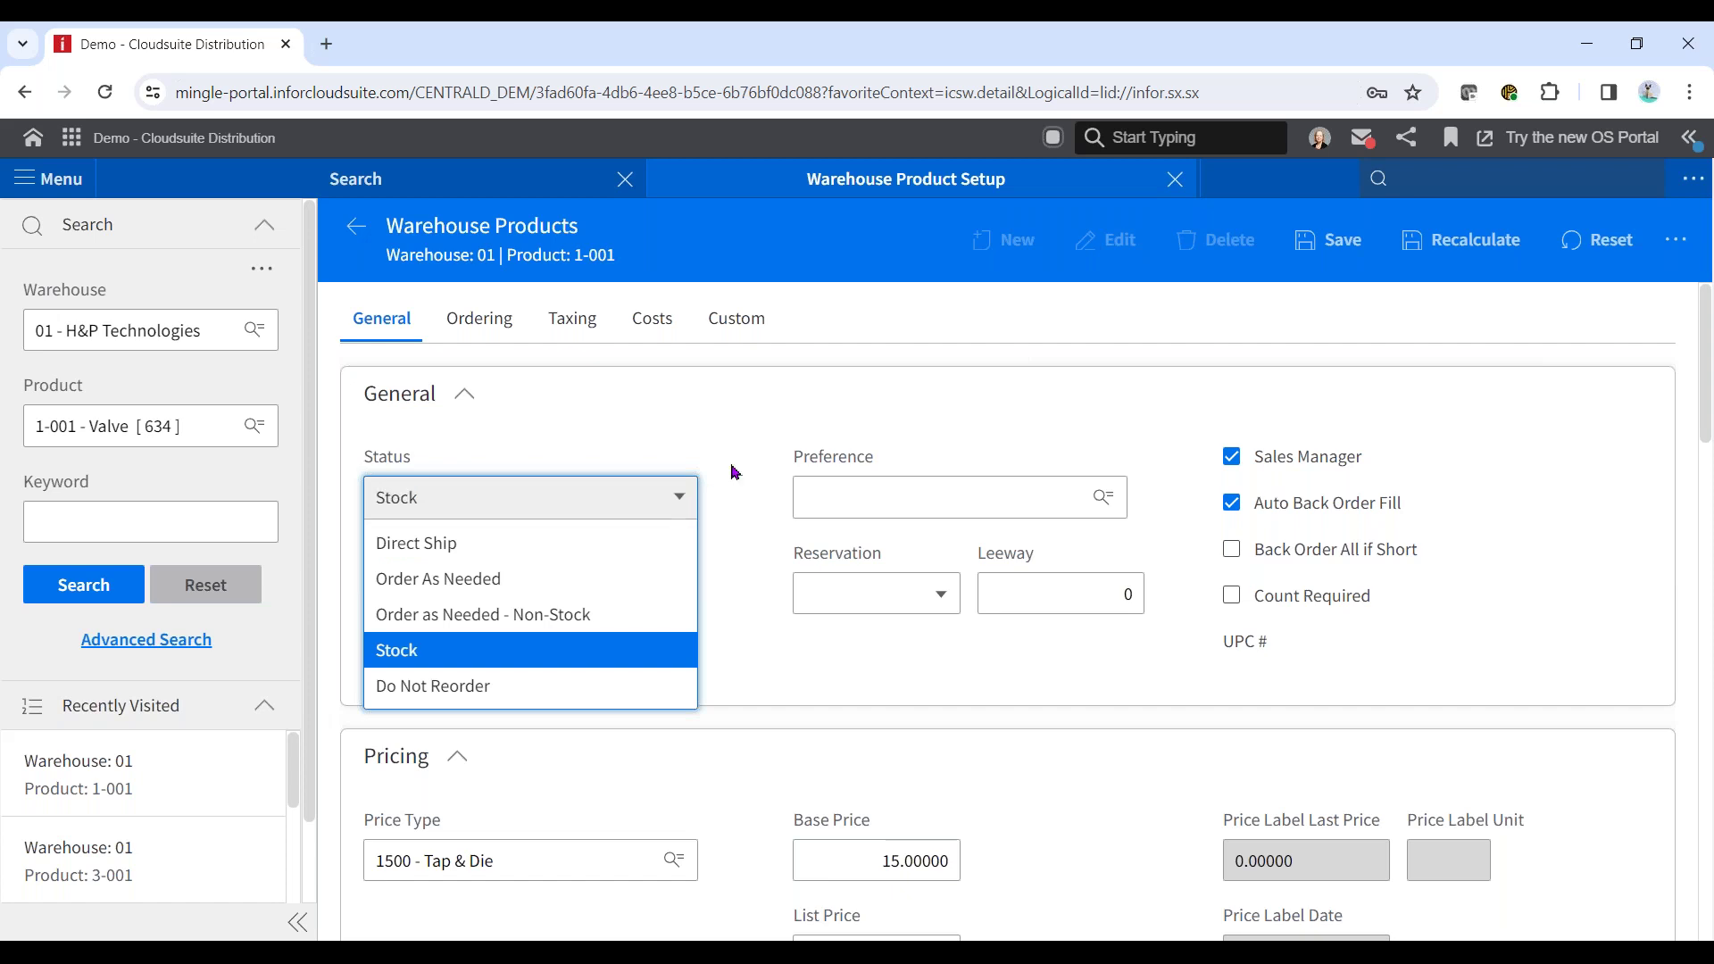
{"action": "left_click", "coordinate": [749, 405]}
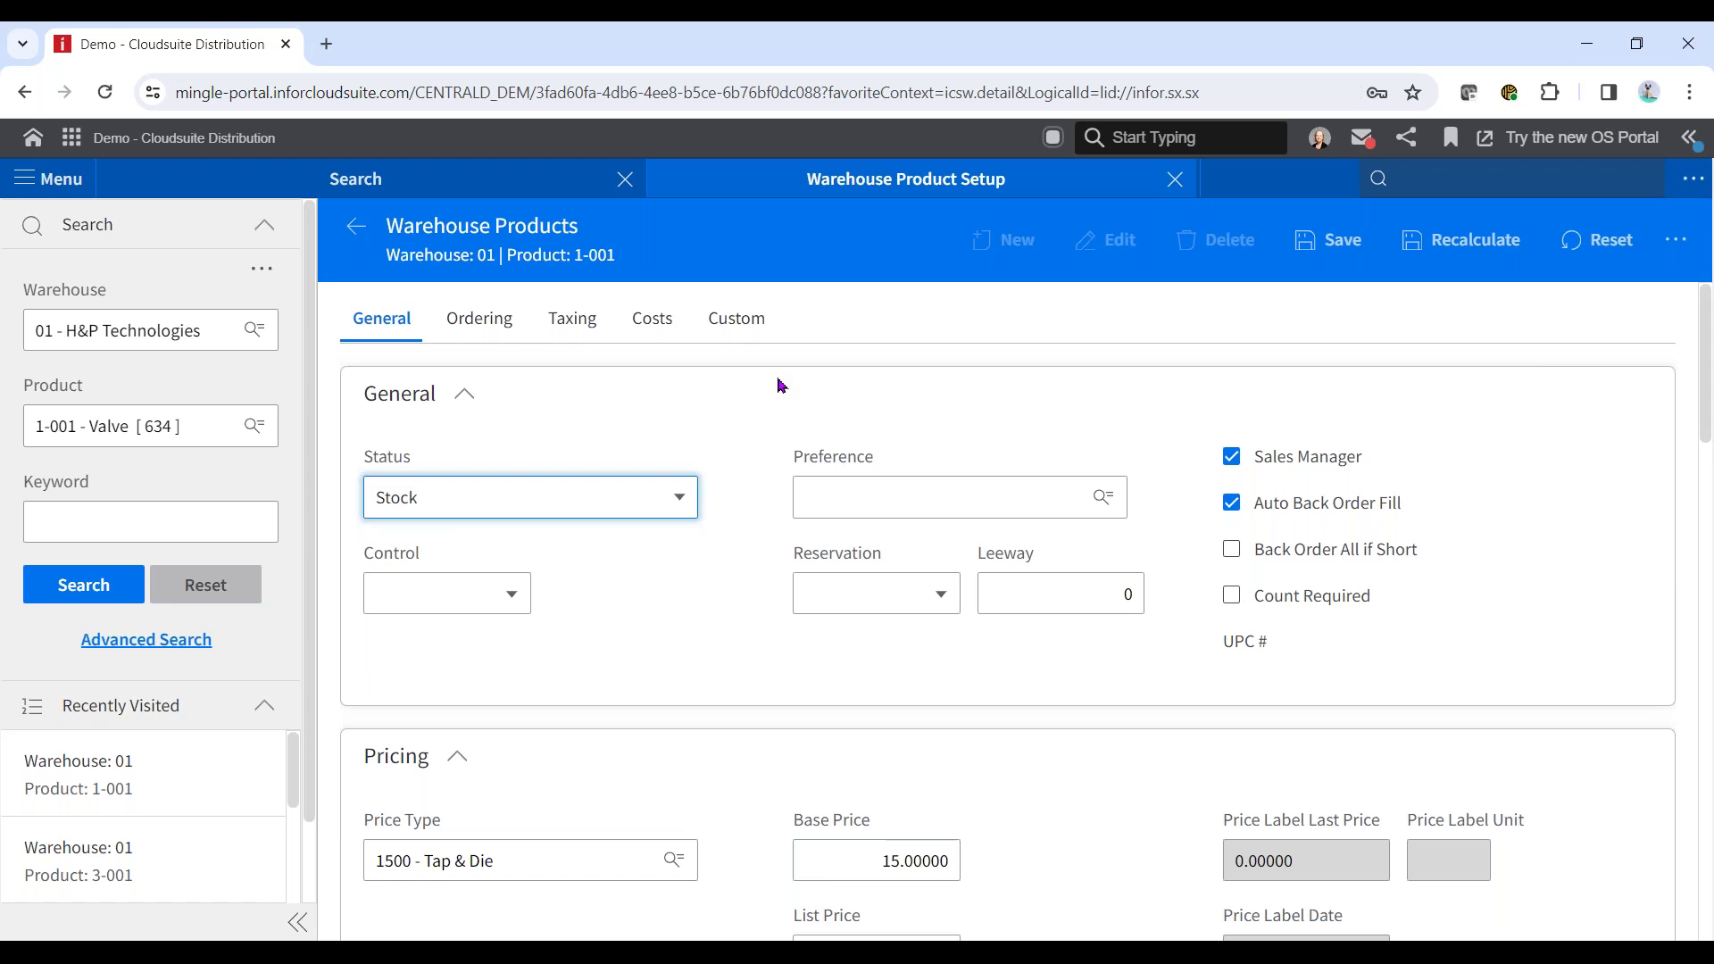
Review the ordering Method options for product 1-001 without changing the selection.
{"action": "left_click", "coordinate": [486, 321]}
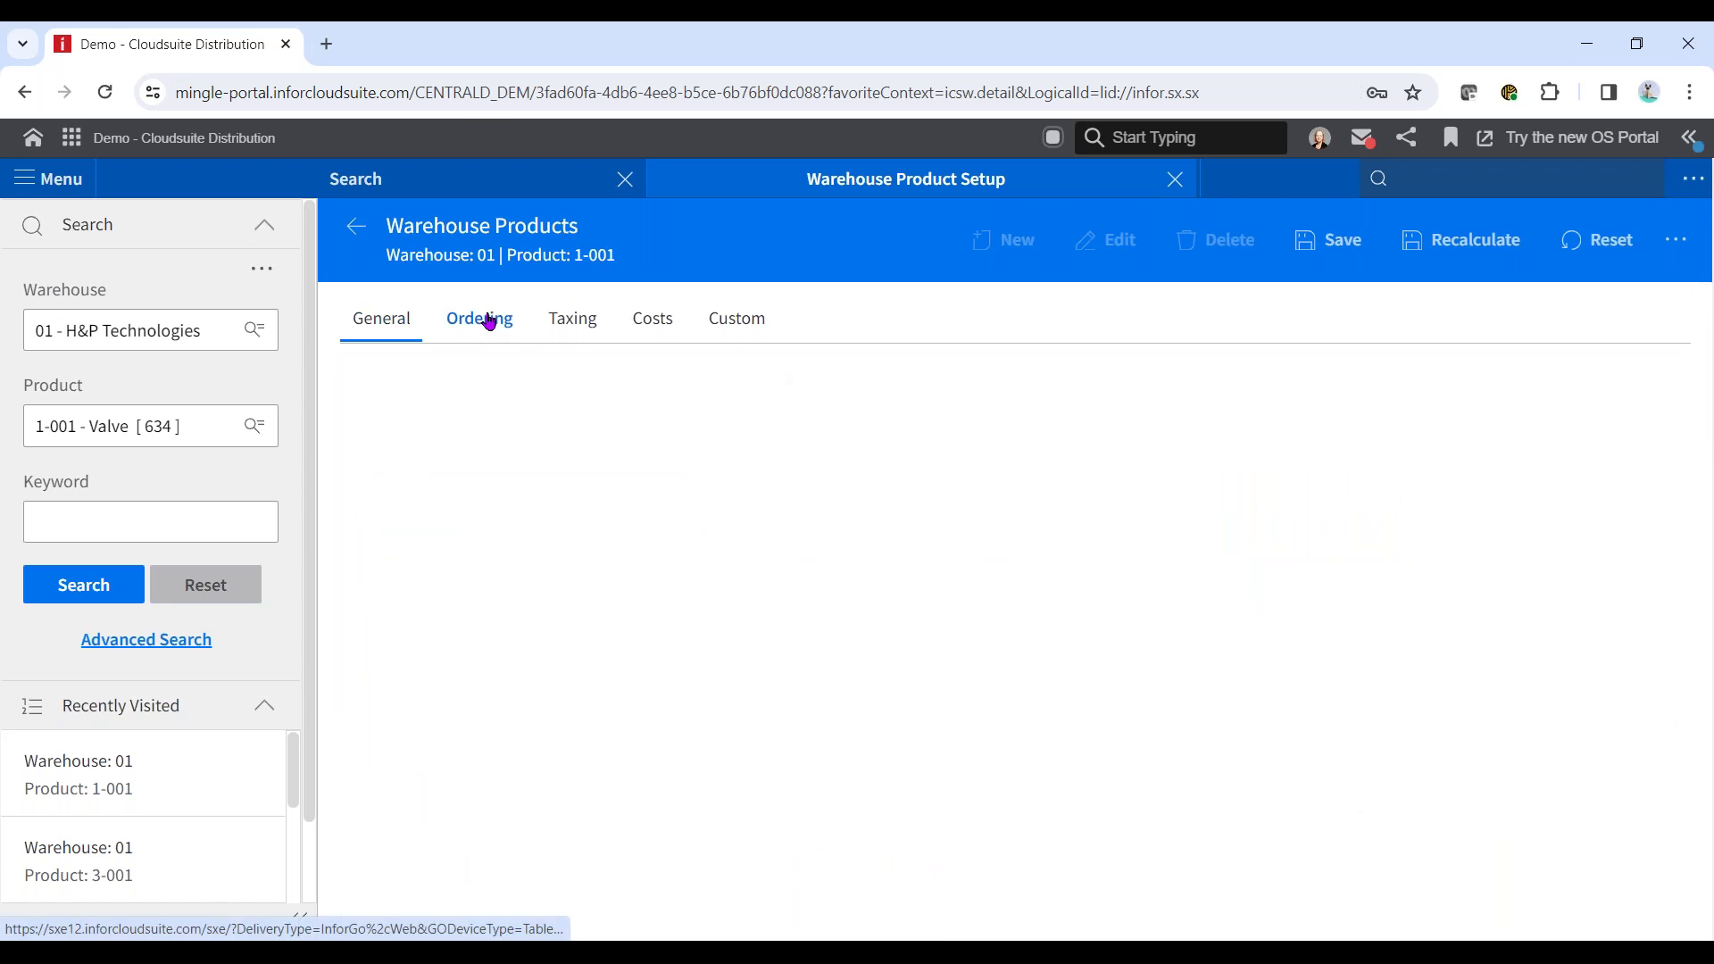
{"action": "left_click", "coordinate": [594, 401]}
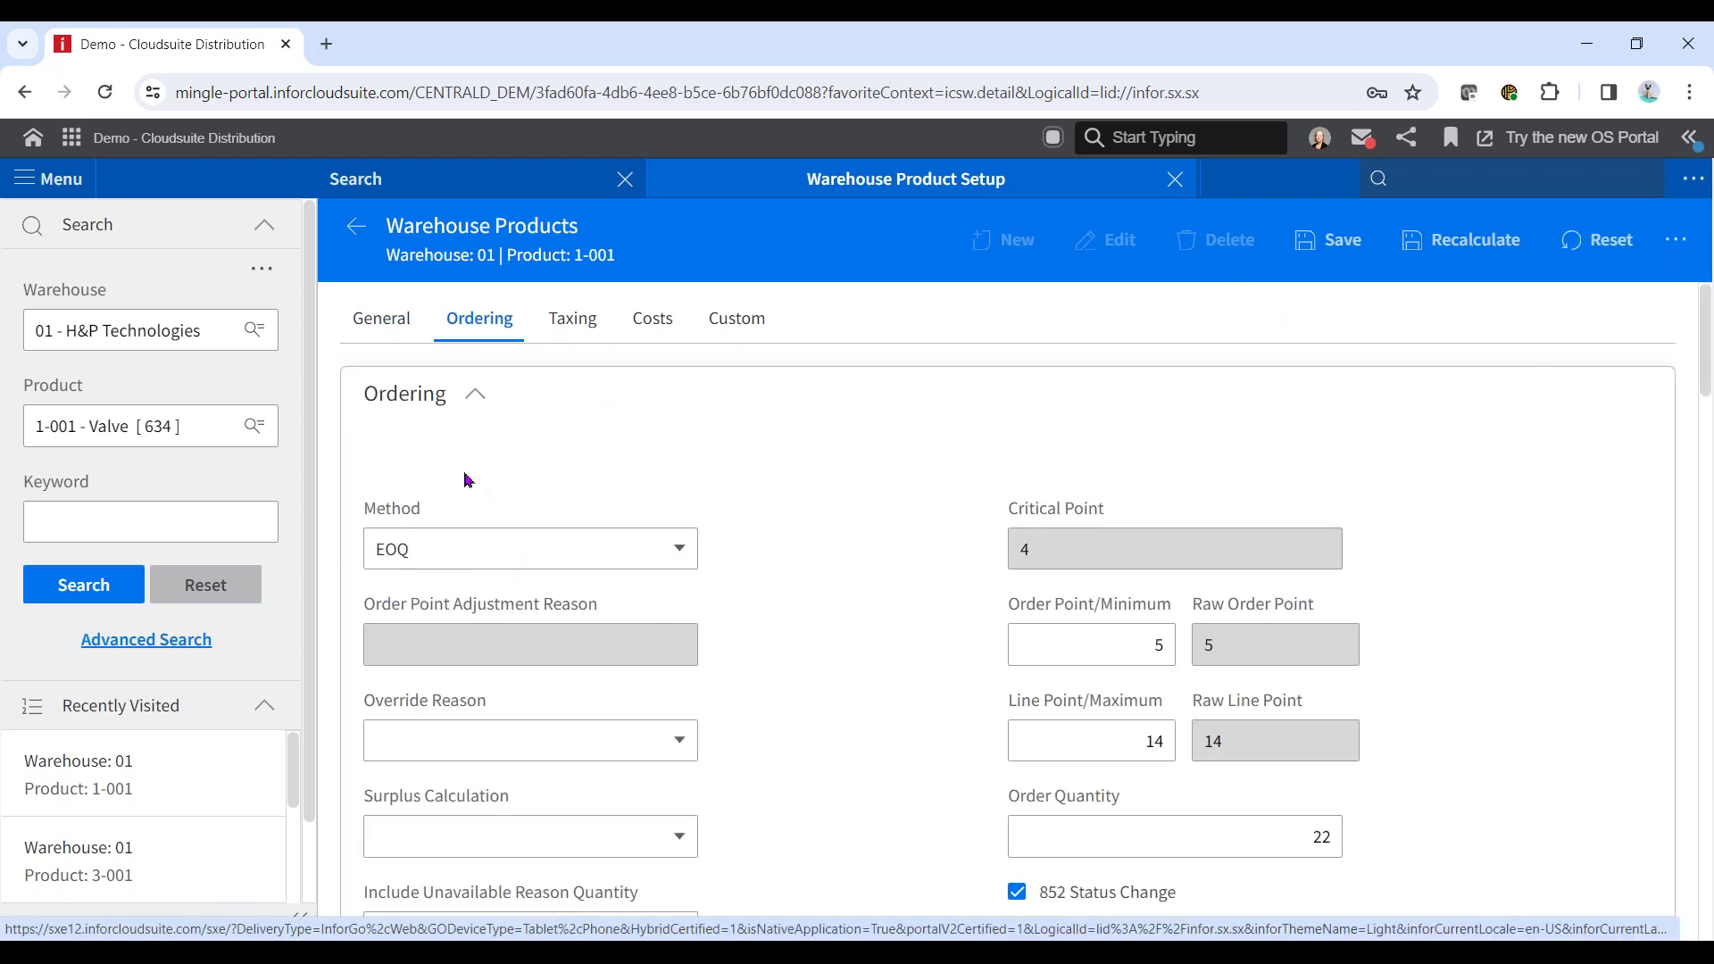
{"action": "left_click", "coordinate": [685, 550]}
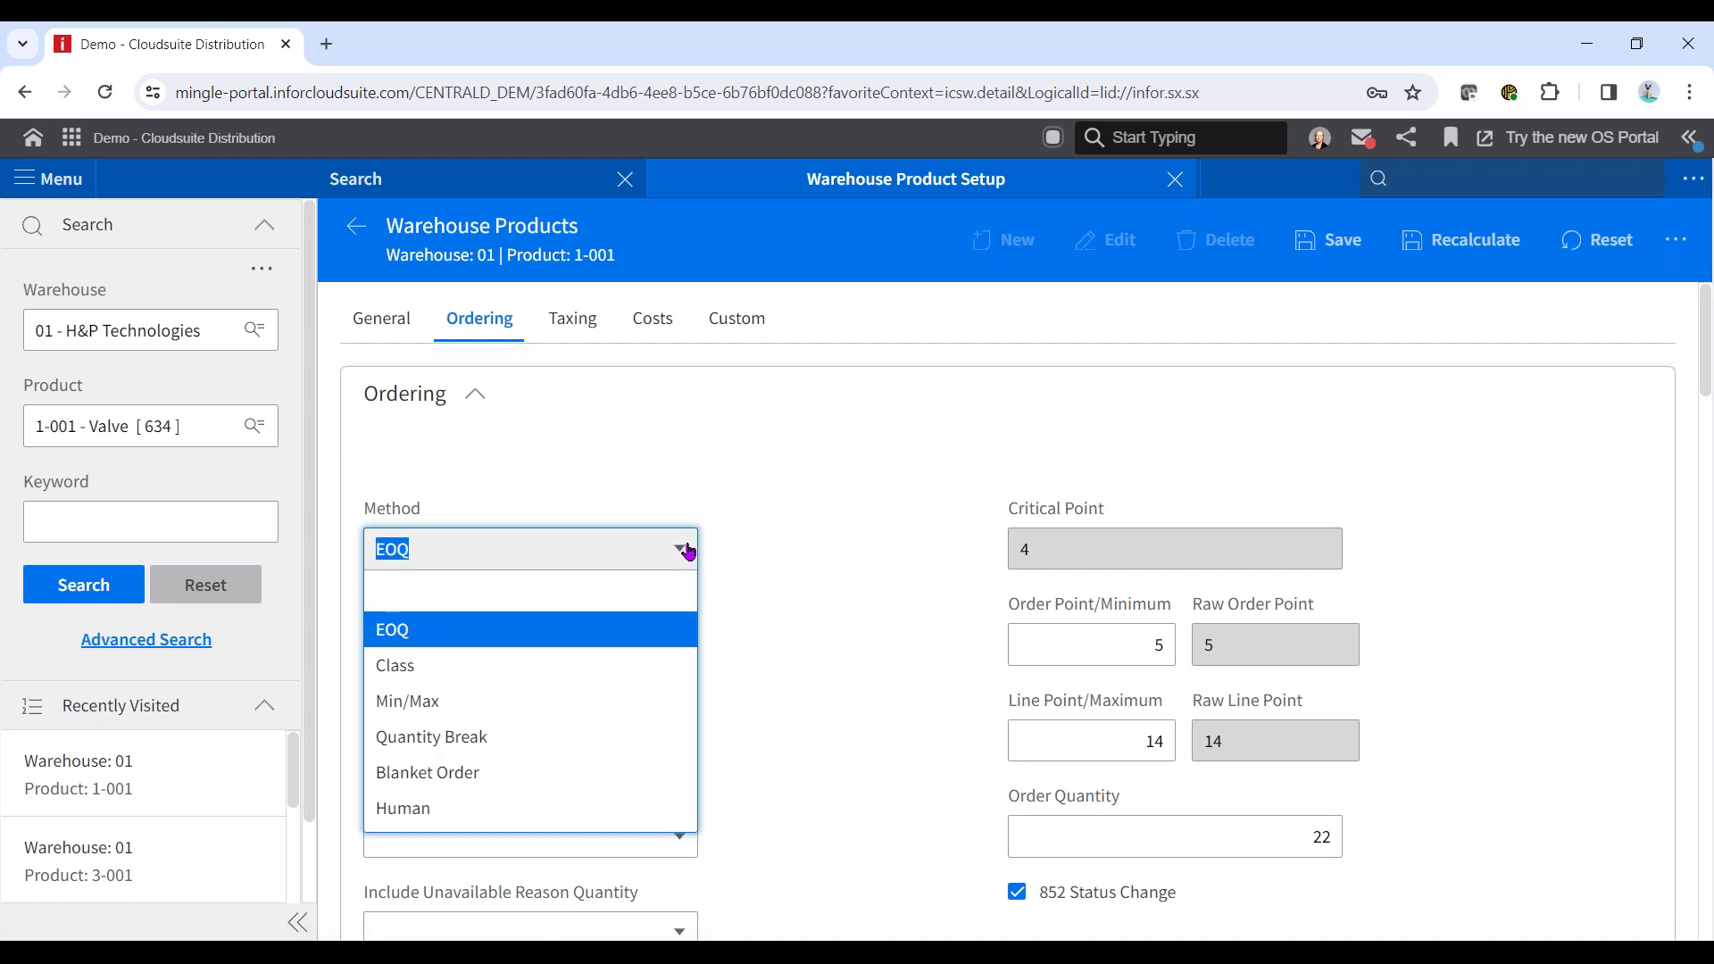
{"action": "left_click", "coordinate": [776, 551]}
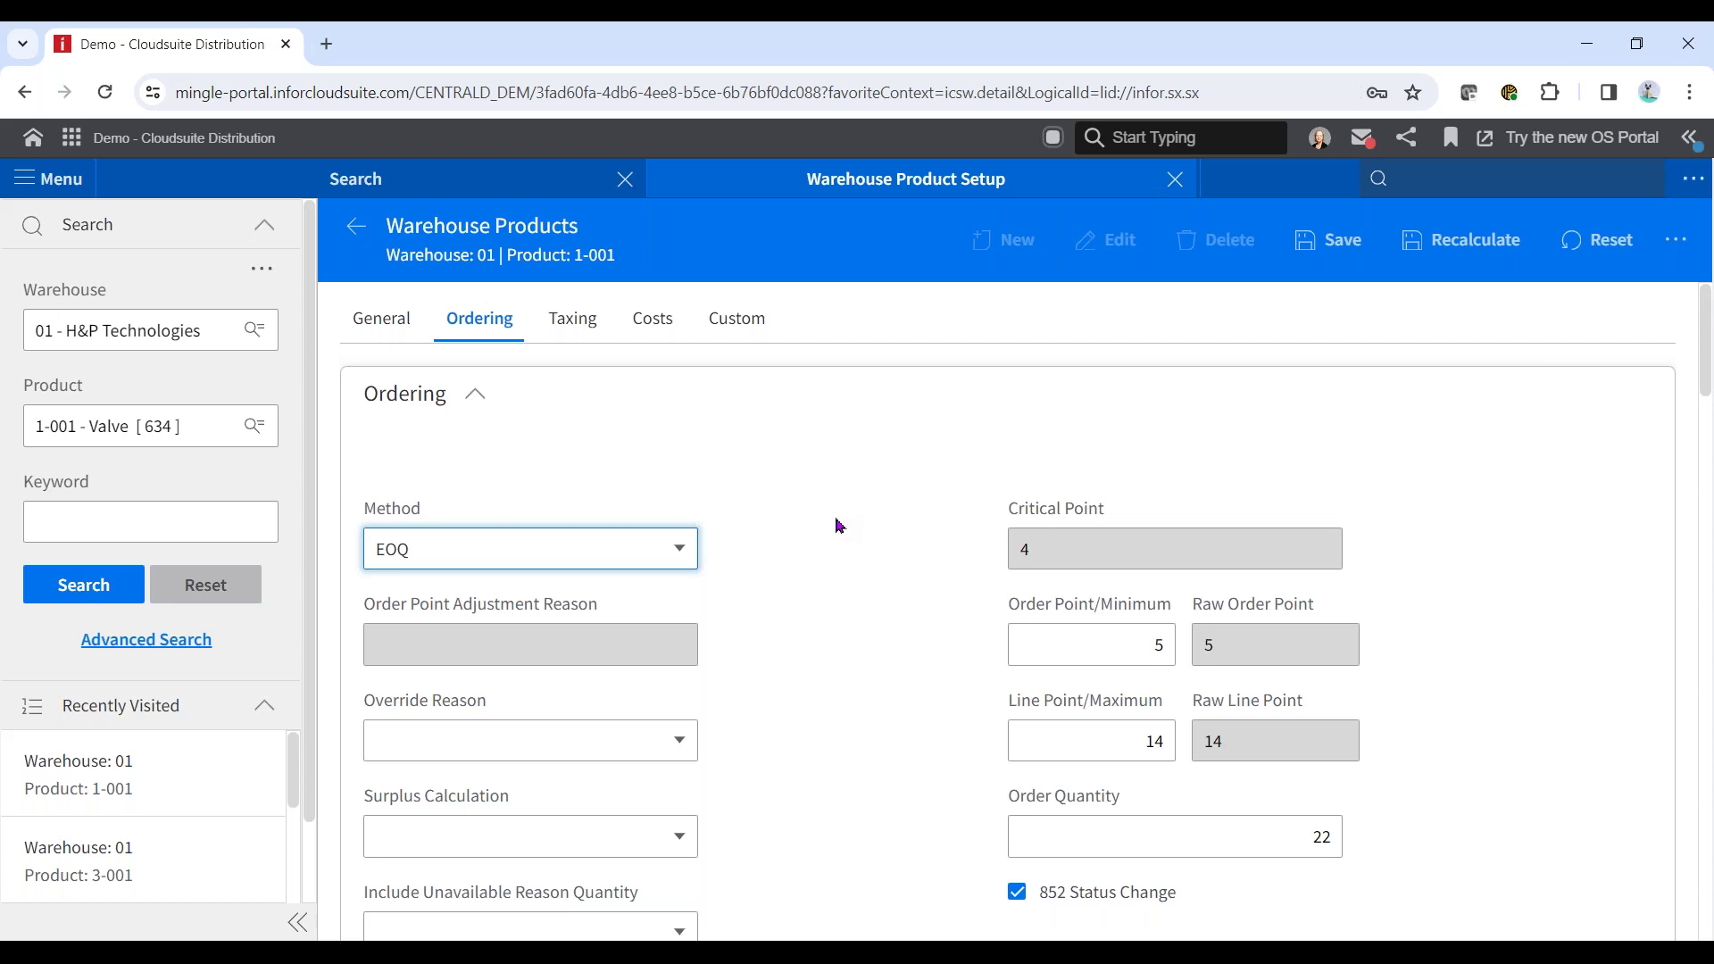
Search warehouse 01 for product FB401 and open its warehouse product record.
{"action": "left_click", "coordinate": [97, 412]}
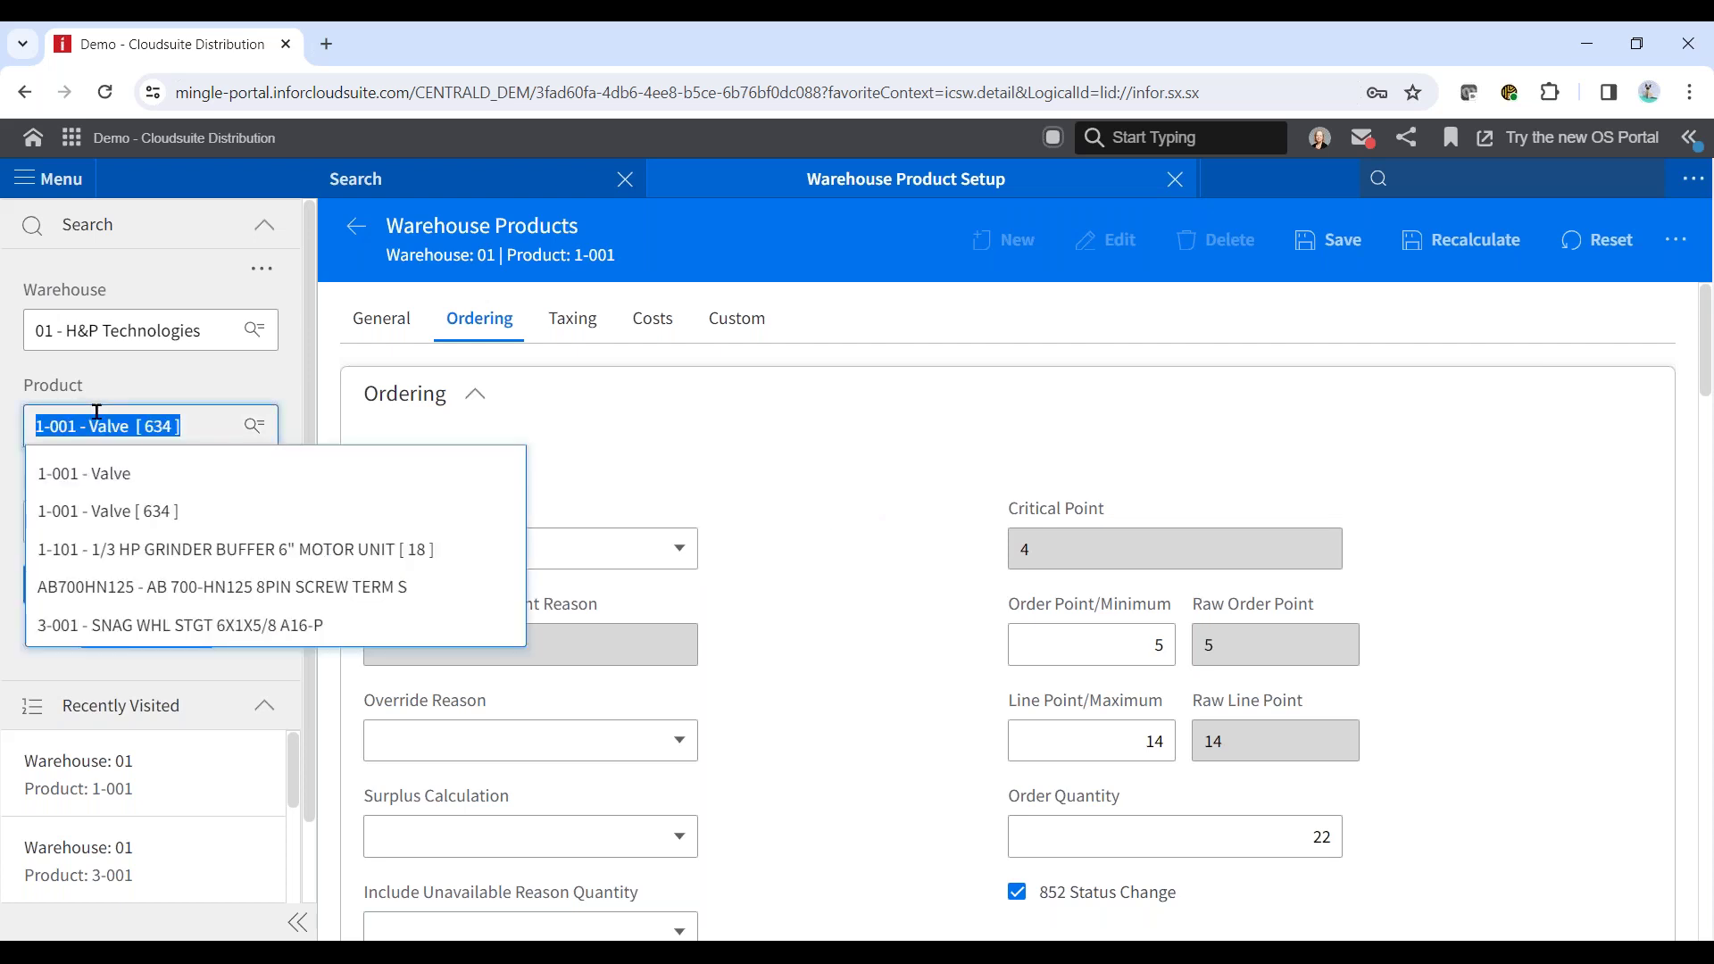
{"action": "type", "text": "f"}
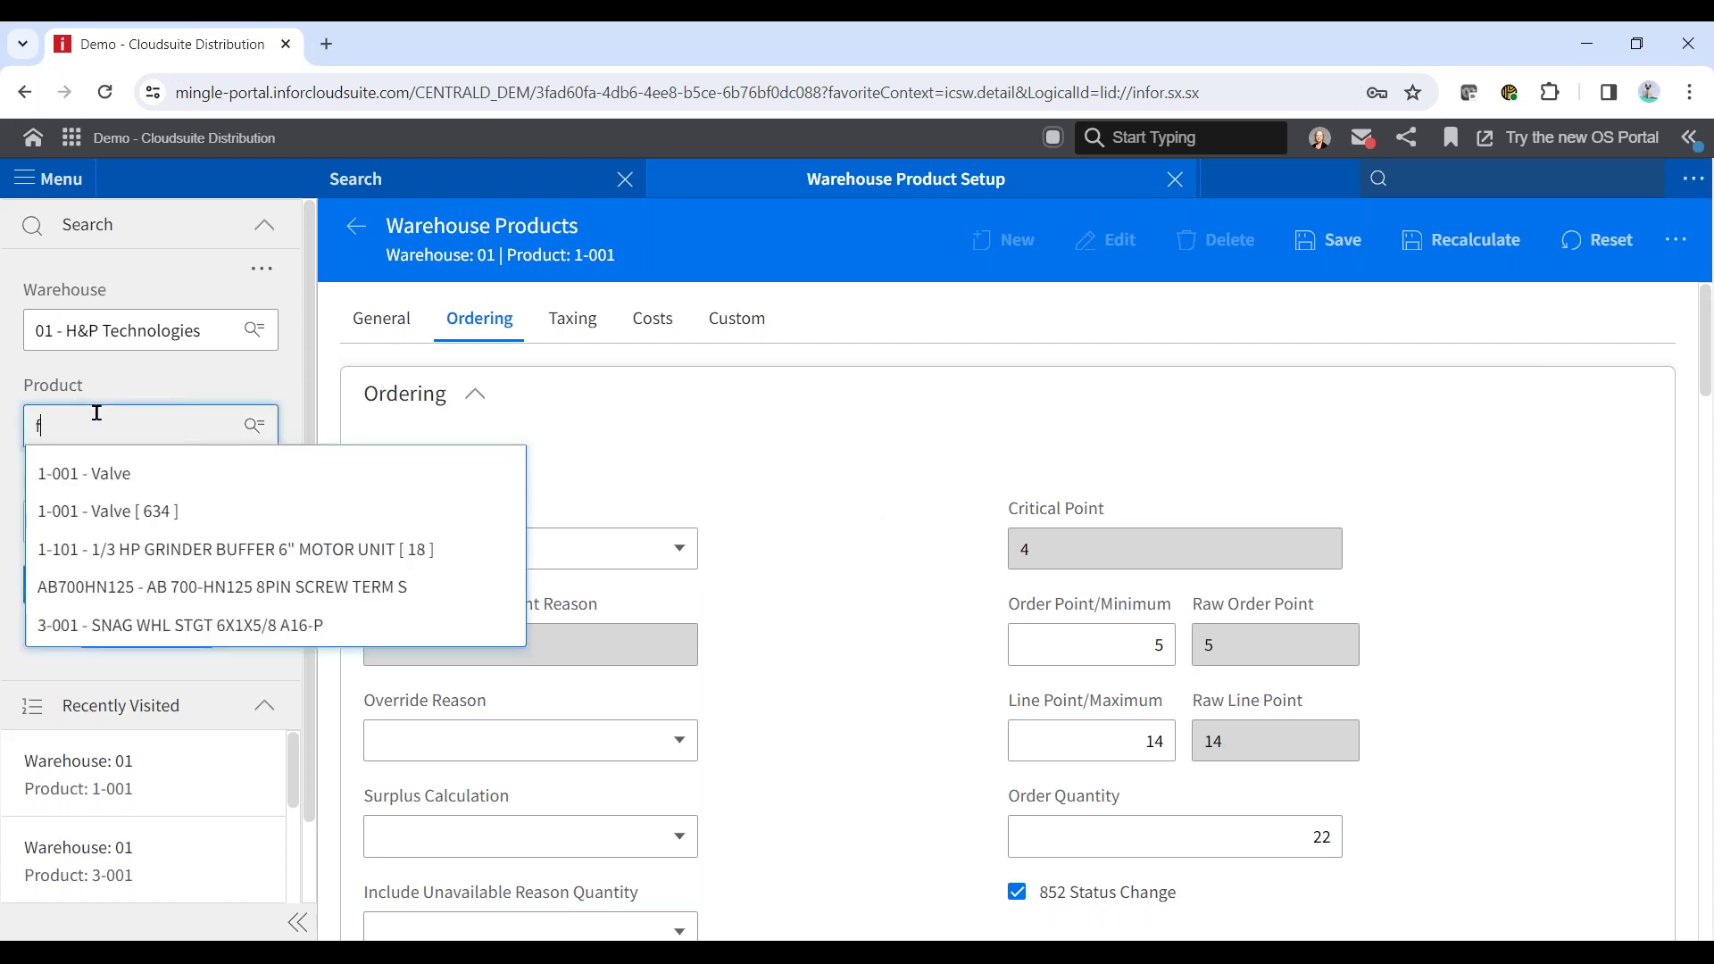
{"action": "type", "text": "b401"}
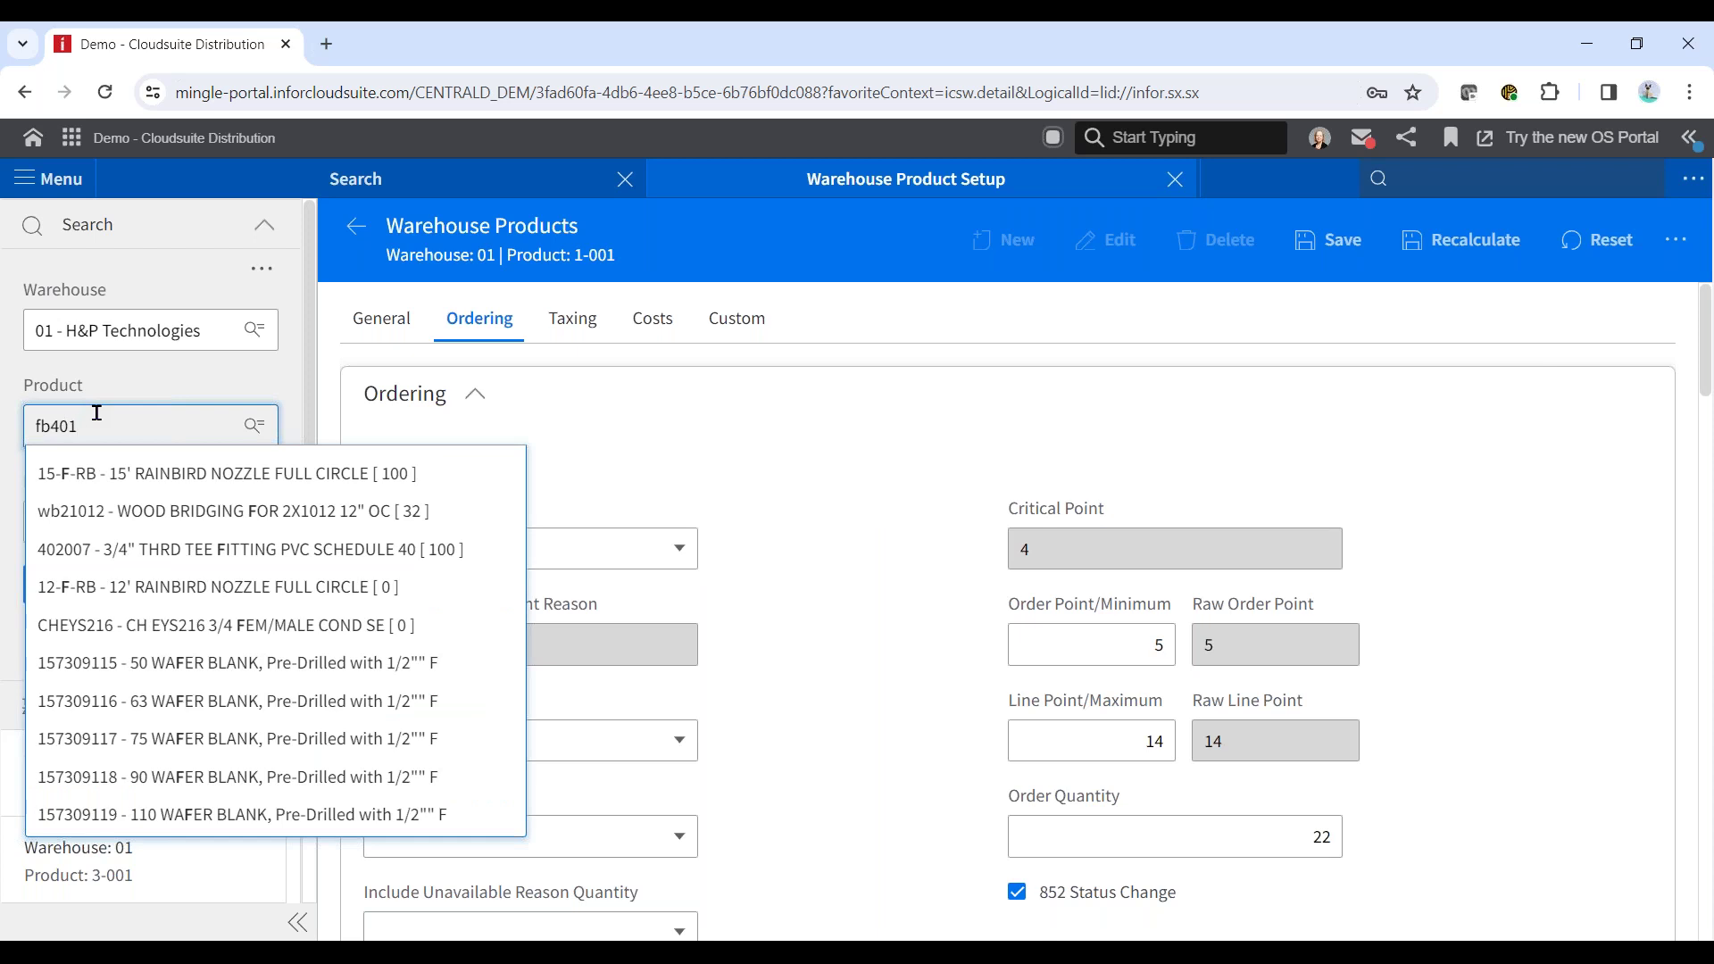
{"action": "left_click", "coordinate": [83, 489]}
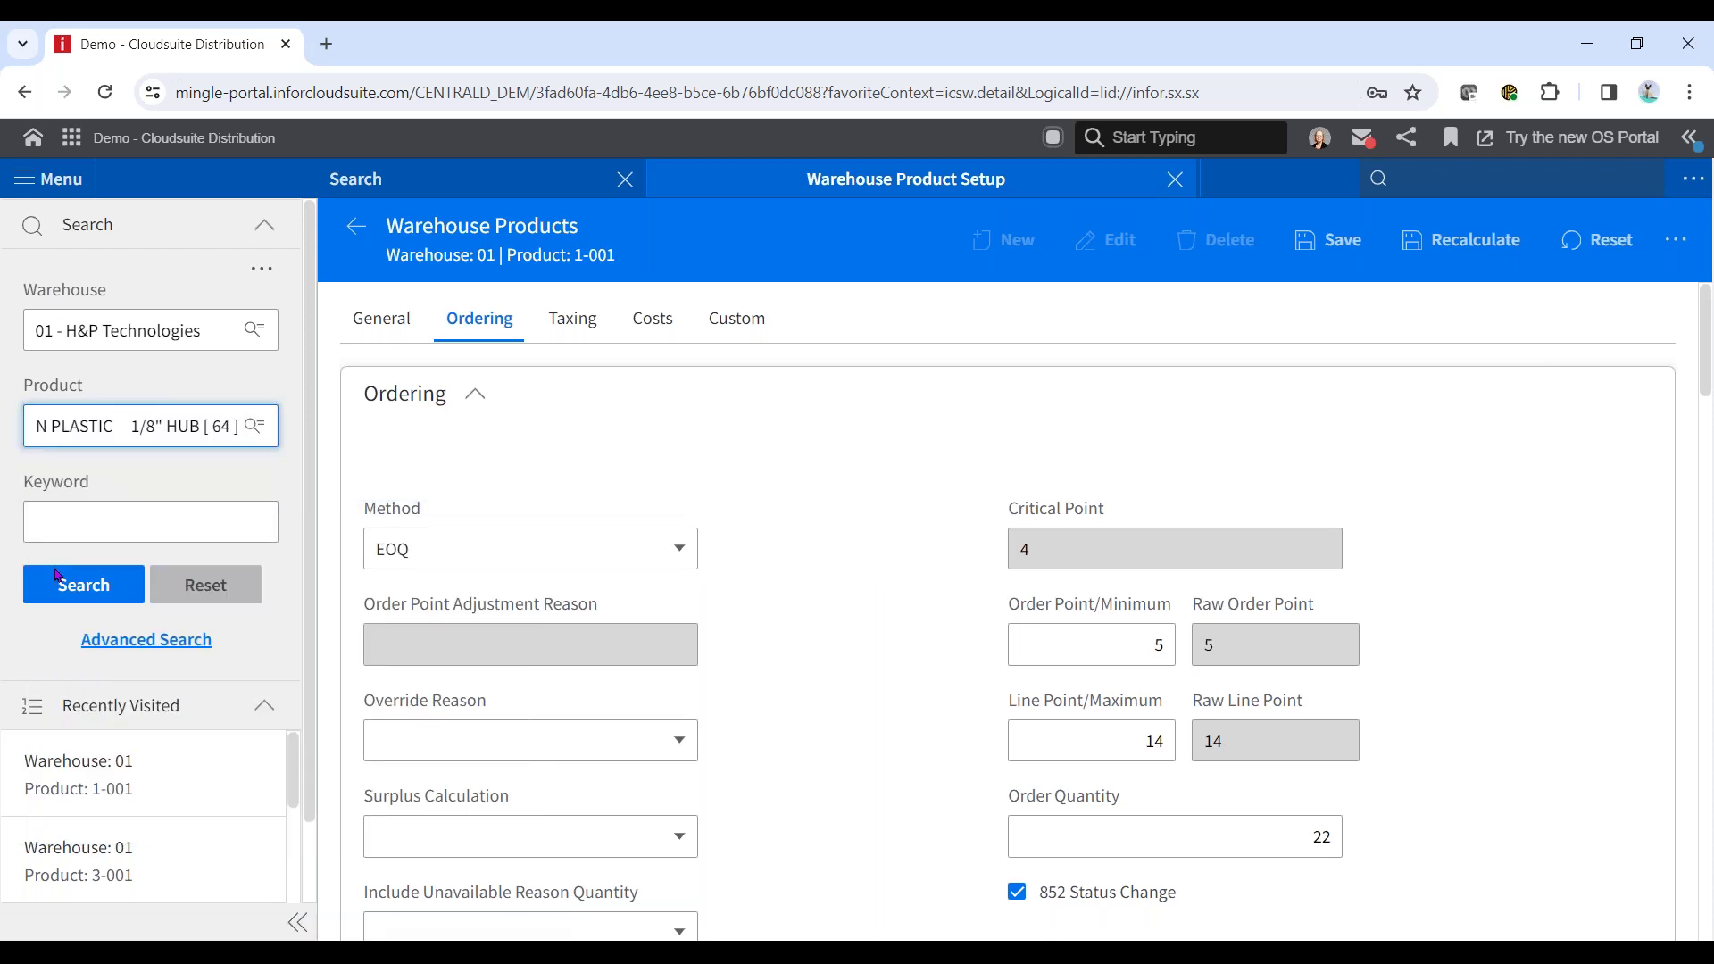
{"action": "left_click", "coordinate": [73, 588]}
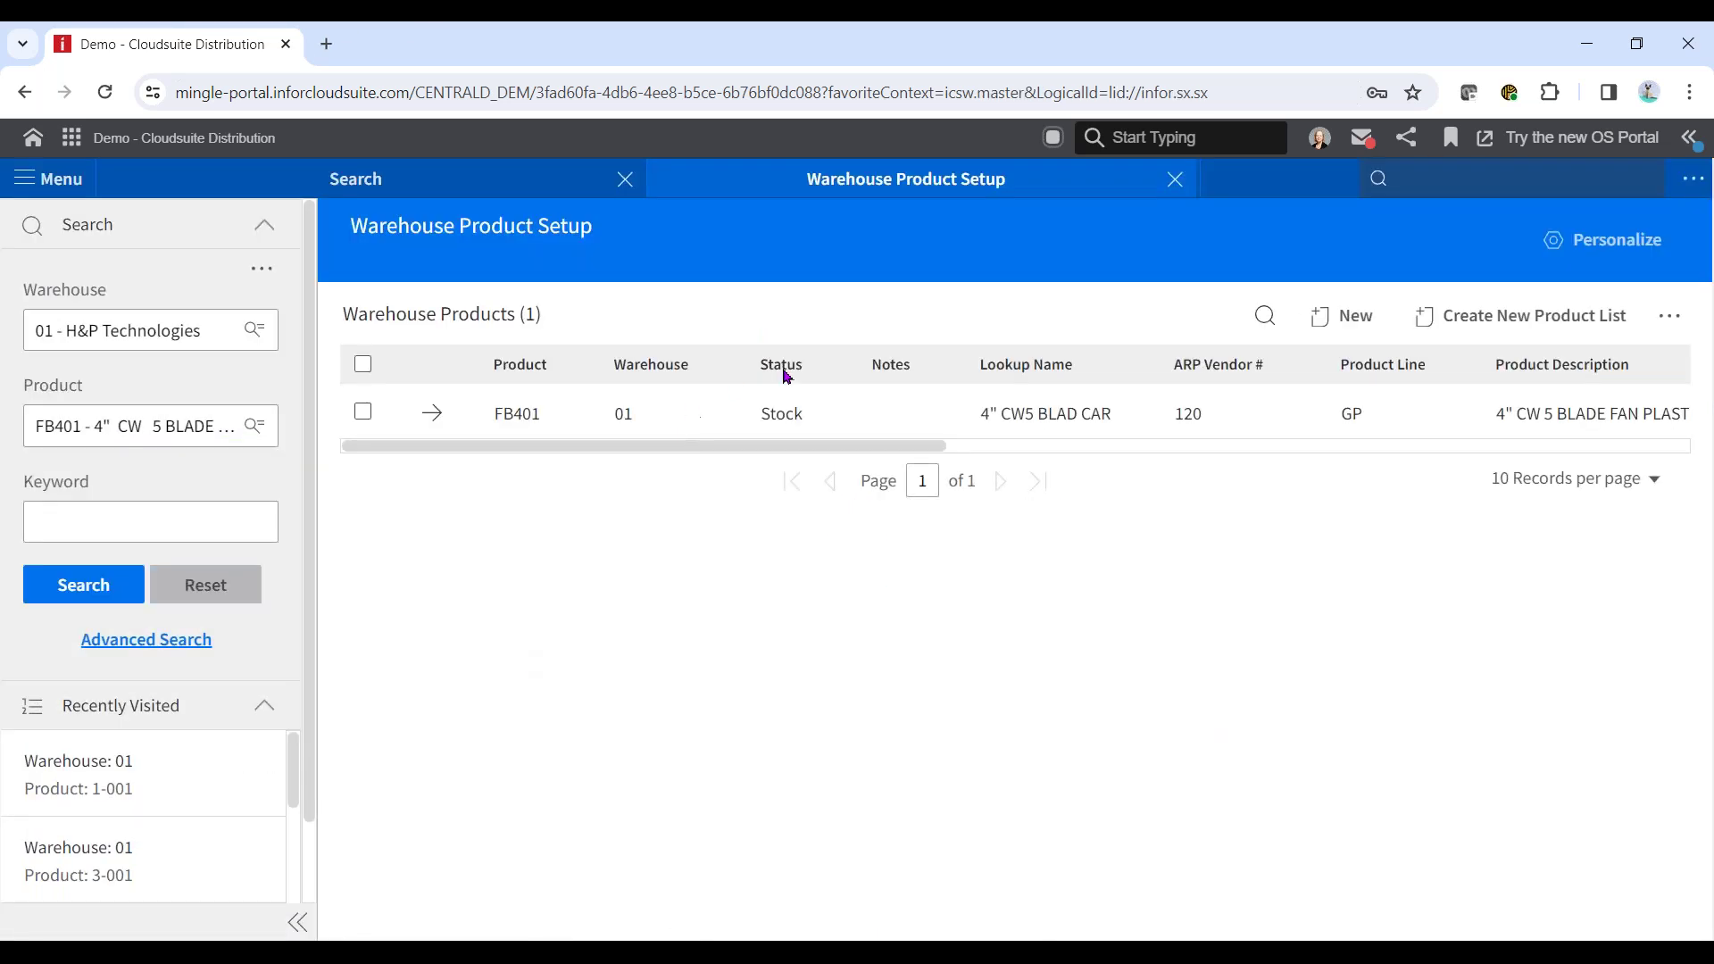
{"action": "left_click", "coordinate": [437, 418]}
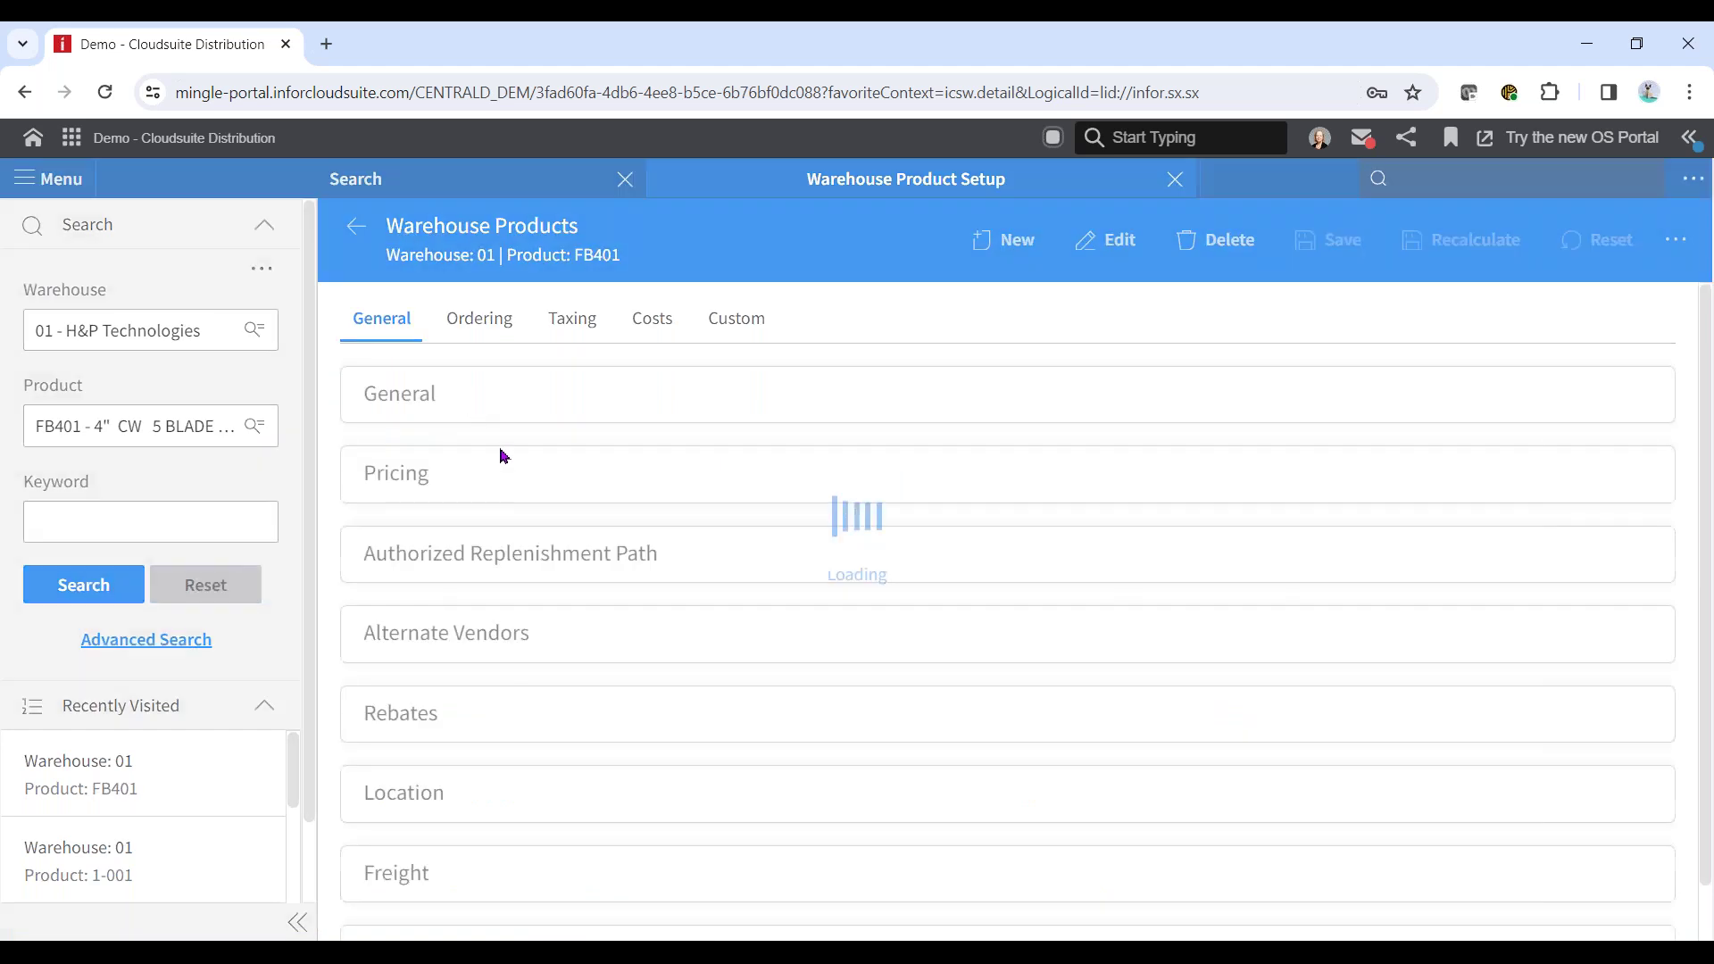
Examine the costs, ordering points, order quantity, ordering units and usage rates of product FB401.
{"action": "left_click", "coordinate": [656, 322]}
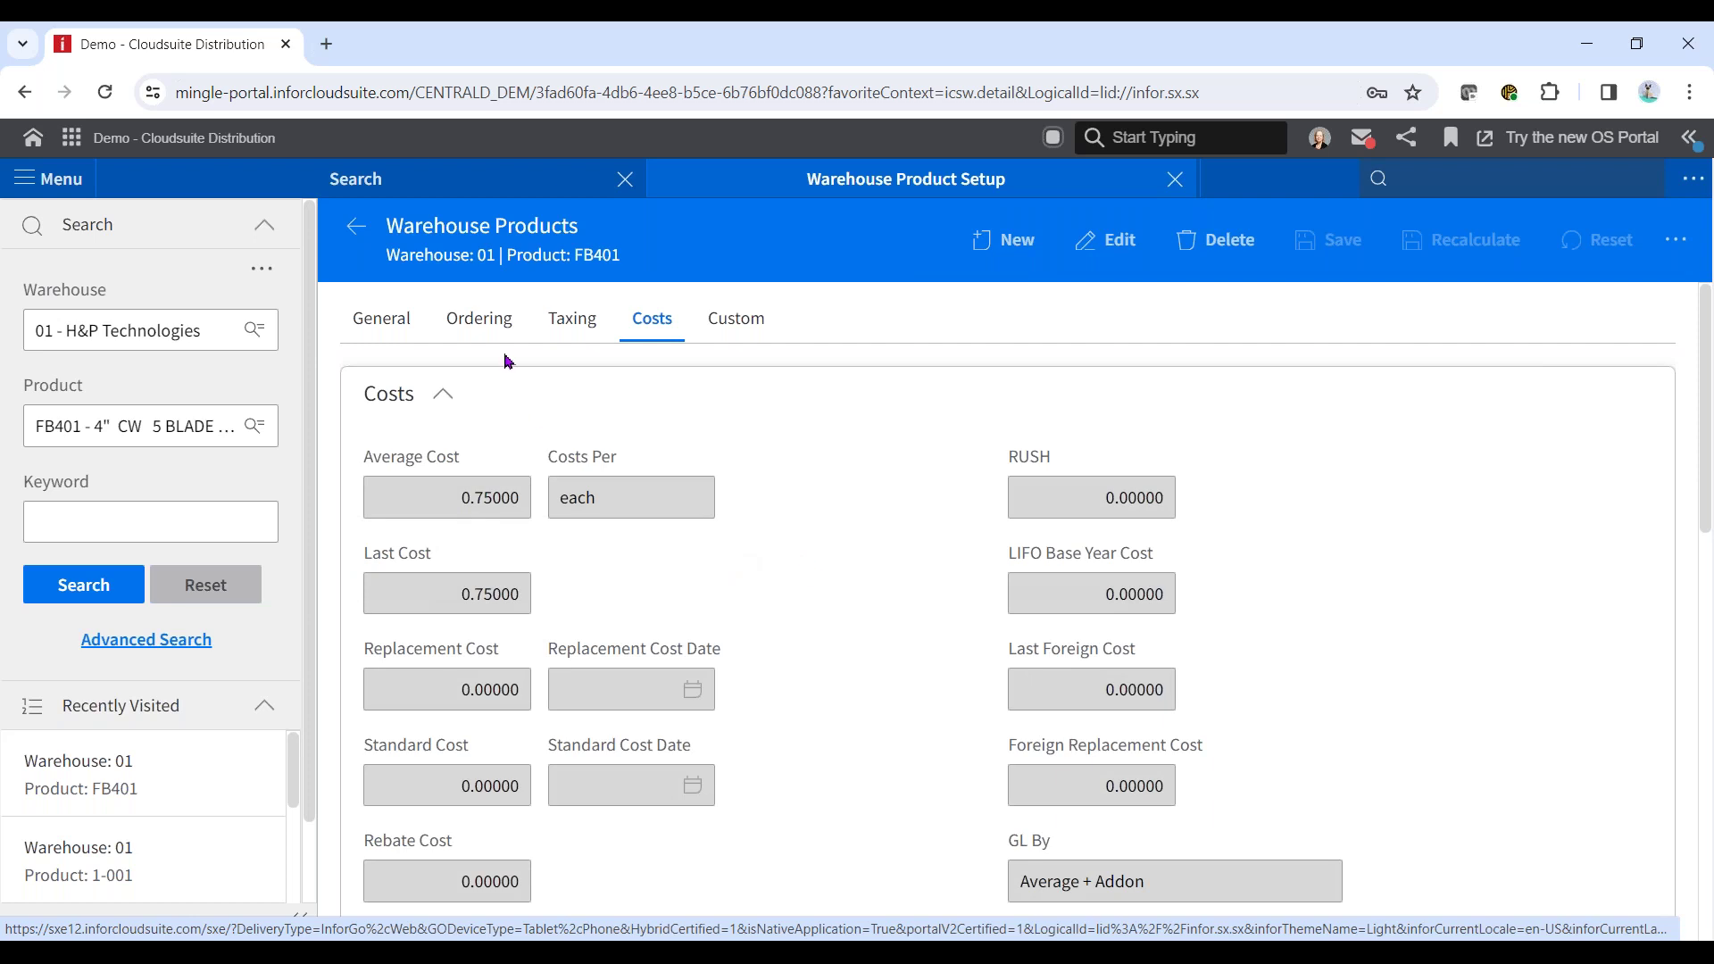
{"action": "left_click", "coordinate": [490, 323]}
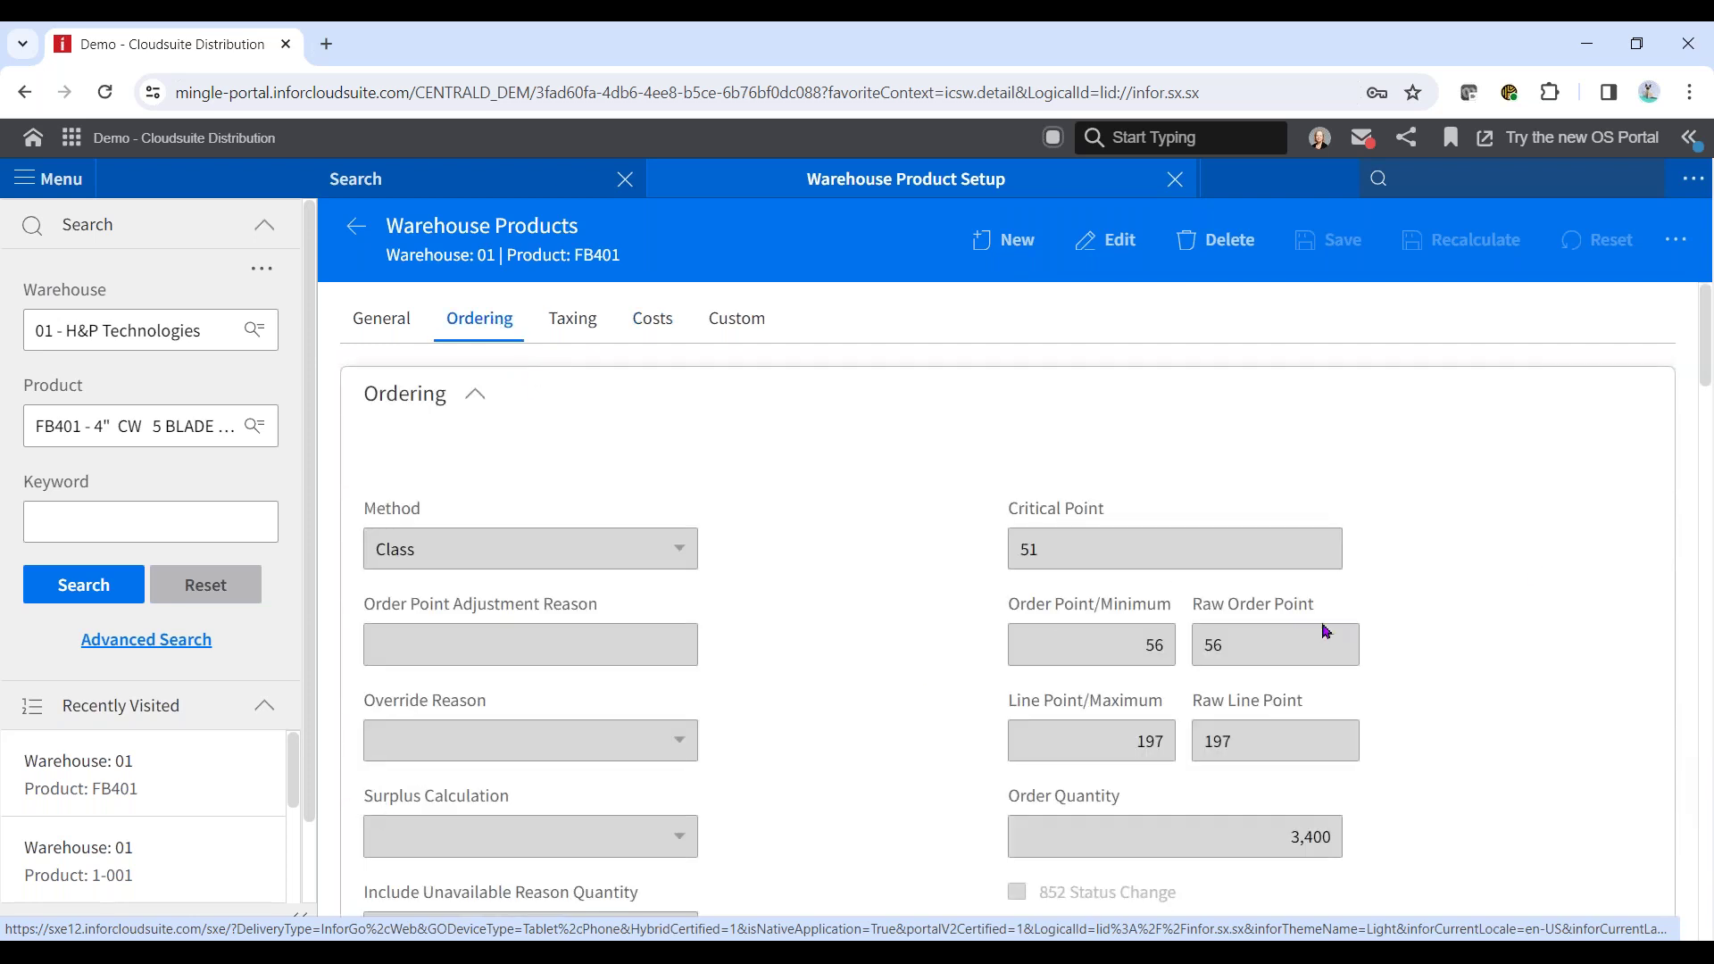
{"action": "scroll", "coordinate": [1534, 569], "scroll_direction": "down", "scroll_amount": 4}
{"action": "scroll", "coordinate": [1534, 570], "scroll_direction": "down", "scroll_amount": 8}
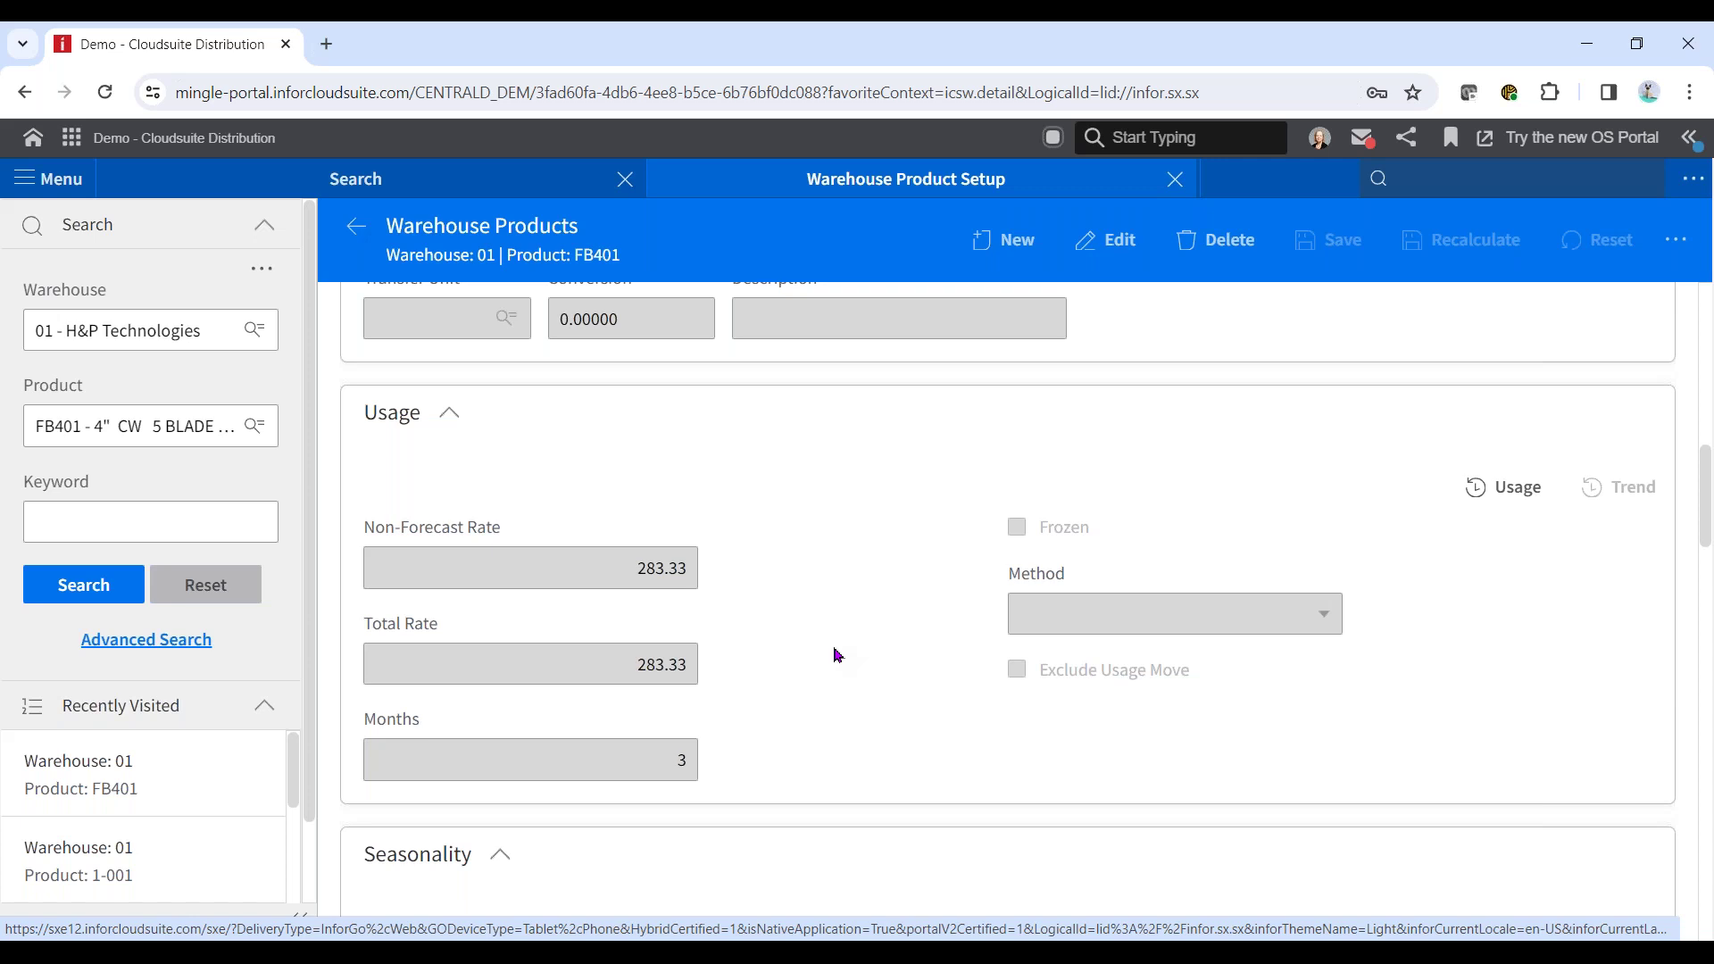
{"action": "scroll", "coordinate": [921, 529], "scroll_direction": "up", "scroll_amount": 5}
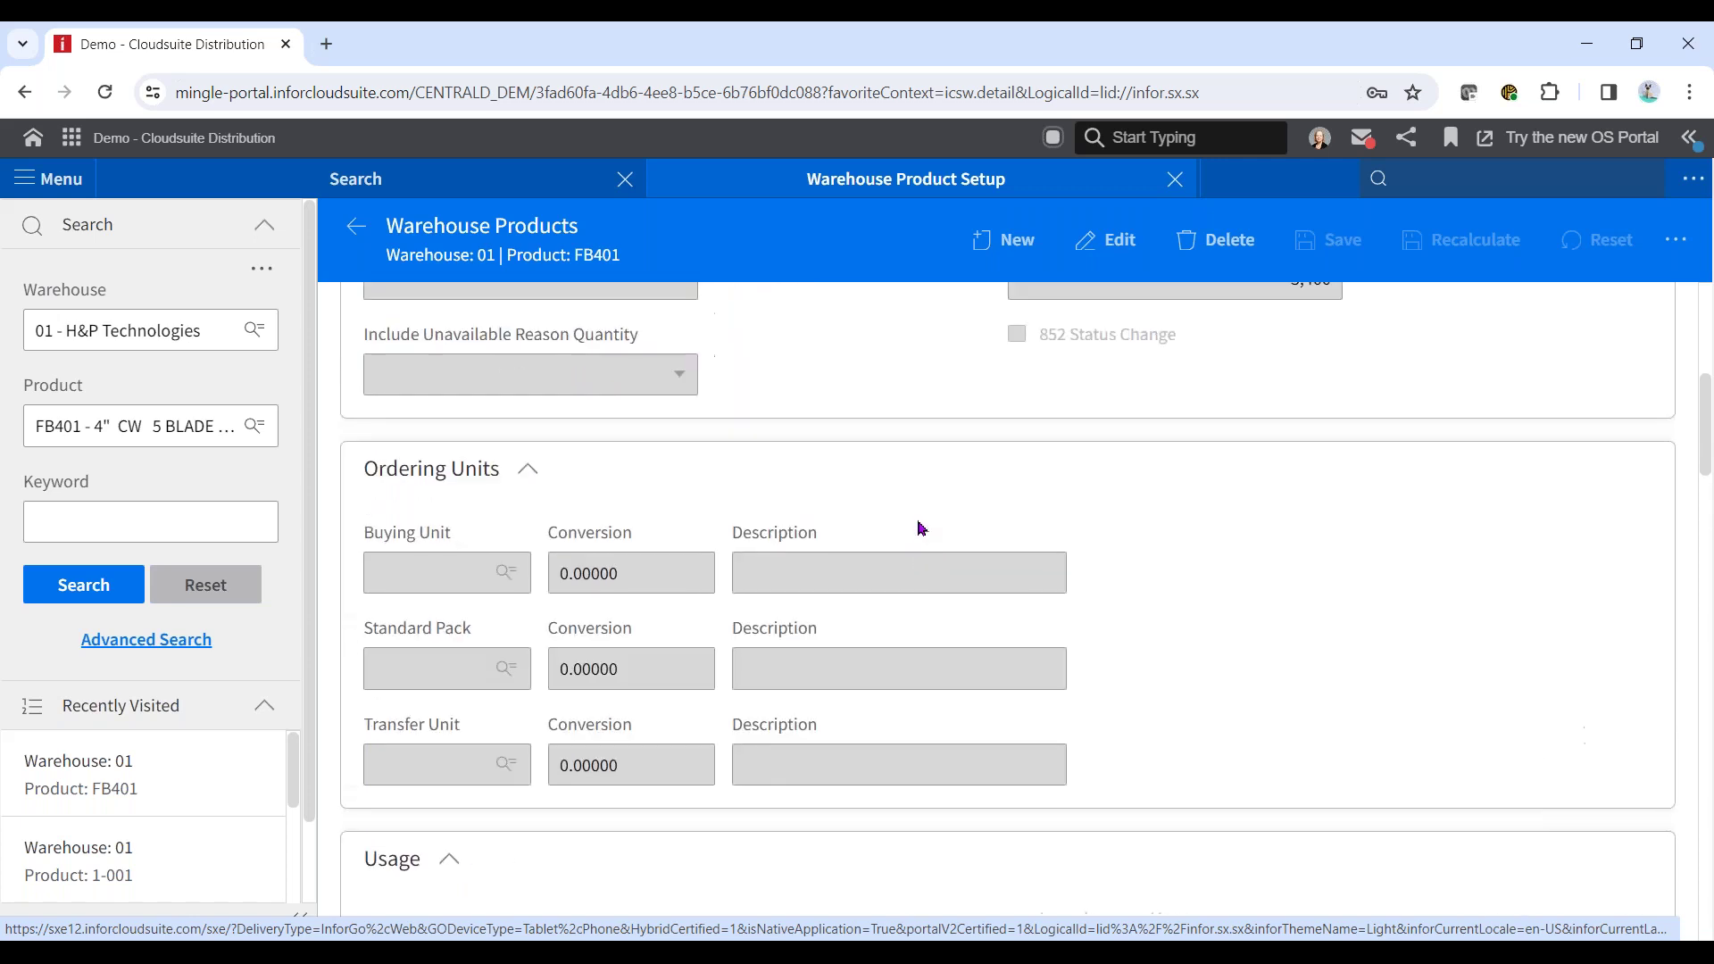
{"action": "scroll", "coordinate": [921, 529], "scroll_direction": "up", "scroll_amount": 5}
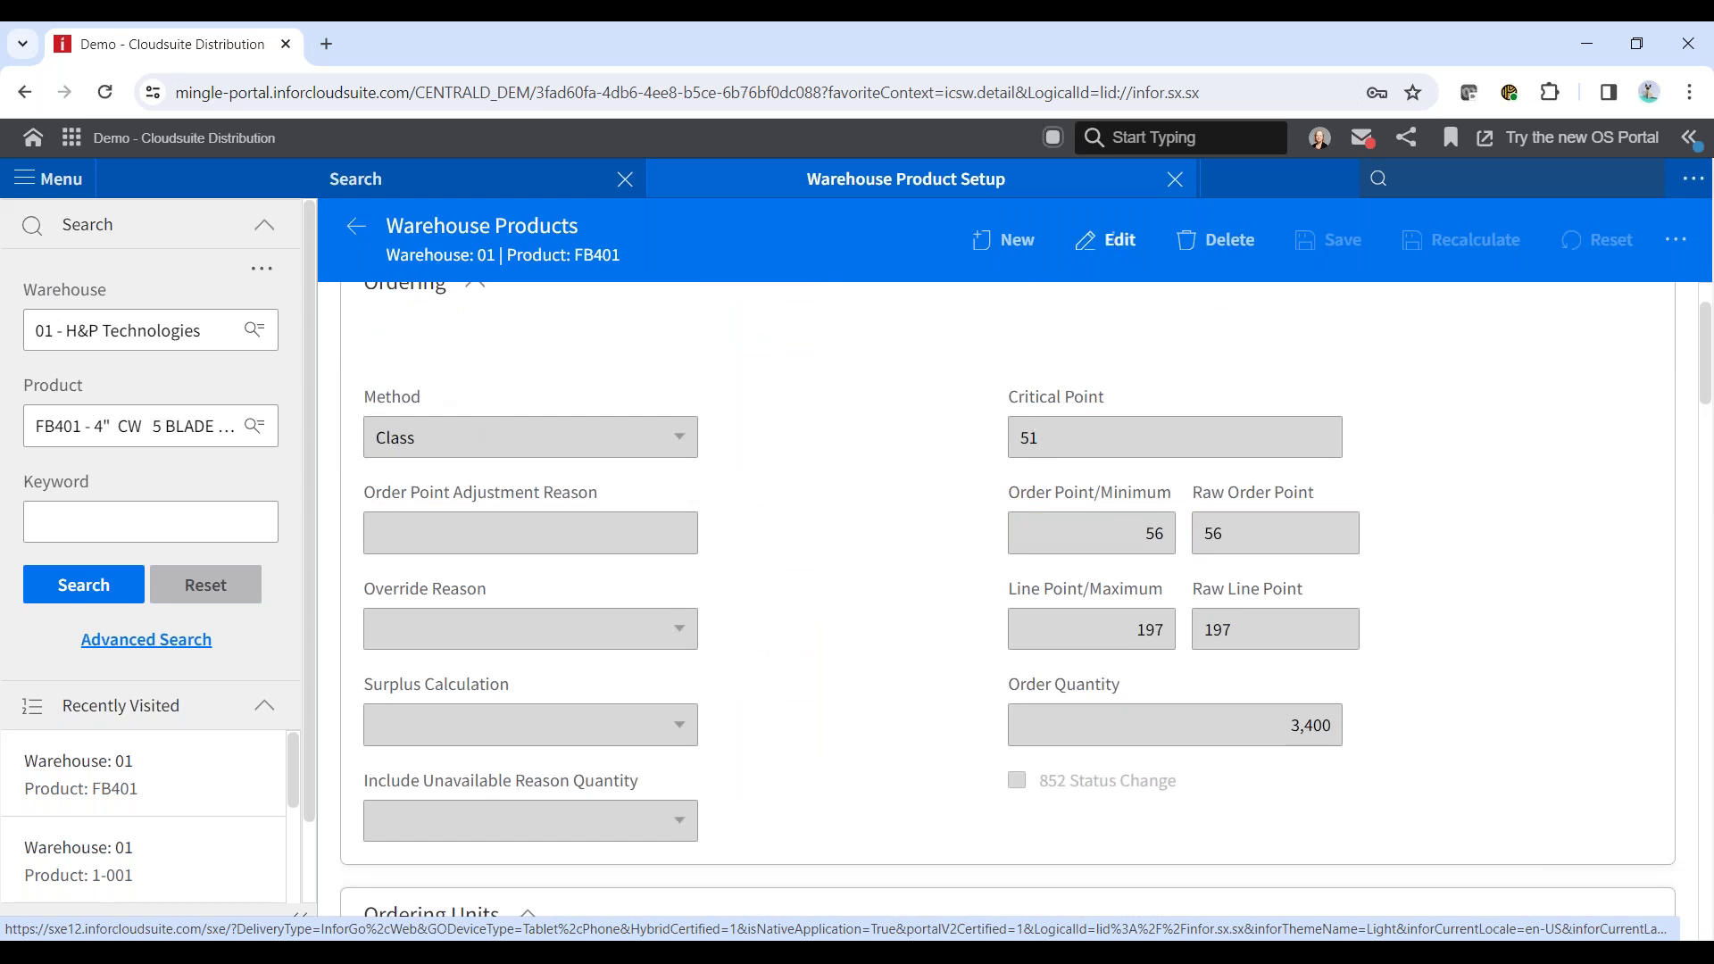
Put the FB401 record in edit mode and select Class as its ordering method.
{"action": "left_click", "coordinate": [1108, 239]}
{"action": "left_click", "coordinate": [688, 440]}
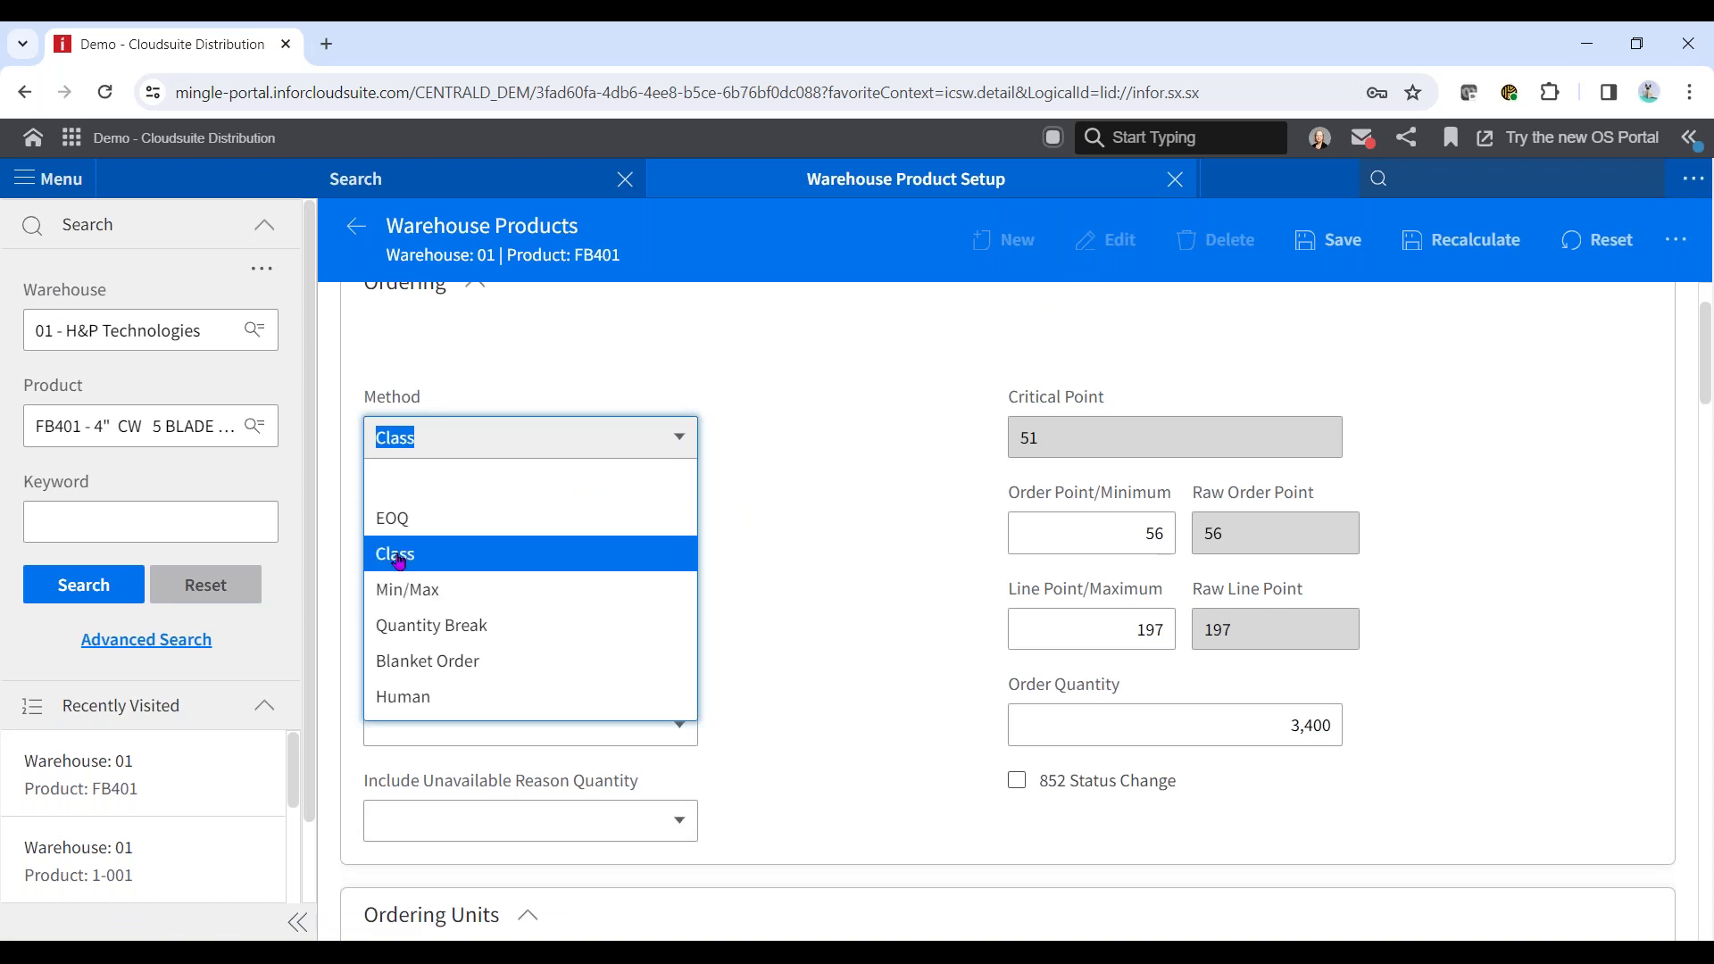
{"action": "left_click", "coordinate": [397, 551]}
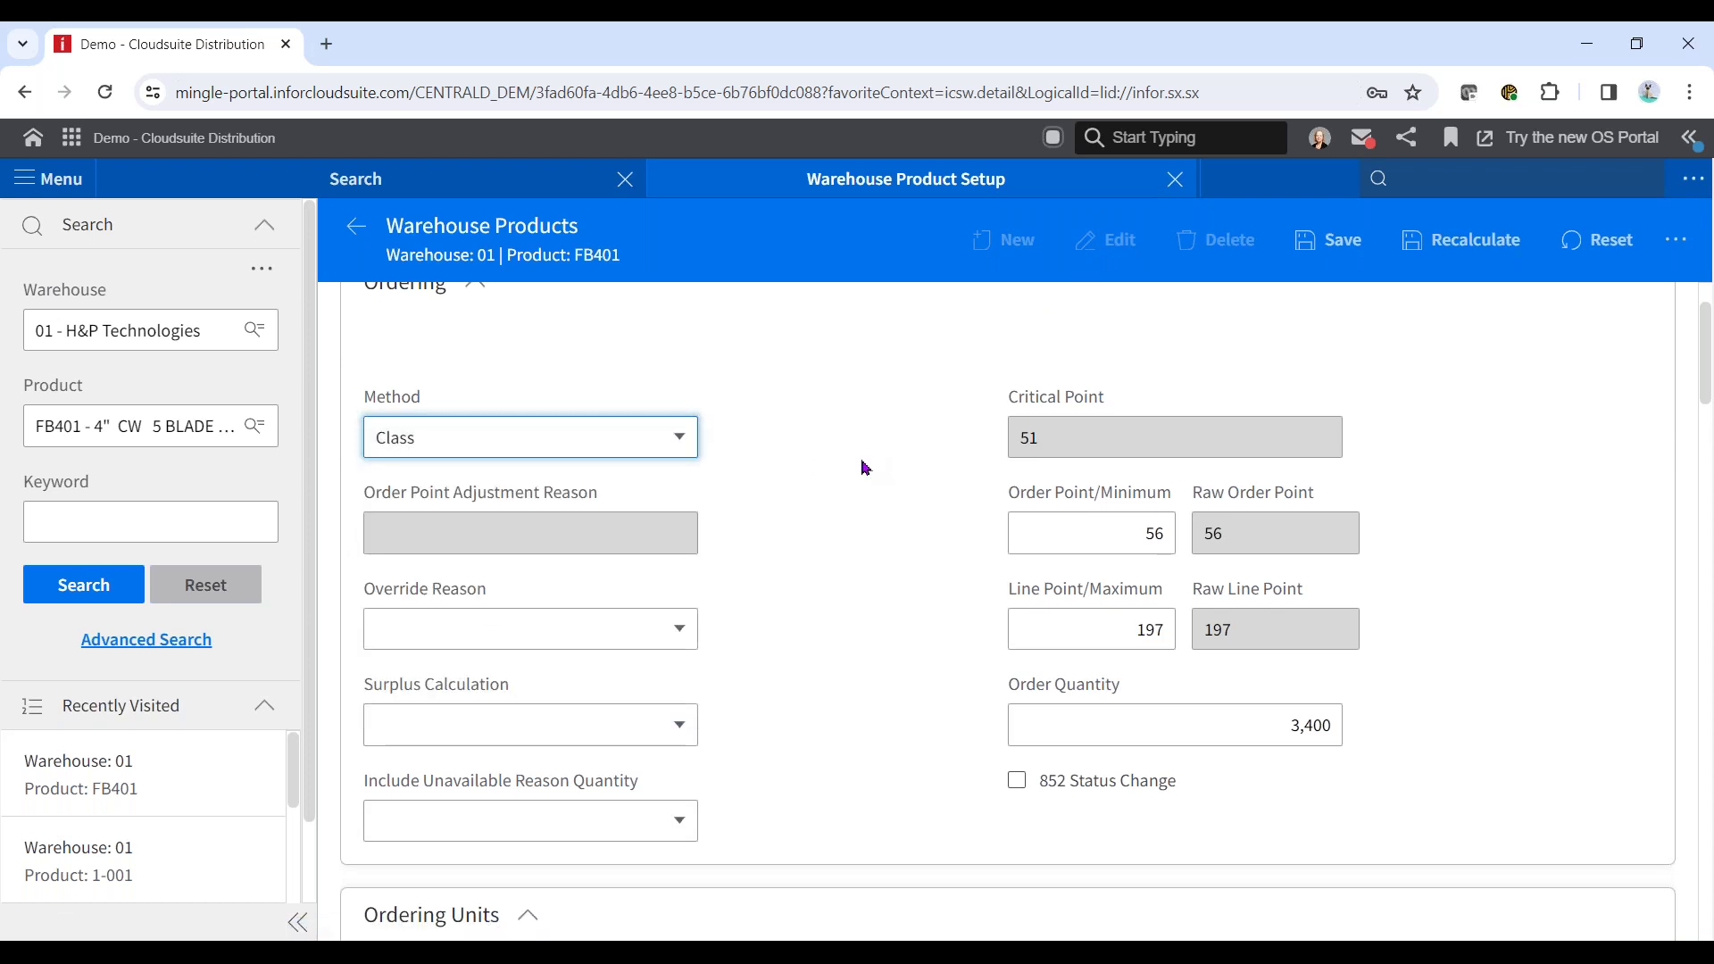
Review the product's Class settings among the ordering details and select class 12.
{"action": "scroll", "coordinate": [865, 467], "scroll_direction": "down", "scroll_amount": 1}
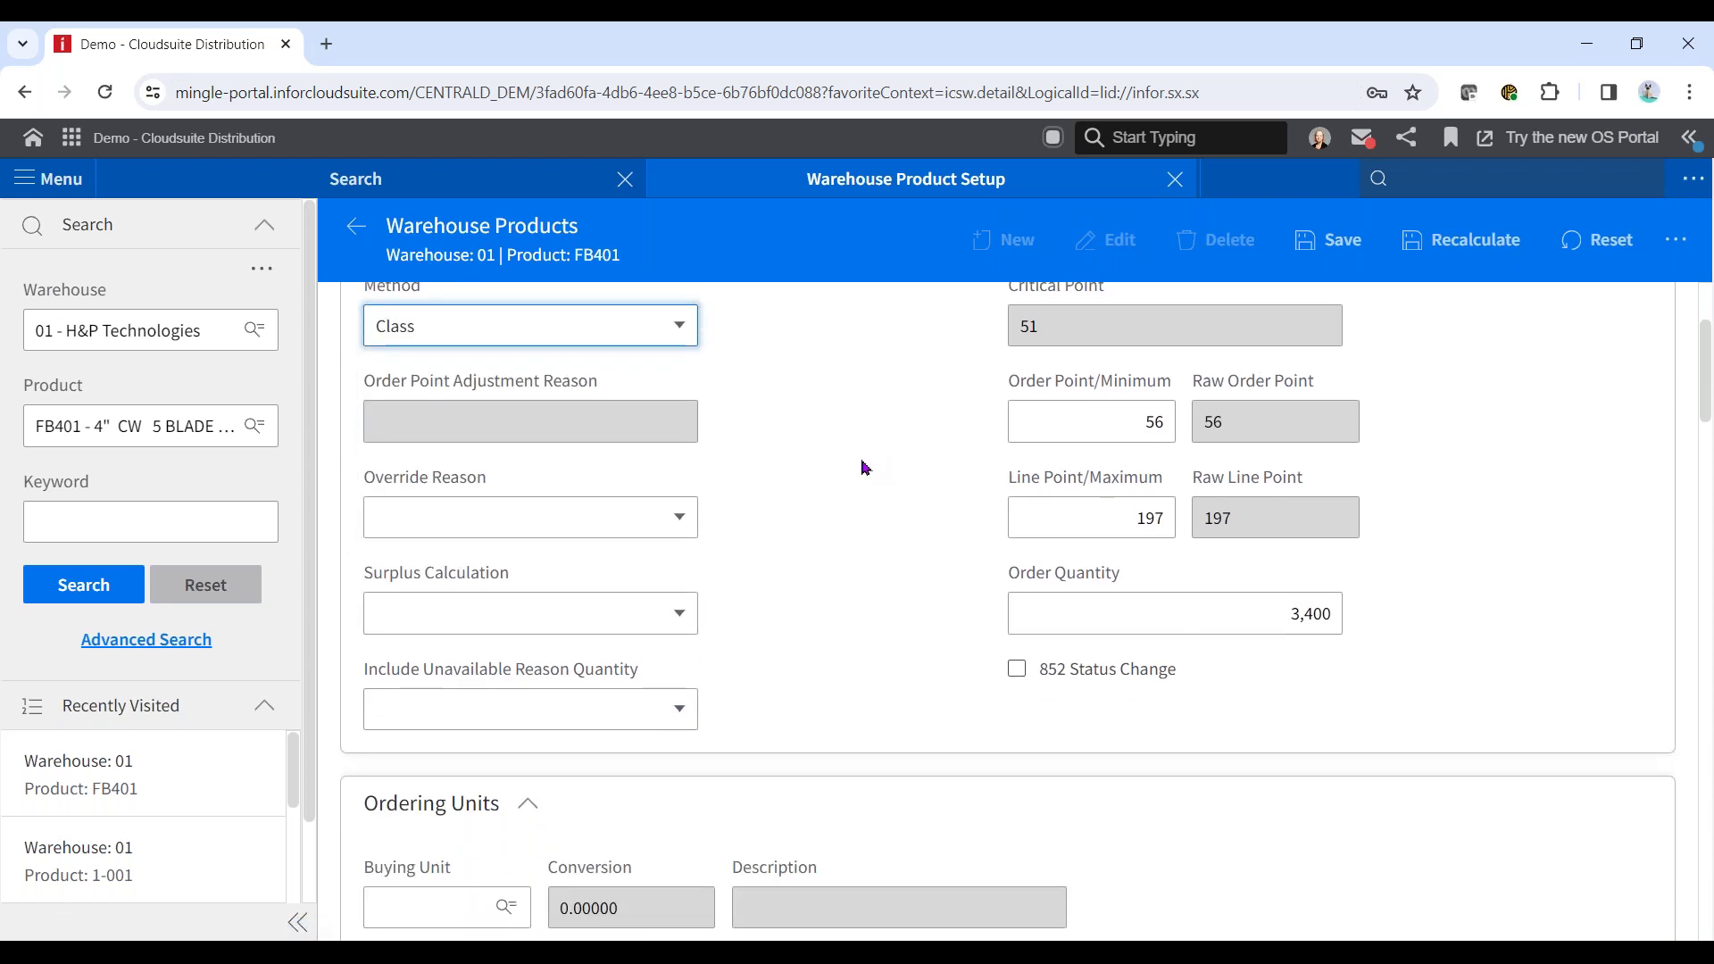
{"action": "scroll", "coordinate": [864, 468], "scroll_direction": "down", "scroll_amount": 9}
{"action": "scroll", "coordinate": [863, 471], "scroll_direction": "down", "scroll_amount": 8}
{"action": "scroll", "coordinate": [864, 470], "scroll_direction": "down", "scroll_amount": 10}
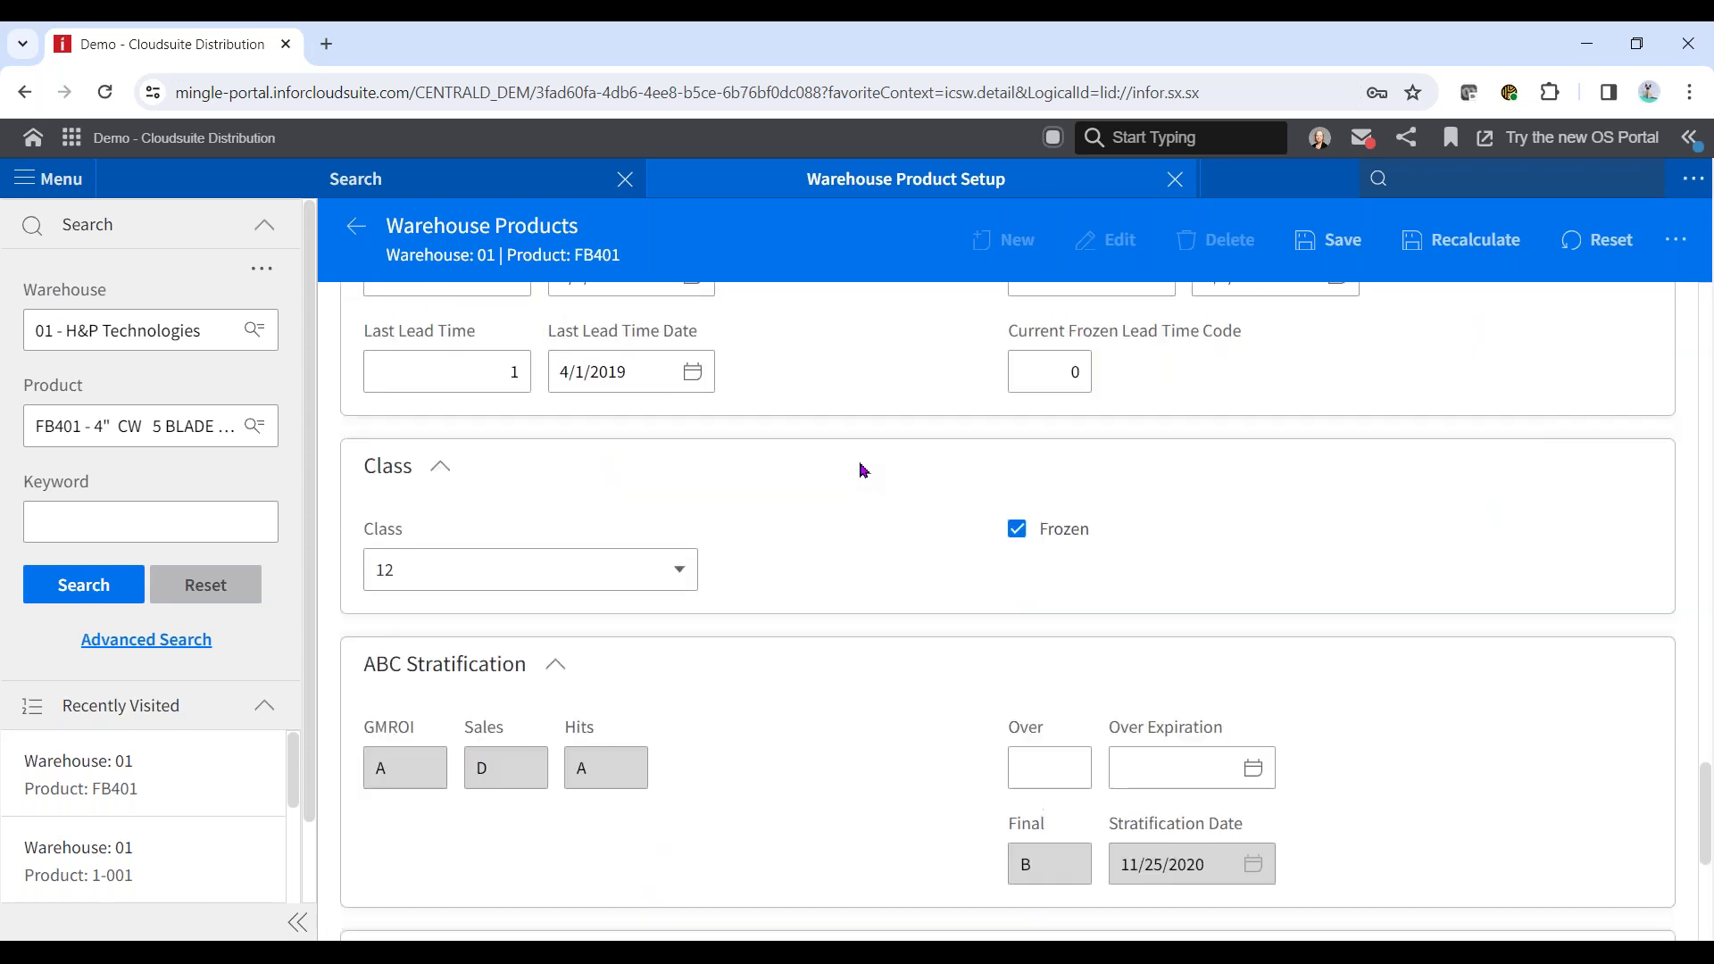
{"action": "scroll", "coordinate": [863, 469], "scroll_direction": "down", "scroll_amount": 3}
{"action": "scroll", "coordinate": [861, 467], "scroll_direction": "up", "scroll_amount": 3}
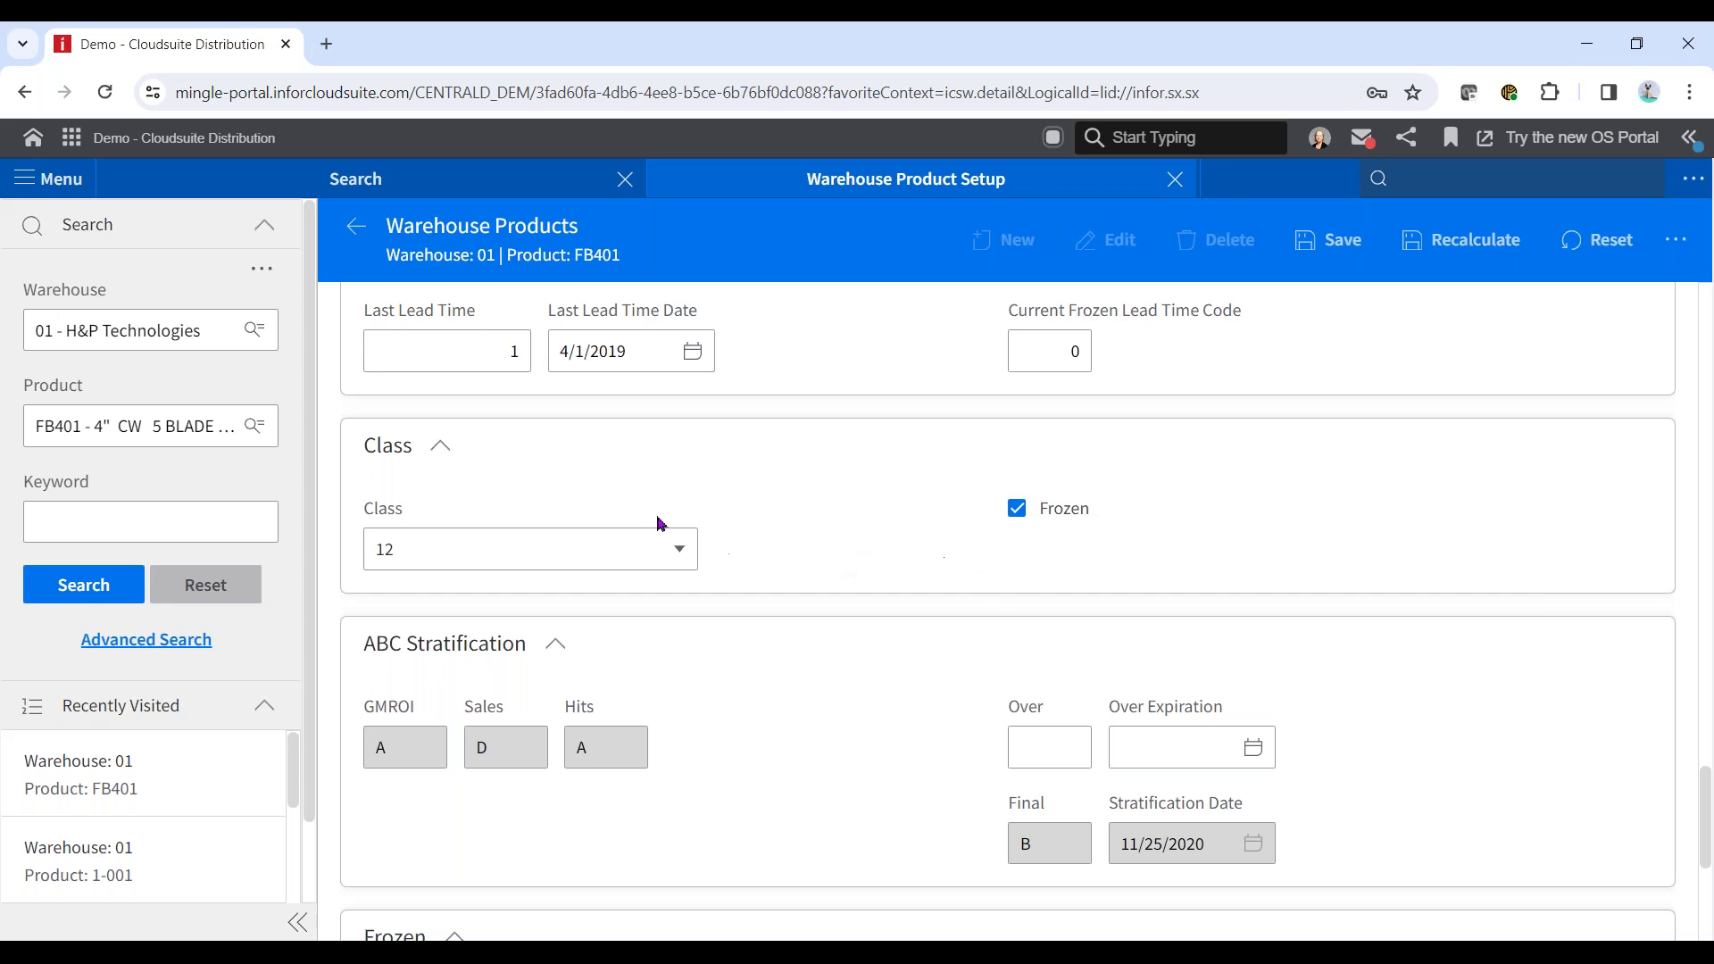
{"action": "left_click", "coordinate": [678, 551]}
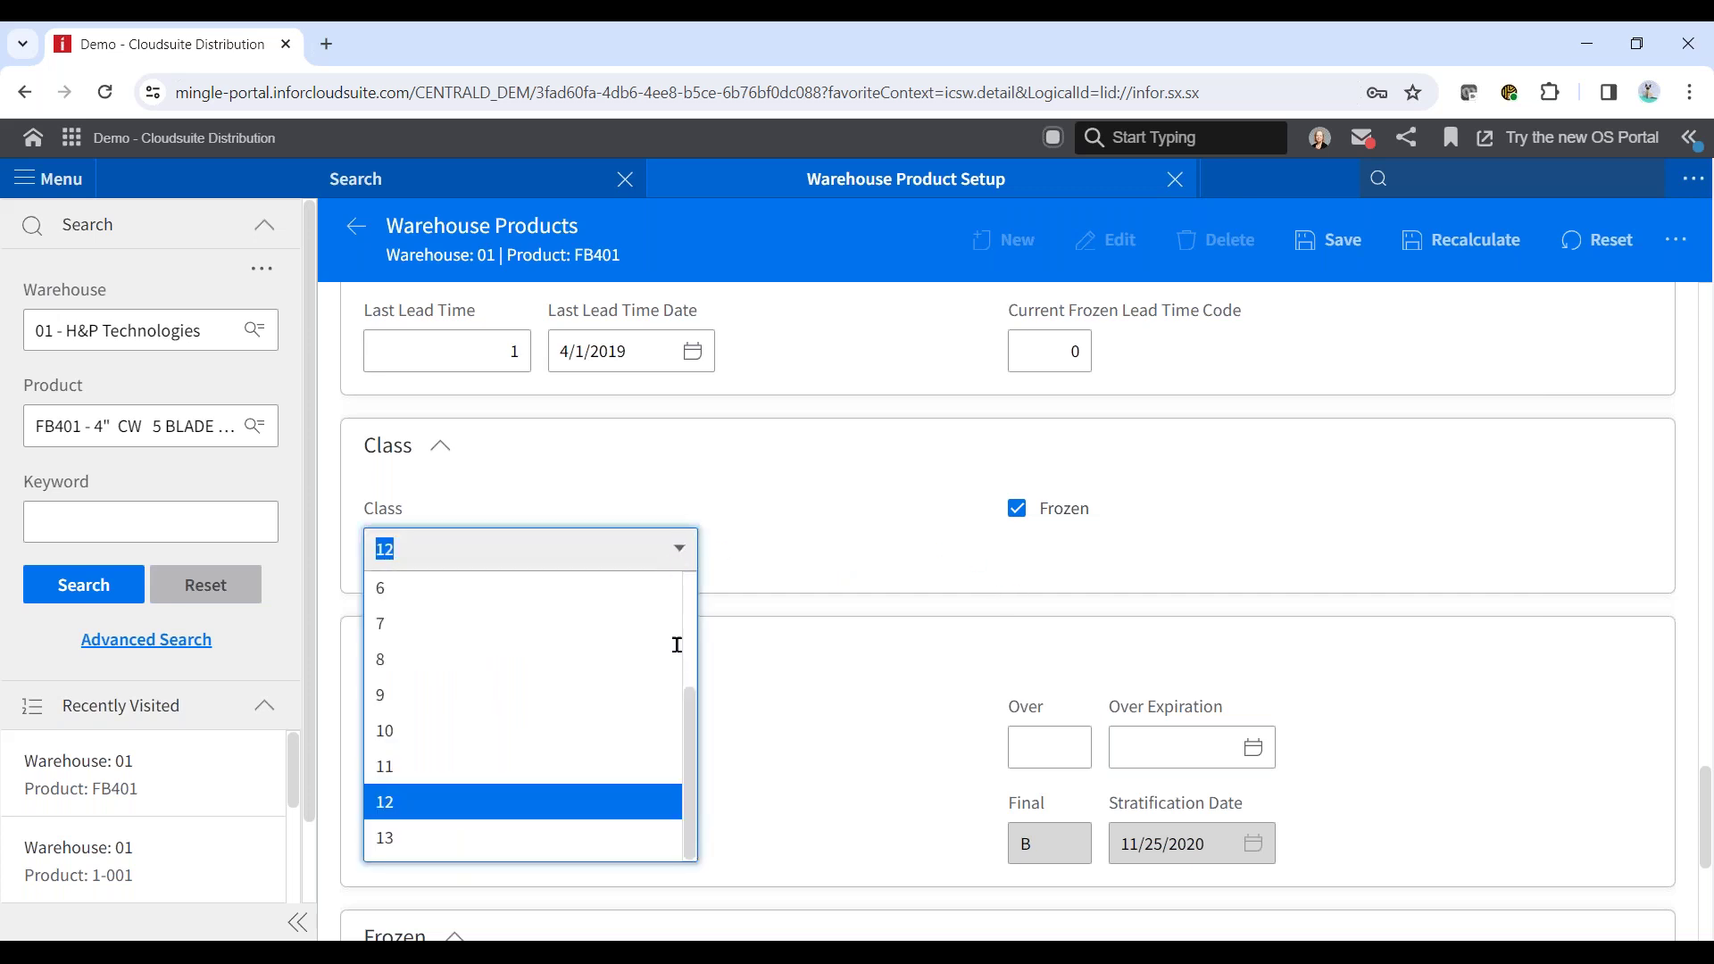
{"action": "left_click_drag", "start_coordinate": [689, 701], "coordinate": [673, 738]}
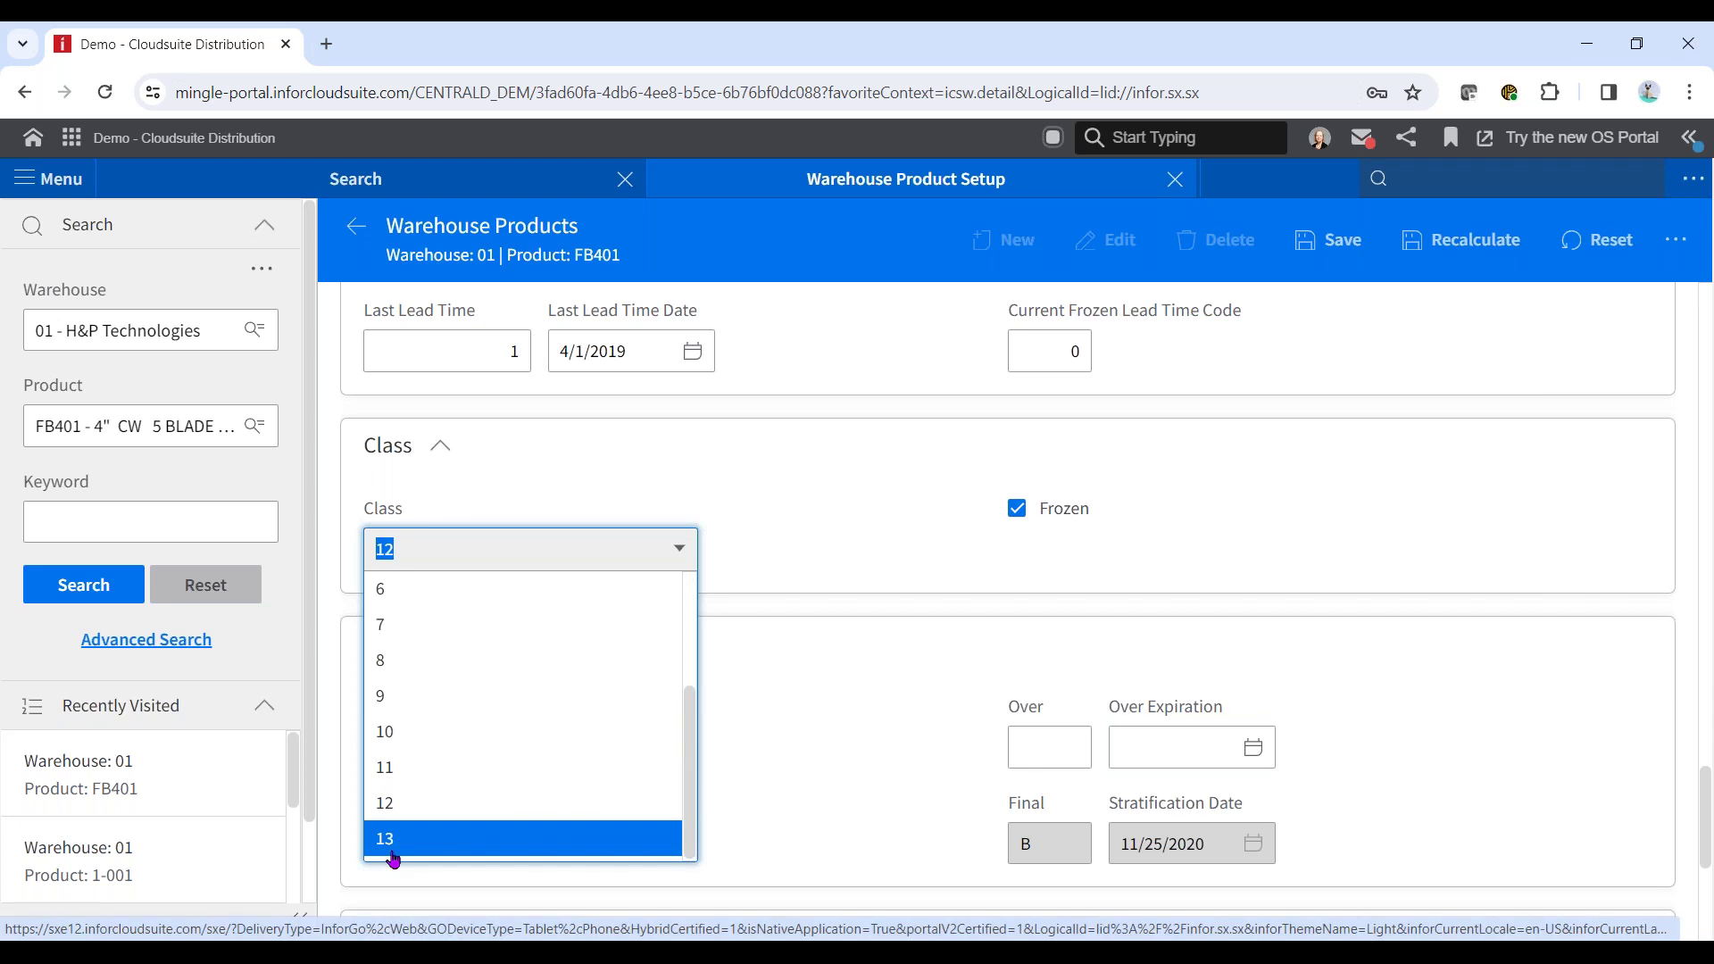
{"action": "left_click", "coordinate": [390, 803]}
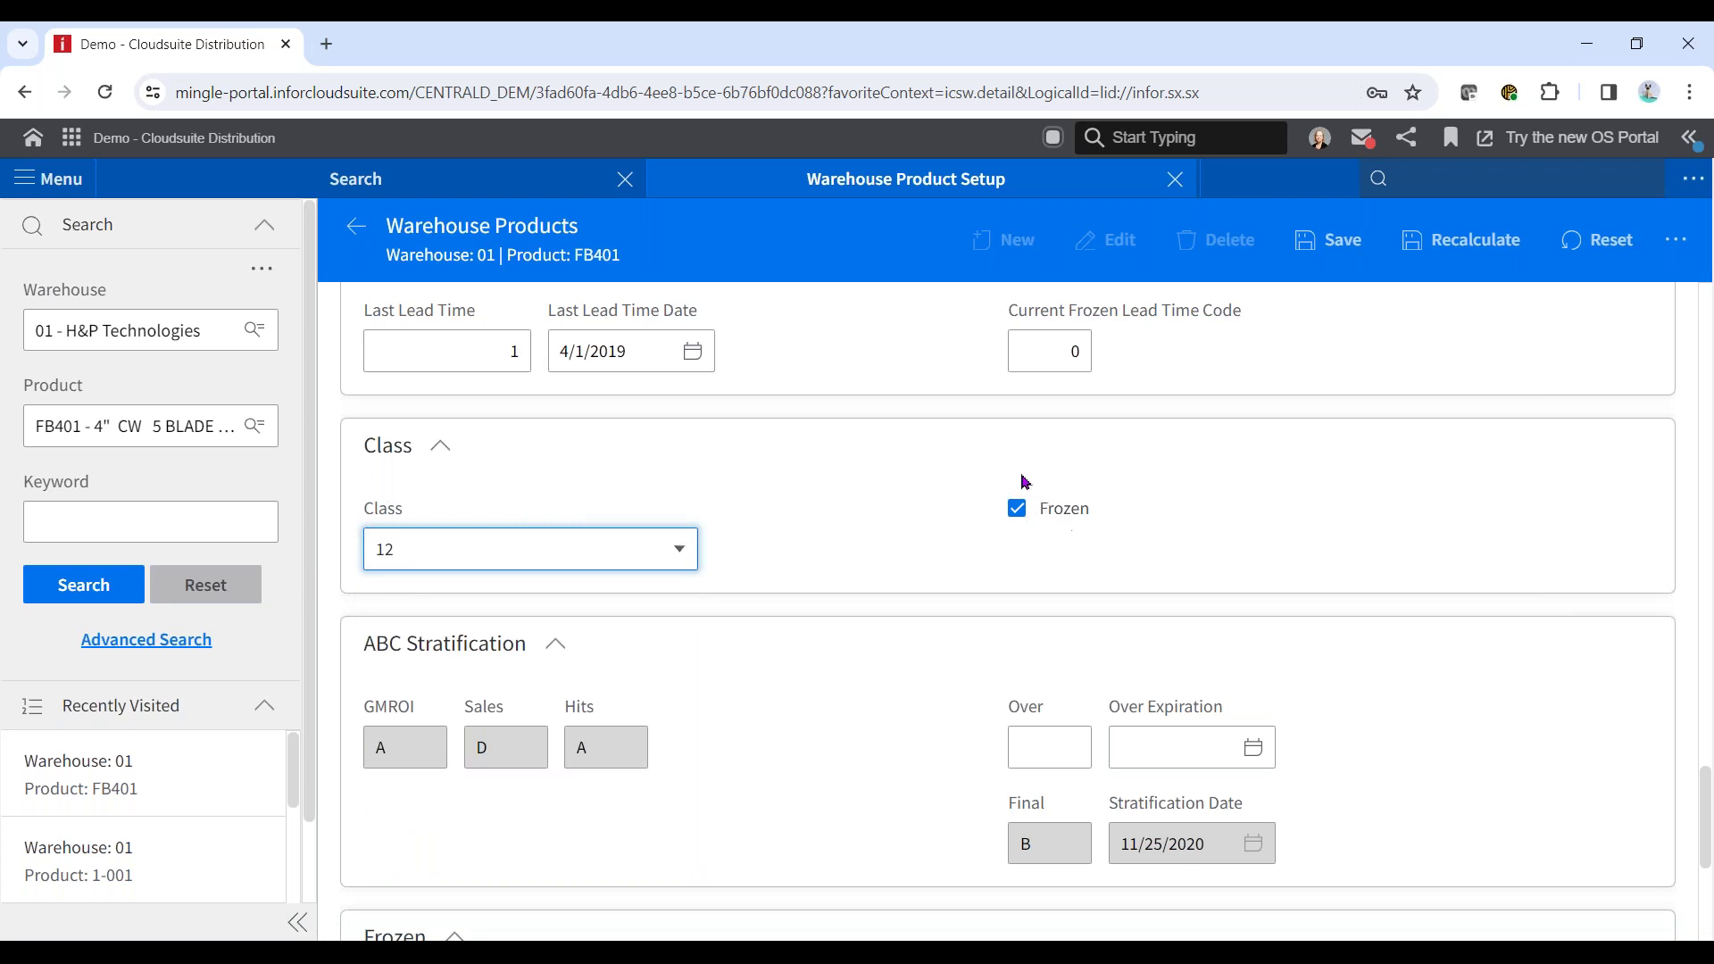
{"action": "left_click", "coordinate": [854, 532]}
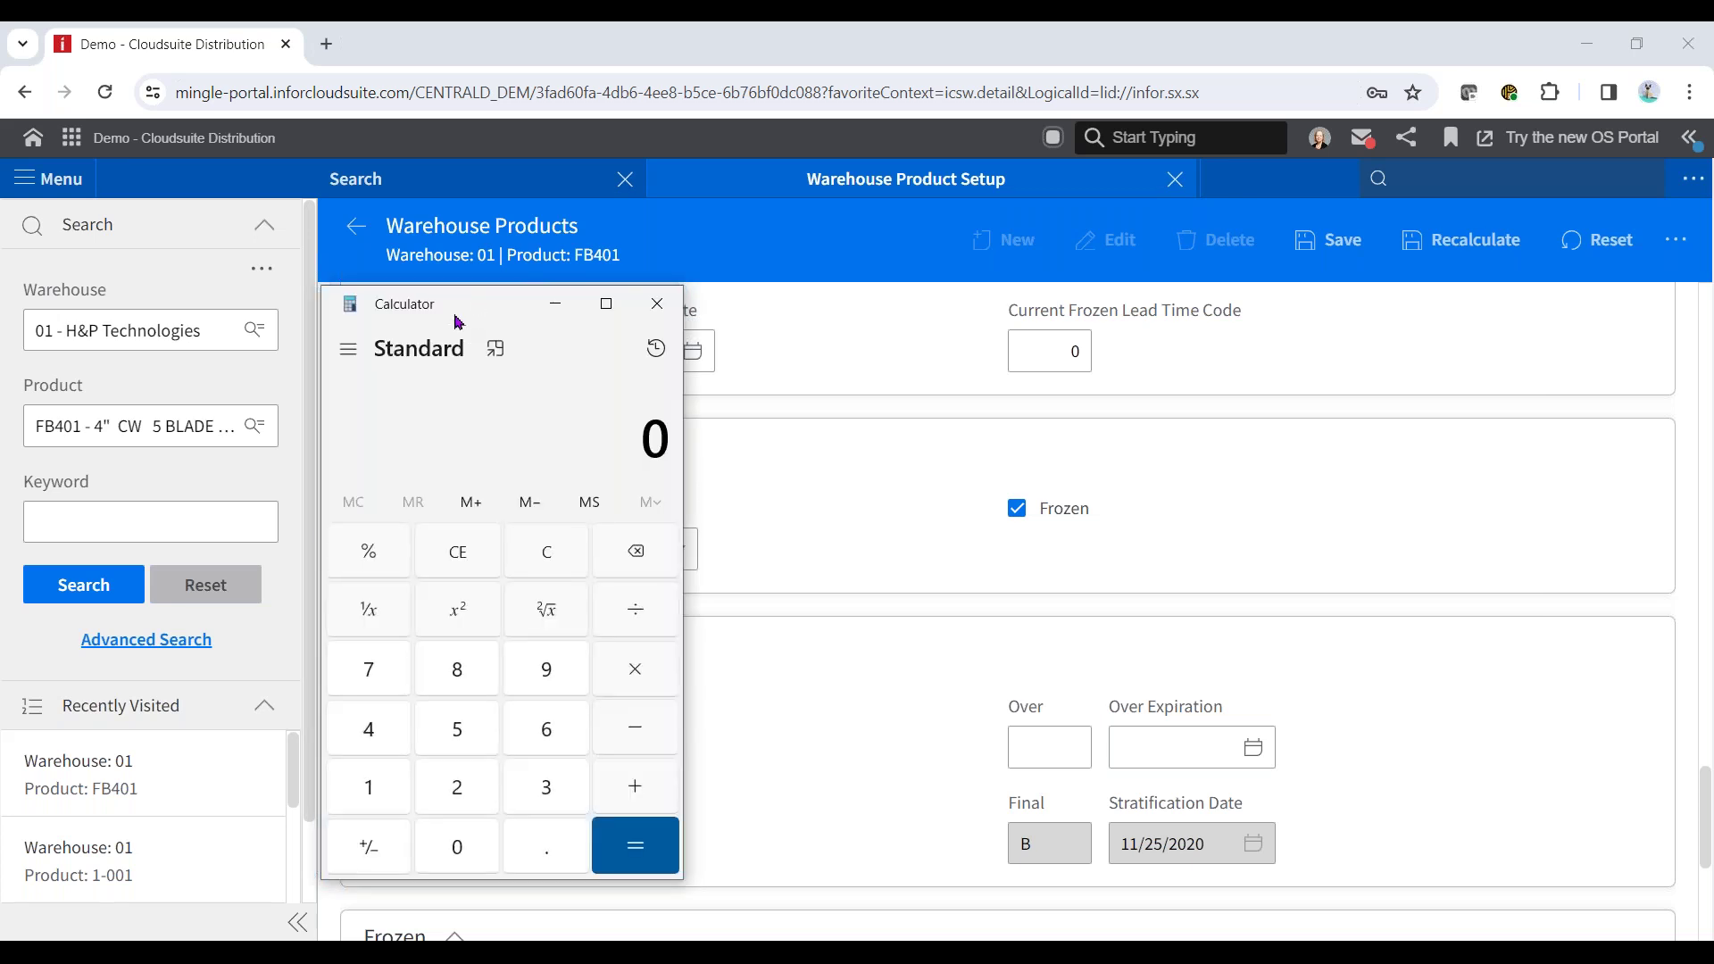
Multiply product FB401's total usage rate of 283.33 by 12 in the calculator.
{"action": "left_click_drag", "start_coordinate": [448, 298], "coordinate": [150, 356]}
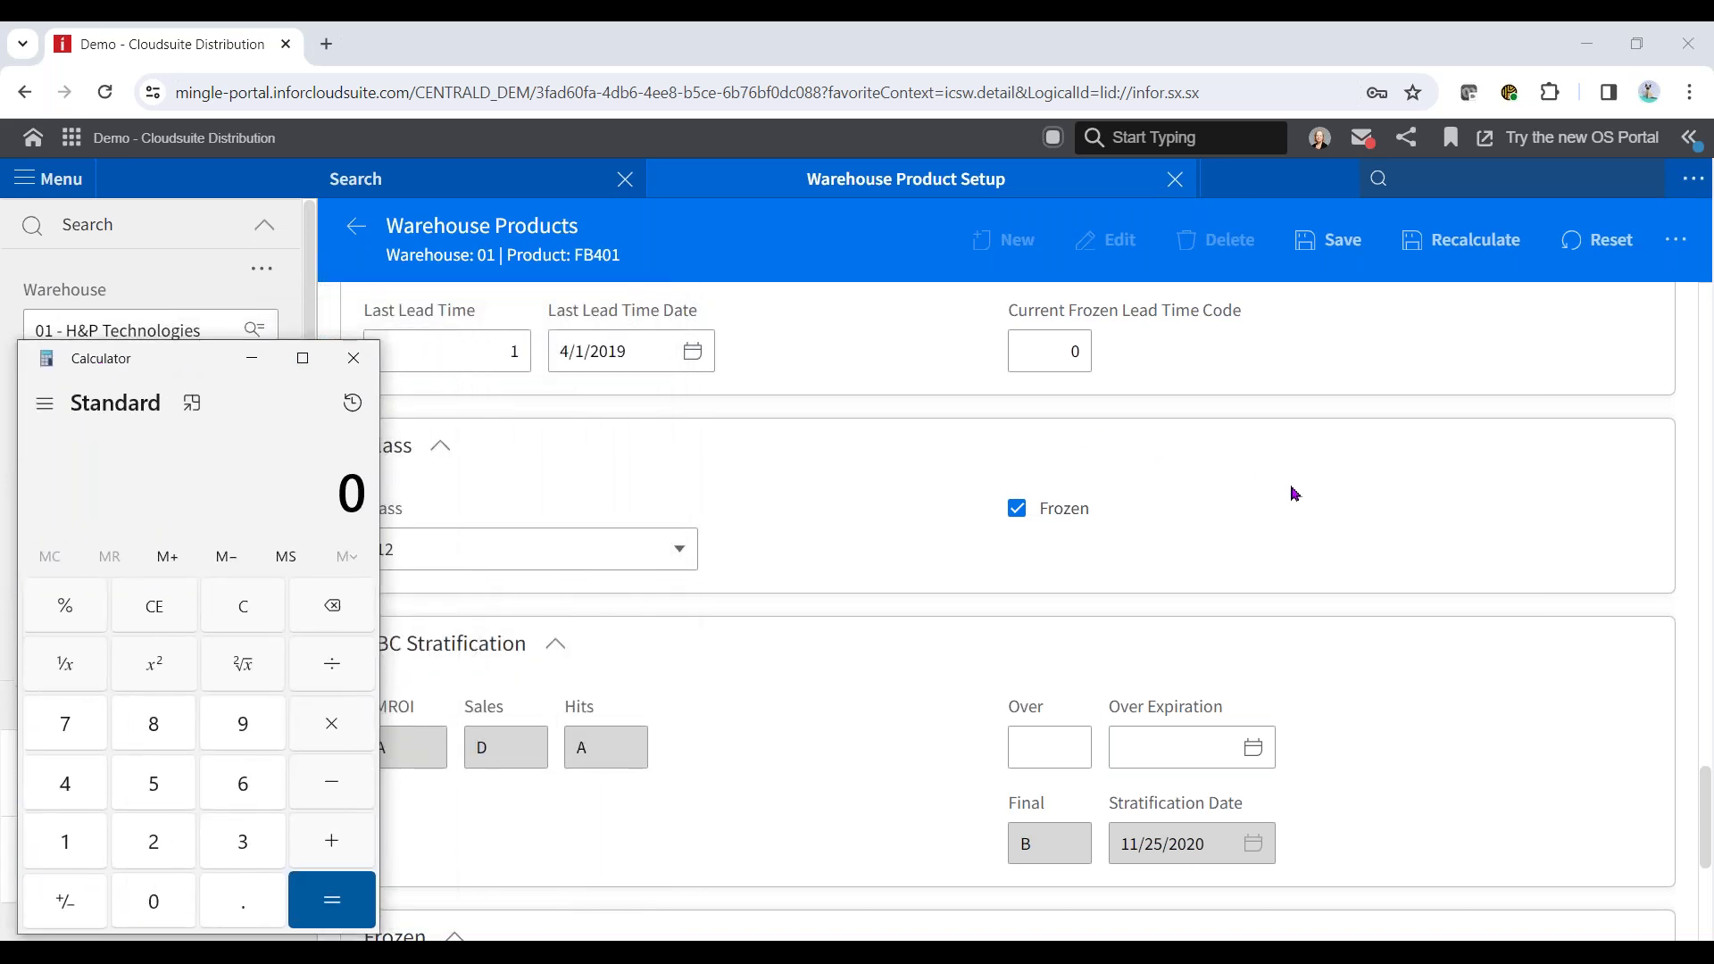
{"action": "scroll", "coordinate": [1295, 491], "scroll_direction": "up", "scroll_amount": 8}
{"action": "scroll", "coordinate": [1297, 491], "scroll_direction": "up", "scroll_amount": 10}
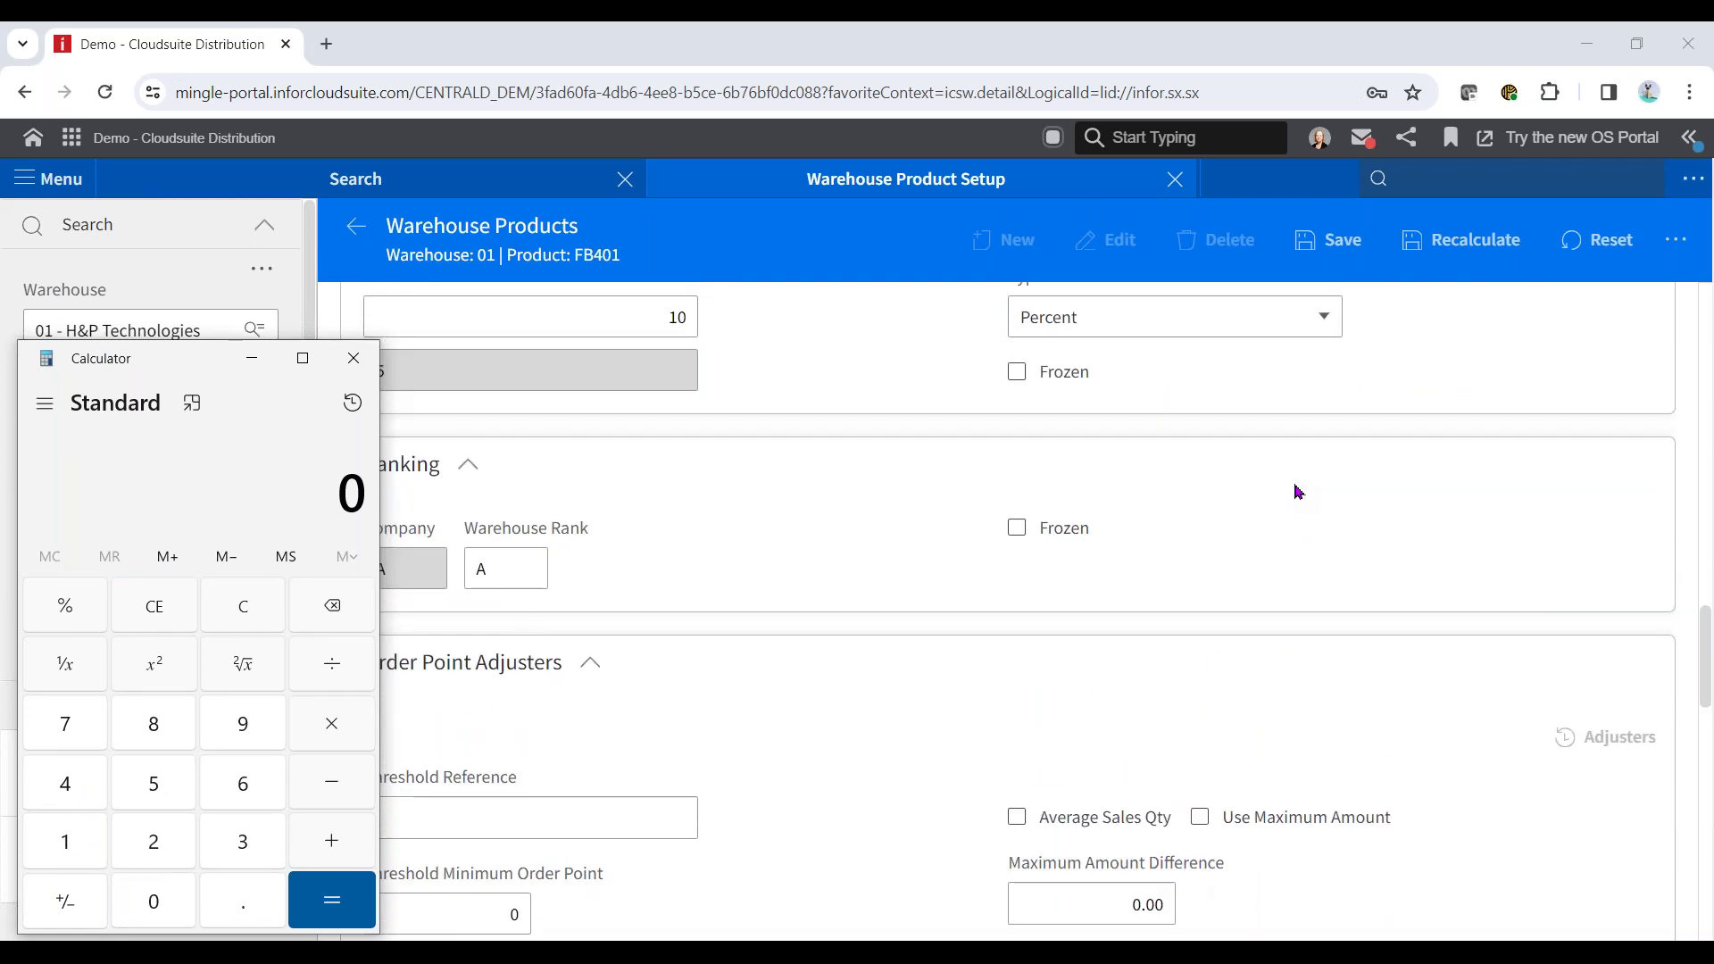
{"action": "scroll", "coordinate": [1299, 490], "scroll_direction": "up", "scroll_amount": 1}
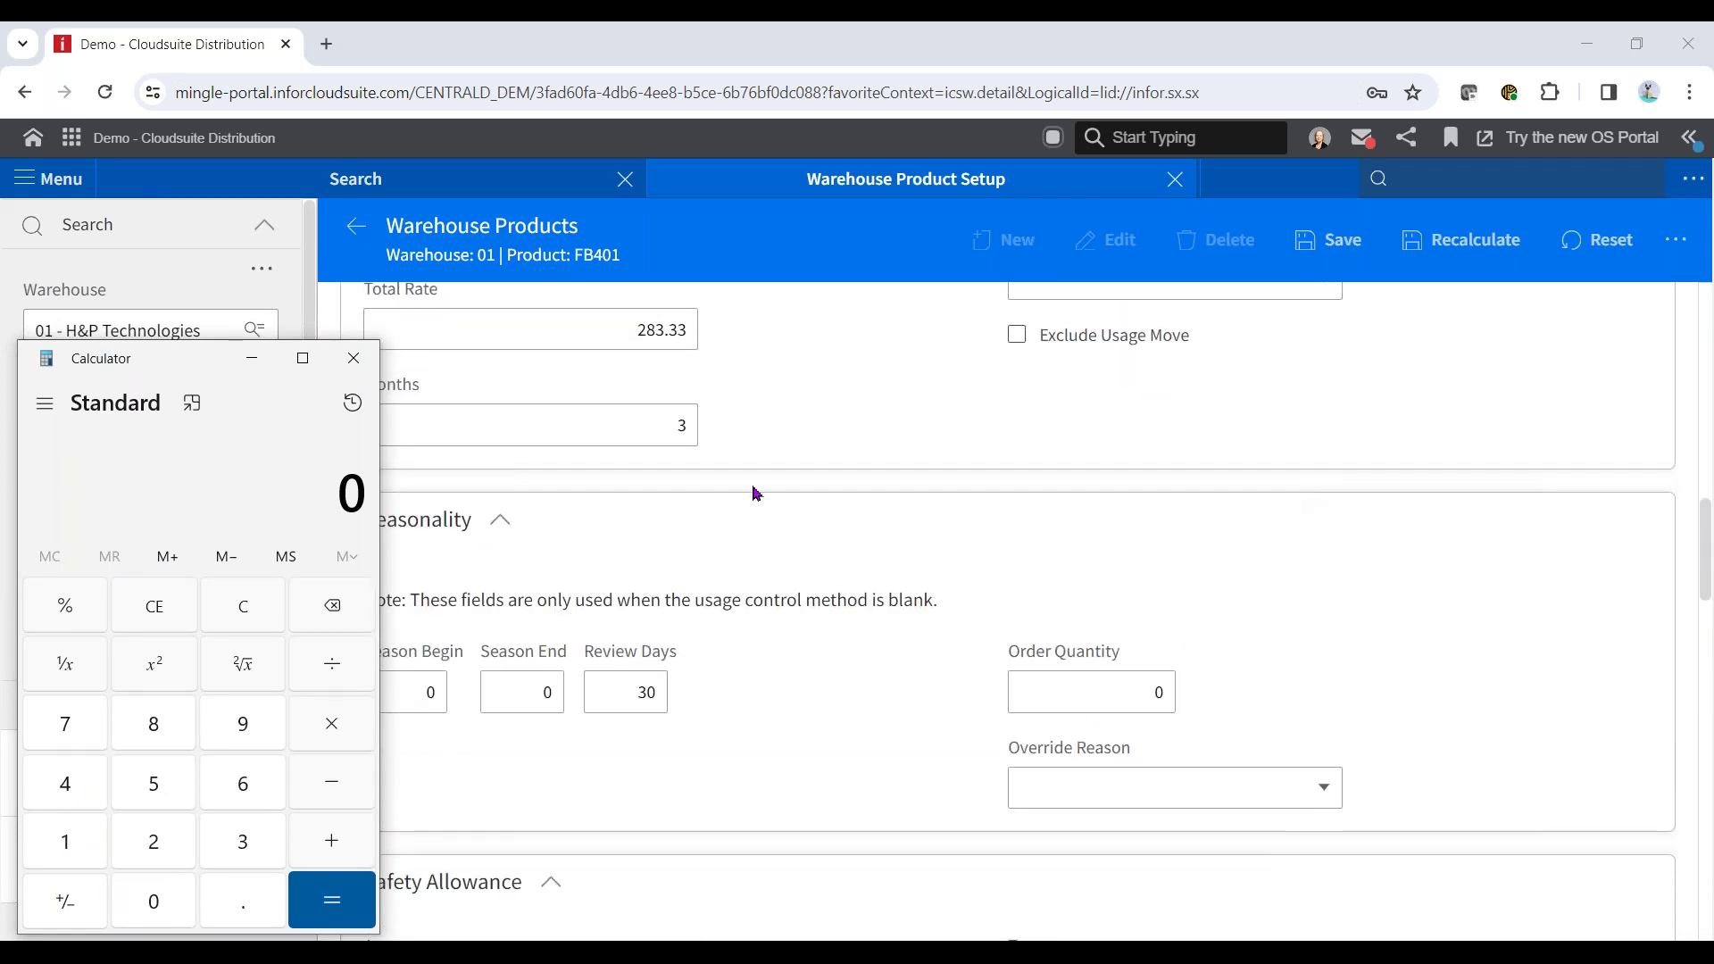
{"action": "left_click_drag", "start_coordinate": [191, 362], "coordinate": [254, 310]}
{"action": "left_click", "coordinate": [210, 773]}
{"action": "left_click", "coordinate": [206, 655]}
{"action": "left_click", "coordinate": [306, 776]}
{"action": "left_click", "coordinate": [310, 819]}
{"action": "left_click", "coordinate": [306, 776]}
{"action": "left_click", "coordinate": [306, 776]}
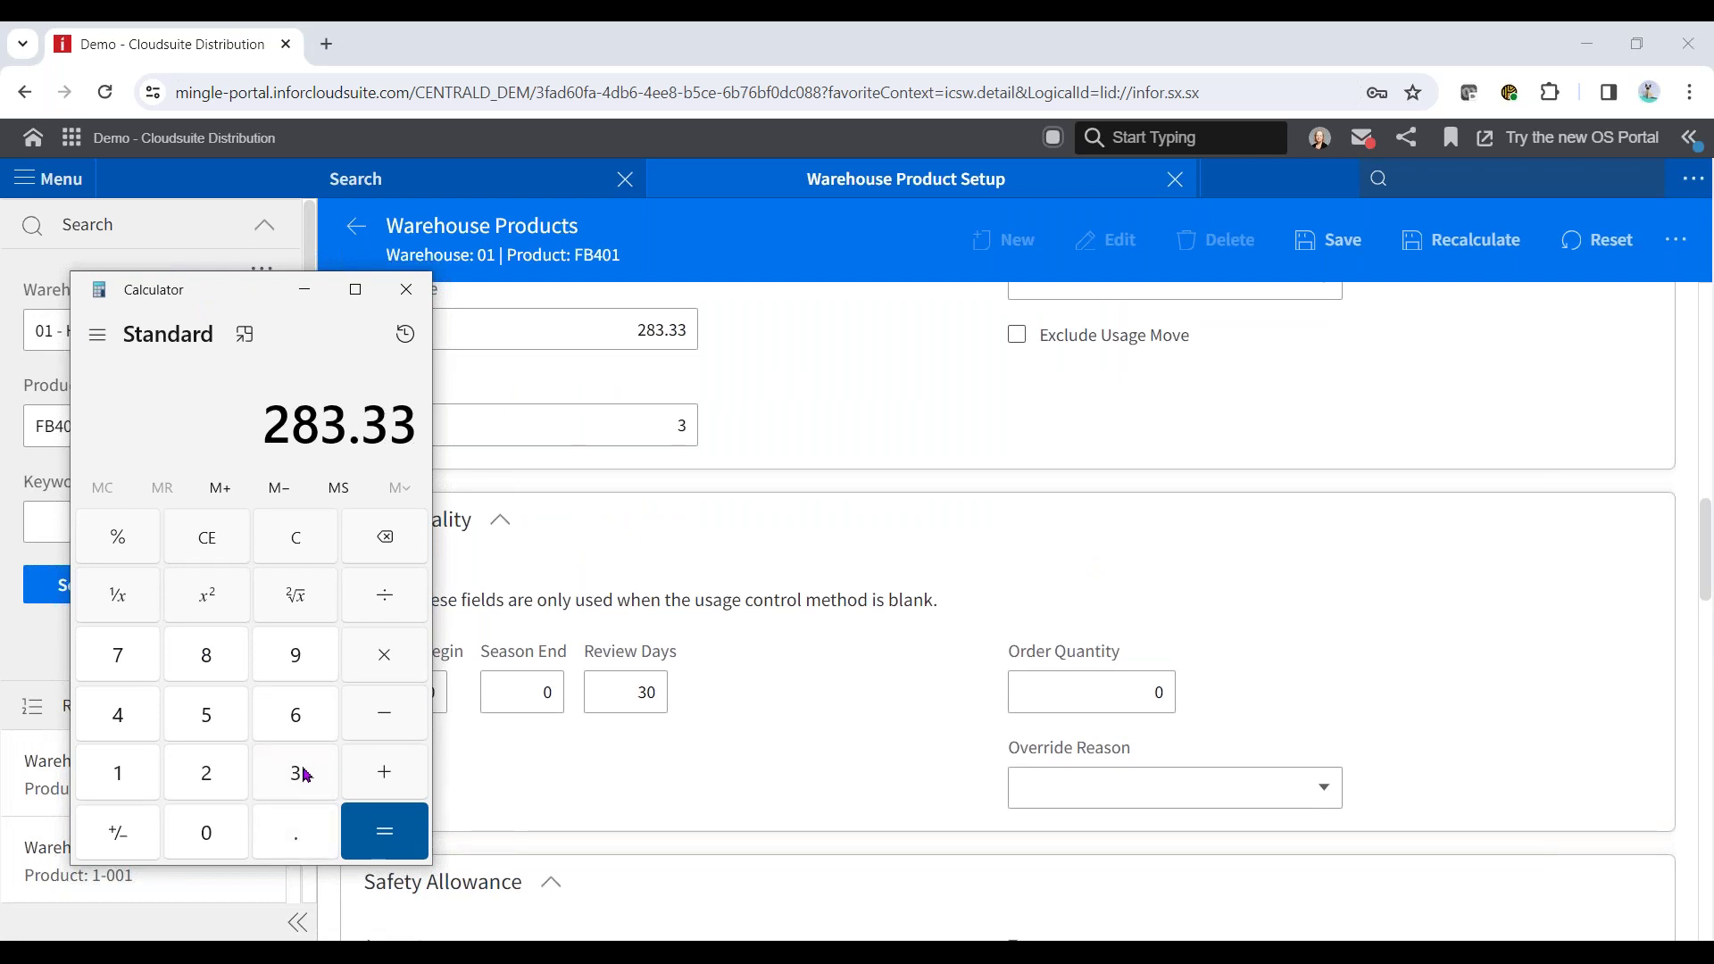
{"action": "left_click", "coordinate": [384, 658]}
{"action": "left_click", "coordinate": [128, 776]}
{"action": "left_click", "coordinate": [211, 783]}
{"action": "left_click", "coordinate": [389, 838]}
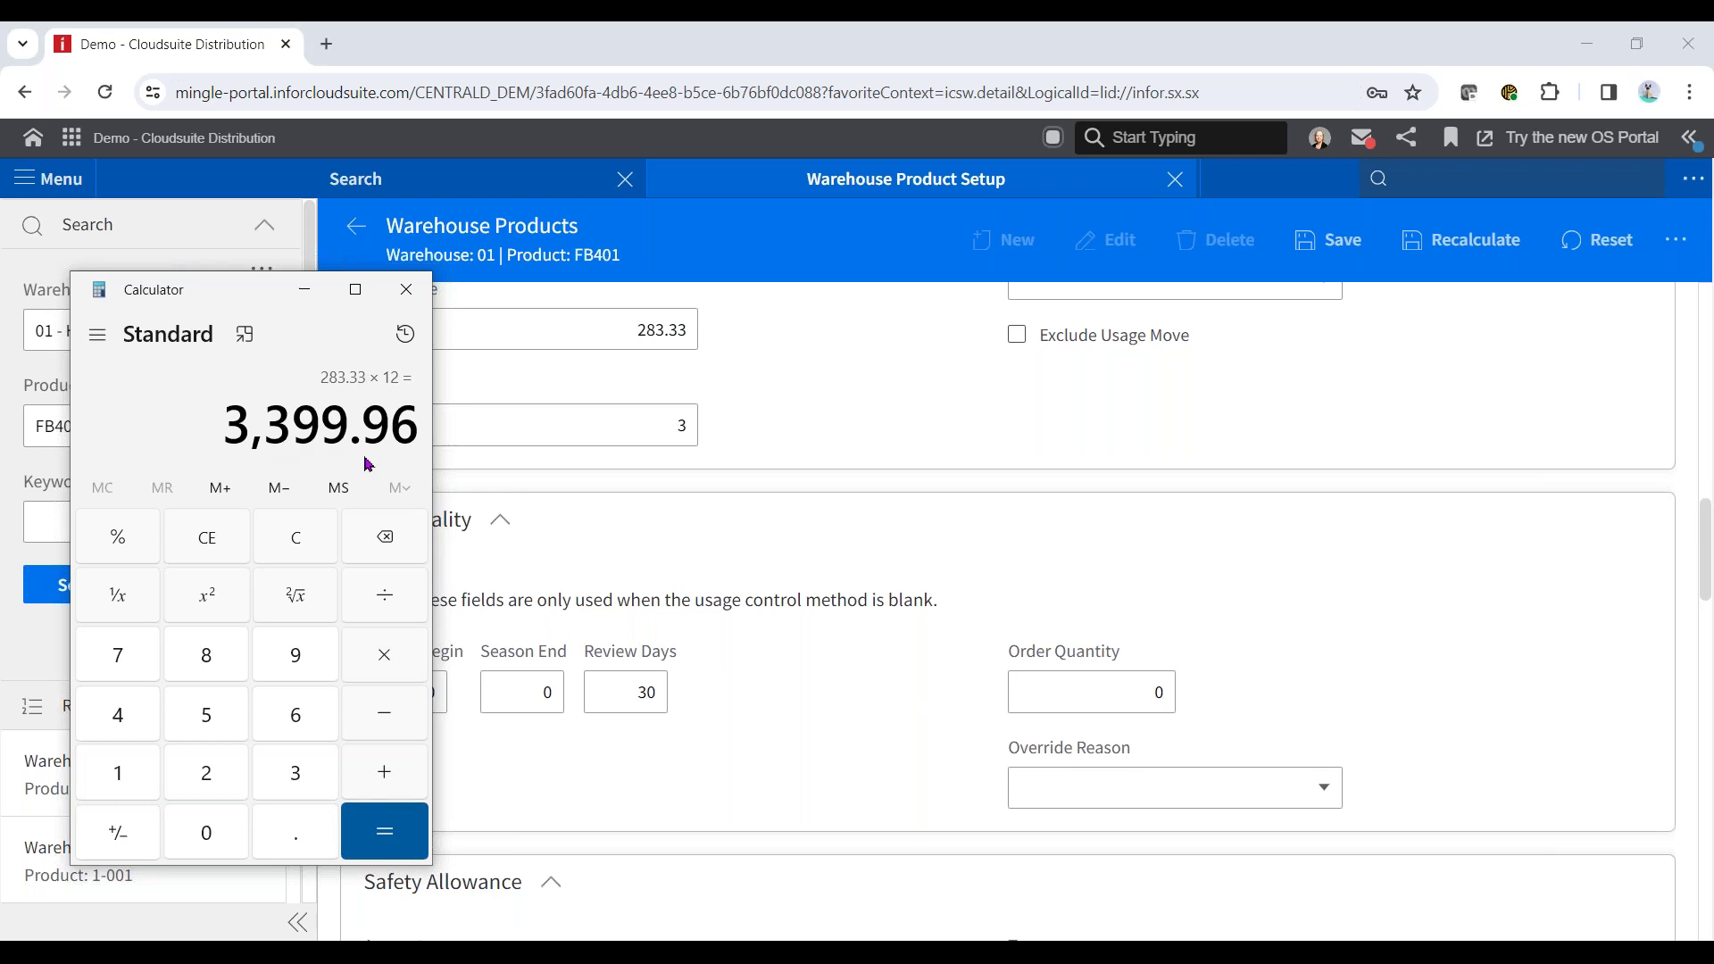
Compare the calculated 12-month usage with FB401's order quantity and close the calculator.
{"action": "scroll", "coordinate": [842, 398], "scroll_direction": "up", "scroll_amount": 6}
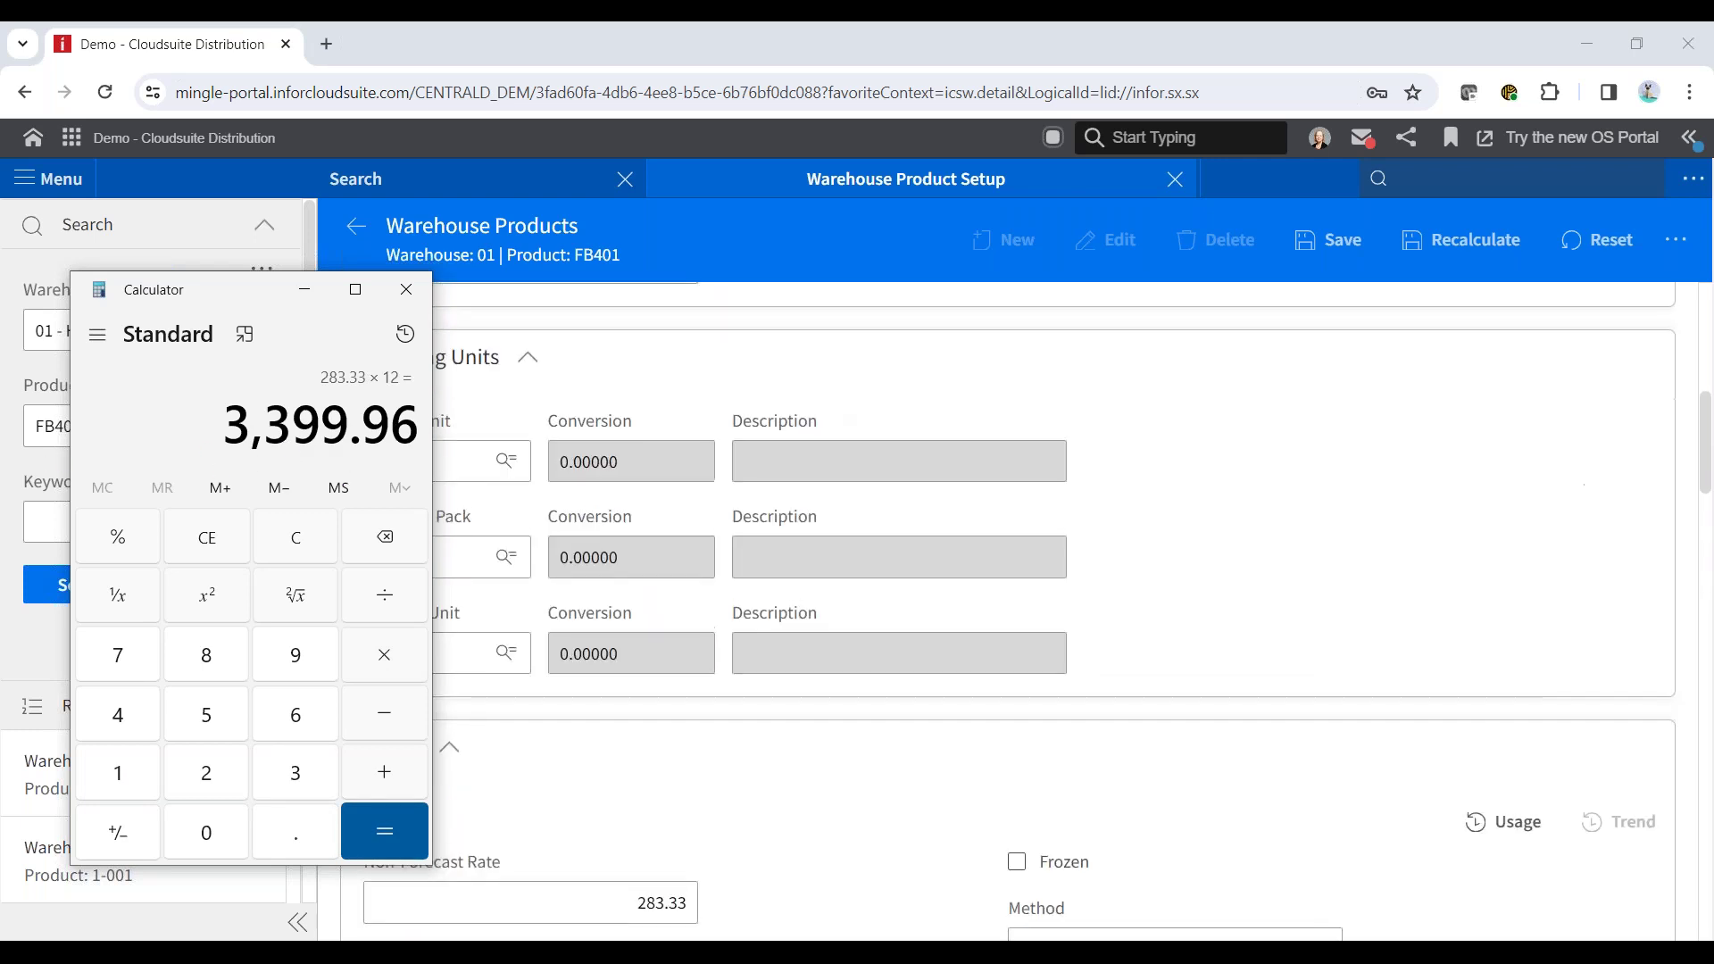
{"action": "scroll", "coordinate": [848, 419], "scroll_direction": "up", "scroll_amount": 4}
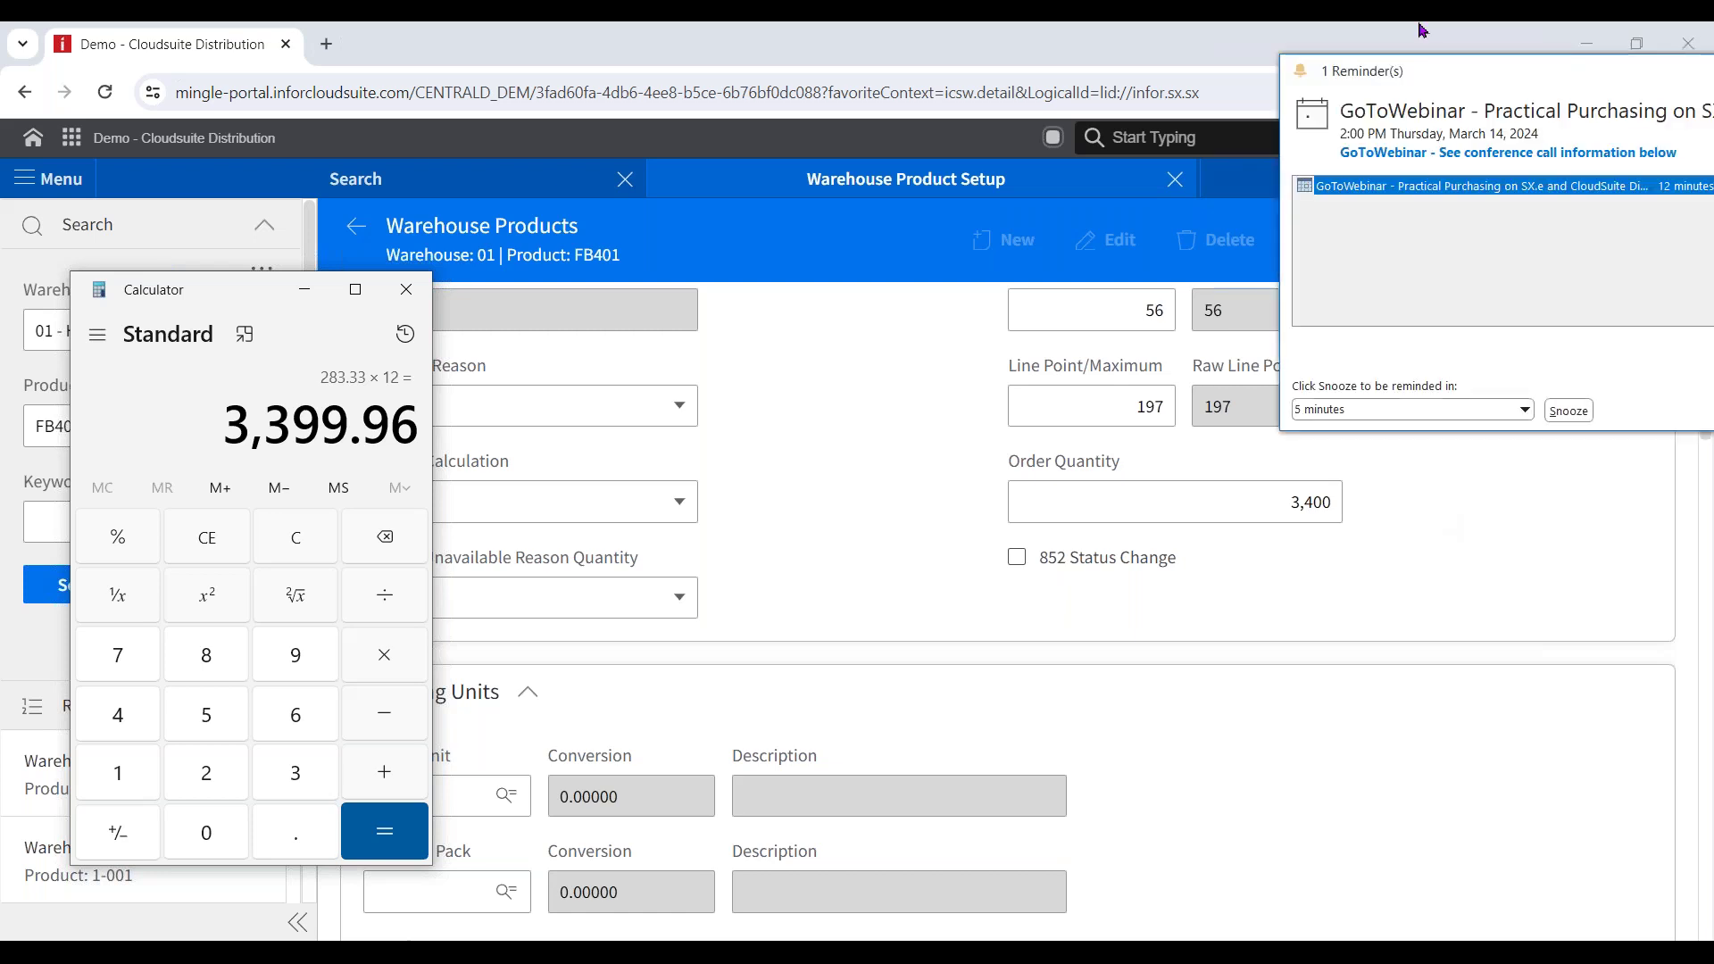
{"action": "left_click_drag", "start_coordinate": [1564, 69], "coordinate": [1713, 89]}
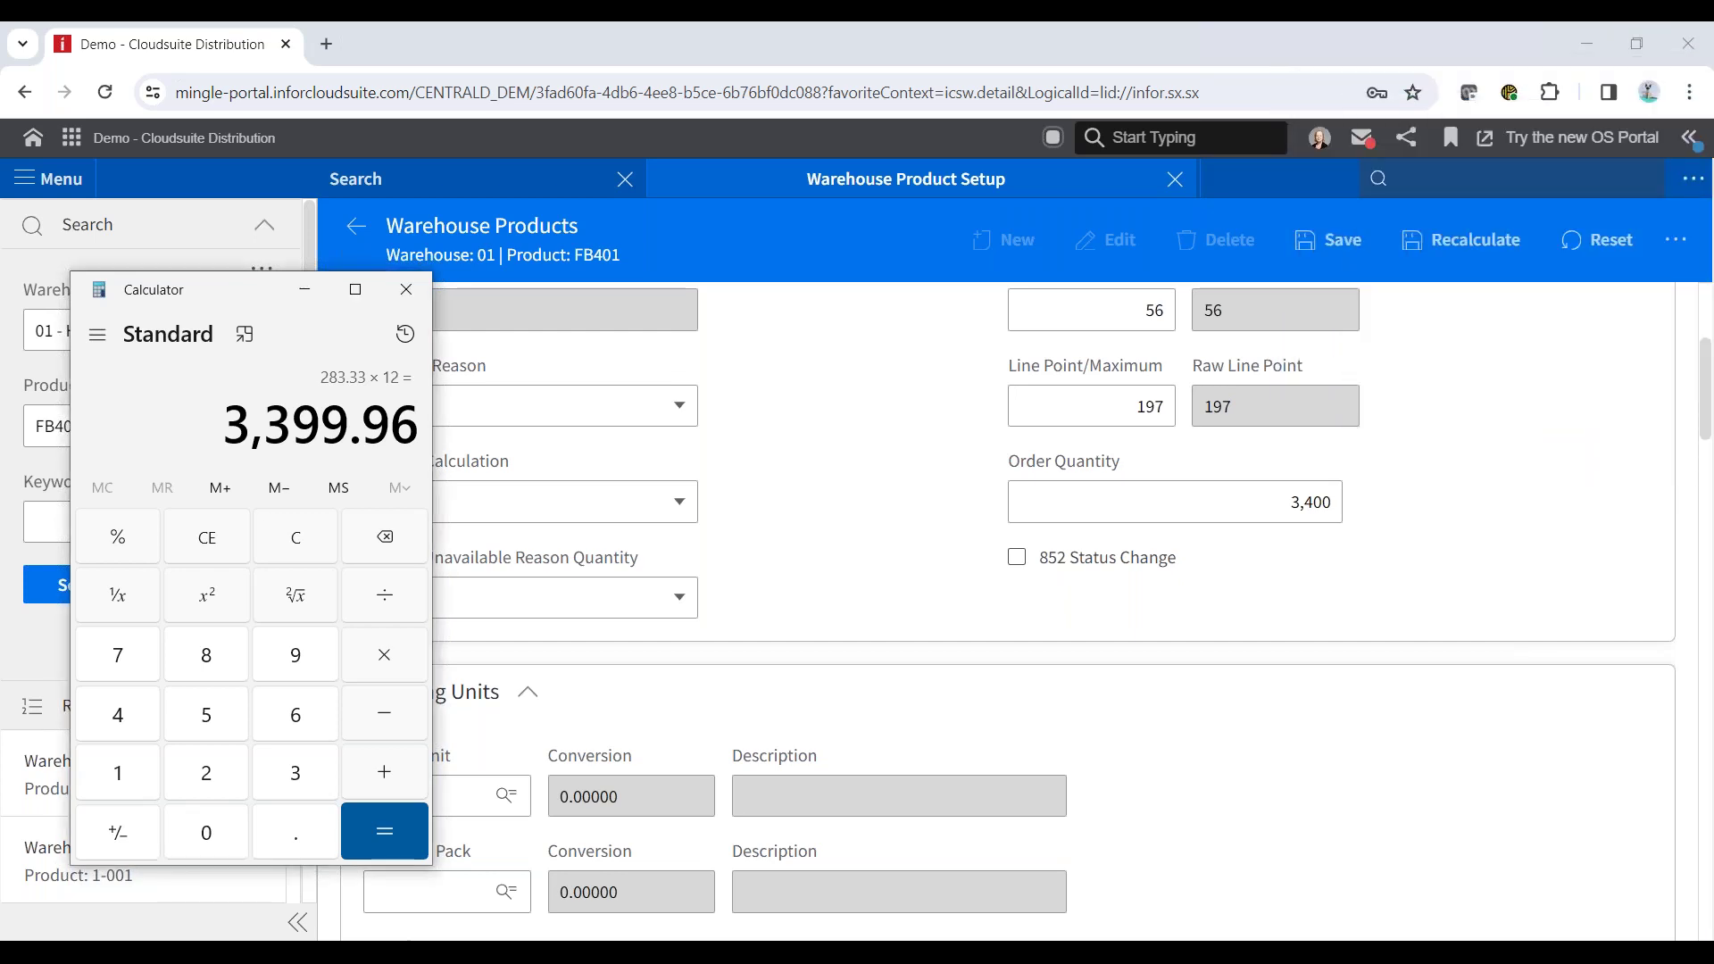
{"action": "left_click", "coordinate": [412, 302]}
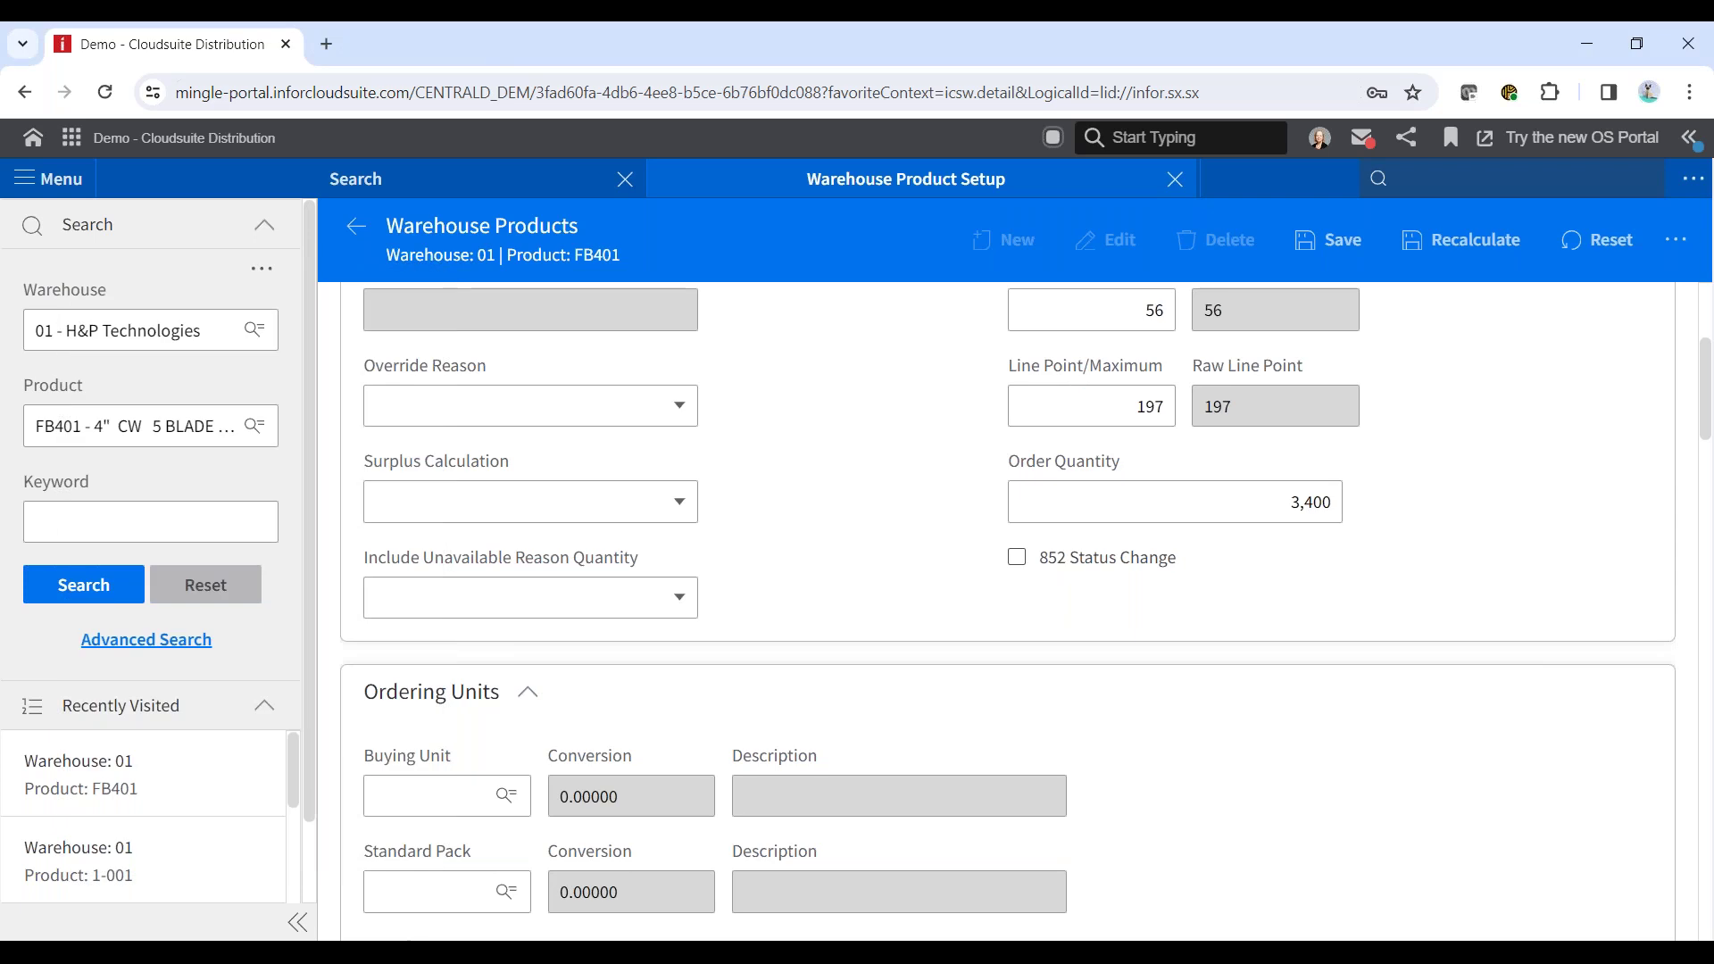
Search warehouse 01 for product km4495 and open its warehouse product record.
{"action": "left_click", "coordinate": [355, 227]}
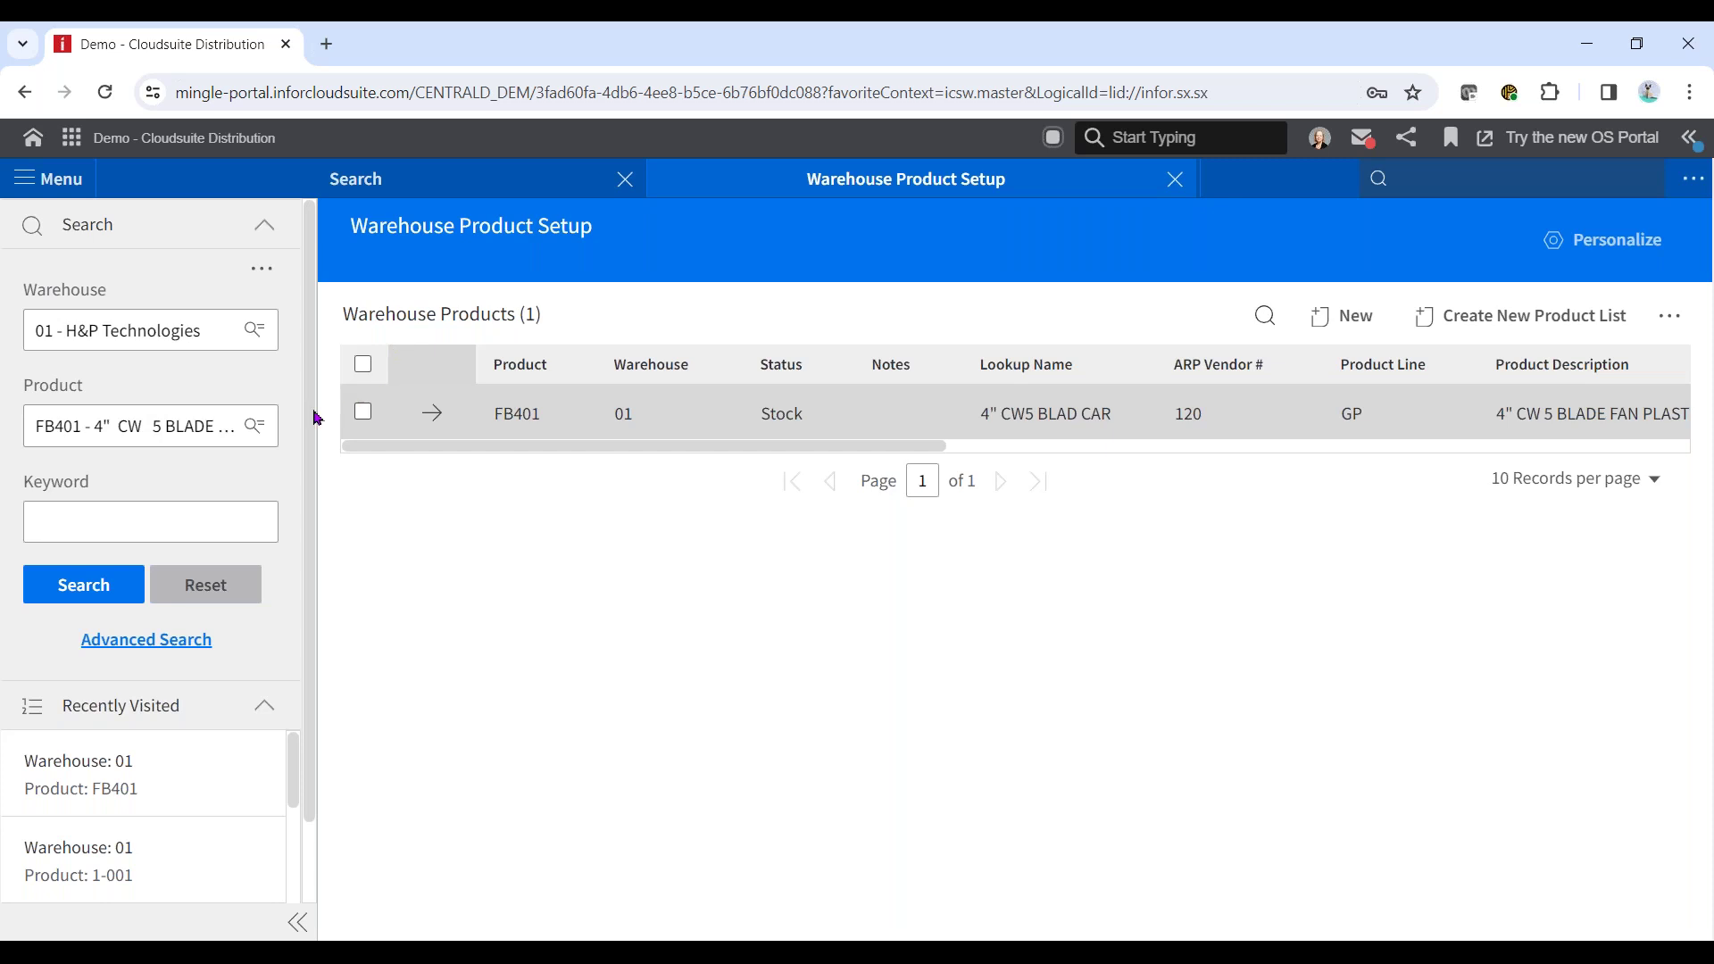
{"action": "left_click", "coordinate": [75, 423]}
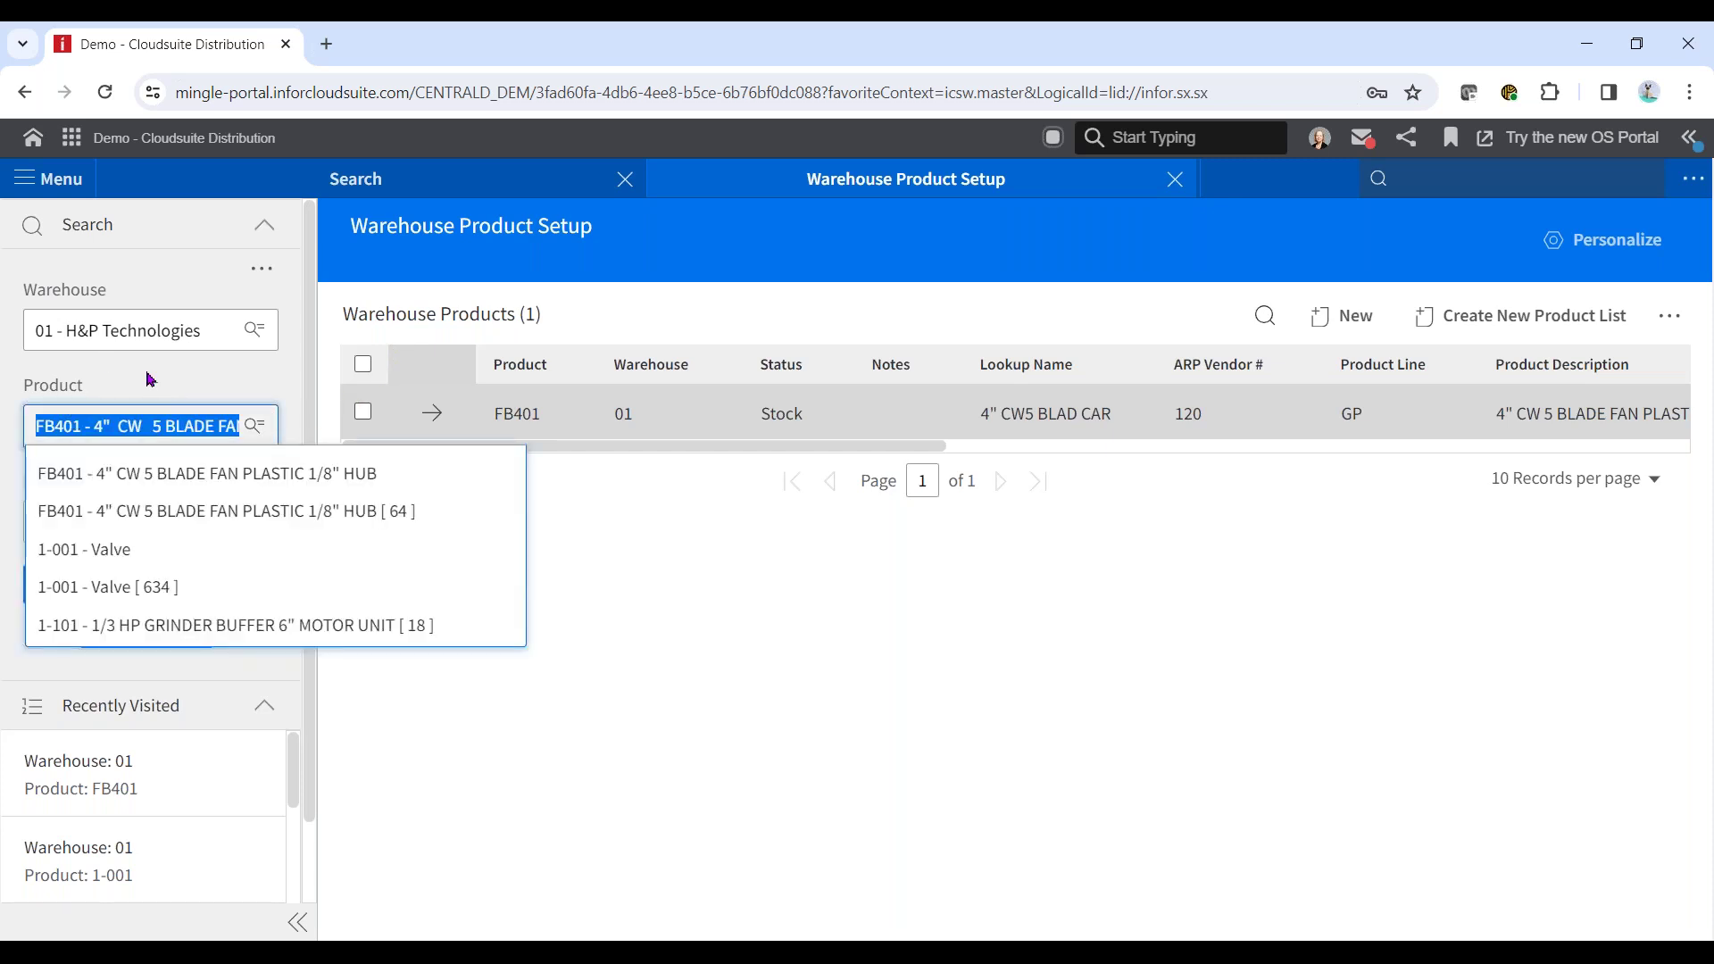
{"action": "type", "text": "km449"}
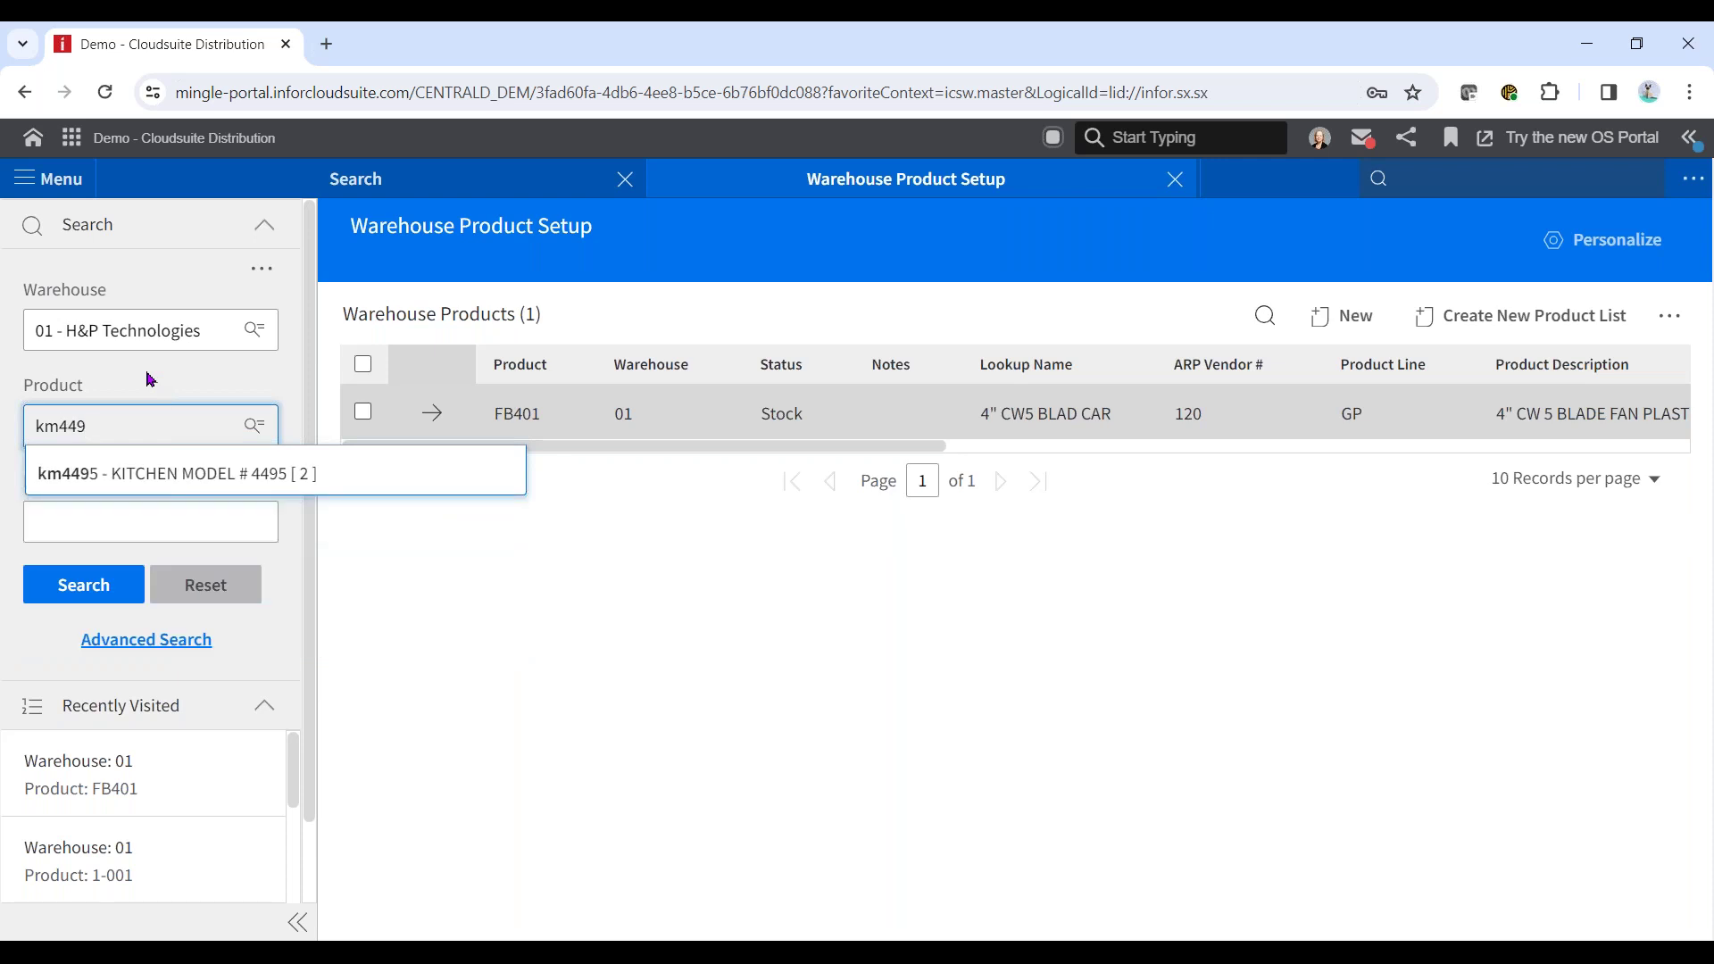
{"action": "type", "text": "5"}
{"action": "key", "text": "Tab"}
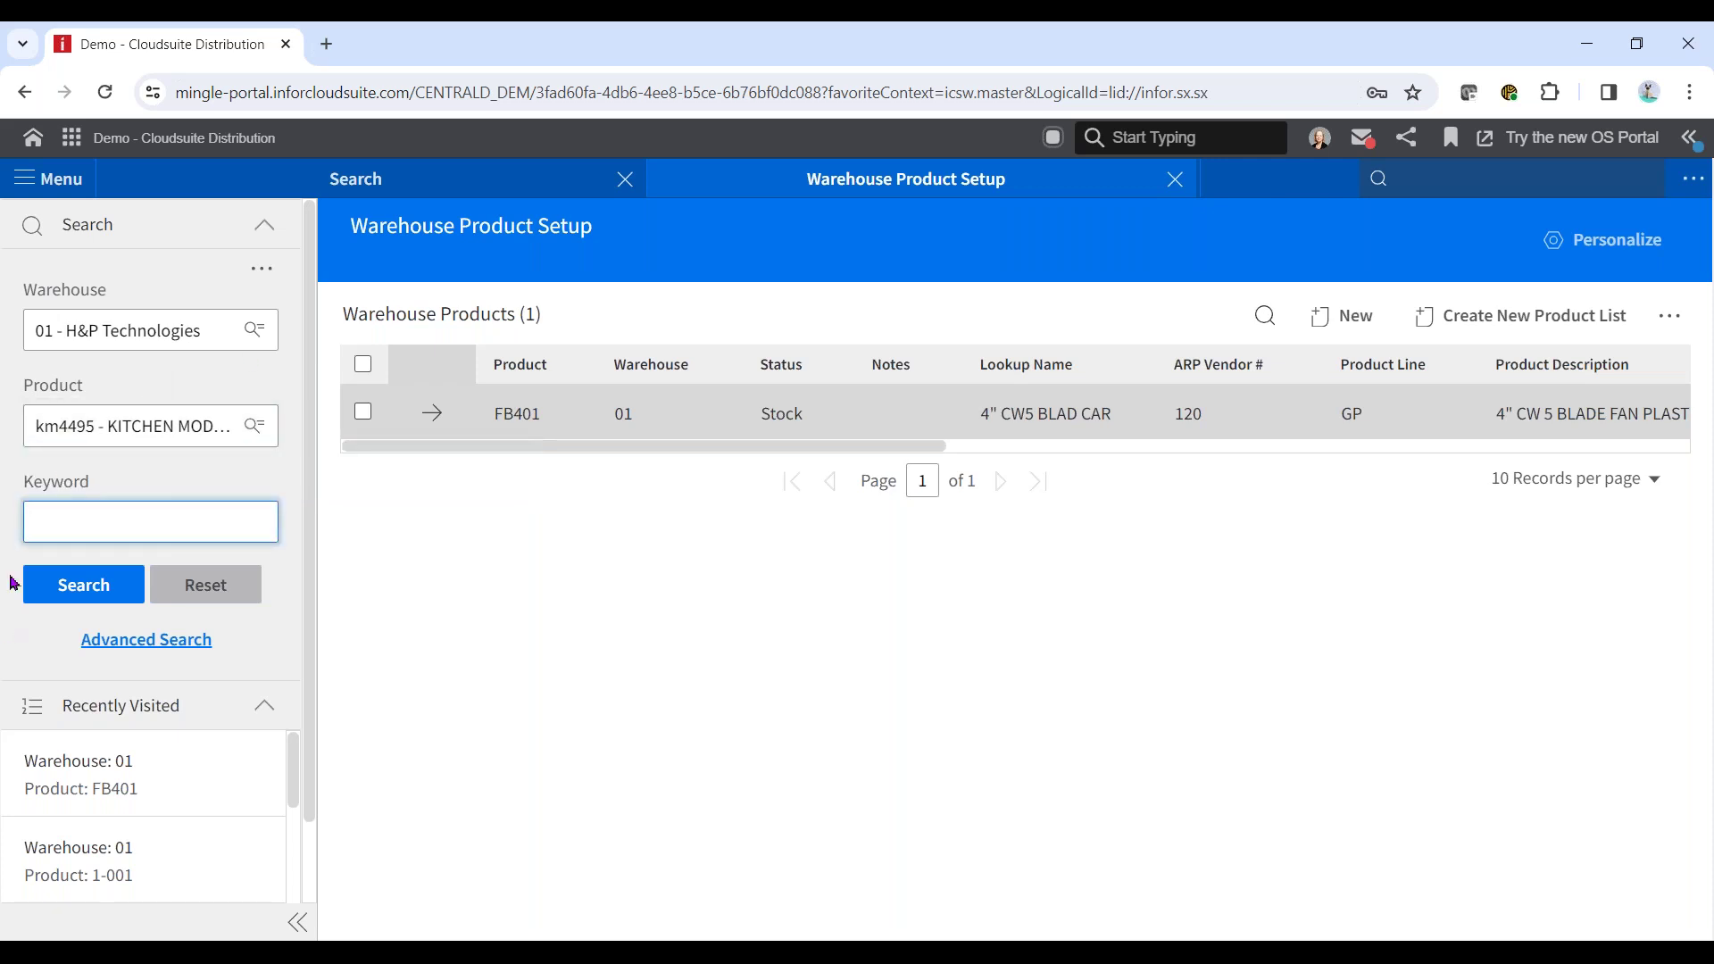
{"action": "left_click", "coordinate": [80, 591]}
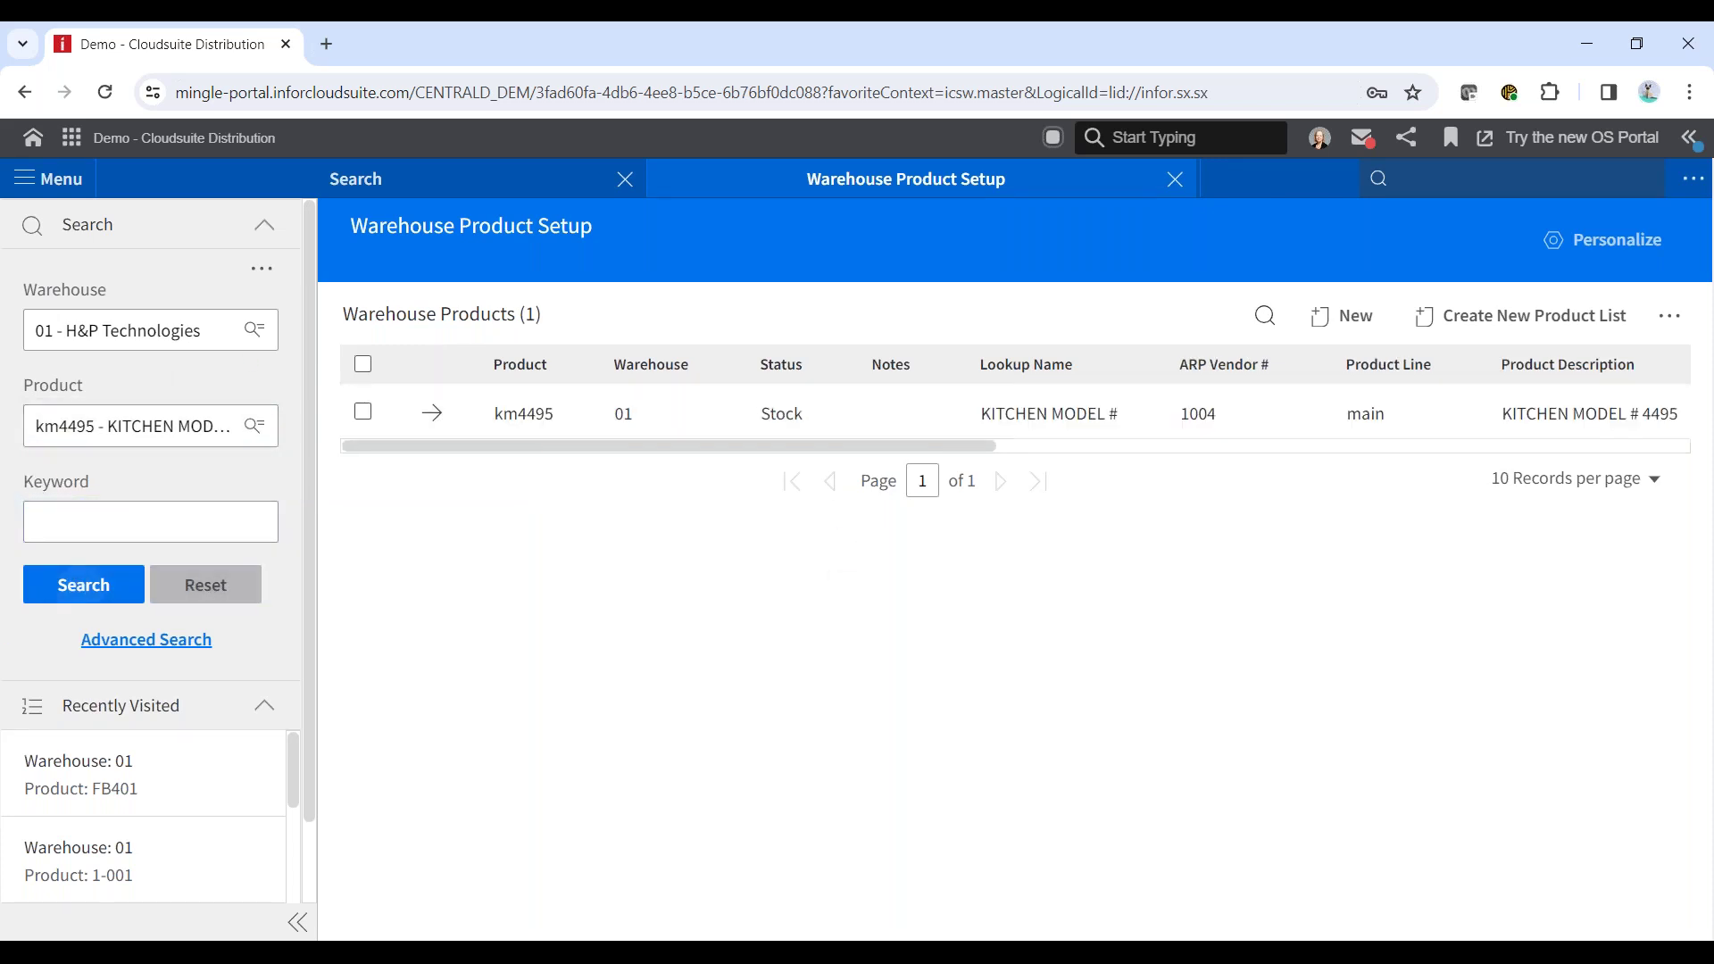
{"action": "left_click", "coordinate": [300, 925]}
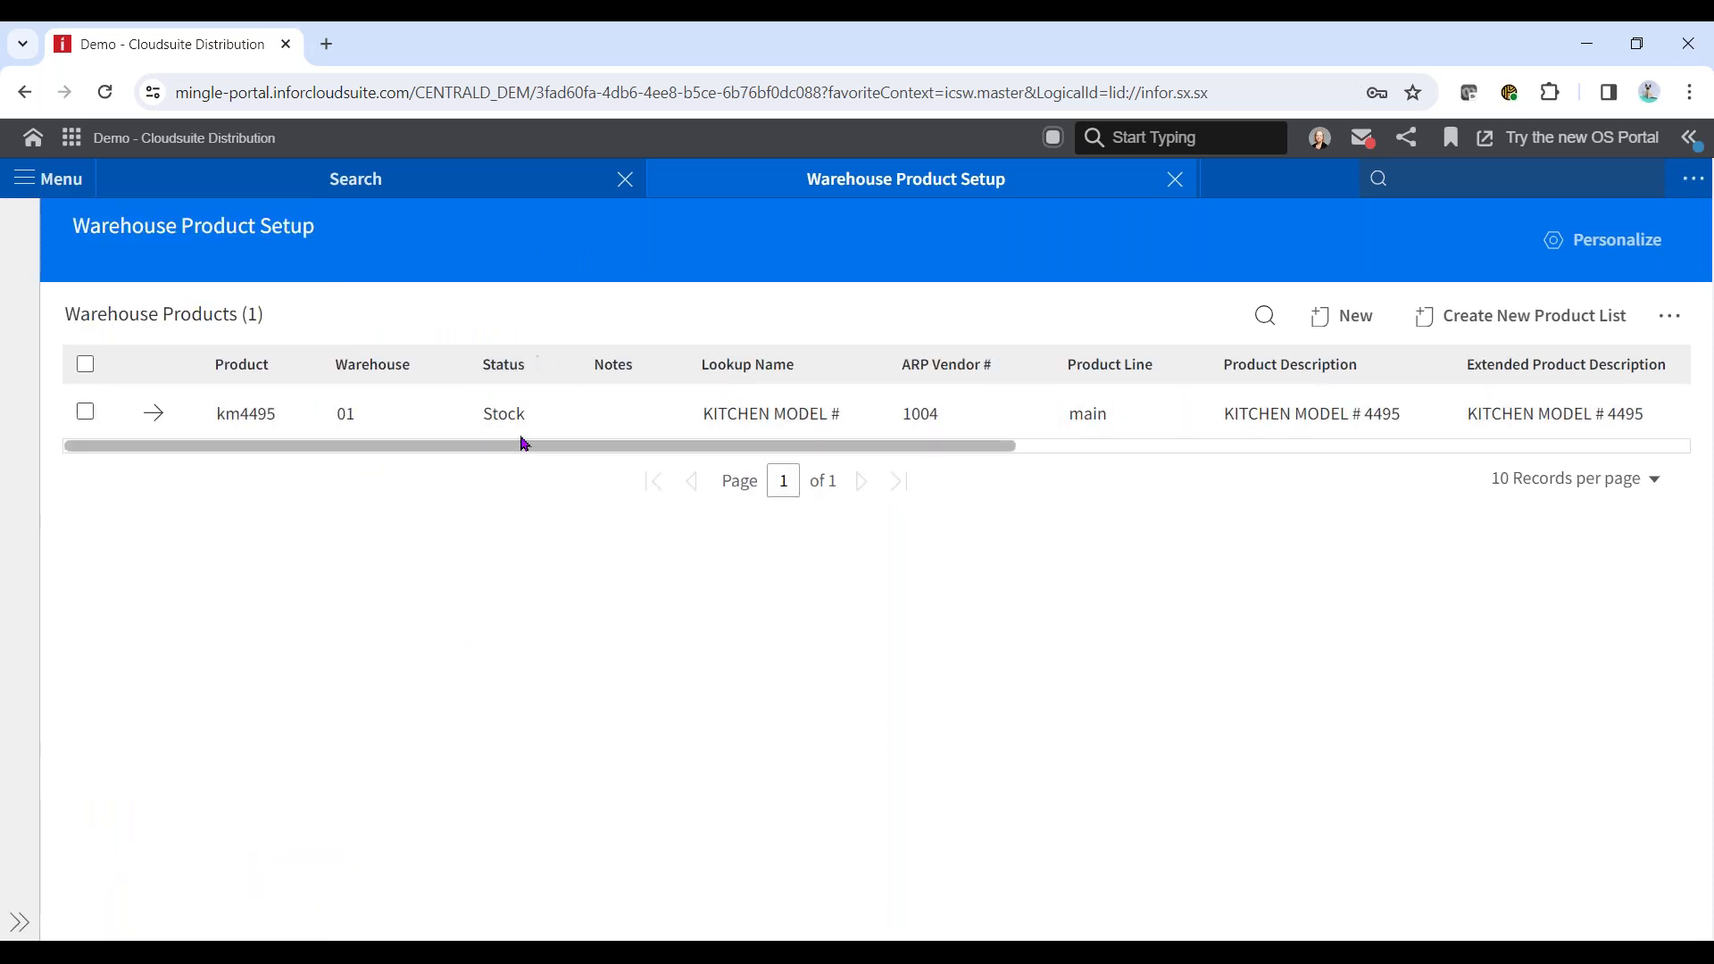
{"action": "left_click", "coordinate": [153, 413]}
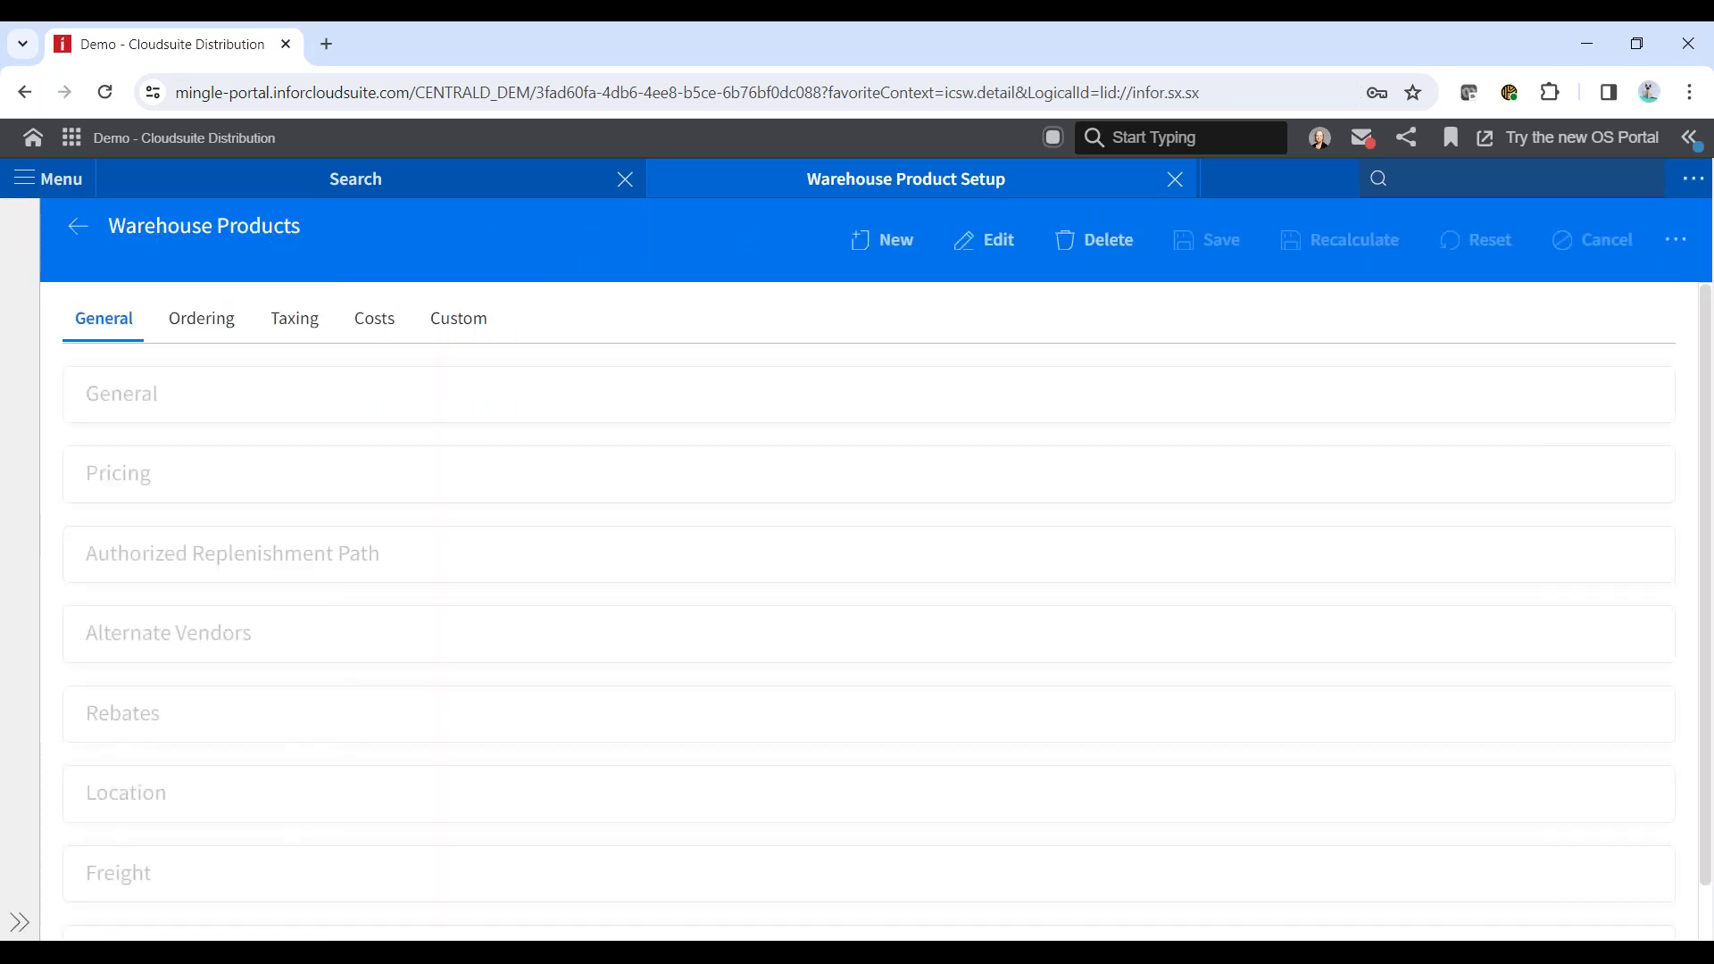
Examine the ordering method, order points, usage rates and costs of product km4495.
{"action": "left_click", "coordinate": [200, 318]}
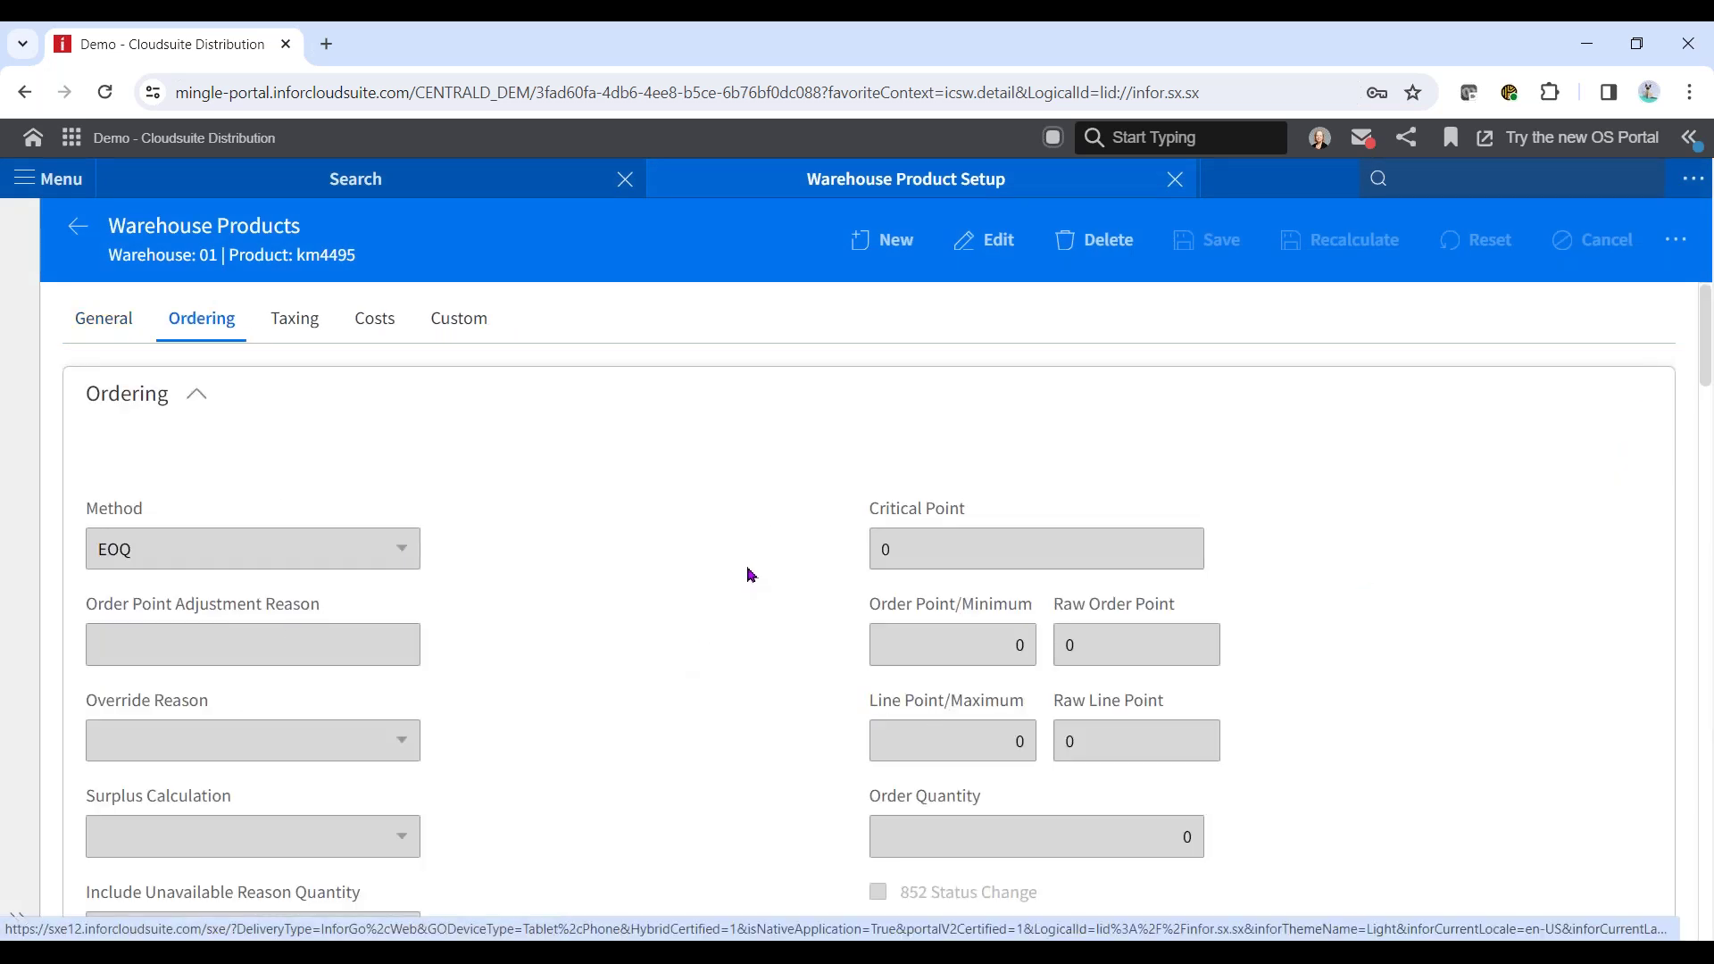
{"action": "scroll", "coordinate": [765, 580], "scroll_direction": "down", "scroll_amount": 3}
{"action": "scroll", "coordinate": [766, 580], "scroll_direction": "down", "scroll_amount": 7}
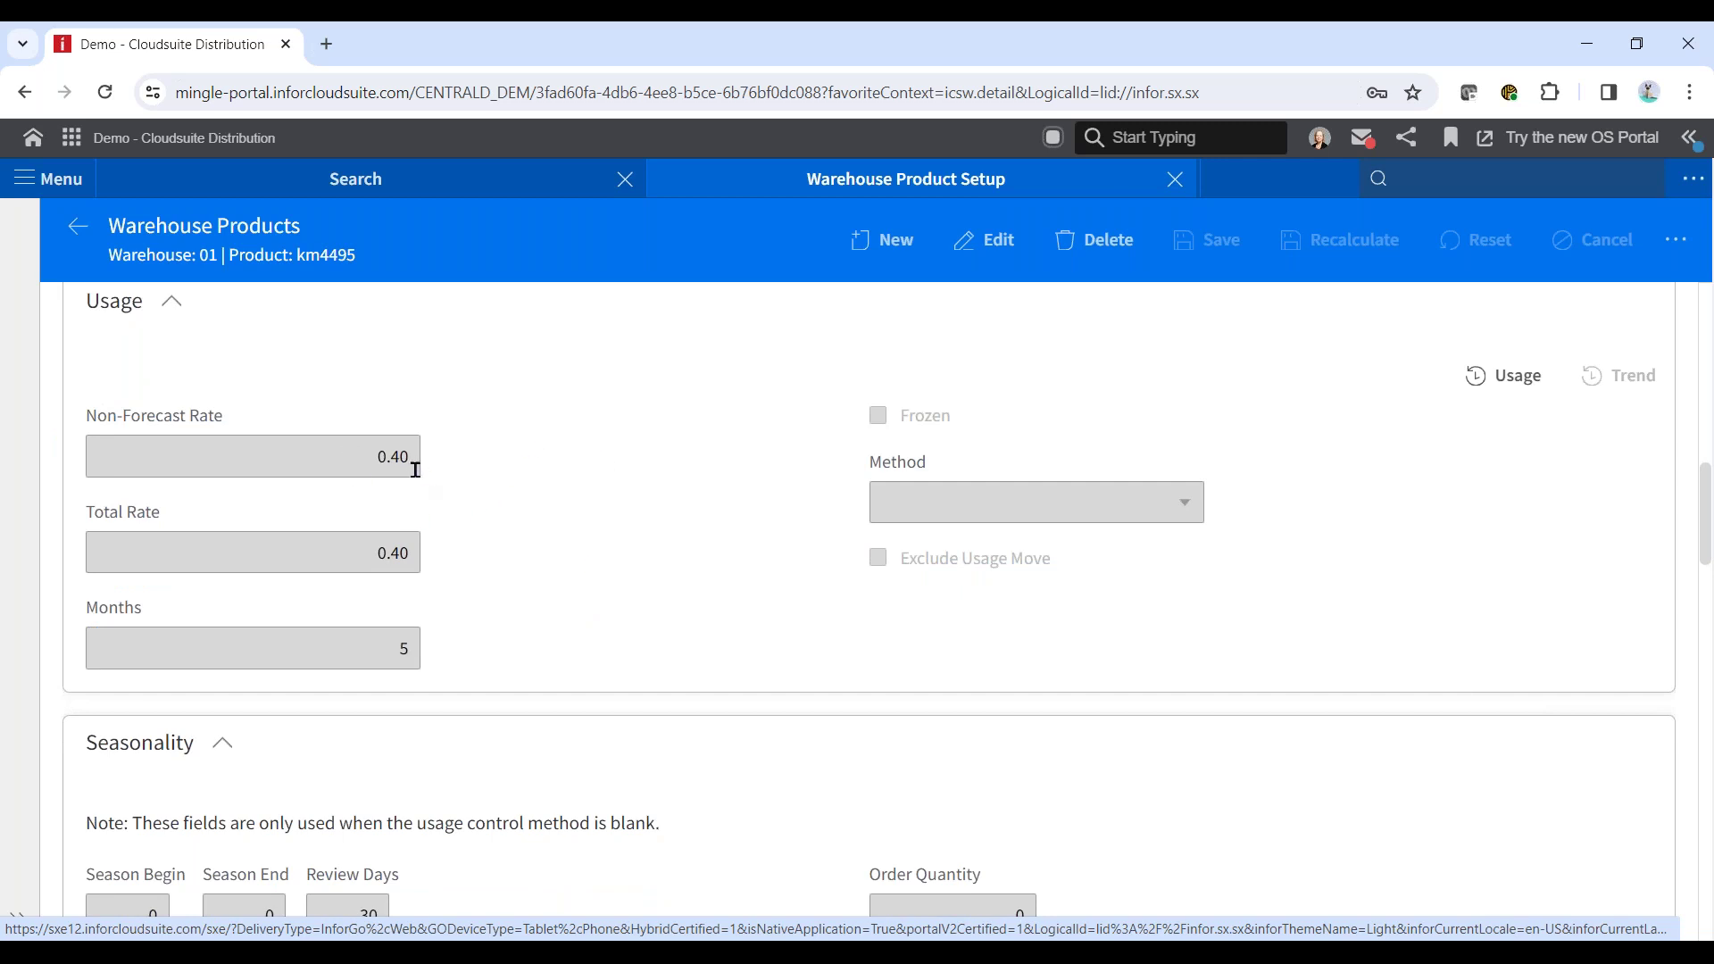
{"action": "scroll", "coordinate": [572, 500], "scroll_direction": "up", "scroll_amount": 8}
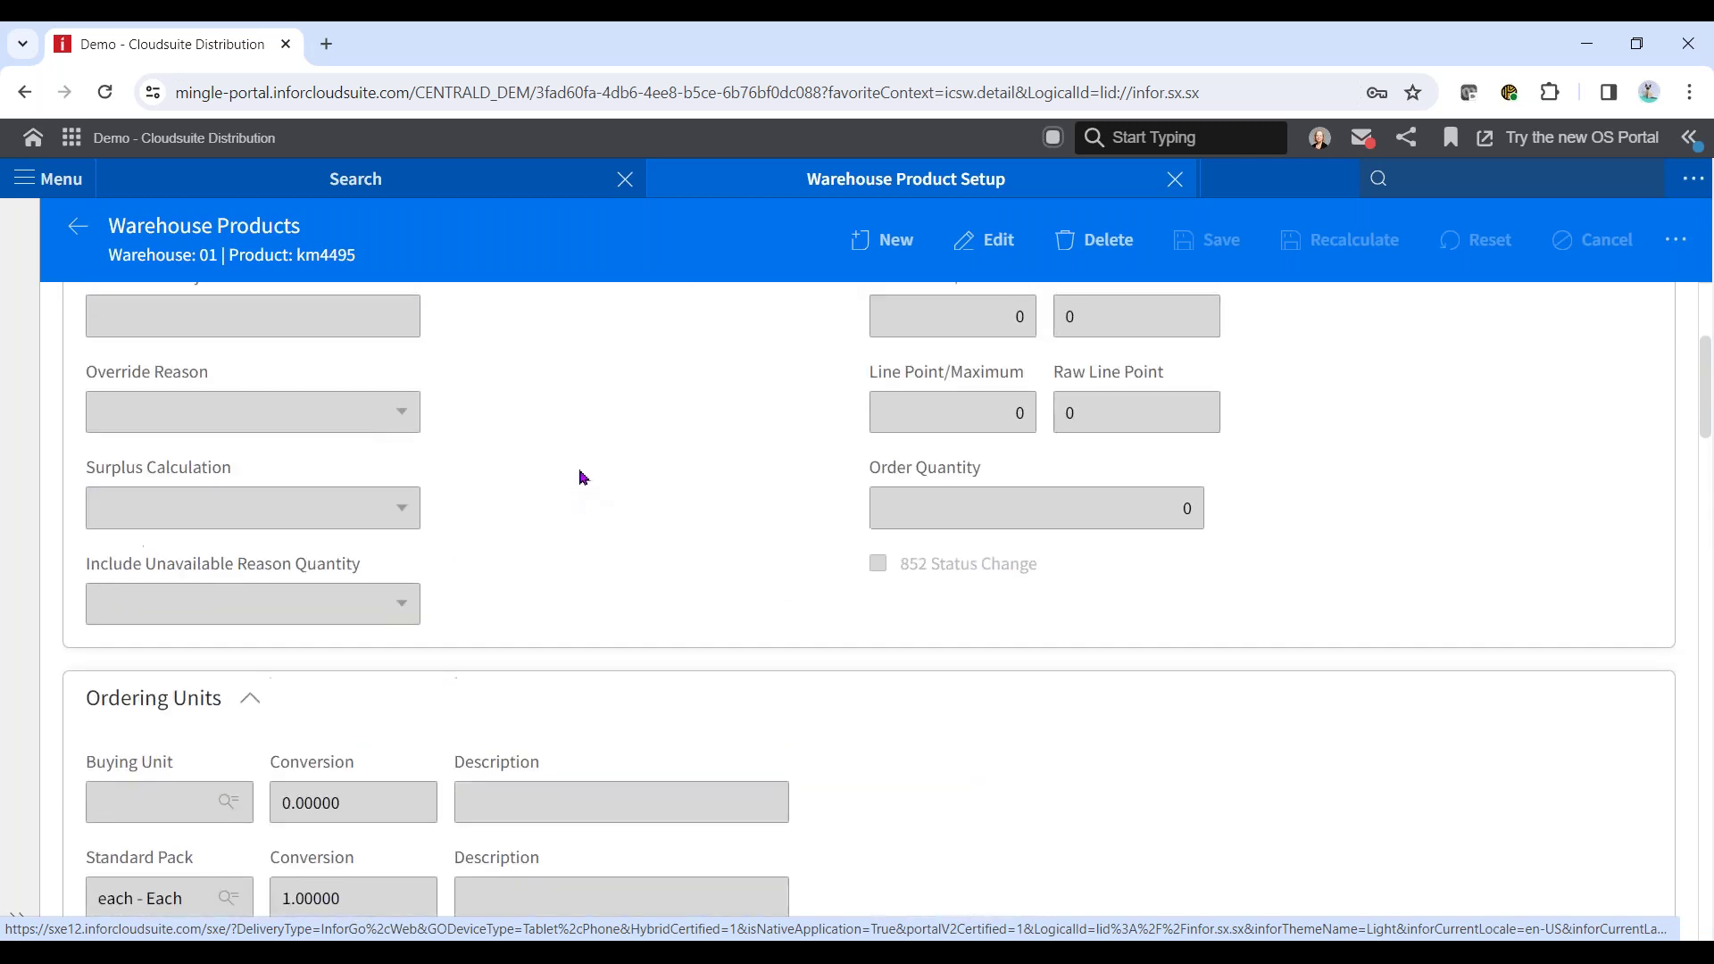
{"action": "scroll", "coordinate": [582, 478], "scroll_direction": "up", "scroll_amount": 2}
{"action": "left_click", "coordinate": [382, 324]}
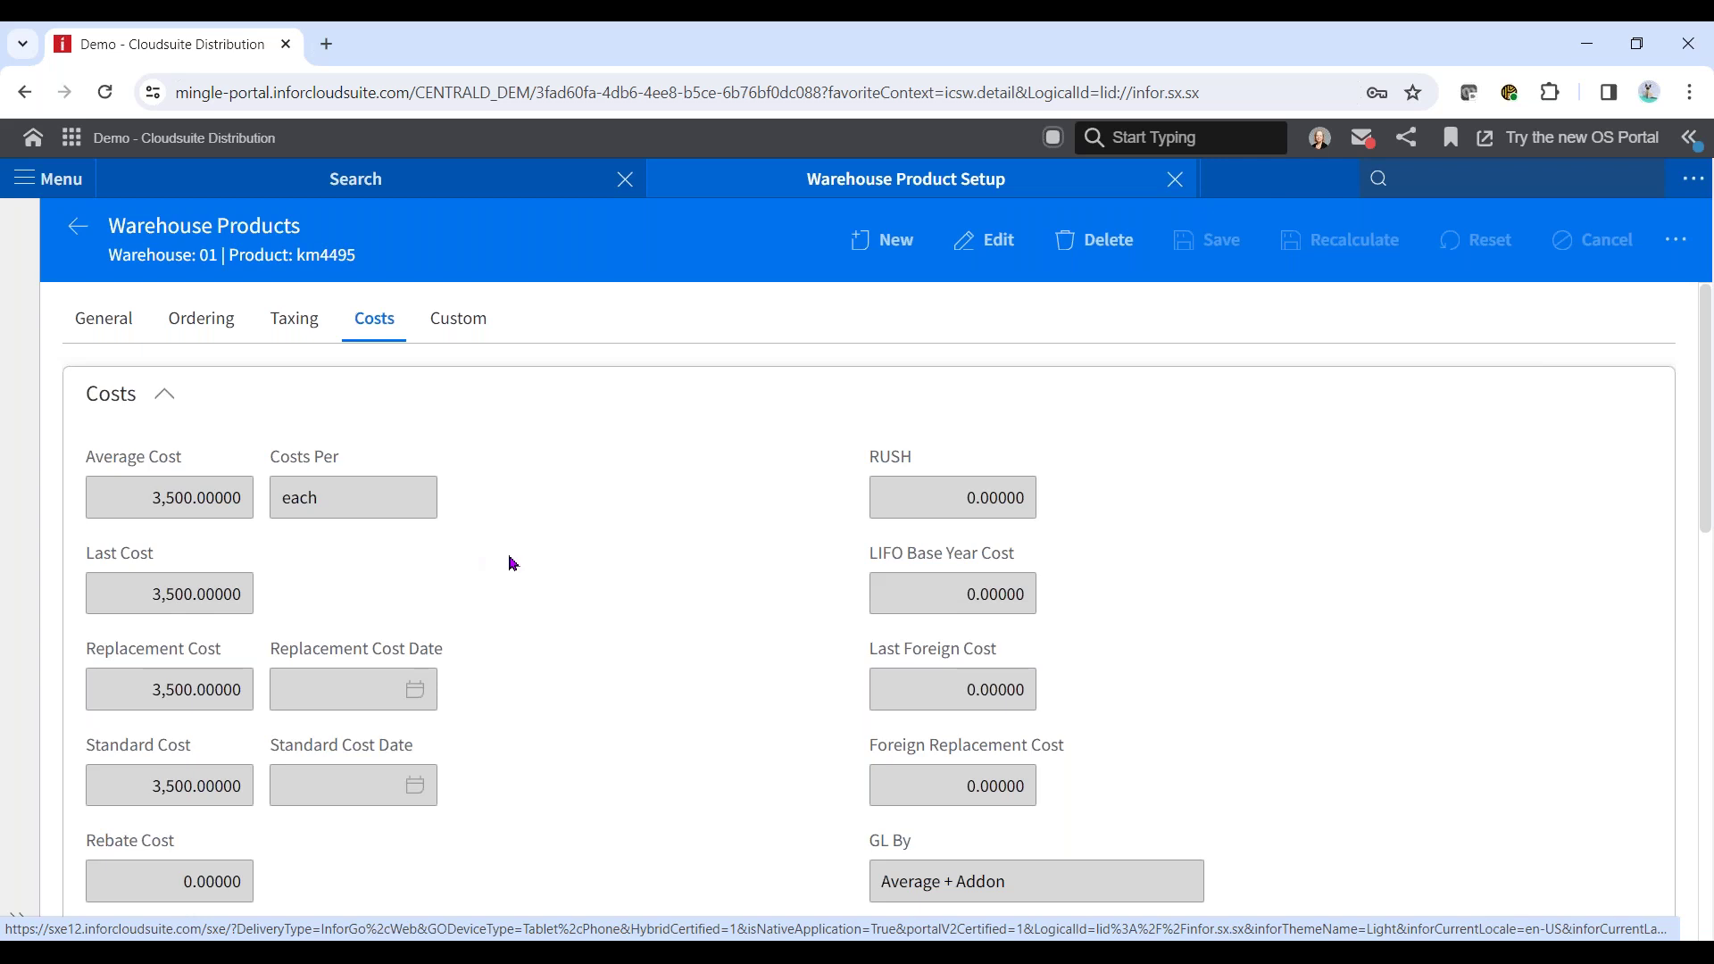
Recheck km4495's usage rates and seasonality against its order points and order quantity in the ordering details.
{"action": "left_click", "coordinate": [198, 325]}
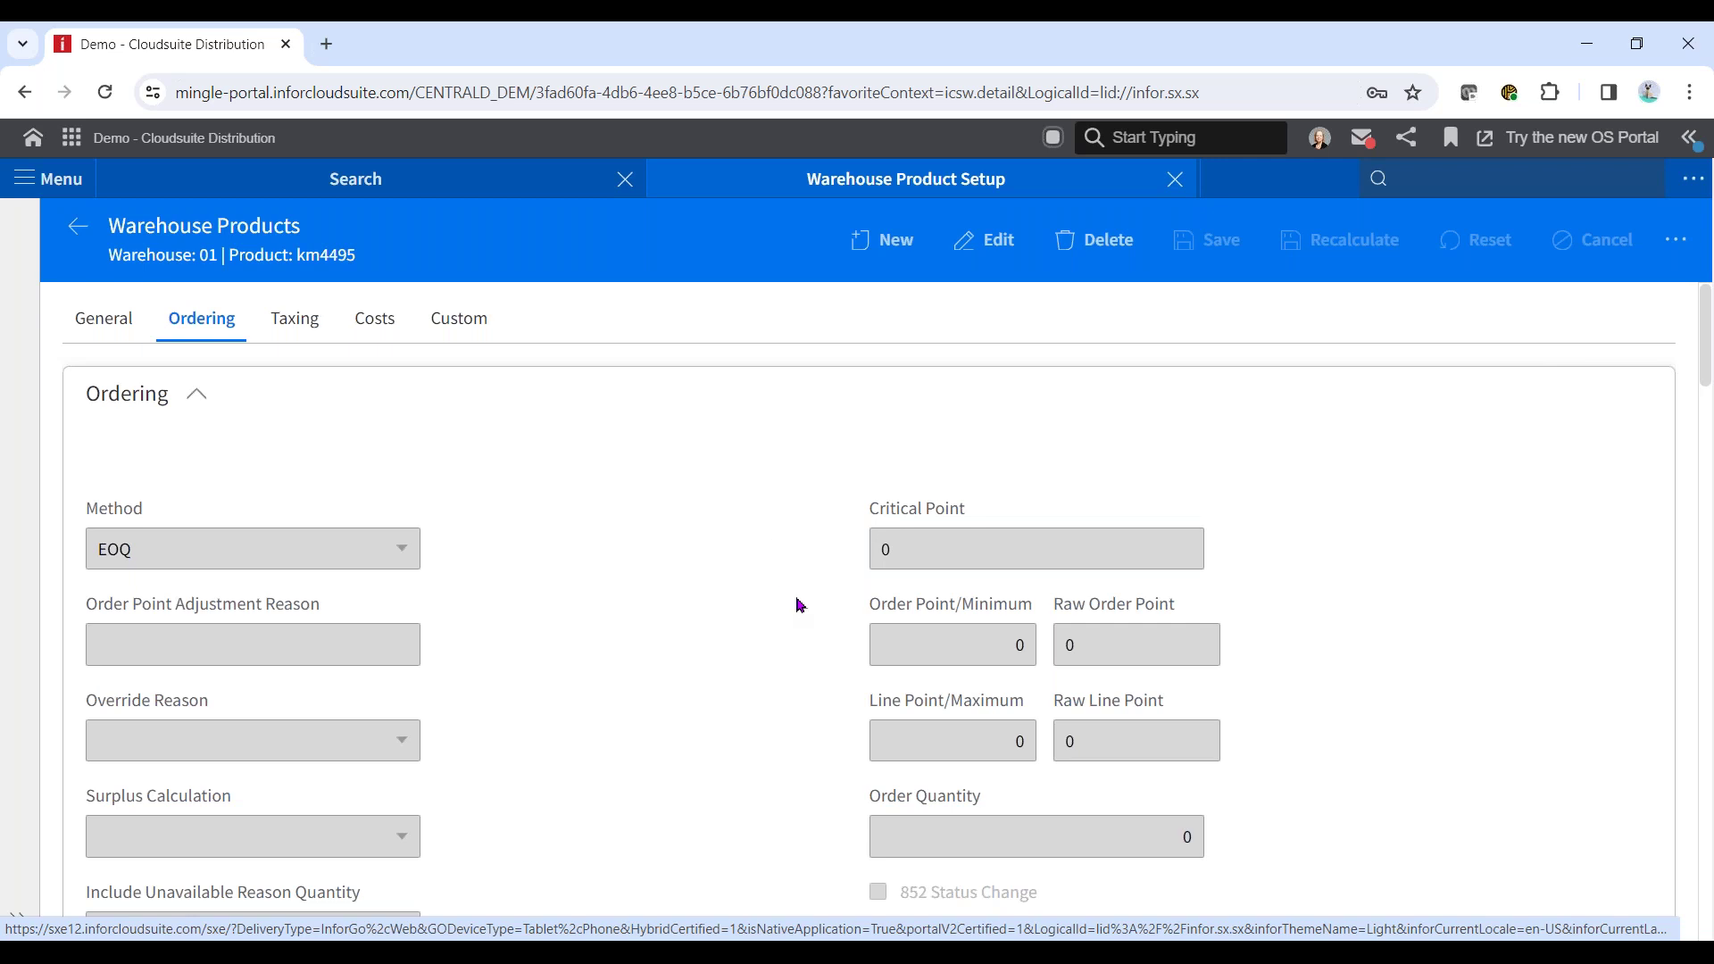
{"action": "scroll", "coordinate": [800, 606], "scroll_direction": "down", "scroll_amount": 8}
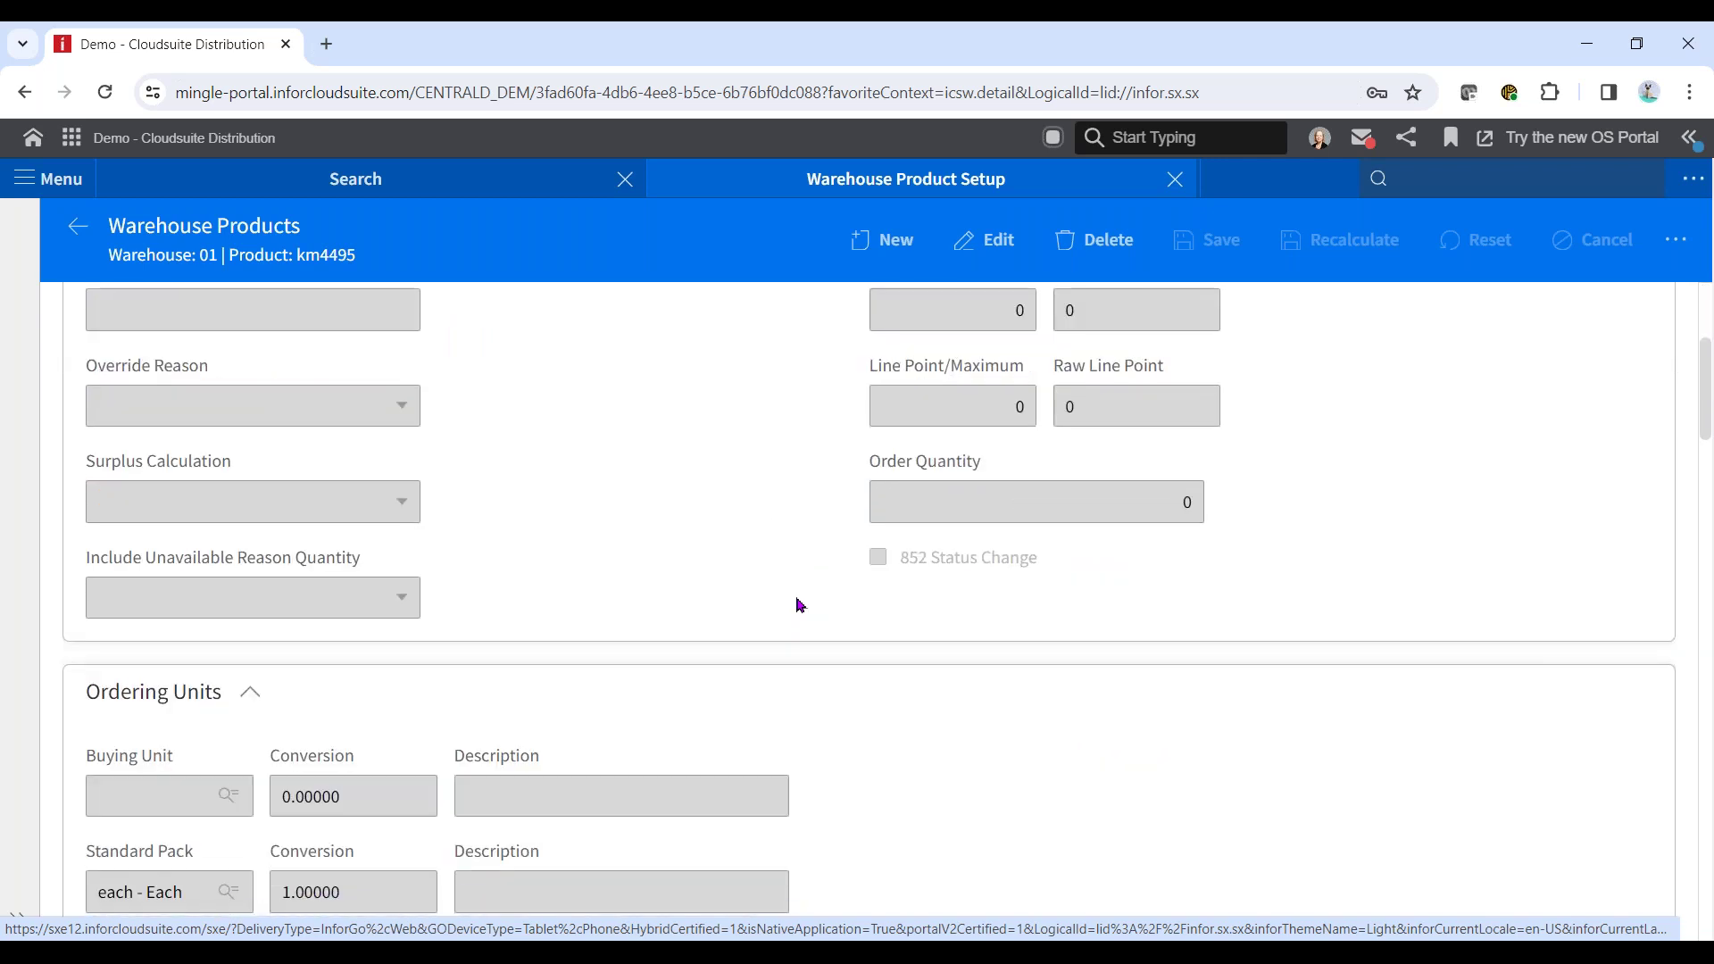
{"action": "scroll", "coordinate": [800, 607], "scroll_direction": "down", "scroll_amount": 4}
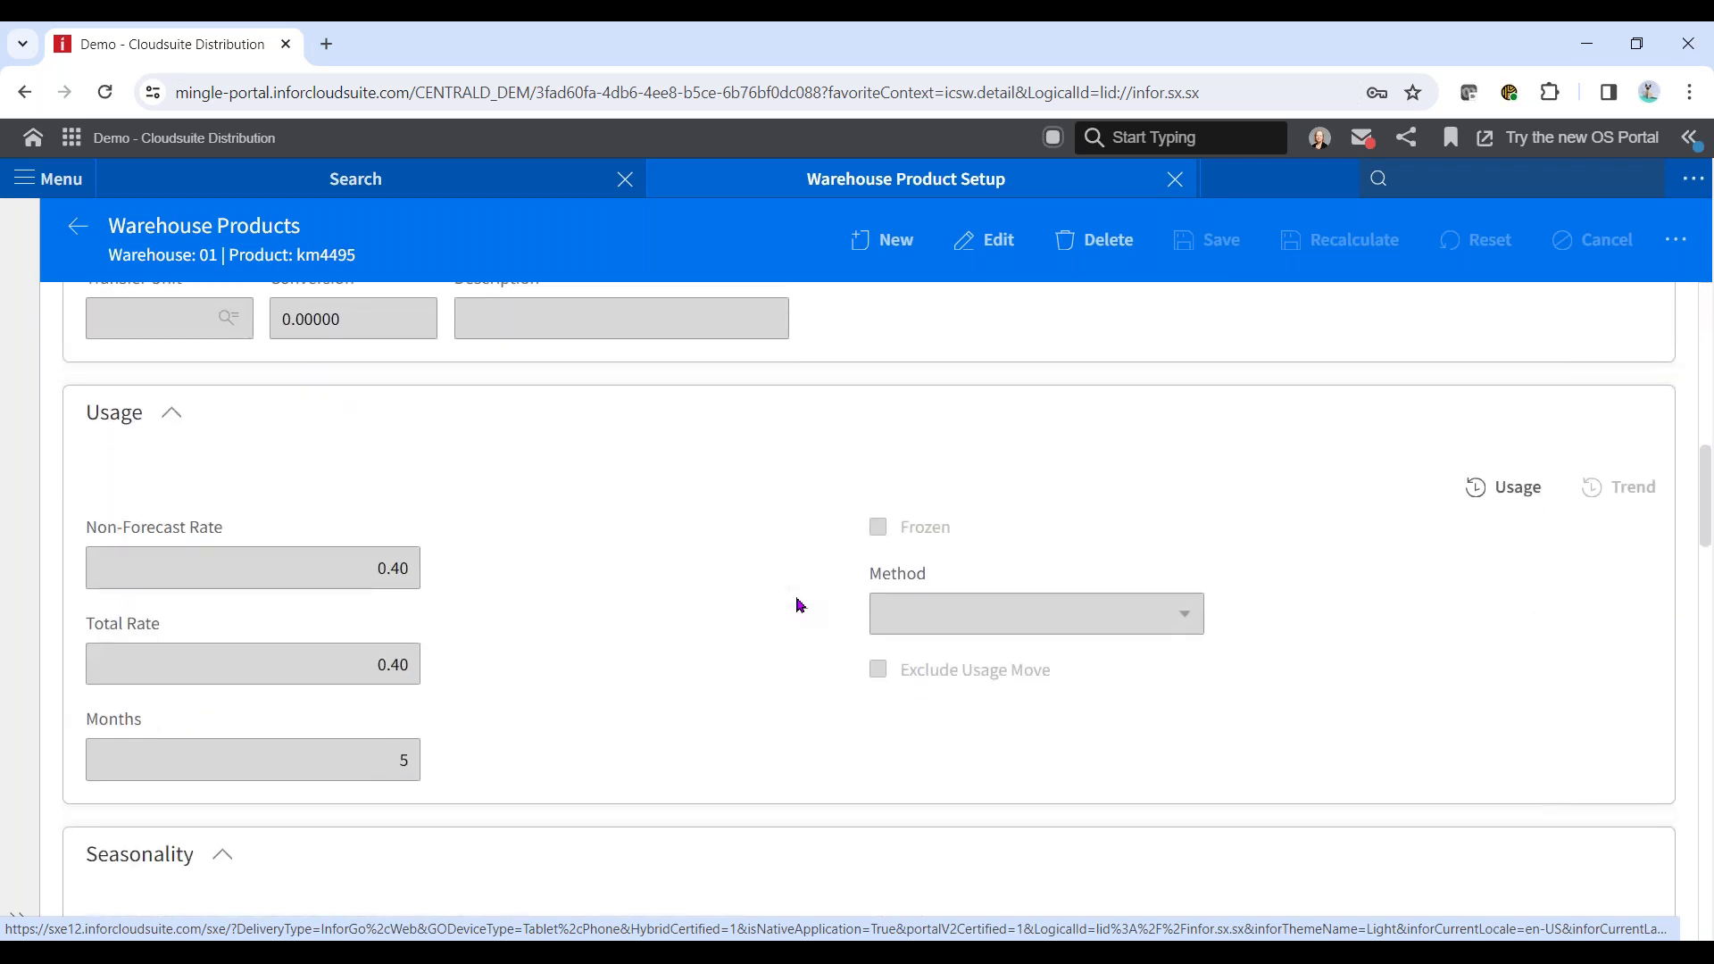
{"action": "scroll", "coordinate": [800, 606], "scroll_direction": "down", "scroll_amount": 4}
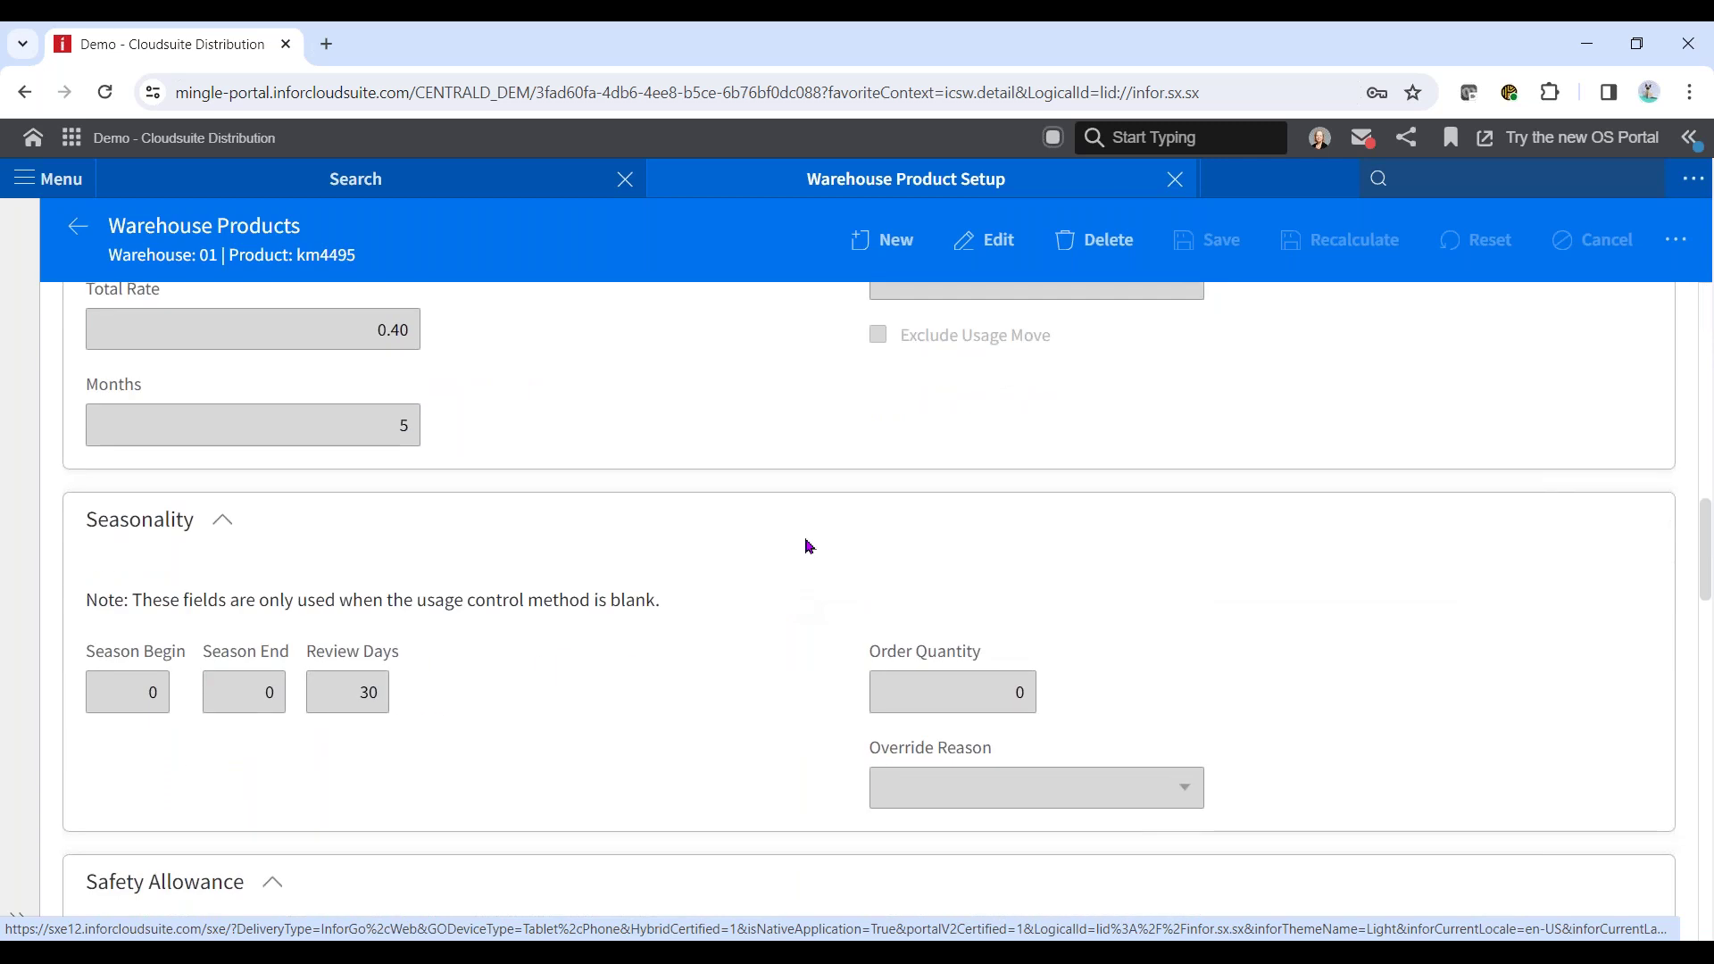
{"action": "scroll", "coordinate": [809, 546], "scroll_direction": "up", "scroll_amount": 3}
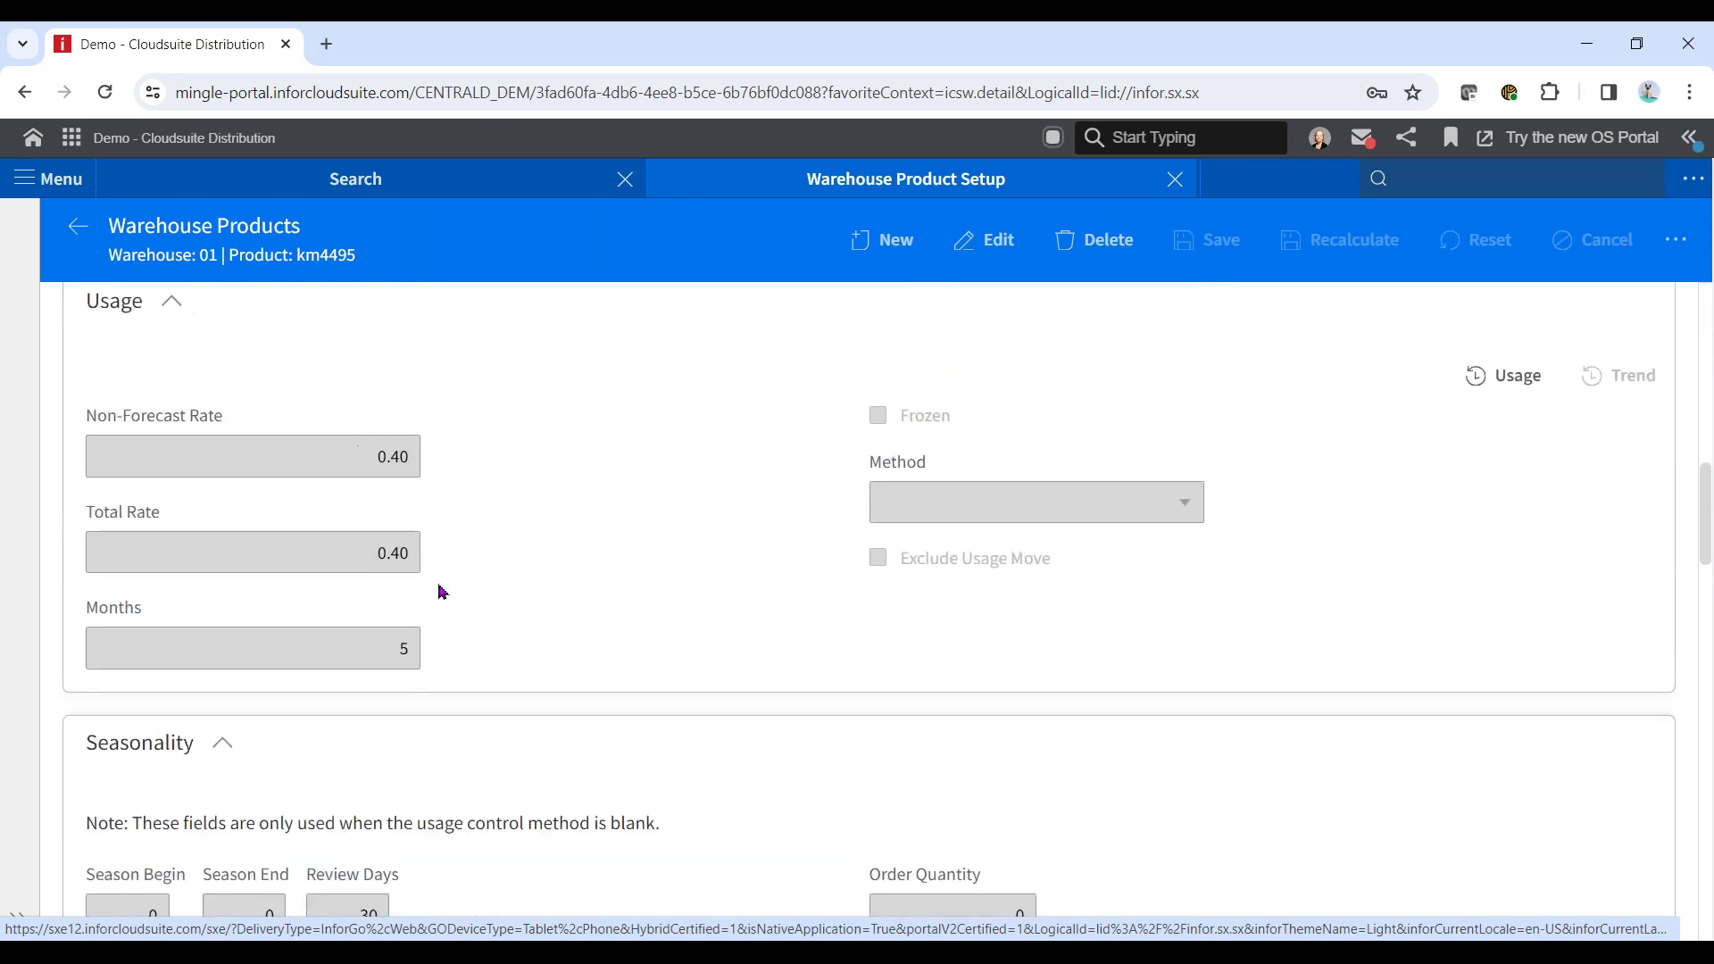
{"action": "scroll", "coordinate": [593, 486], "scroll_direction": "up", "scroll_amount": 10}
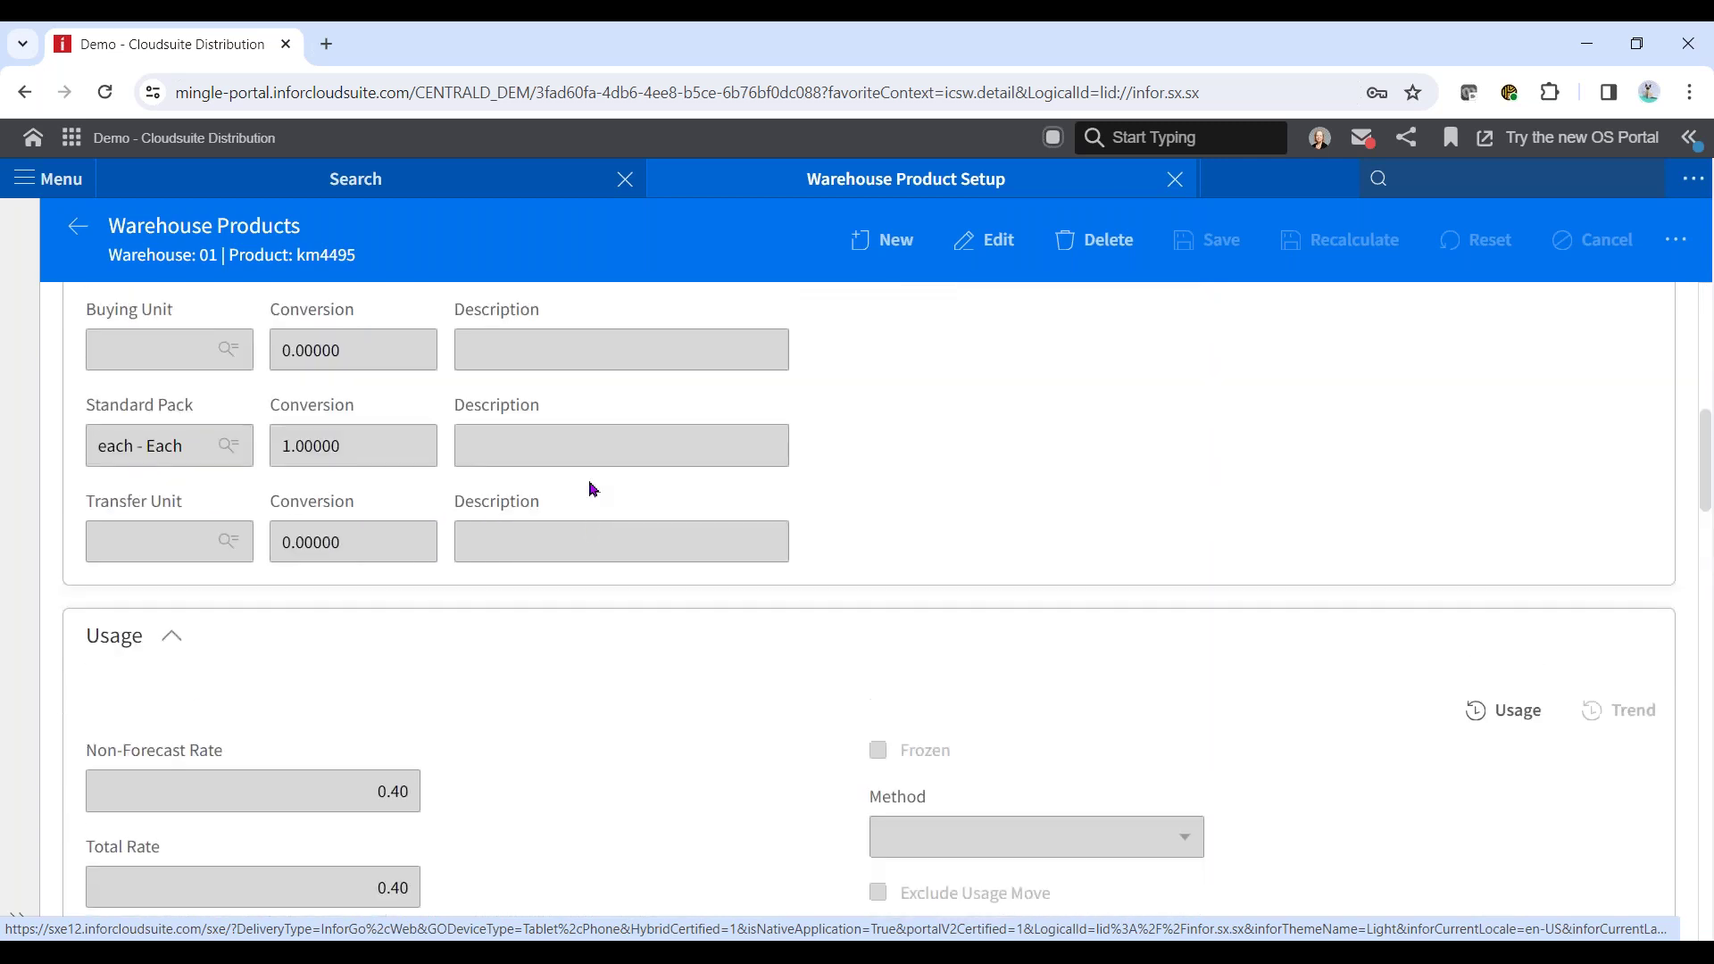
{"action": "scroll", "coordinate": [593, 486], "scroll_direction": "up", "scroll_amount": 4}
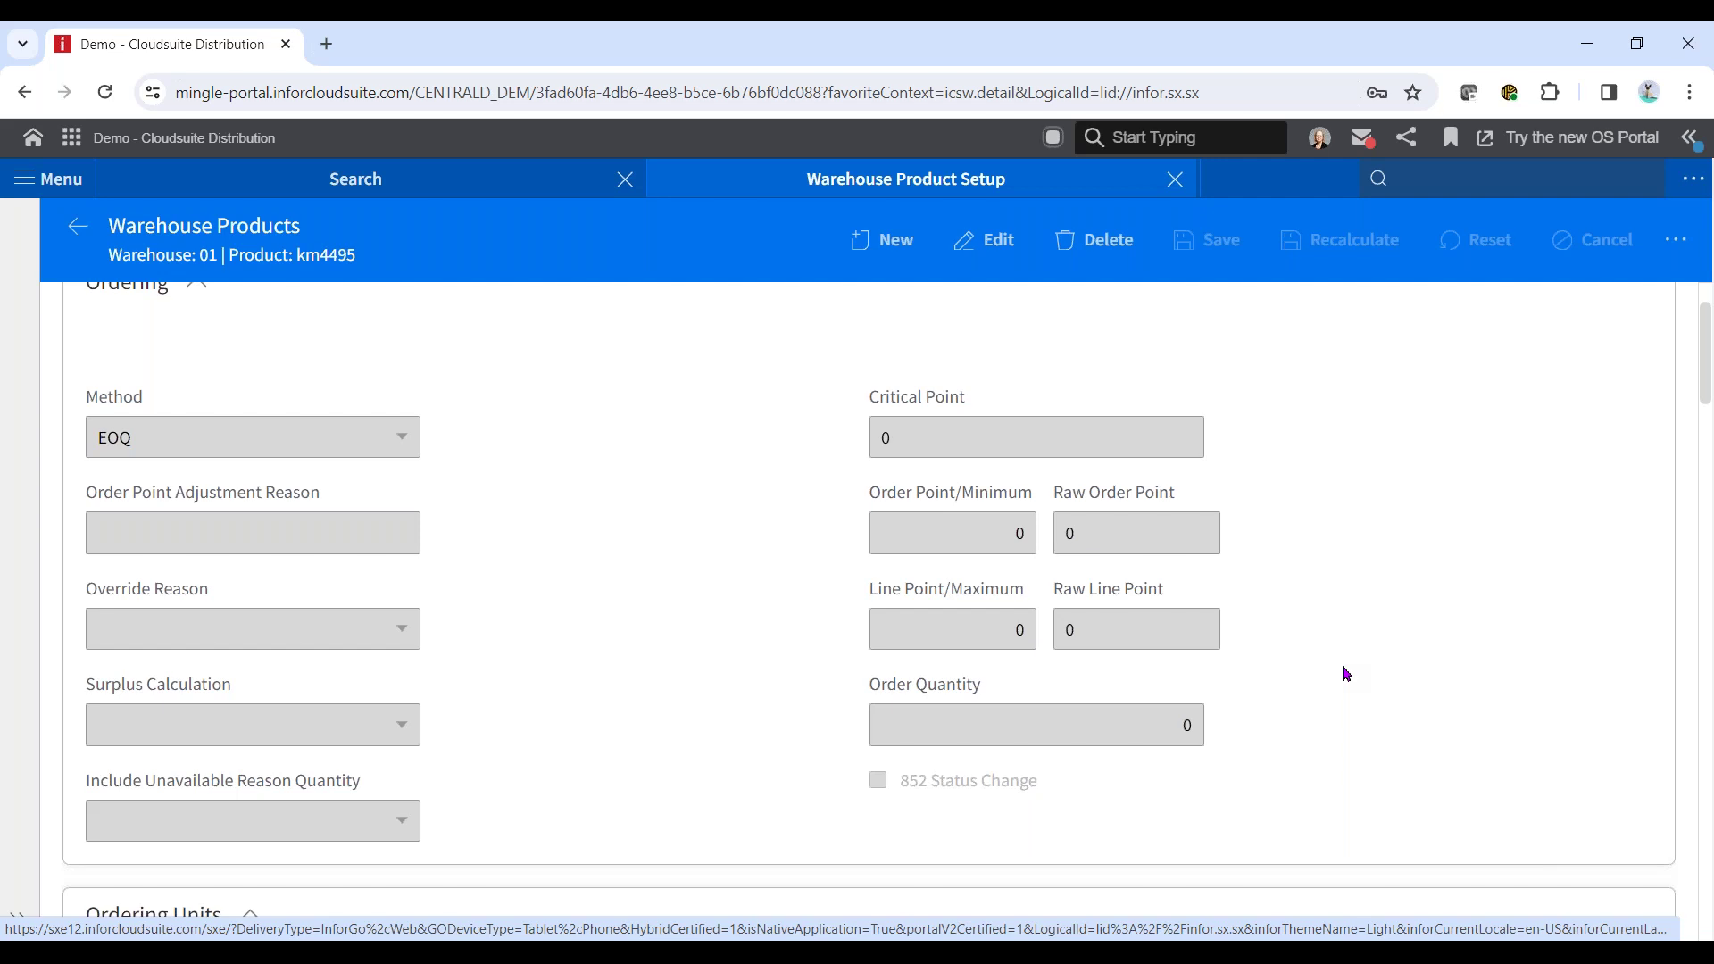
Examine km4495's order point adjusters, including the threshold reference, threshold minimum order point and expiration date.
{"action": "scroll", "coordinate": [1346, 675], "scroll_direction": "down", "scroll_amount": 10}
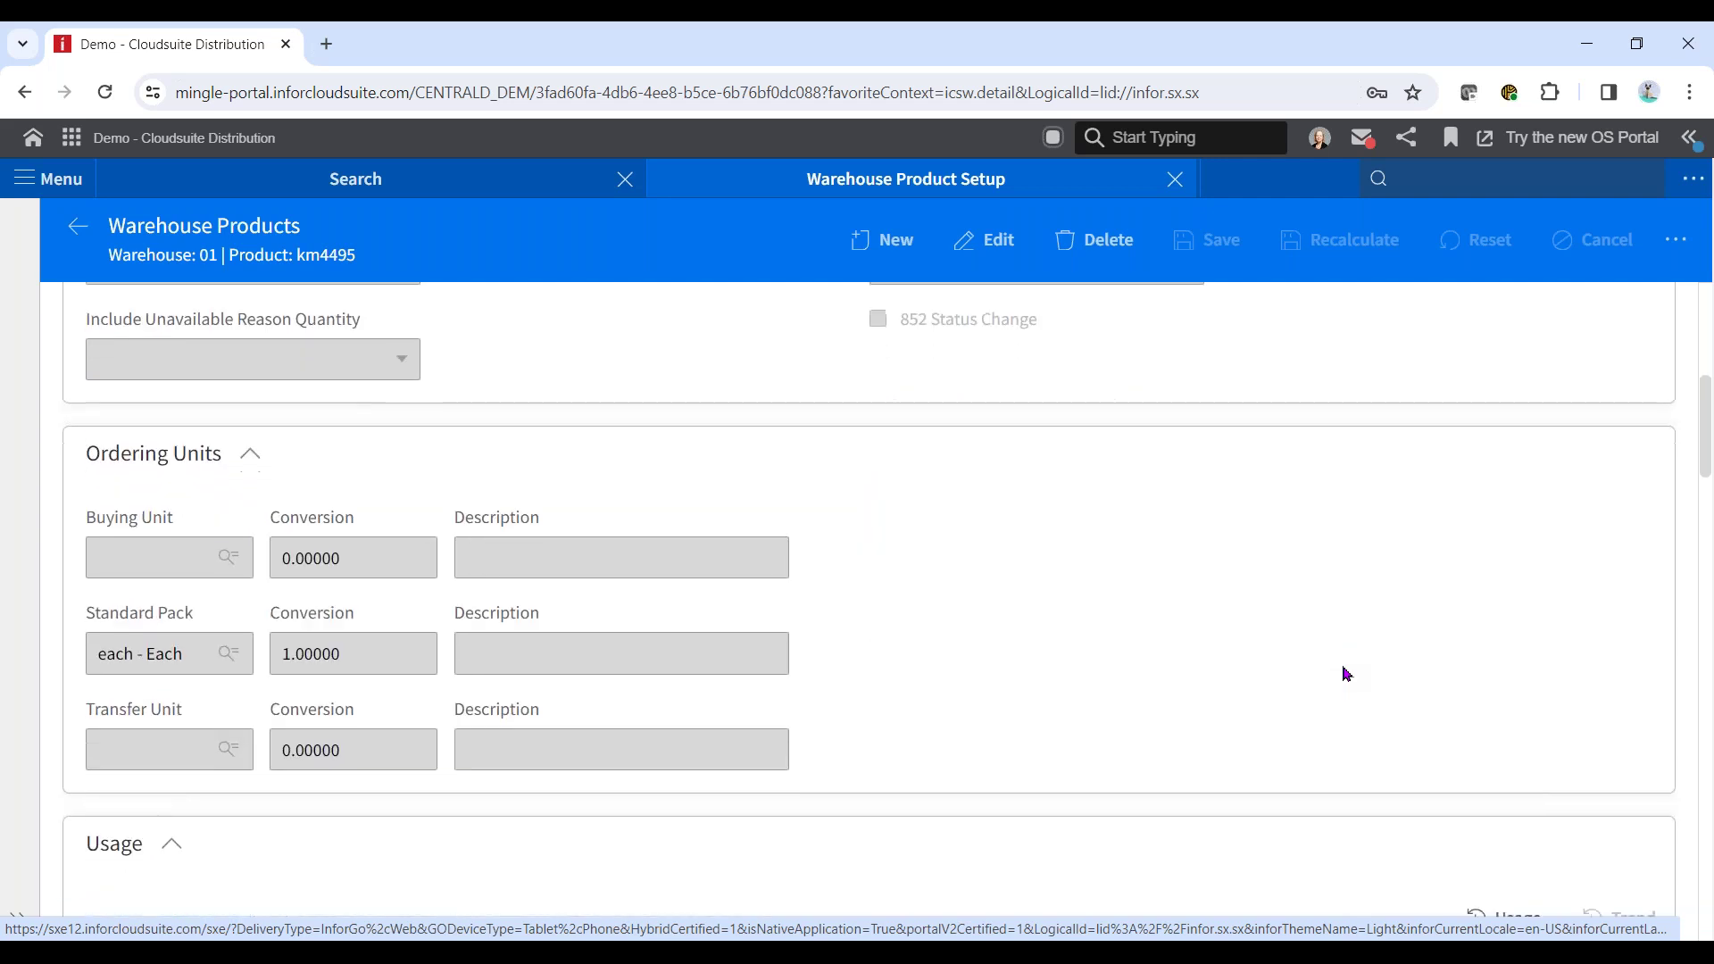
{"action": "scroll", "coordinate": [1346, 674], "scroll_direction": "down", "scroll_amount": 10}
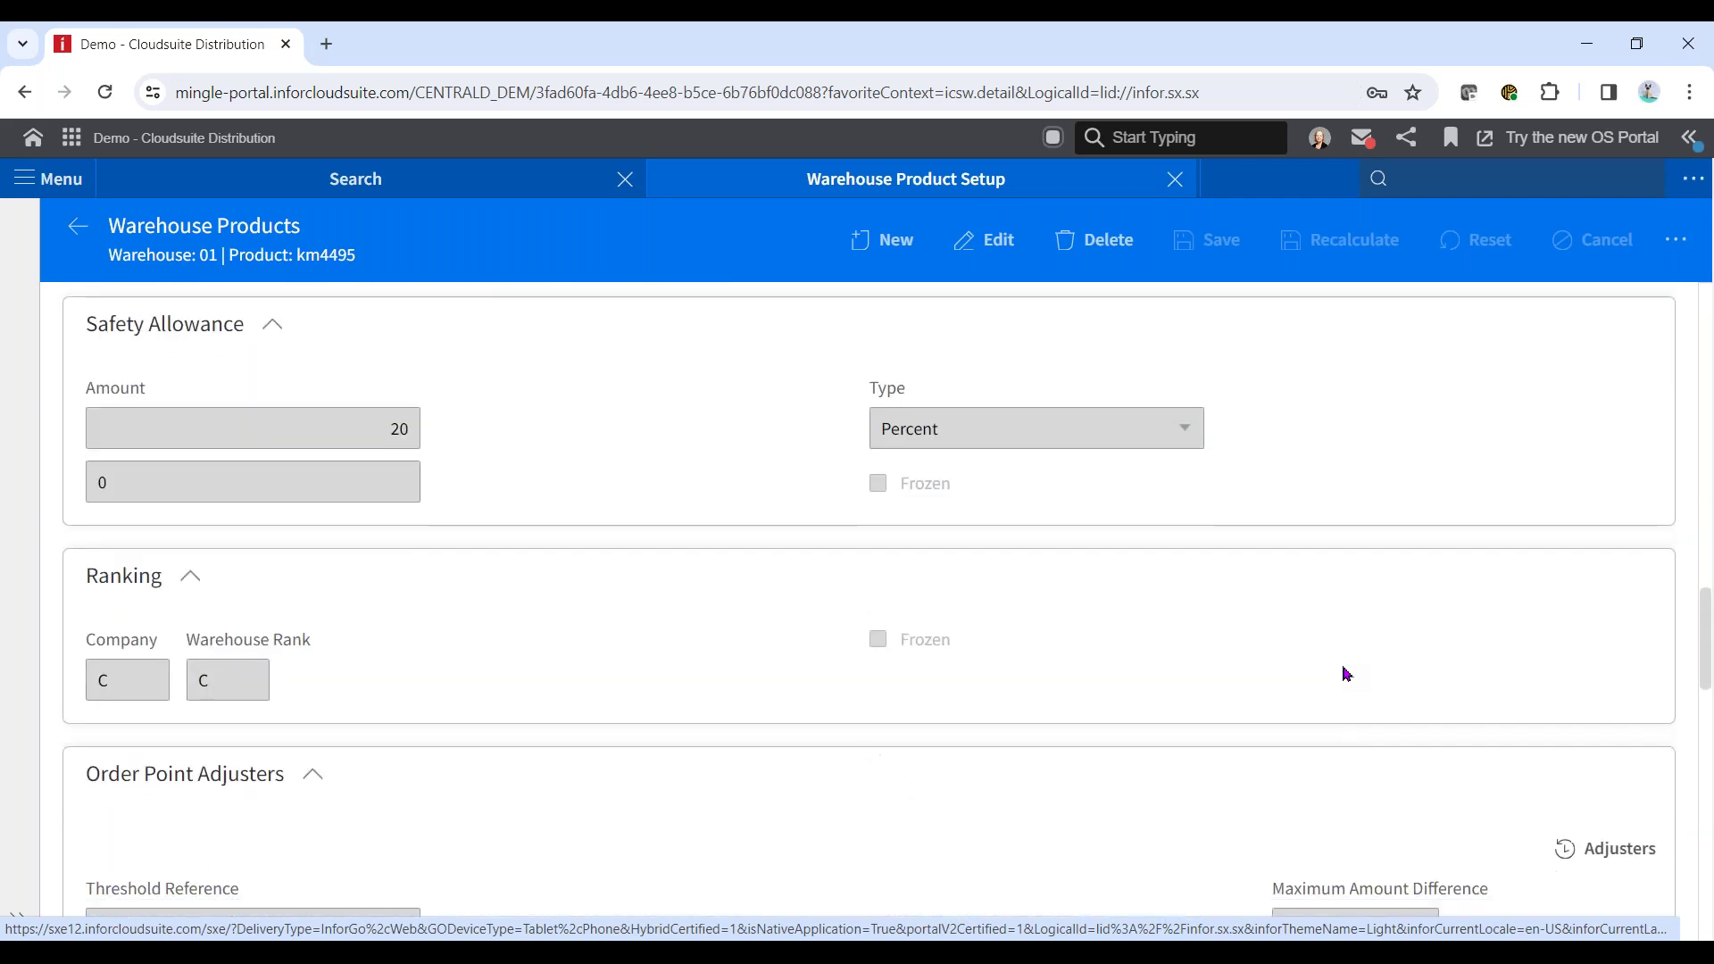
{"action": "scroll", "coordinate": [1346, 675], "scroll_direction": "down", "scroll_amount": 4}
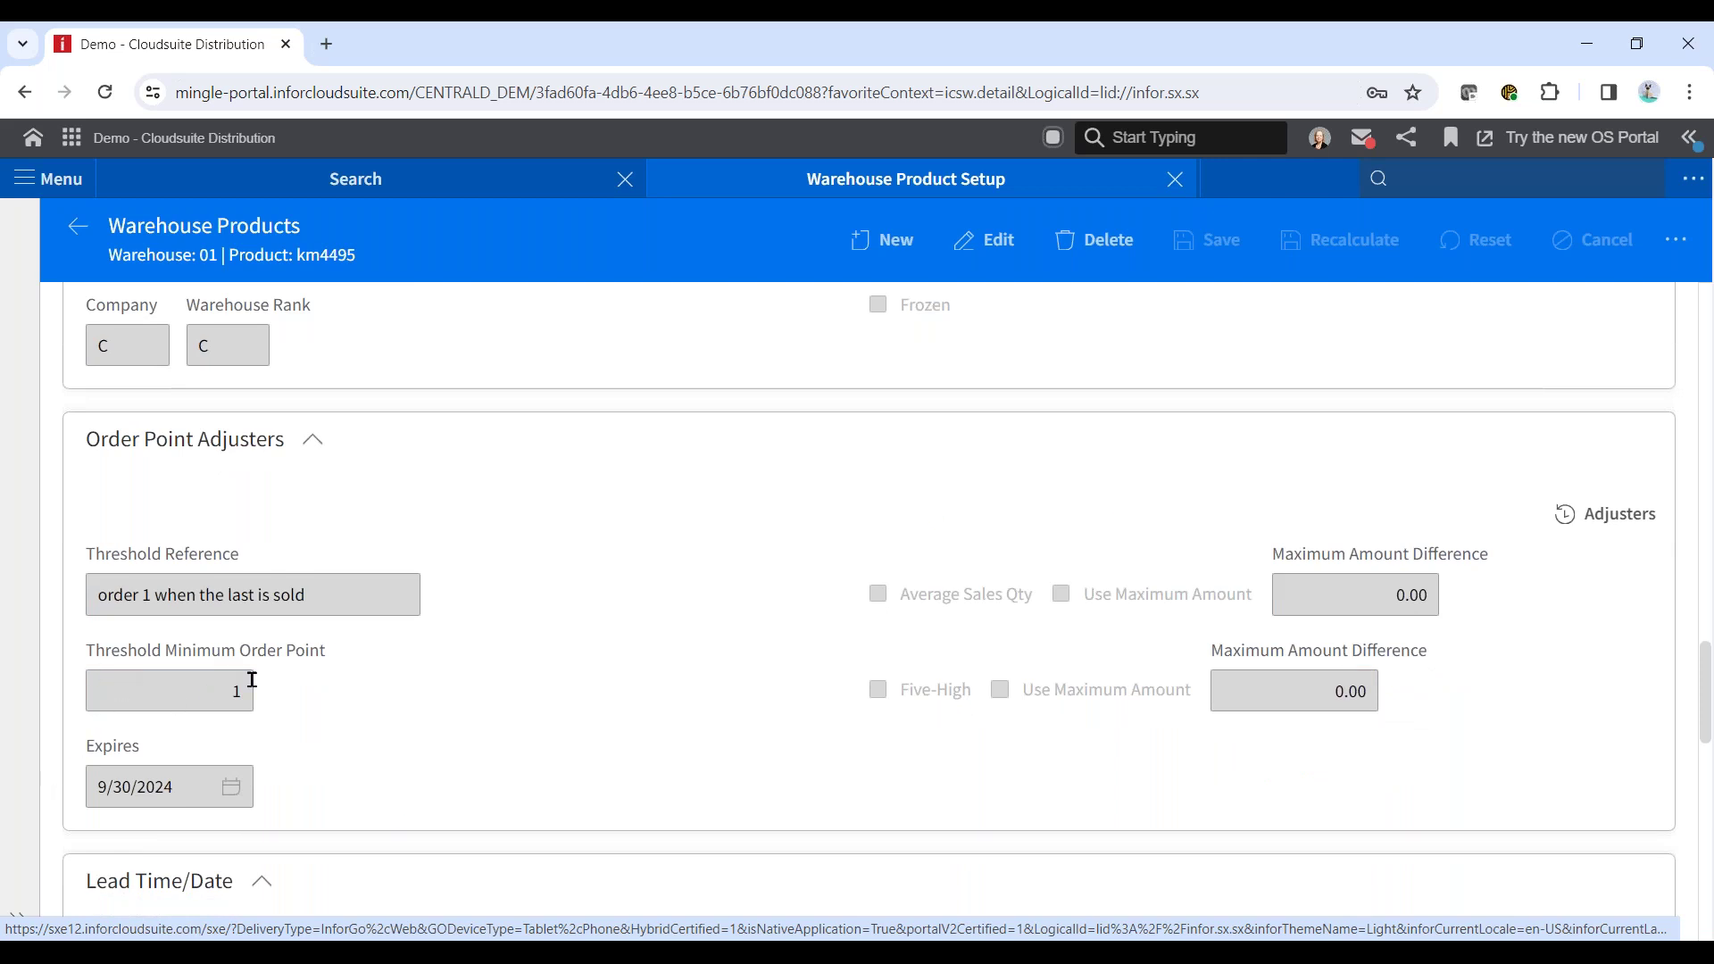
{"action": "left_click", "coordinate": [228, 694]}
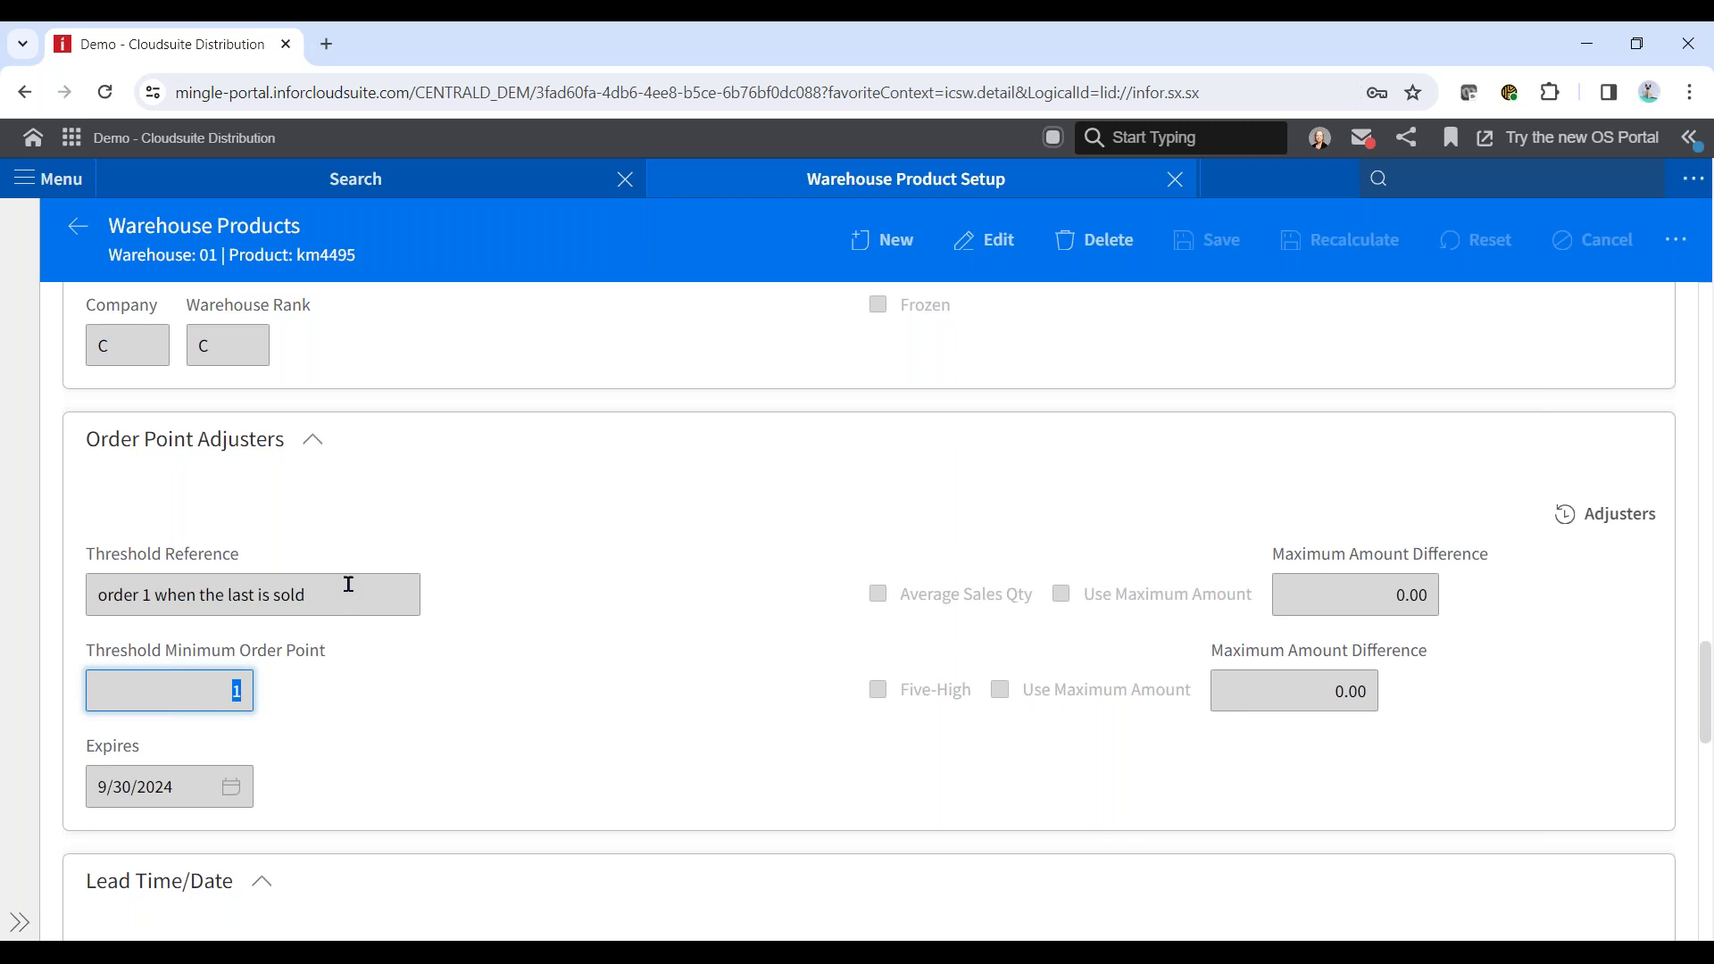
{"action": "left_click_drag", "start_coordinate": [93, 786], "coordinate": [185, 787]}
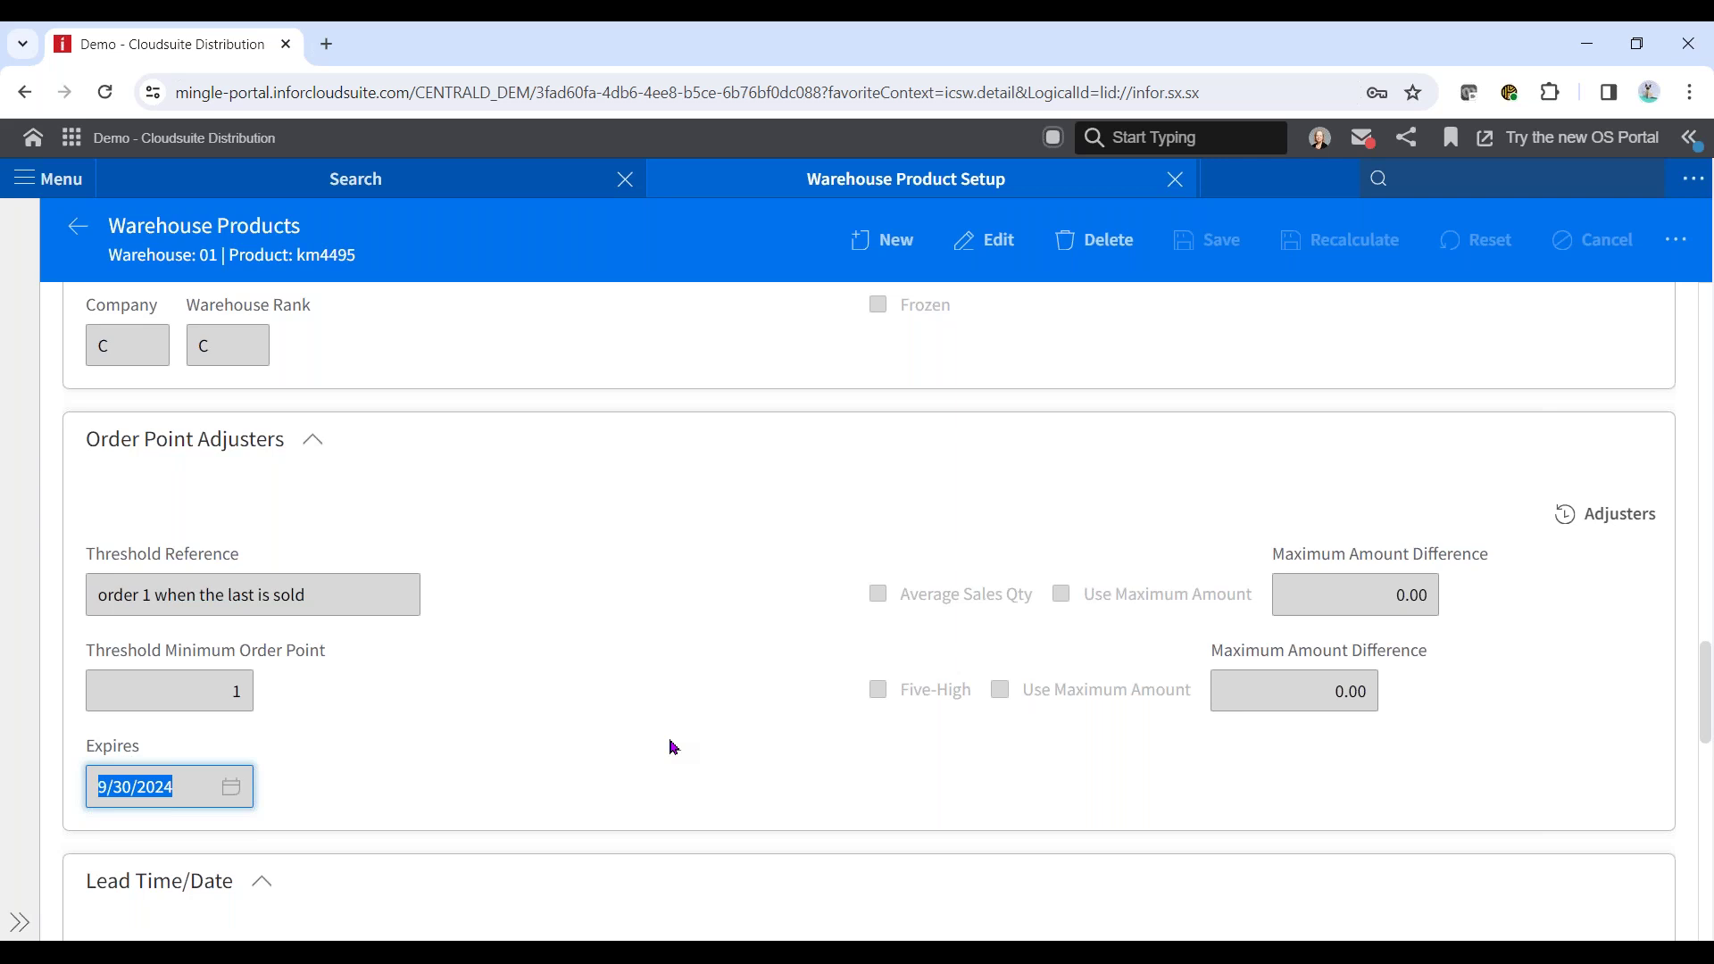
Open product km4495's warehouse record for editing and recalculate its ordering values.
{"action": "scroll", "coordinate": [594, 714], "scroll_direction": "up", "scroll_amount": 8}
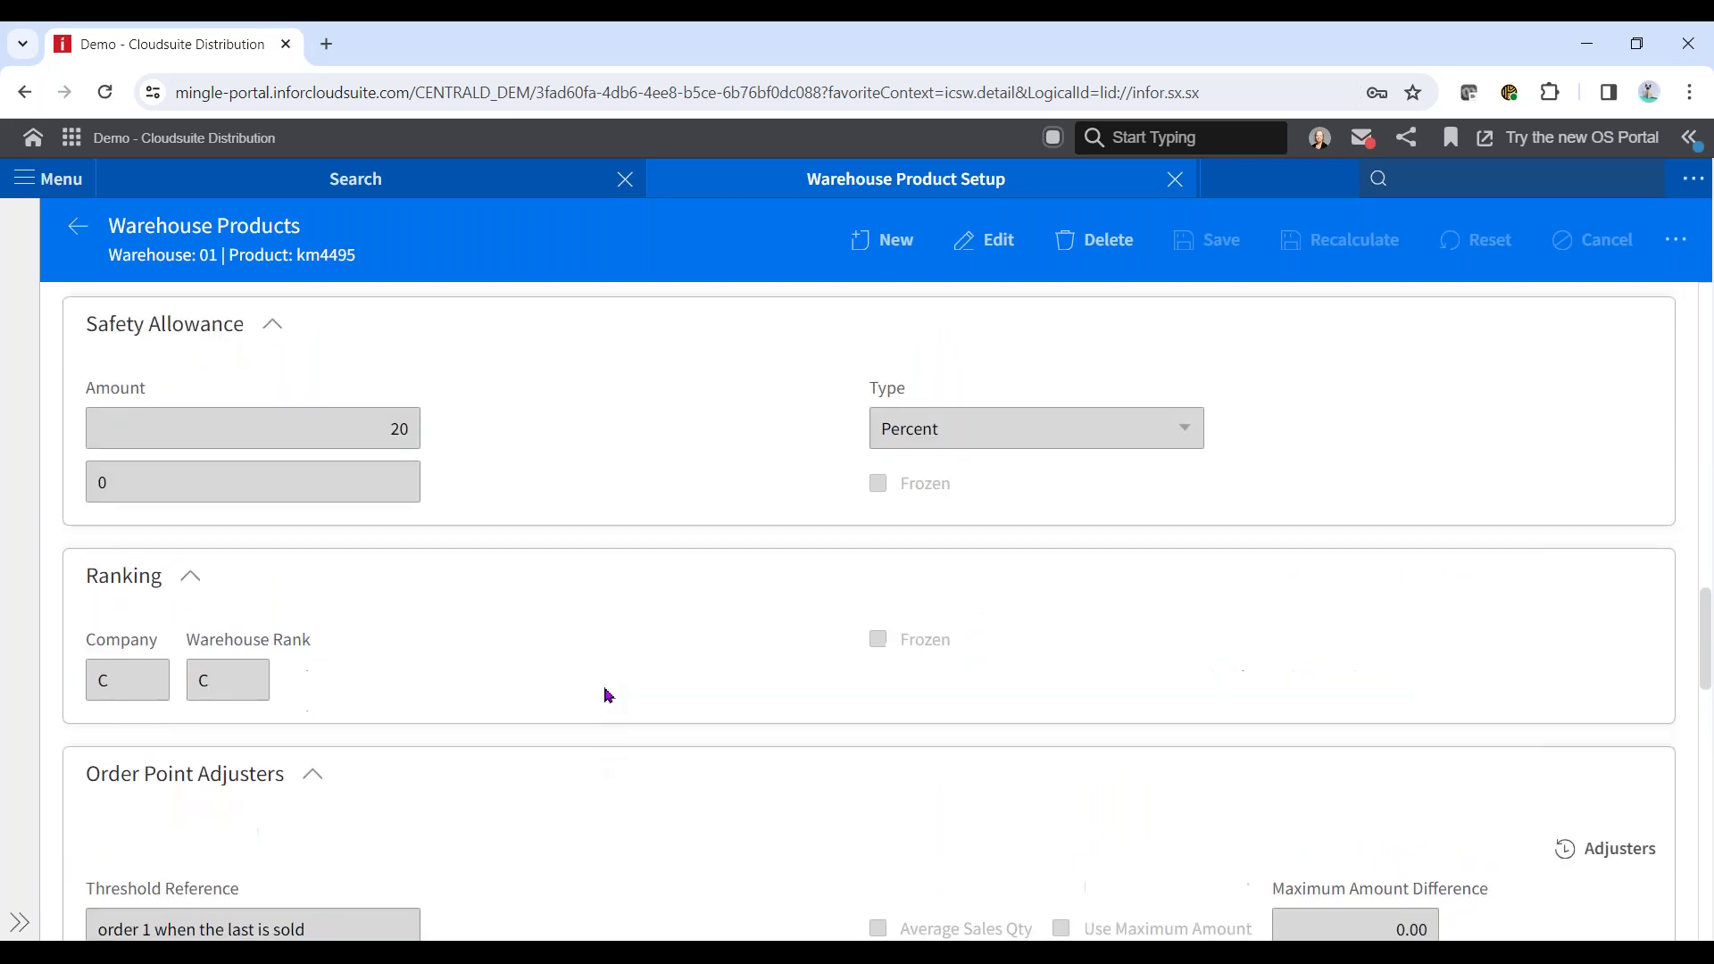
{"action": "scroll", "coordinate": [608, 697], "scroll_direction": "up", "scroll_amount": 4}
{"action": "left_click", "coordinate": [987, 239]}
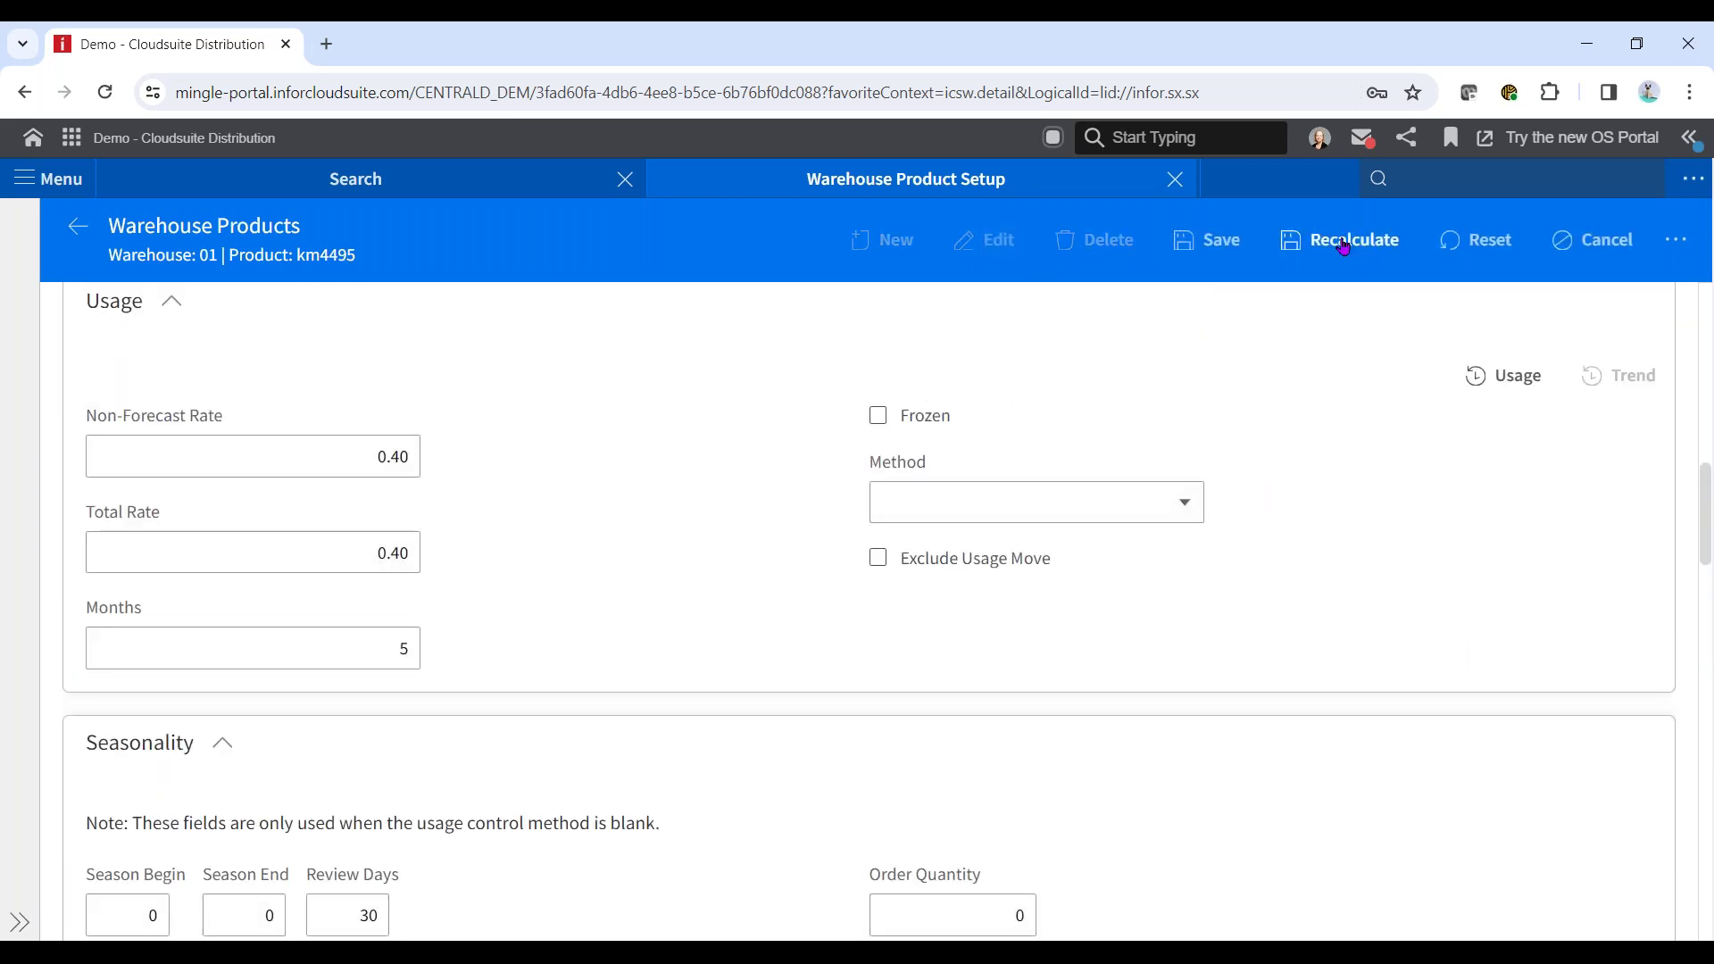
{"action": "scroll", "coordinate": [1409, 581], "scroll_direction": "up", "scroll_amount": 10}
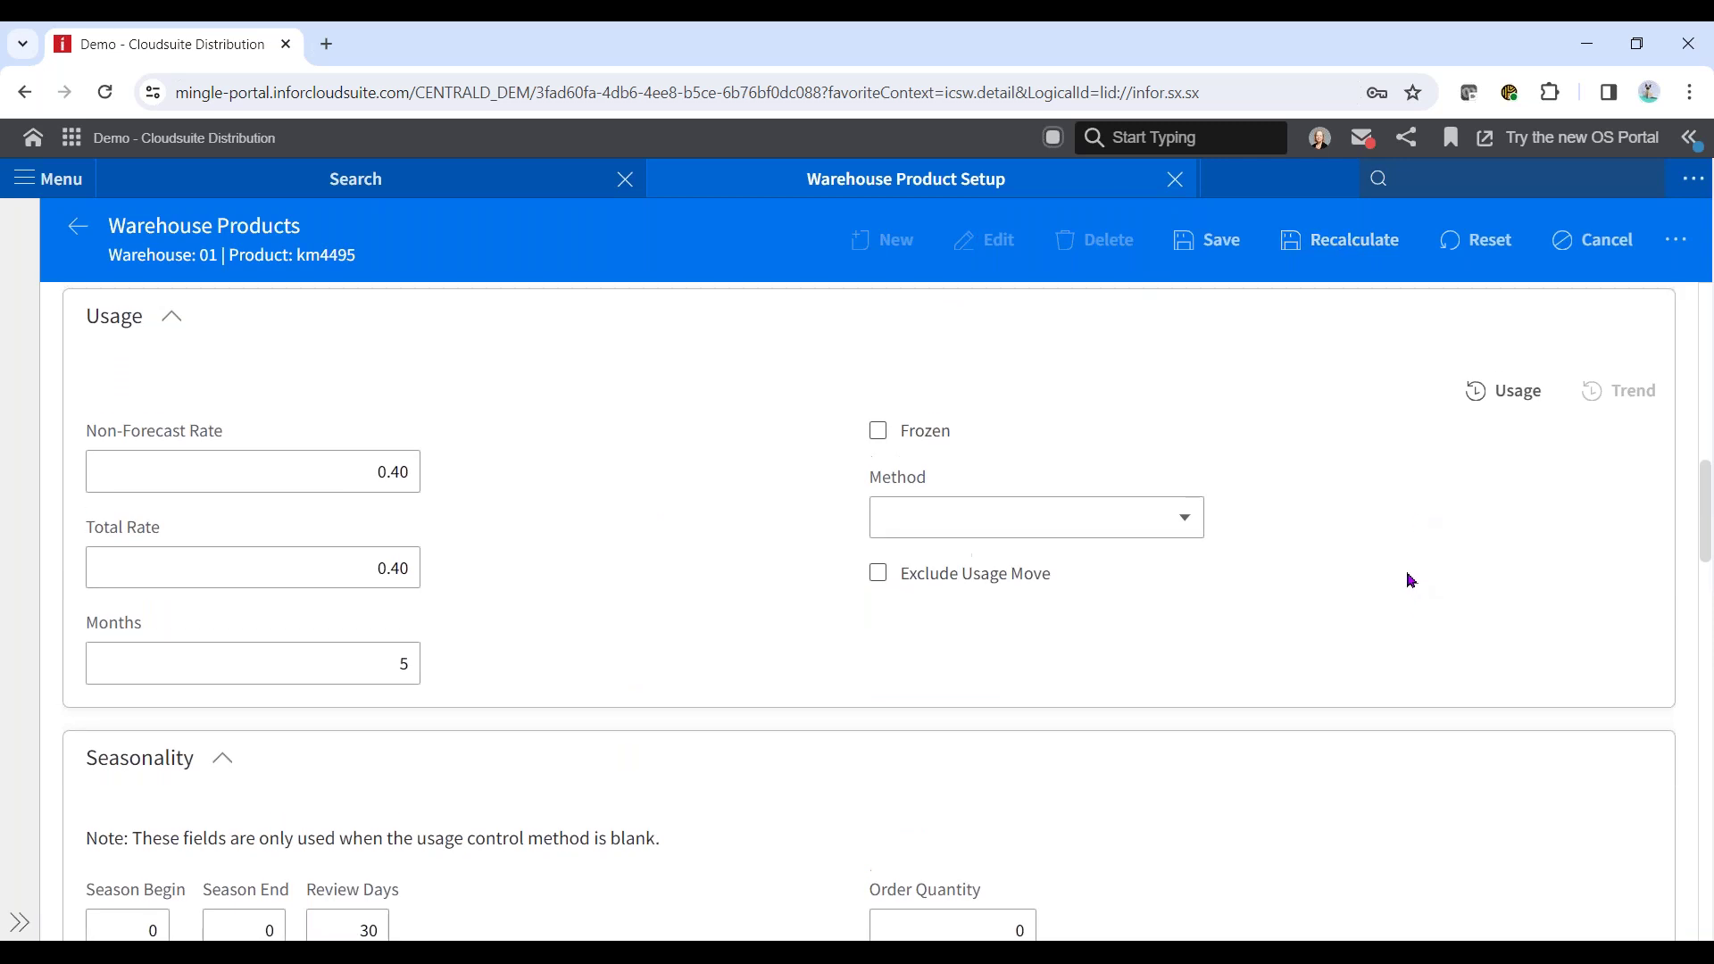
{"action": "scroll", "coordinate": [1411, 581], "scroll_direction": "down", "scroll_amount": 3}
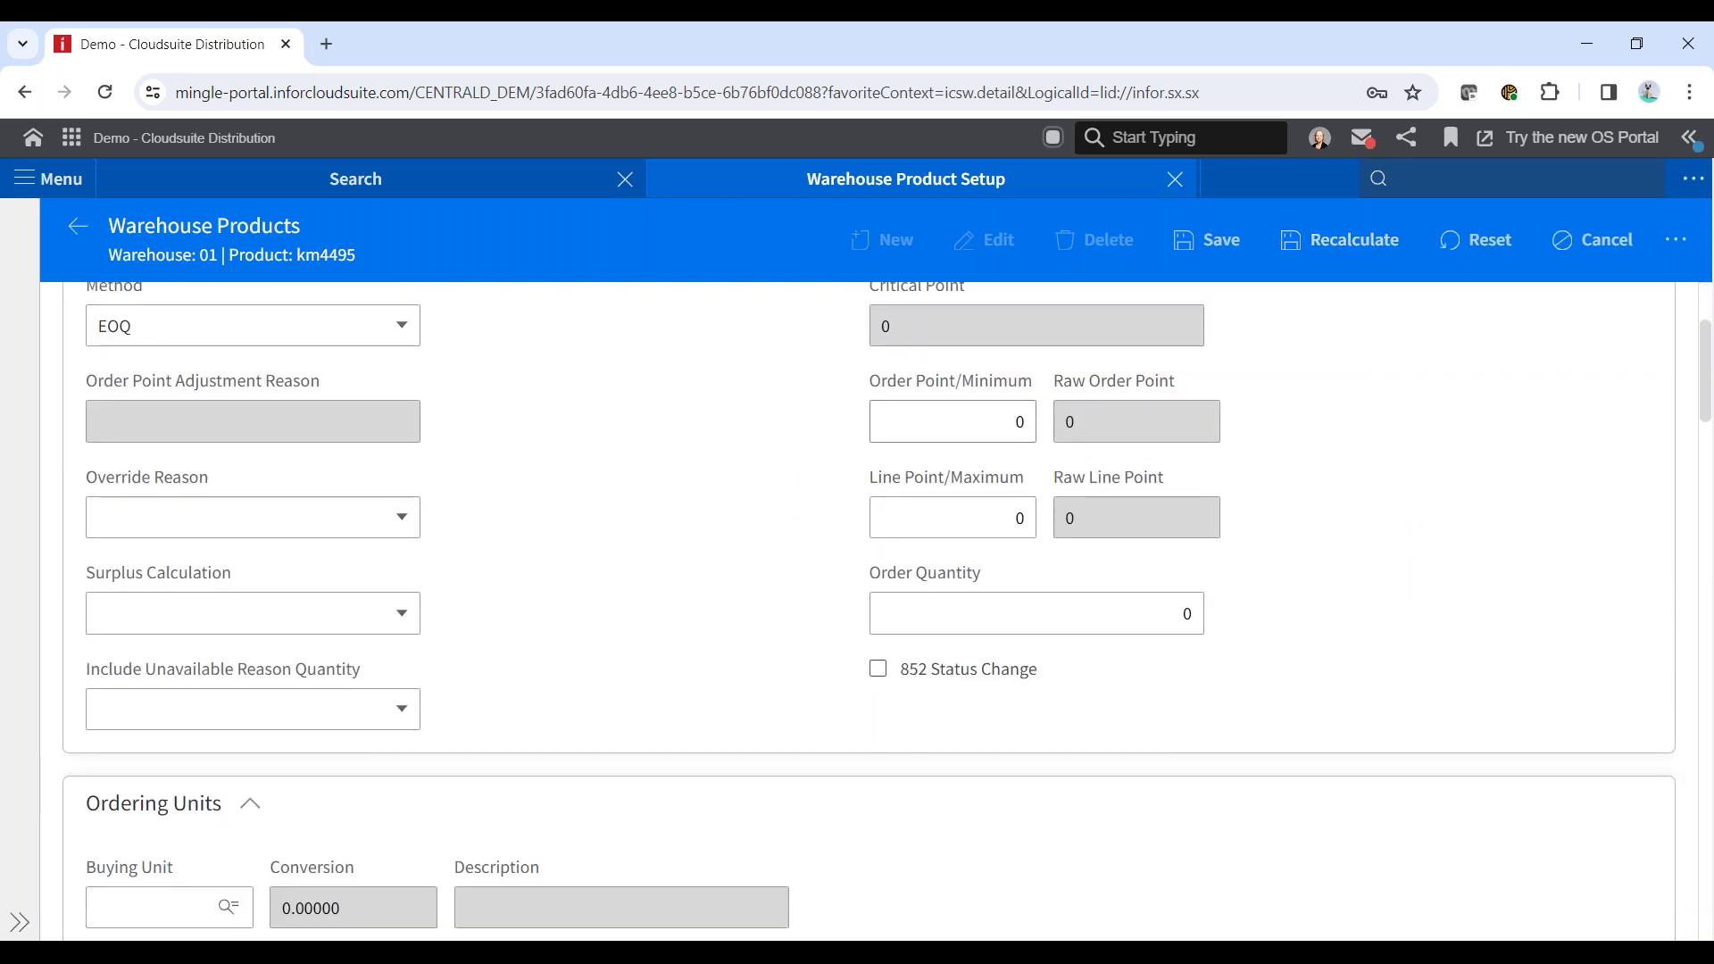
{"action": "left_click", "coordinate": [1344, 244]}
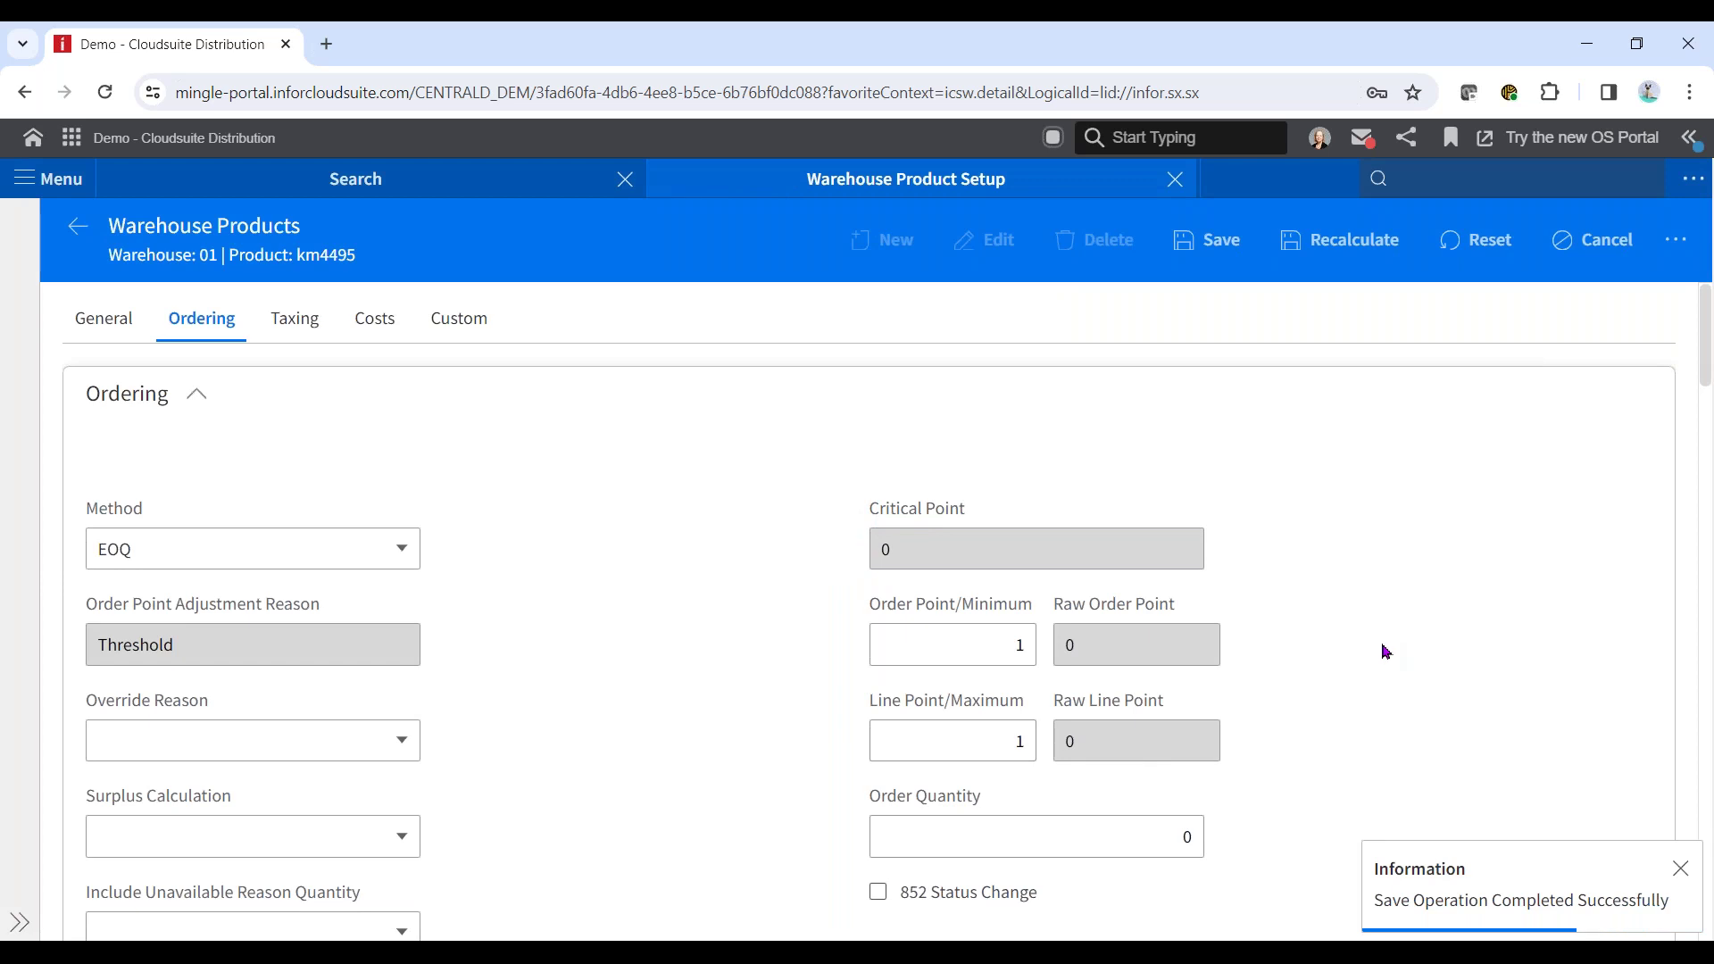
Examine km4495's recalculated order and line points, adjustment reason and raw values against its usage rates and threshold settings.
{"action": "scroll", "coordinate": [1389, 651], "scroll_direction": "down", "scroll_amount": 1}
{"action": "scroll", "coordinate": [1388, 651], "scroll_direction": "down", "scroll_amount": 1}
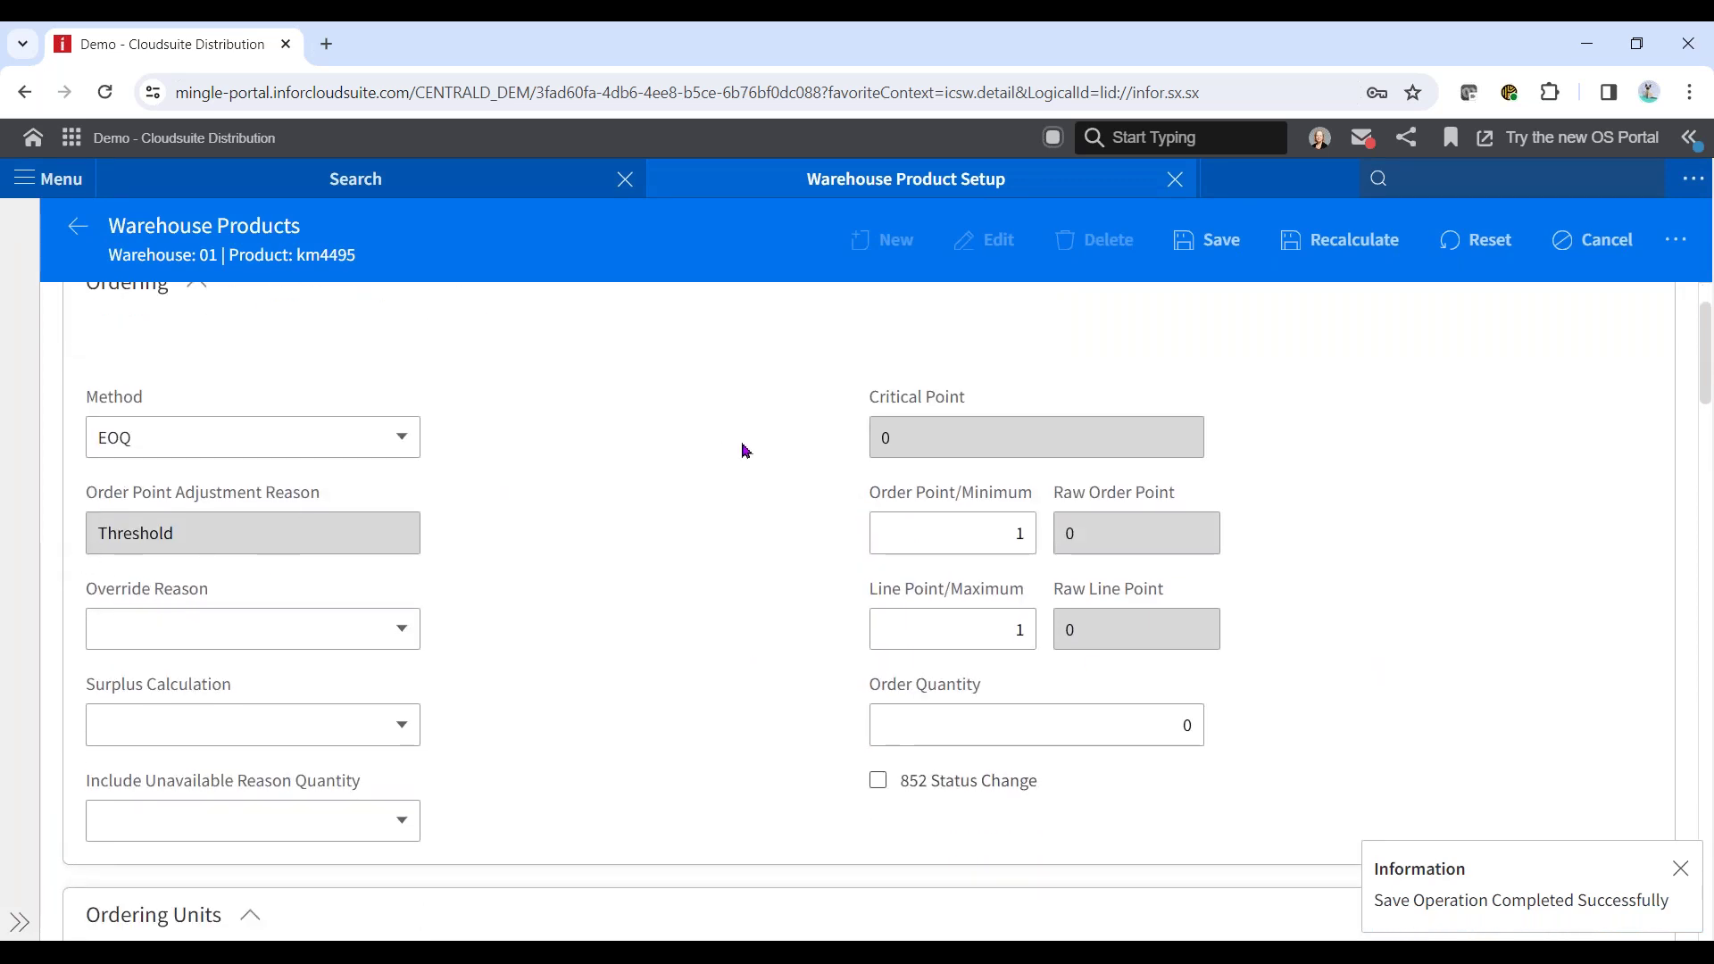
{"action": "left_click", "coordinate": [1105, 535]}
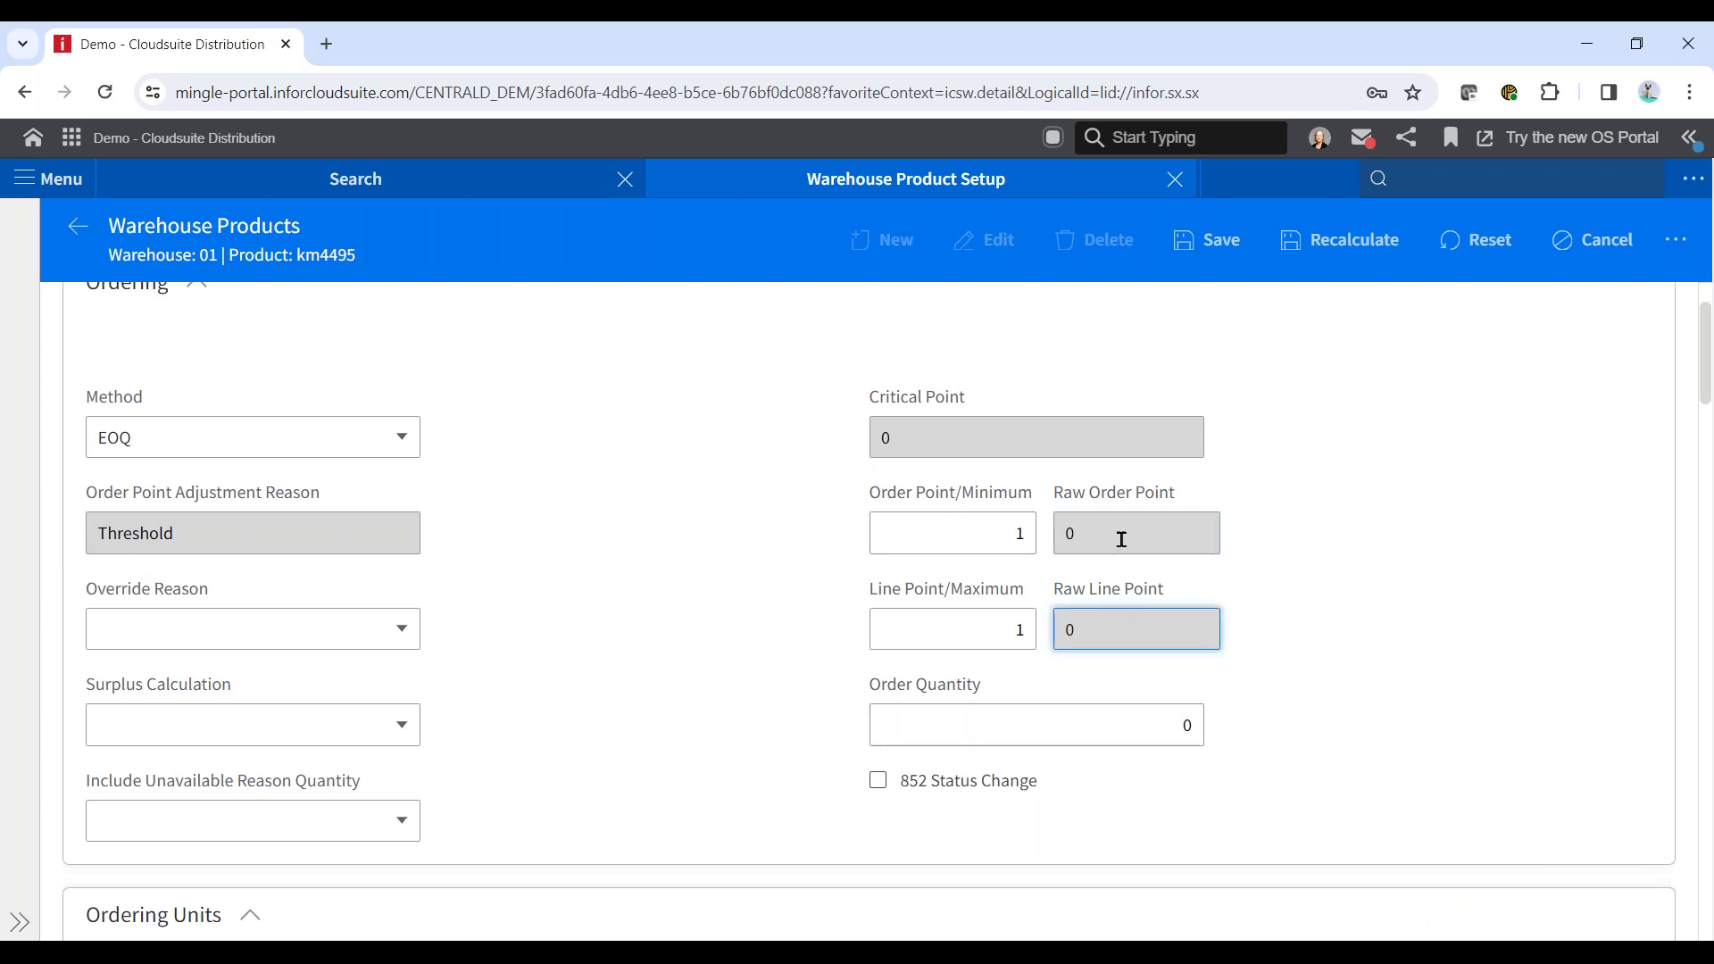
{"action": "left_click", "coordinate": [1144, 632]}
{"action": "scroll", "coordinate": [674, 593], "scroll_direction": "down", "scroll_amount": 6}
{"action": "scroll", "coordinate": [683, 597], "scroll_direction": "down", "scroll_amount": 15}
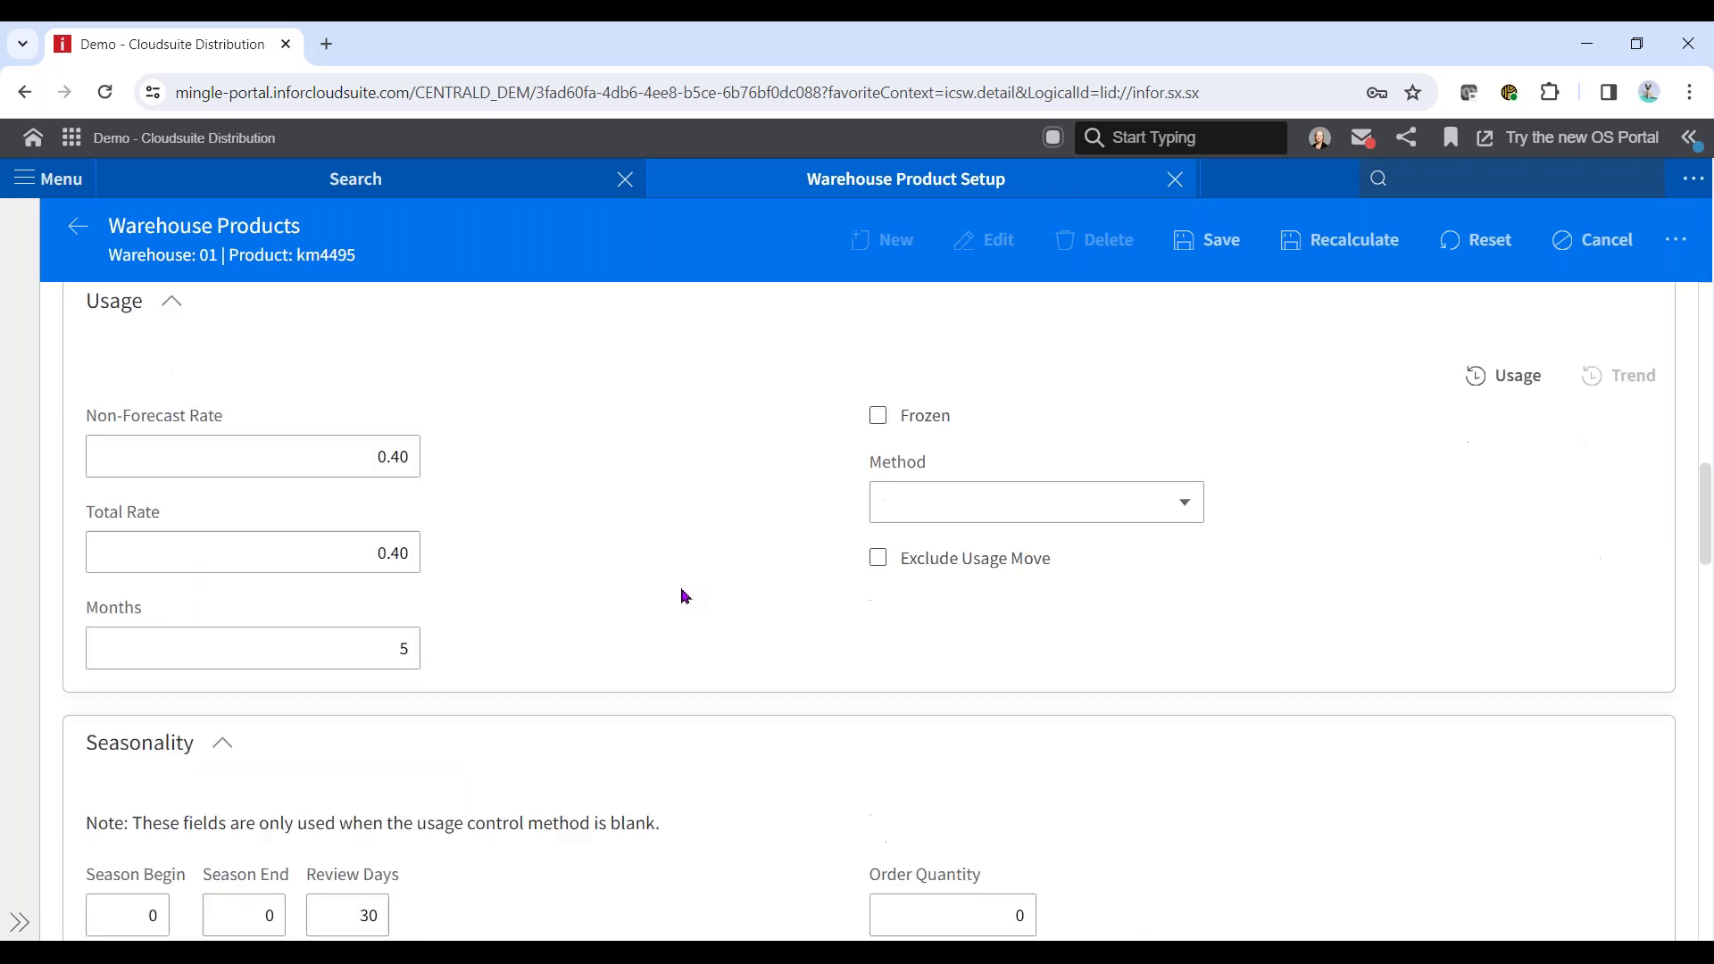
{"action": "scroll", "coordinate": [683, 595], "scroll_direction": "down", "scroll_amount": 4}
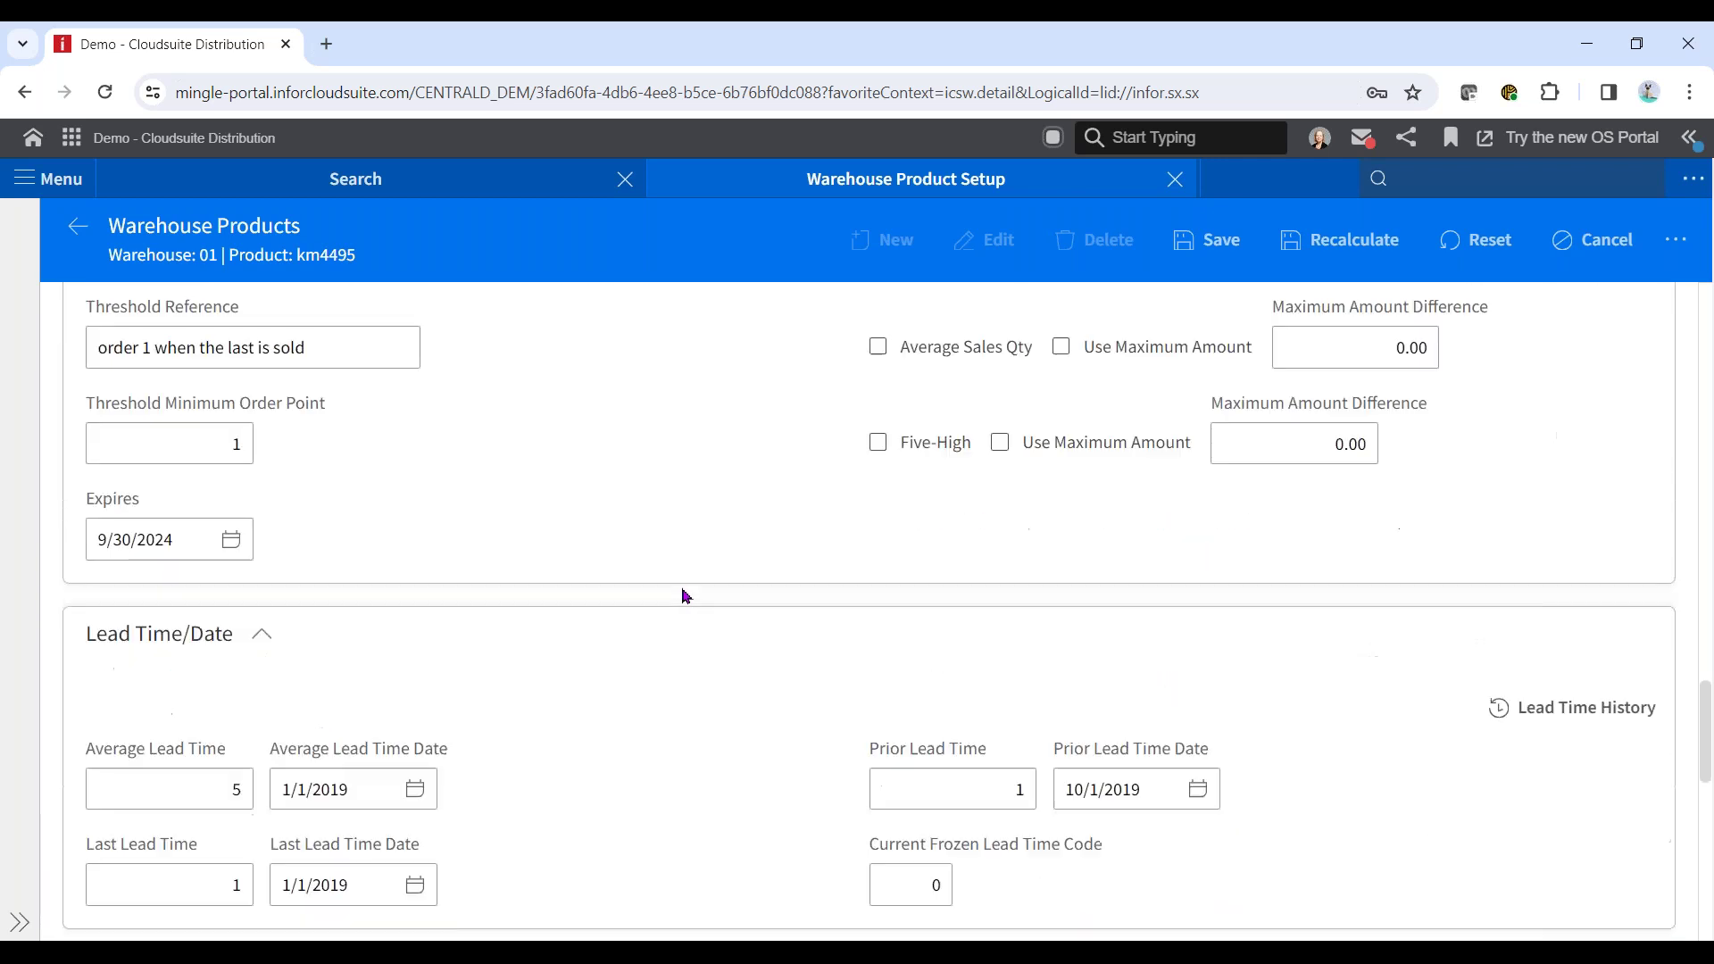
{"action": "scroll", "coordinate": [680, 593], "scroll_direction": "up", "scroll_amount": 3}
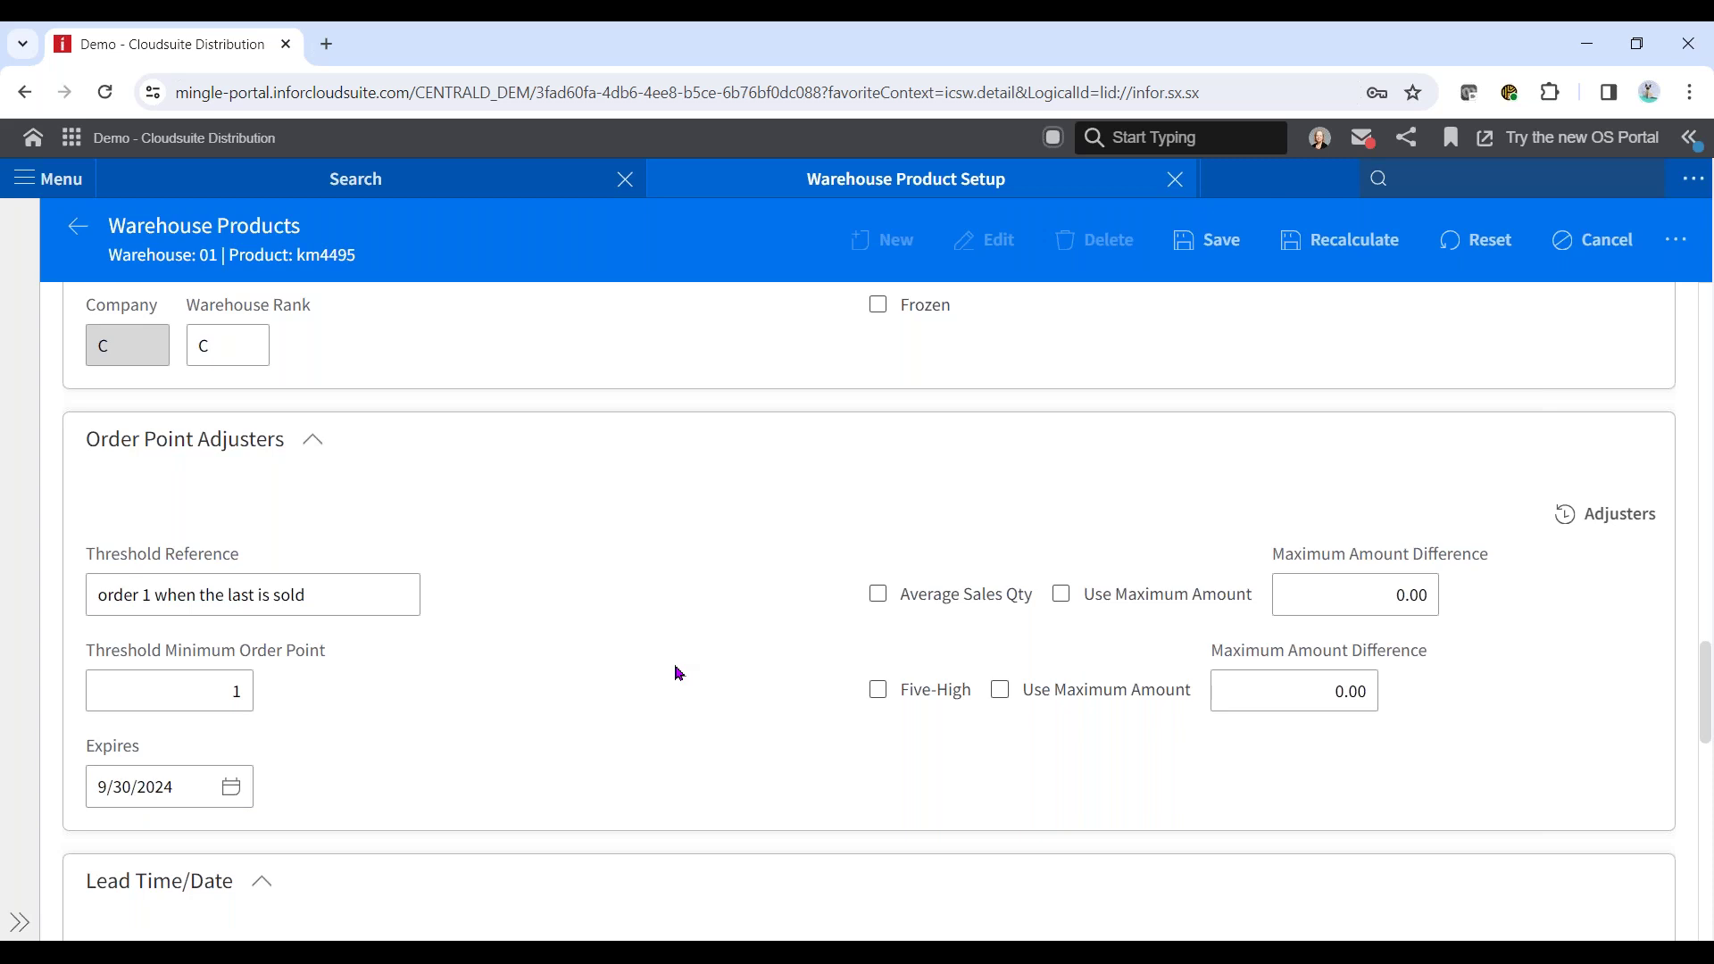
Return to the product list, search warehouse 01 for product 1-001 and open its warehouse product record.
{"action": "left_click", "coordinate": [76, 231]}
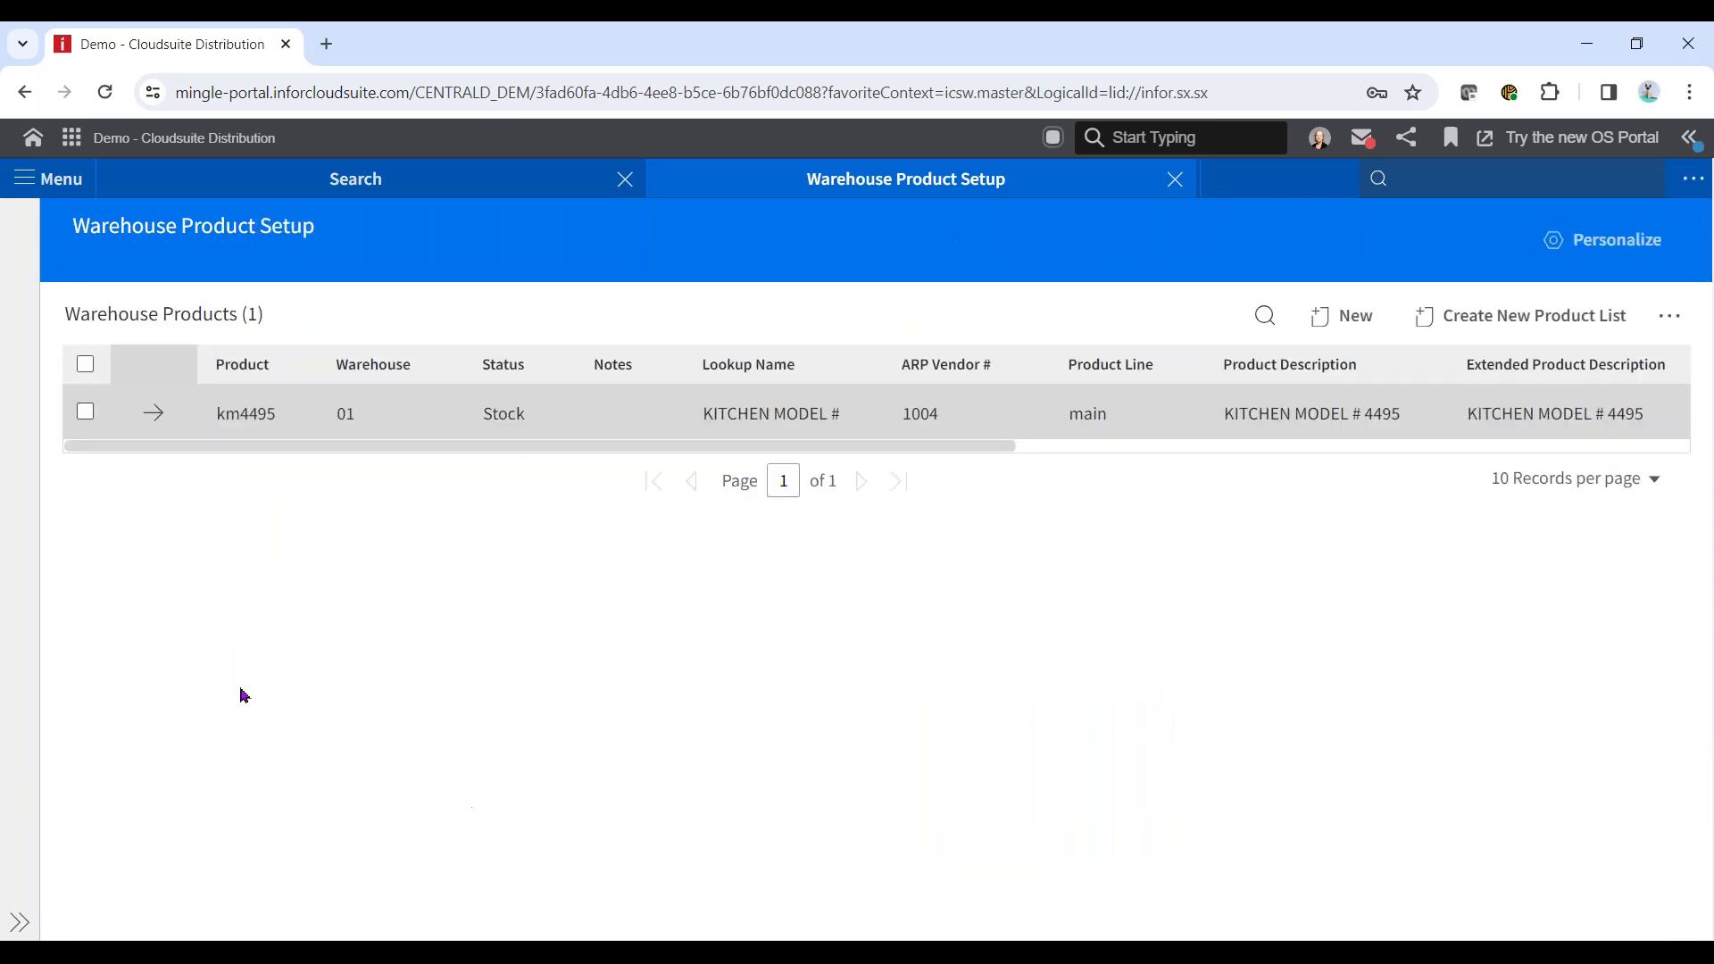
{"action": "left_click", "coordinate": [19, 925]}
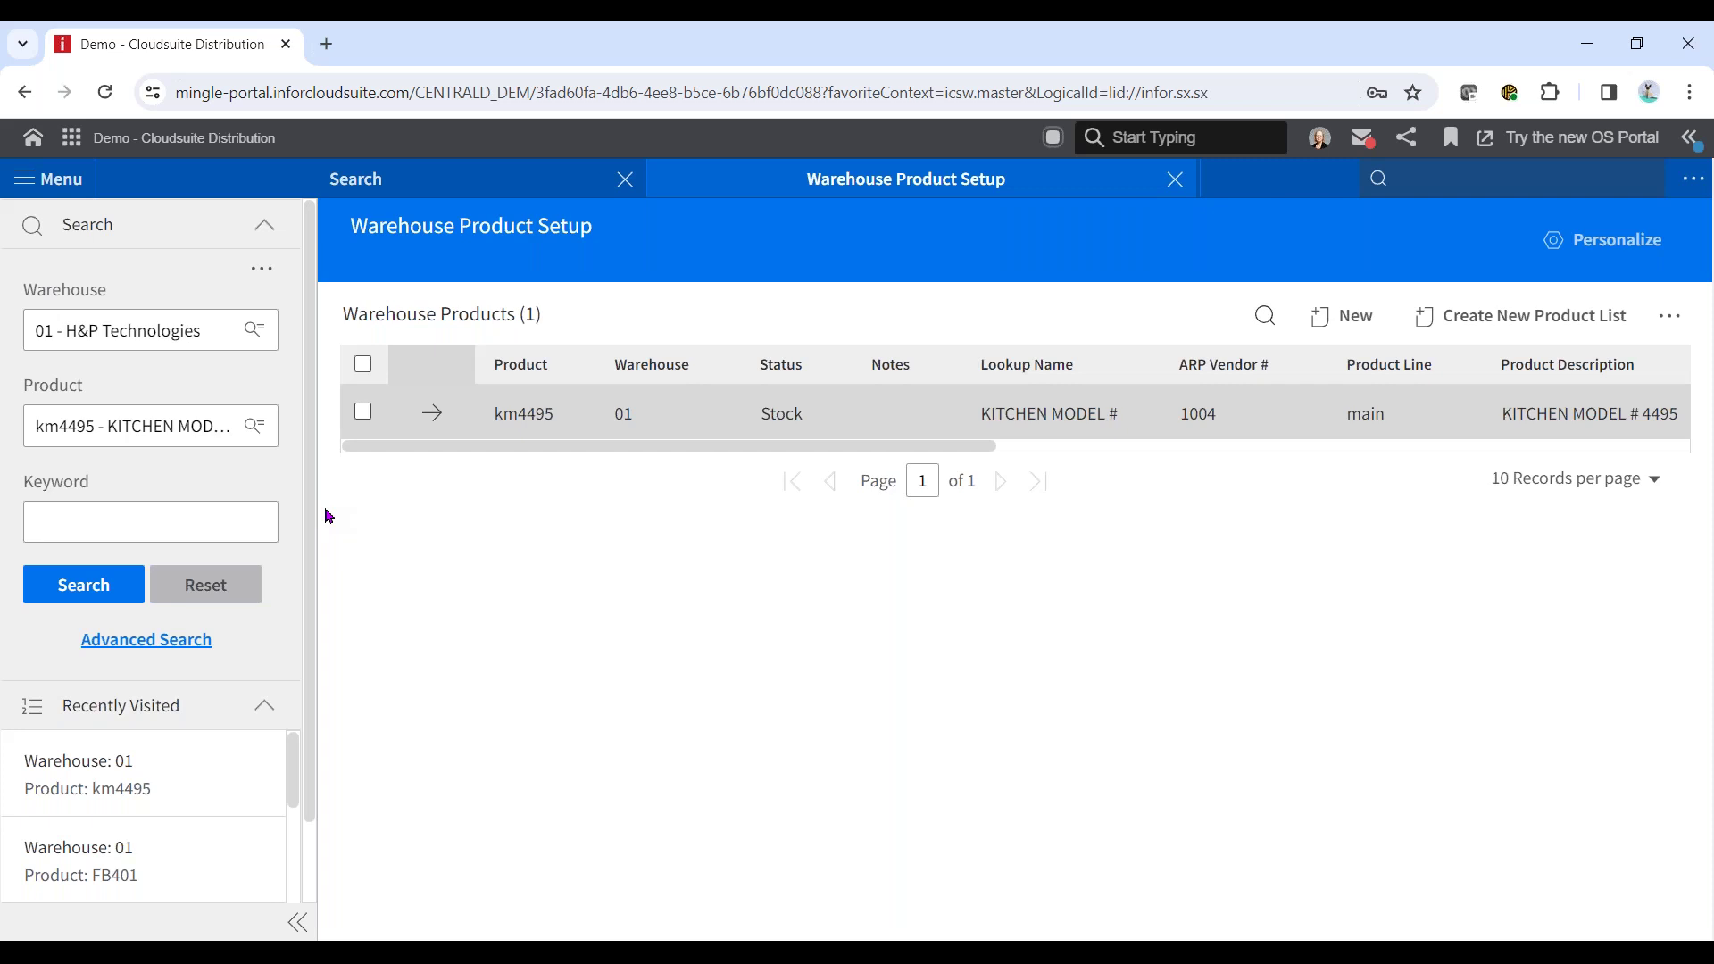
{"action": "left_click", "coordinate": [115, 412]}
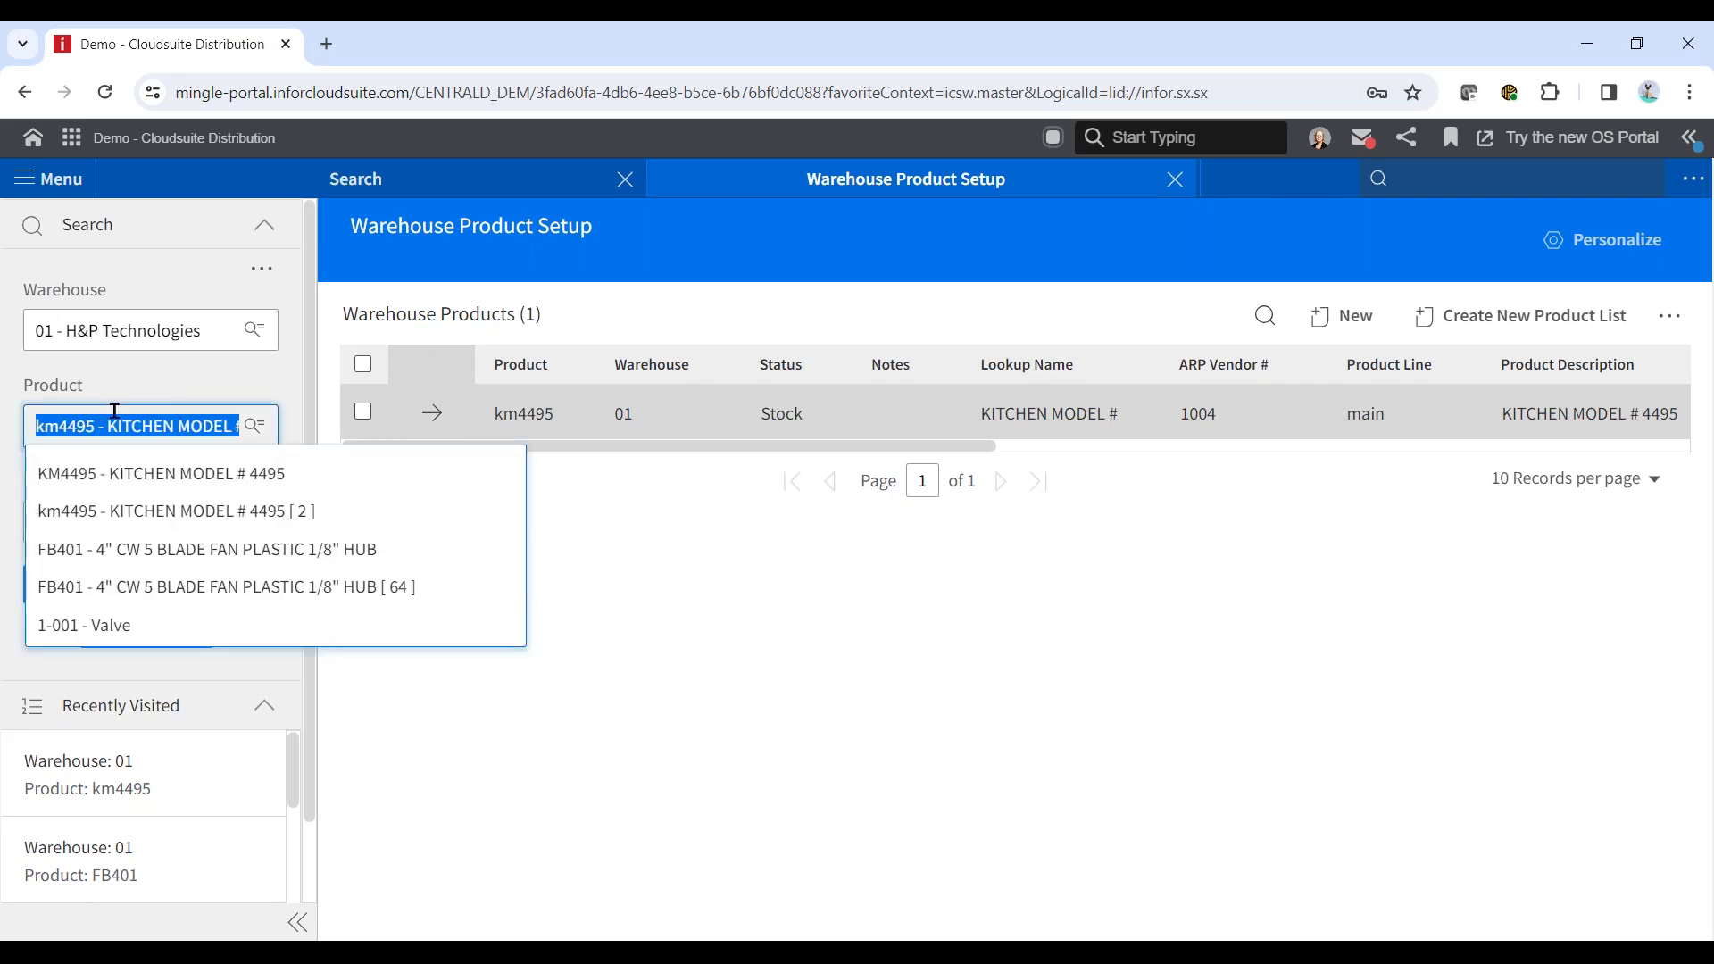
{"action": "type", "text": "1-001"}
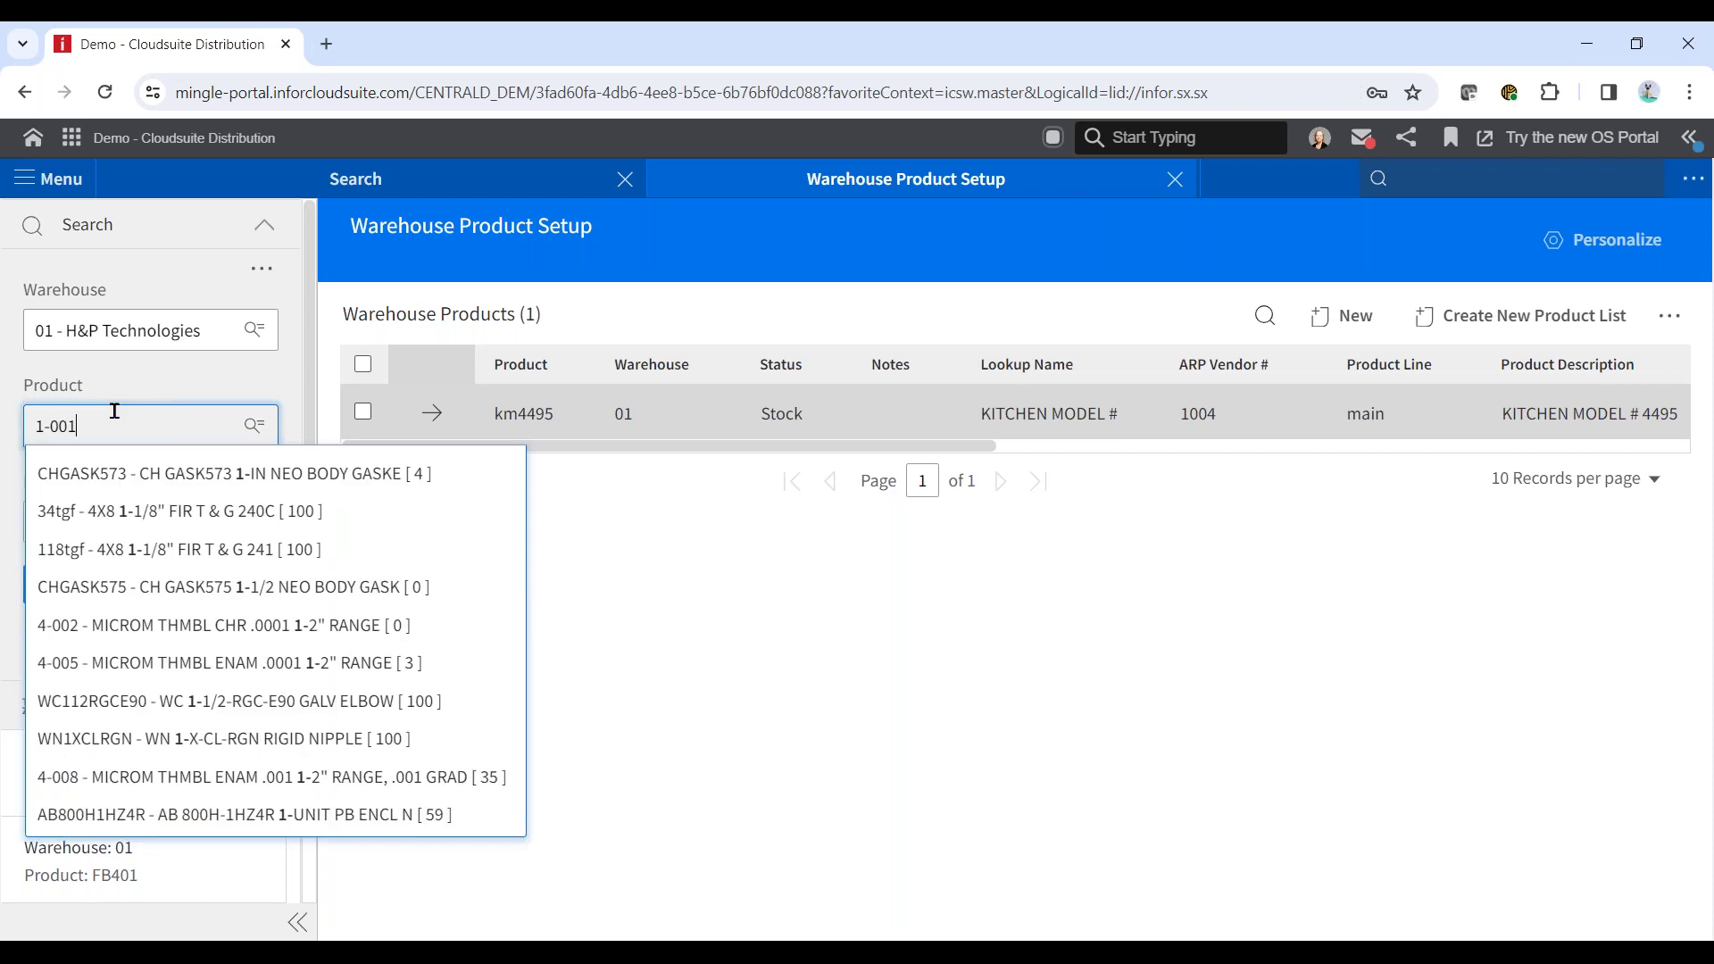
{"action": "key", "text": "Tab"}
{"action": "left_click", "coordinate": [57, 595]}
{"action": "left_click", "coordinate": [296, 926]}
{"action": "left_click", "coordinate": [153, 413]}
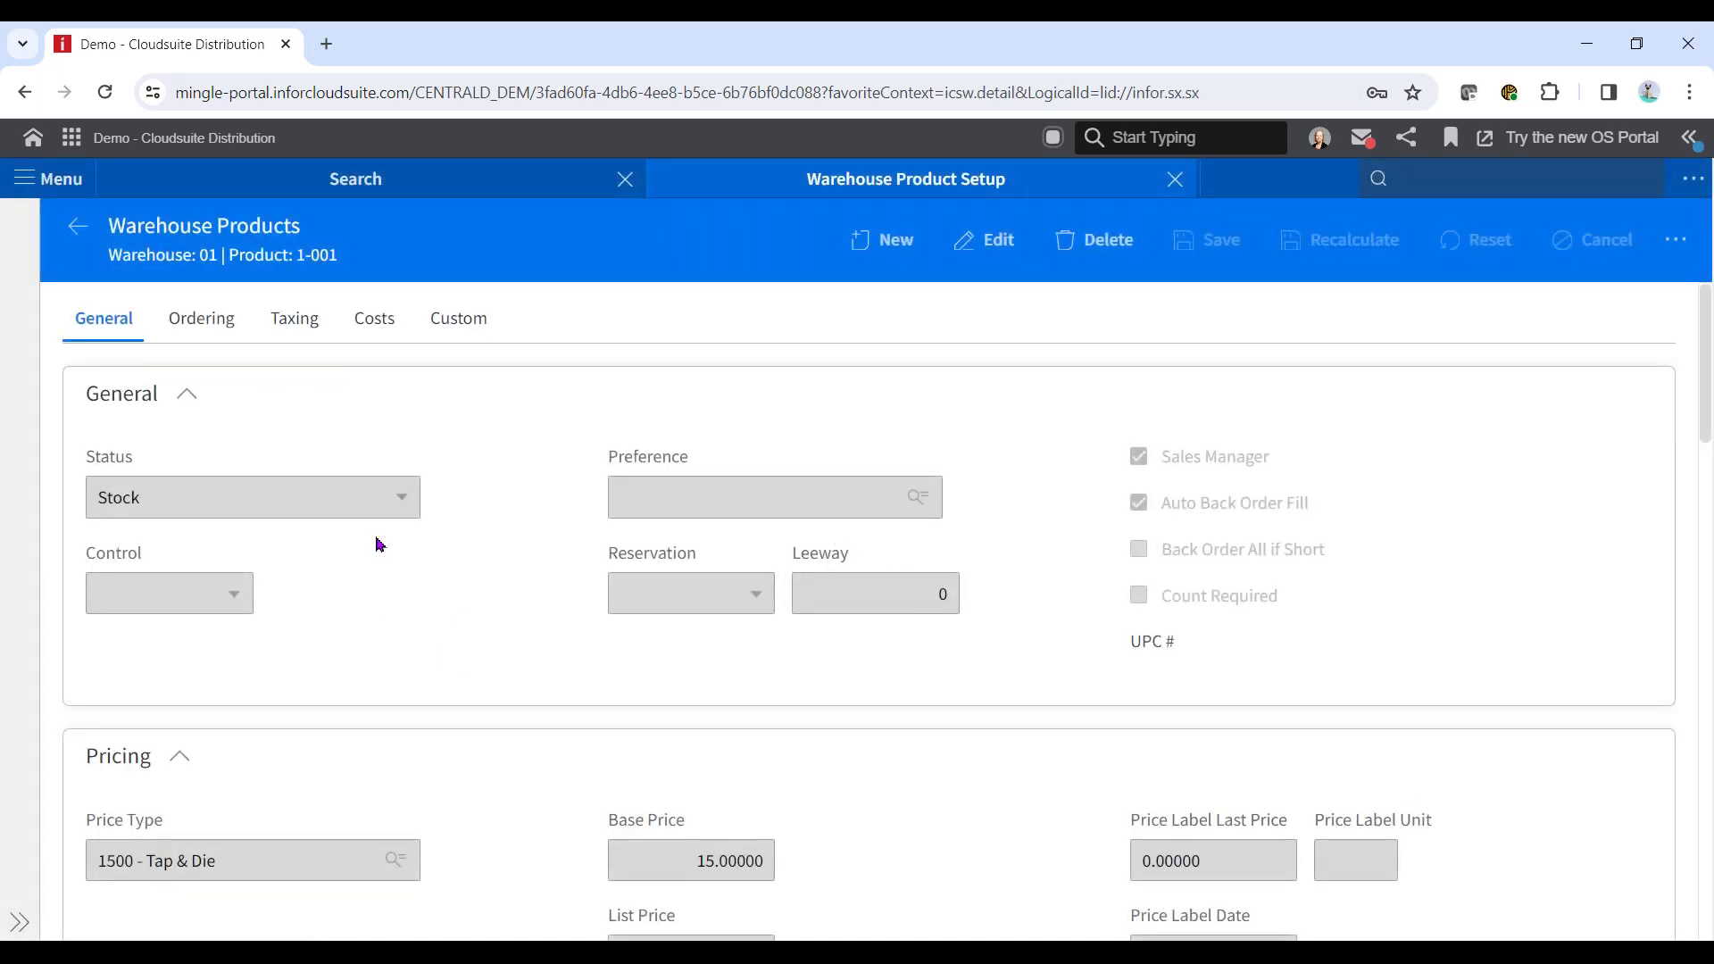
Examine product 1-001's costs, ordering method, order points, order quantity, ordering units, usage rates and safety allowance.
{"action": "left_click", "coordinate": [384, 323]}
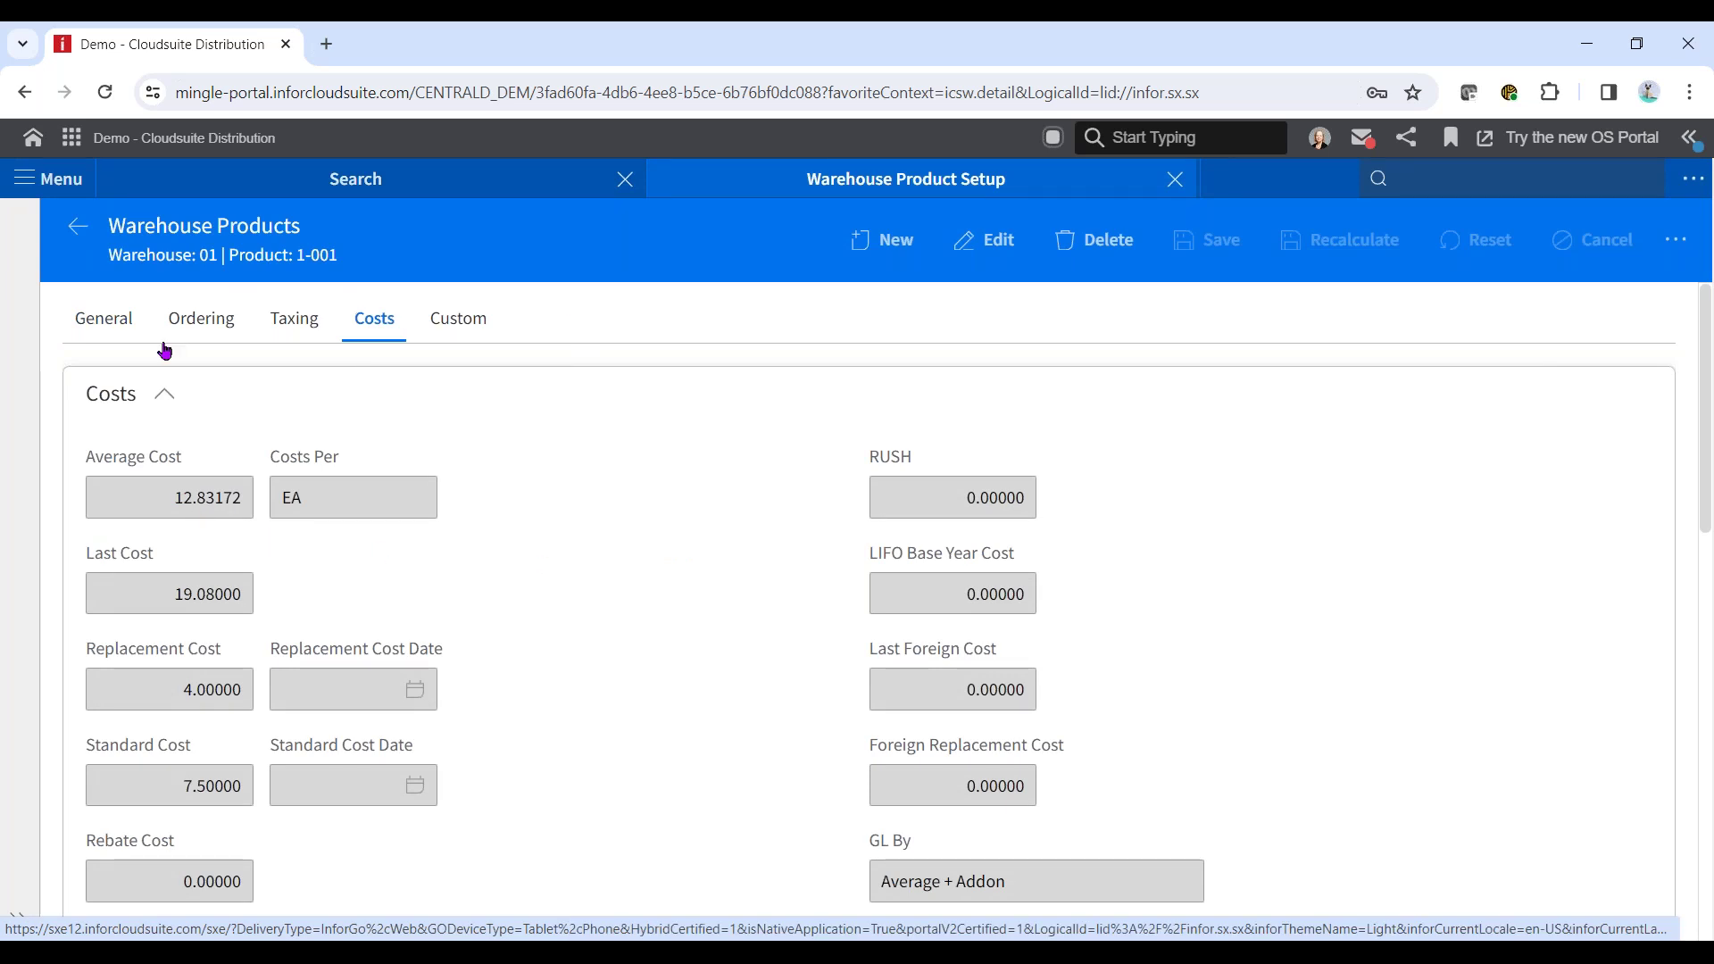
{"action": "left_click", "coordinate": [199, 308]}
{"action": "left_click", "coordinate": [201, 323]}
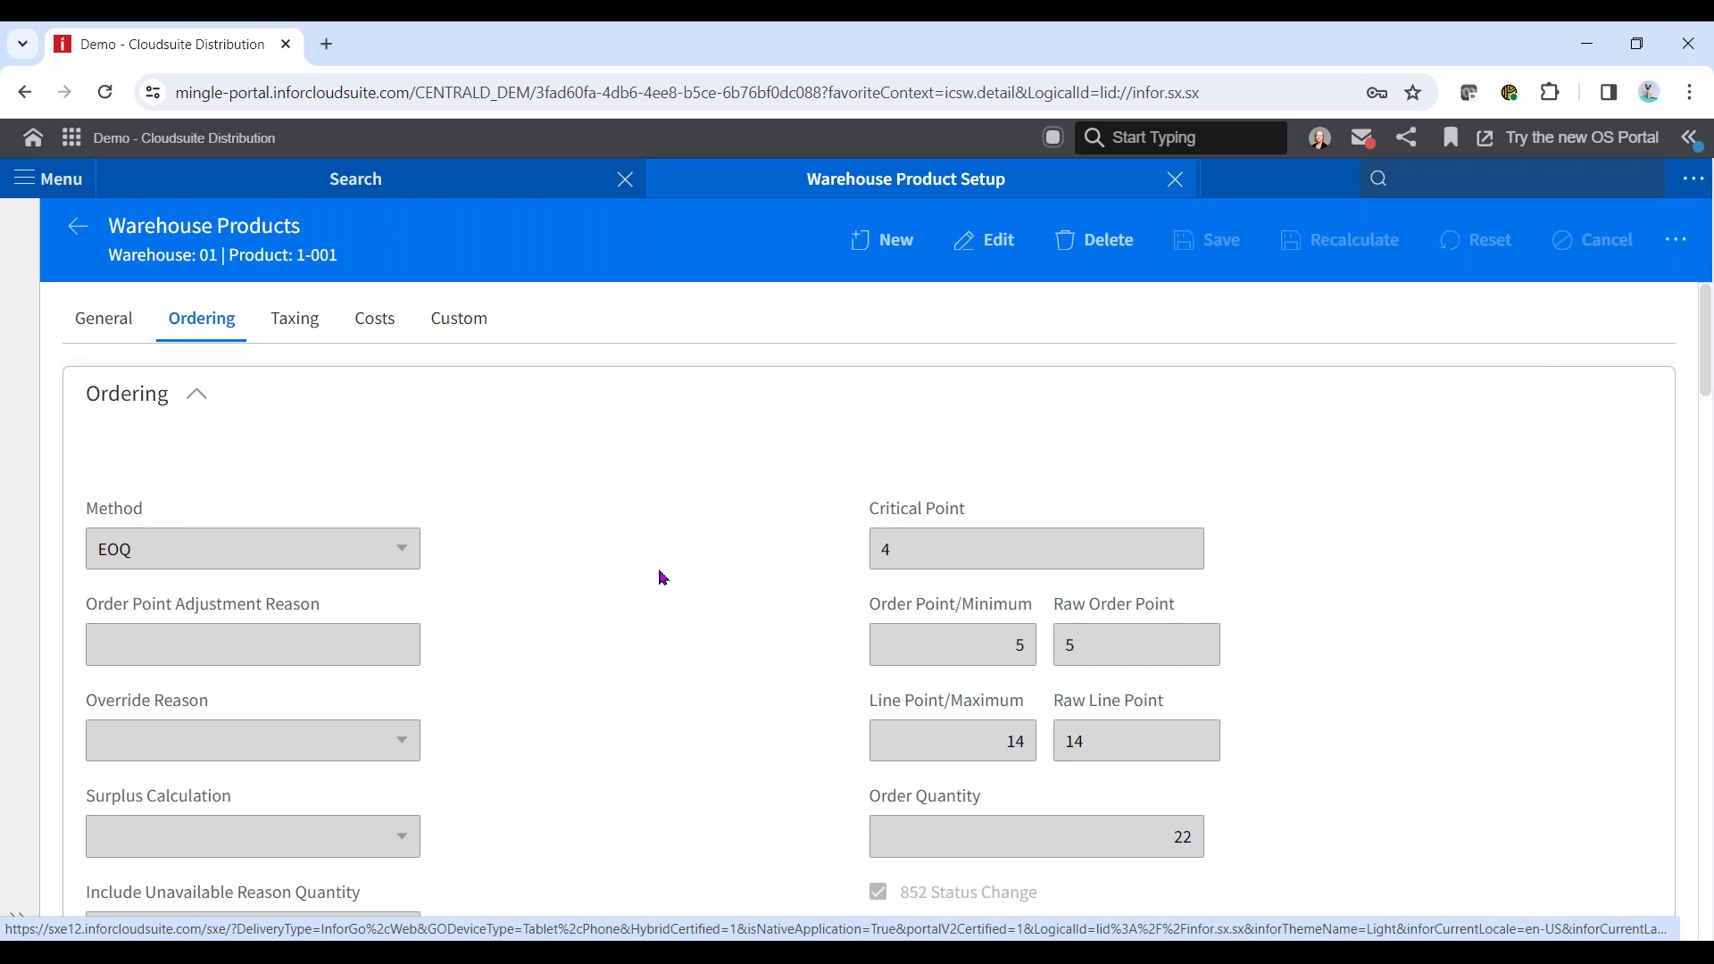
{"action": "scroll", "coordinate": [658, 578], "scroll_direction": "down", "scroll_amount": 1}
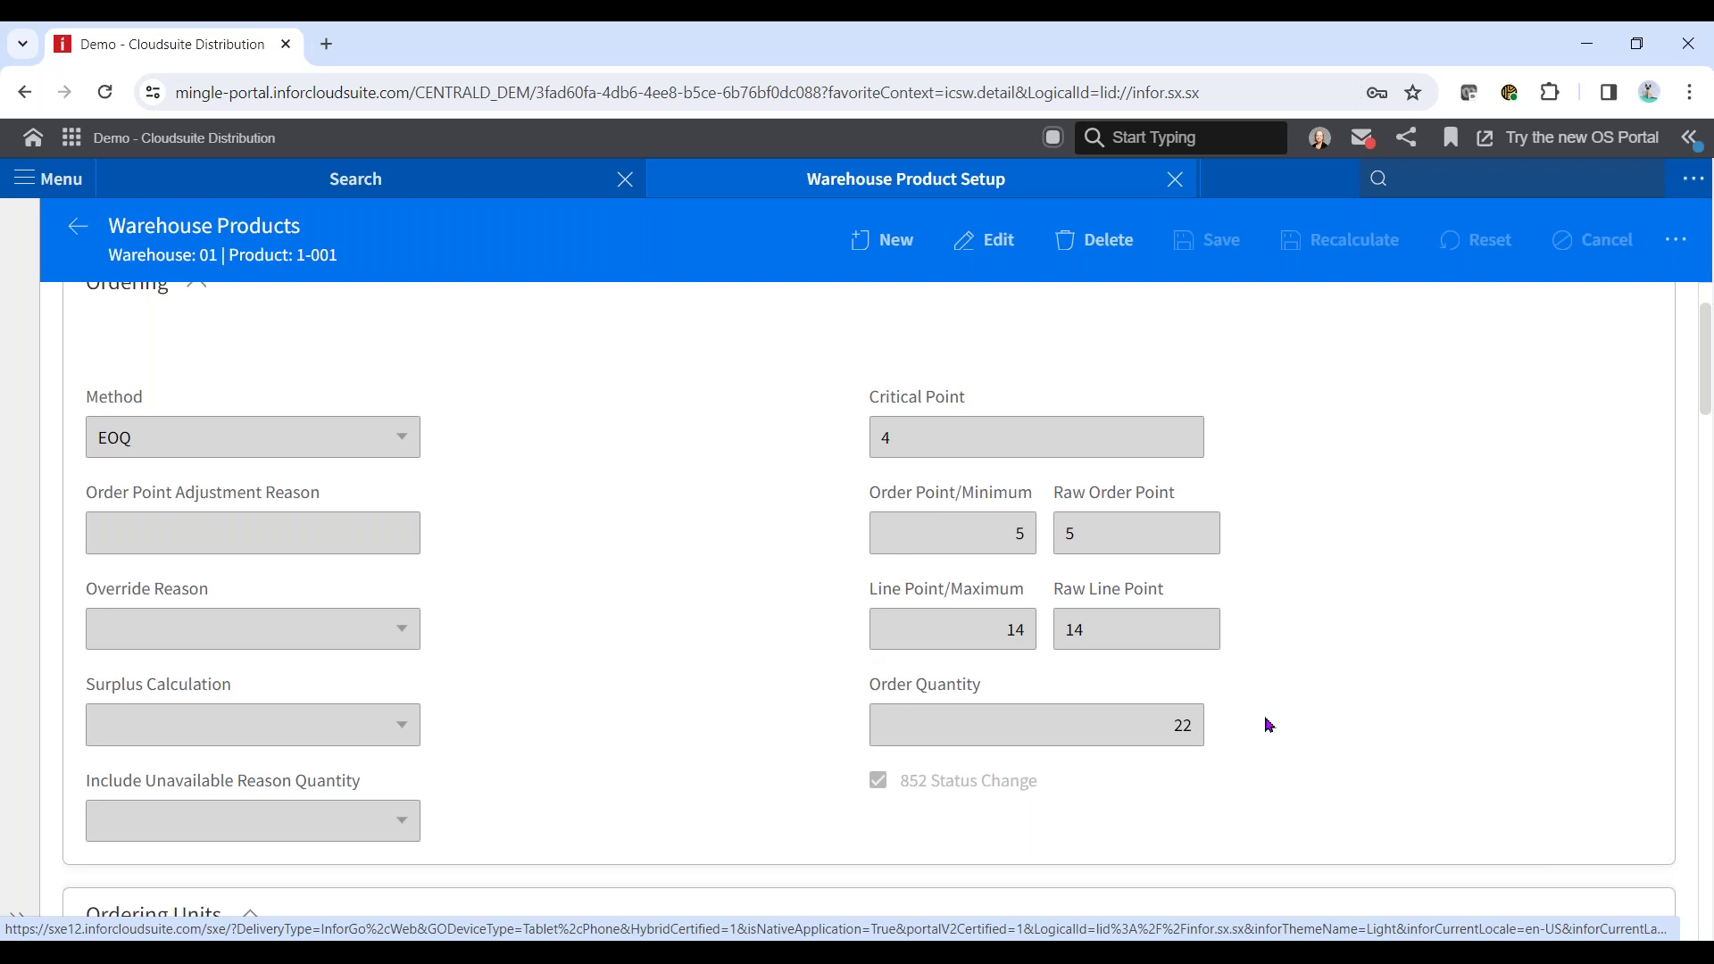
{"action": "scroll", "coordinate": [571, 526], "scroll_direction": "down", "scroll_amount": 4}
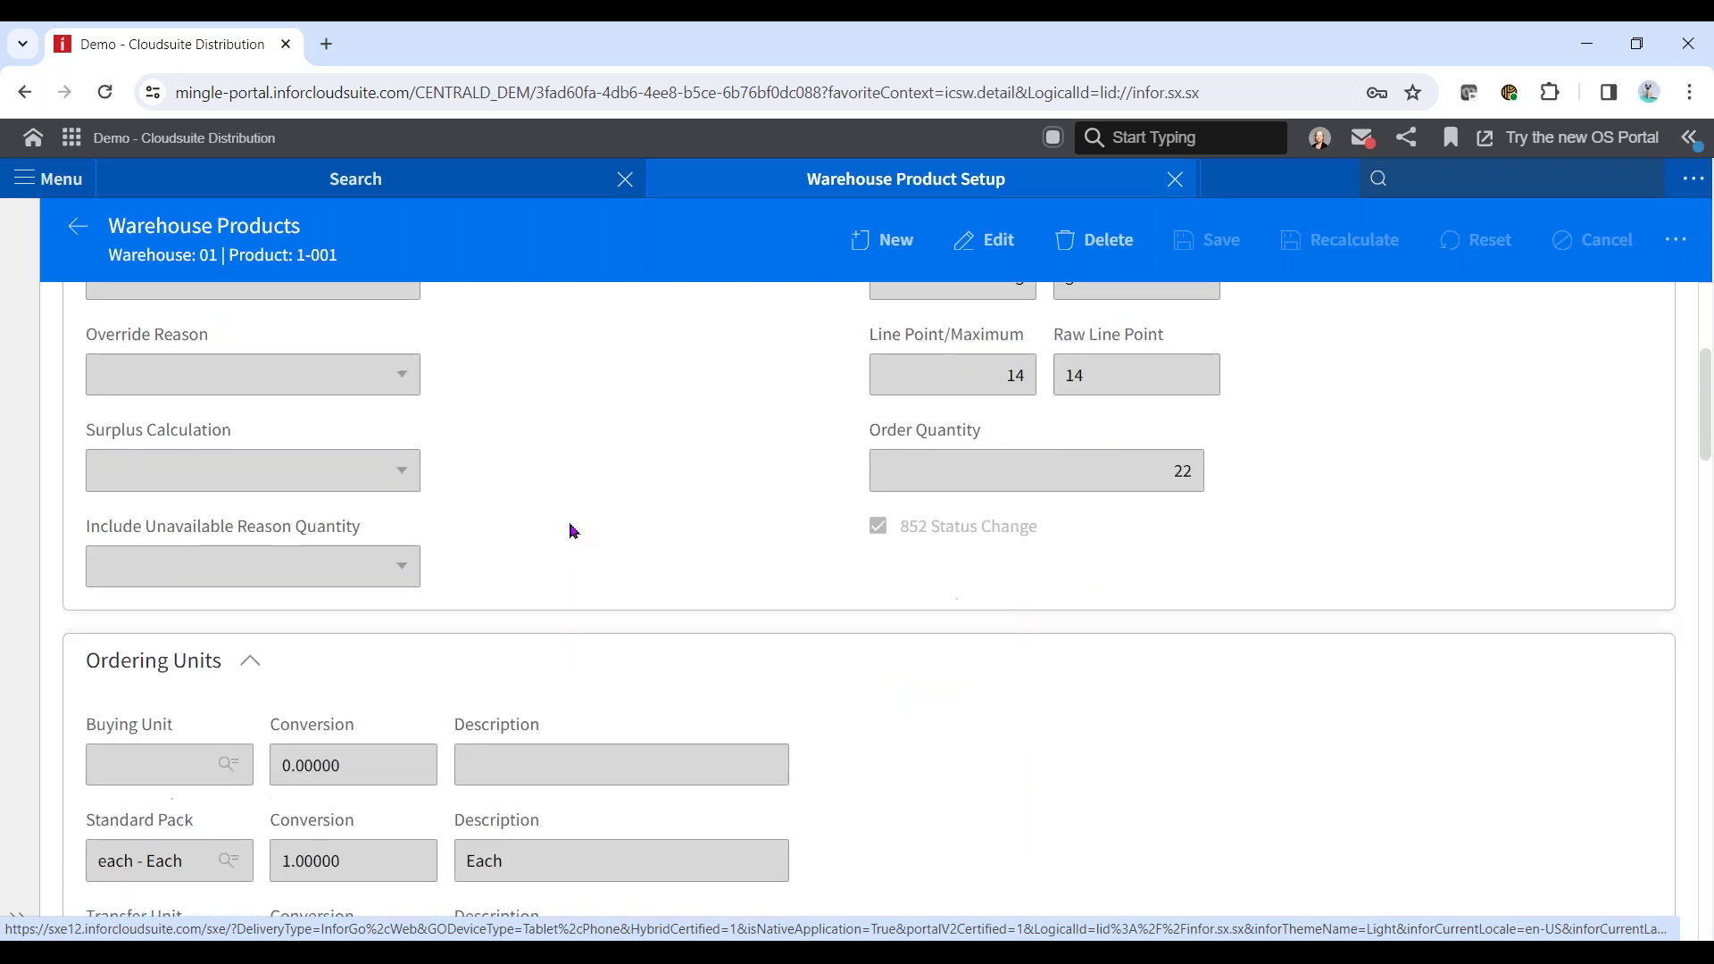
{"action": "scroll", "coordinate": [573, 531], "scroll_direction": "down", "scroll_amount": 1}
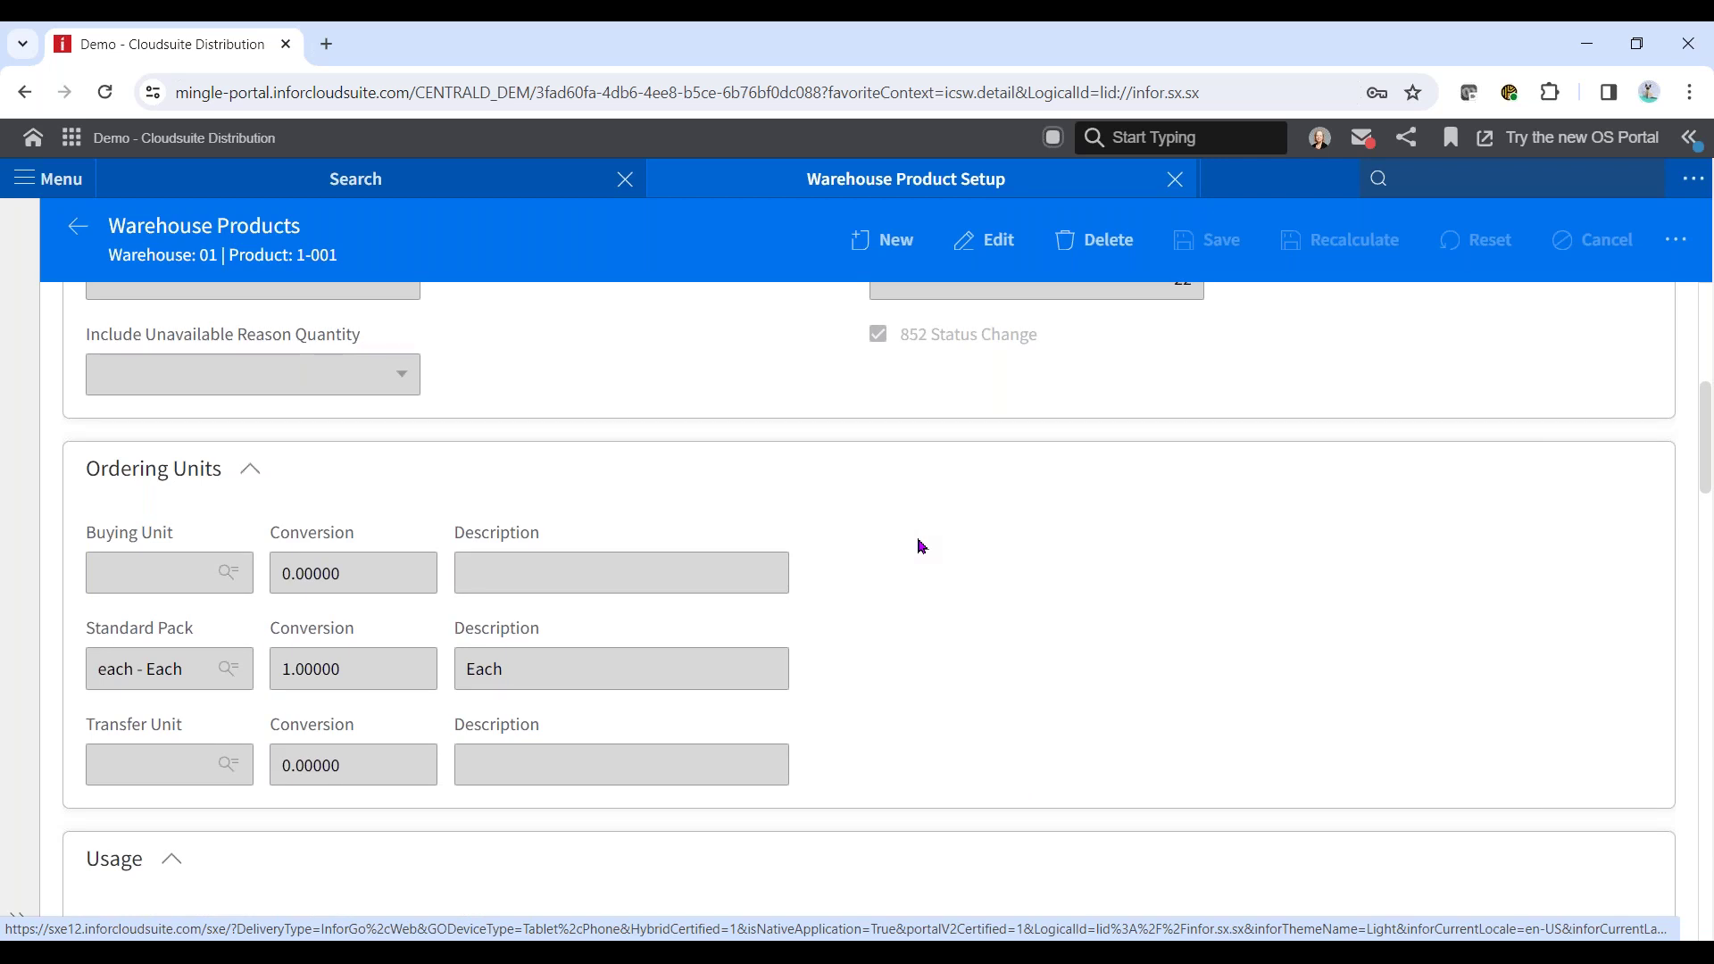
{"action": "scroll", "coordinate": [928, 540], "scroll_direction": "down", "scroll_amount": 2}
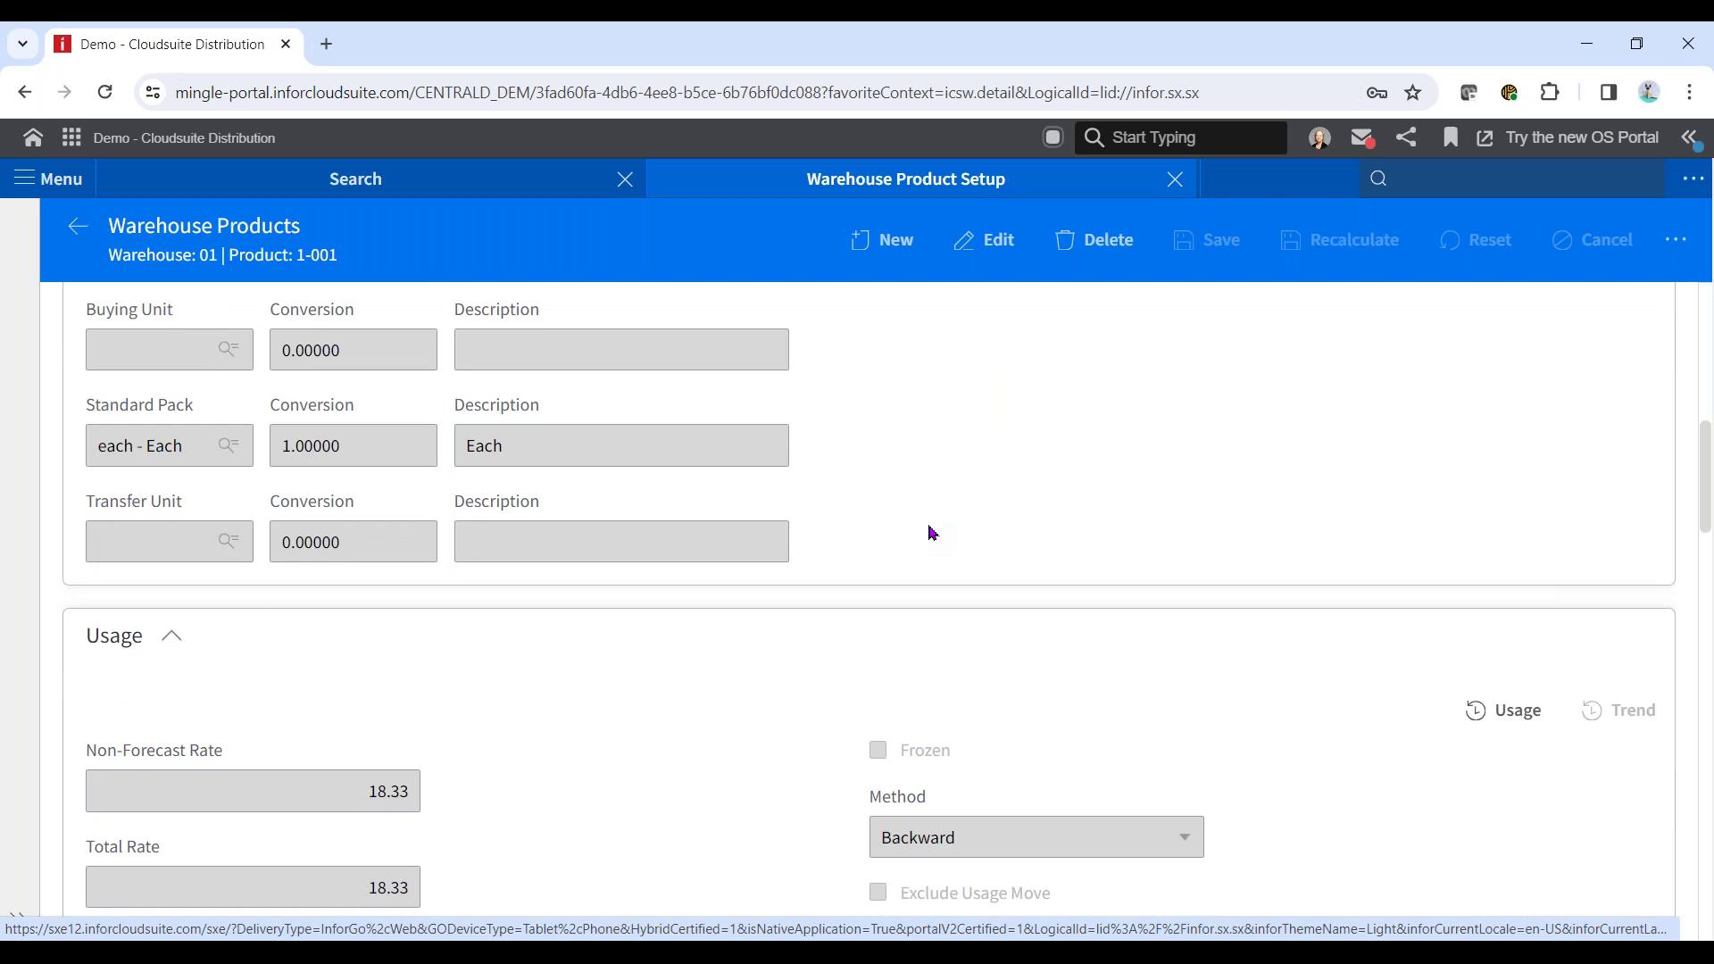
{"action": "scroll", "coordinate": [931, 533], "scroll_direction": "down", "scroll_amount": 3}
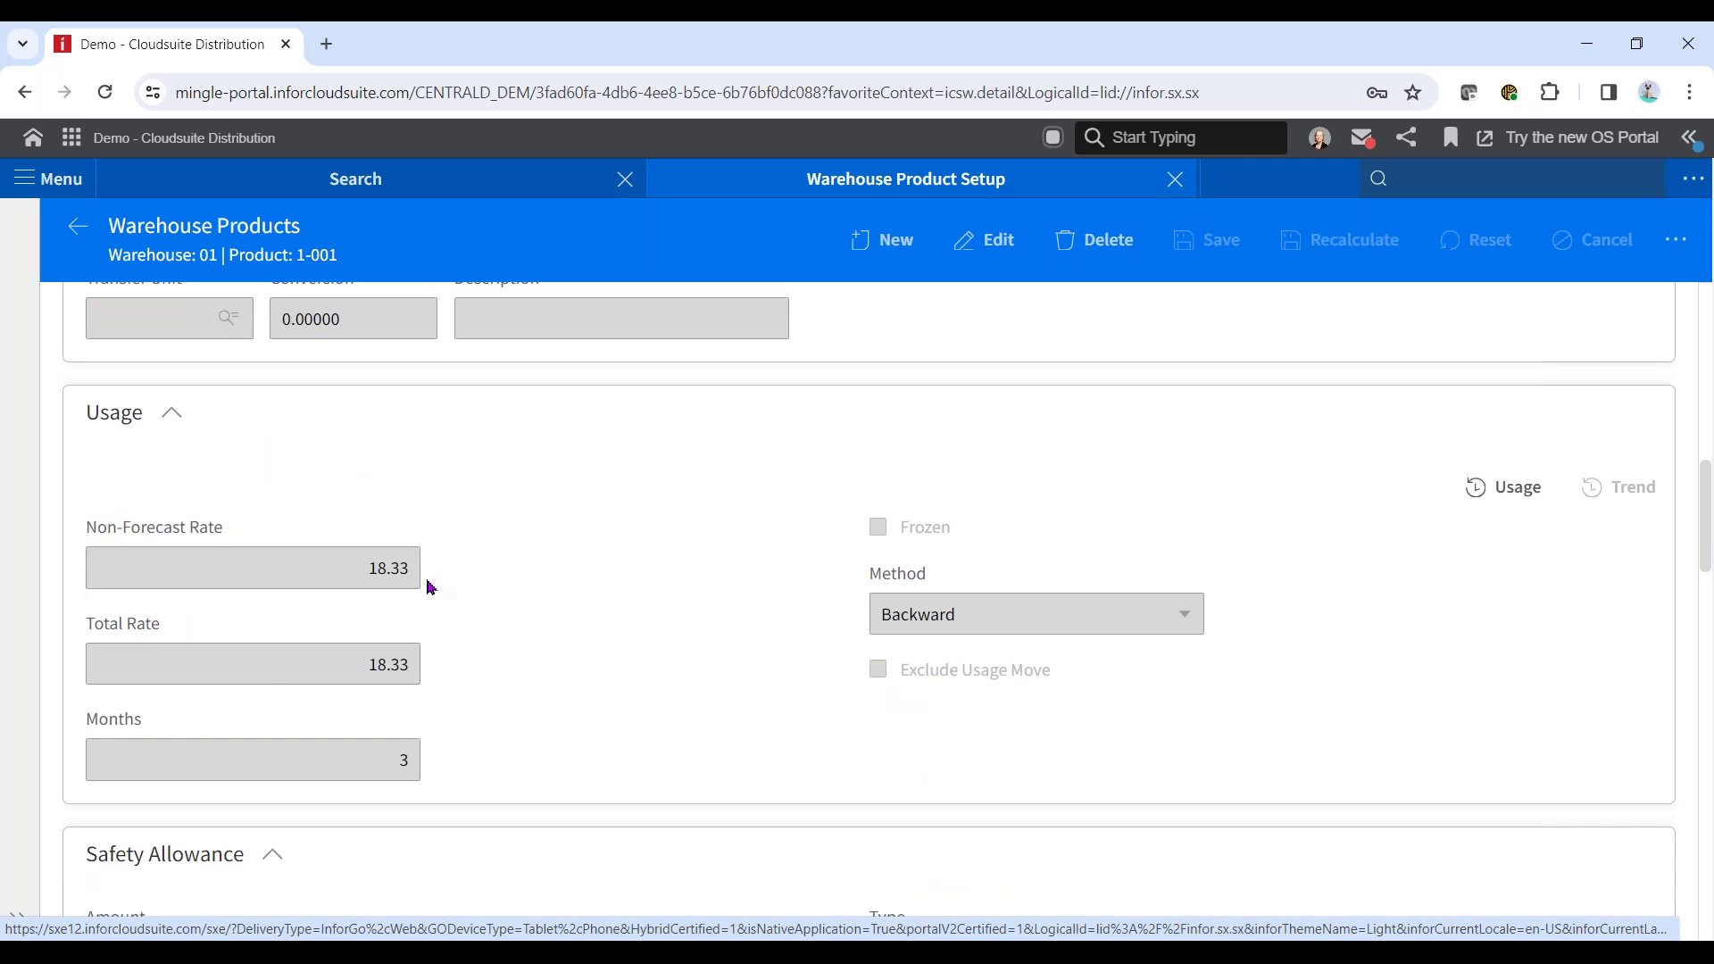
{"action": "scroll", "coordinate": [624, 585], "scroll_direction": "down", "scroll_amount": 4}
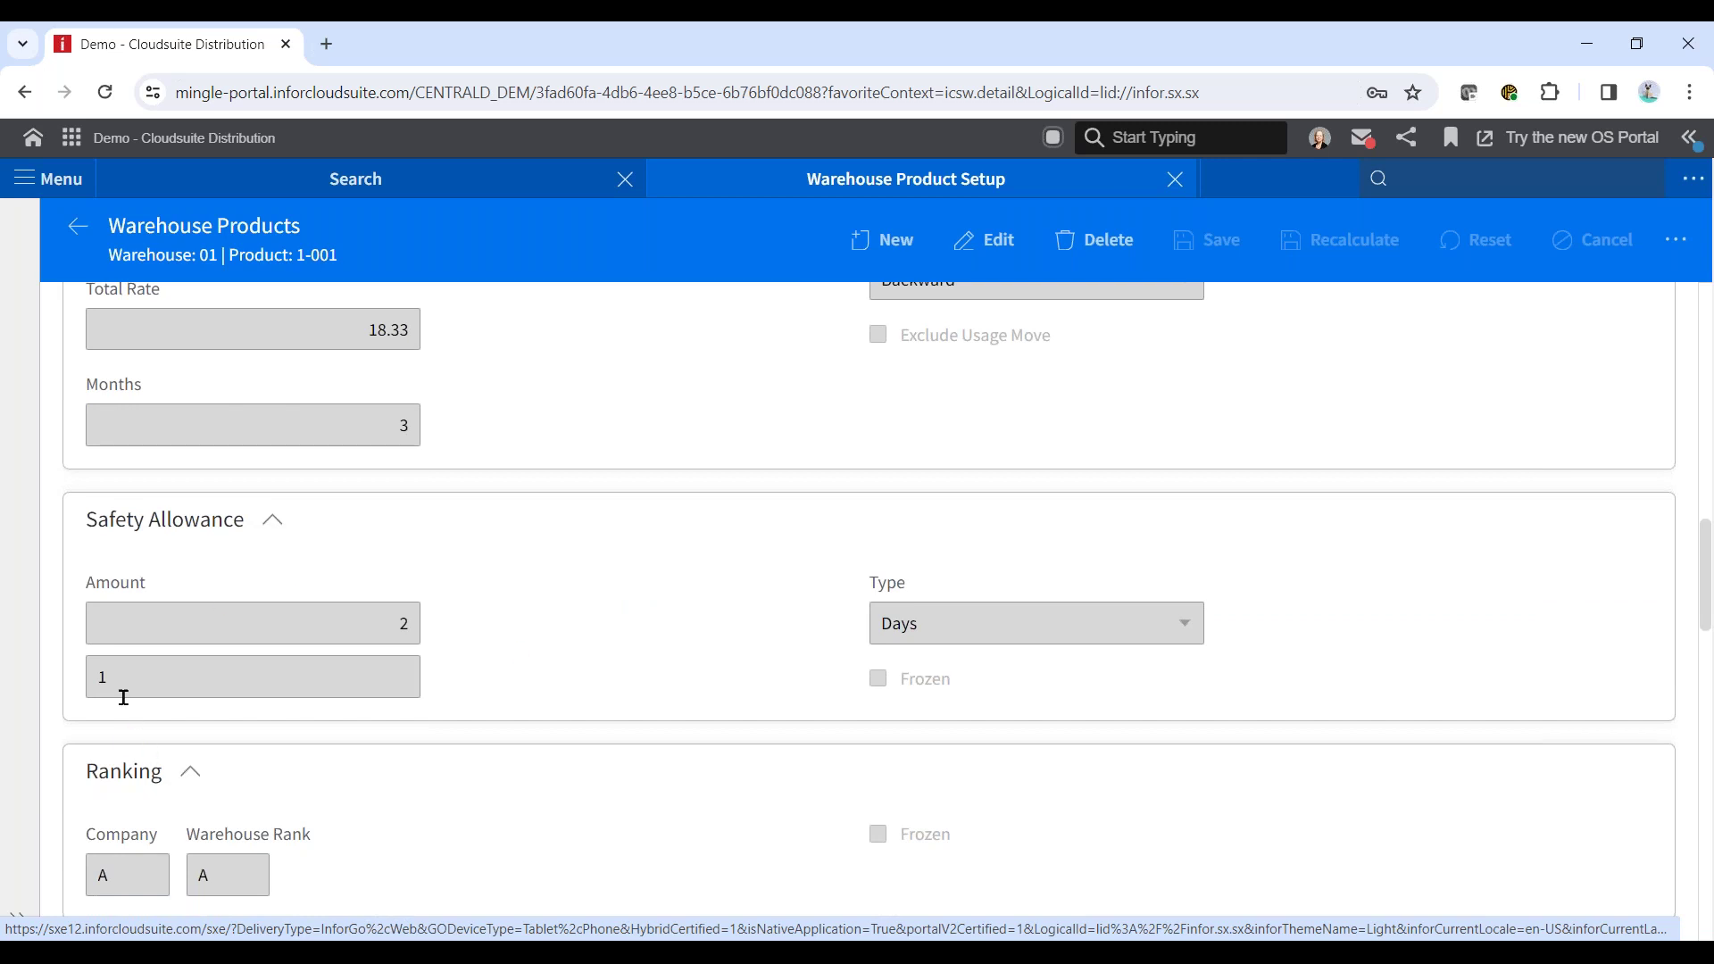
Open product 1-001 for editing and check its safety allowance amount and type options, selecting Days.
{"action": "left_click", "coordinate": [991, 241]}
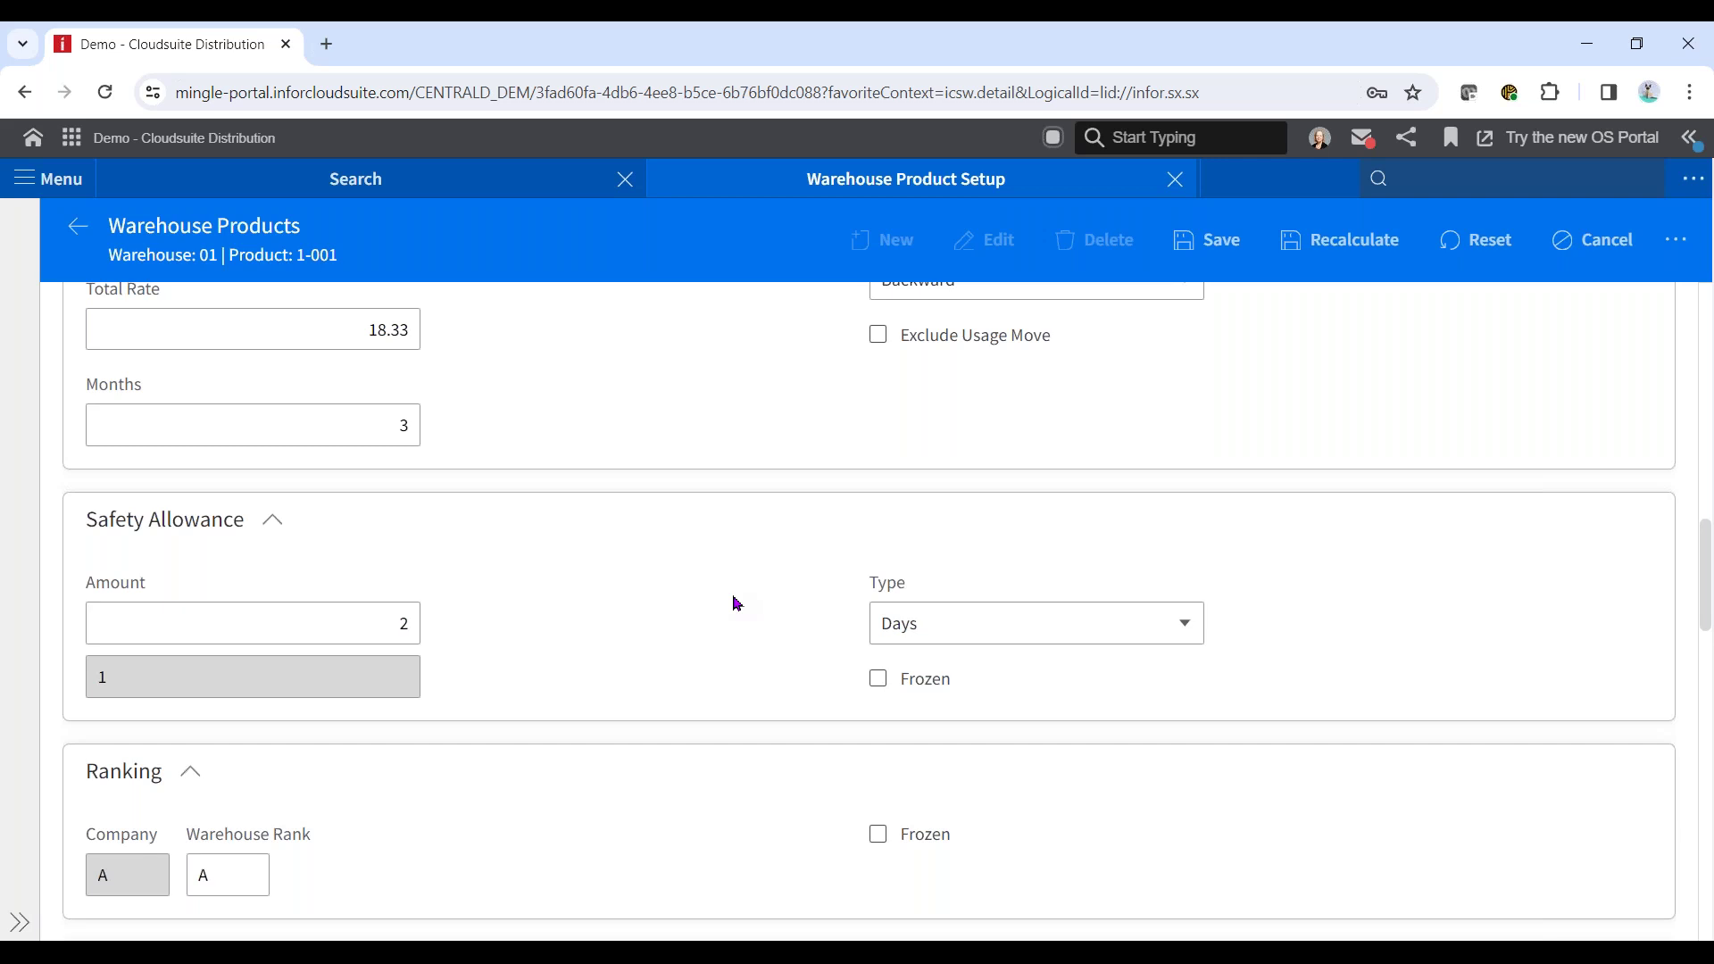
{"action": "left_click", "coordinate": [1190, 636]}
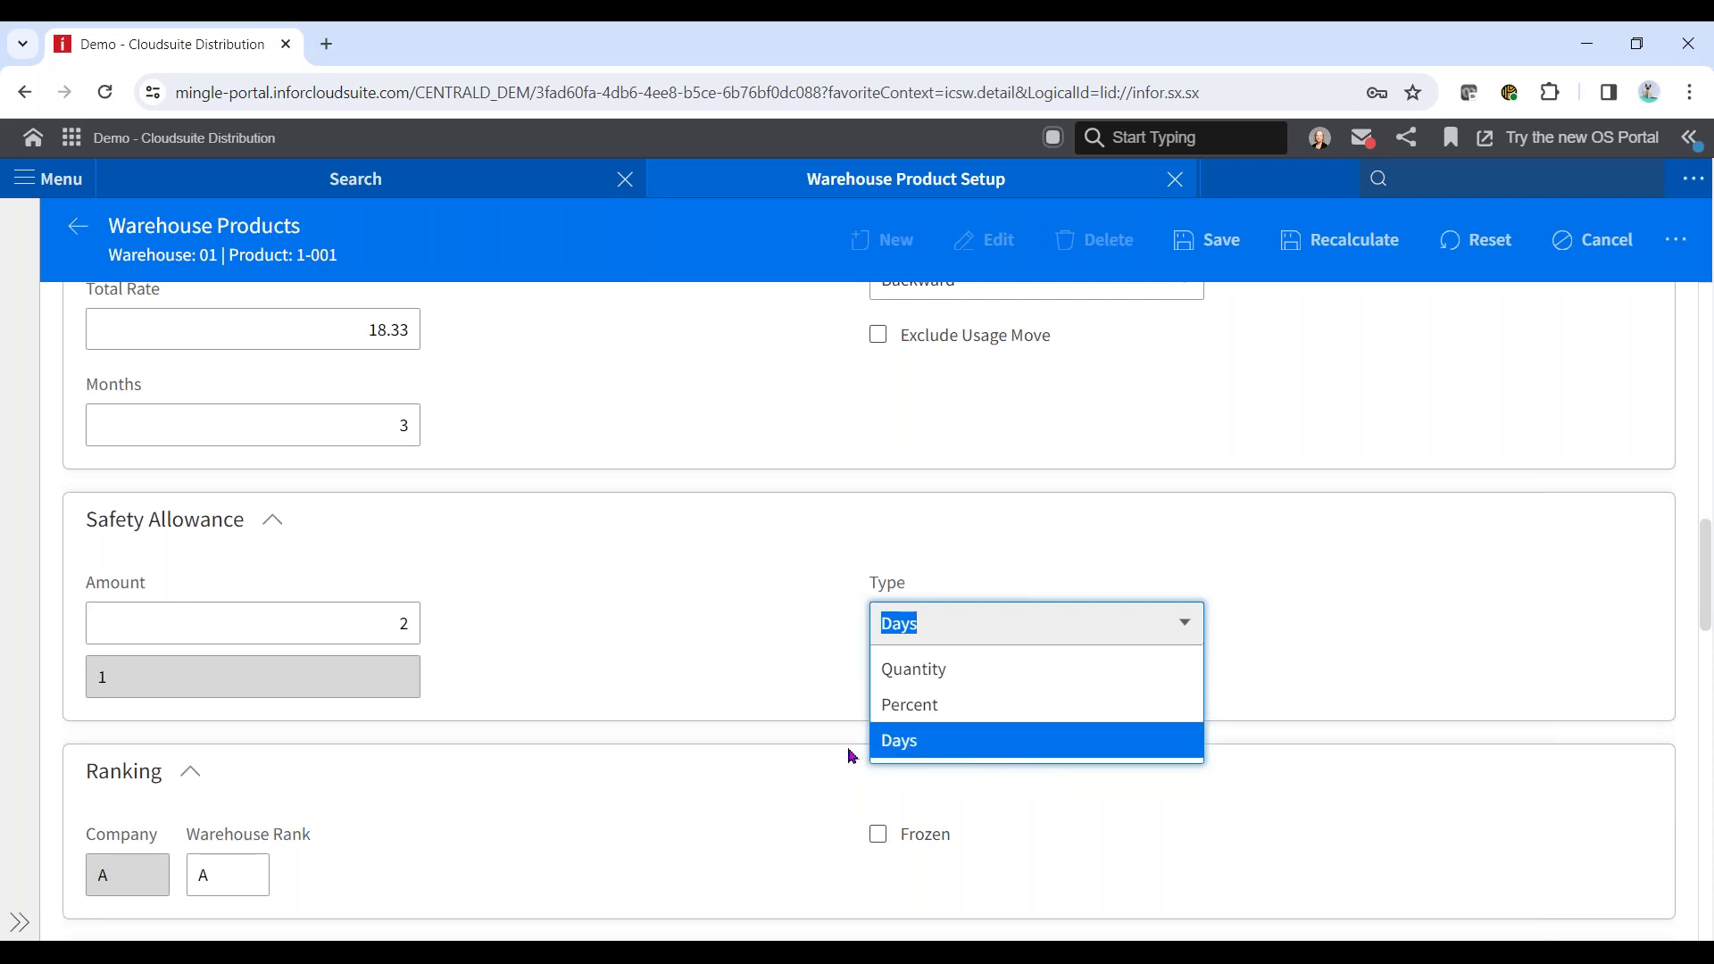
{"action": "left_click", "coordinate": [898, 754]}
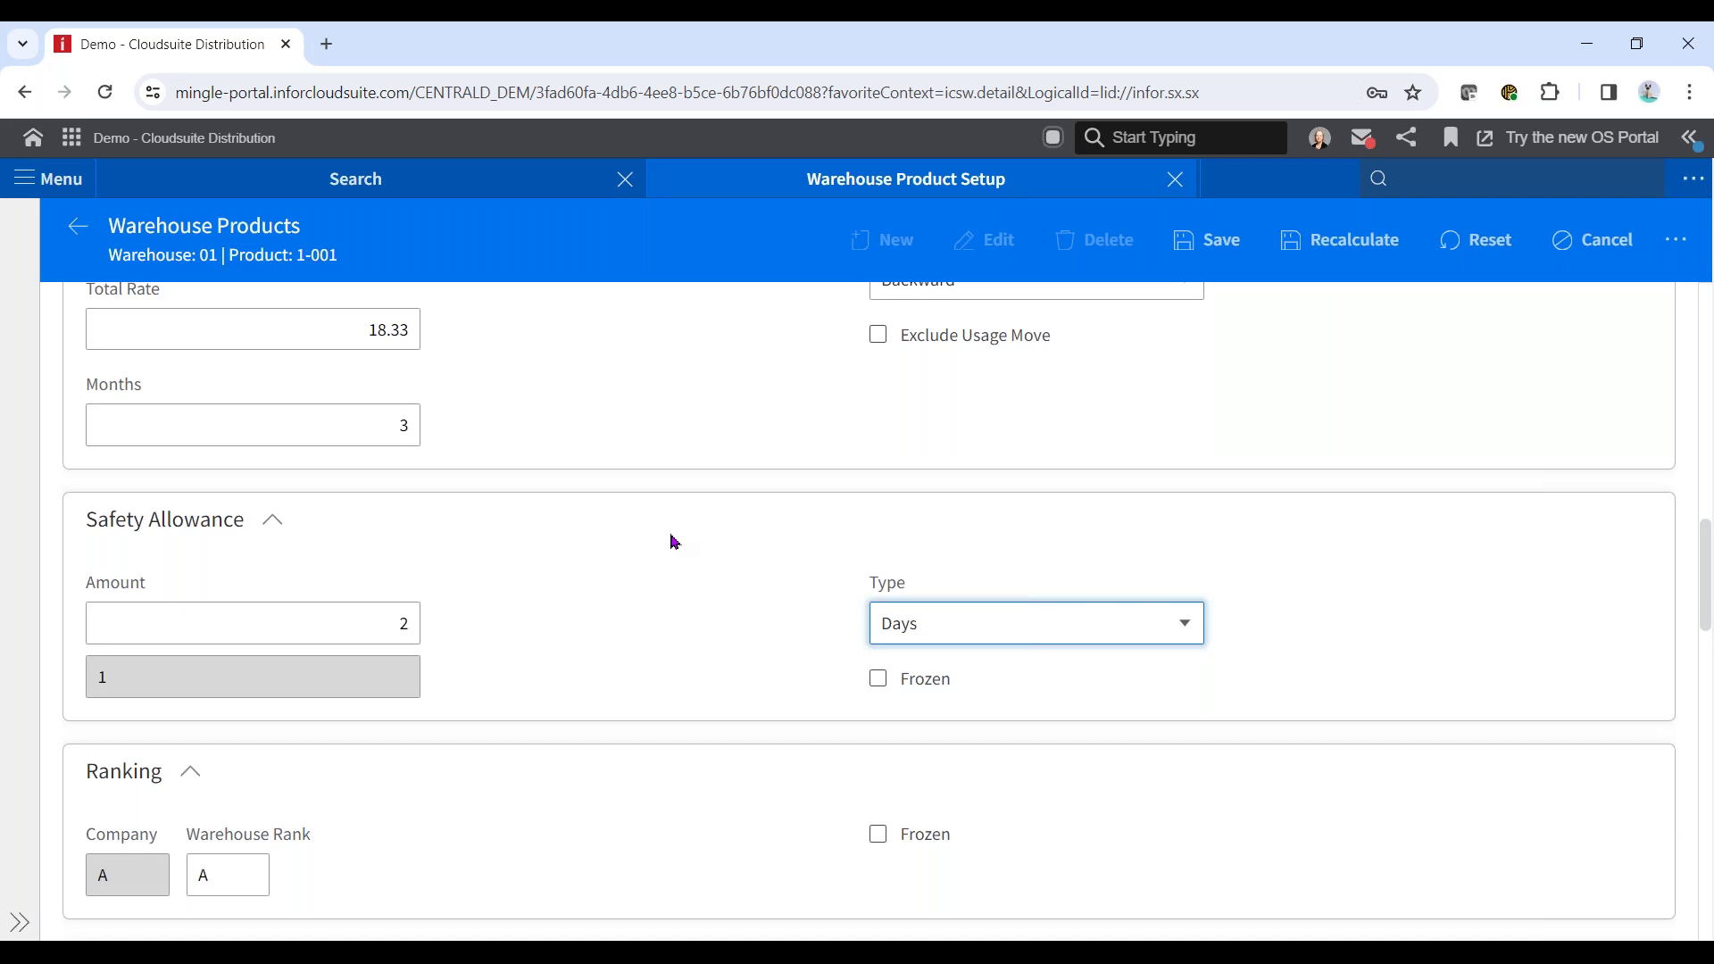
{"action": "left_click", "coordinate": [402, 623]}
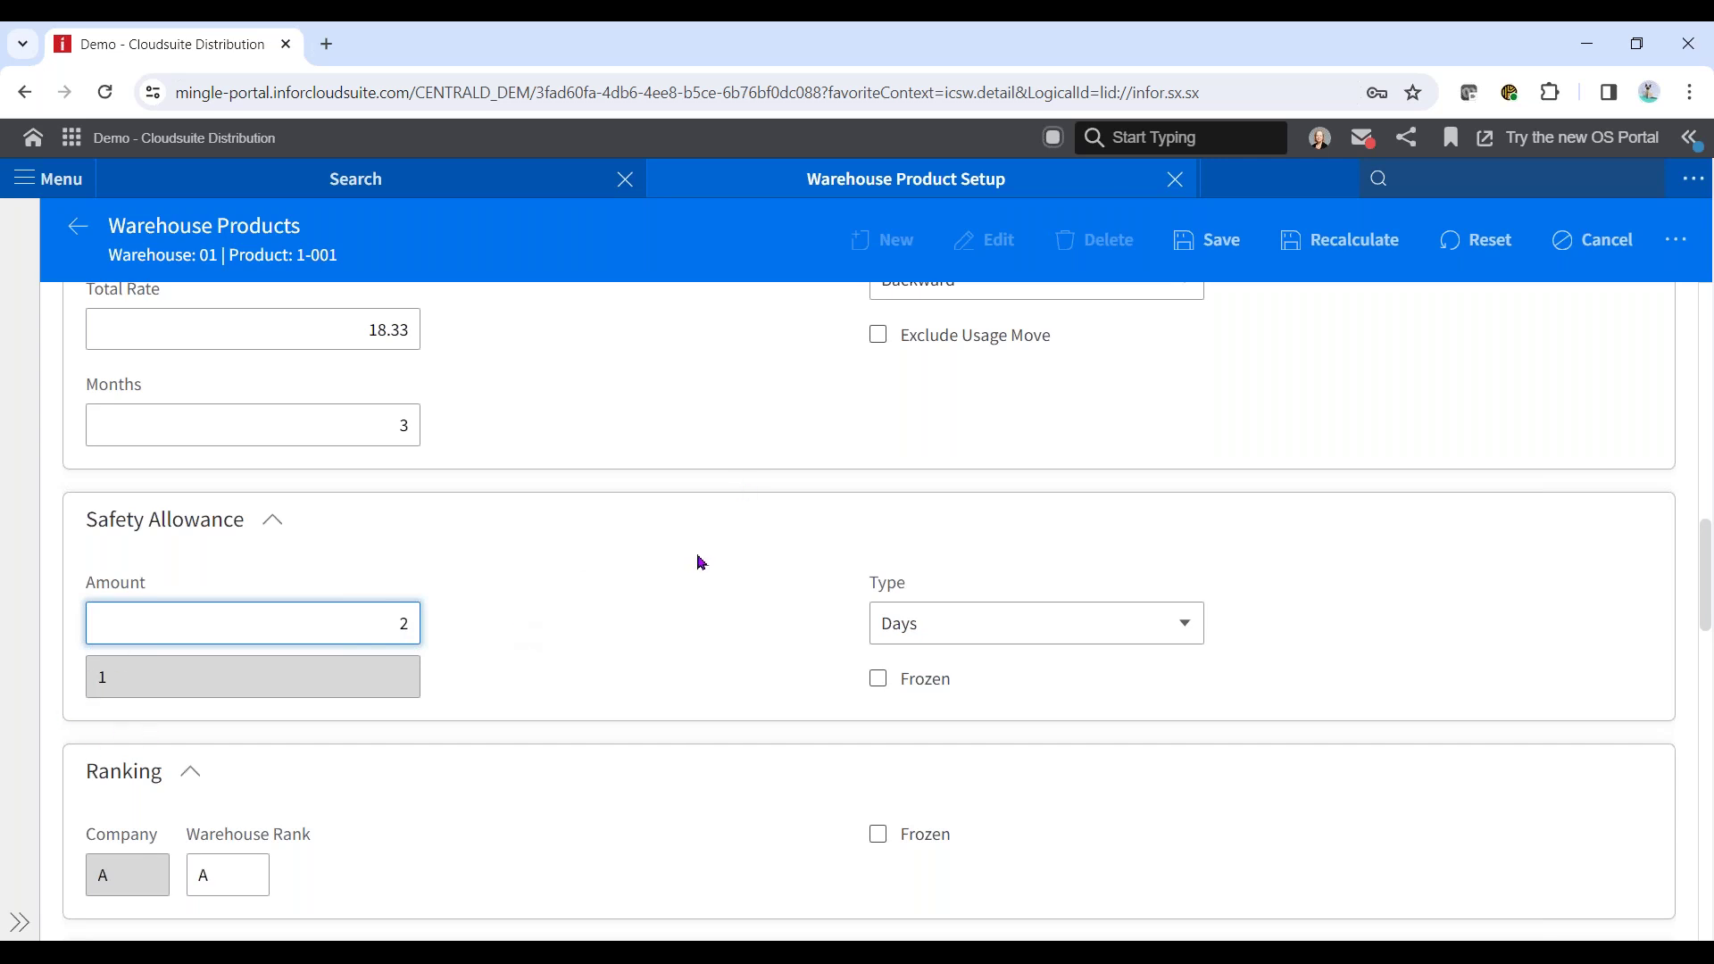
{"action": "left_click", "coordinate": [585, 615]}
Examine product 1-001's ranking, order point adjusters, lead times and class, and recheck its order points and order quantity.
{"action": "scroll", "coordinate": [629, 571], "scroll_direction": "down", "scroll_amount": 5}
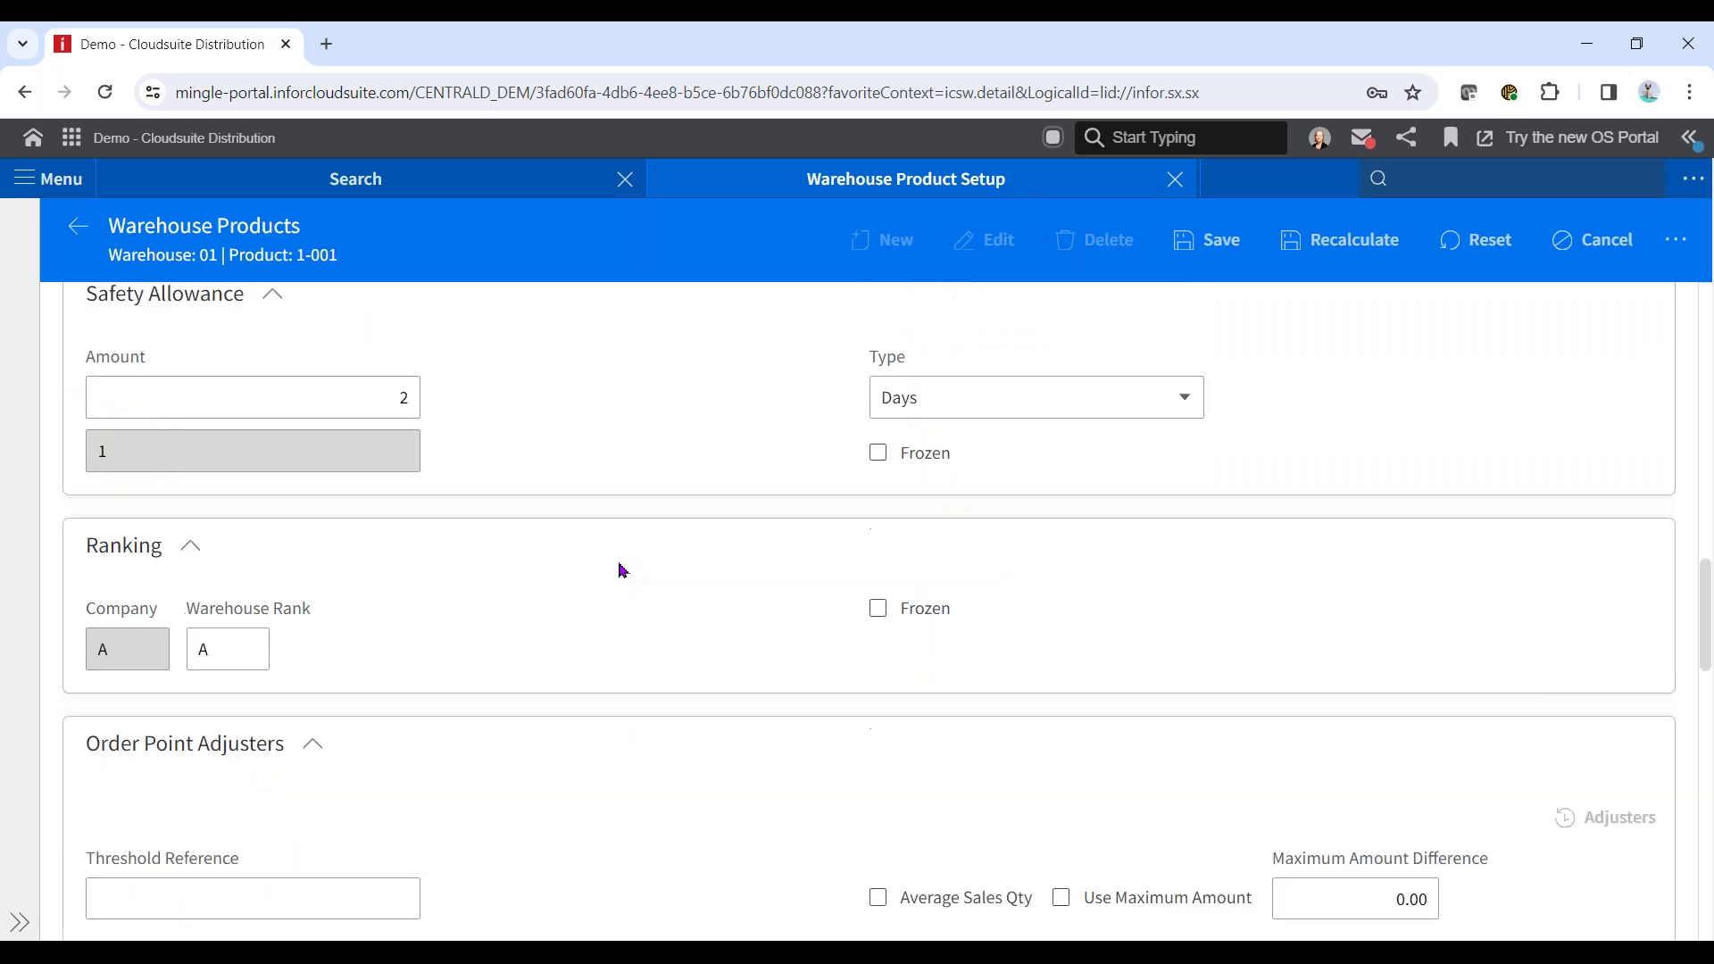
{"action": "scroll", "coordinate": [622, 571], "scroll_direction": "down", "scroll_amount": 8}
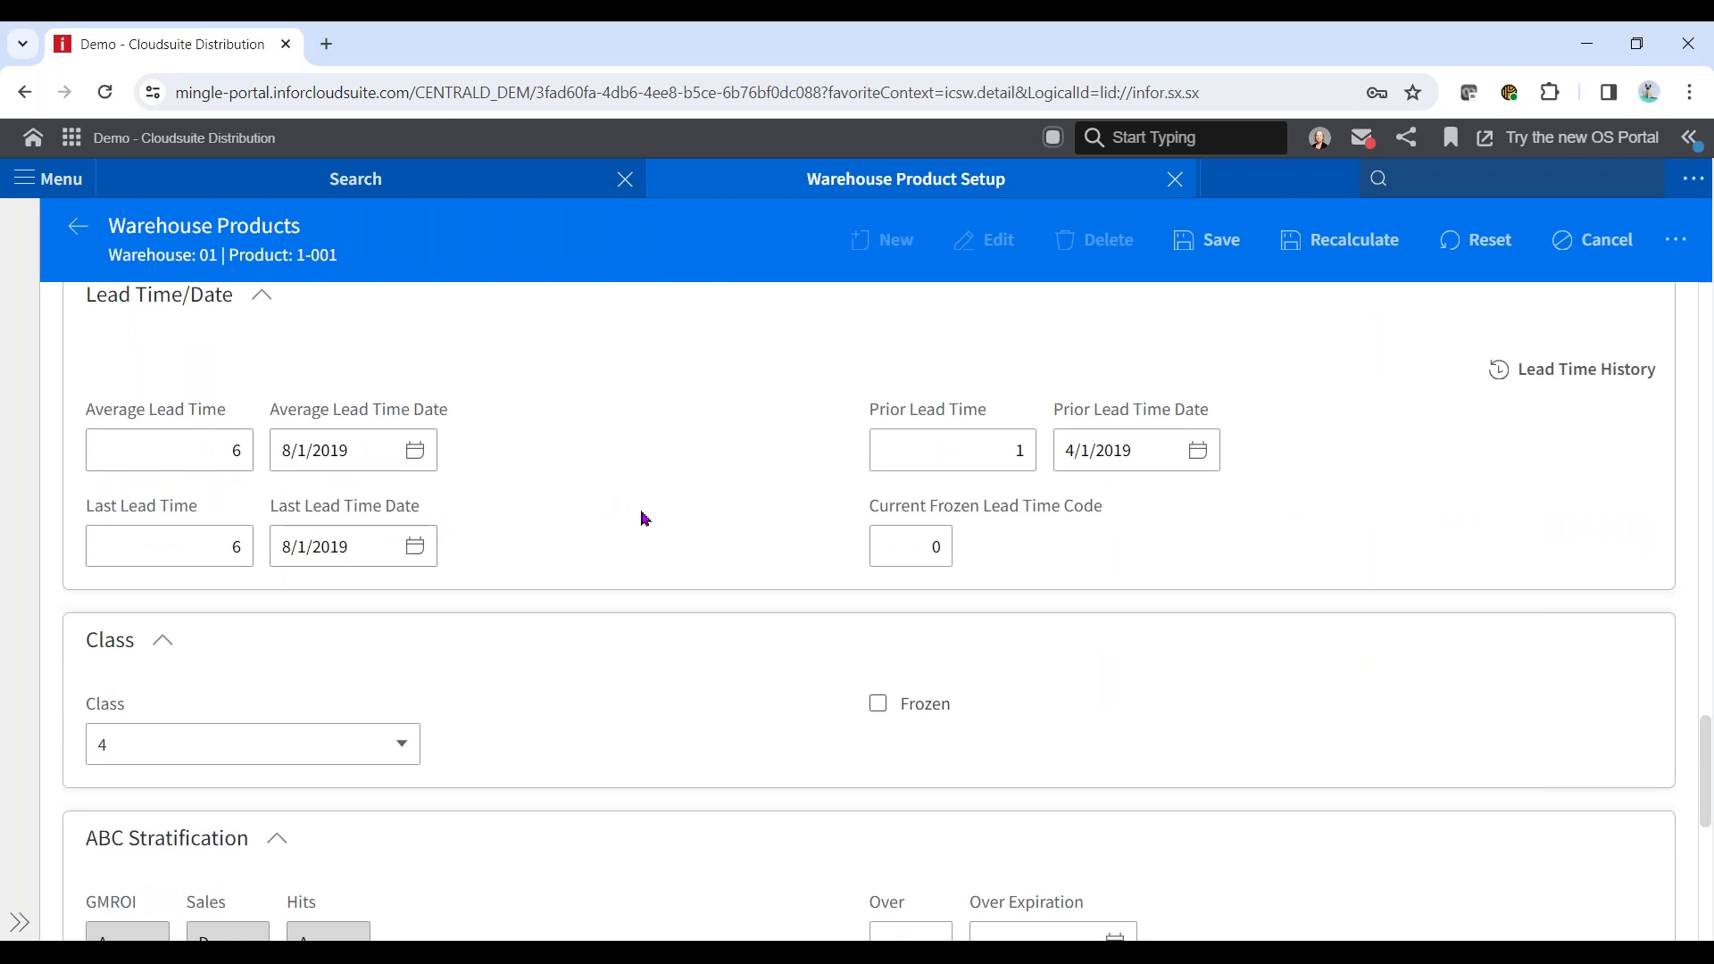
{"action": "scroll", "coordinate": [641, 517], "scroll_direction": "up", "scroll_amount": 1}
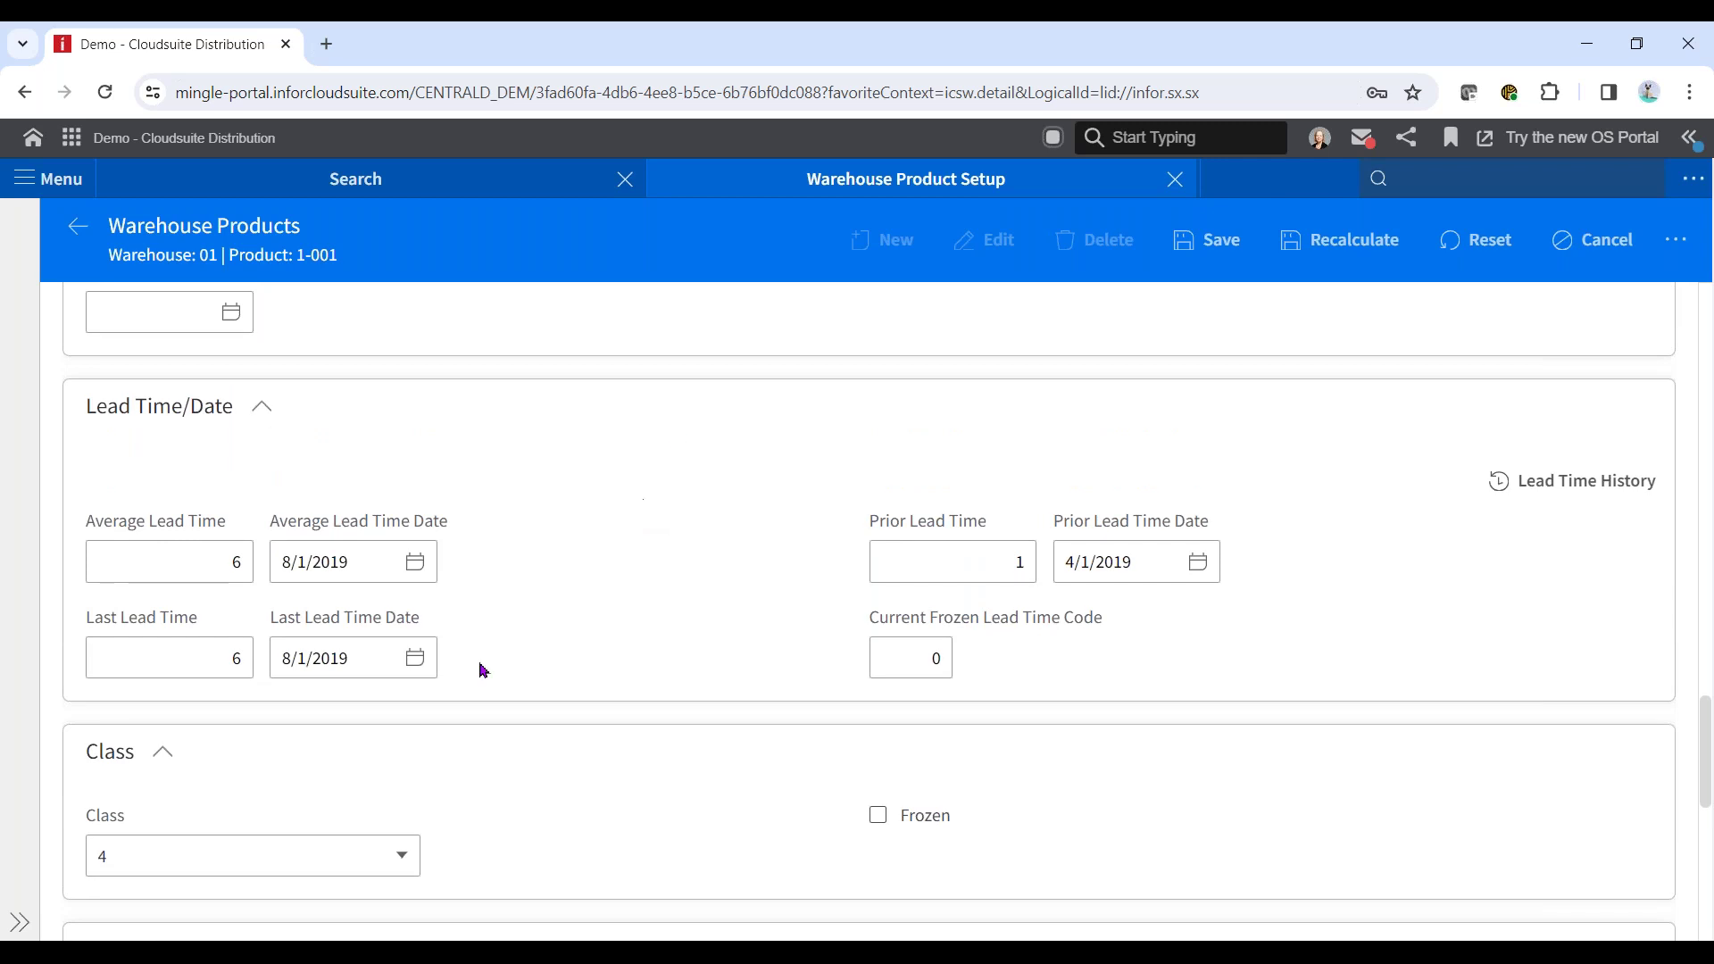
{"action": "scroll", "coordinate": [777, 494], "scroll_direction": "up", "scroll_amount": 4}
{"action": "scroll", "coordinate": [779, 474], "scroll_direction": "up", "scroll_amount": 16}
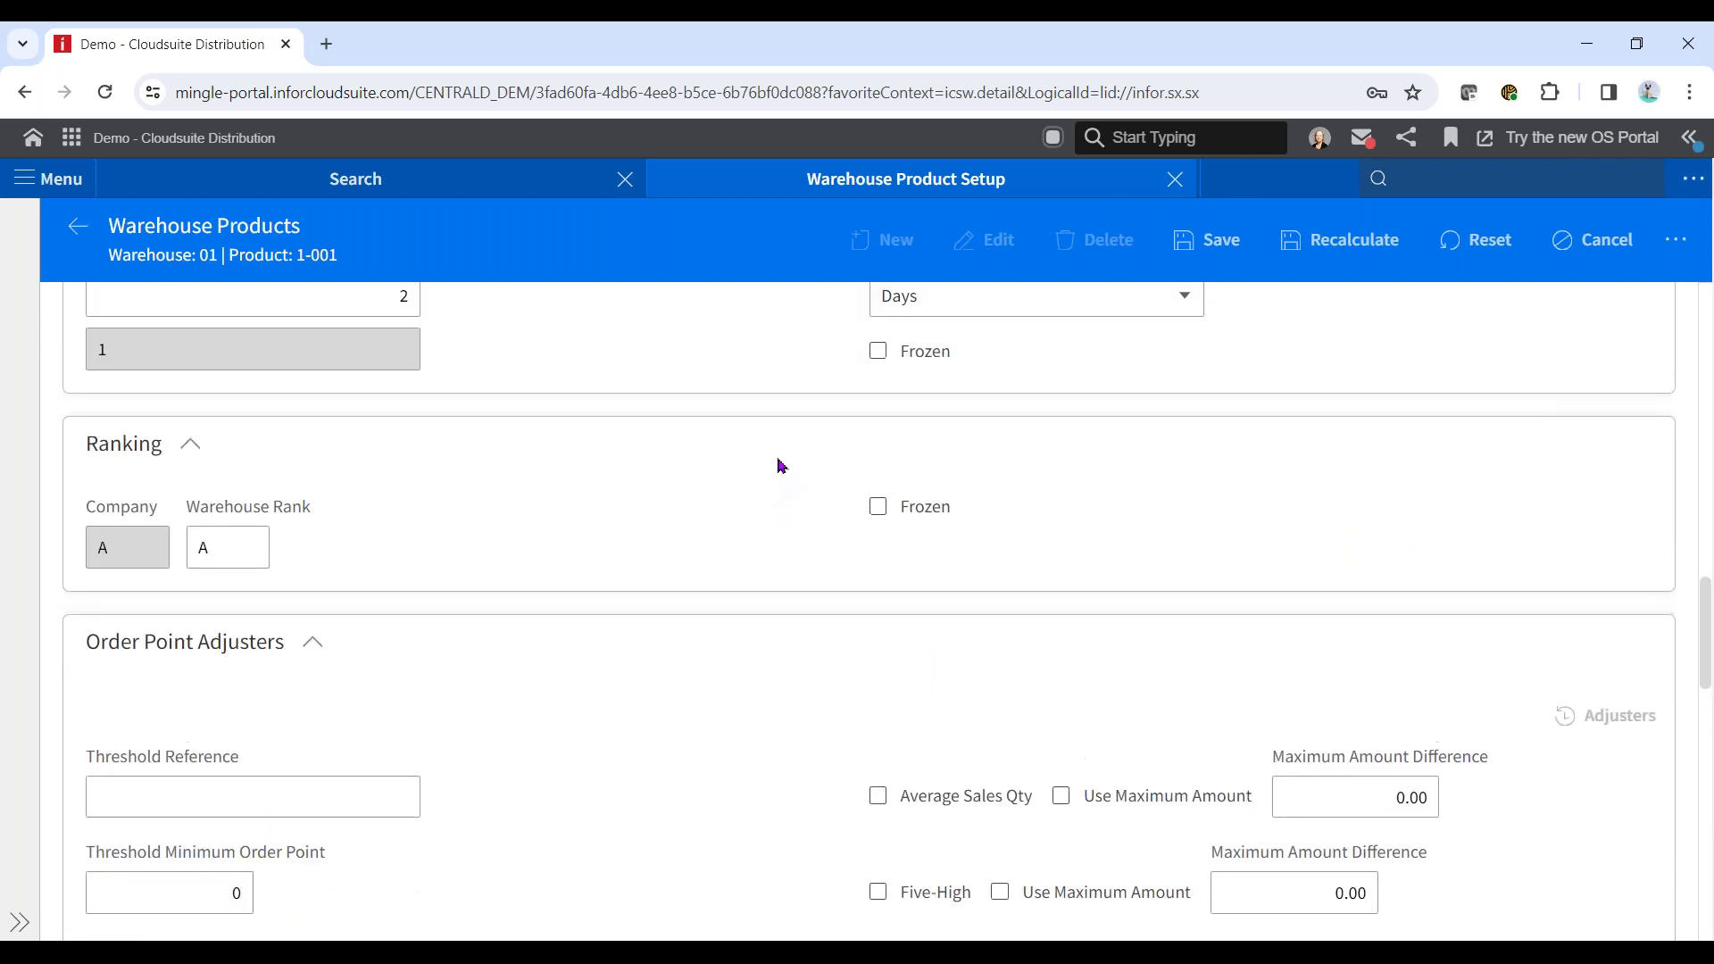
{"action": "scroll", "coordinate": [994, 491], "scroll_direction": "up", "scroll_amount": 8}
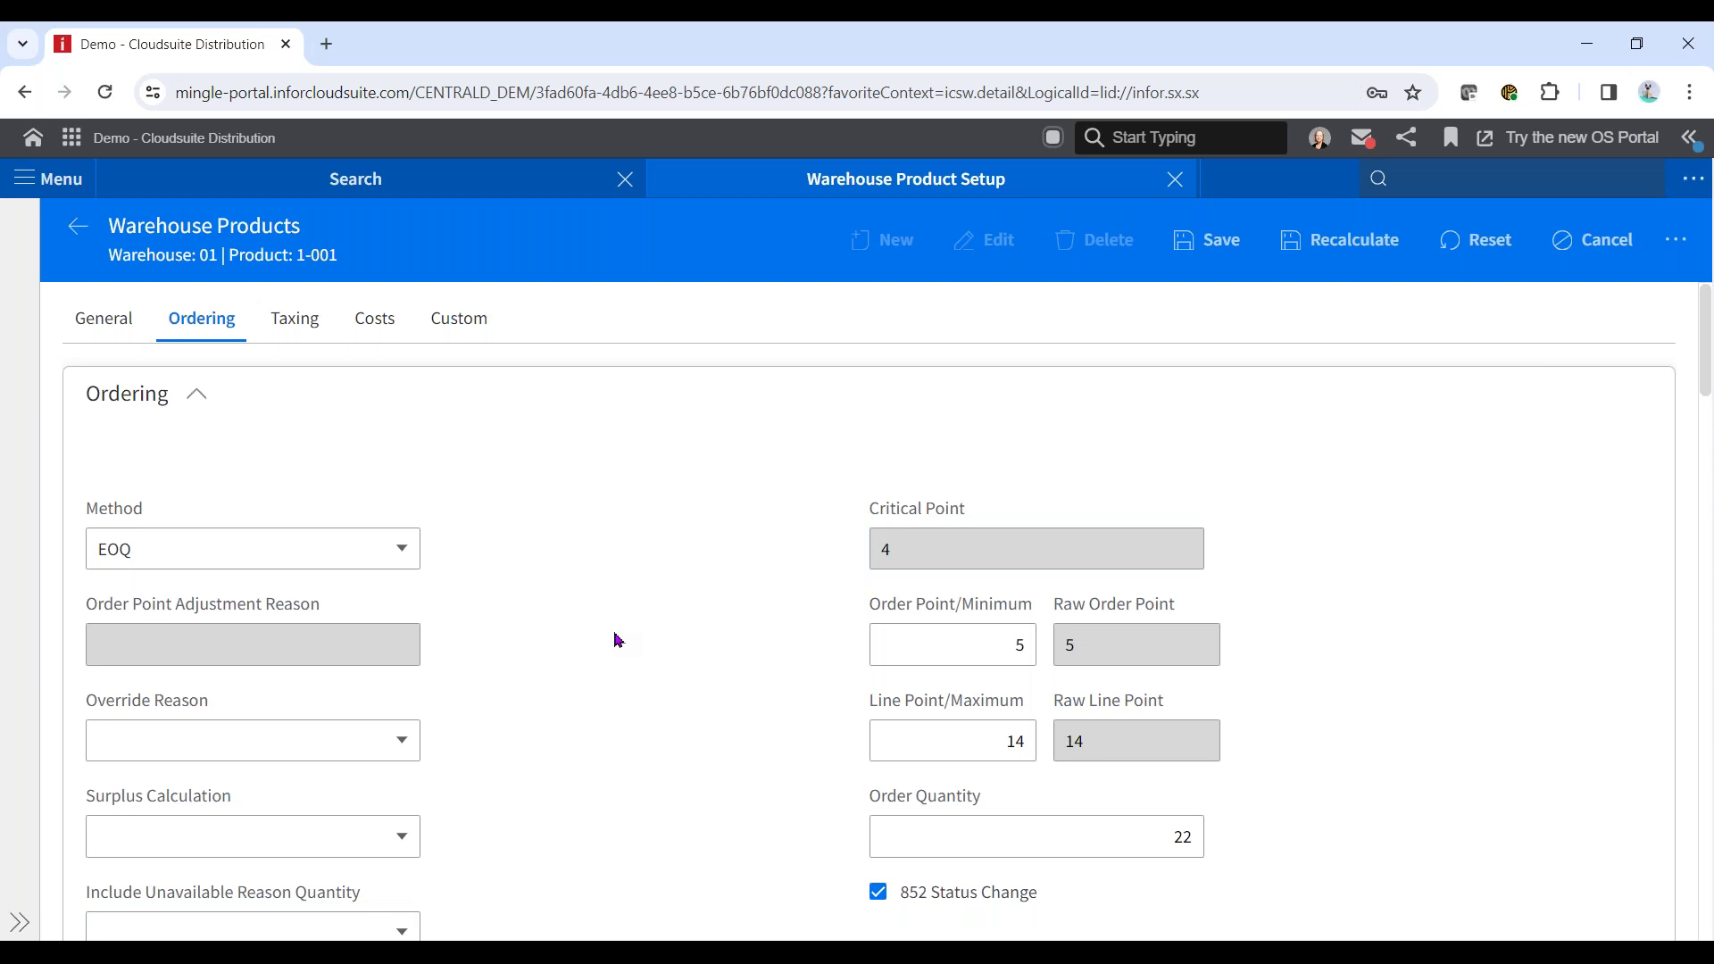
Leave product 1-001's record and switch to the PowerPoint slide show with the EOQ formula.
{"action": "left_click", "coordinate": [79, 227]}
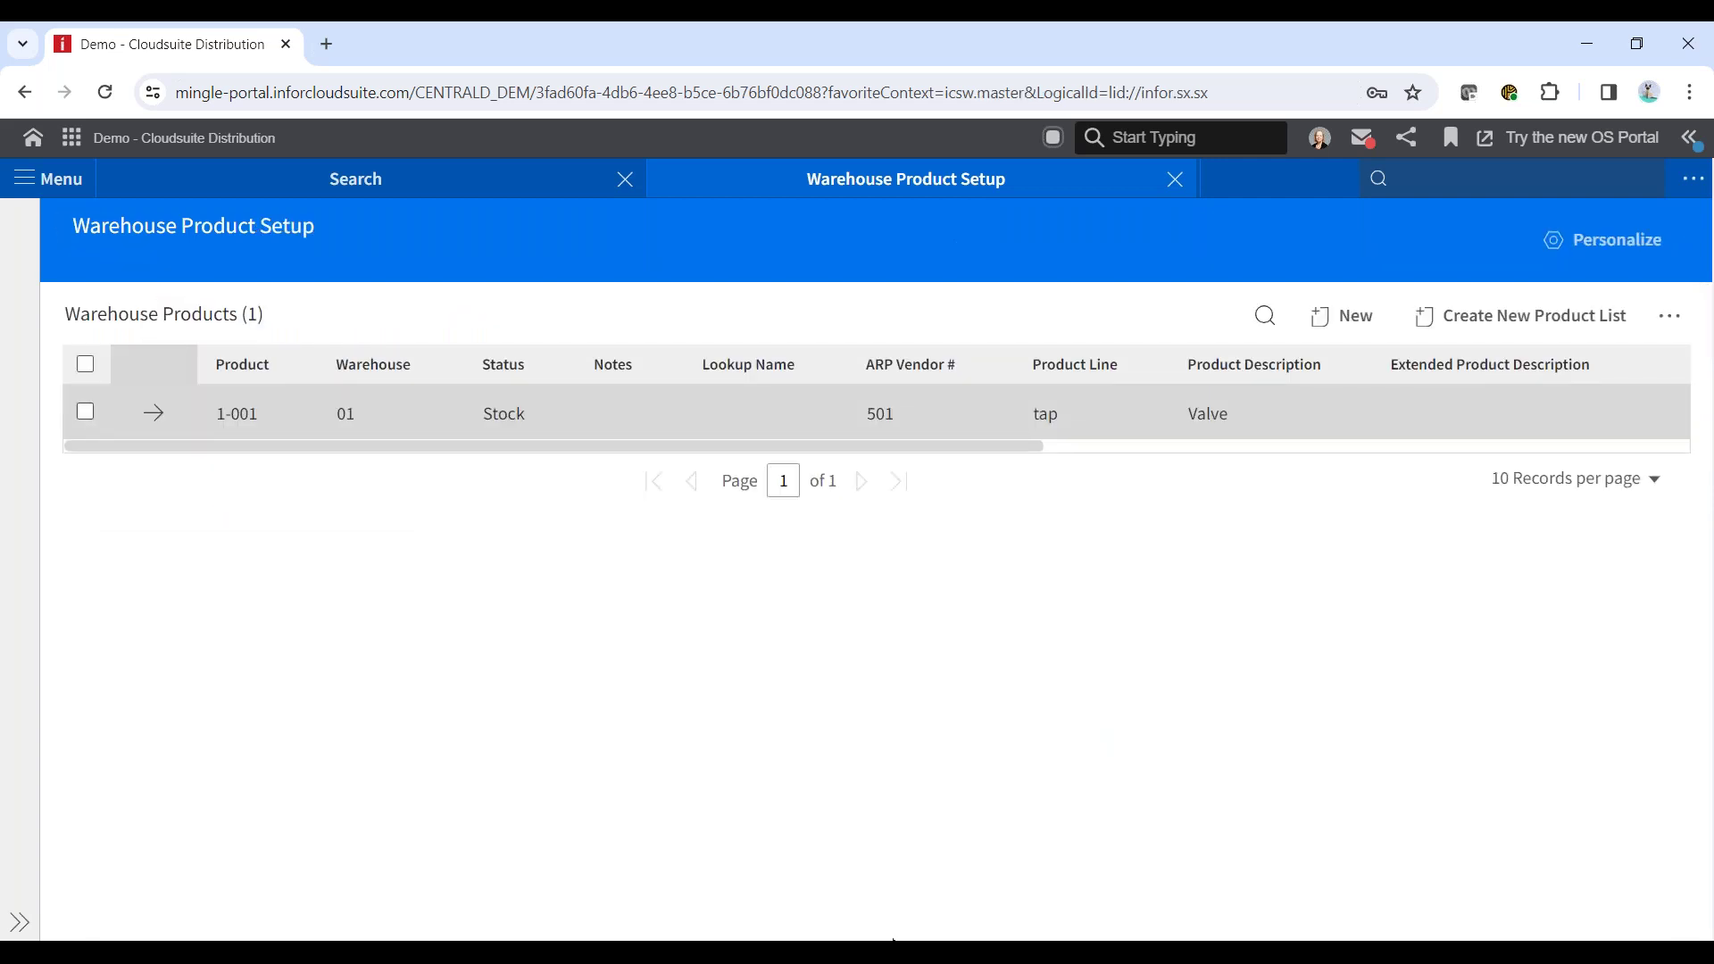
{"action": "mouse_move", "coordinate": [893, 946]}
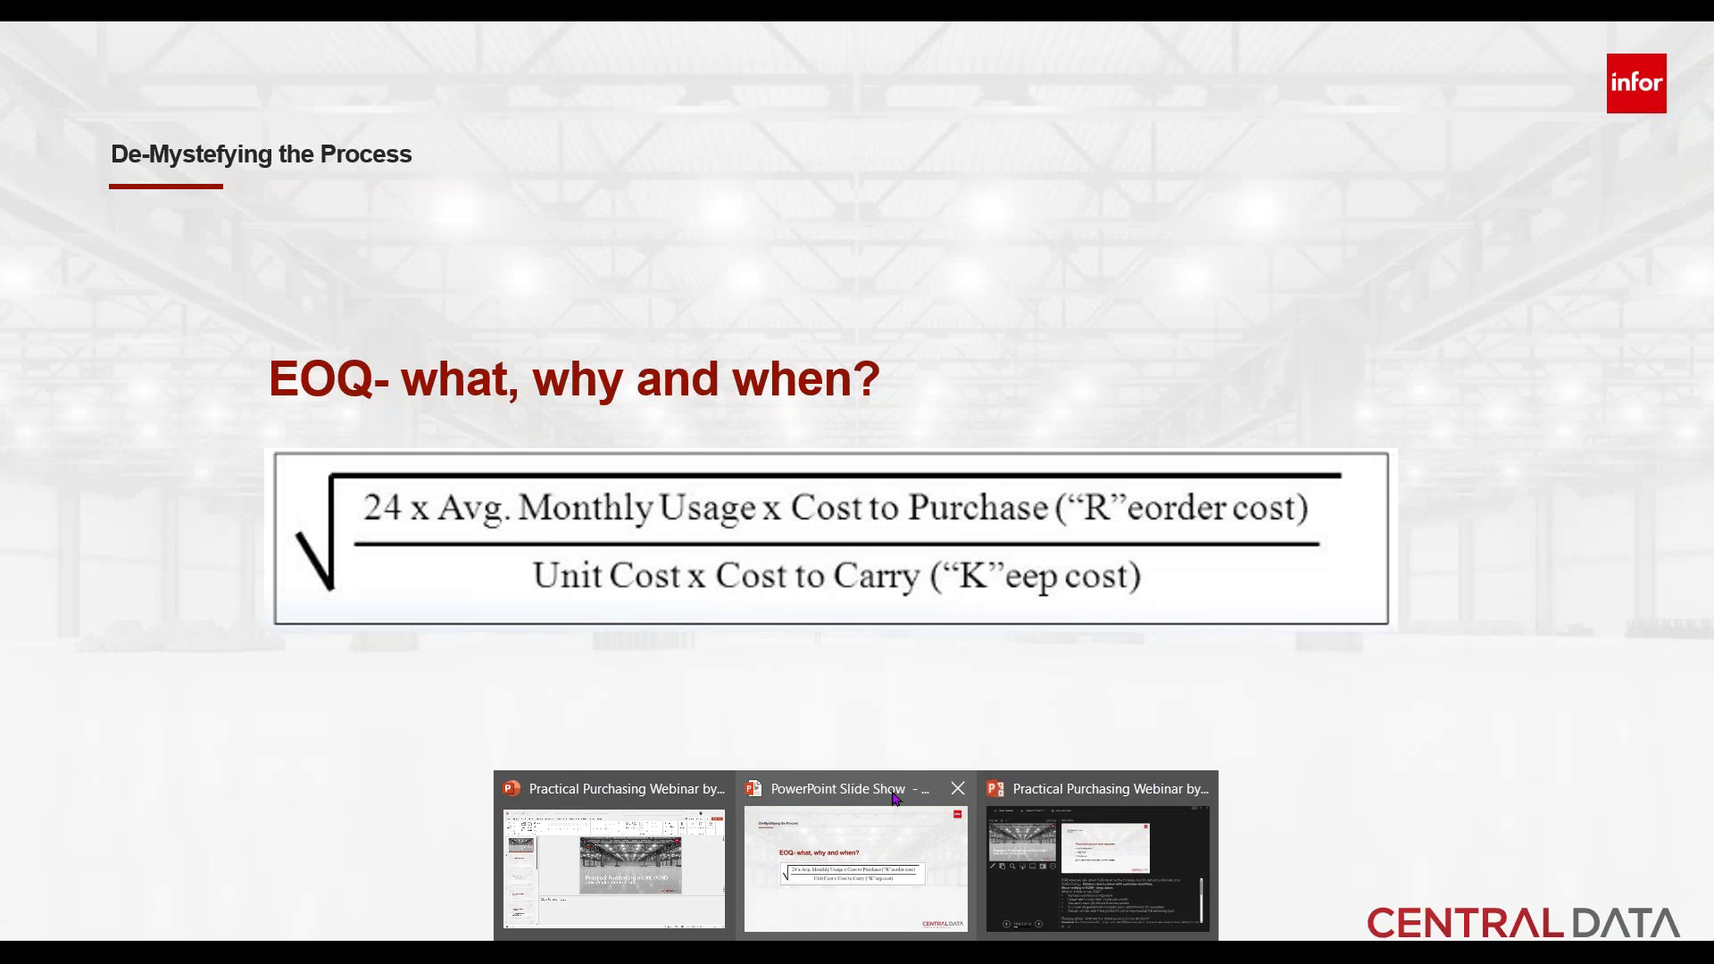
{"action": "left_click", "coordinate": [855, 866]}
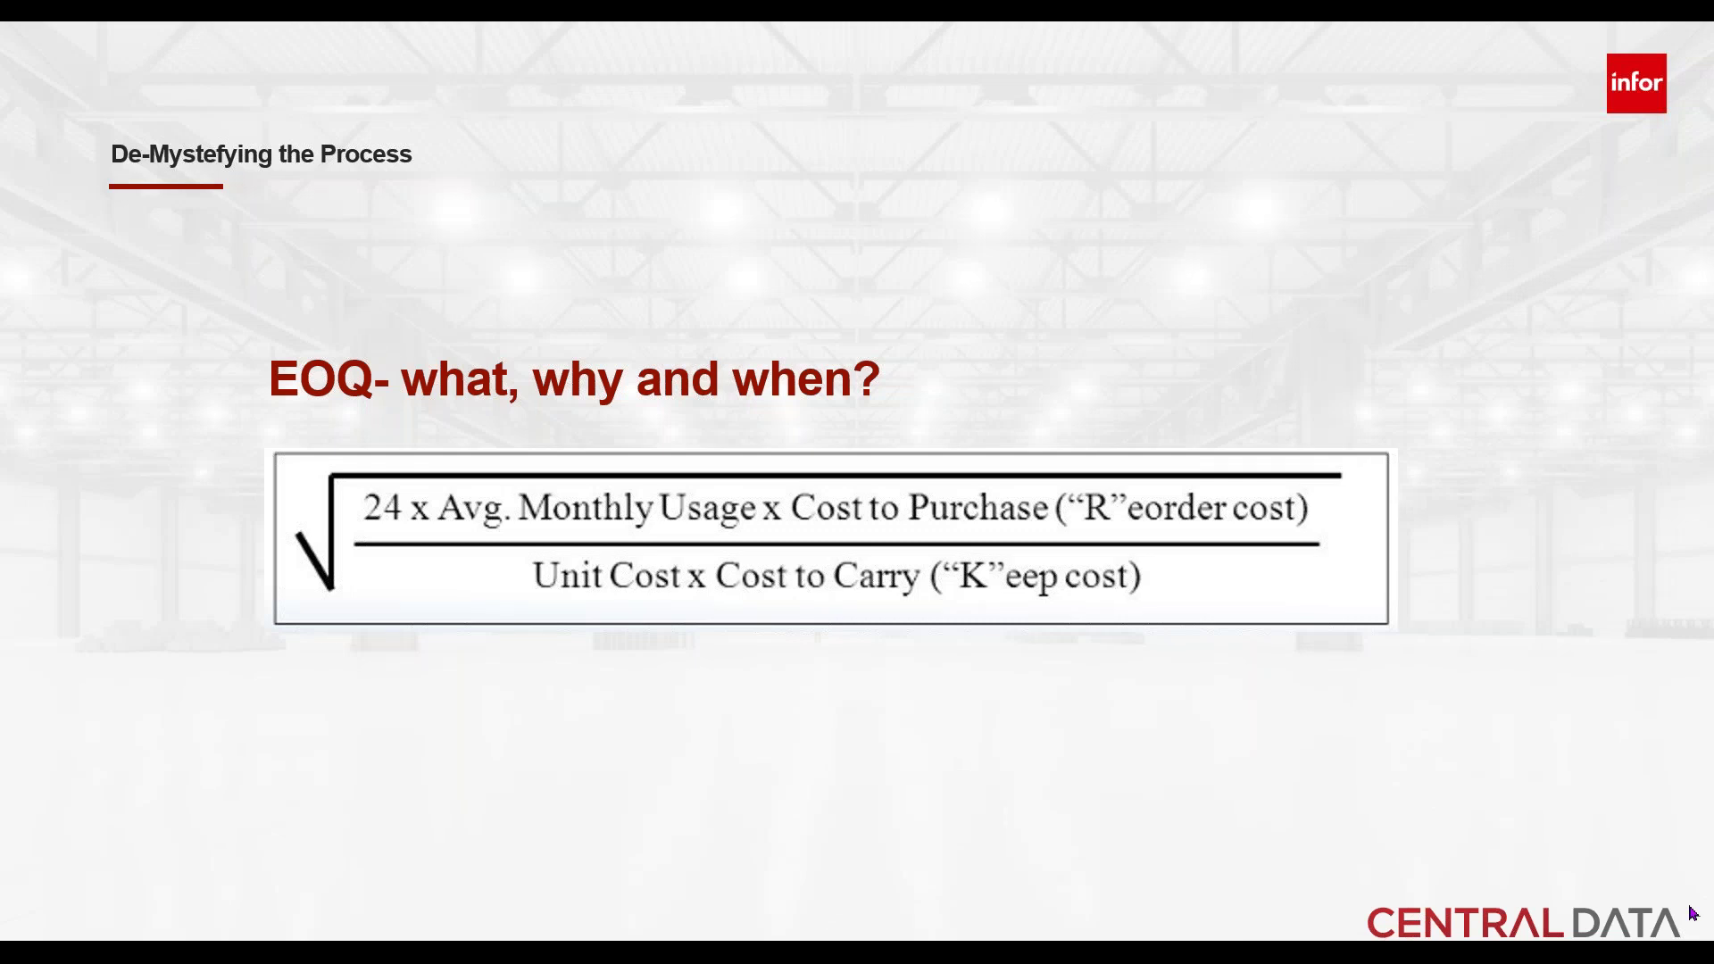
Advance to the slide on the three most important factors, and examine product 1-001's order points, usage, safety allowance and lead time.
{"action": "key", "text": "Right"}
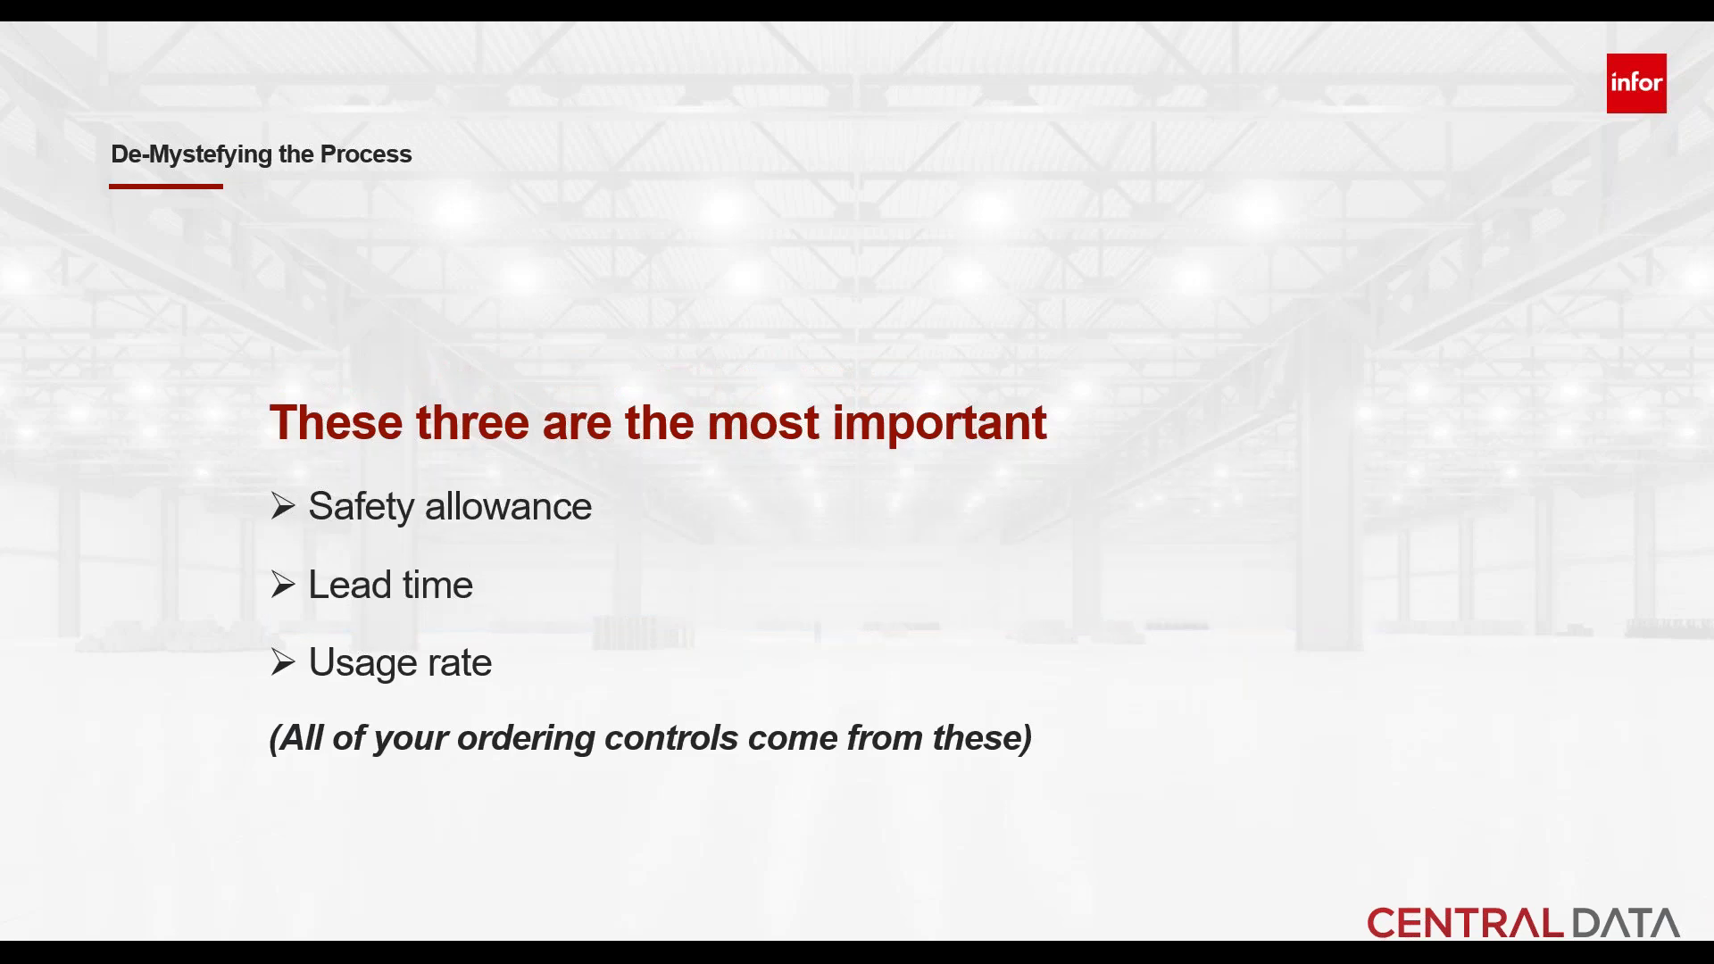
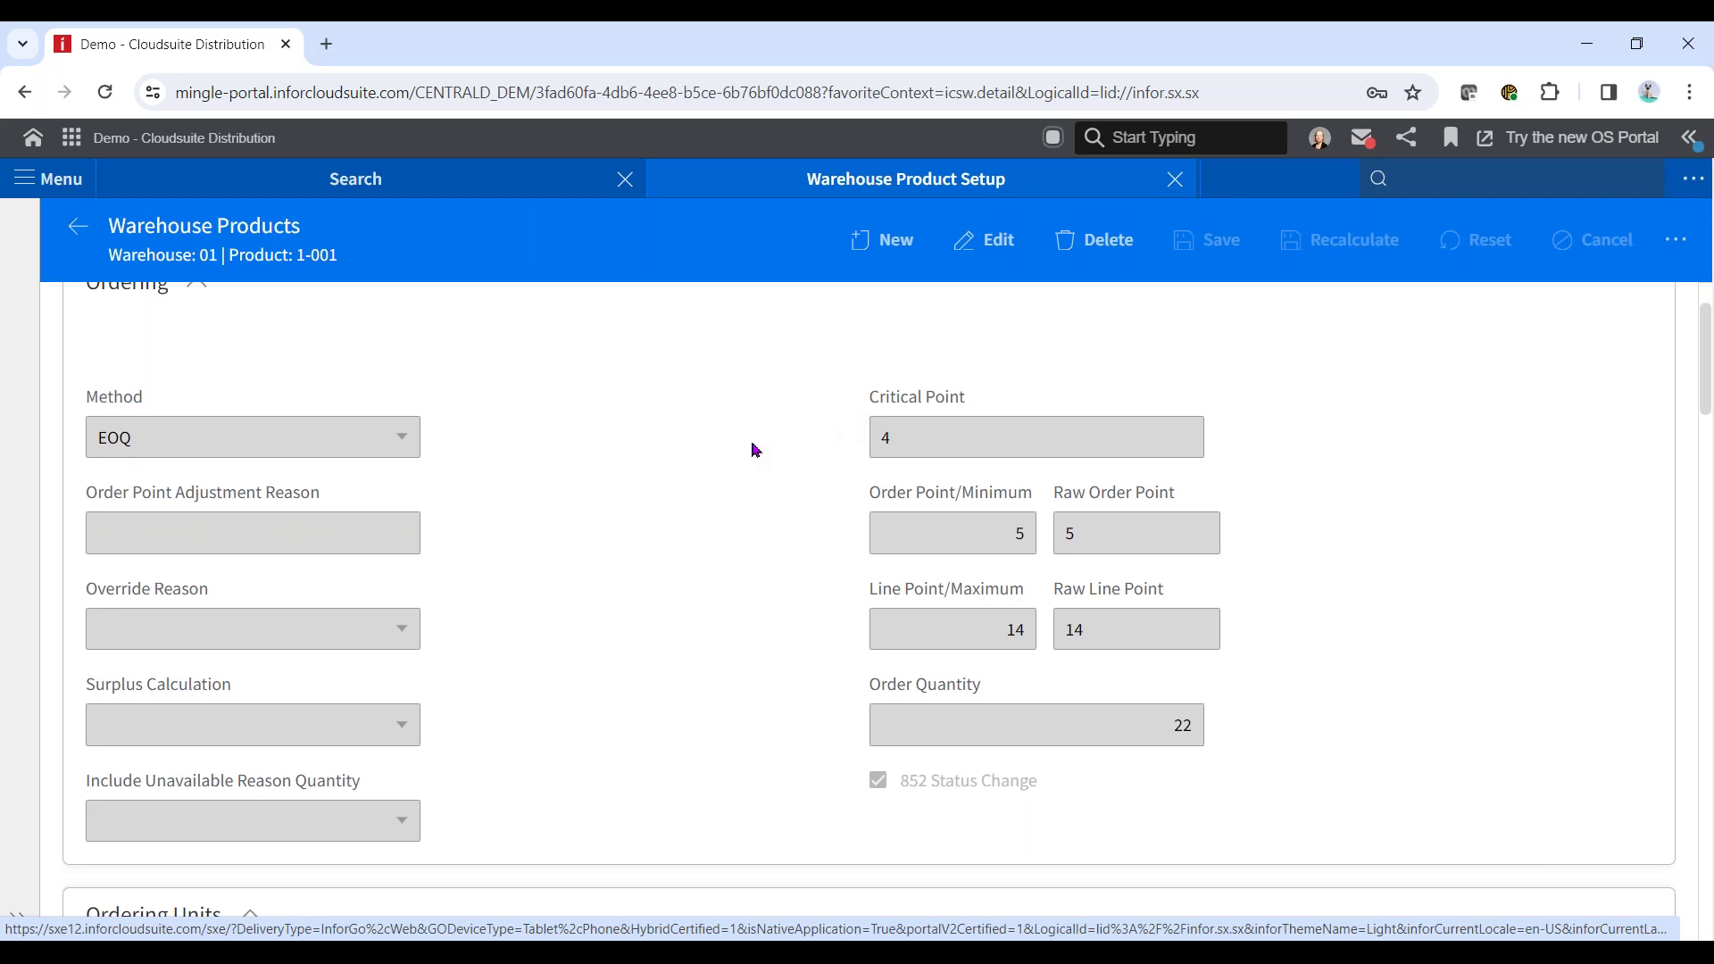
{"action": "scroll", "coordinate": [619, 585], "scroll_direction": "down", "scroll_amount": 4}
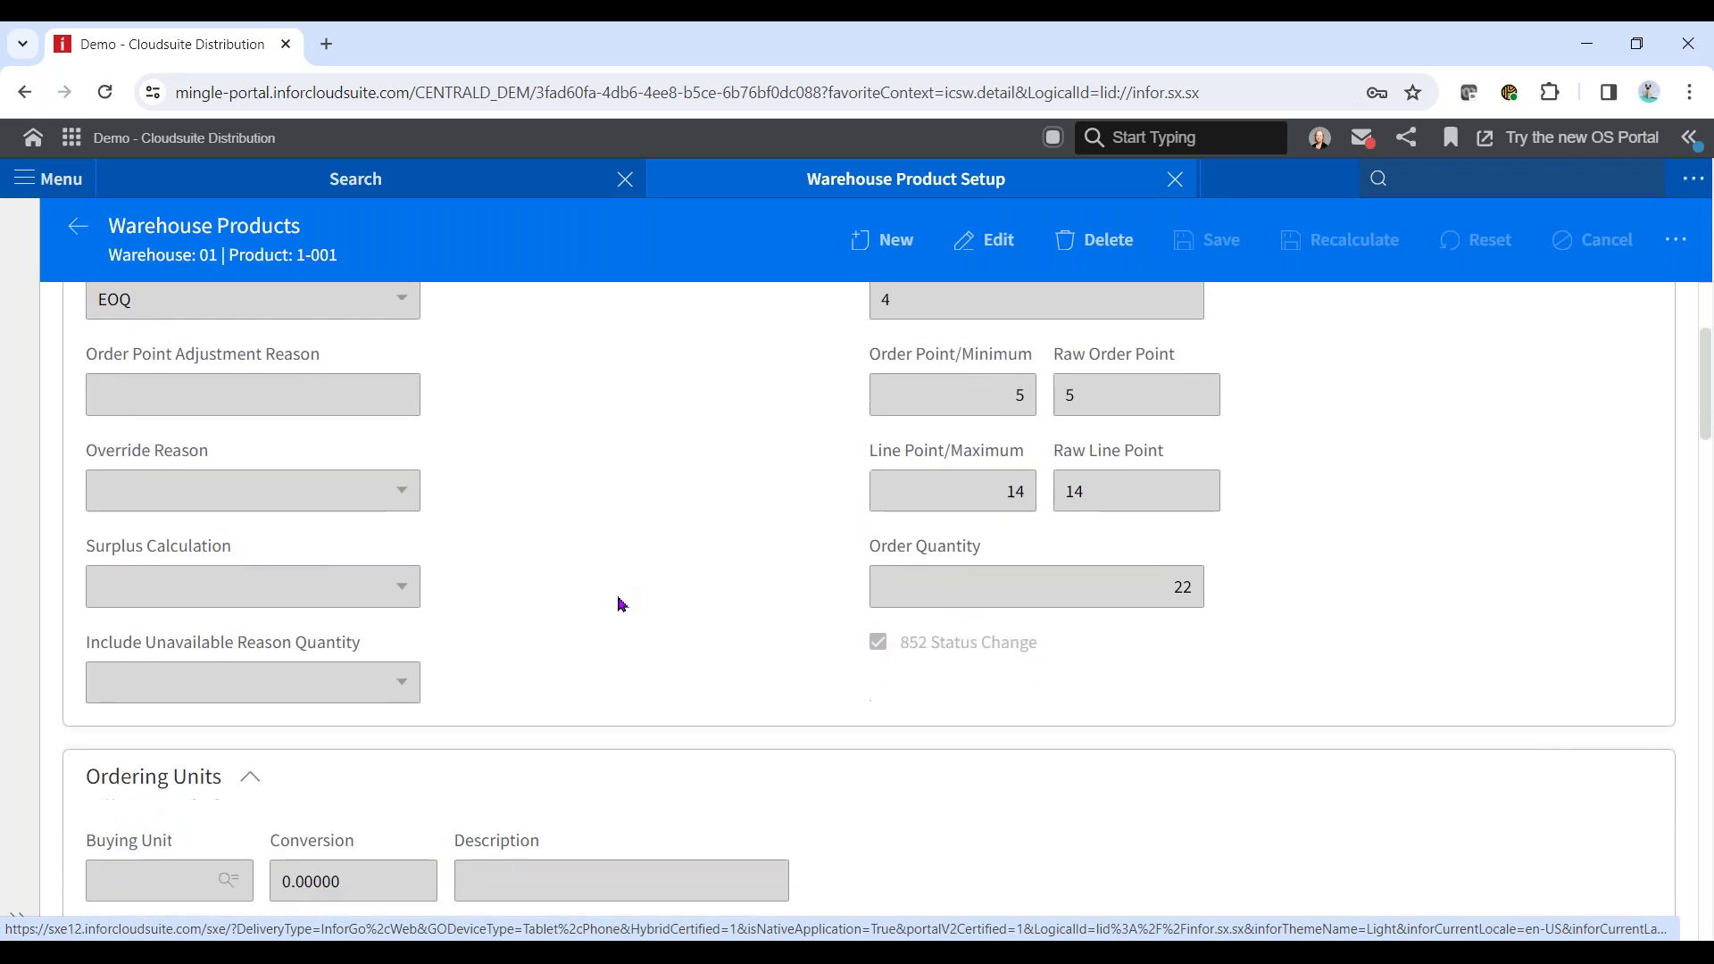
{"action": "scroll", "coordinate": [622, 606], "scroll_direction": "down", "scroll_amount": 6}
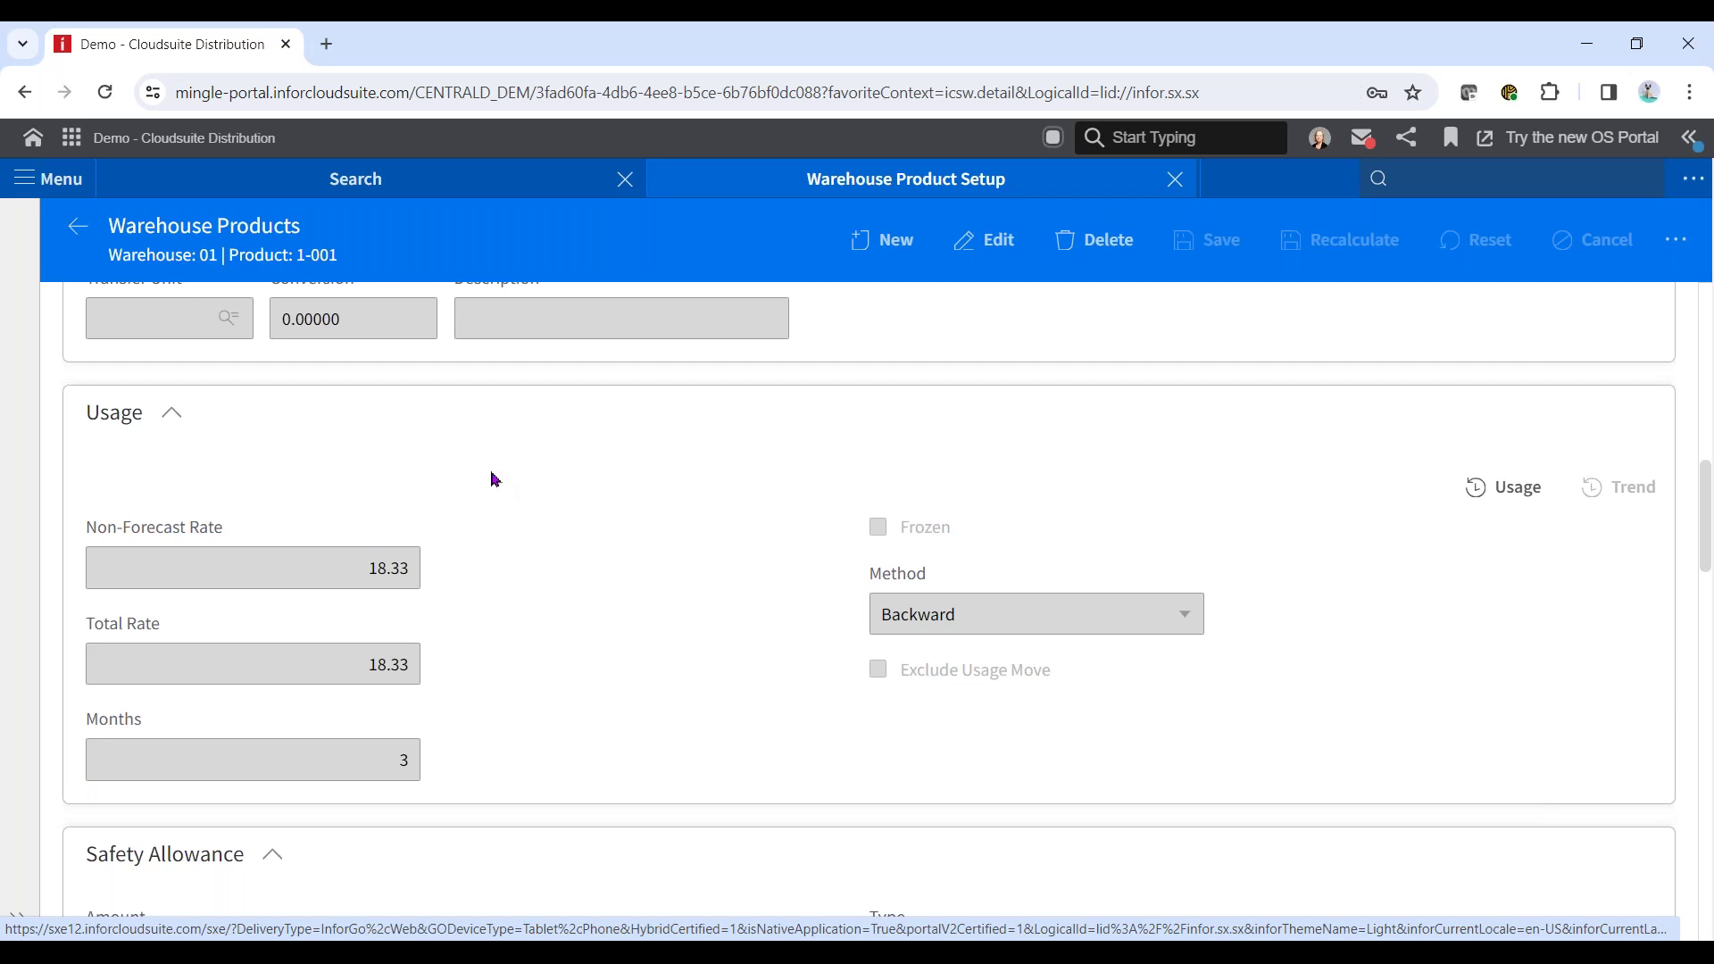
{"action": "scroll", "coordinate": [556, 589], "scroll_direction": "down", "scroll_amount": 3}
{"action": "scroll", "coordinate": [556, 601], "scroll_direction": "down", "scroll_amount": 8}
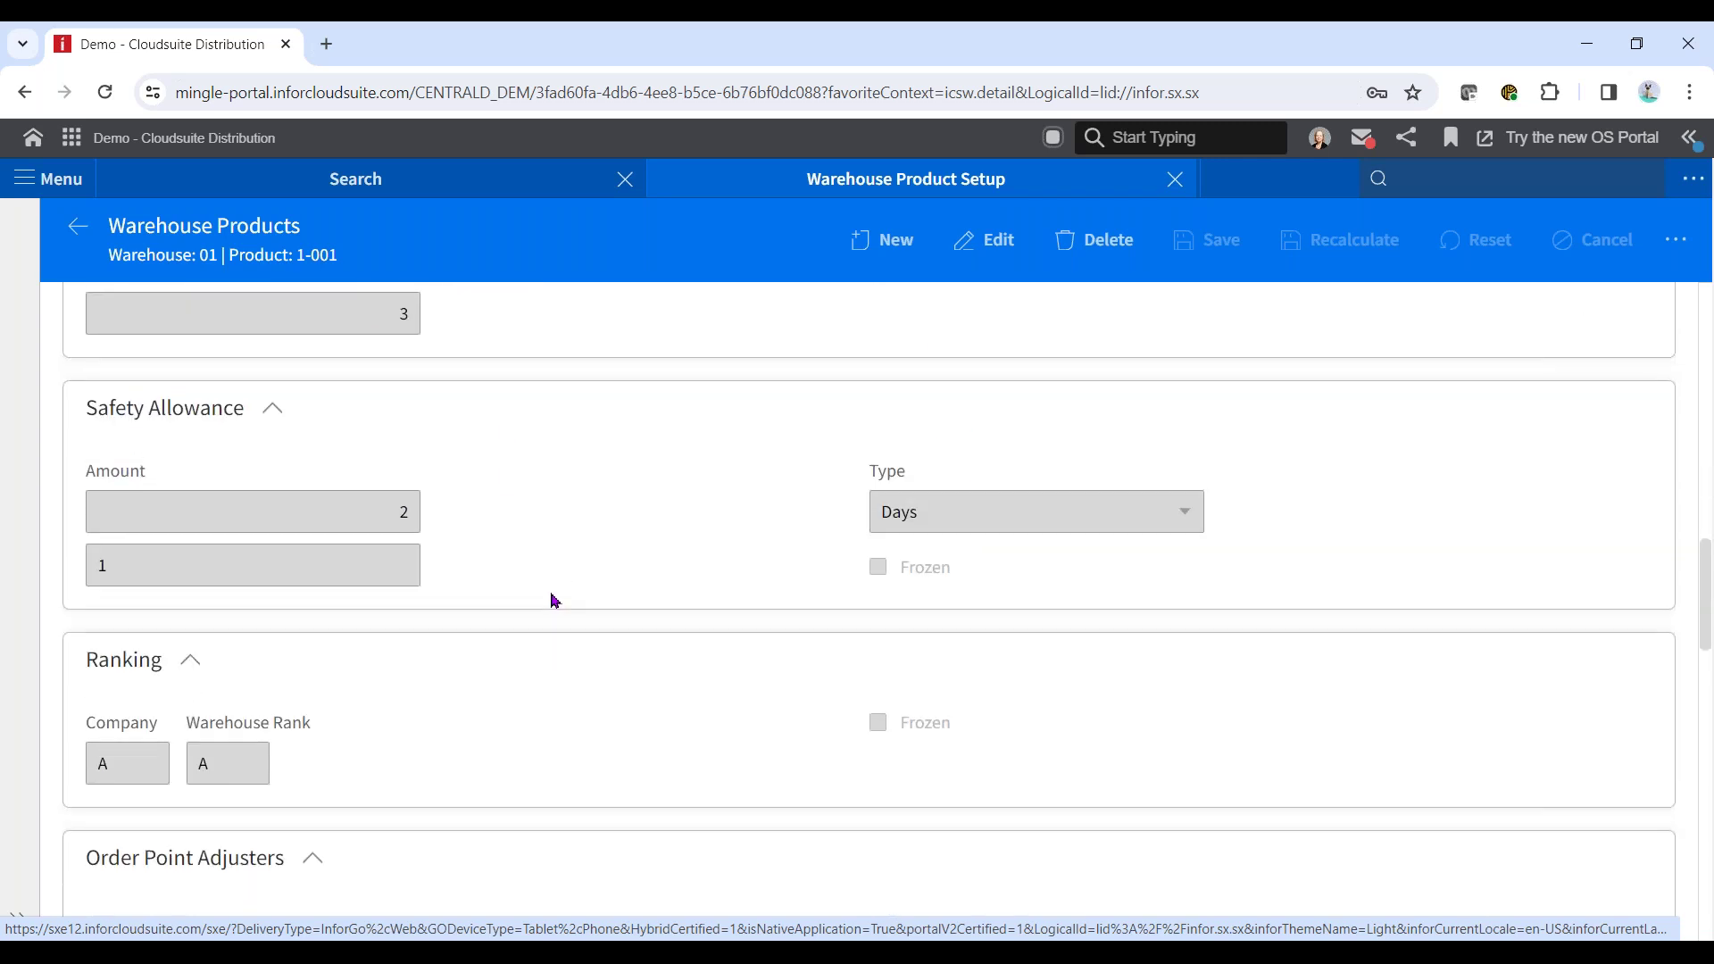
{"action": "scroll", "coordinate": [555, 601], "scroll_direction": "down", "scroll_amount": 3}
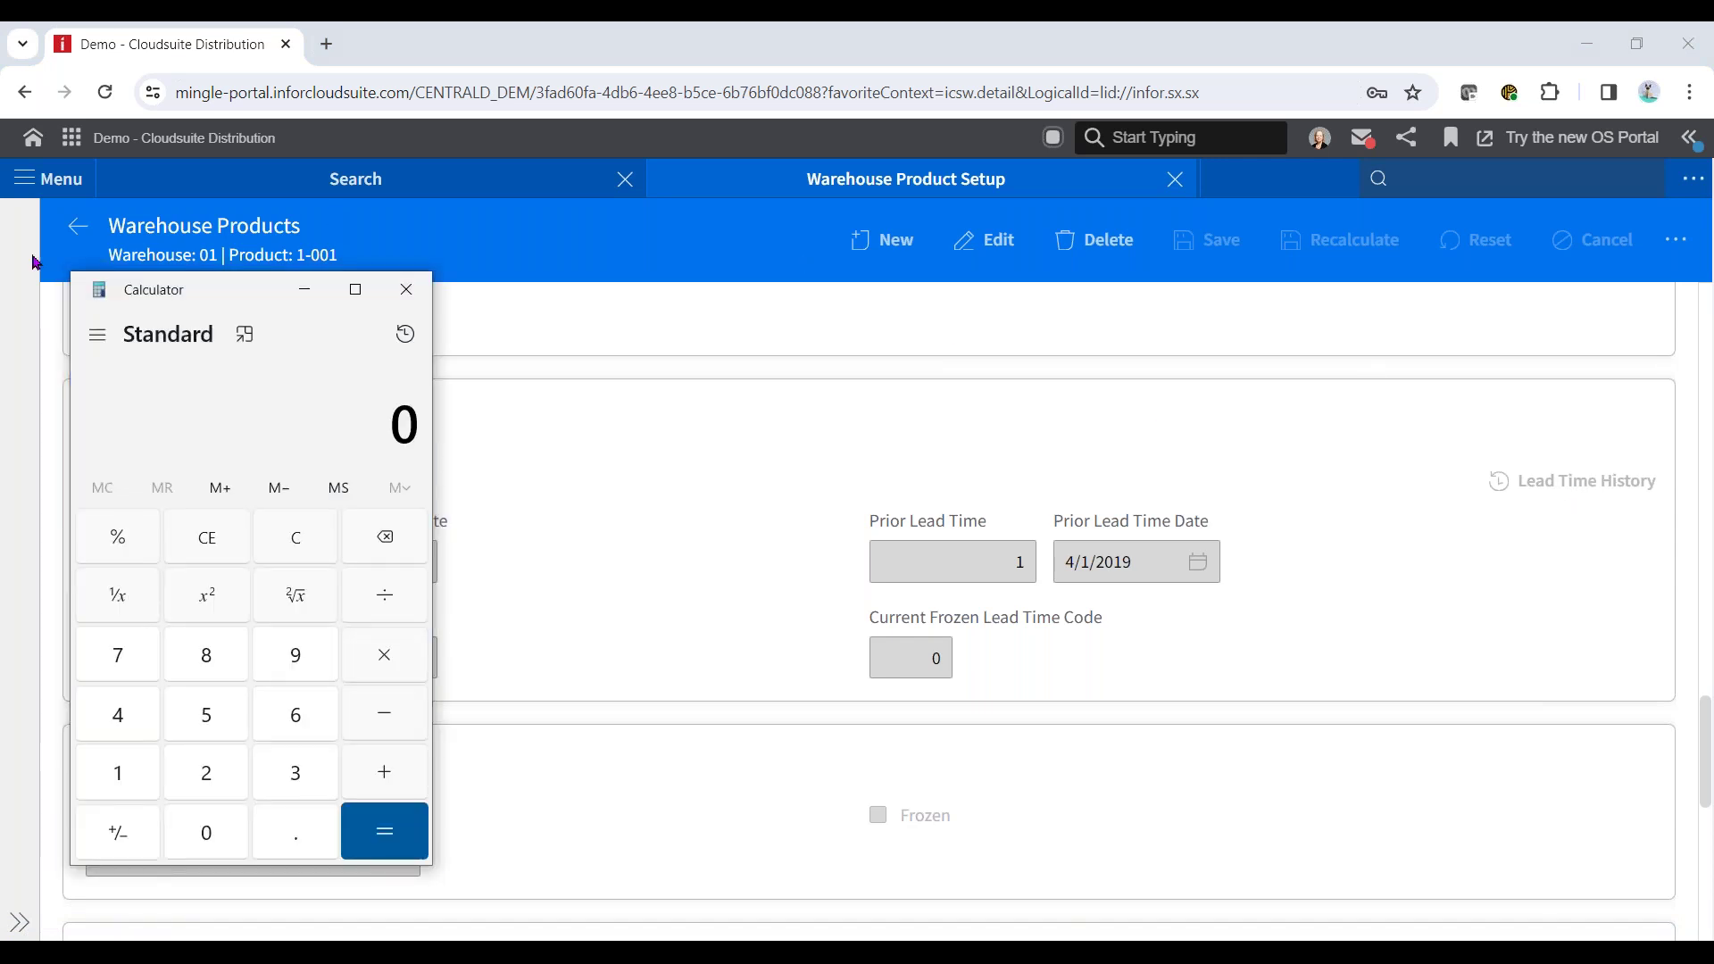
Move the Calculator clear of product 1-001's lead time fields and divide the average lead time of 6 by 28 days.
{"action": "left_click_drag", "start_coordinate": [227, 290], "coordinate": [1196, 260]}
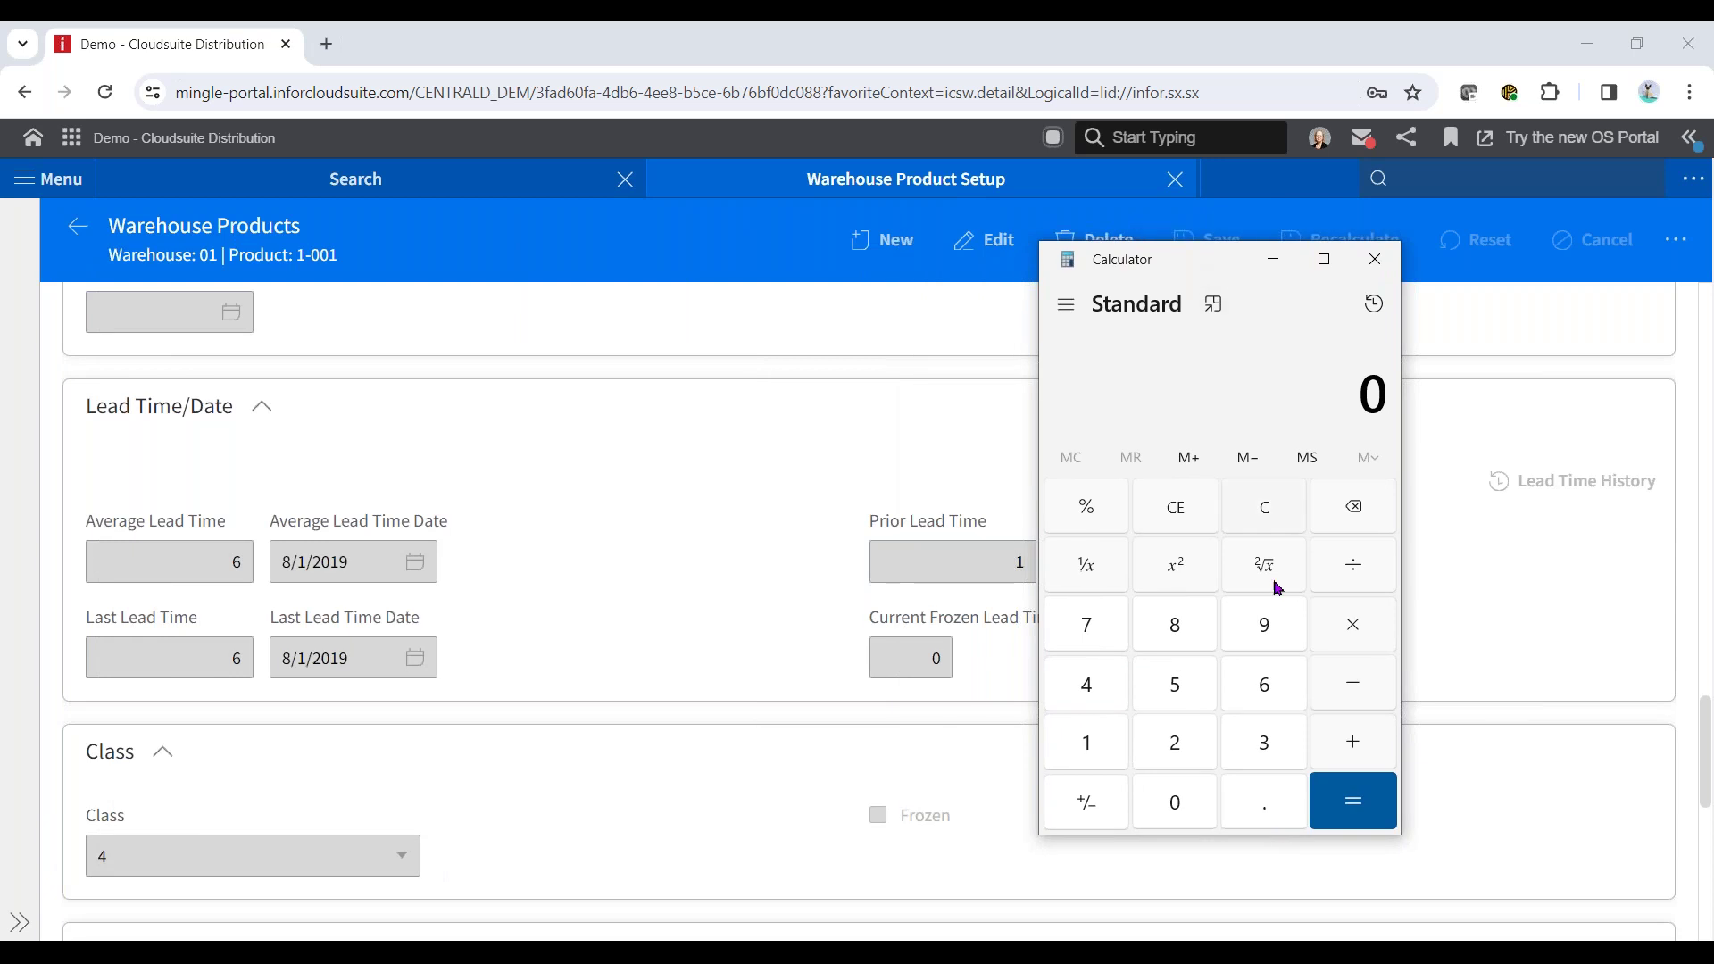
{"action": "left_click", "coordinate": [1267, 684]}
{"action": "left_click", "coordinate": [1366, 570]}
{"action": "left_click", "coordinate": [1183, 745]}
{"action": "left_click", "coordinate": [1180, 628]}
{"action": "left_click", "coordinate": [1377, 807]}
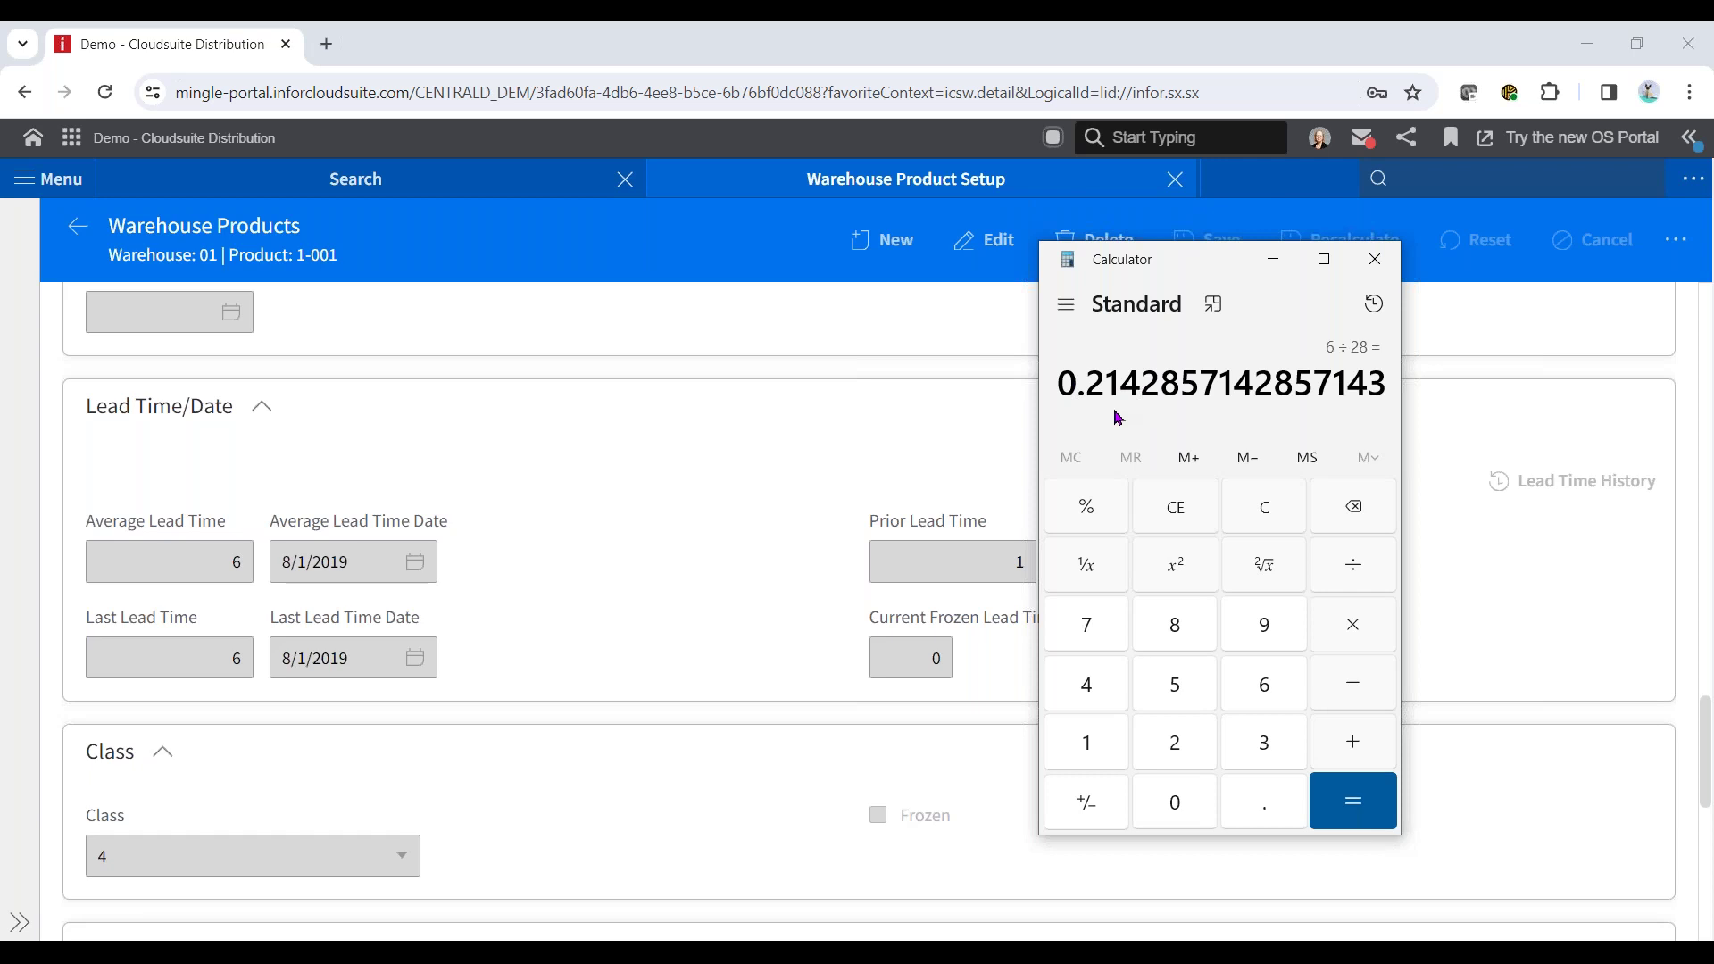
Multiply the lead time fraction by product 1-001's monthly usage rate of 18.33.
{"action": "left_click", "coordinate": [1357, 625]}
{"action": "left_click", "coordinate": [1083, 743]}
{"action": "left_click", "coordinate": [1165, 610]}
{"action": "left_click", "coordinate": [1255, 814]}
{"action": "left_click", "coordinate": [1267, 684]}
{"action": "left_click", "coordinate": [1268, 684]}
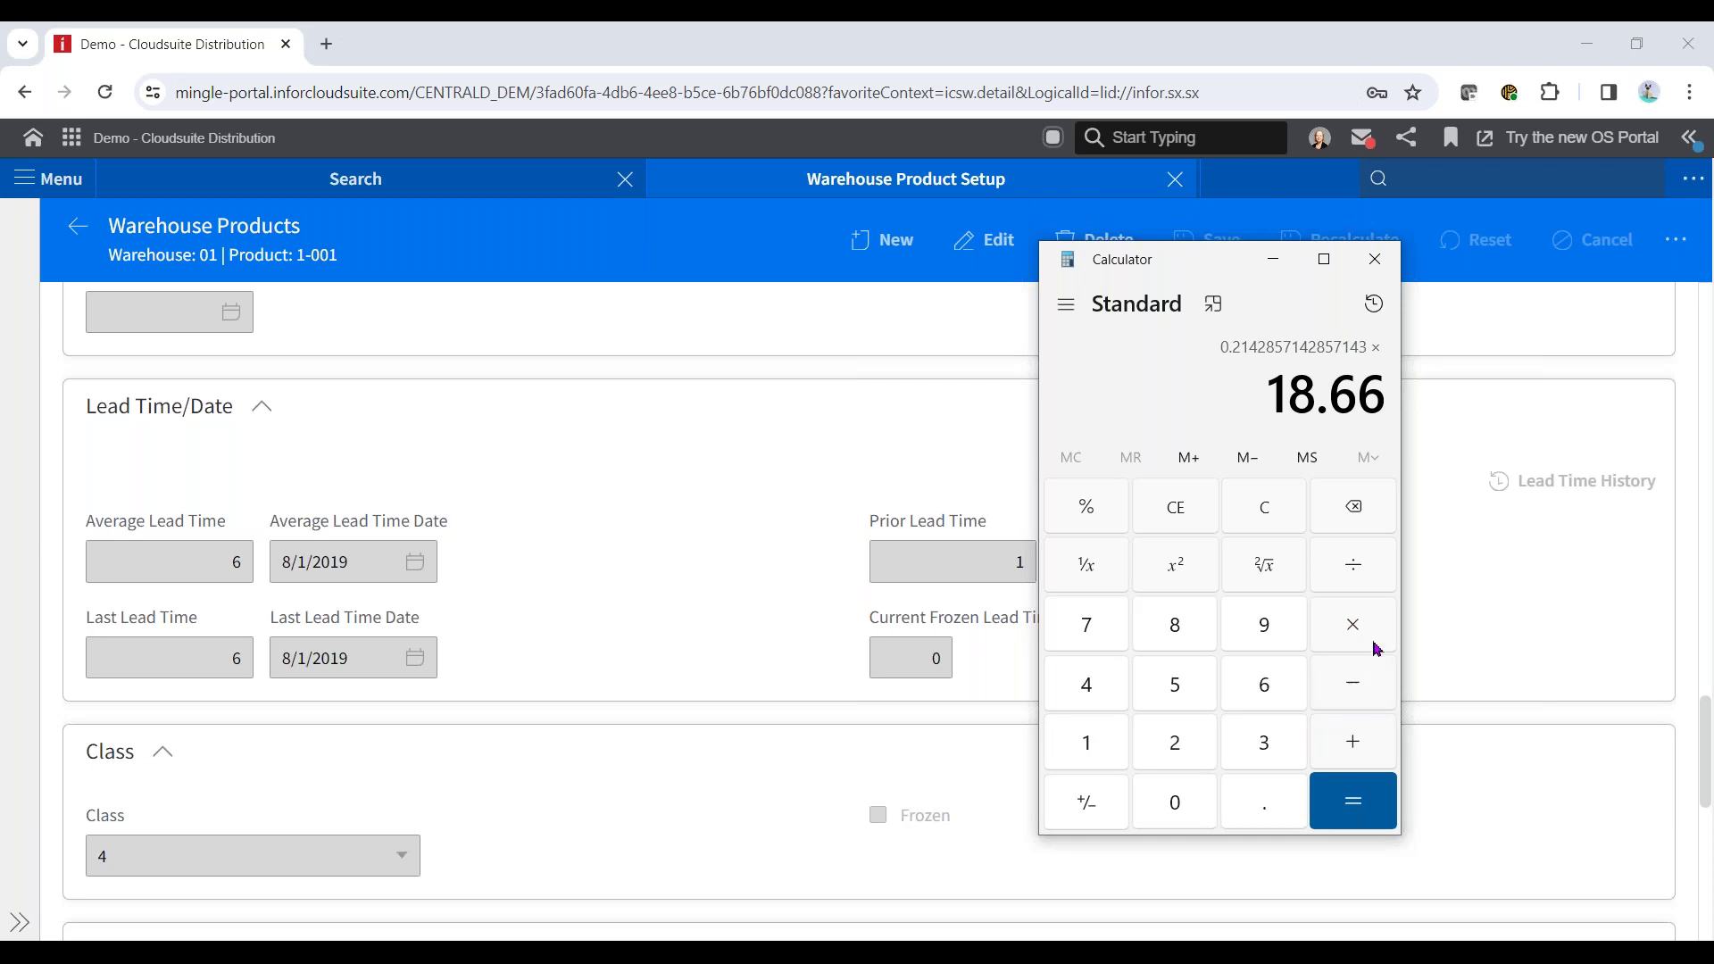
{"action": "left_click", "coordinate": [1356, 506]}
{"action": "left_click", "coordinate": [1357, 507]}
{"action": "left_click", "coordinate": [1264, 743]}
{"action": "left_click", "coordinate": [1265, 743]}
{"action": "left_click", "coordinate": [1375, 814]}
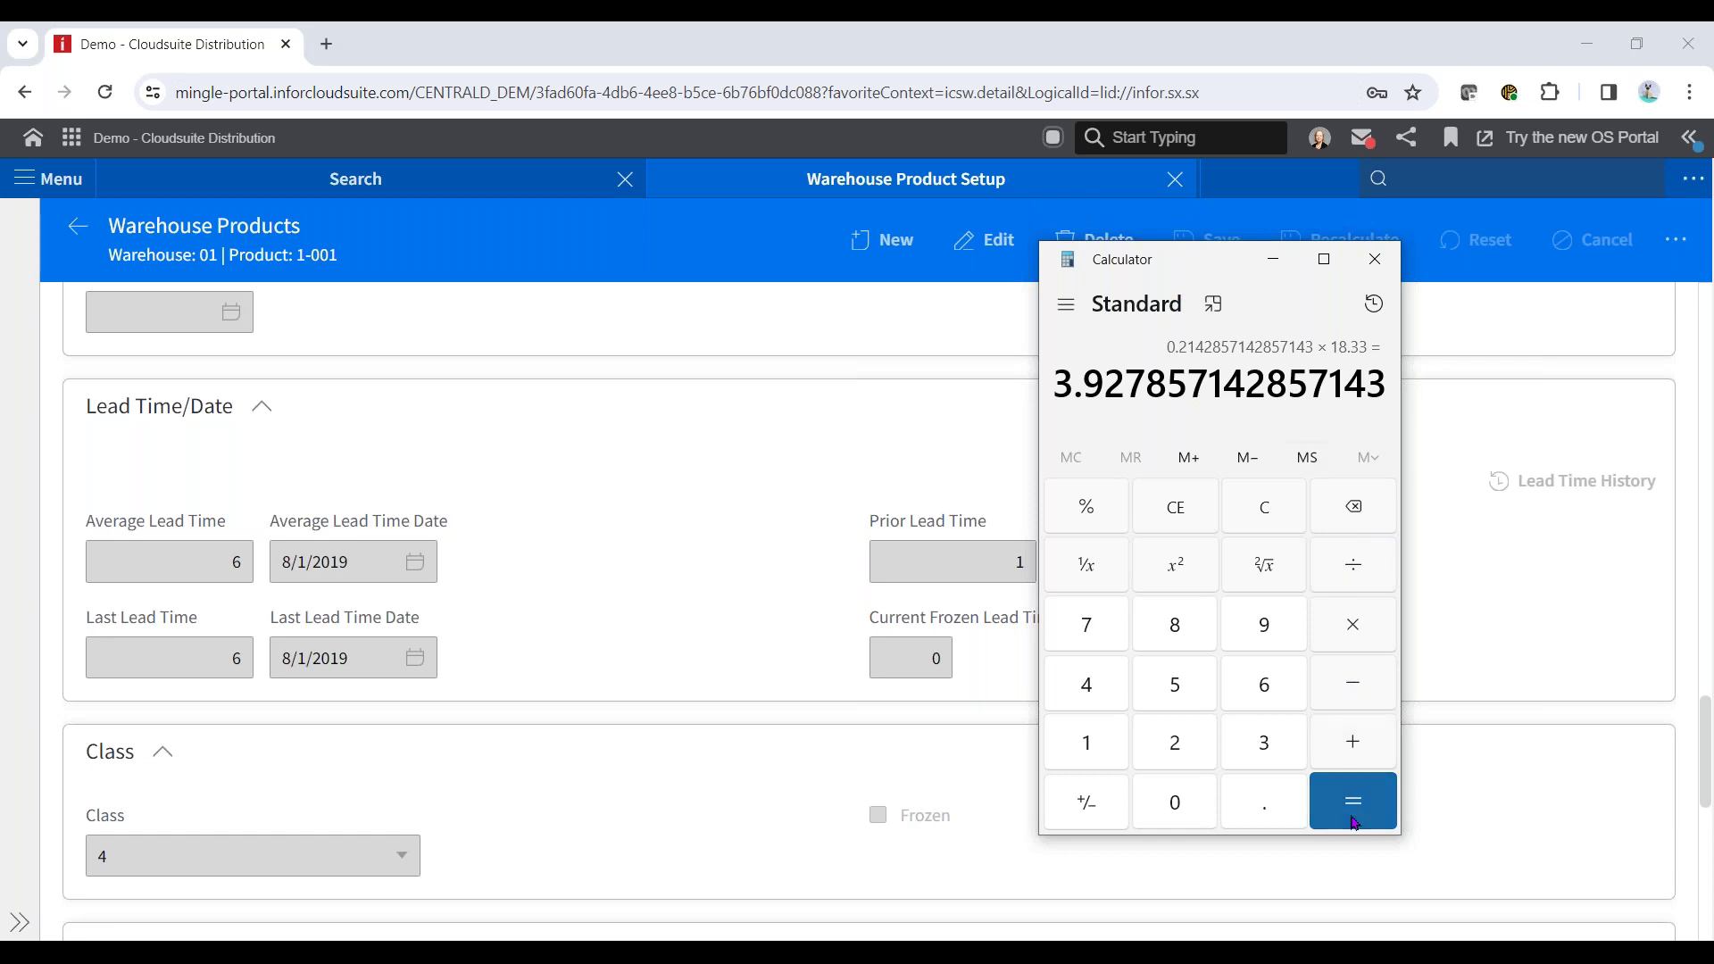
Look up product 1-001's safety allowance and add its 1 unit to the calculated lead time usage.
{"action": "scroll", "coordinate": [594, 665], "scroll_direction": "down", "scroll_amount": 5}
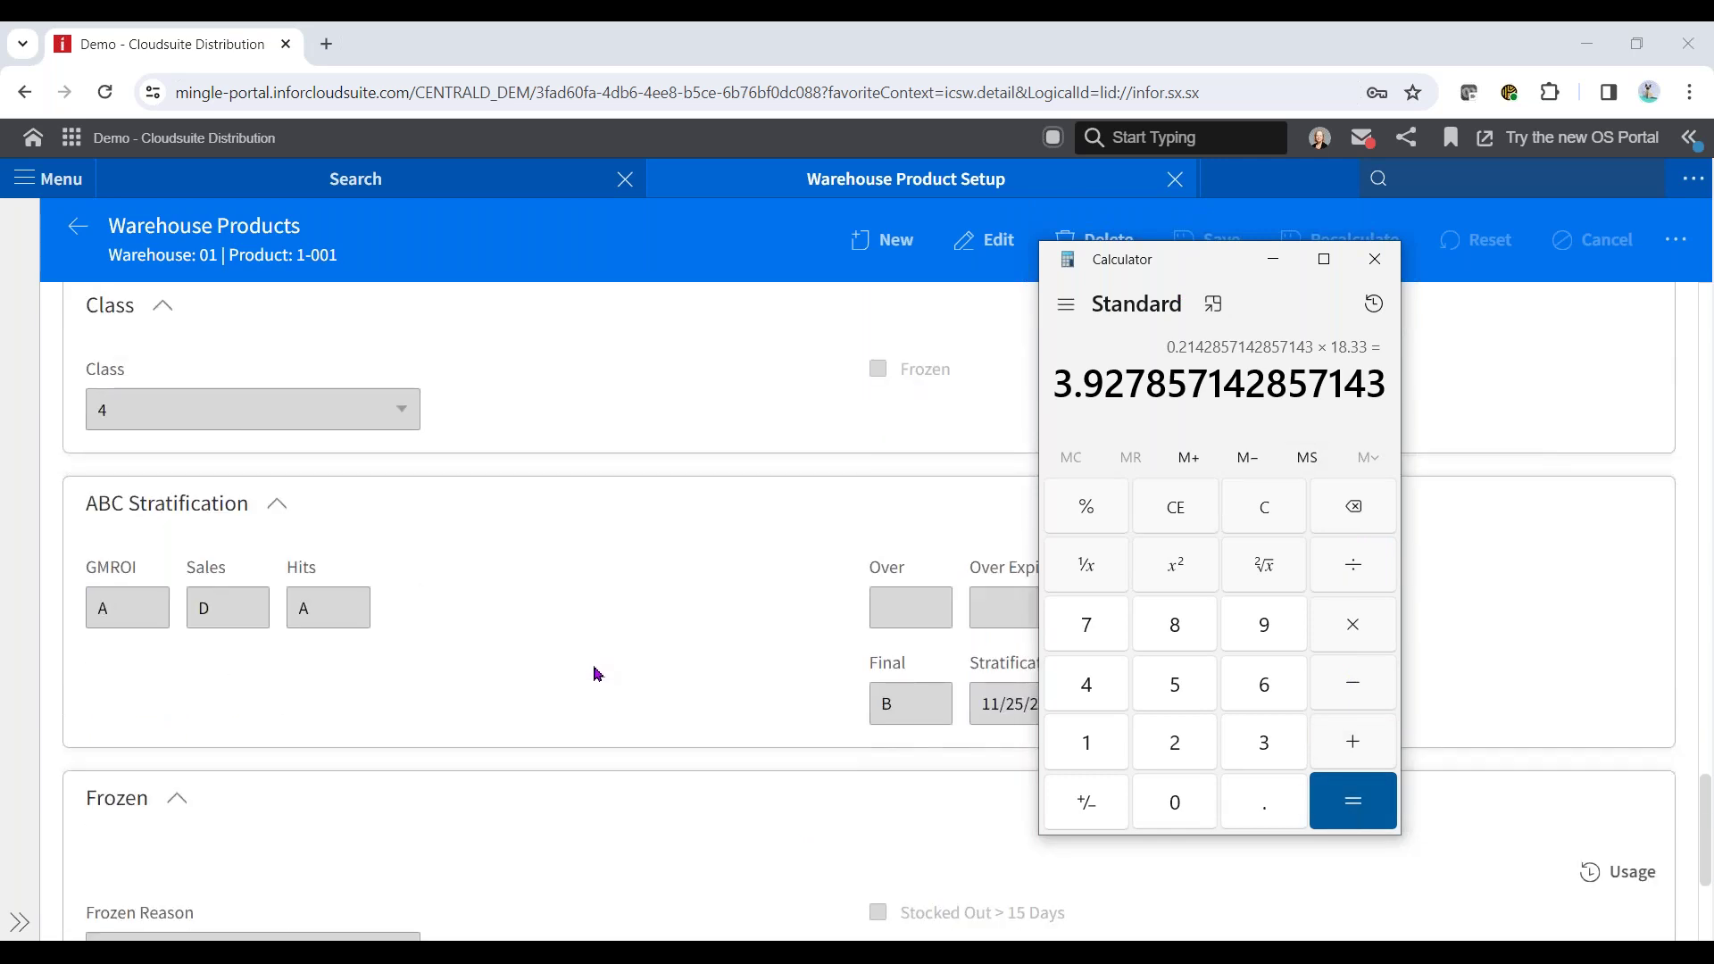
{"action": "scroll", "coordinate": [599, 674], "scroll_direction": "down", "scroll_amount": 3}
{"action": "scroll", "coordinate": [598, 674], "scroll_direction": "up", "scroll_amount": 4}
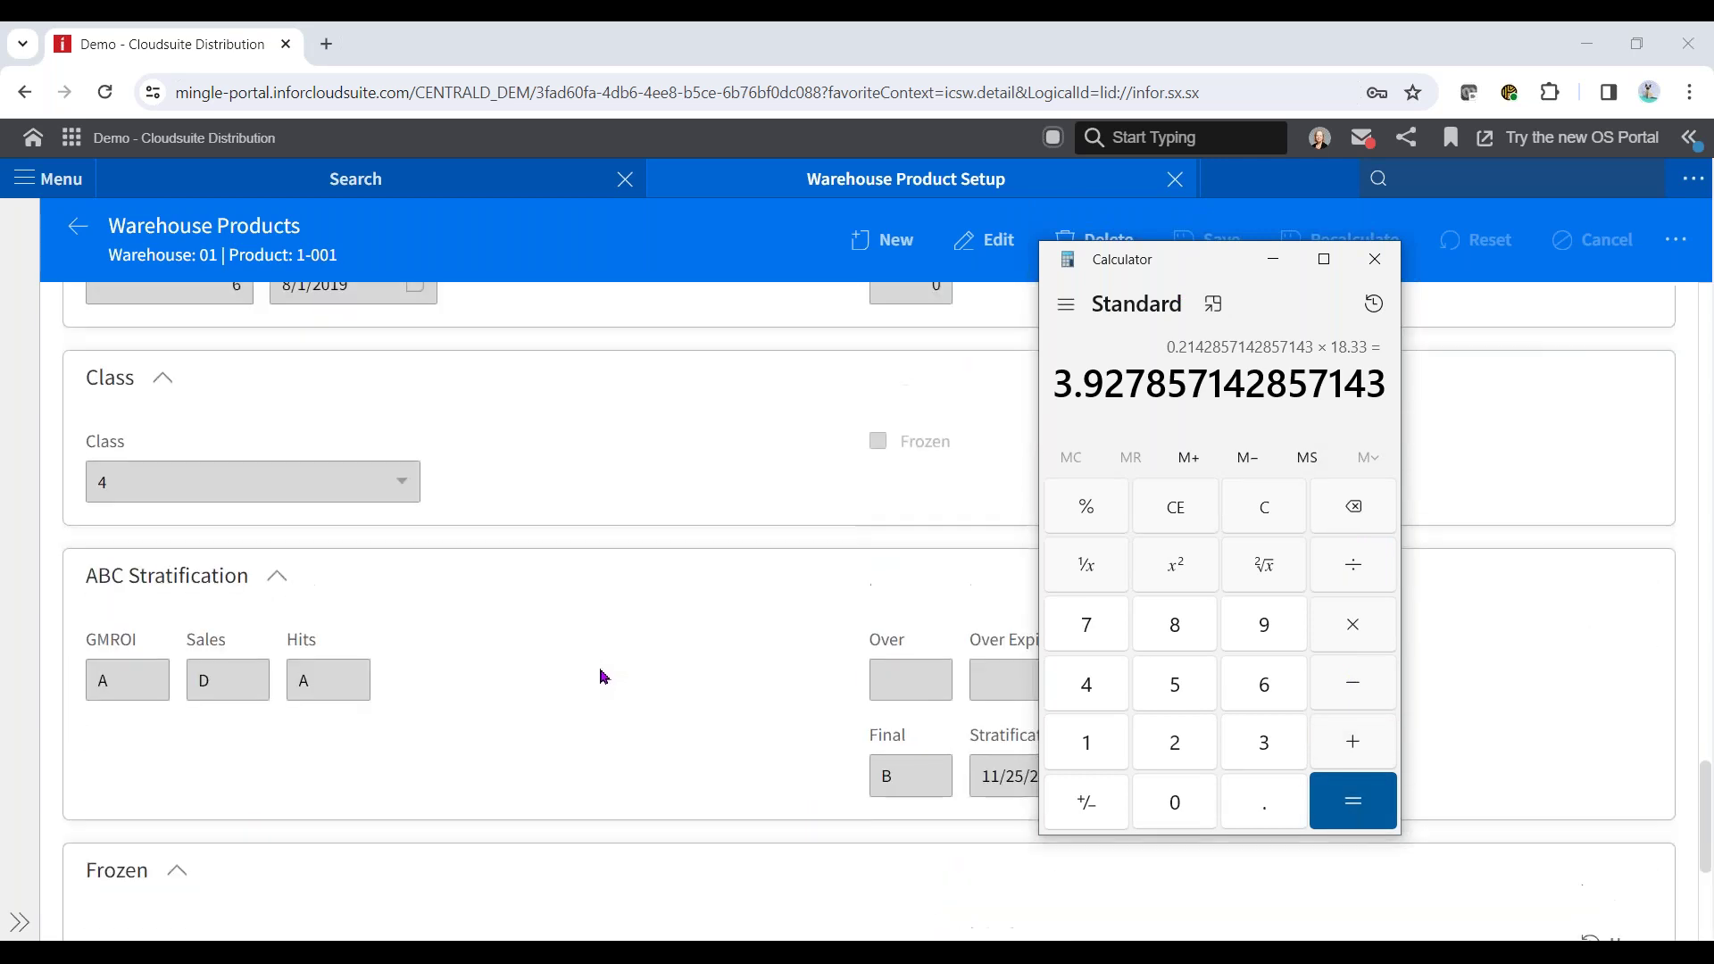
{"action": "scroll", "coordinate": [605, 678], "scroll_direction": "up", "scroll_amount": 10}
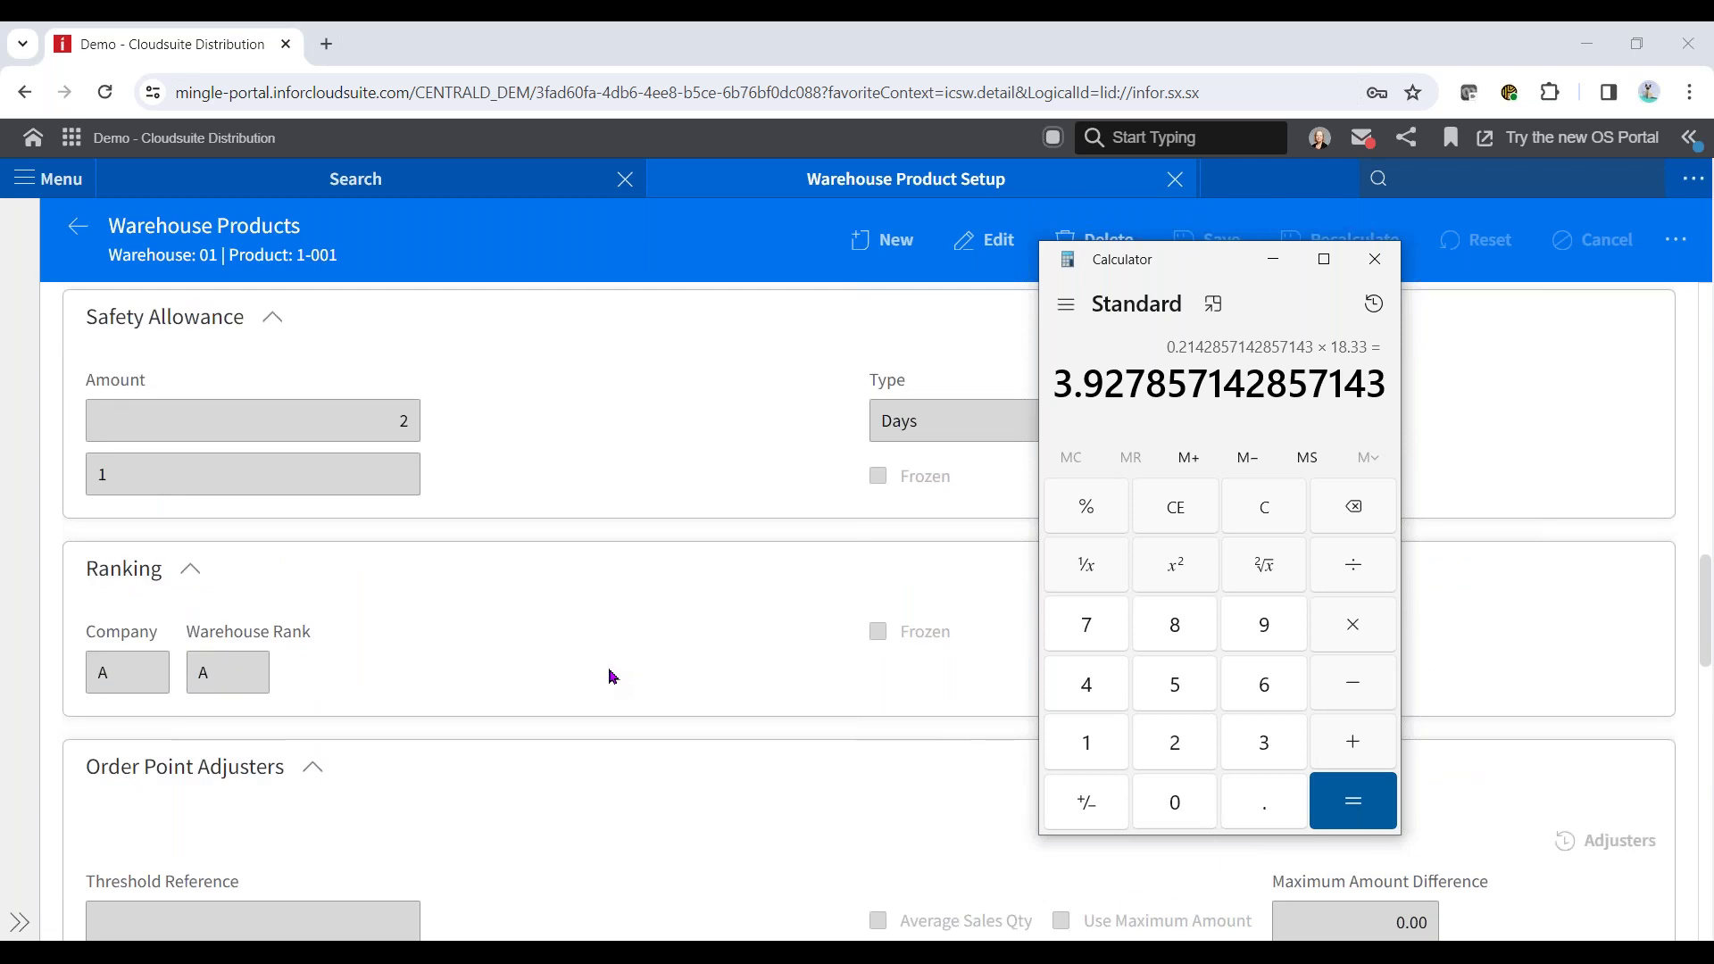
{"action": "scroll", "coordinate": [612, 677], "scroll_direction": "up", "scroll_amount": 3}
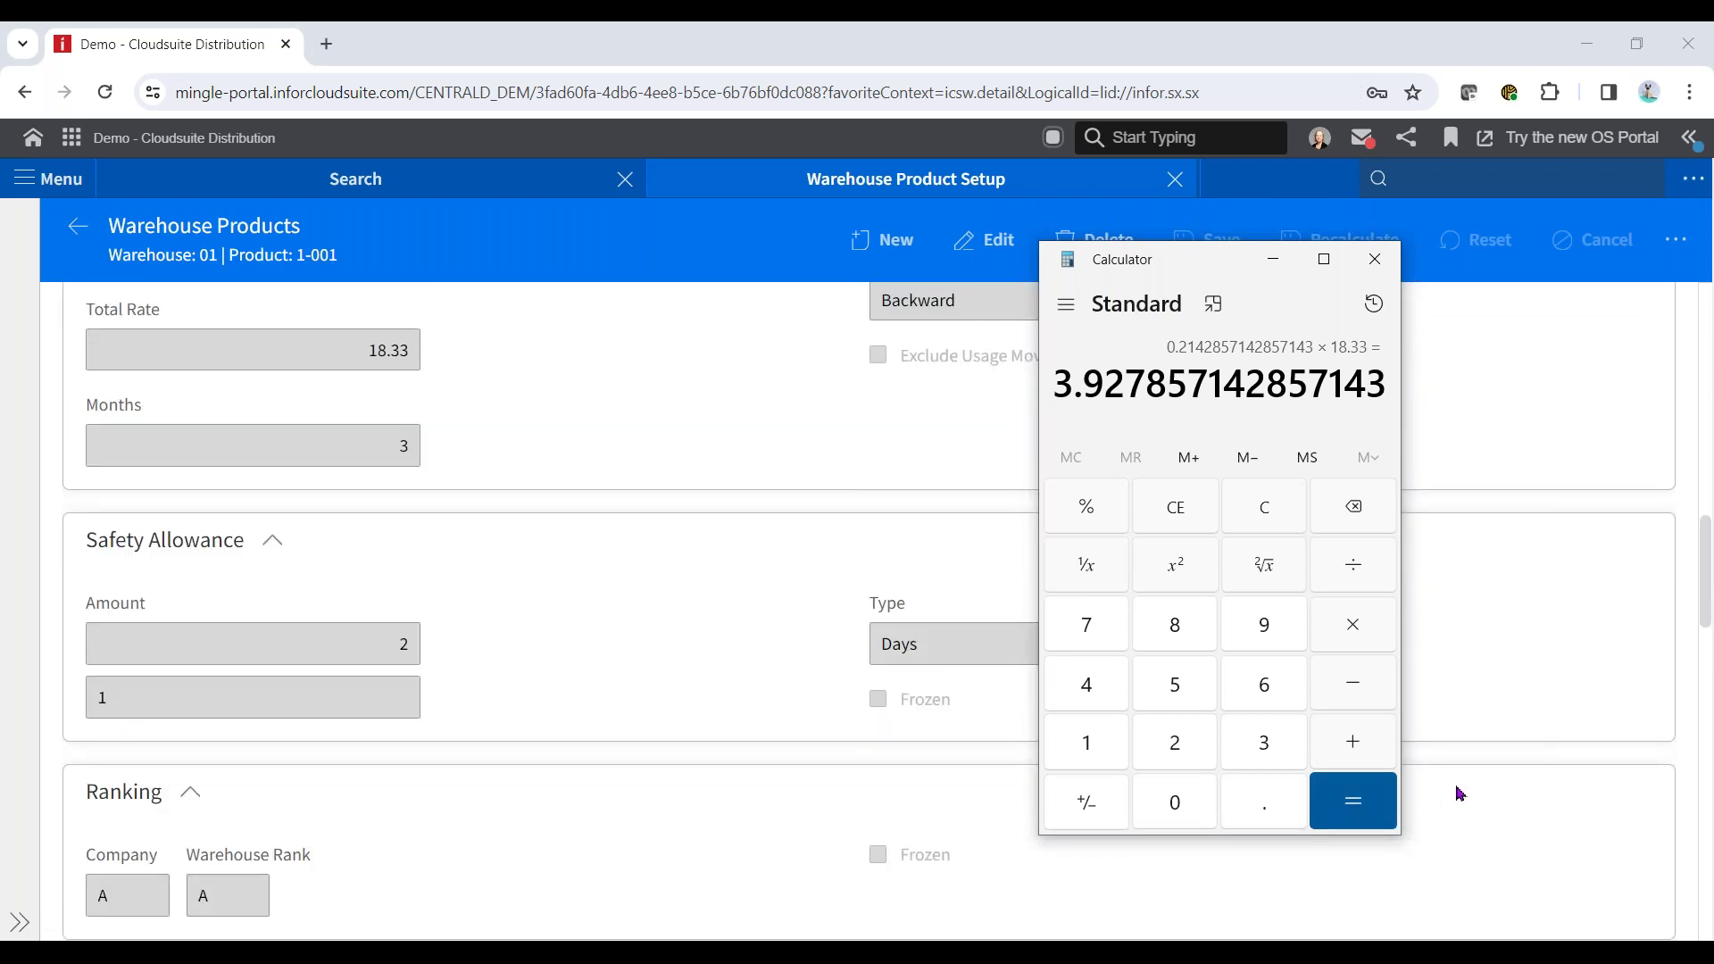
{"action": "left_click", "coordinate": [1359, 743]}
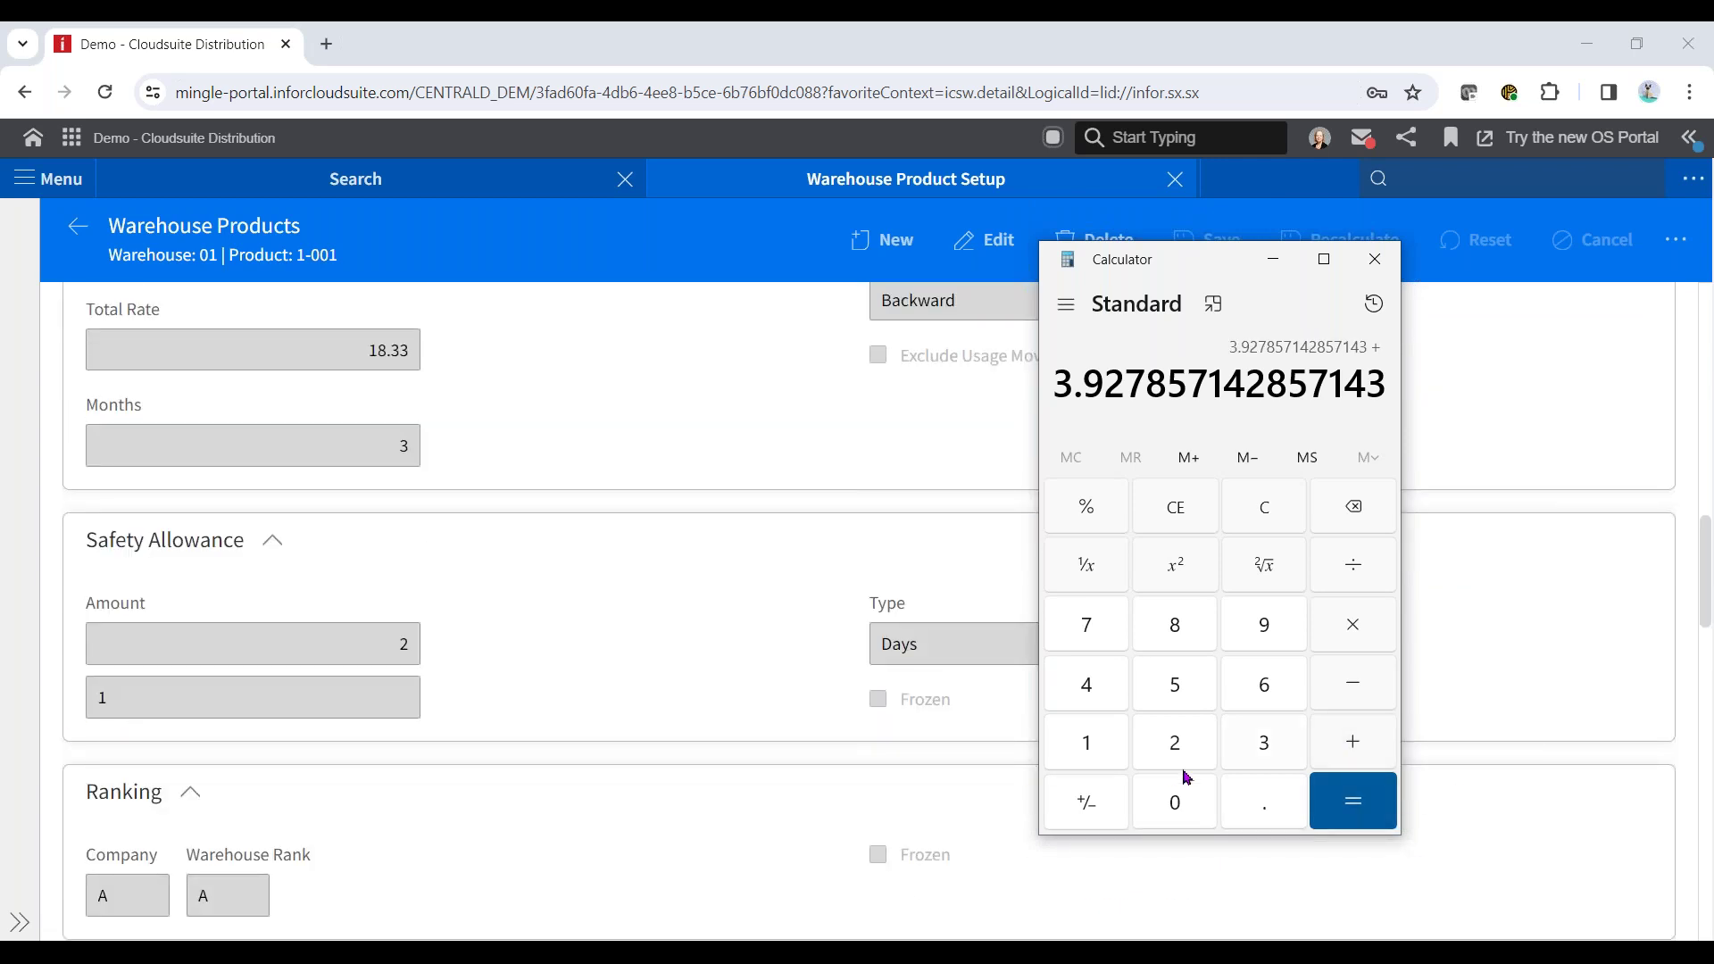
{"action": "left_click", "coordinate": [1091, 755]}
{"action": "left_click", "coordinate": [1375, 804]}
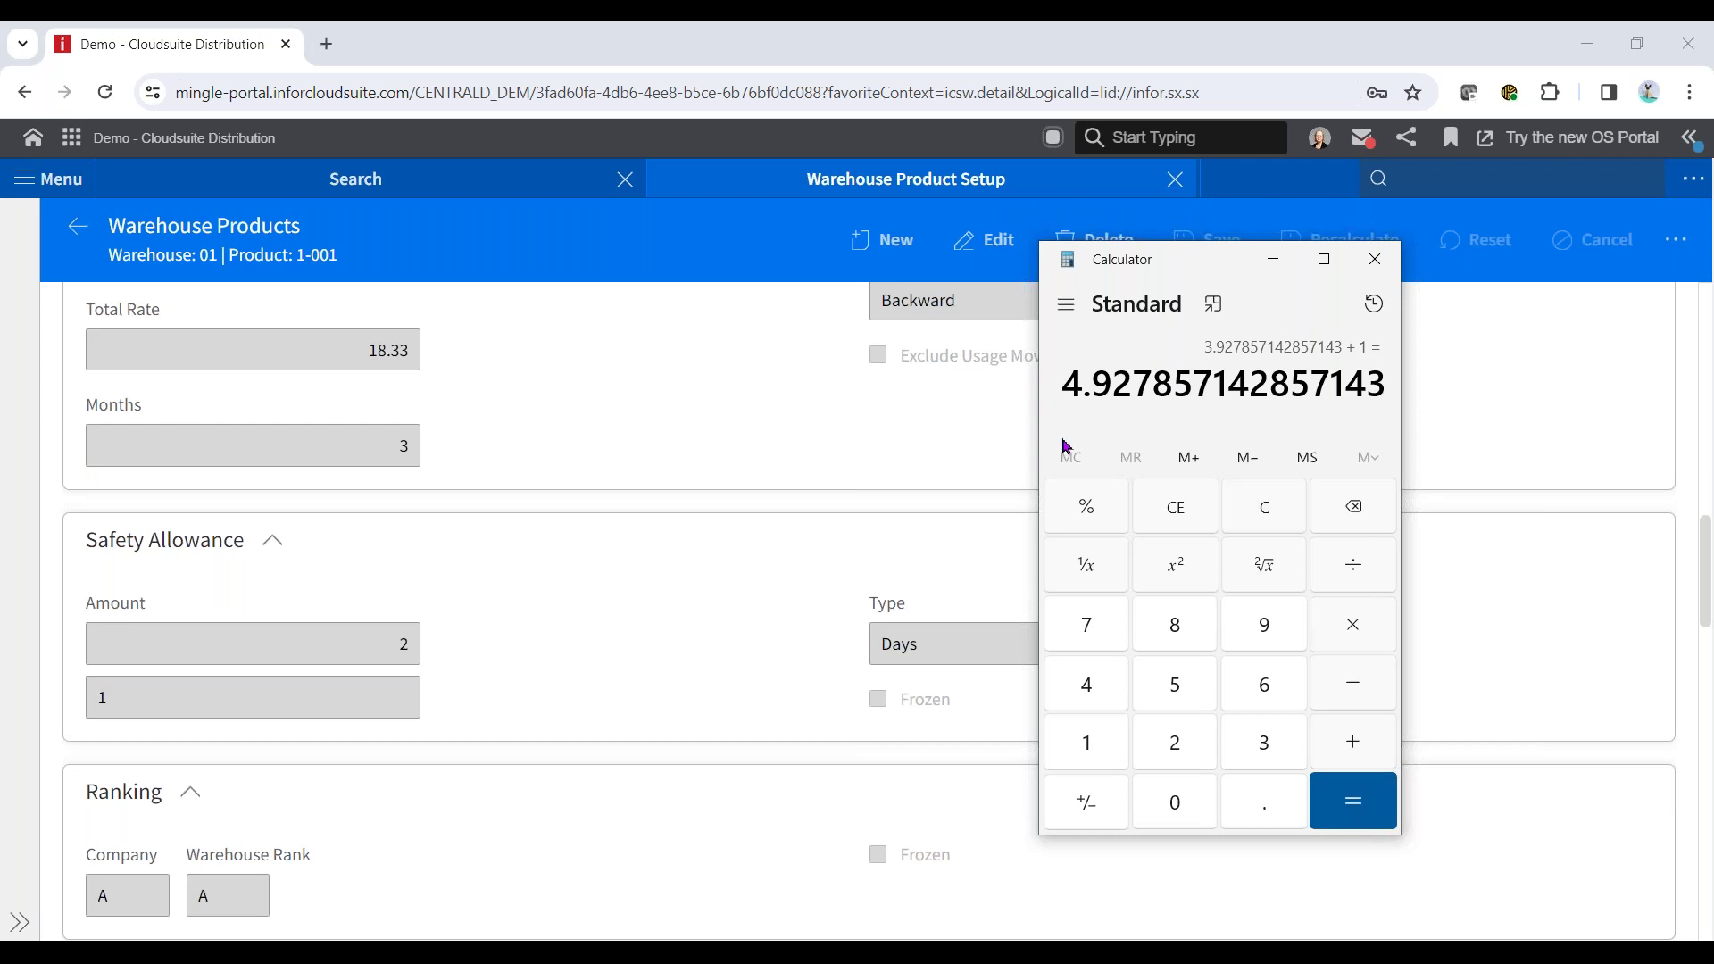
Compare the calculated order point with product 1-001's ordering fields, moving the Calculator clear of them and resetting it.
{"action": "scroll", "coordinate": [680, 526], "scroll_direction": "up", "scroll_amount": 9}
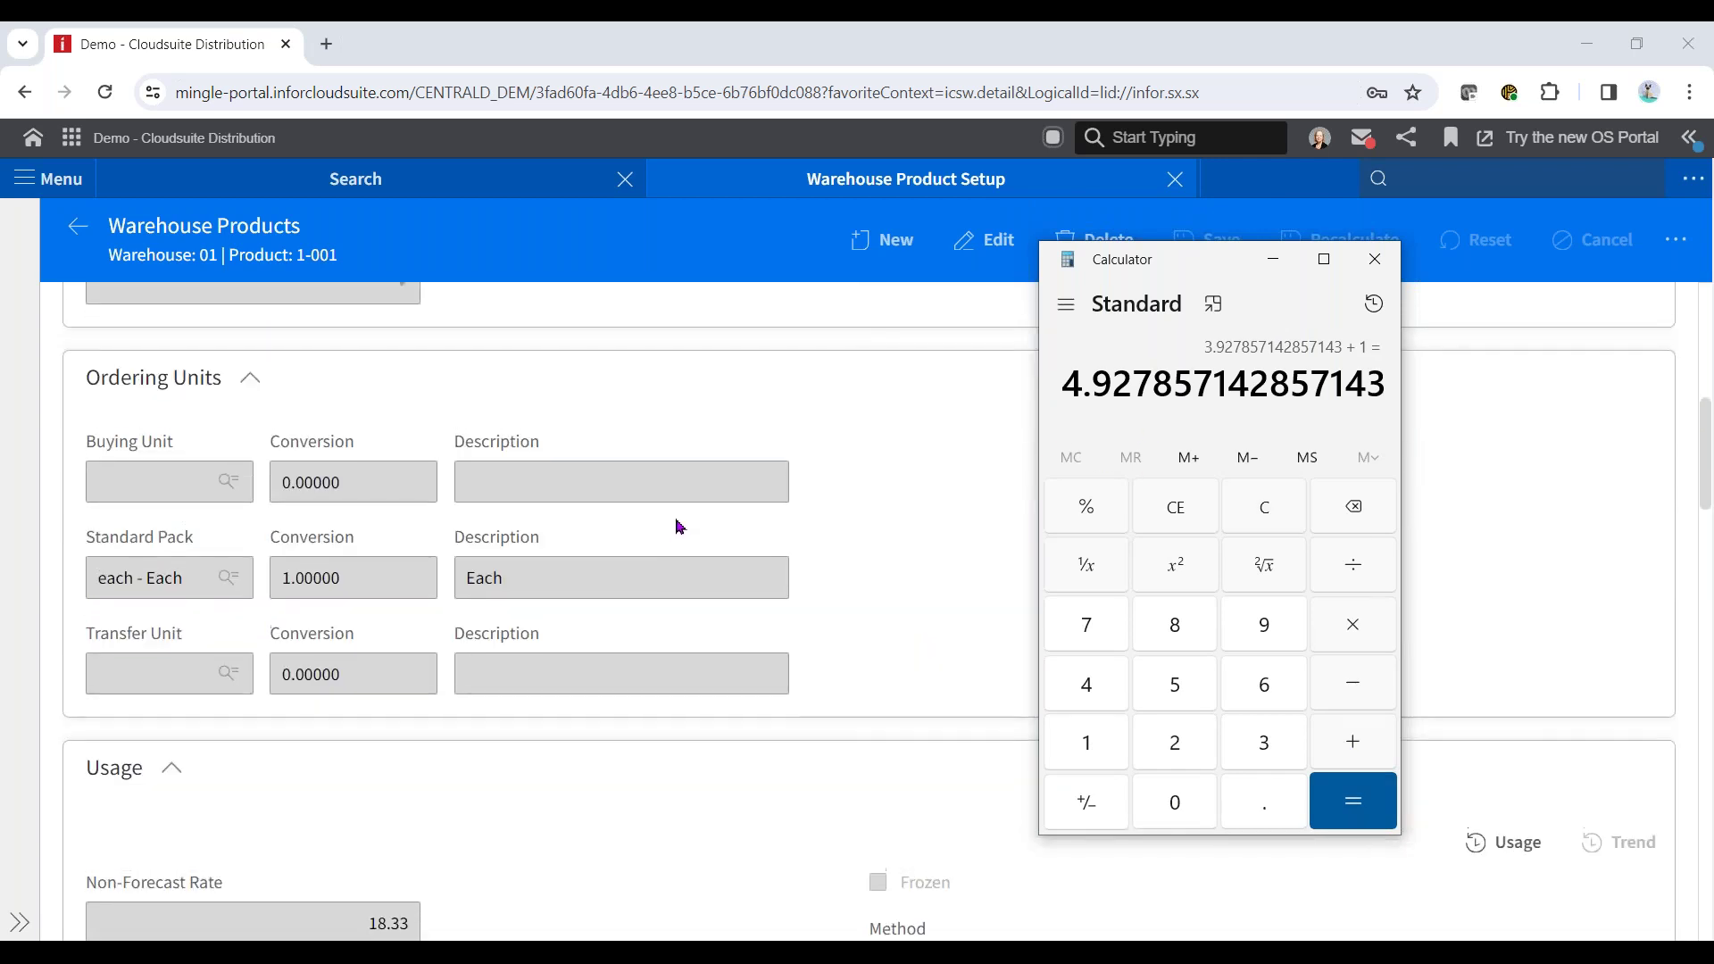
{"action": "scroll", "coordinate": [688, 509], "scroll_direction": "up", "scroll_amount": 8}
{"action": "left_click_drag", "start_coordinate": [1245, 259], "coordinate": [1522, 310]}
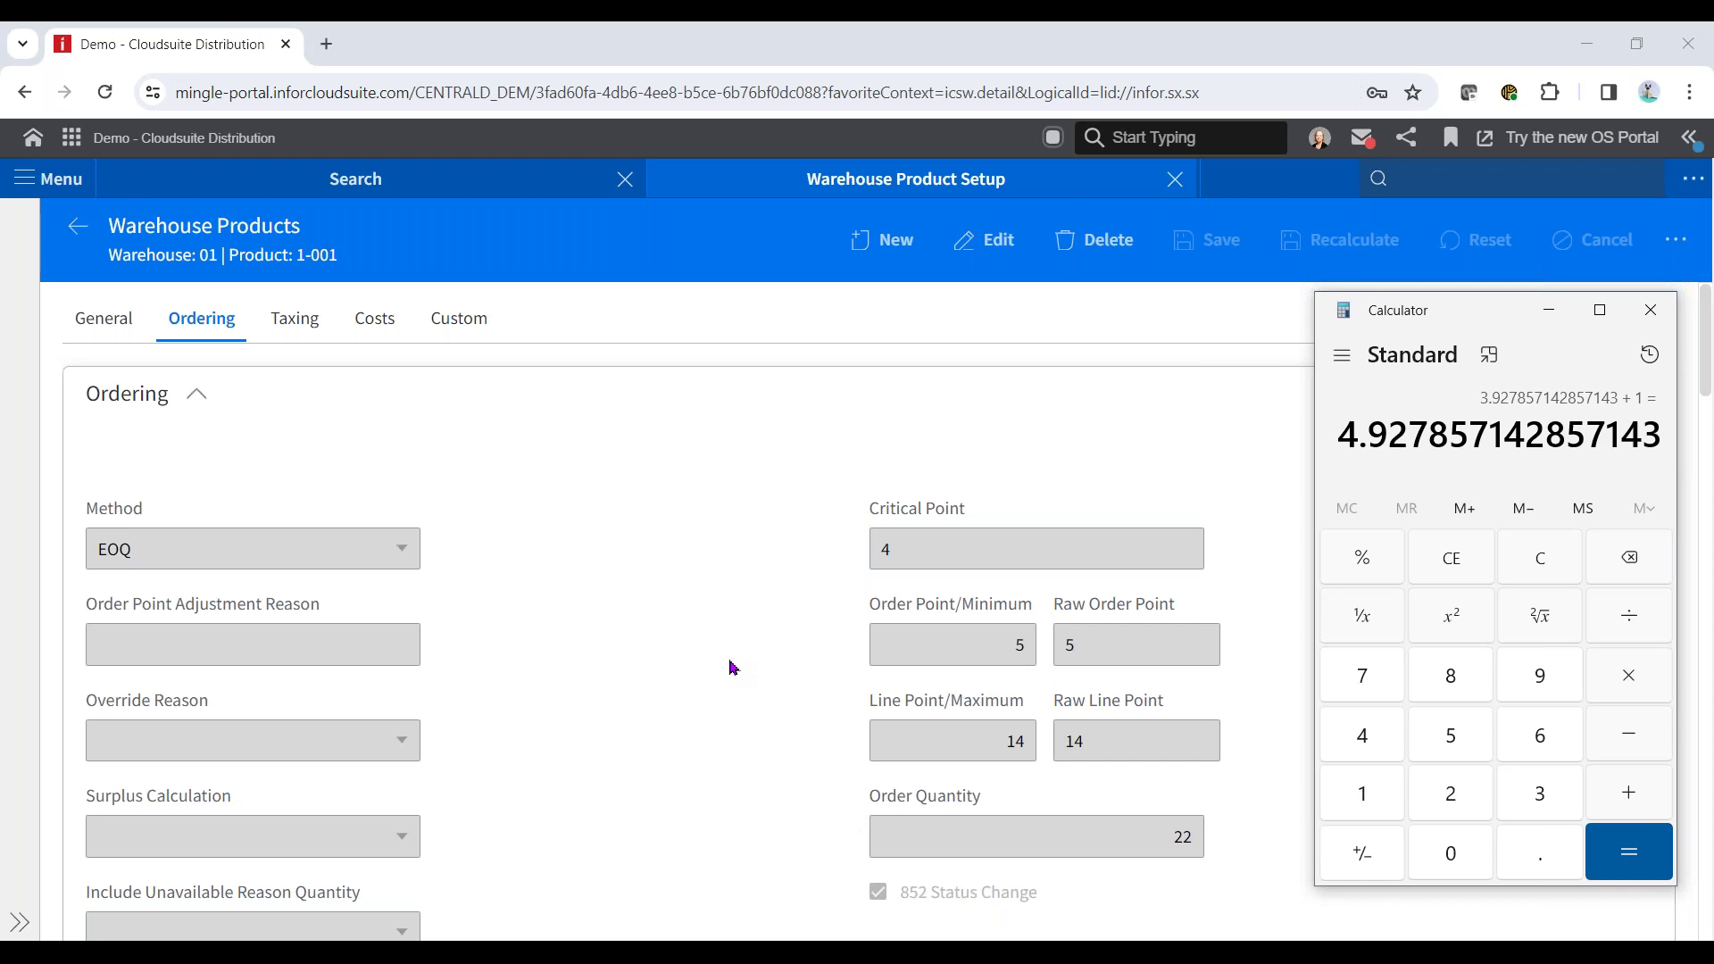
{"action": "left_click", "coordinate": [1558, 555]}
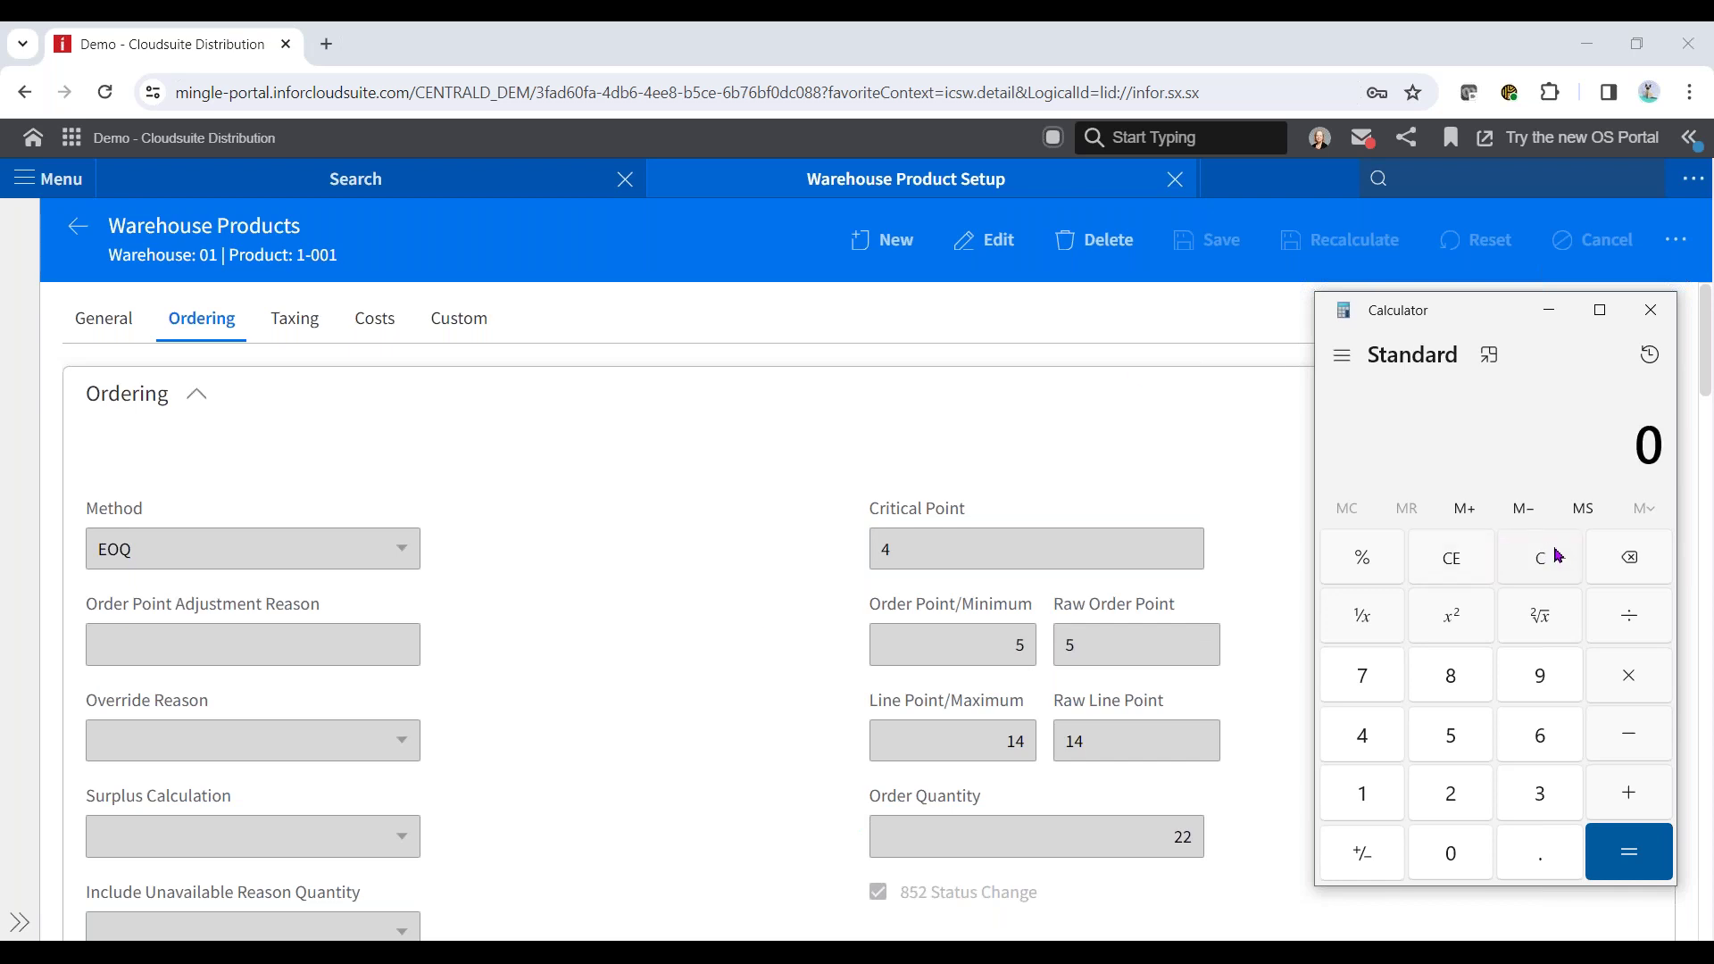
{"action": "scroll", "coordinate": [766, 670], "scroll_direction": "down", "scroll_amount": 1}
{"action": "scroll", "coordinate": [765, 670], "scroll_direction": "down", "scroll_amount": 1}
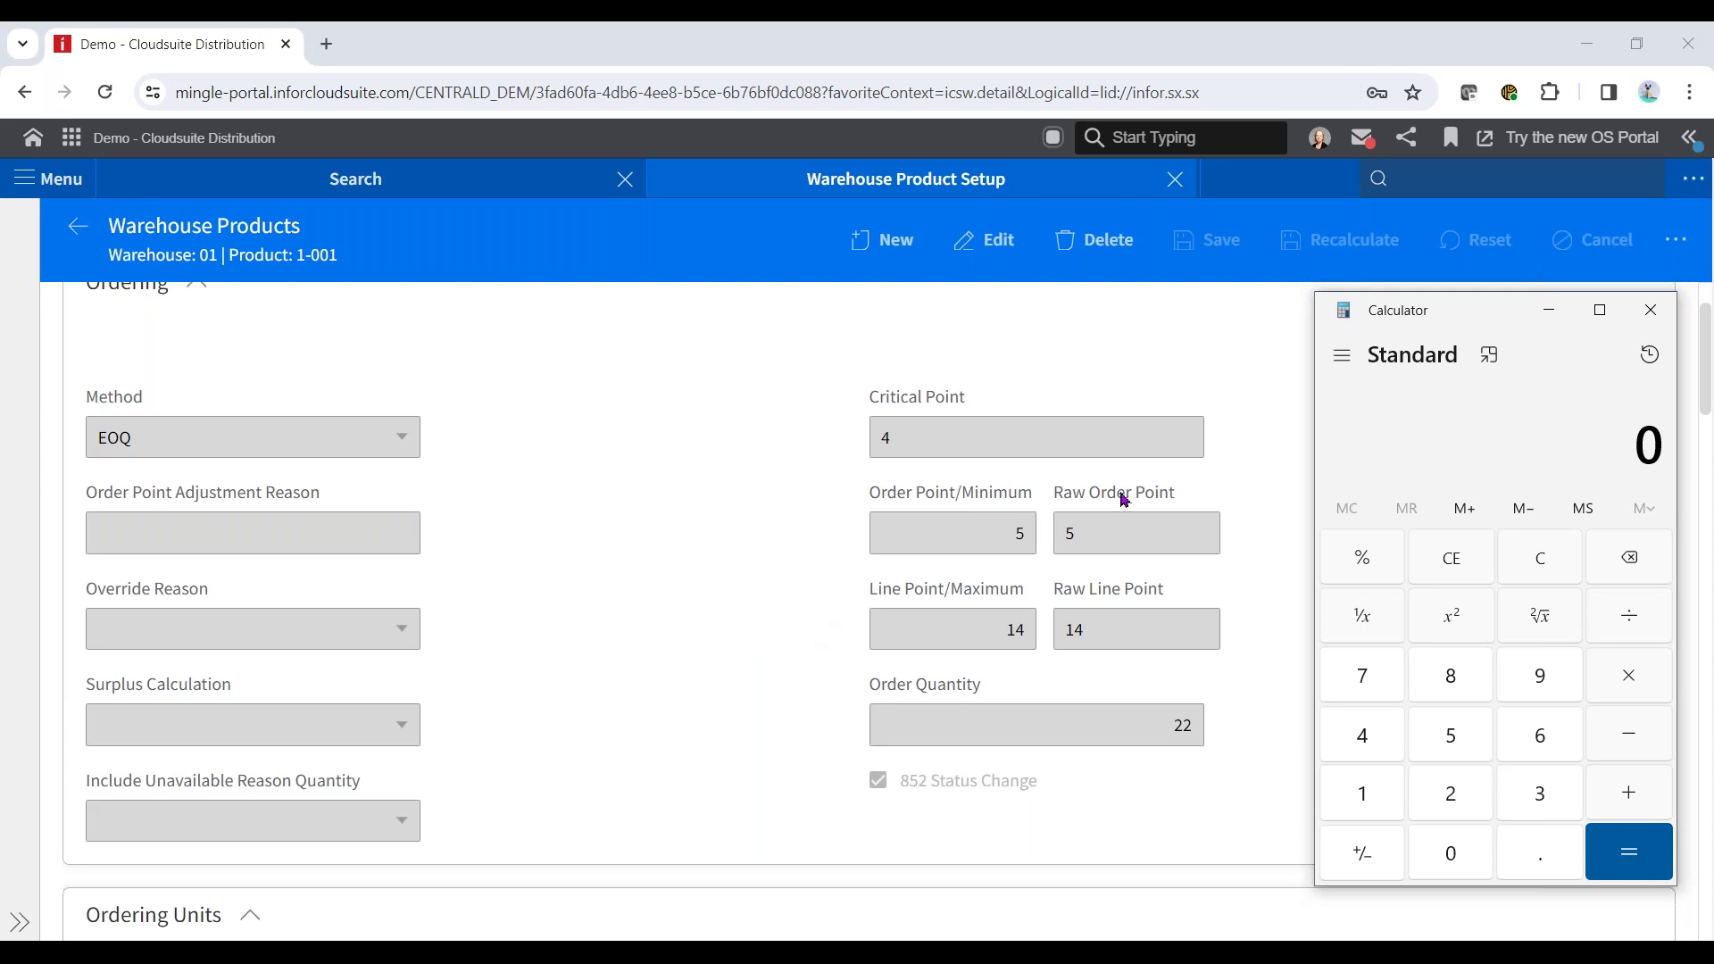
Calculate product 1-001's daily usage by dividing the usage rate of 18.33 by 28 days.
{"action": "scroll", "coordinate": [632, 614], "scroll_direction": "down", "scroll_amount": 8}
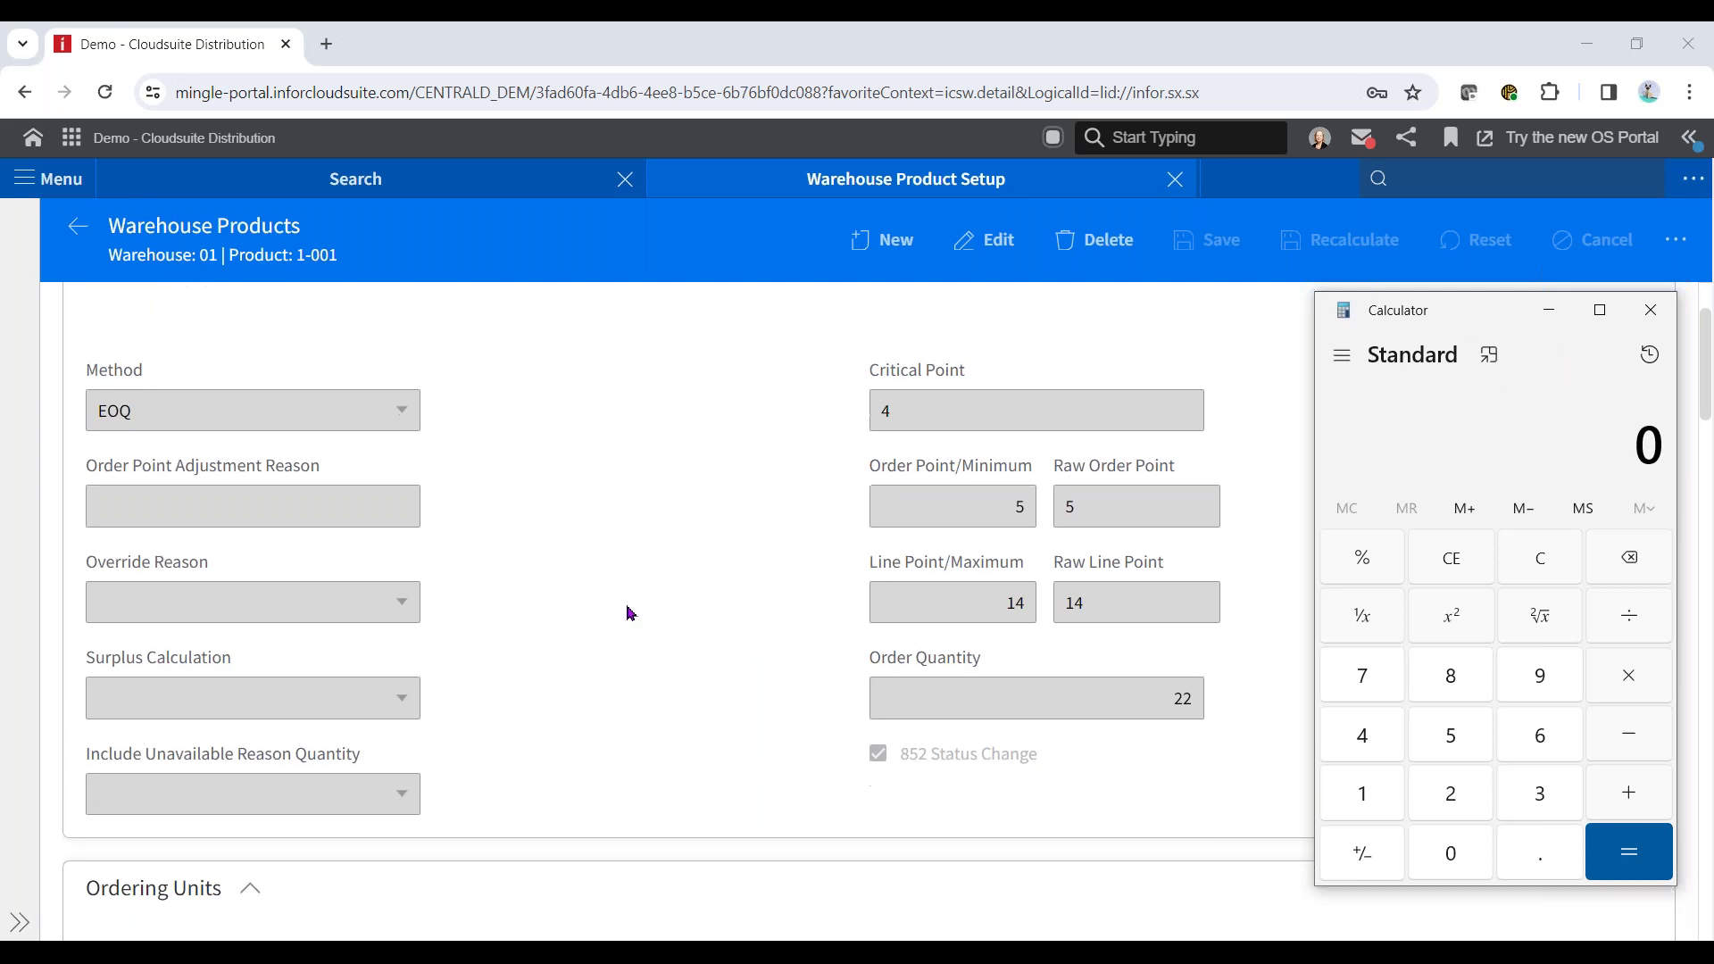
{"action": "scroll", "coordinate": [629, 613], "scroll_direction": "down", "scroll_amount": 3}
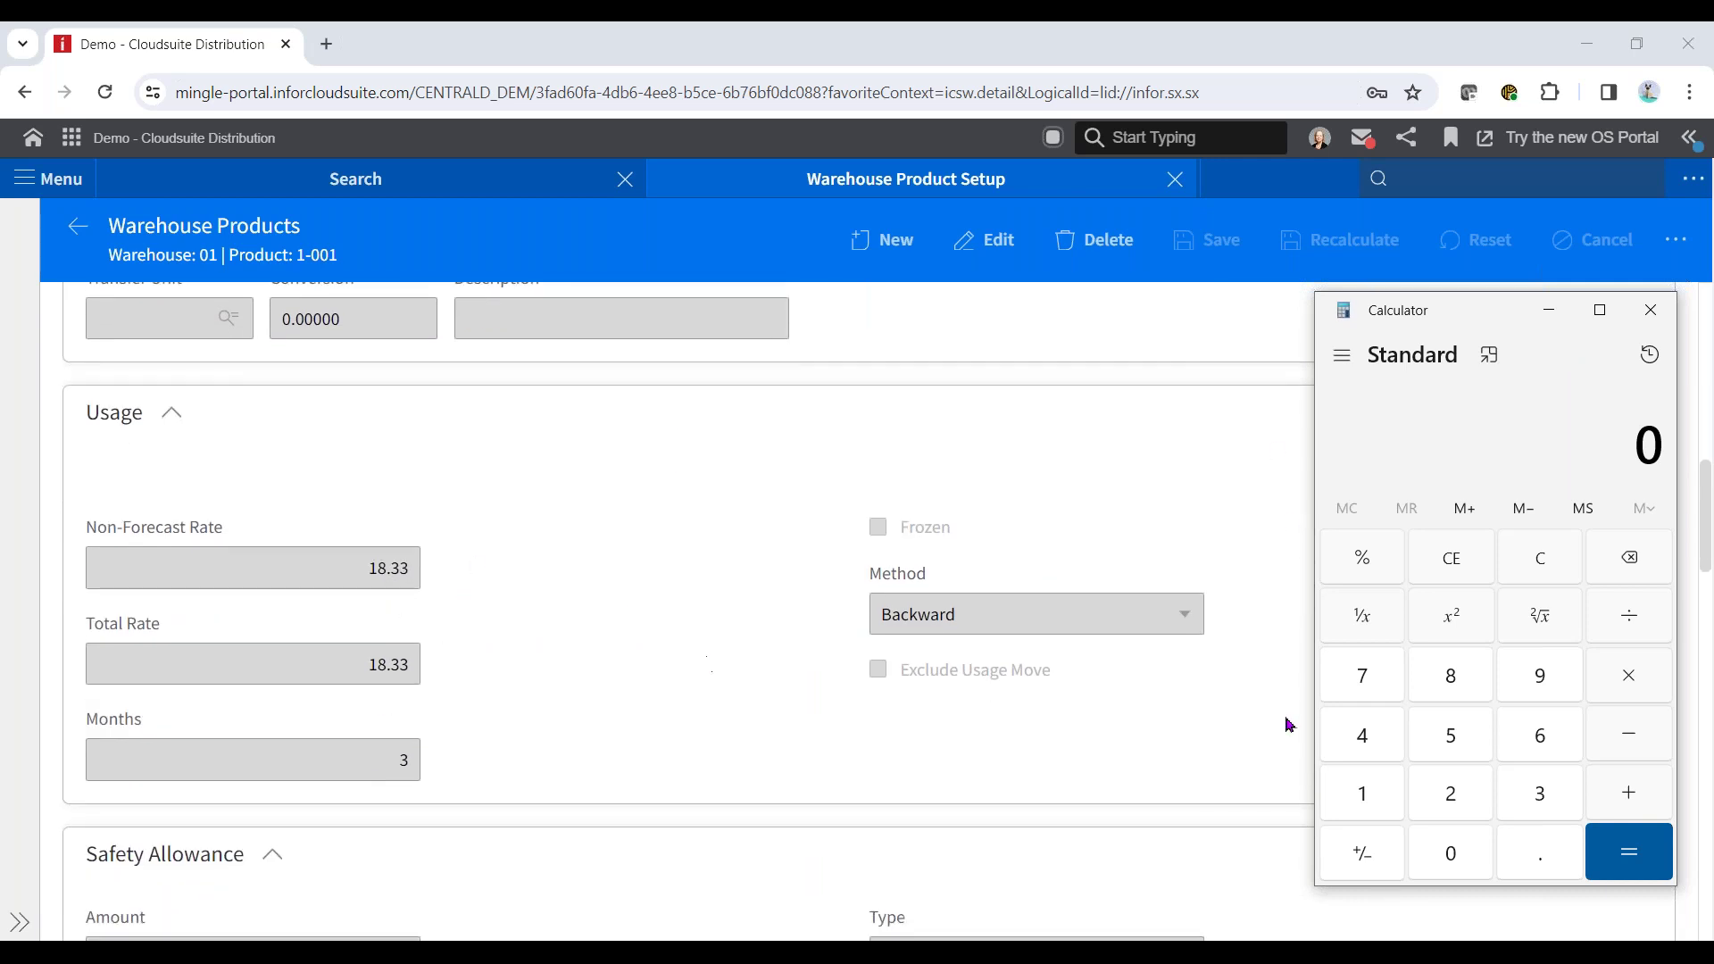
{"action": "left_click", "coordinate": [1366, 793]}
{"action": "left_click", "coordinate": [1455, 675]}
{"action": "left_click", "coordinate": [1542, 858]}
{"action": "double_click", "coordinate": [1540, 792]}
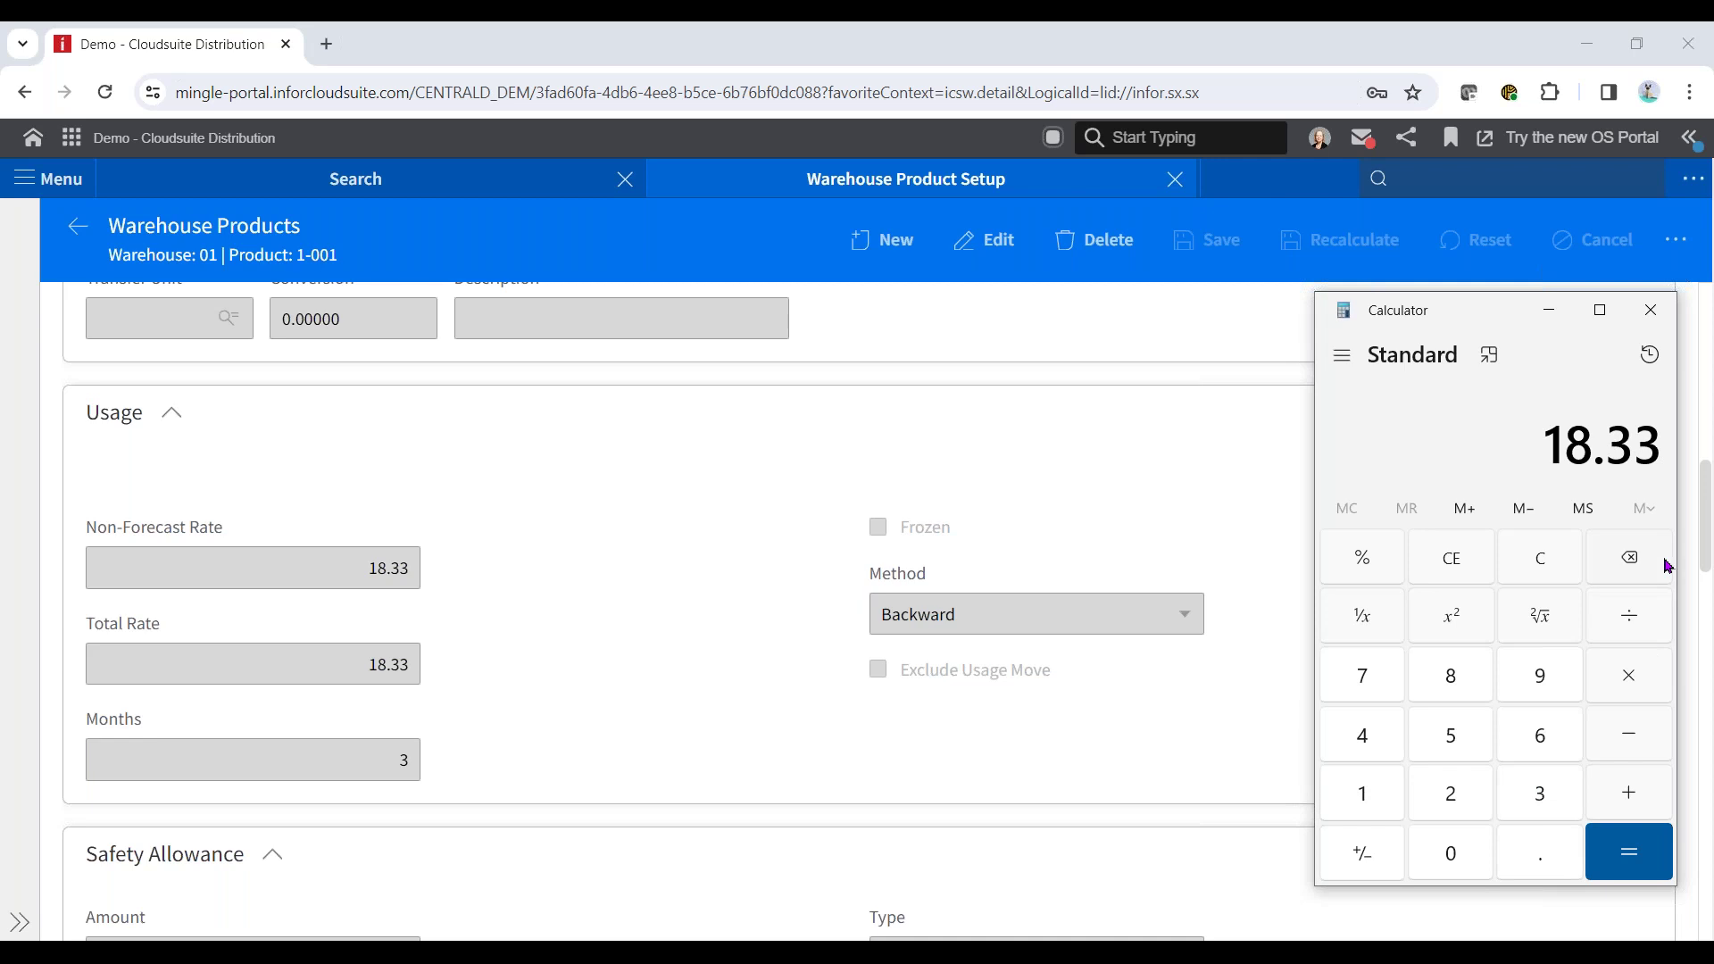
{"action": "left_click", "coordinate": [1632, 612]}
{"action": "left_click", "coordinate": [1457, 801]}
{"action": "left_click", "coordinate": [1453, 668]}
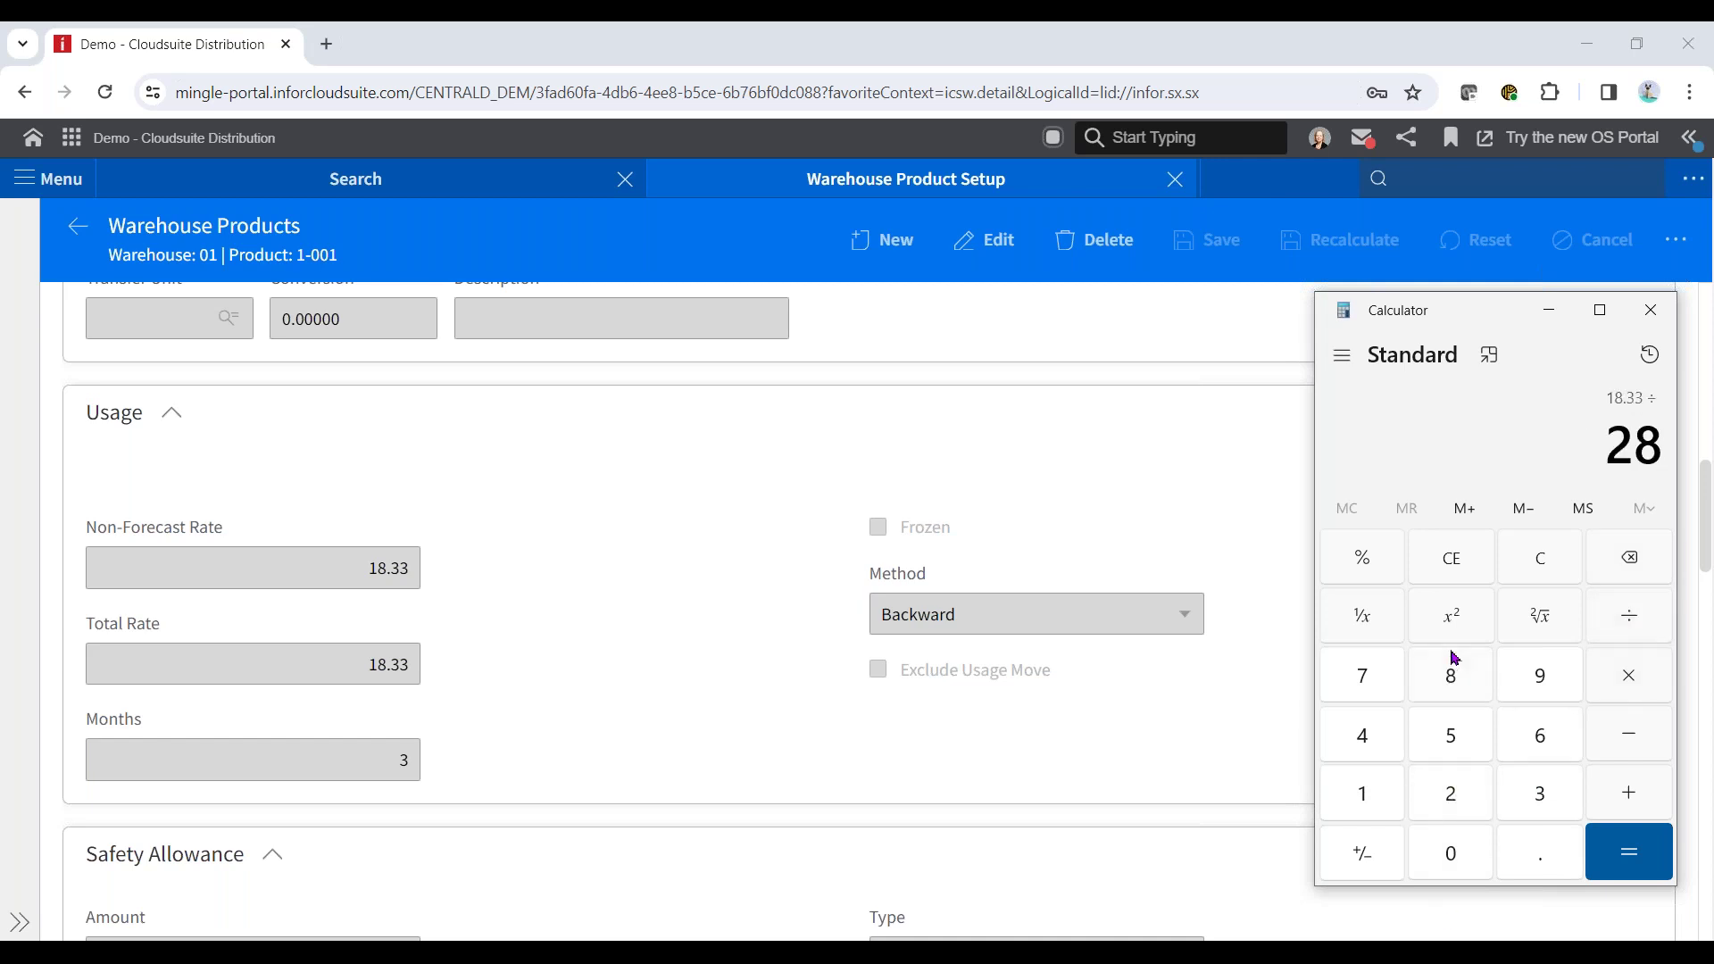
{"action": "left_click", "coordinate": [1641, 859]}
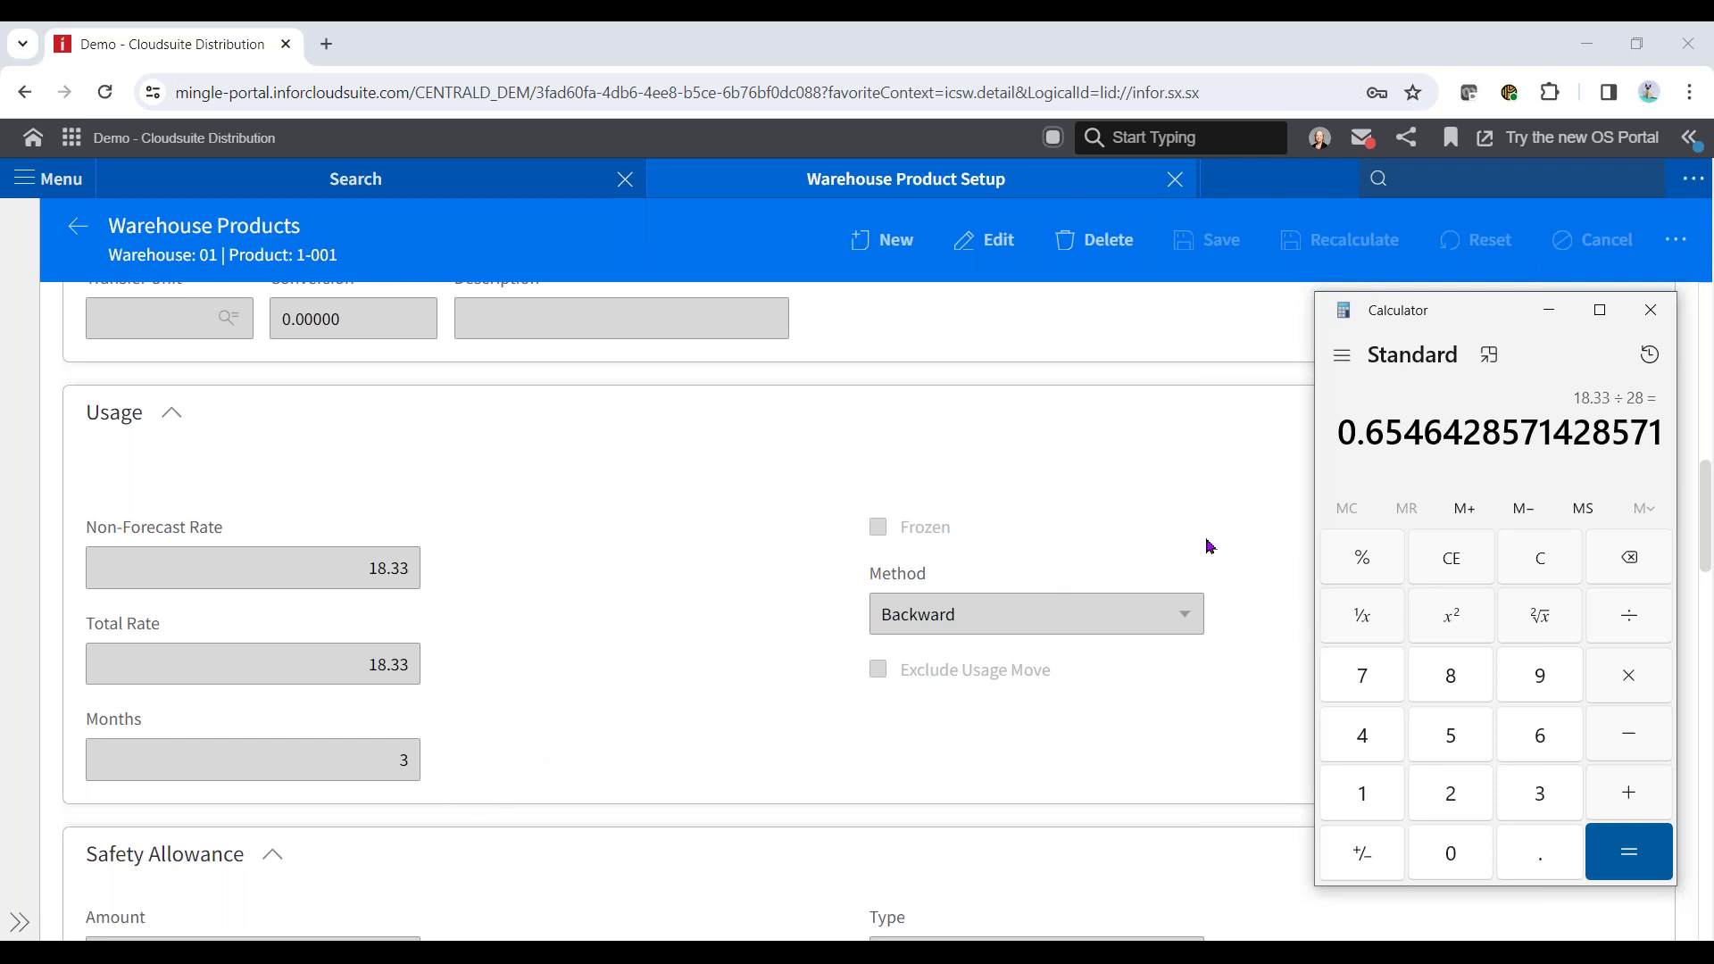
Multiply the daily usage by 14 days and add the order point of 5 to calculate the line point.
{"action": "left_click", "coordinate": [1641, 674]}
{"action": "left_click", "coordinate": [1375, 797]}
{"action": "left_click", "coordinate": [1363, 737]}
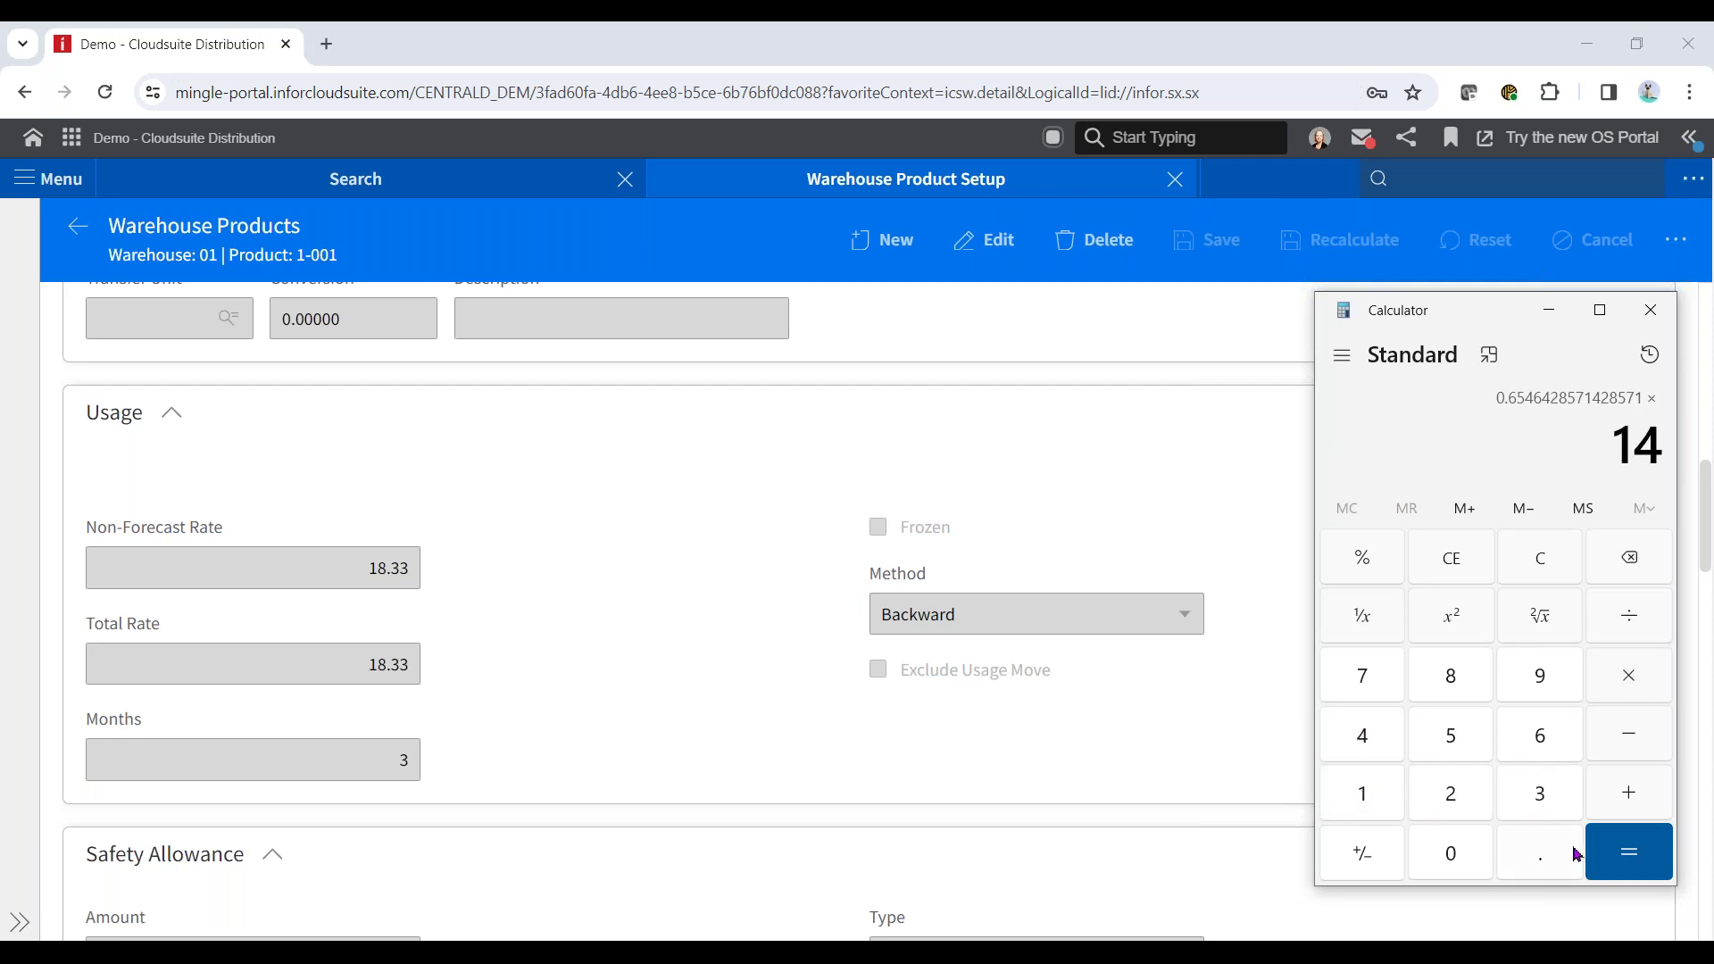
{"action": "left_click", "coordinate": [1641, 855]}
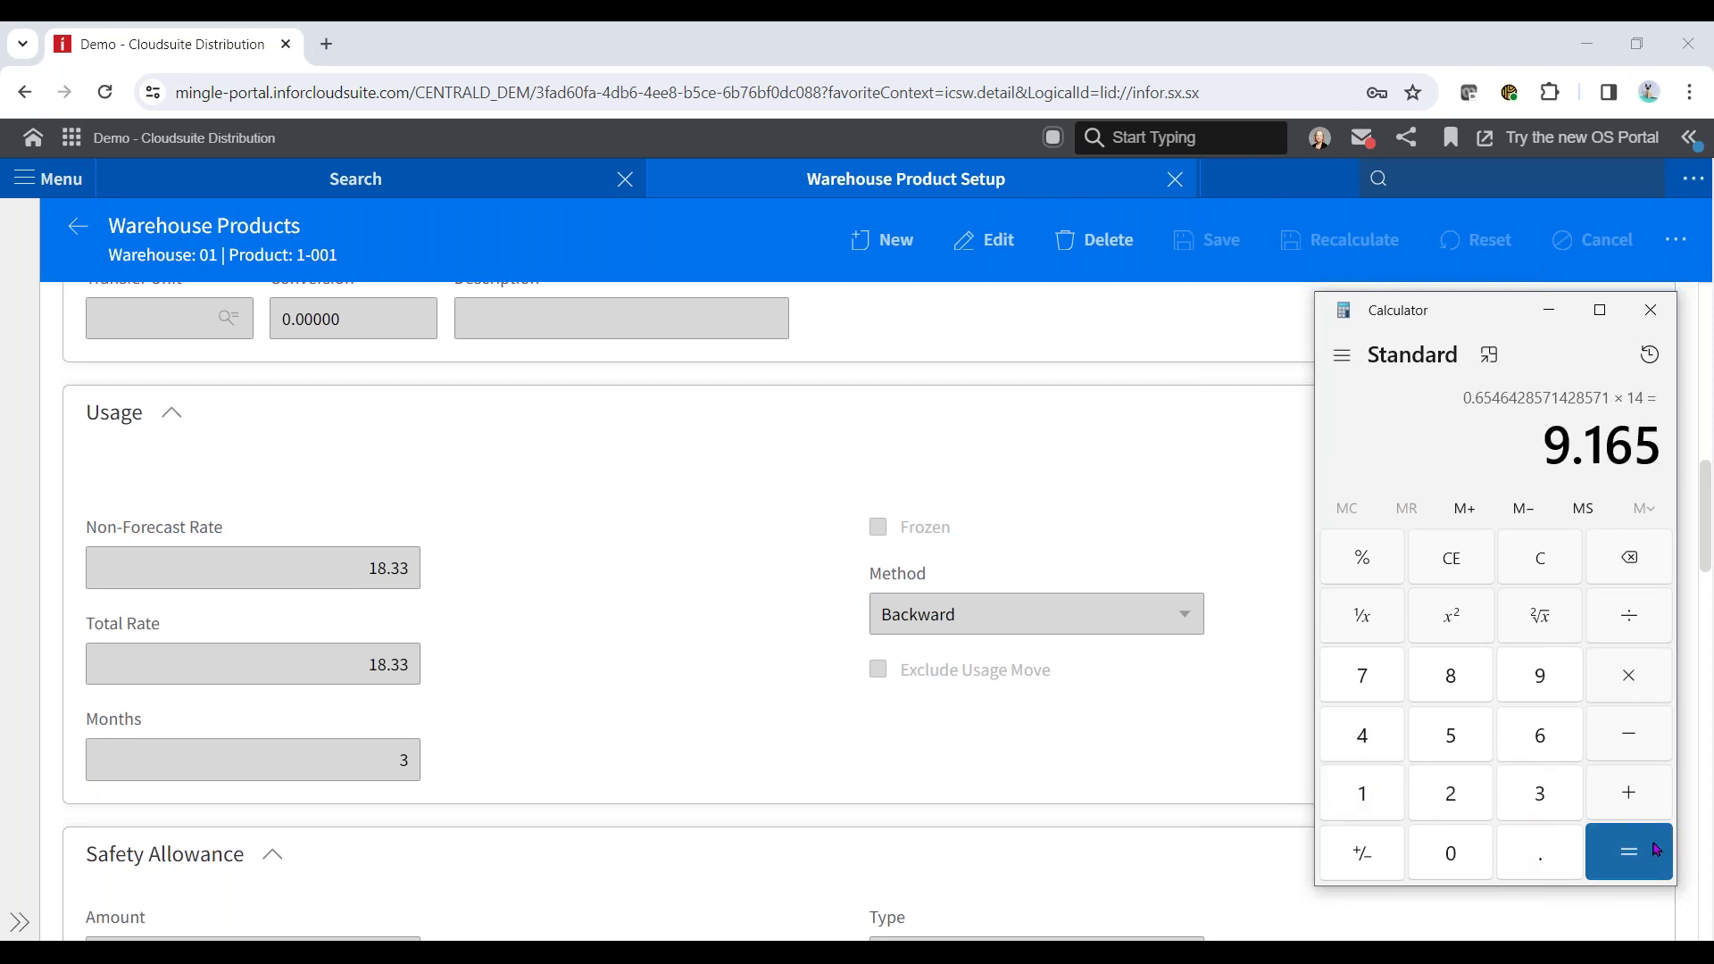
{"action": "left_click", "coordinate": [1630, 794]}
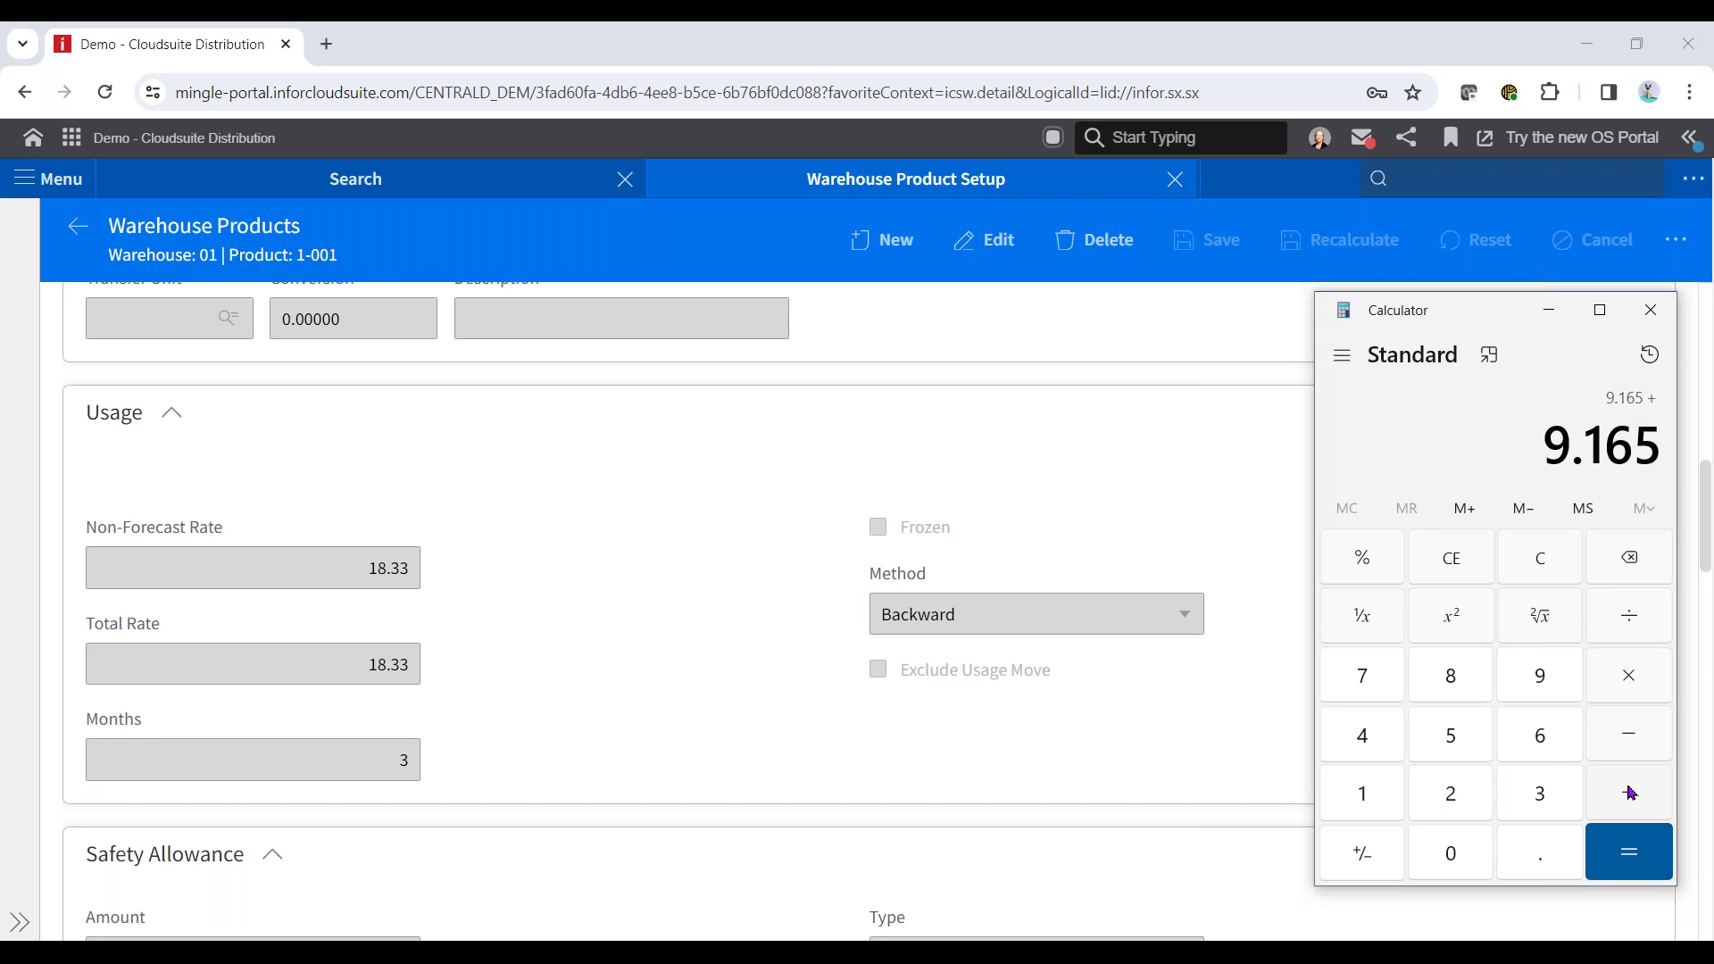
{"action": "left_click", "coordinate": [1451, 738]}
{"action": "left_click", "coordinate": [1624, 854]}
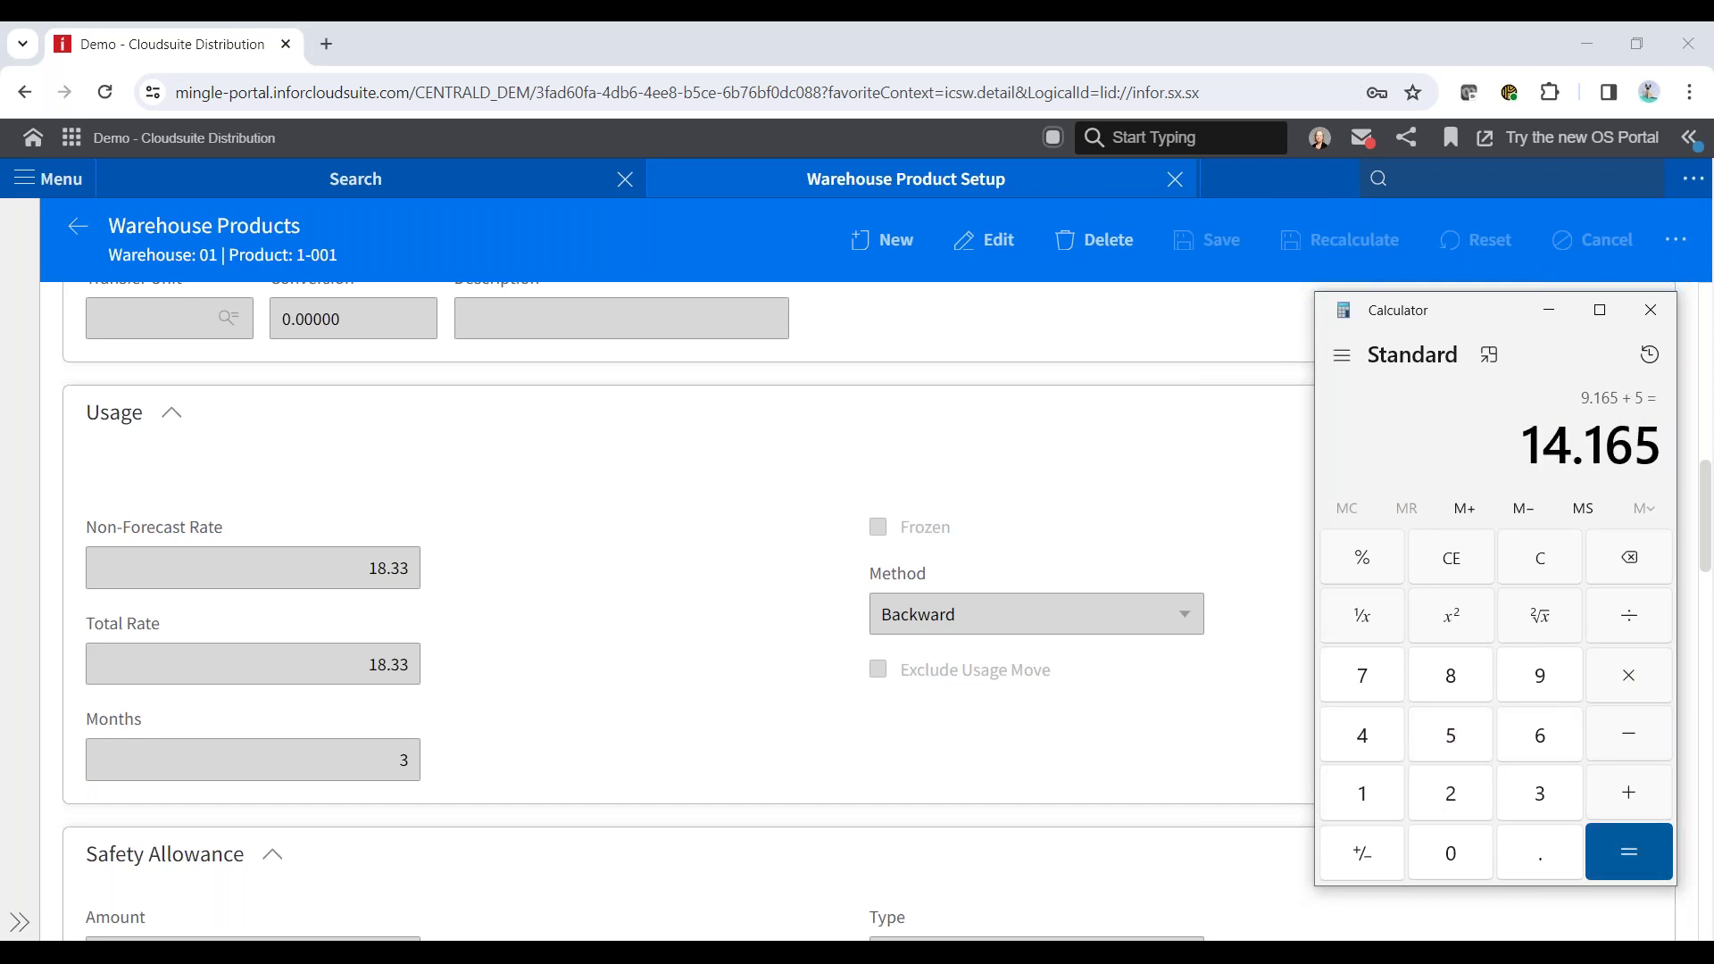
Recheck product 1-001's line point and order quantity, and switch to the slide "Adjusting your Ordering Controls".
{"action": "scroll", "coordinate": [1083, 519], "scroll_direction": "up", "scroll_amount": 3}
{"action": "scroll", "coordinate": [1083, 519], "scroll_direction": "up", "scroll_amount": 5}
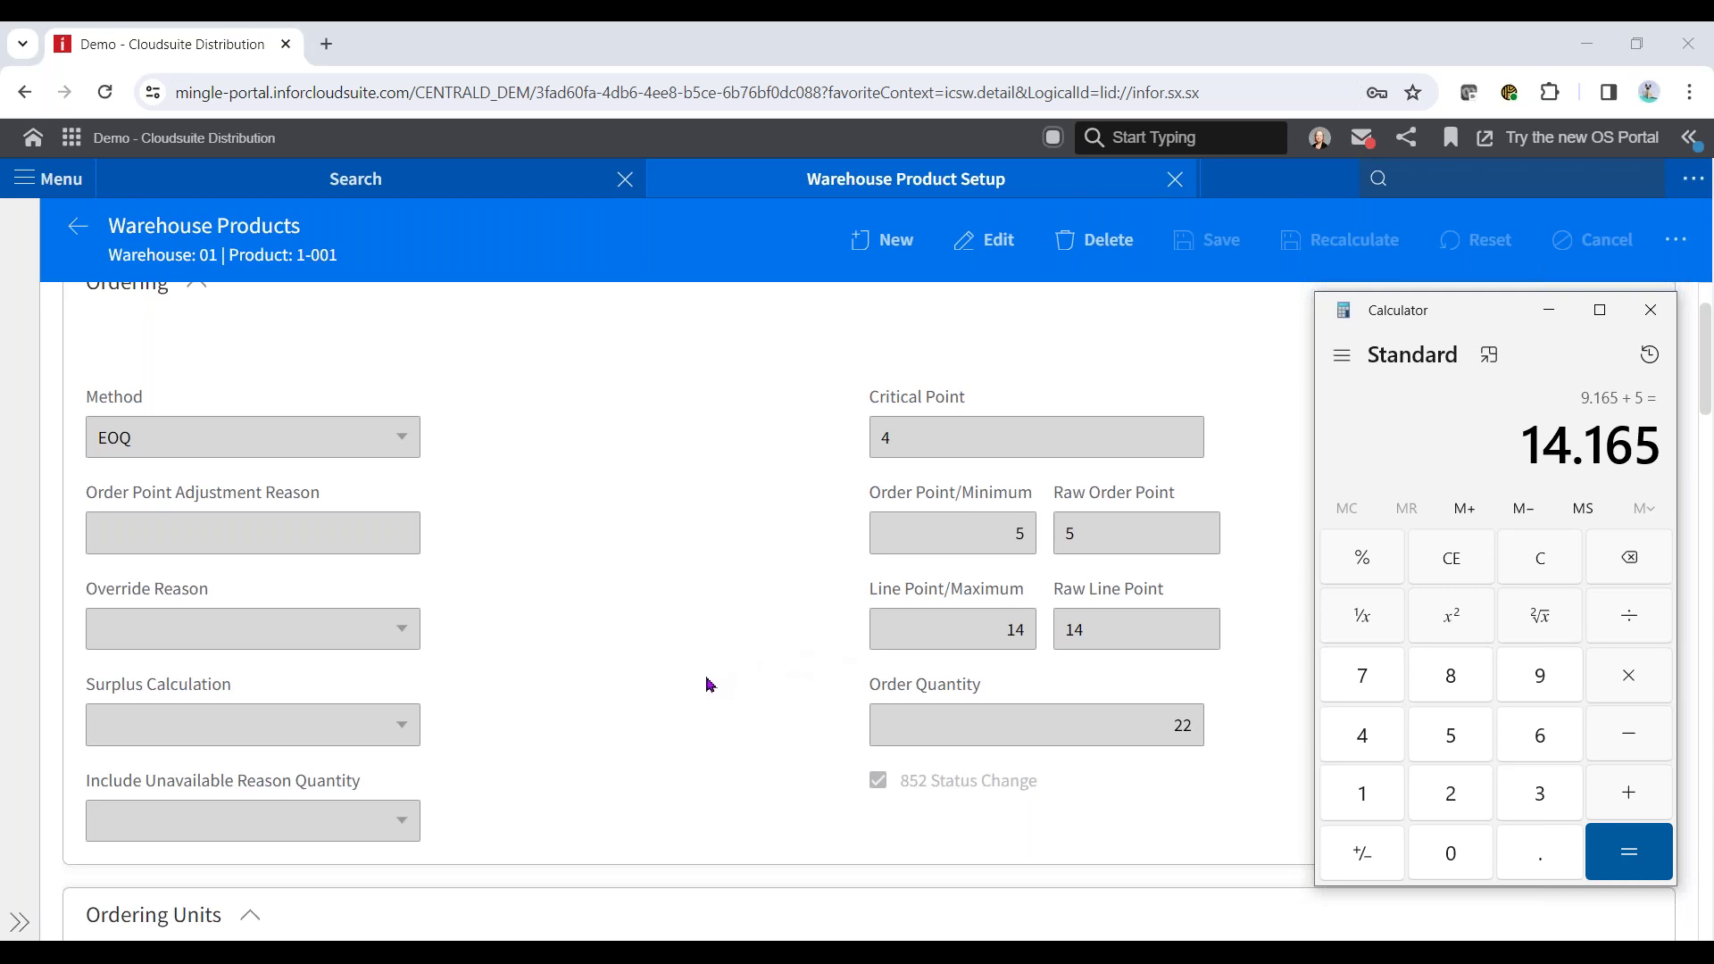
{"action": "scroll", "coordinate": [710, 686], "scroll_direction": "down", "scroll_amount": 10}
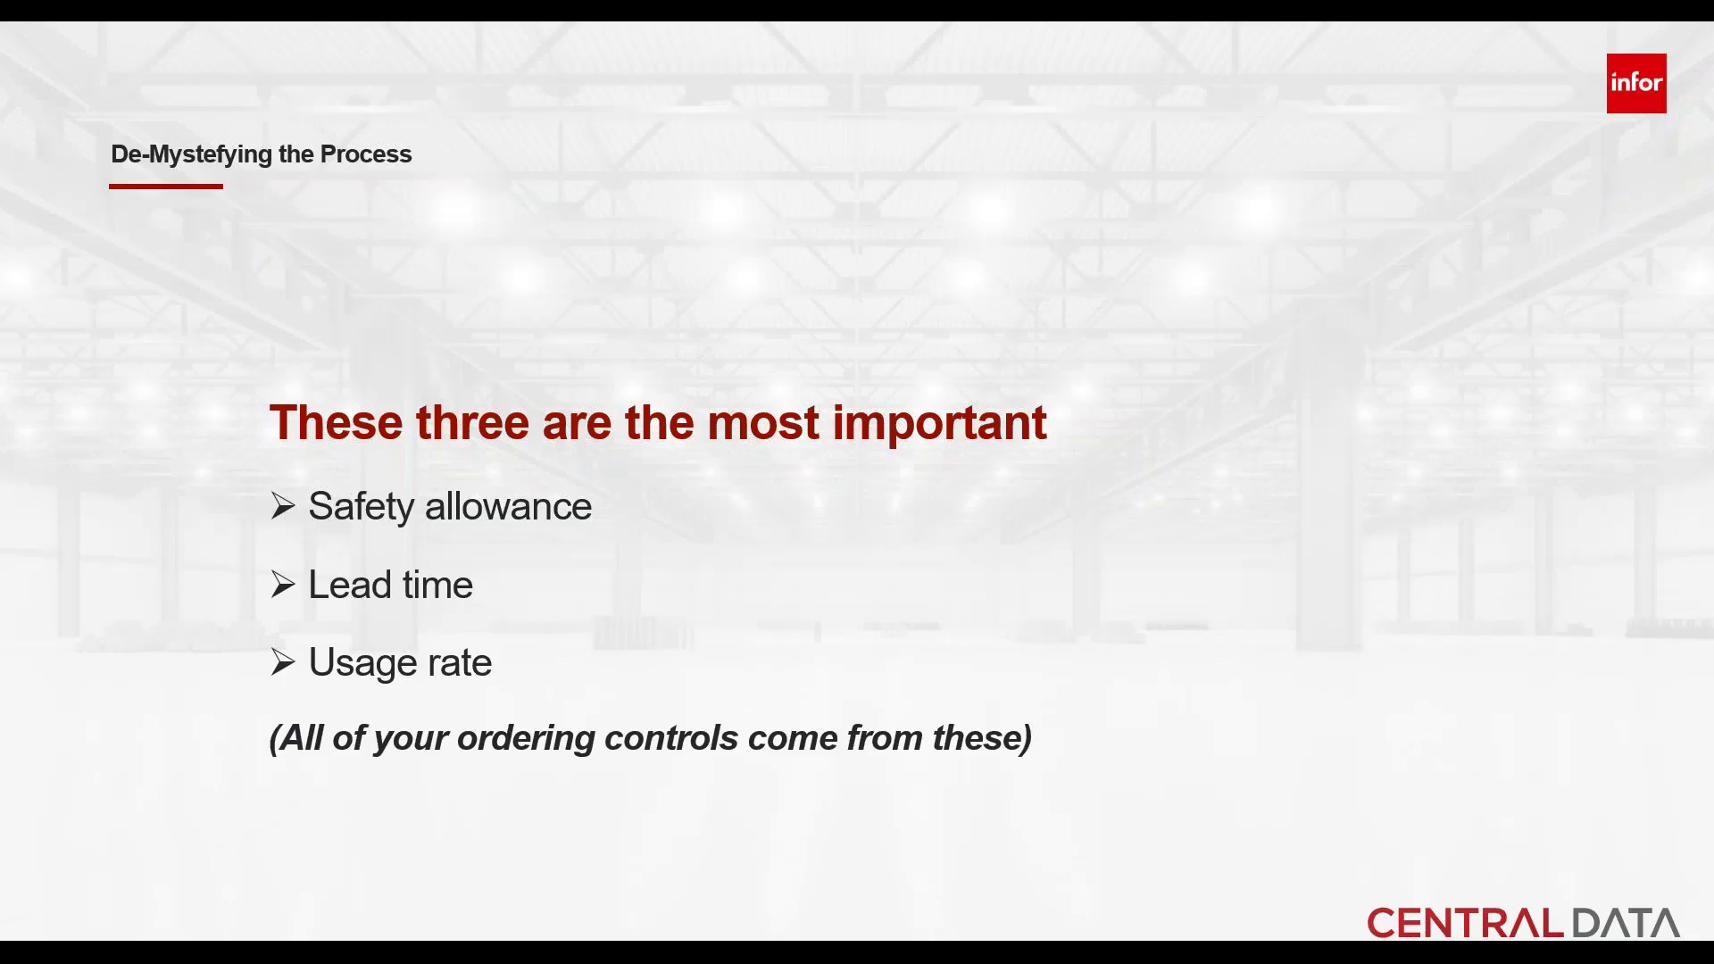
{"action": "key", "text": "Right"}
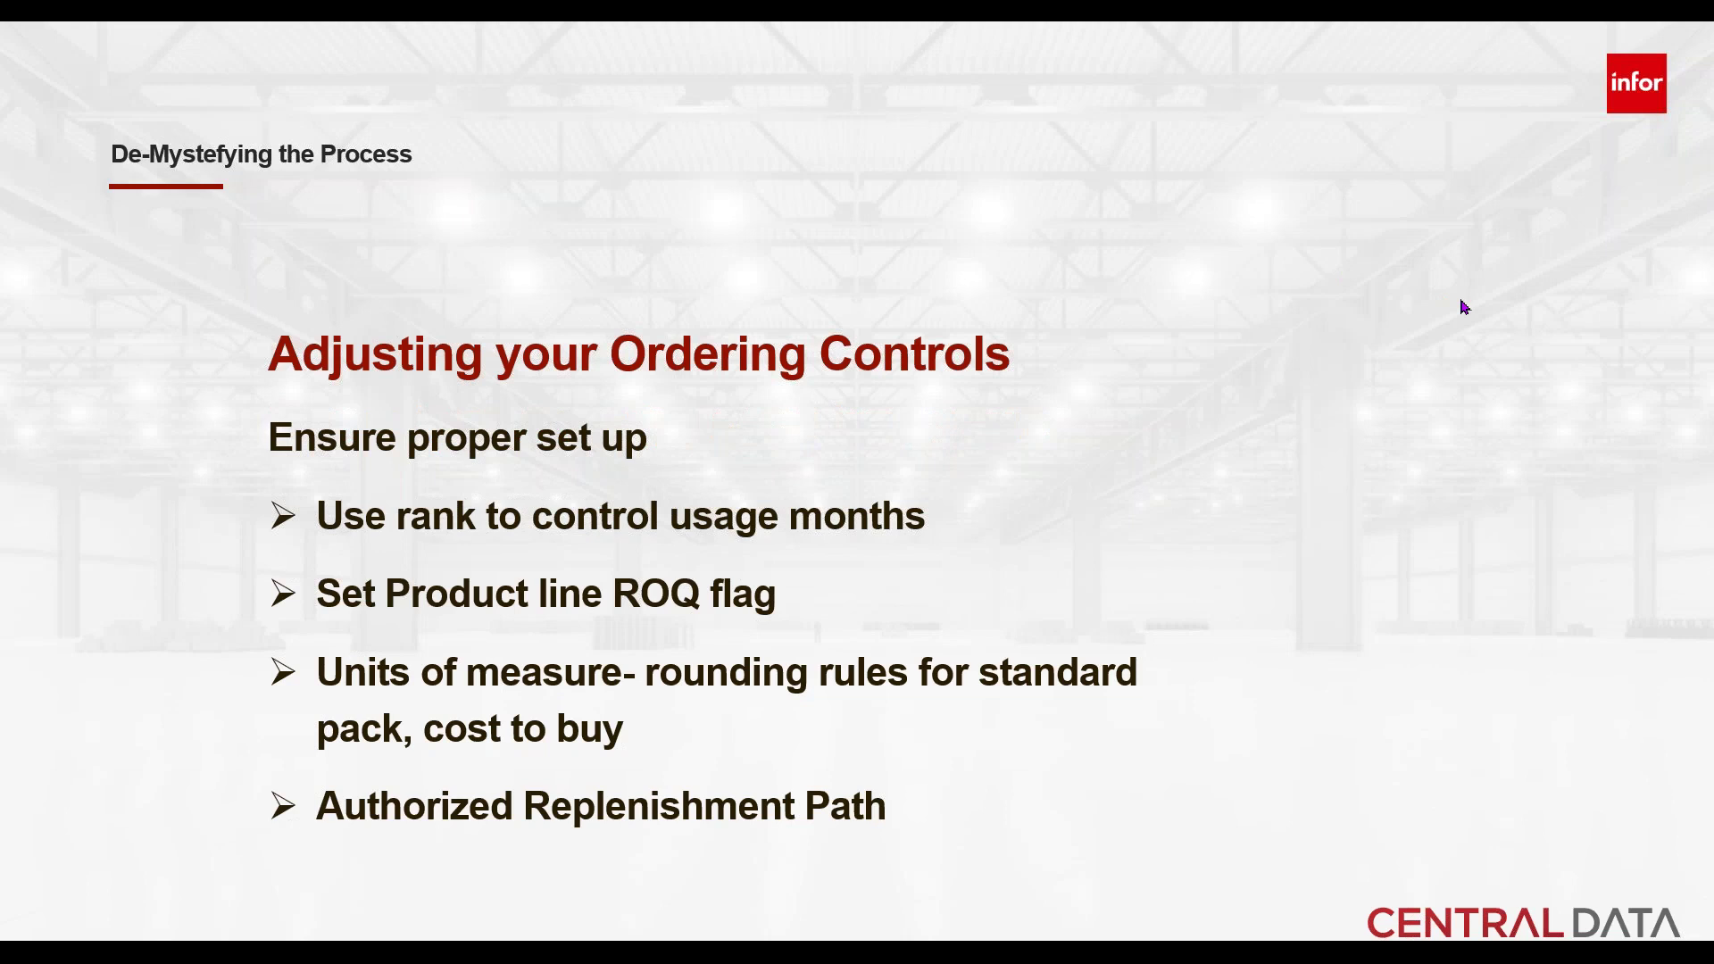
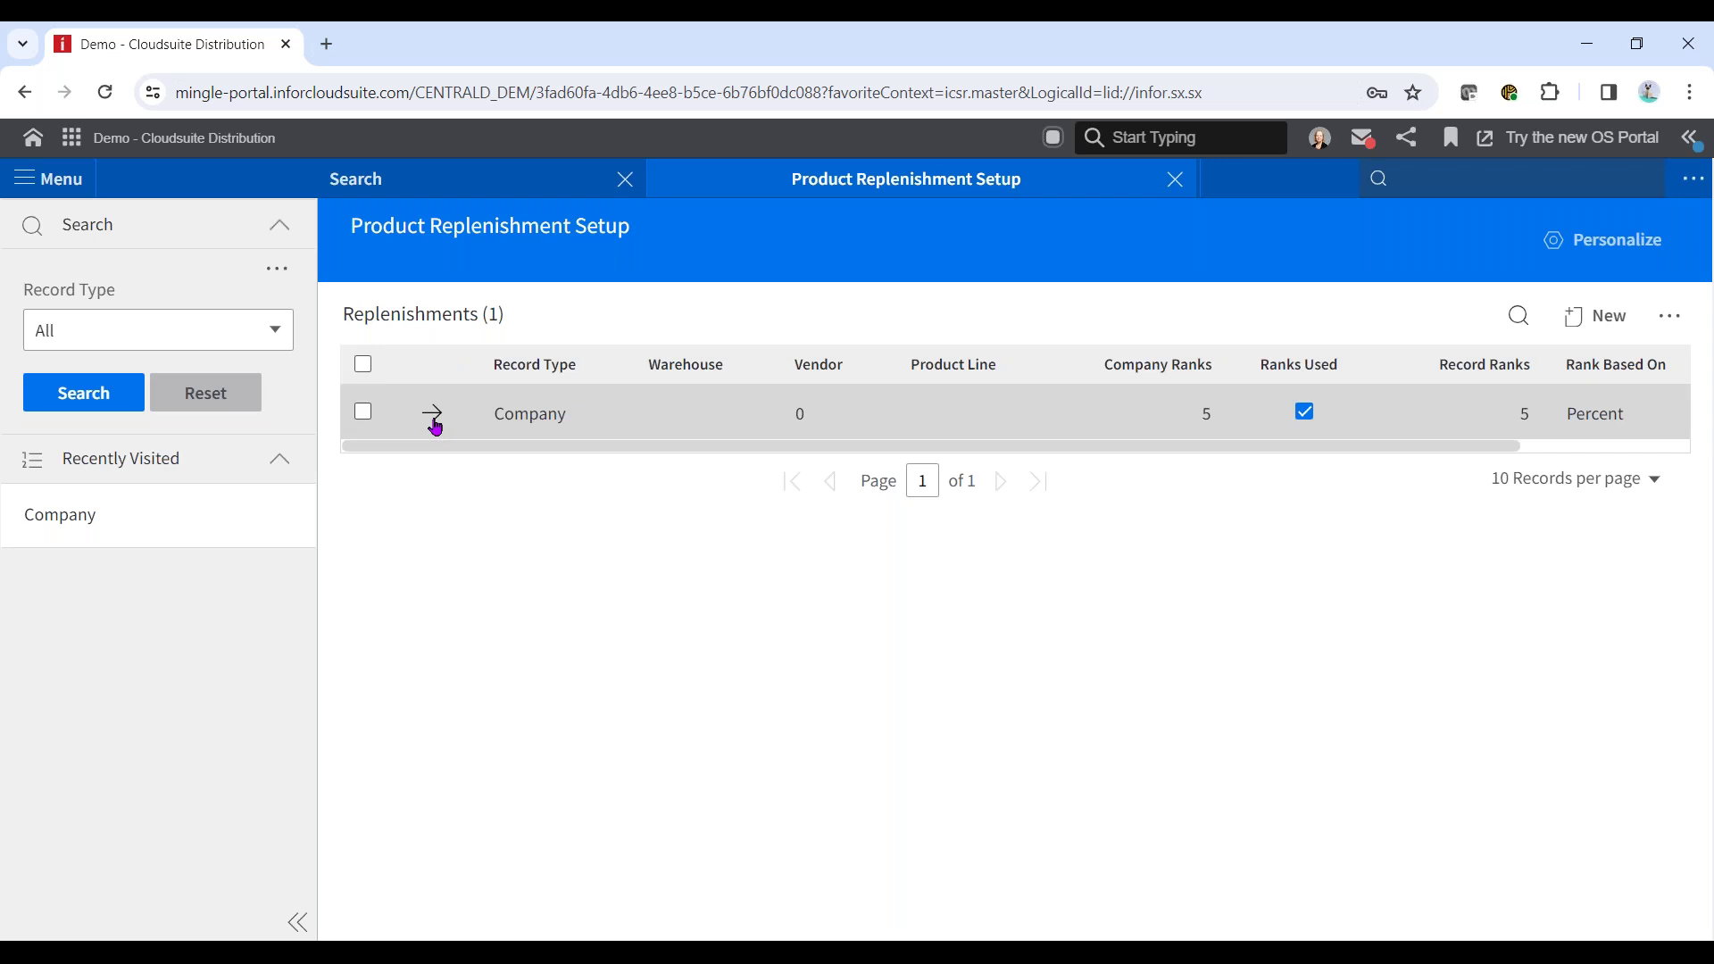
Open the Company replenishment record and set the search's record type to Company.
{"action": "left_click", "coordinate": [432, 415]}
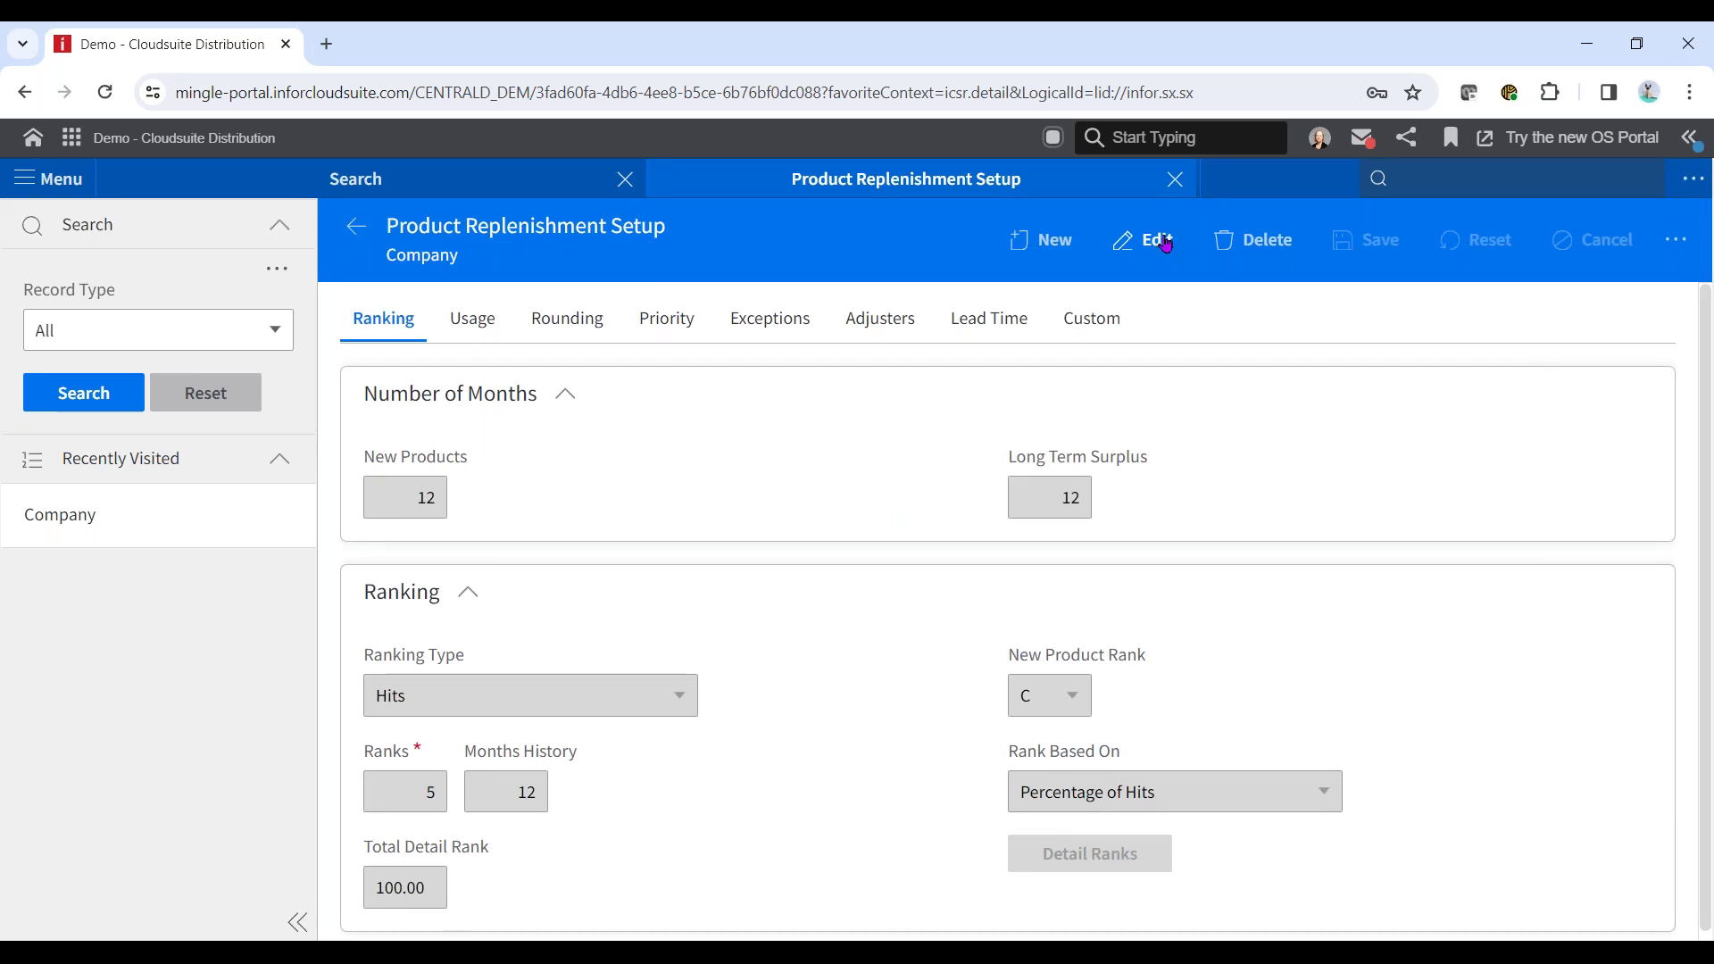
{"action": "left_click", "coordinate": [278, 332]}
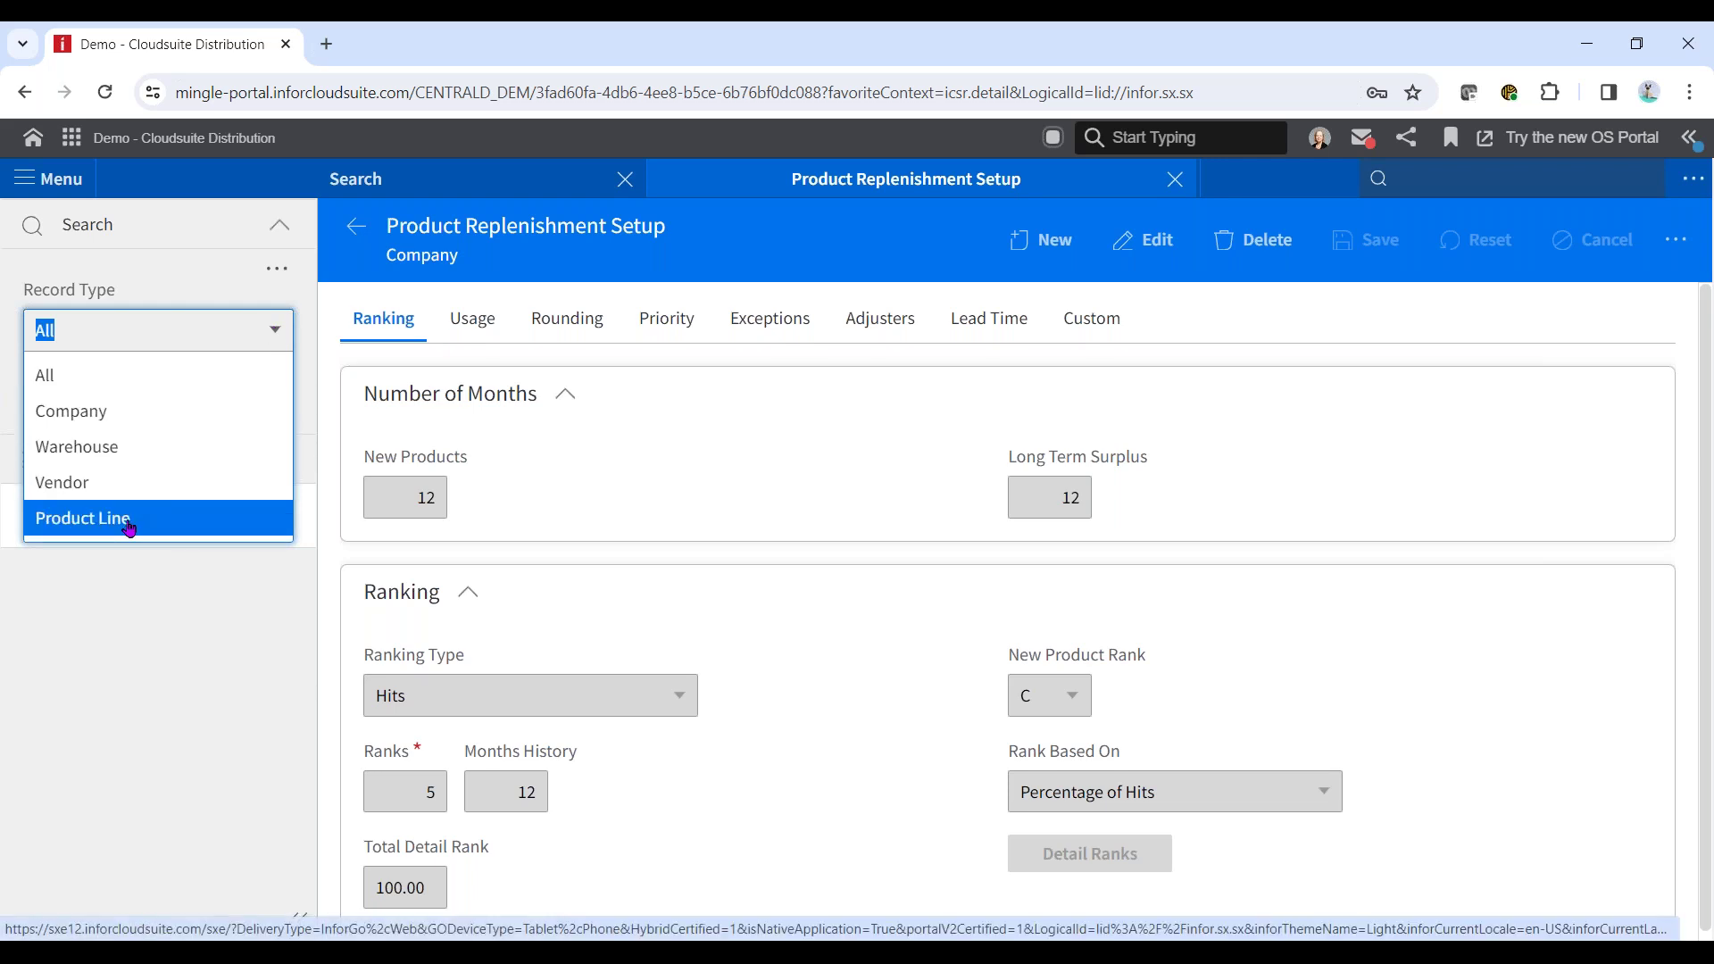
{"action": "left_click", "coordinate": [91, 415]}
Put the Company record in edit mode and open its detail ranks to review each level's usage months.
{"action": "left_click", "coordinate": [1152, 242]}
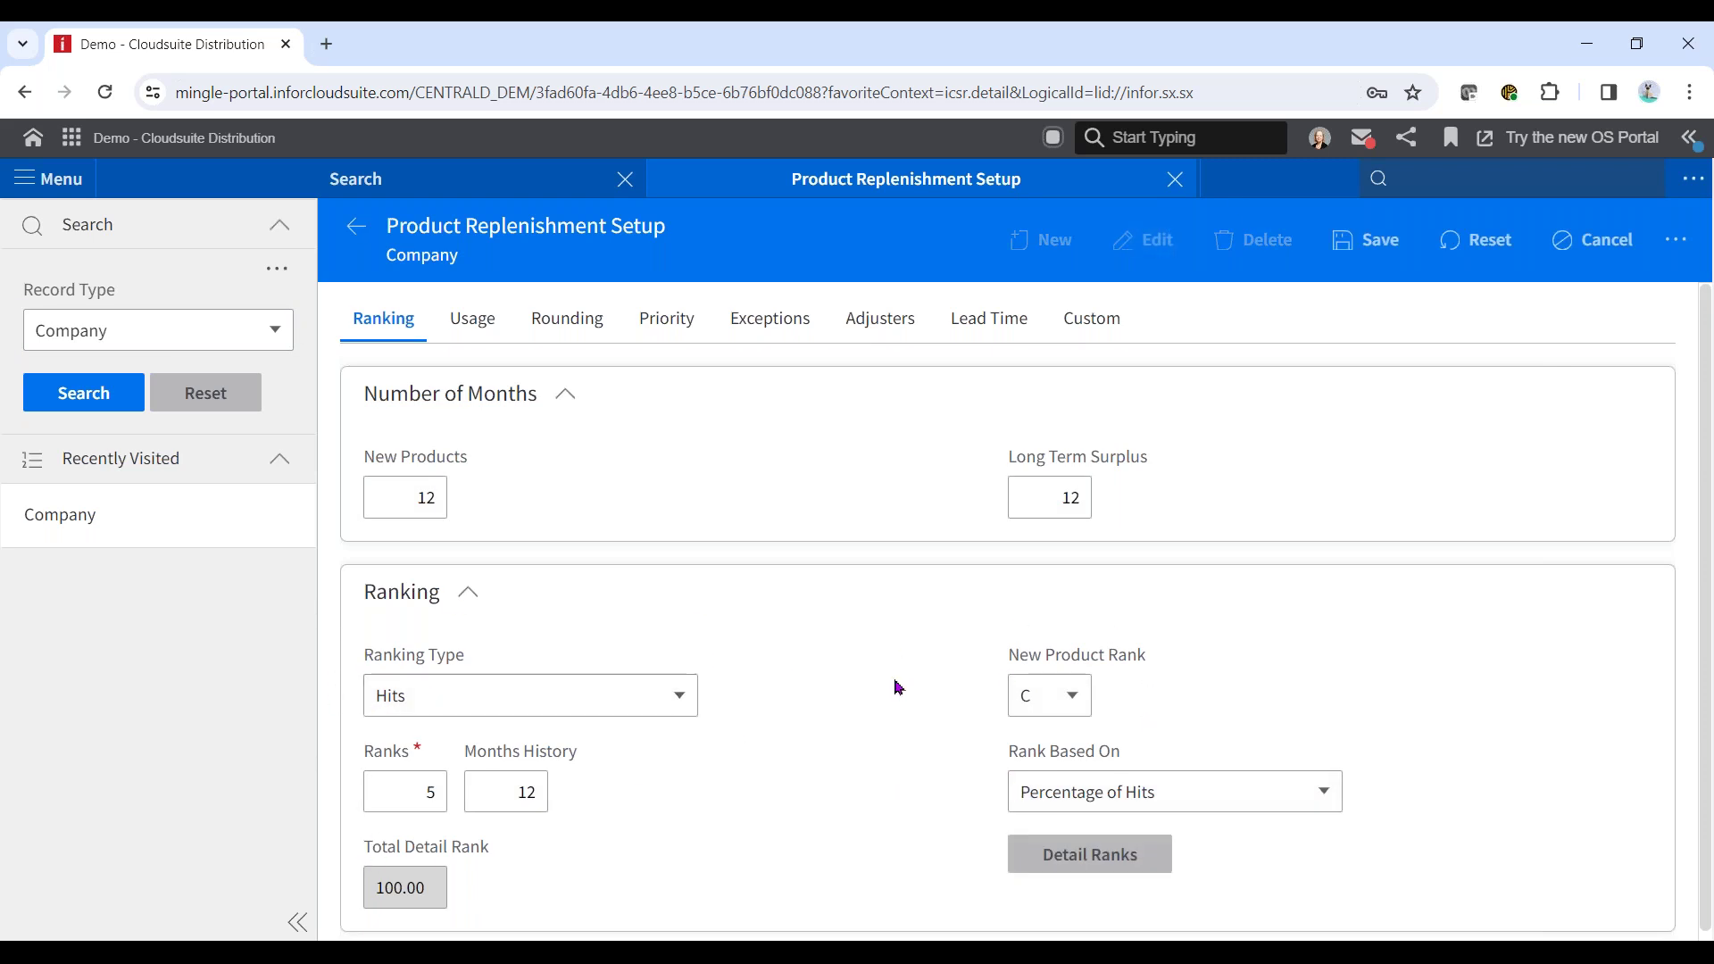
{"action": "left_click", "coordinate": [419, 786]}
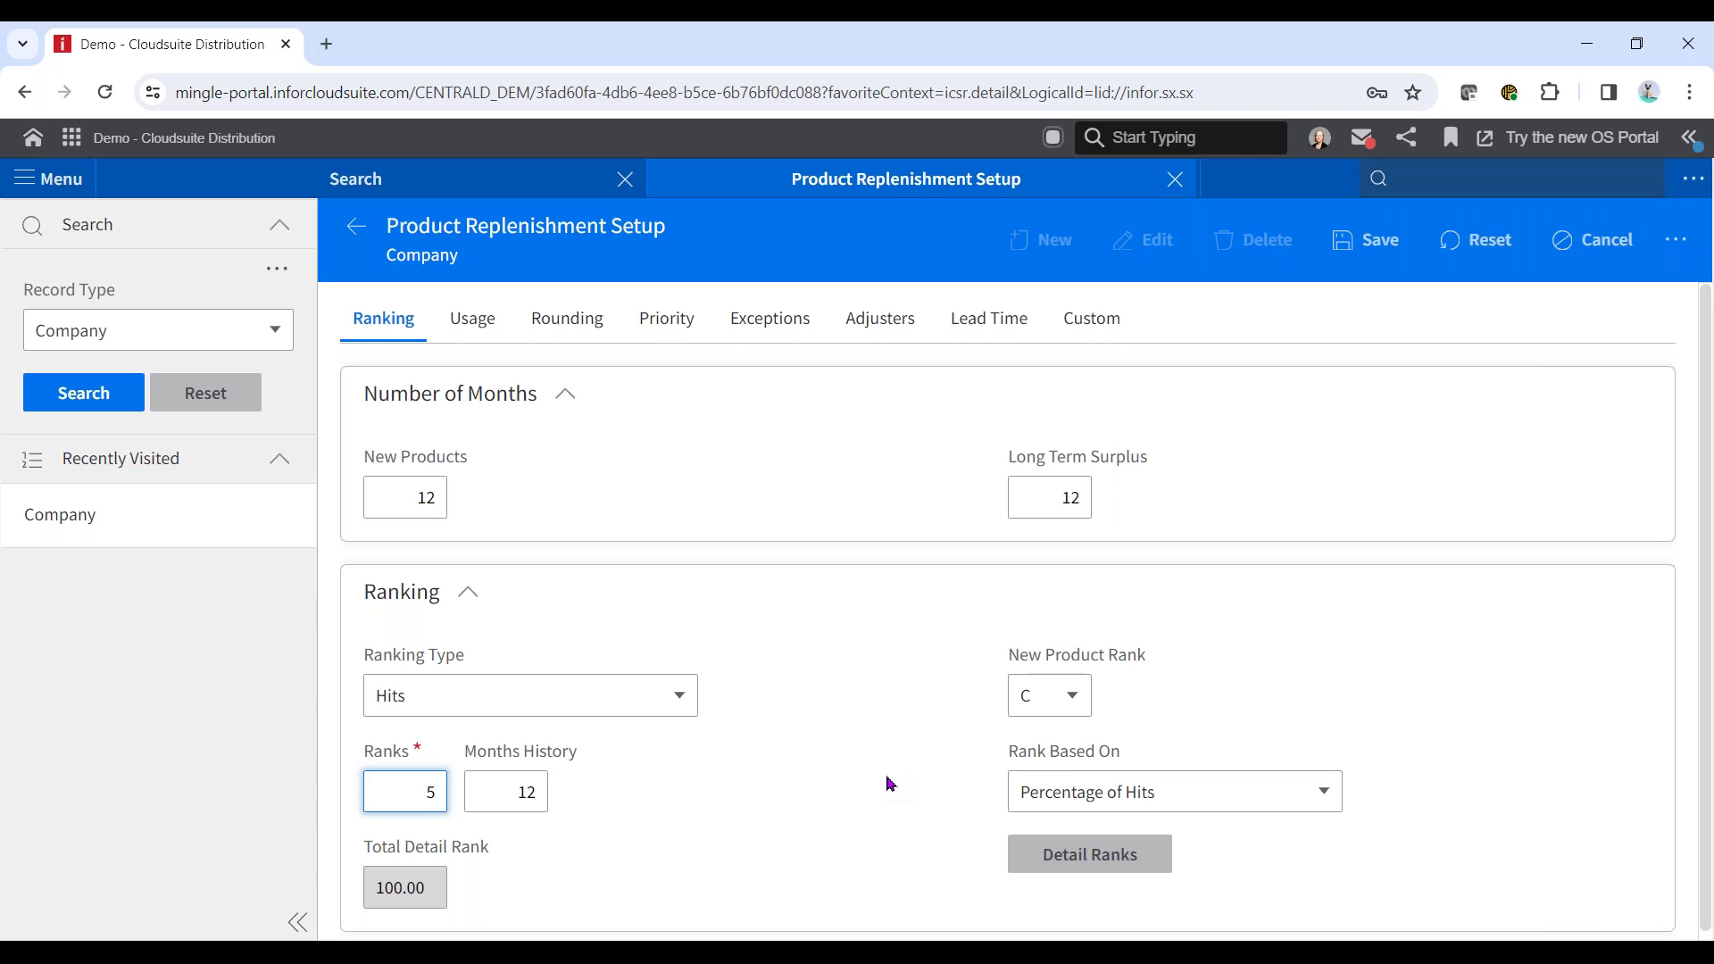
{"action": "left_click", "coordinate": [1098, 866]}
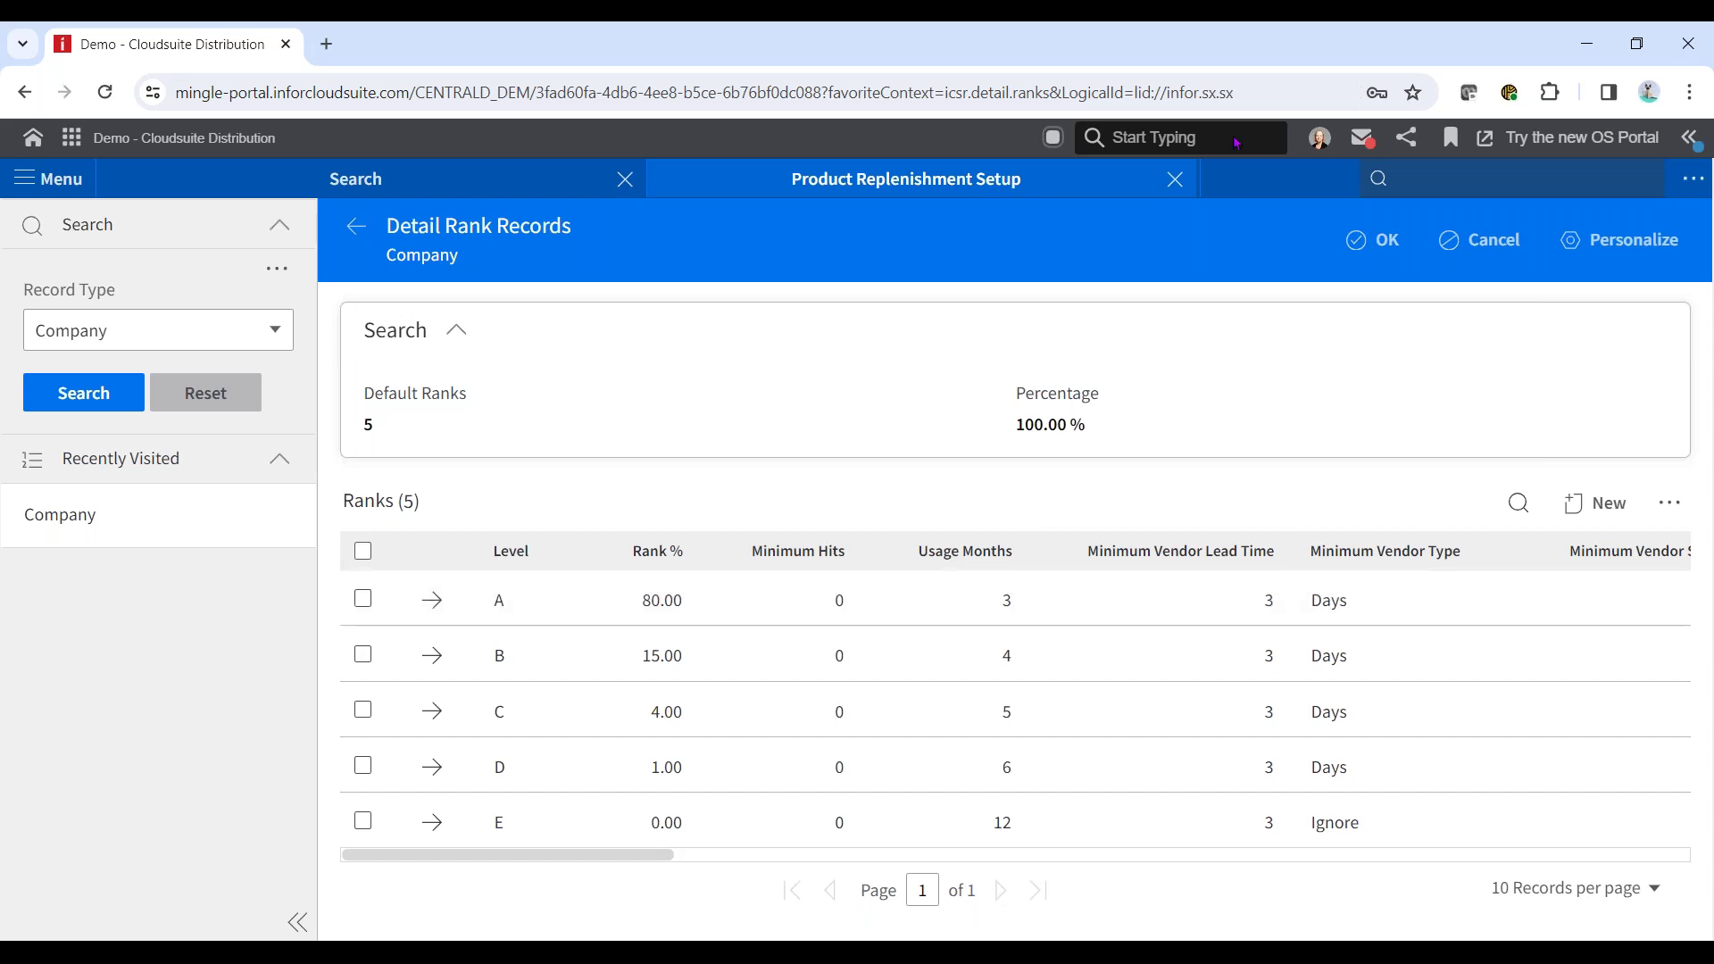
Close Product Replenishment Setup and open Warehouse Product Setup with the function code icsw.
{"action": "left_click", "coordinate": [1177, 179]}
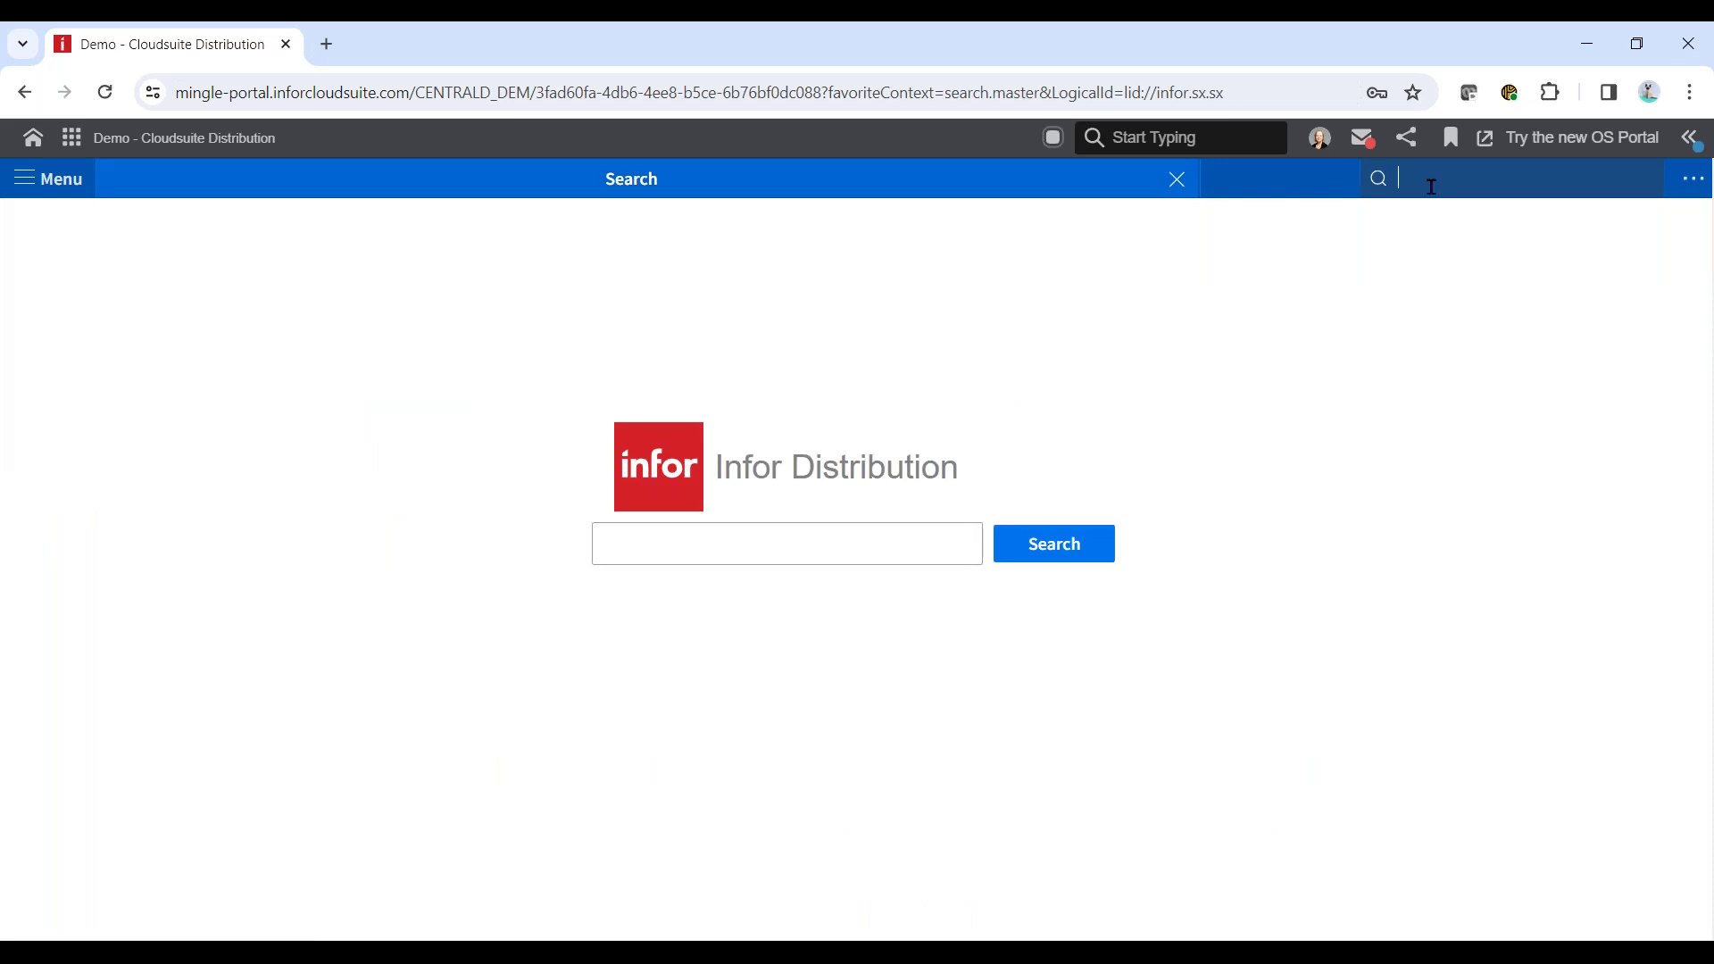
{"action": "type", "text": "icsw"}
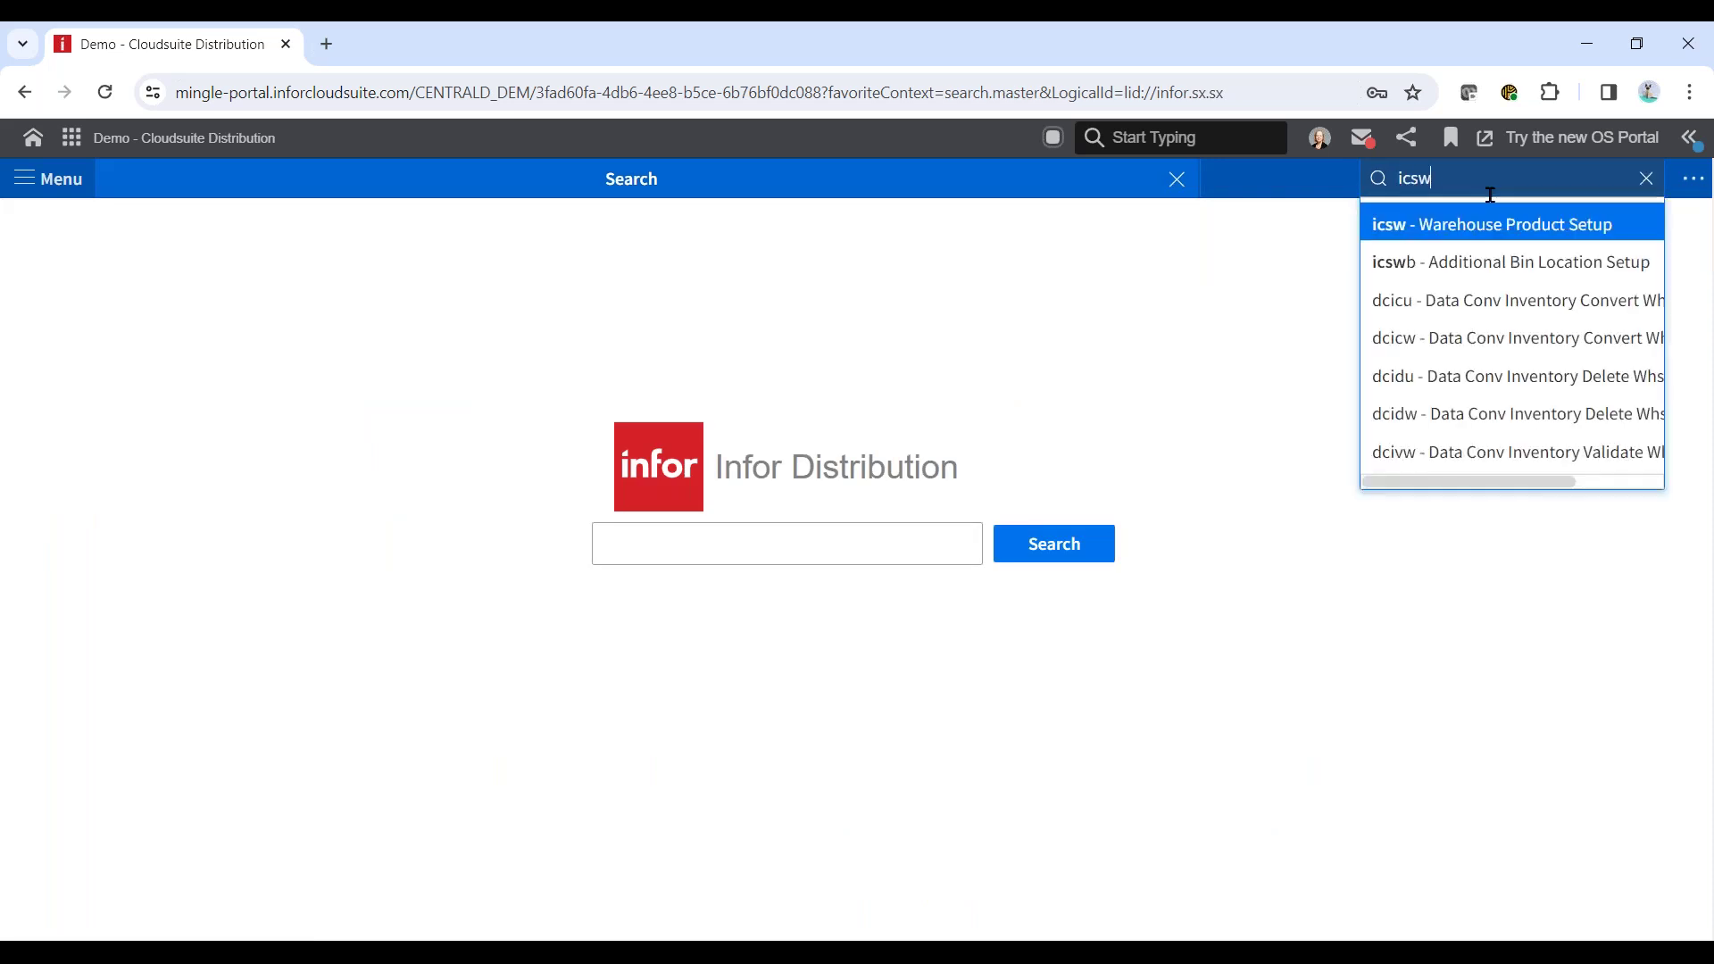
{"action": "left_click", "coordinate": [1423, 223]}
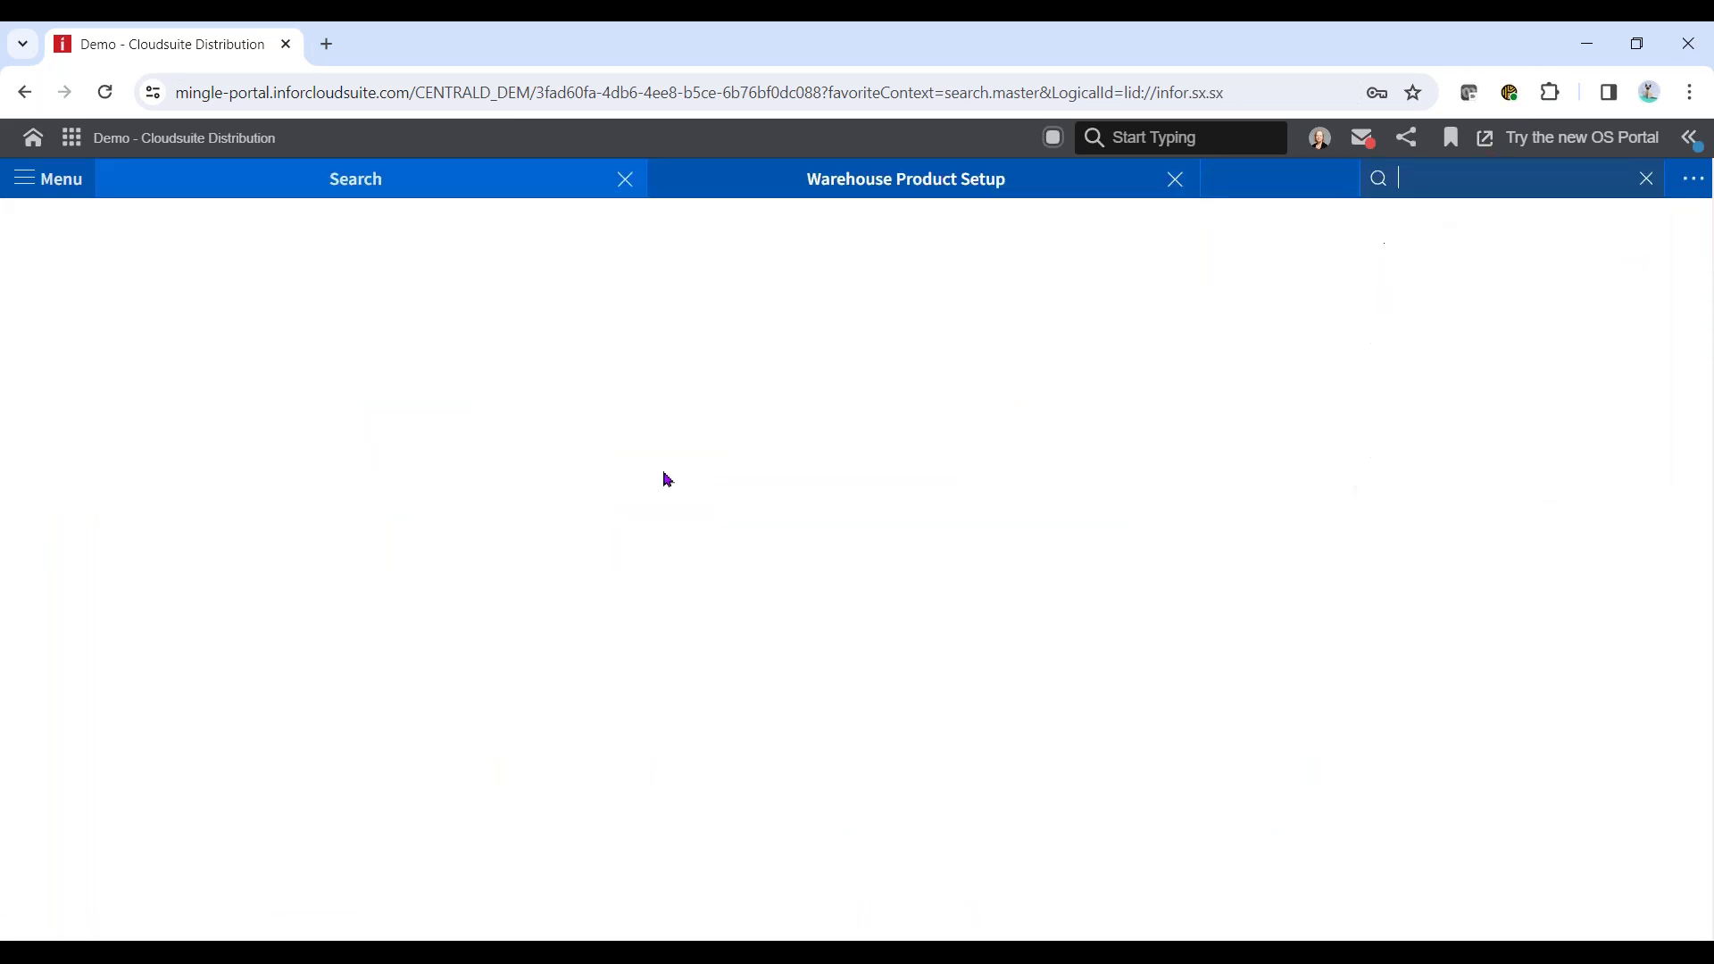
Search warehouse 01 - H&P Technologies for product 1-001 - Valve and open its record.
{"action": "left_click", "coordinate": [18, 924]}
{"action": "left_click", "coordinate": [46, 424]}
{"action": "left_click", "coordinate": [90, 475]}
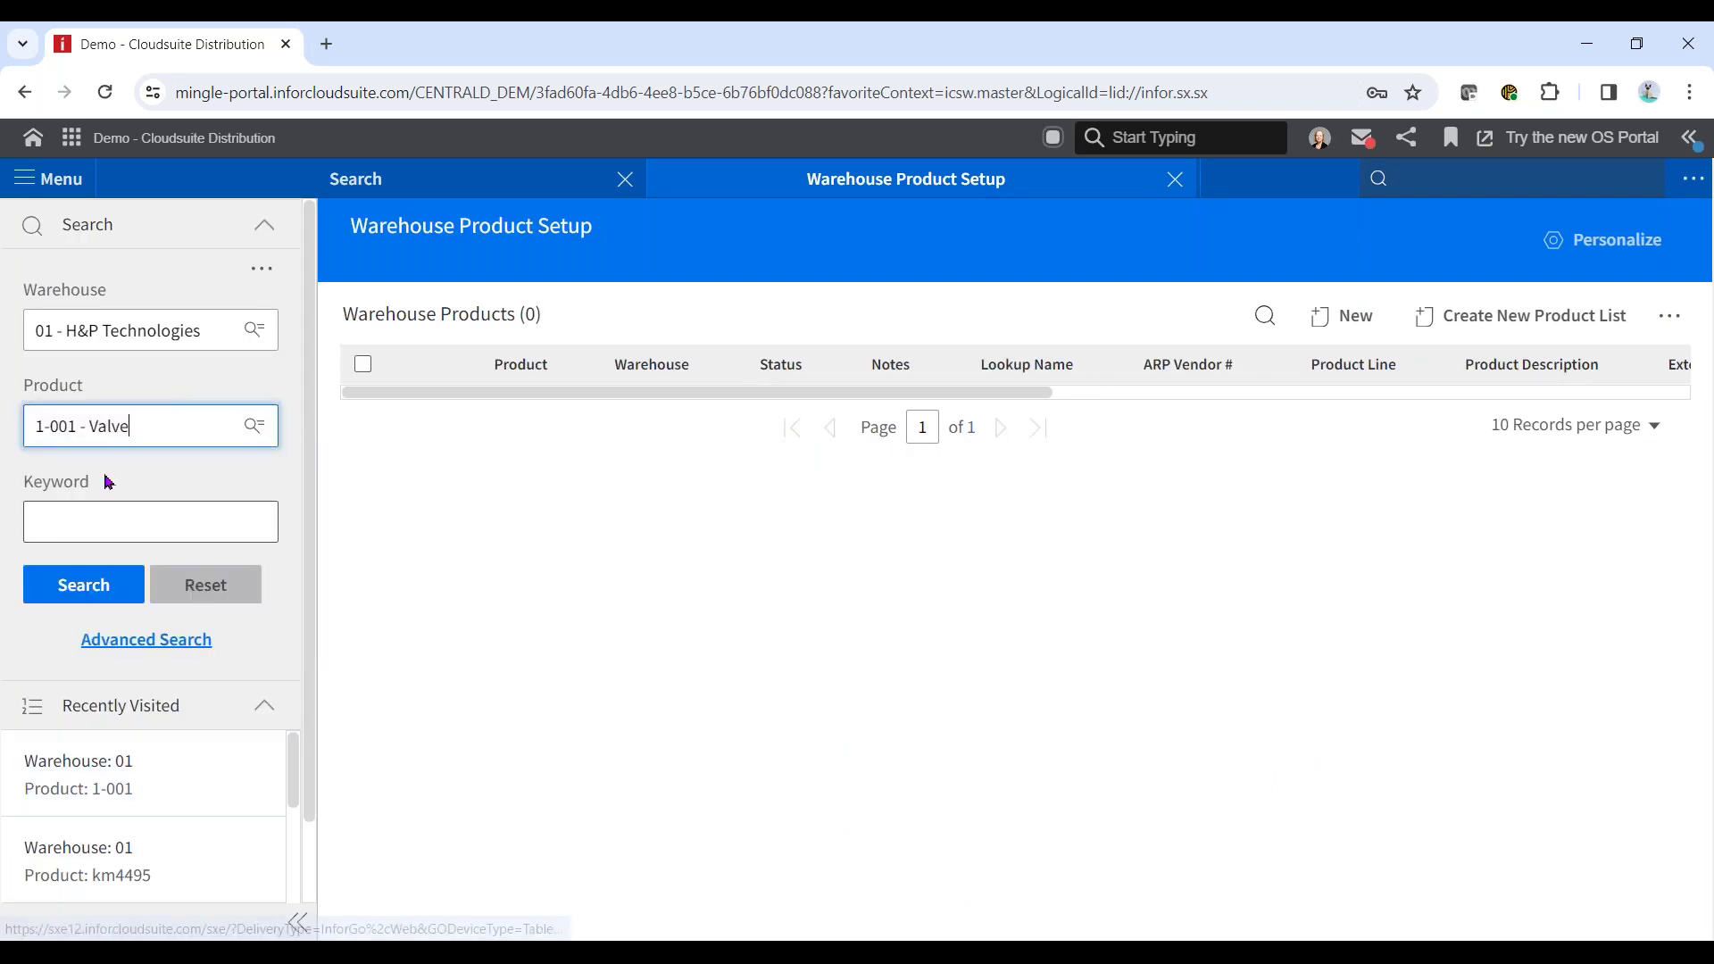
{"action": "left_click", "coordinate": [67, 593]}
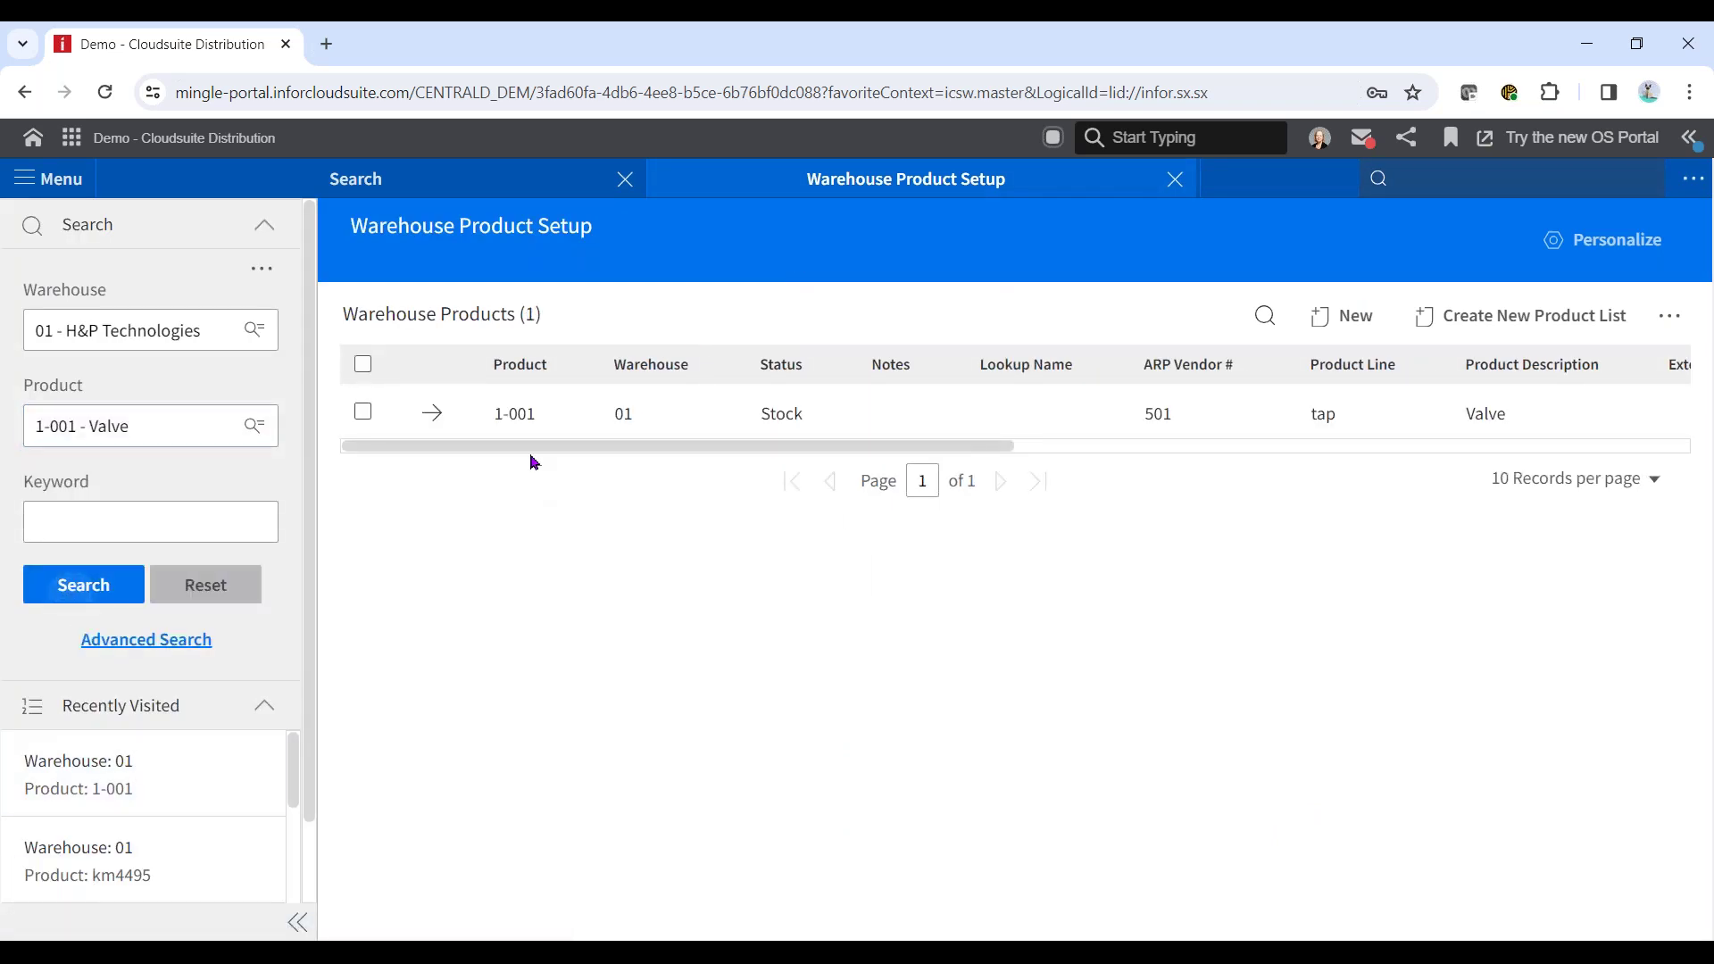
{"action": "left_click", "coordinate": [432, 414]}
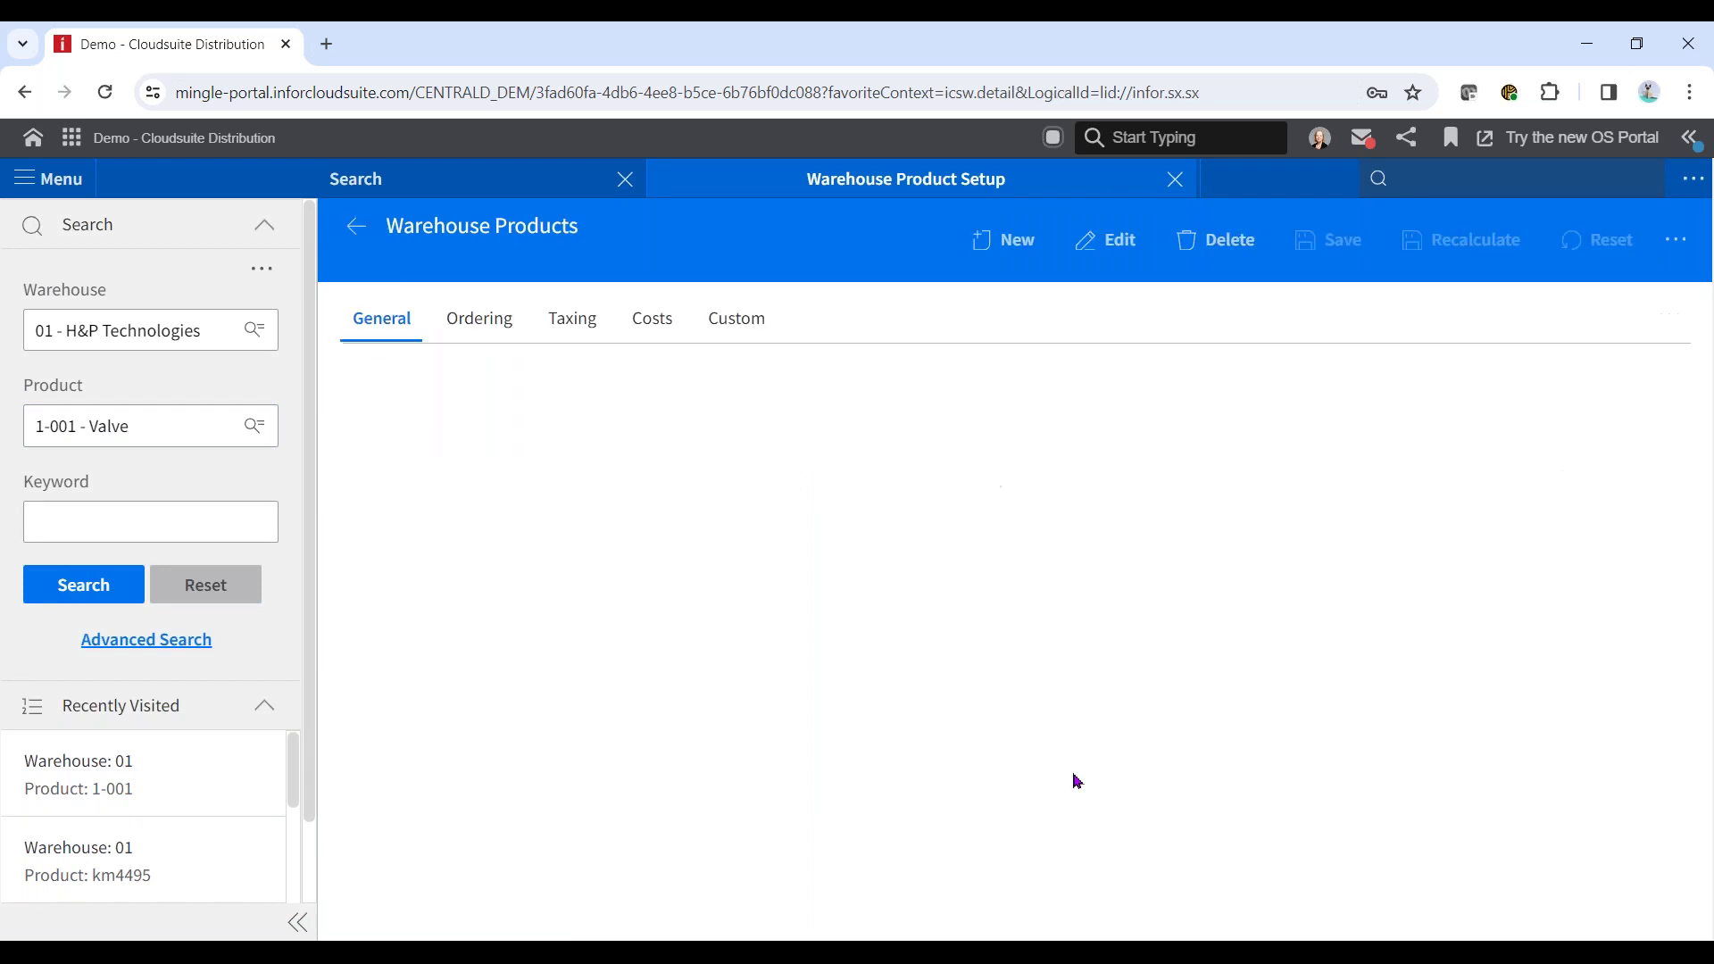
Check product 1-001's company and warehouse ranks against the number of usage months in its ordering settings.
{"action": "left_click", "coordinate": [480, 319]}
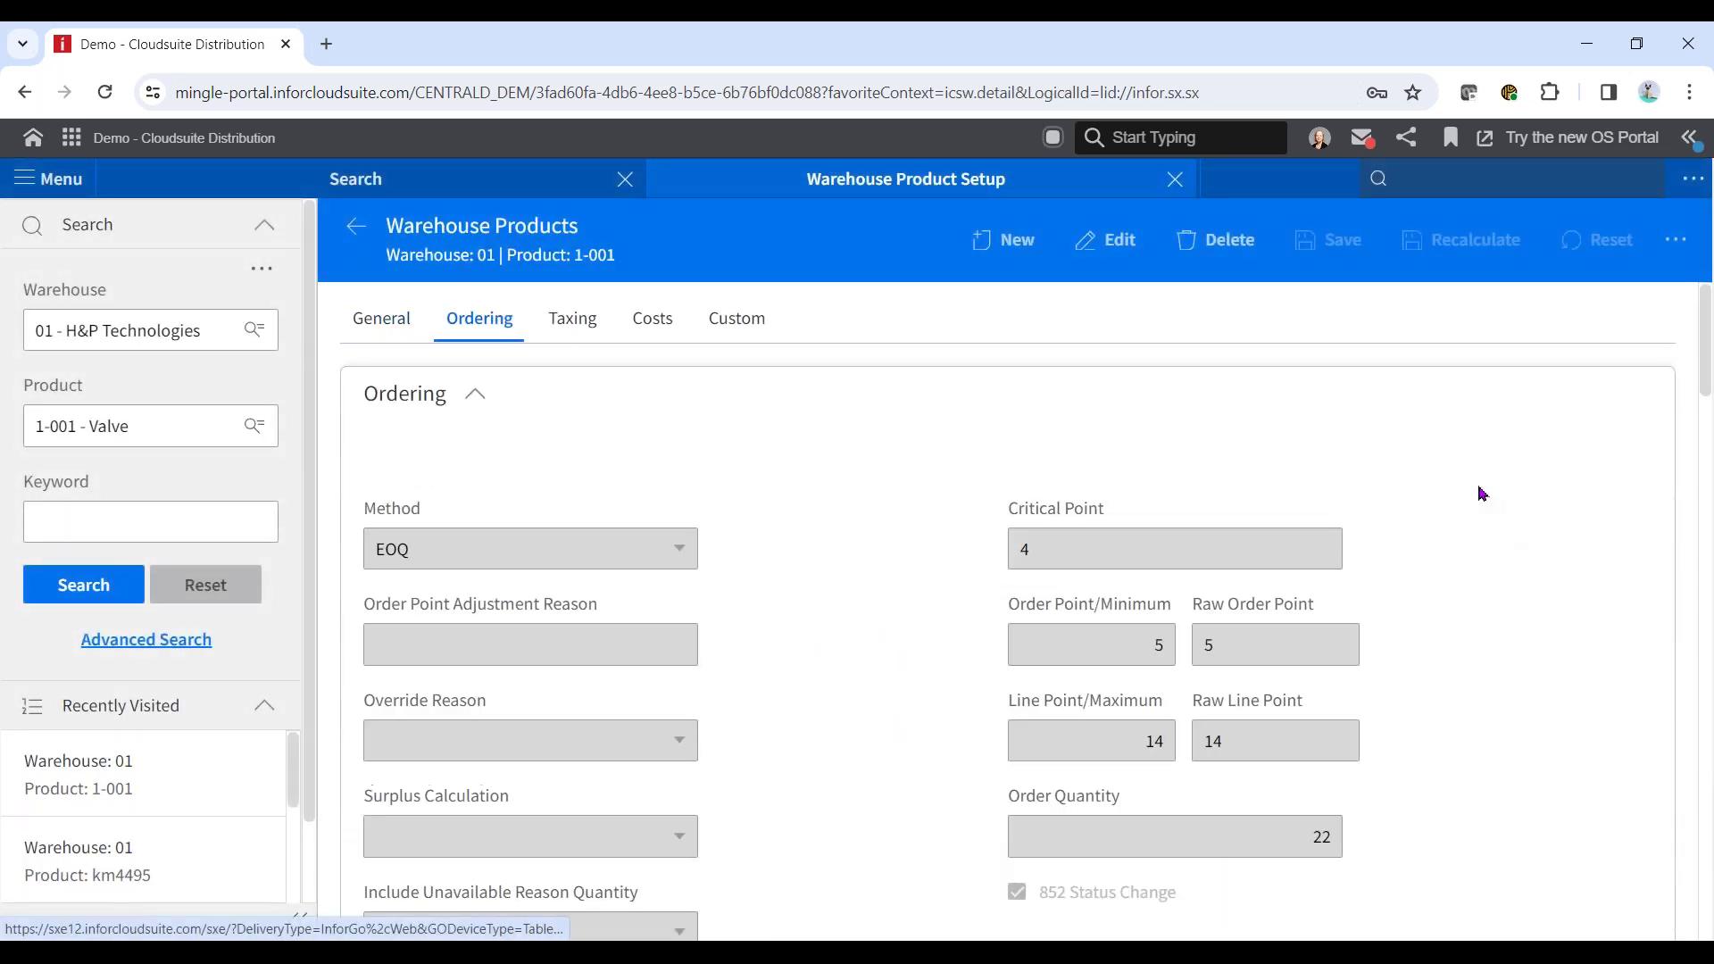
{"action": "scroll", "coordinate": [1484, 499], "scroll_direction": "down", "scroll_amount": 3}
{"action": "scroll", "coordinate": [1483, 498], "scroll_direction": "down", "scroll_amount": 6}
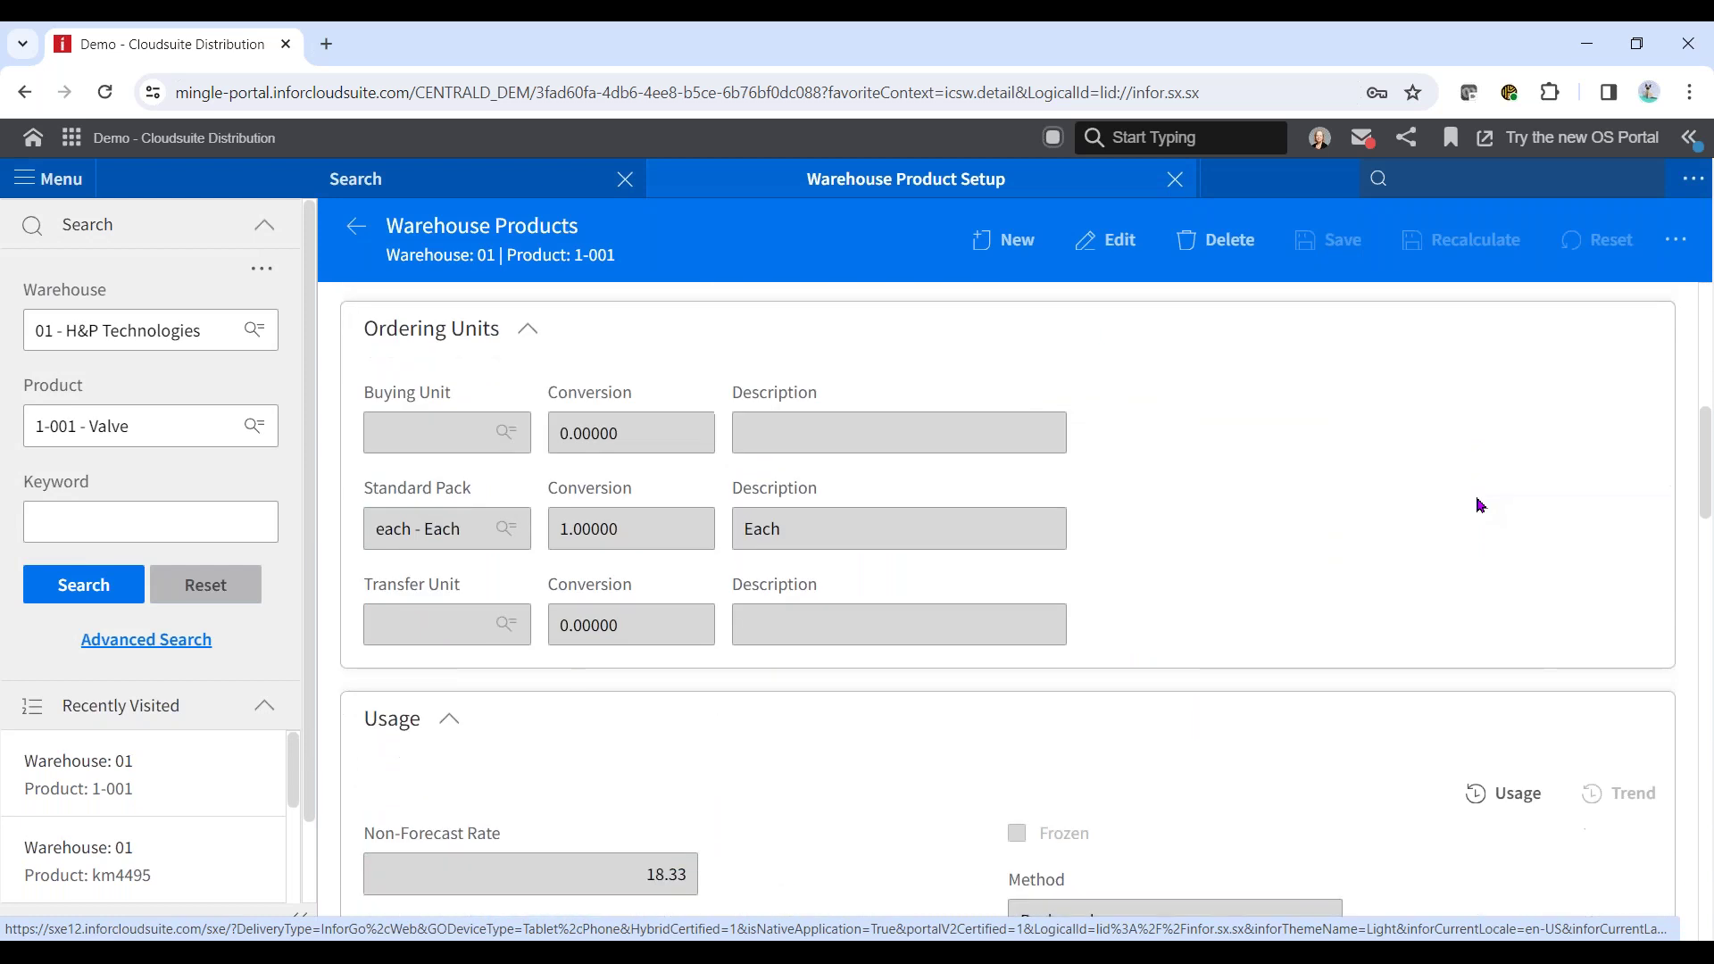
{"action": "scroll", "coordinate": [1187, 614], "scroll_direction": "down", "scroll_amount": 6}
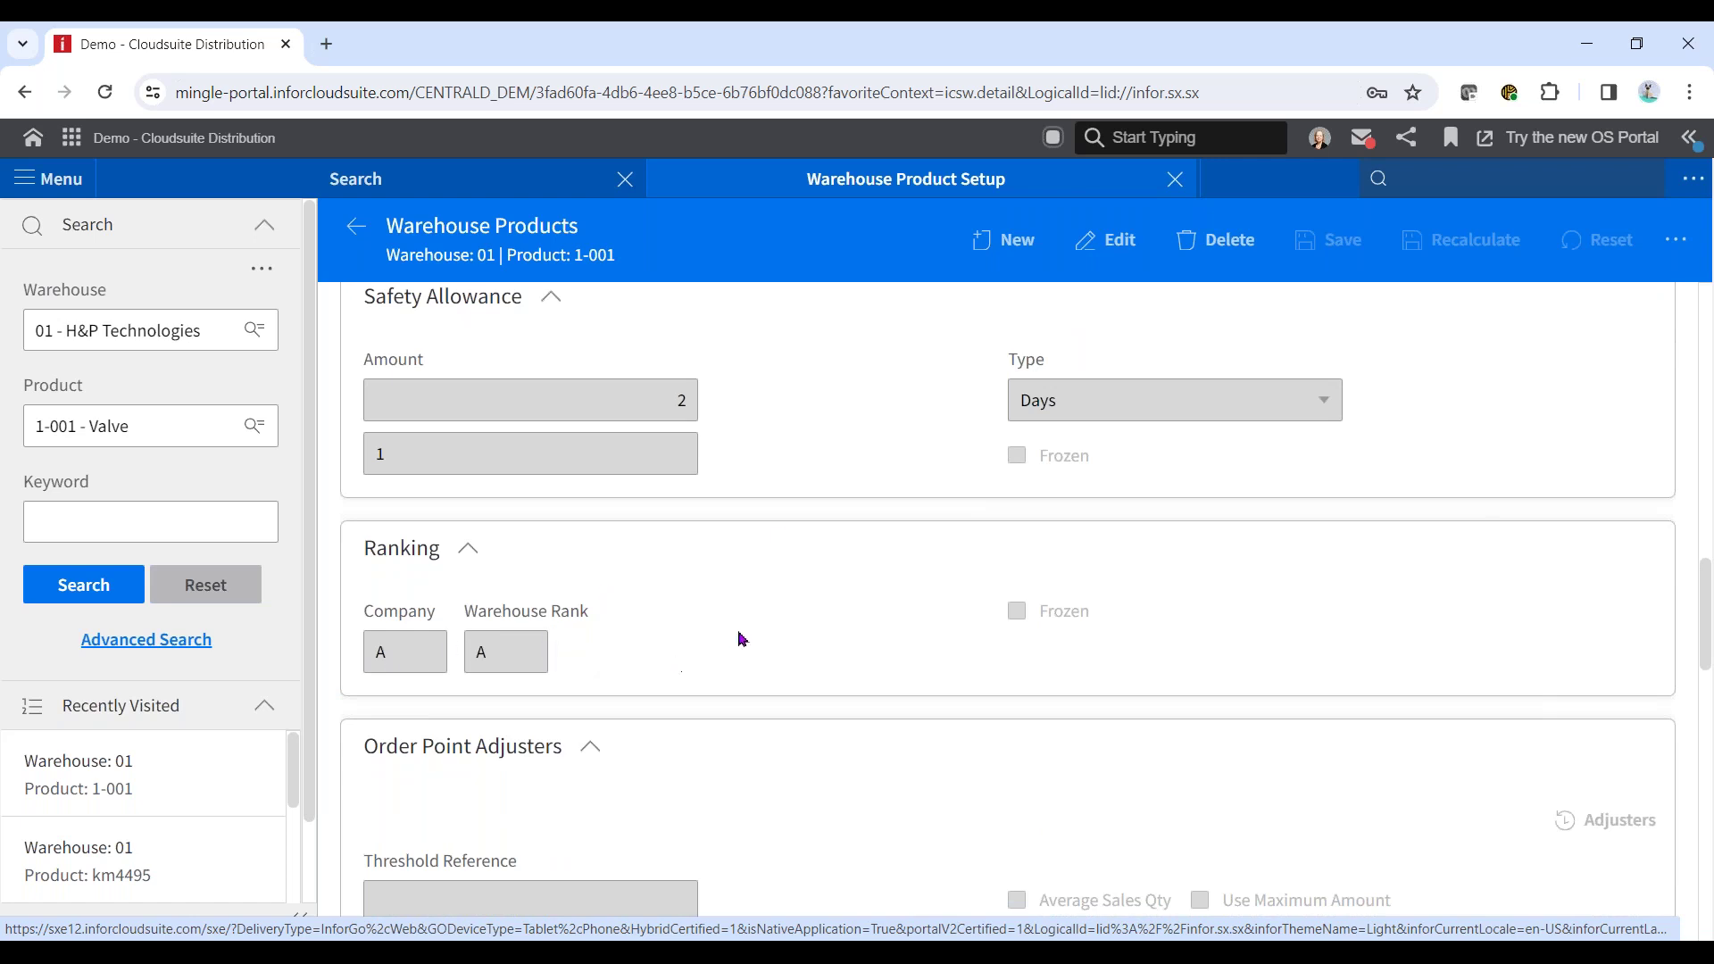
{"action": "scroll", "coordinate": [815, 658], "scroll_direction": "up", "scroll_amount": 5}
{"action": "scroll", "coordinate": [815, 658], "scroll_direction": "up", "scroll_amount": 1}
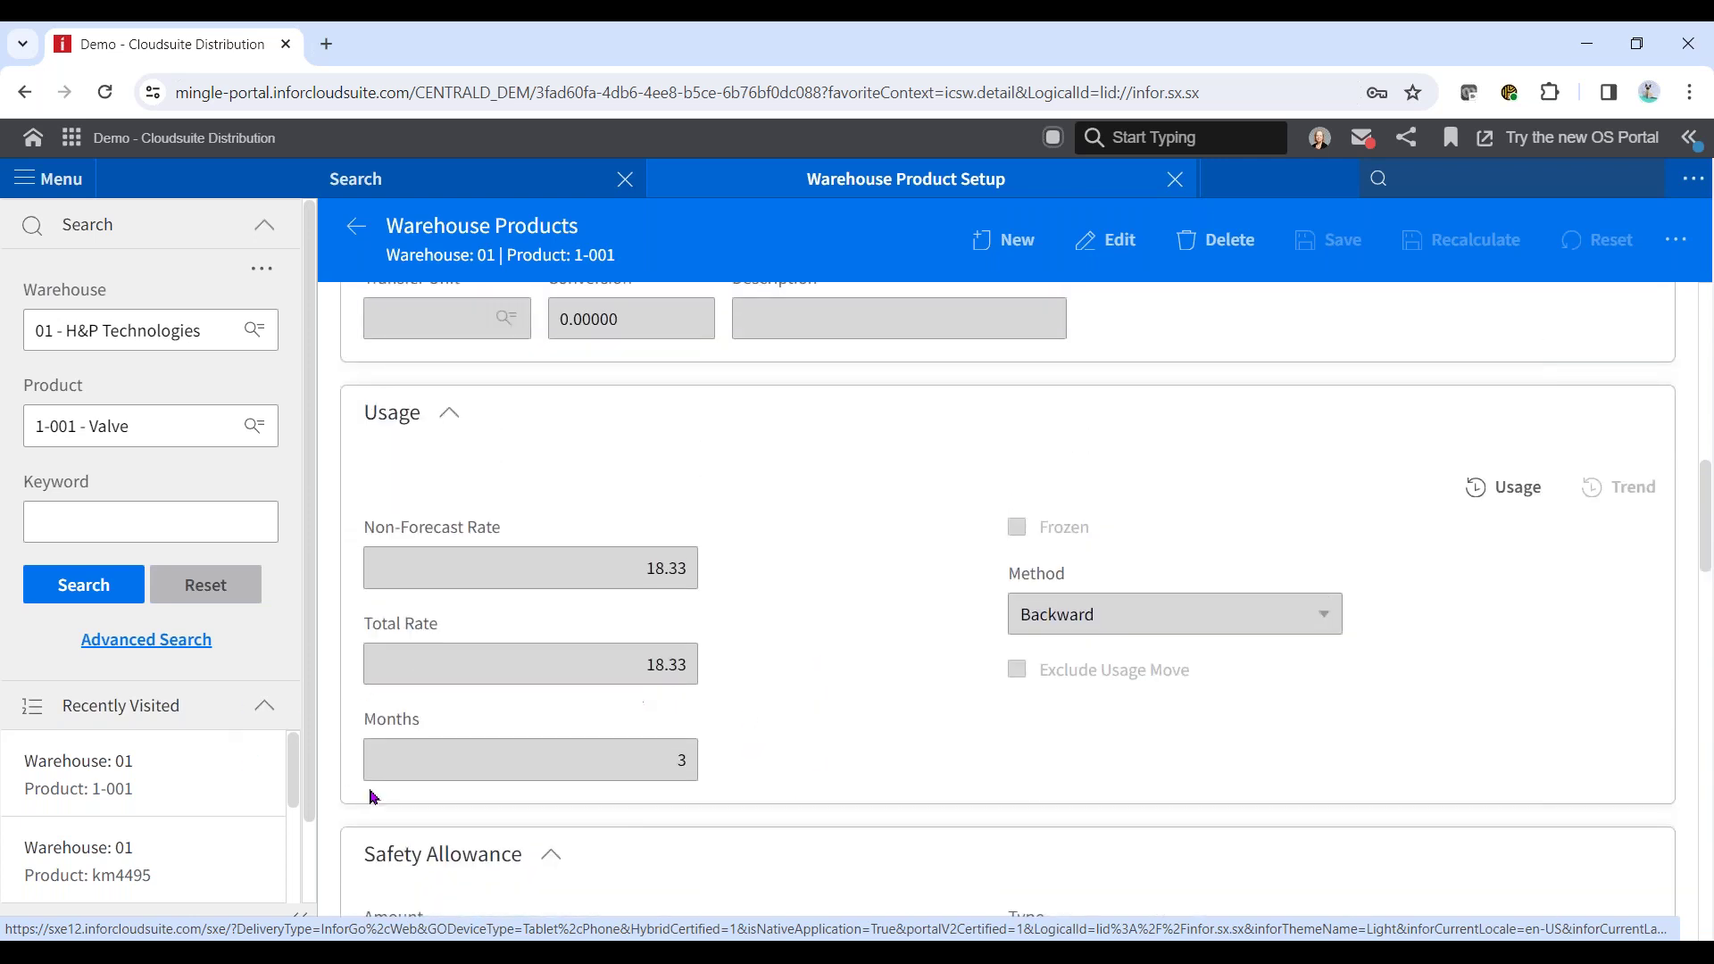
{"action": "left_click", "coordinate": [673, 757]}
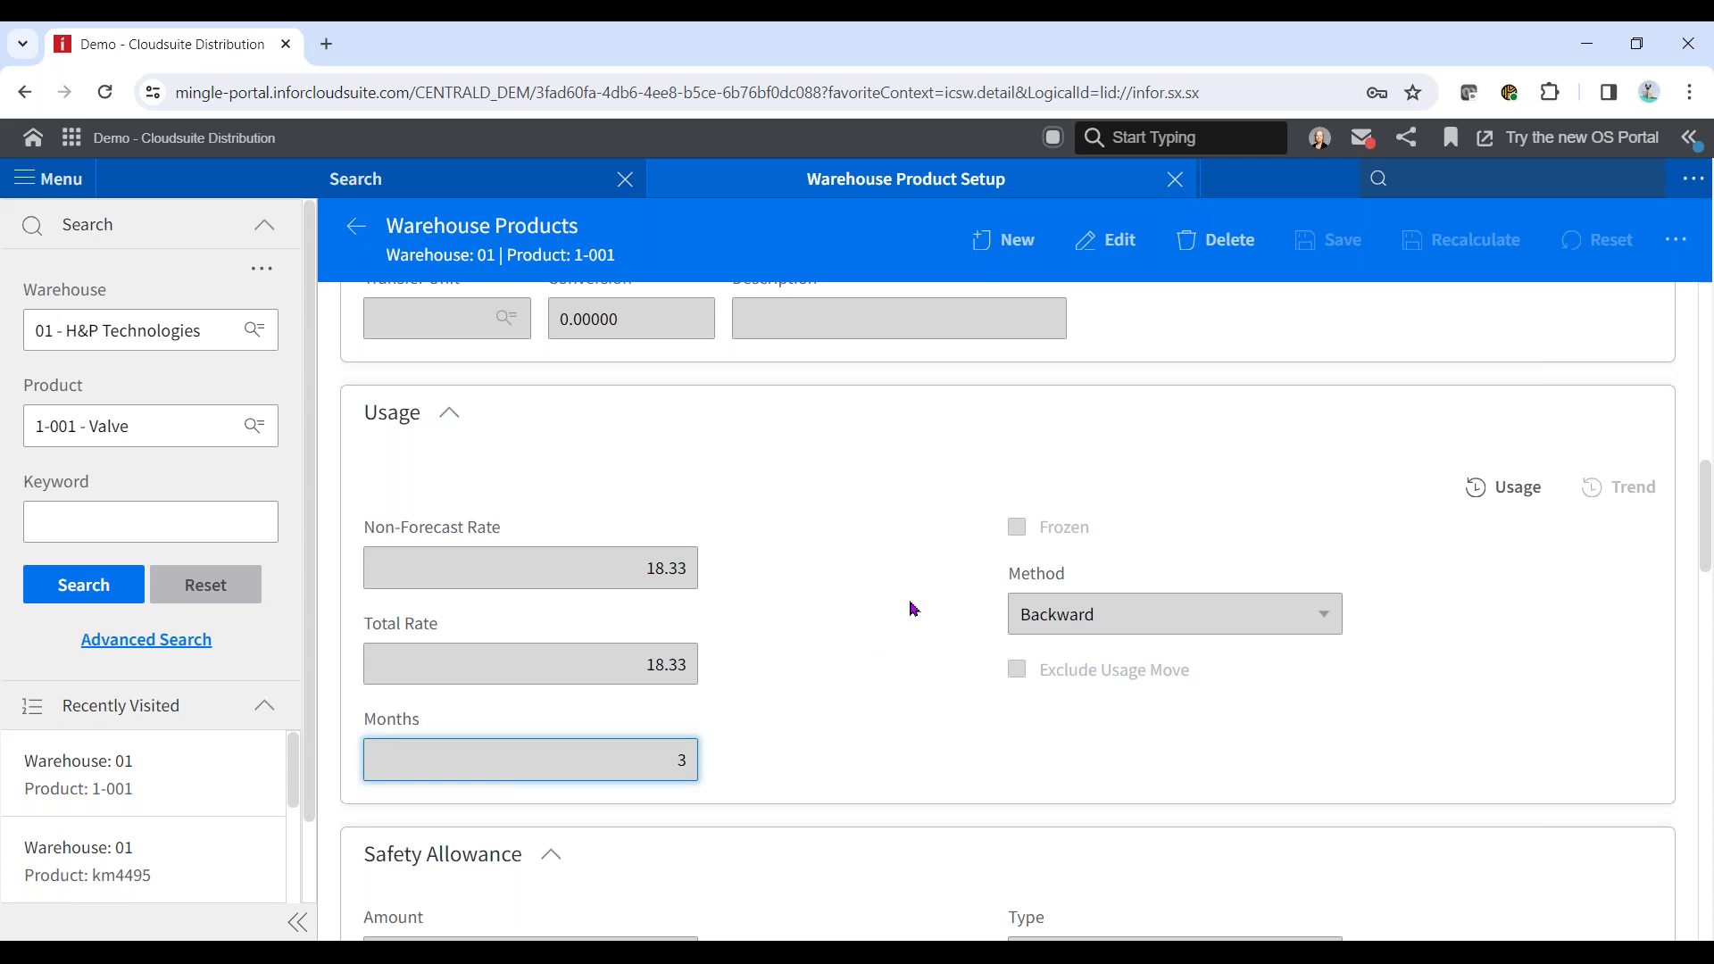
Close Warehouse Product Setup and return to Product Replenishment Setup with the function code icsr.
{"action": "left_click", "coordinate": [1175, 179]}
{"action": "left_click", "coordinate": [1416, 176]}
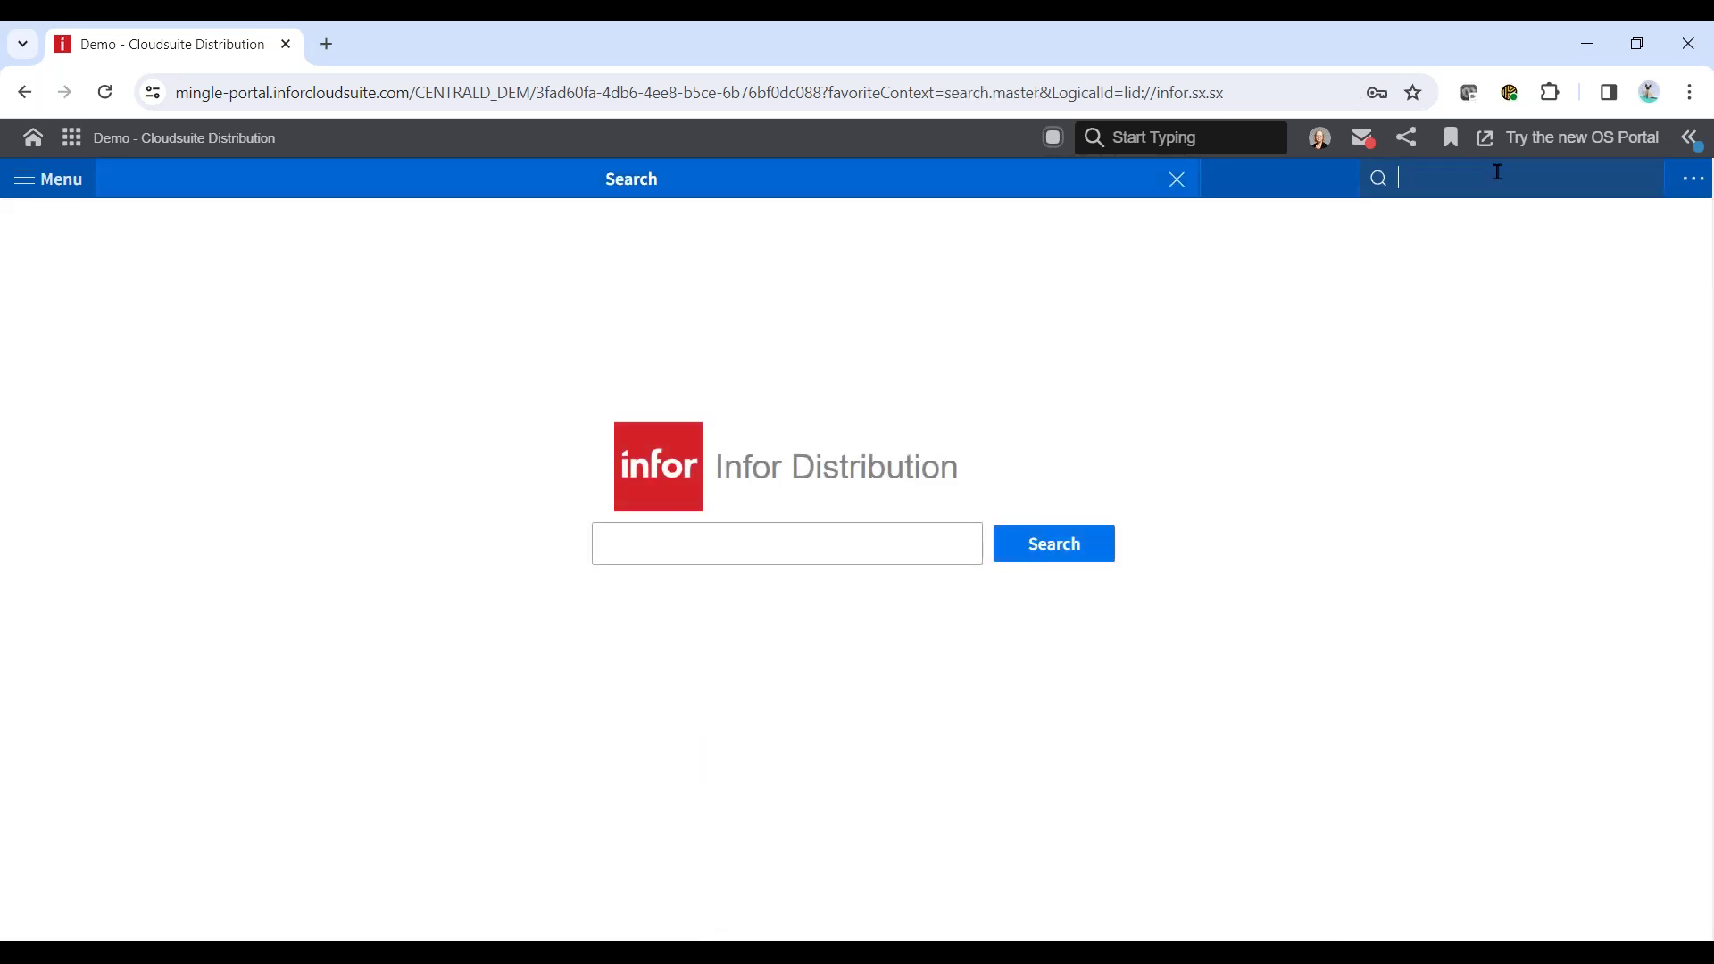
{"action": "type", "text": "icsr"}
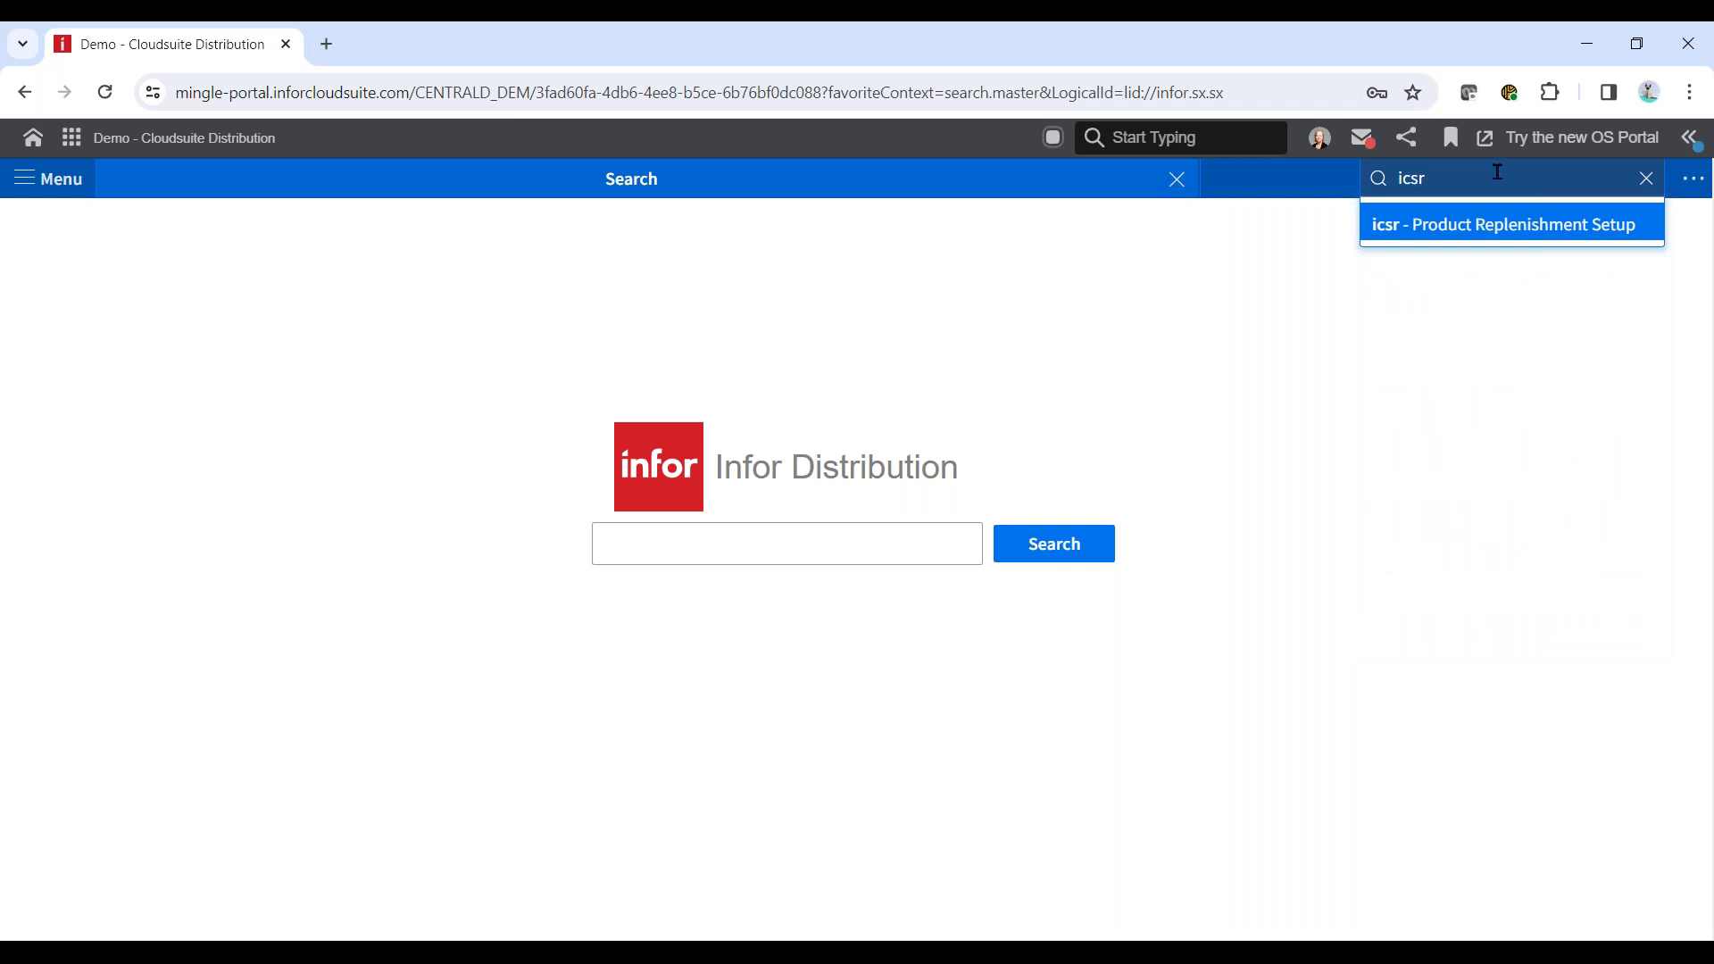
{"action": "key", "text": "Return"}
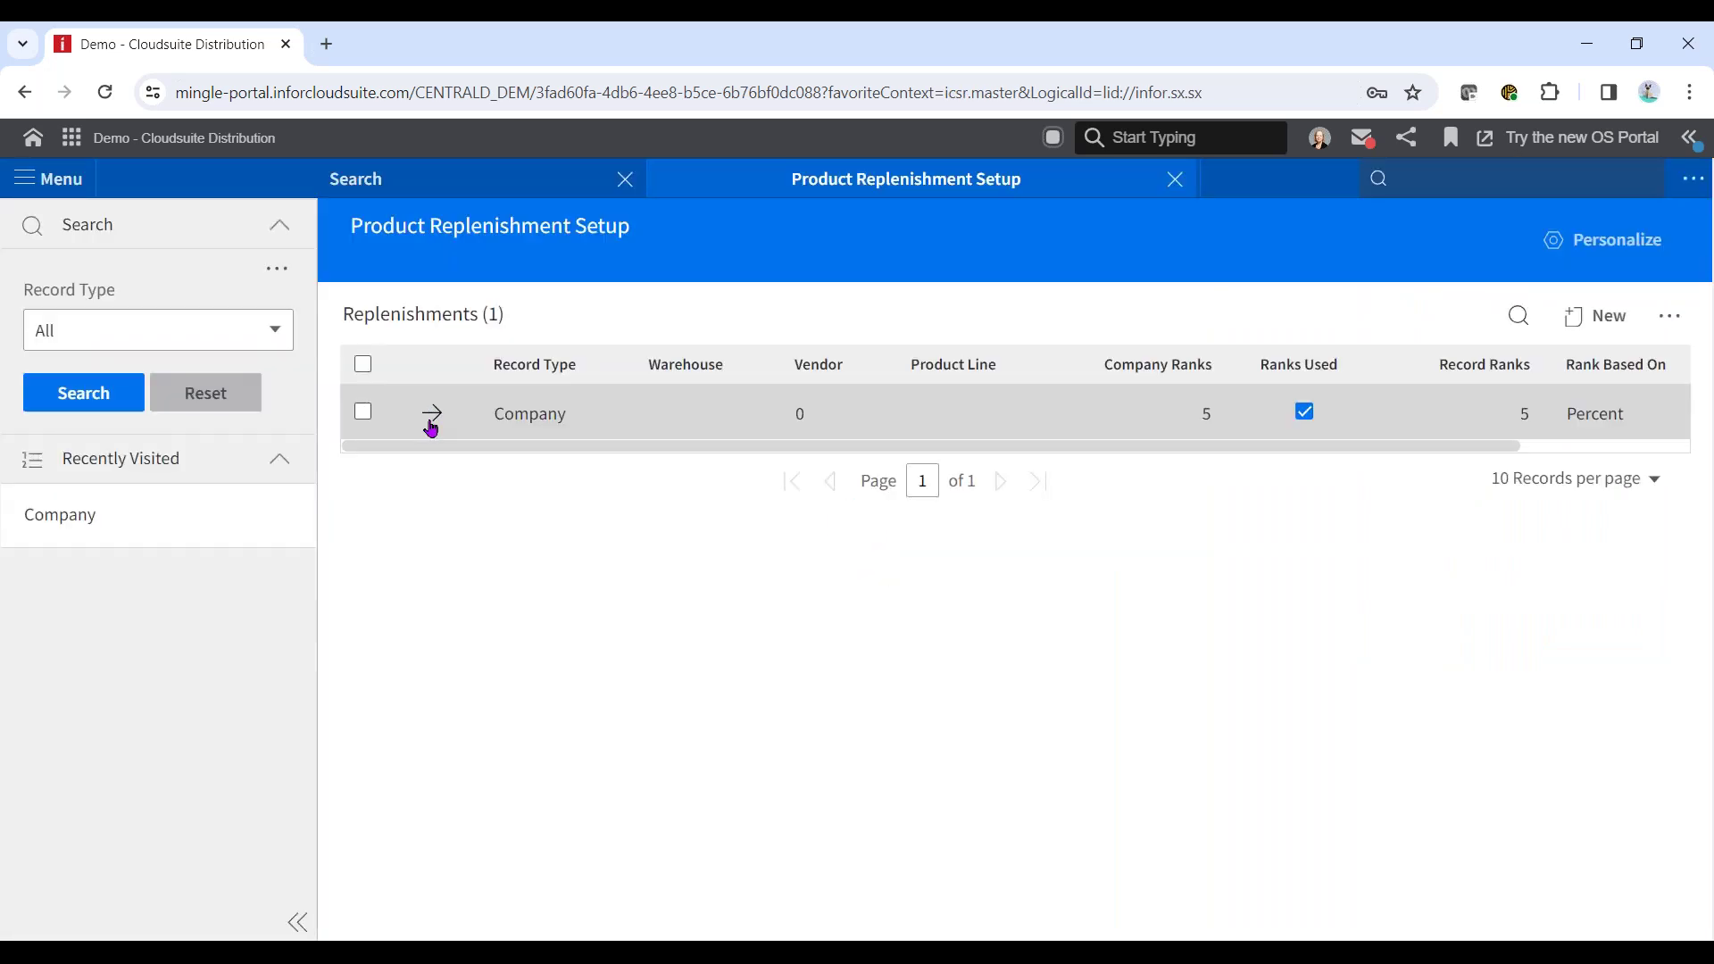
Open the Company record's detail ranks in edit mode and review the vendor lead time and safety settings for each rank.
{"action": "left_click", "coordinate": [432, 414]}
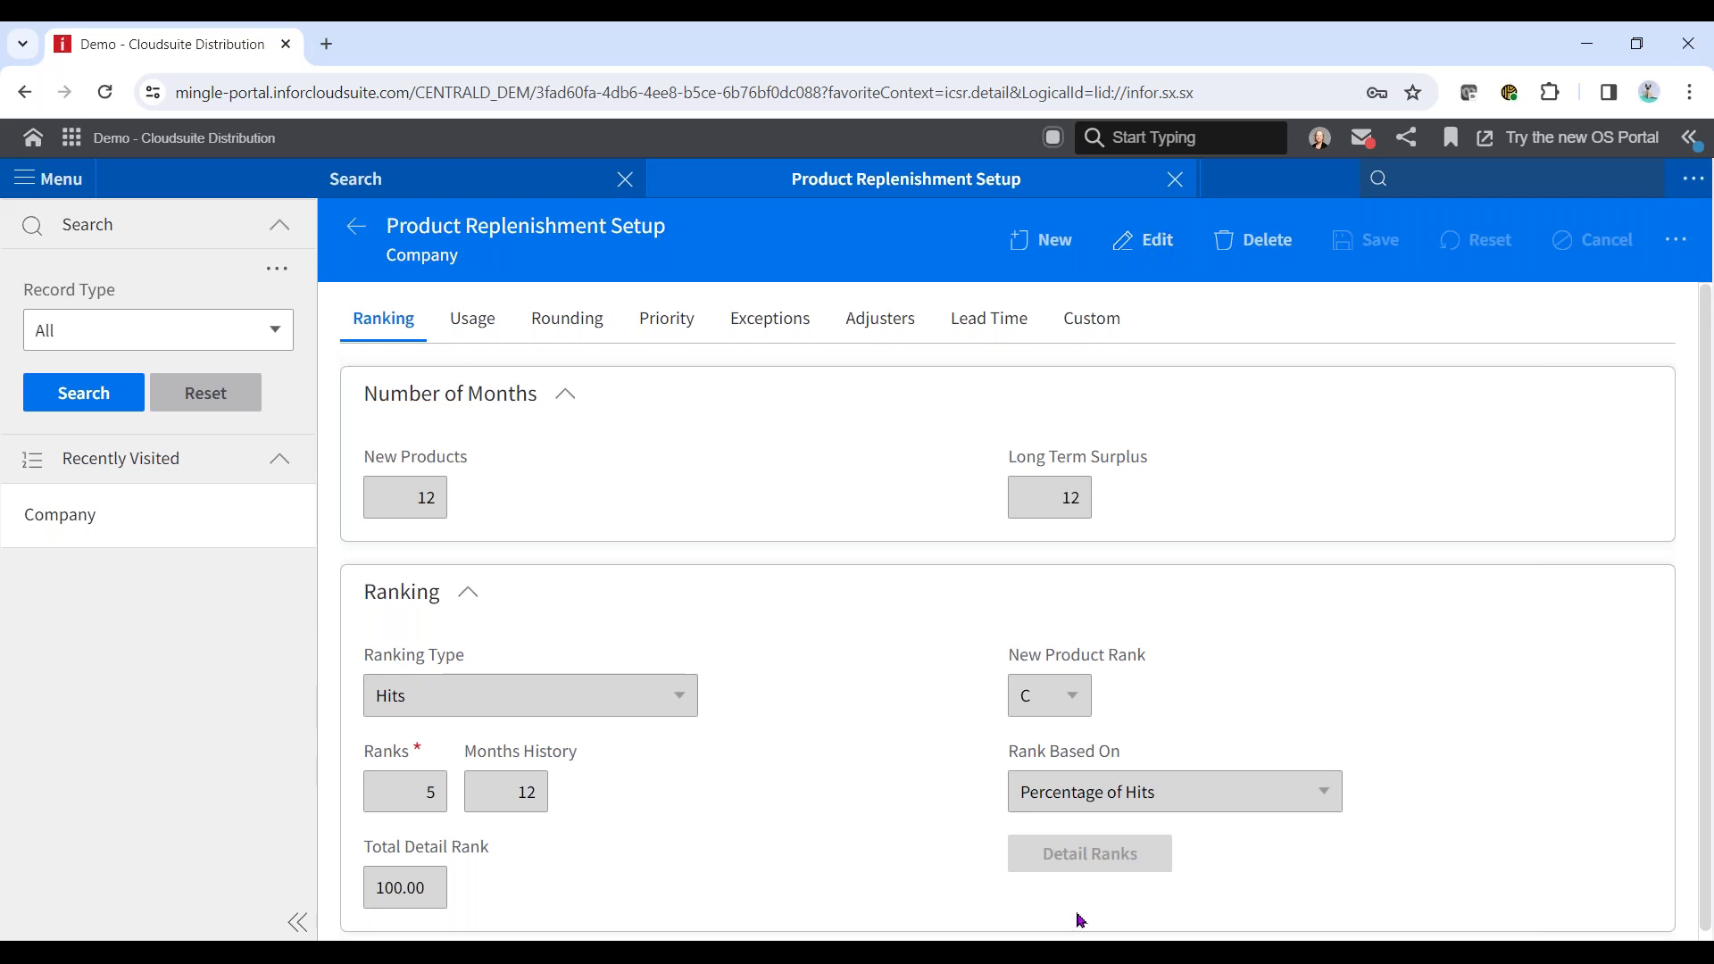
{"action": "left_click", "coordinate": [1173, 245]}
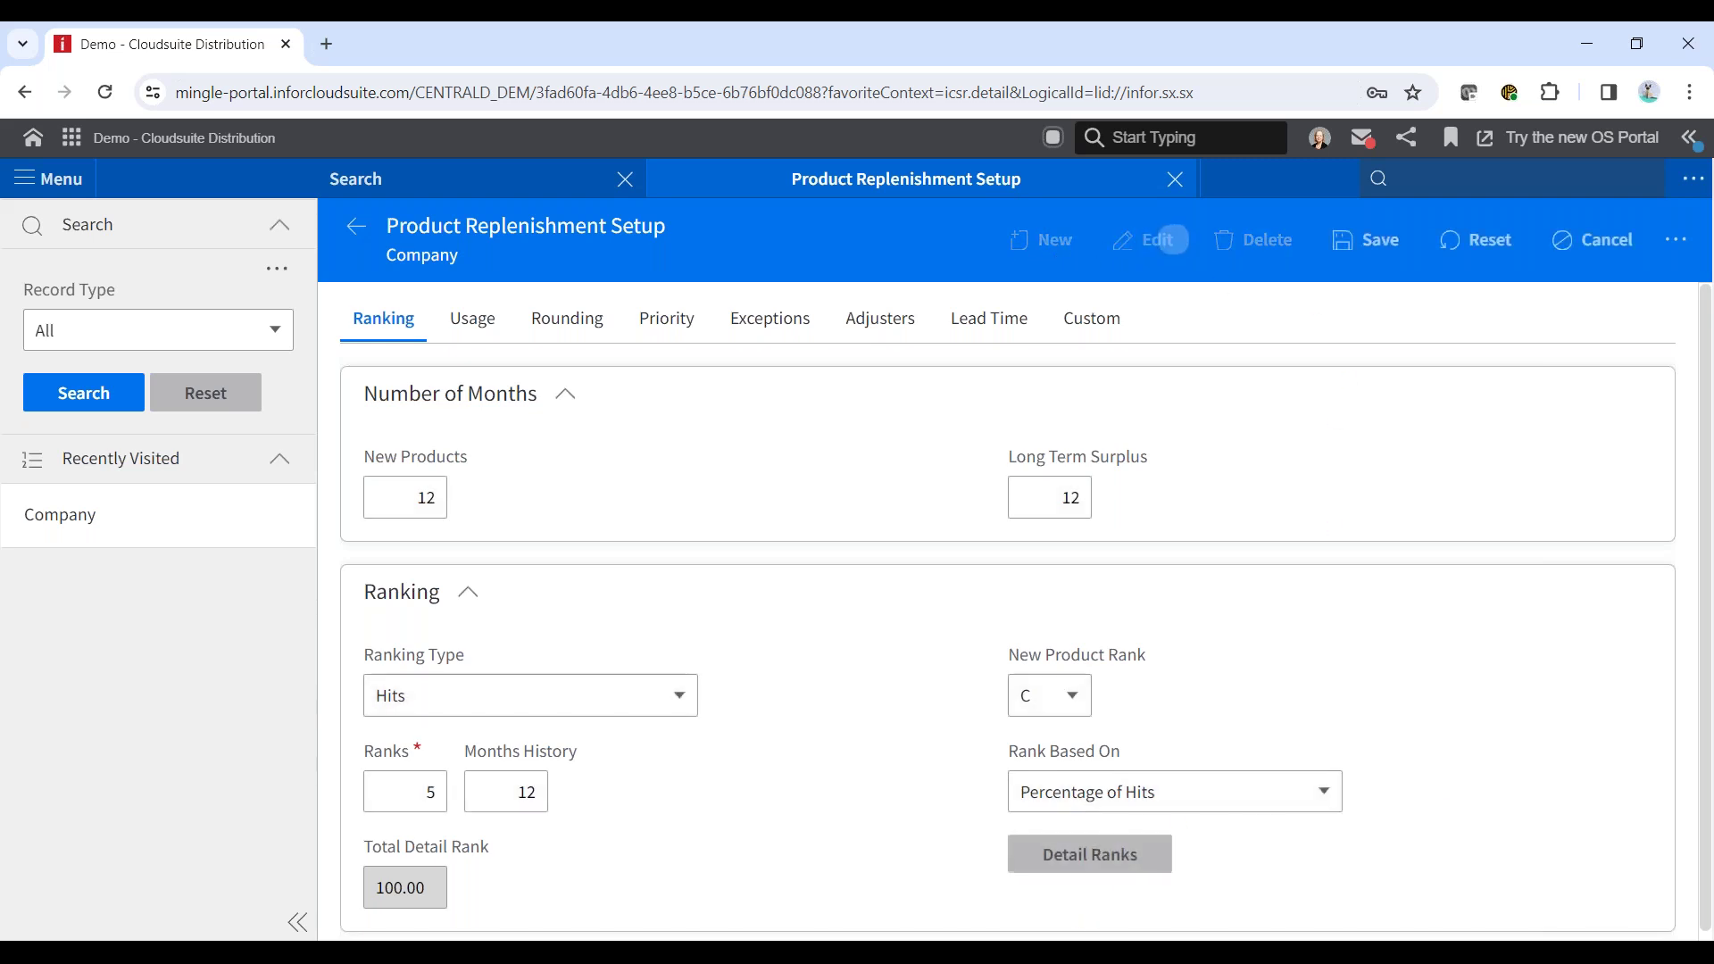
{"action": "left_click", "coordinate": [1091, 857]}
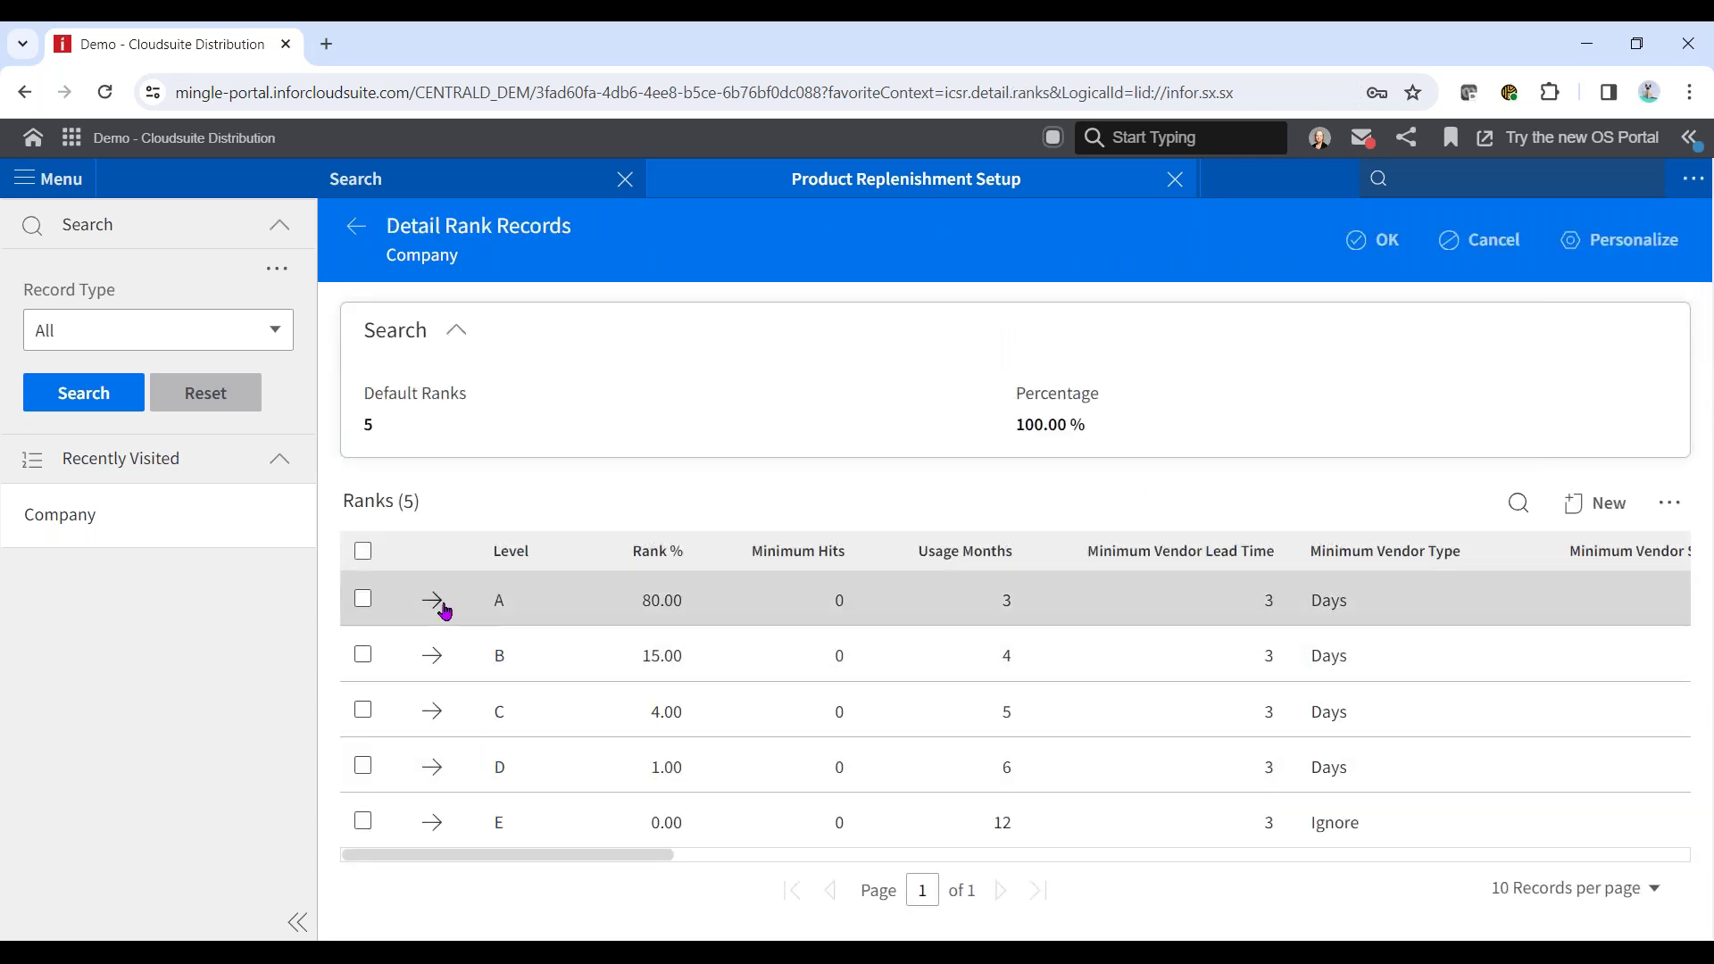
{"action": "left_click_drag", "start_coordinate": [601, 856], "coordinate": [711, 868]}
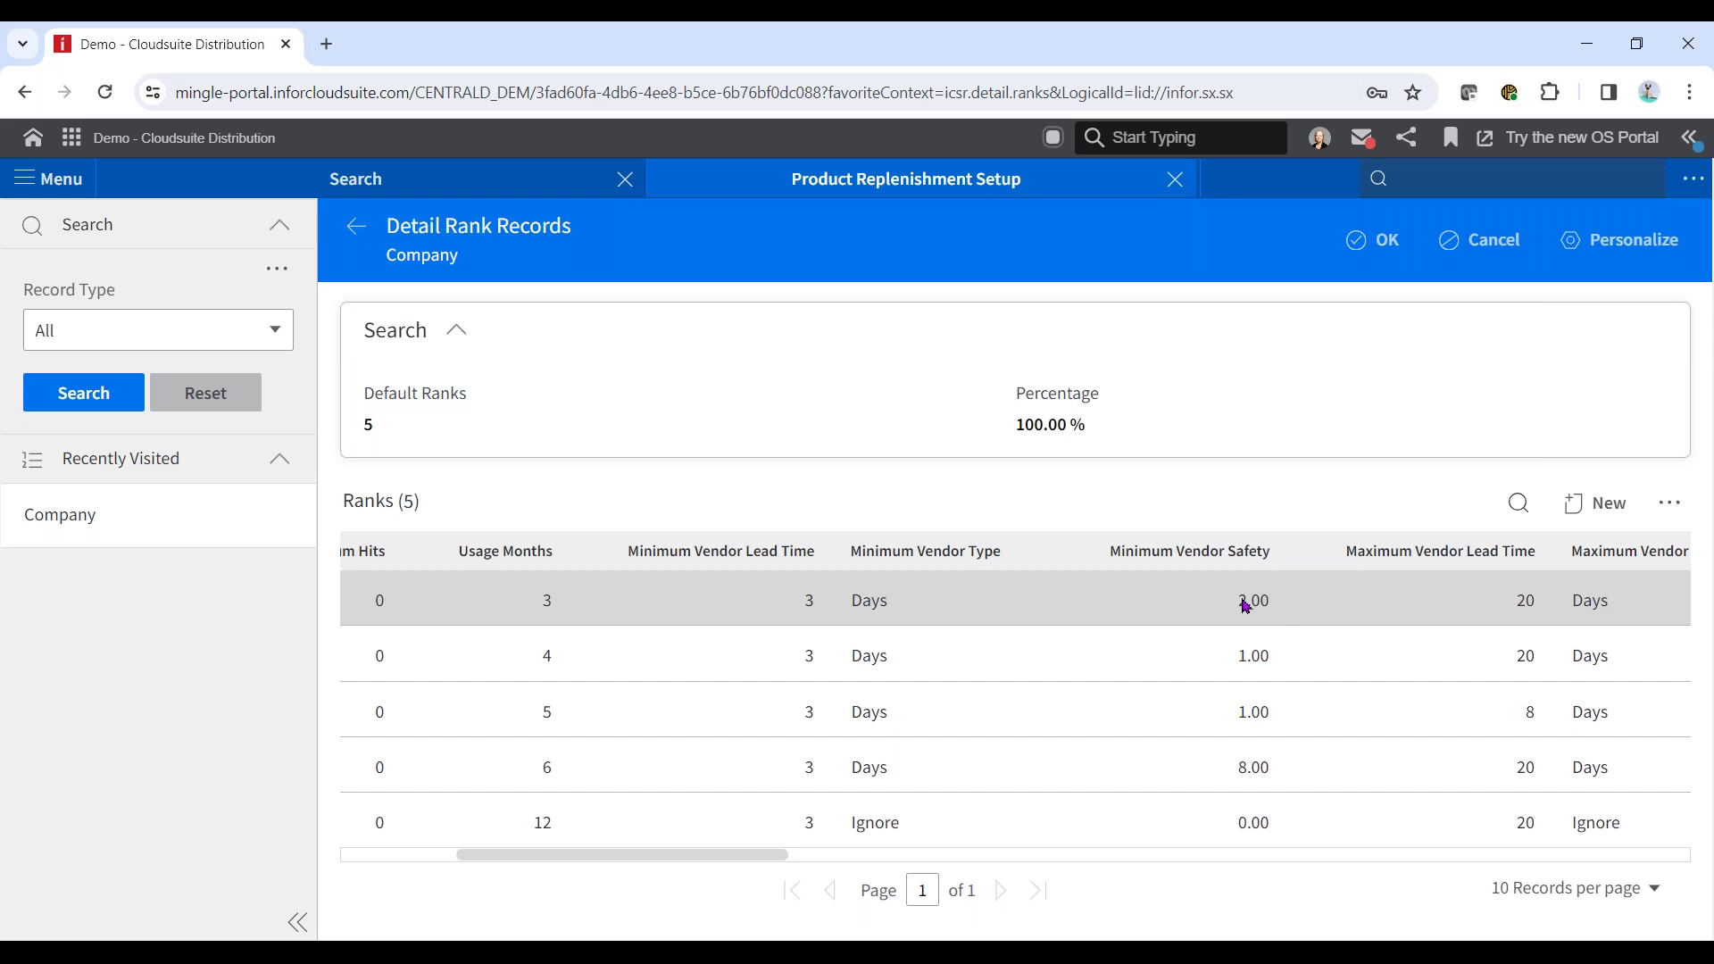
{"action": "left_click_drag", "start_coordinate": [571, 861], "coordinate": [389, 855]}
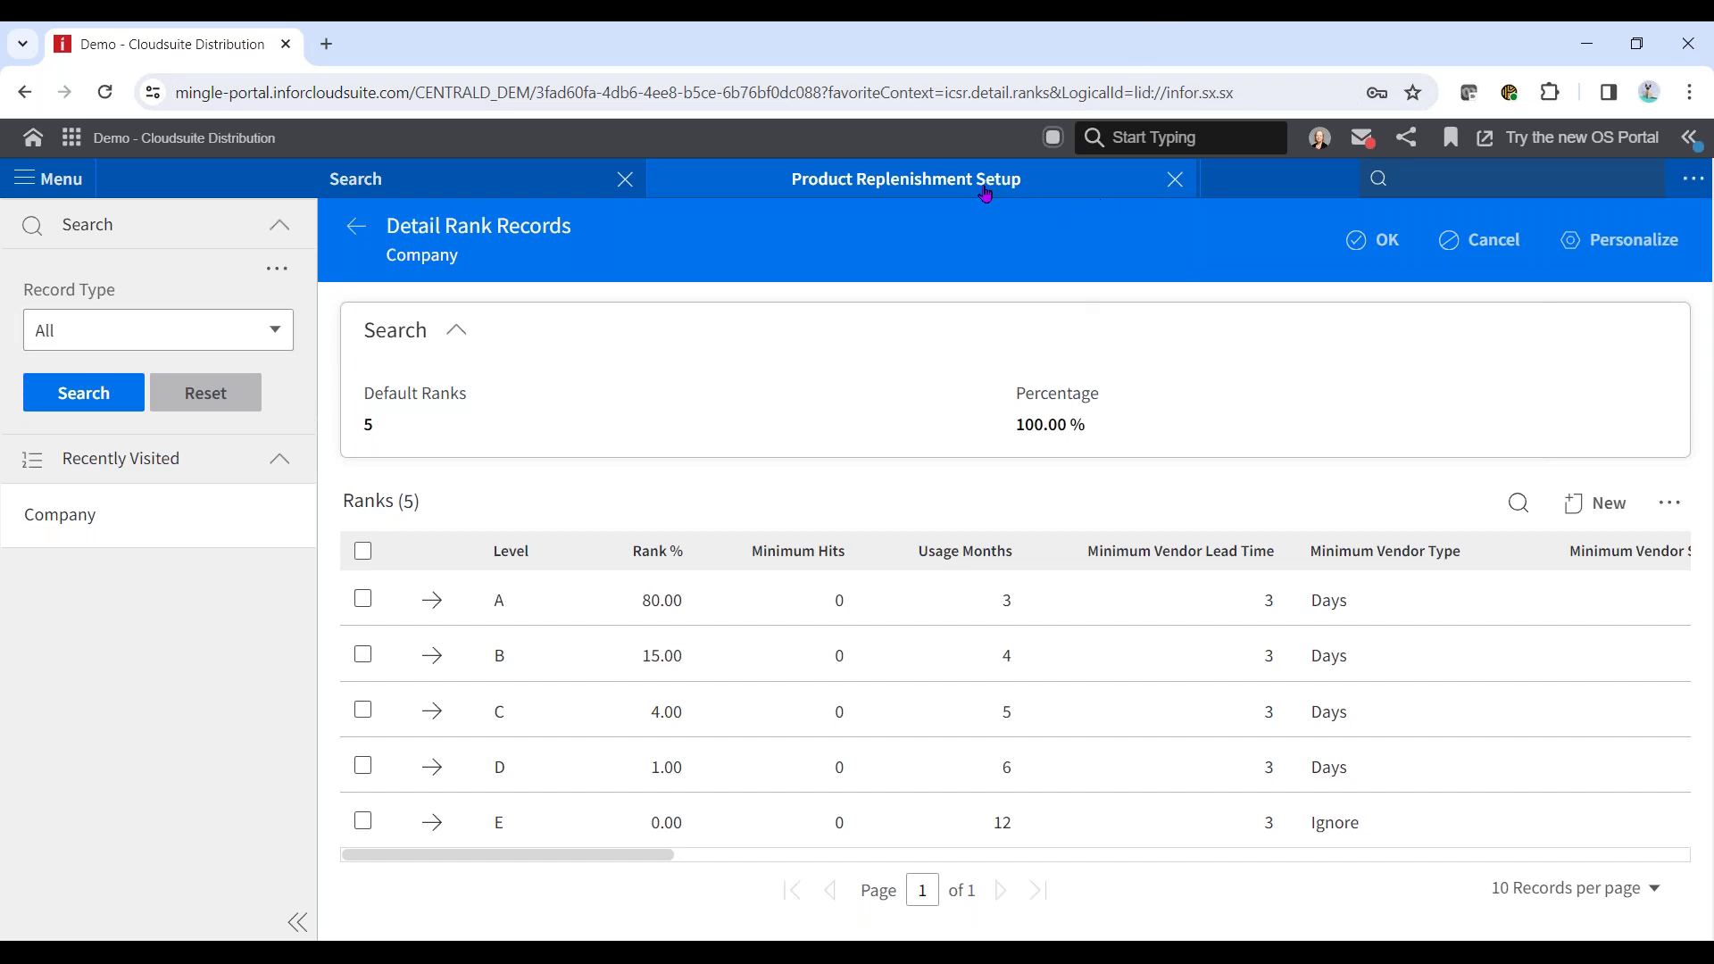
Close Product Replenishment Setup and reopen Warehouse Product Setup with the function code icsw.
{"action": "left_click", "coordinate": [1176, 180]}
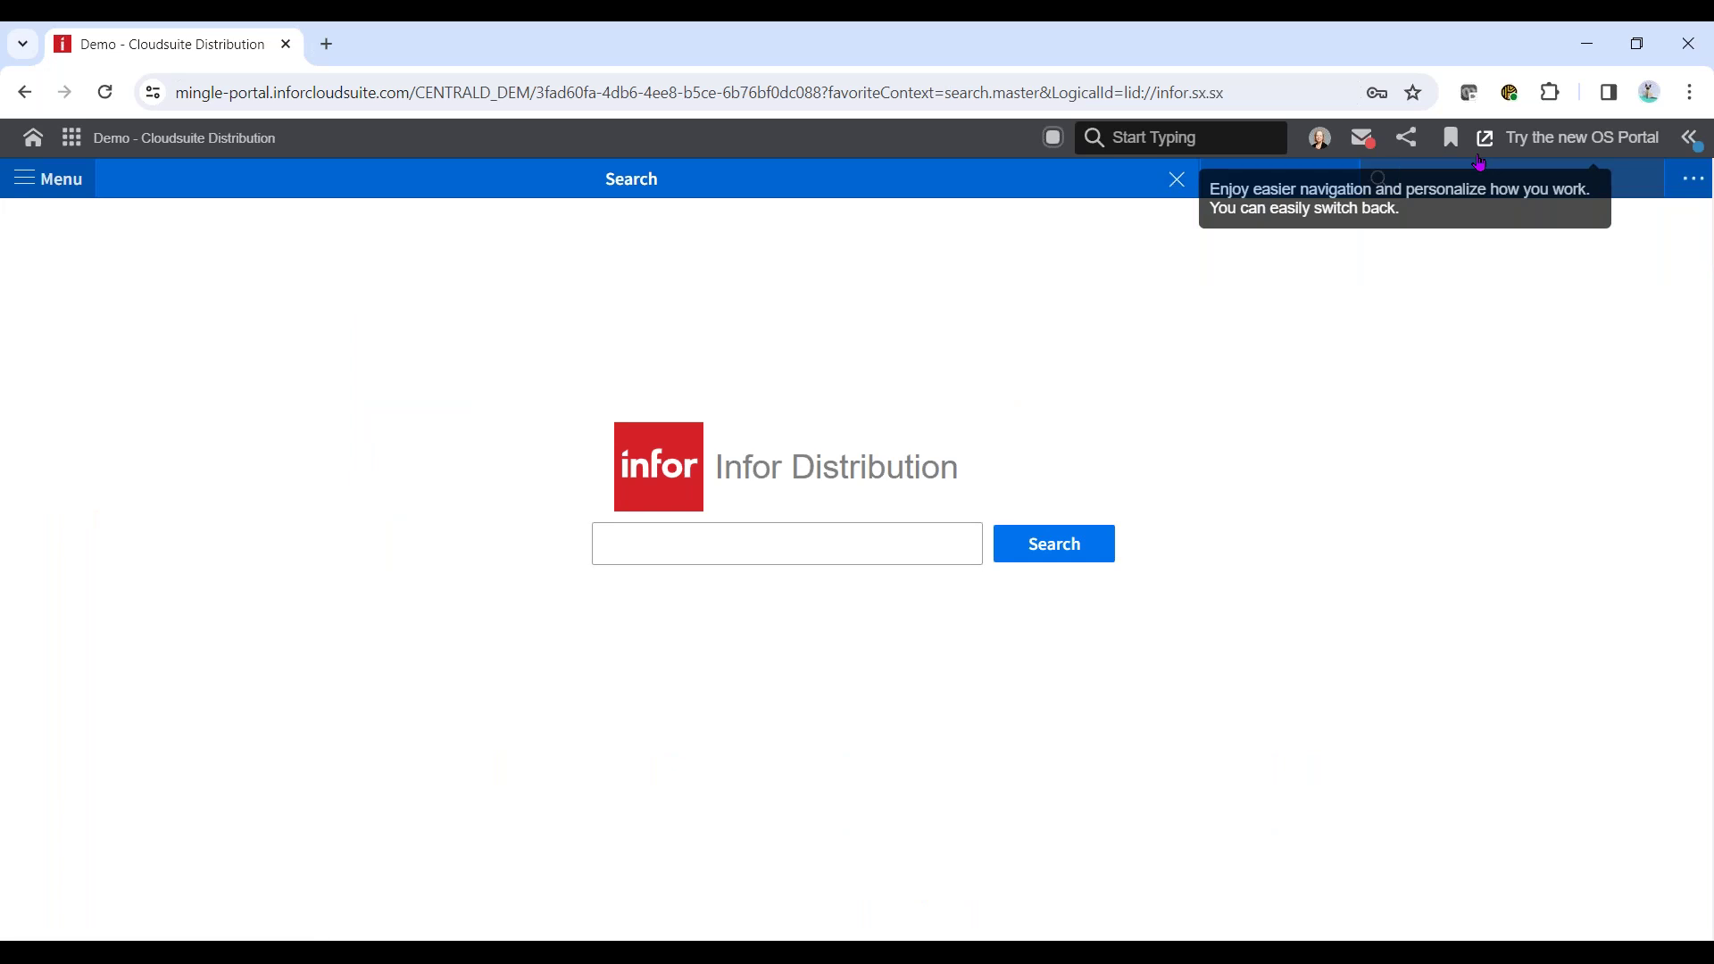
{"action": "type", "text": "icsw"}
{"action": "key", "text": "Return"}
Find product 1-001 - Valve in warehouse 01 - H&P Technologies again and open its record.
{"action": "type", "text": "1 - H&P Technologies"}
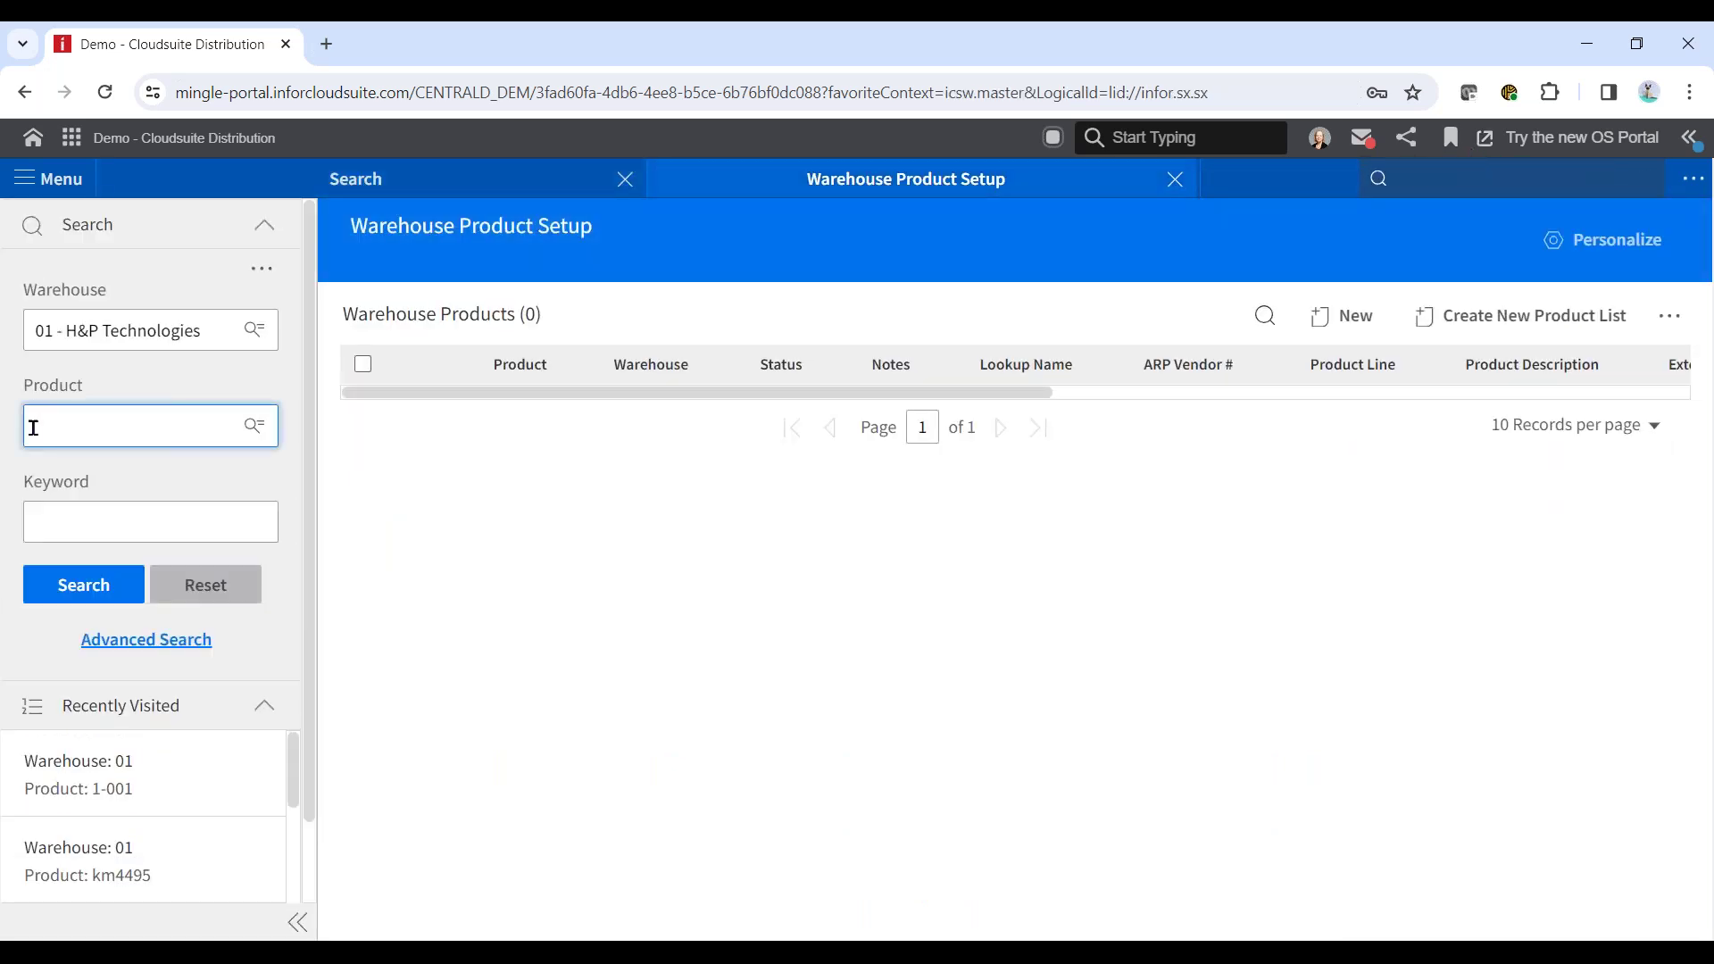
{"action": "left_click", "coordinate": [84, 474]}
{"action": "left_click", "coordinate": [96, 598]}
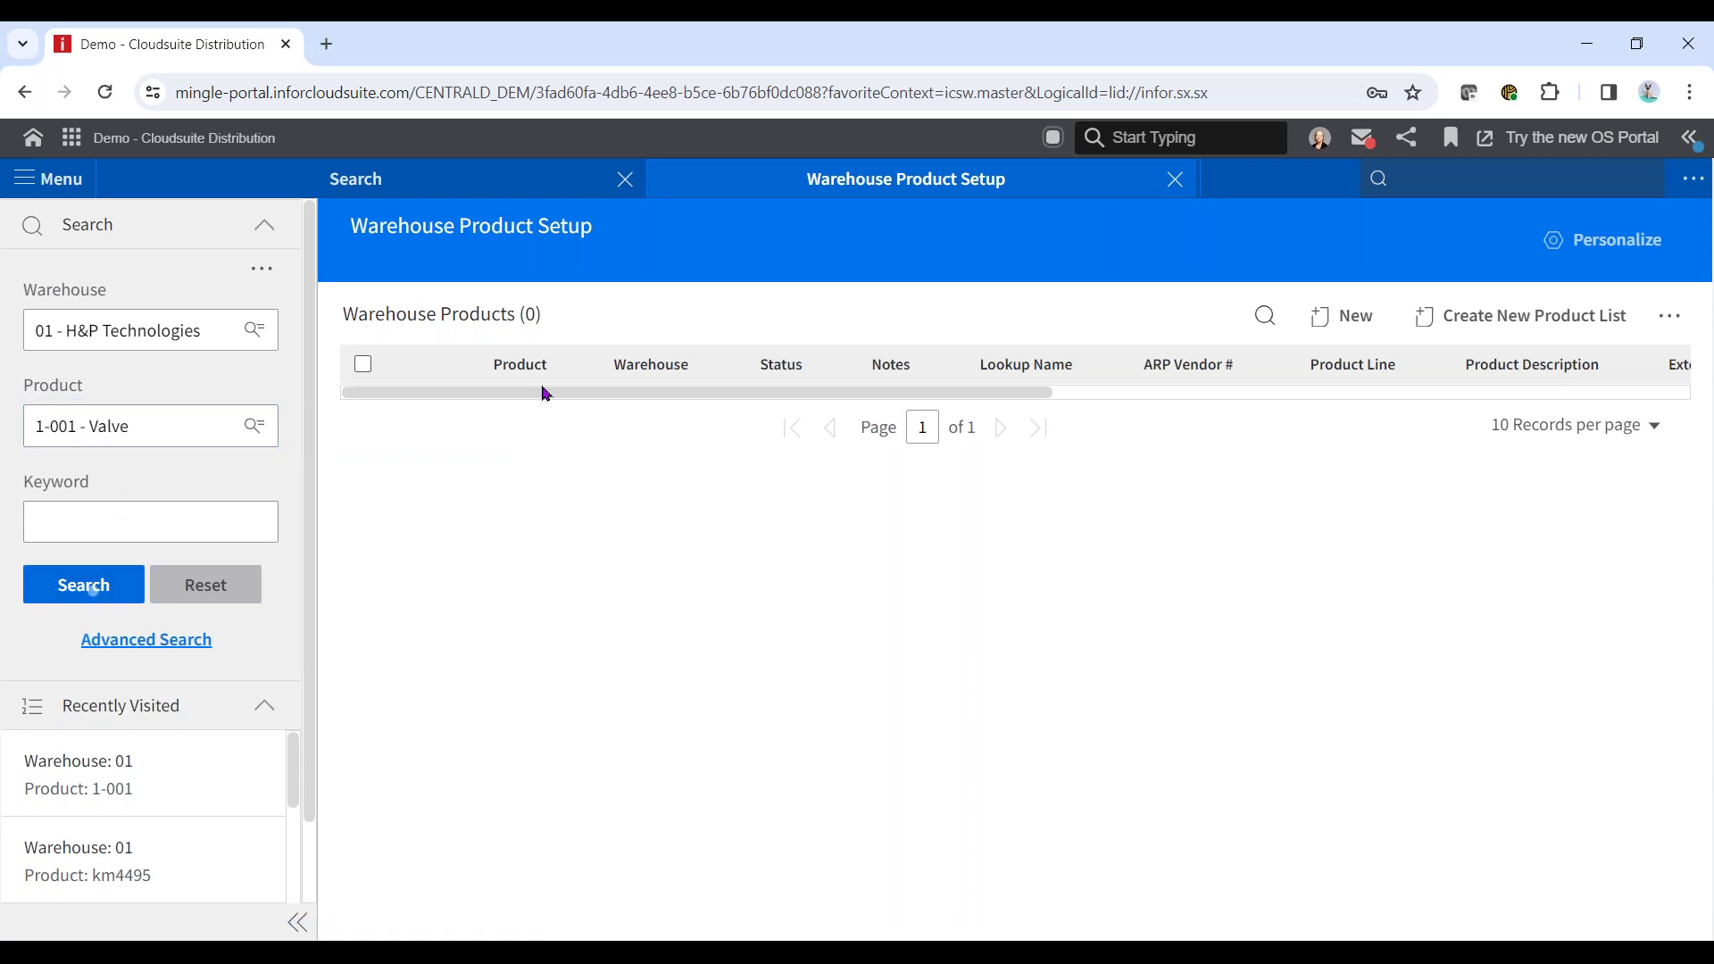
{"action": "left_click", "coordinate": [437, 416]}
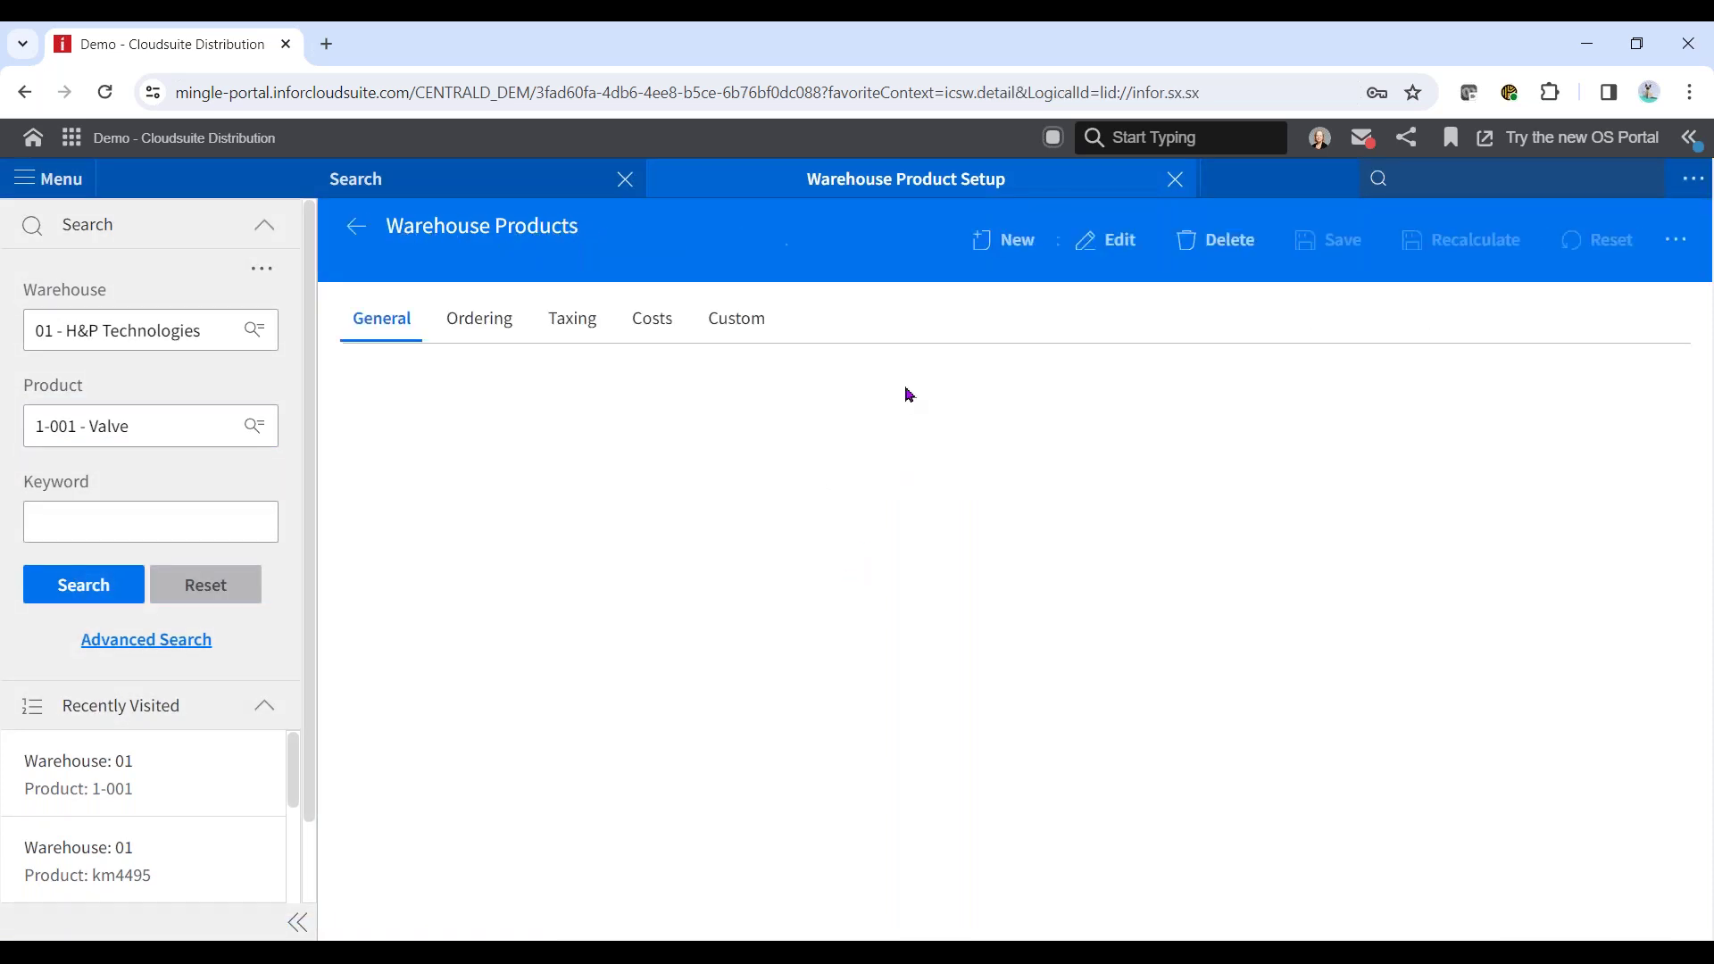
Review product 1-001's ordering settings down to its ordering units and usage.
{"action": "left_click", "coordinate": [483, 323]}
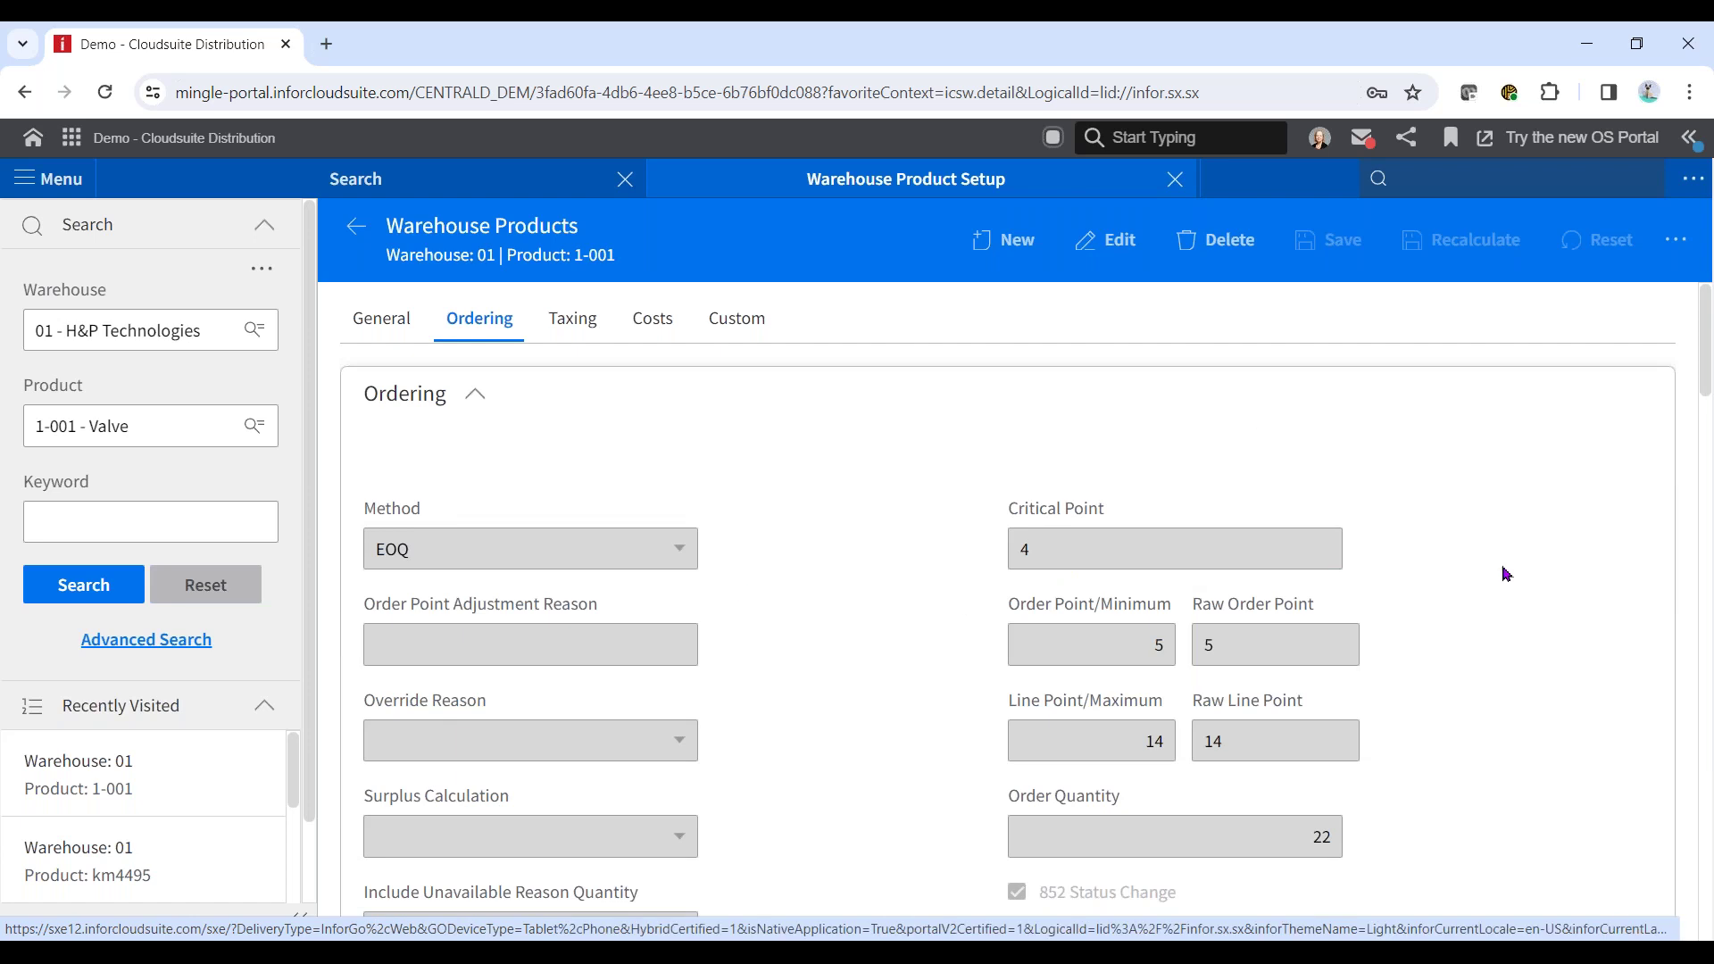
{"action": "scroll", "coordinate": [1500, 599], "scroll_direction": "down", "scroll_amount": 3}
{"action": "scroll", "coordinate": [1486, 589], "scroll_direction": "down", "scroll_amount": 3}
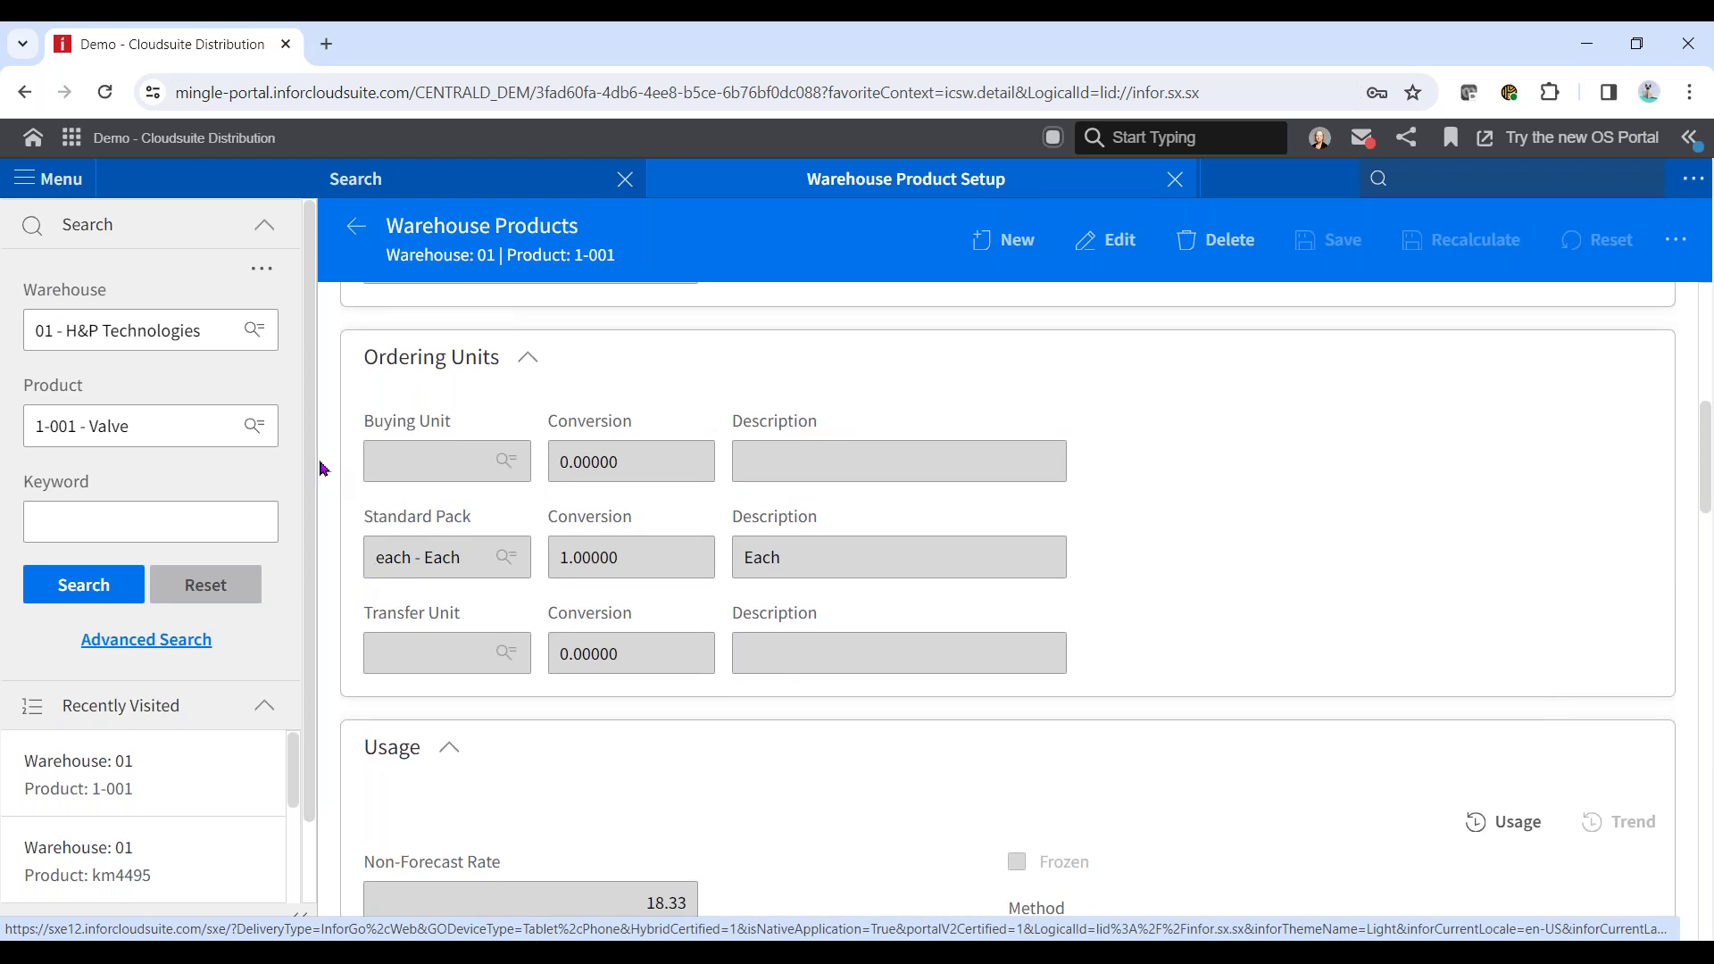
Search for product 3-001 - SNAG WHL STGT 6X1X5/8 A16-P in warehouse 01 and open its record.
{"action": "left_click", "coordinate": [131, 428]}
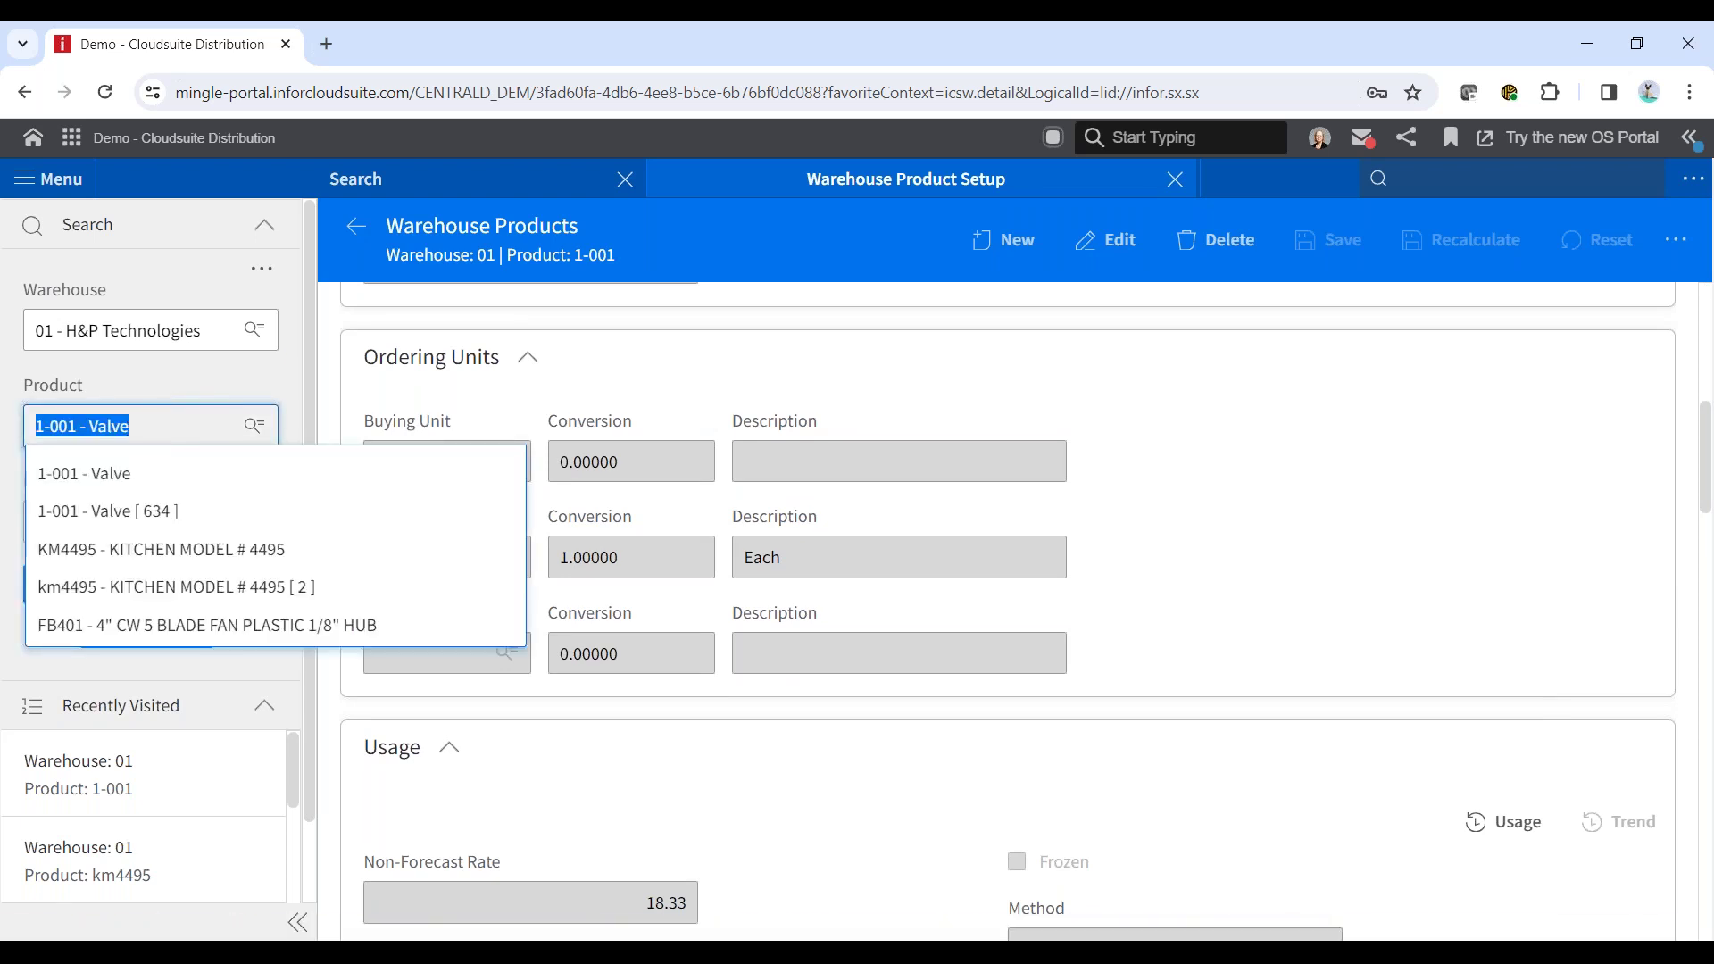
{"action": "type", "text": "3-001"}
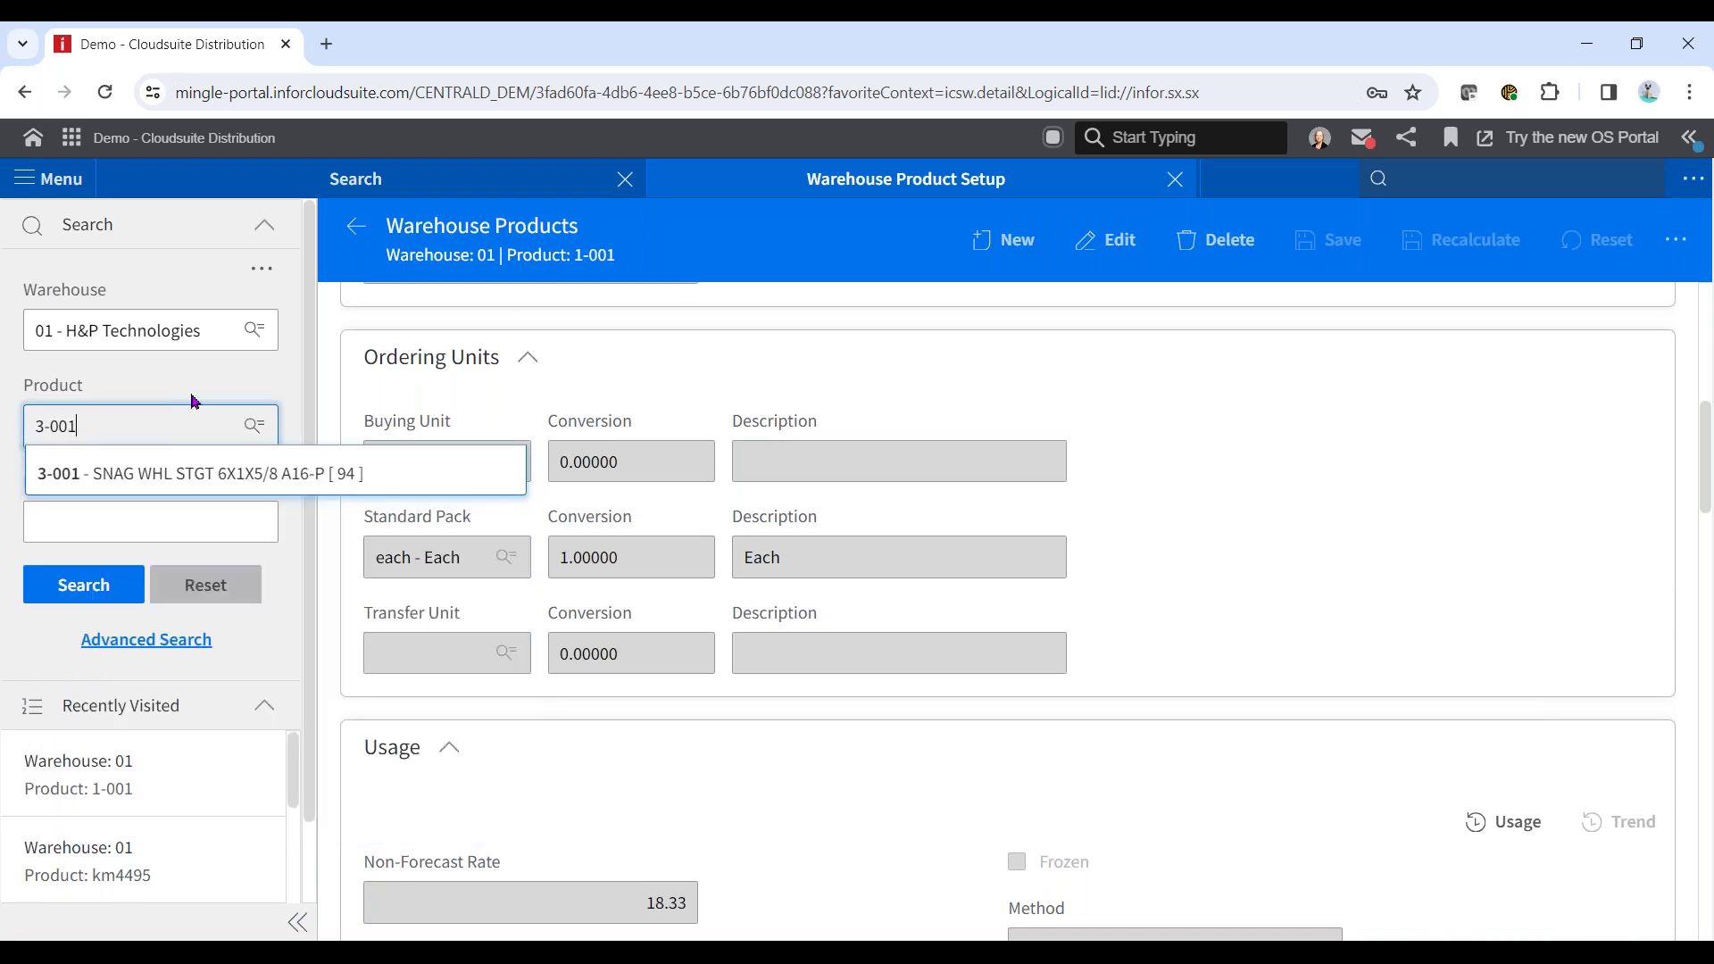
{"action": "left_click", "coordinate": [116, 475]}
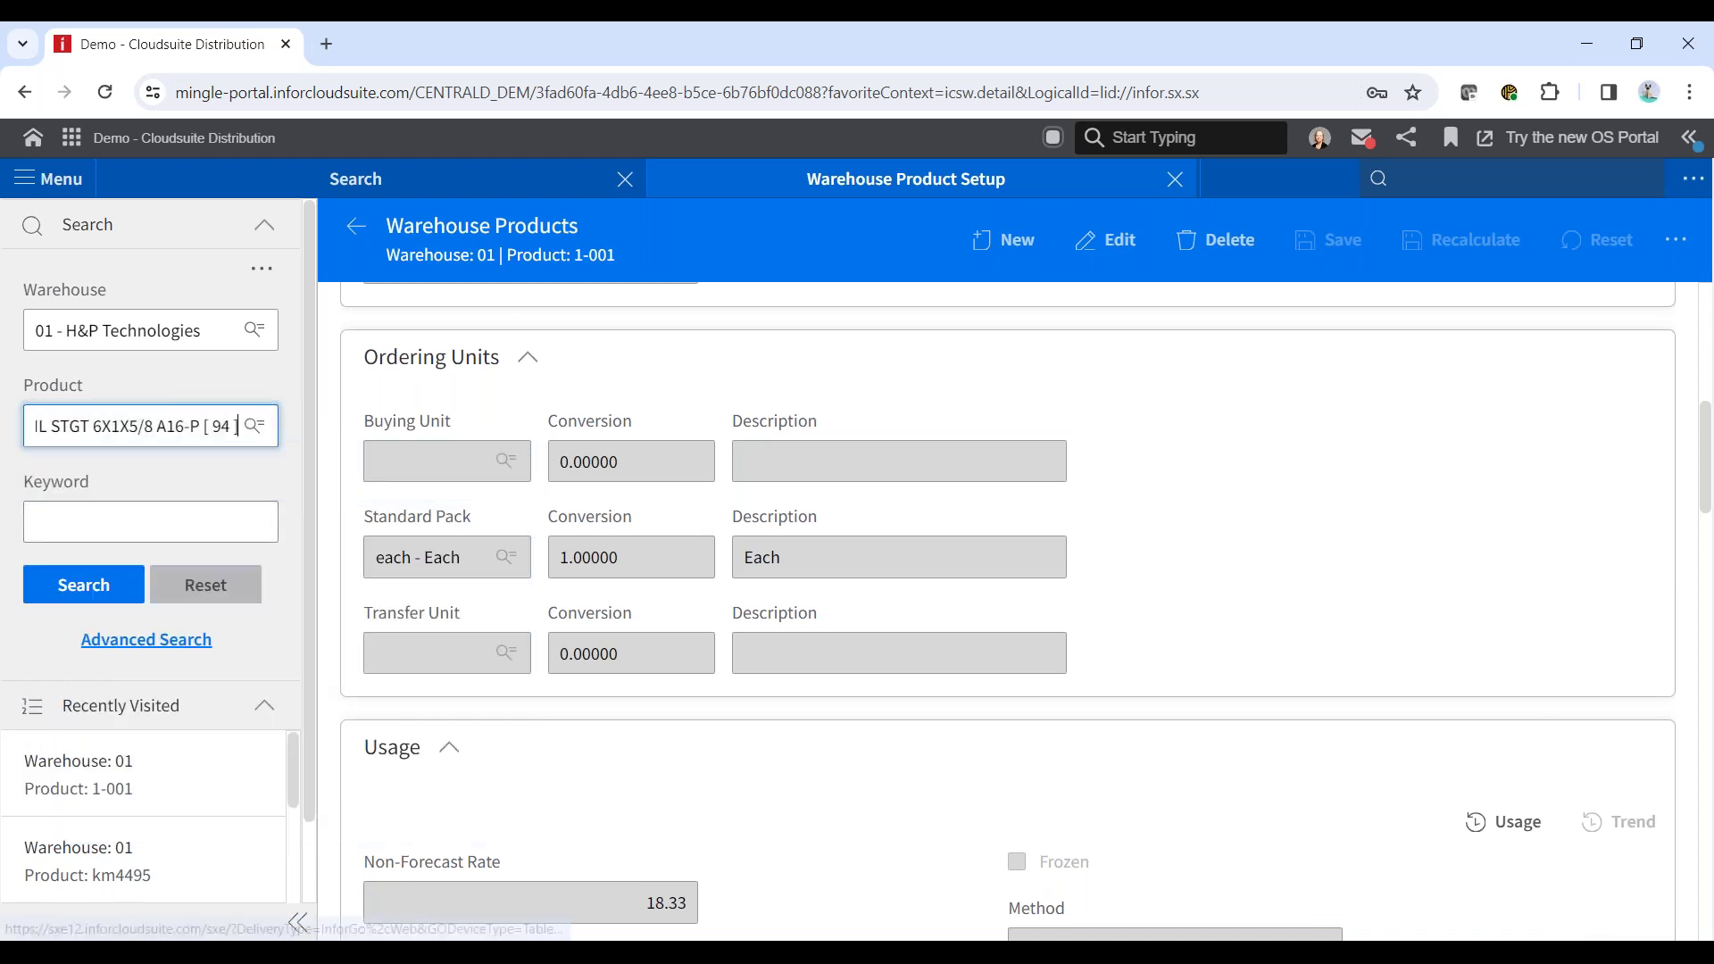
{"action": "left_click", "coordinate": [102, 602]}
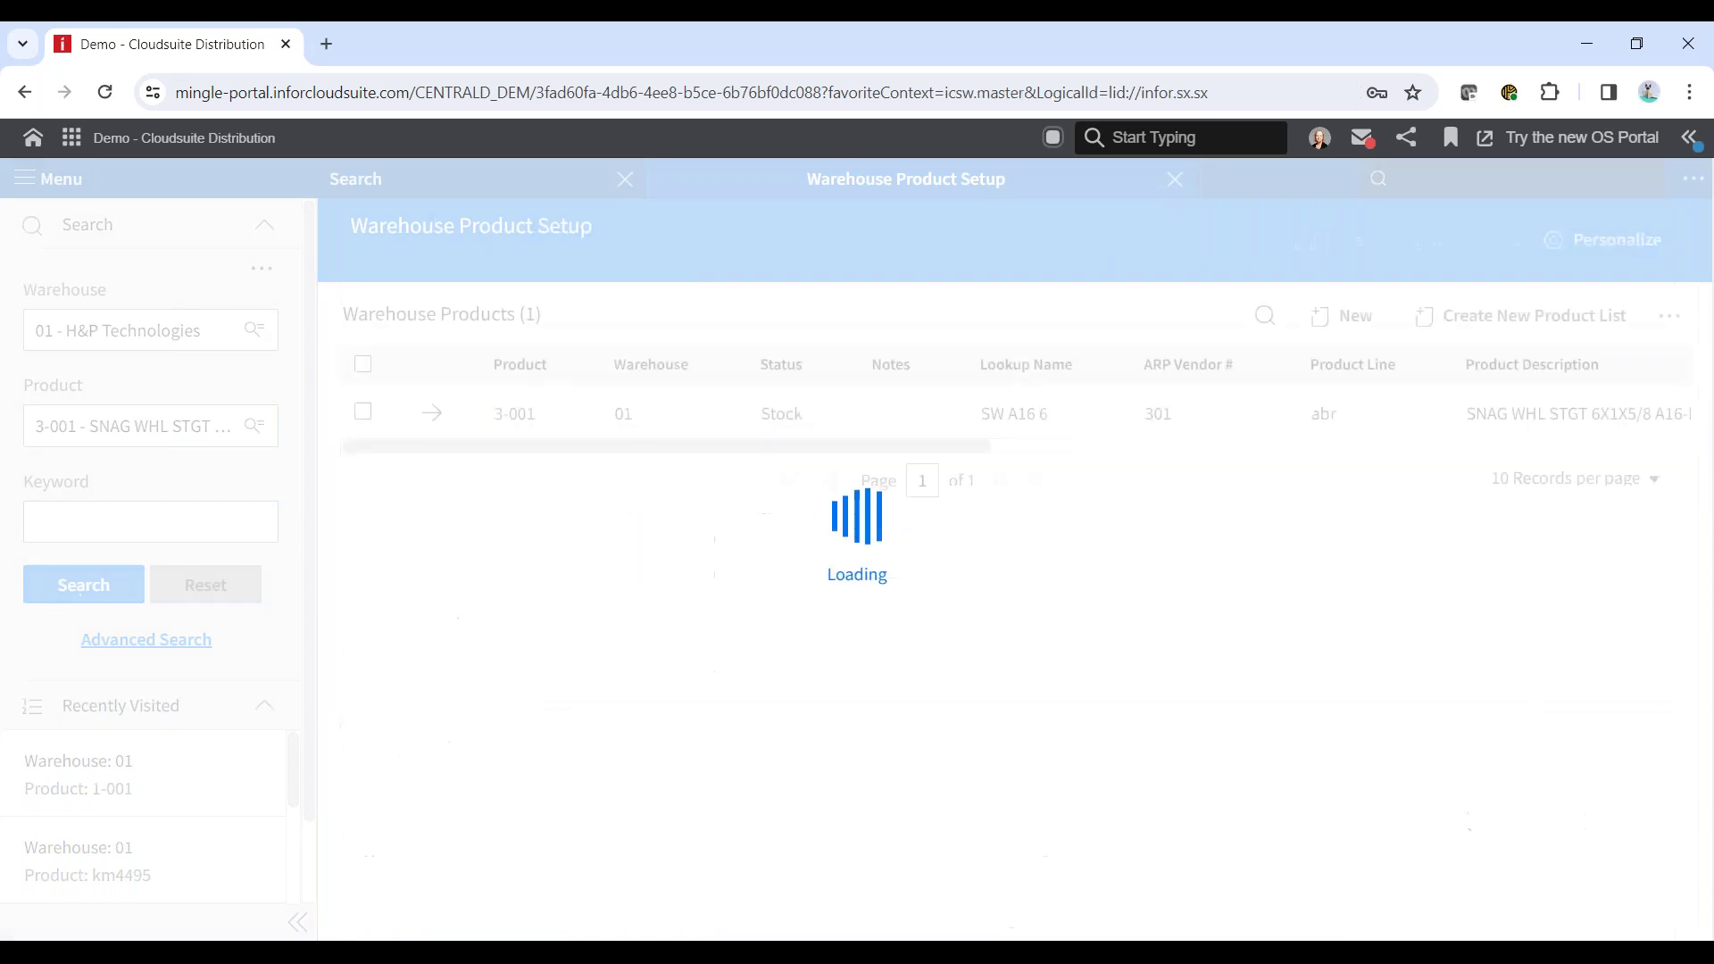
{"action": "left_click", "coordinate": [434, 415]}
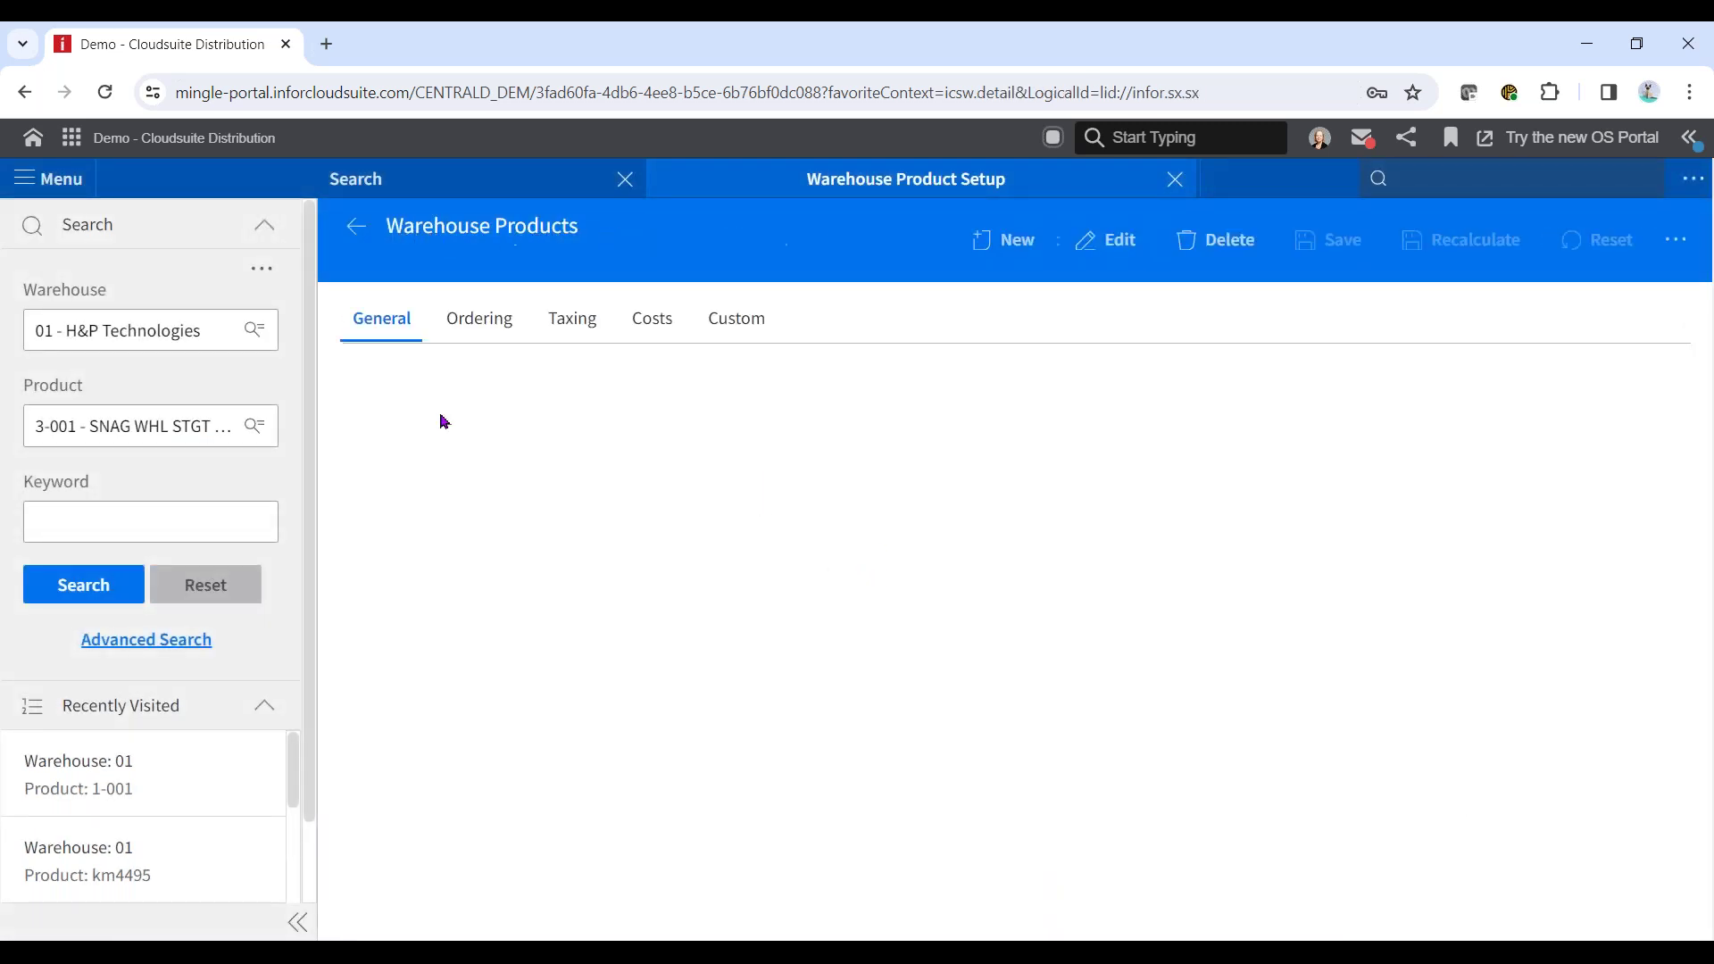
Review product 3-001's ordering method and ordering units in its ordering settings.
{"action": "left_click", "coordinate": [500, 324]}
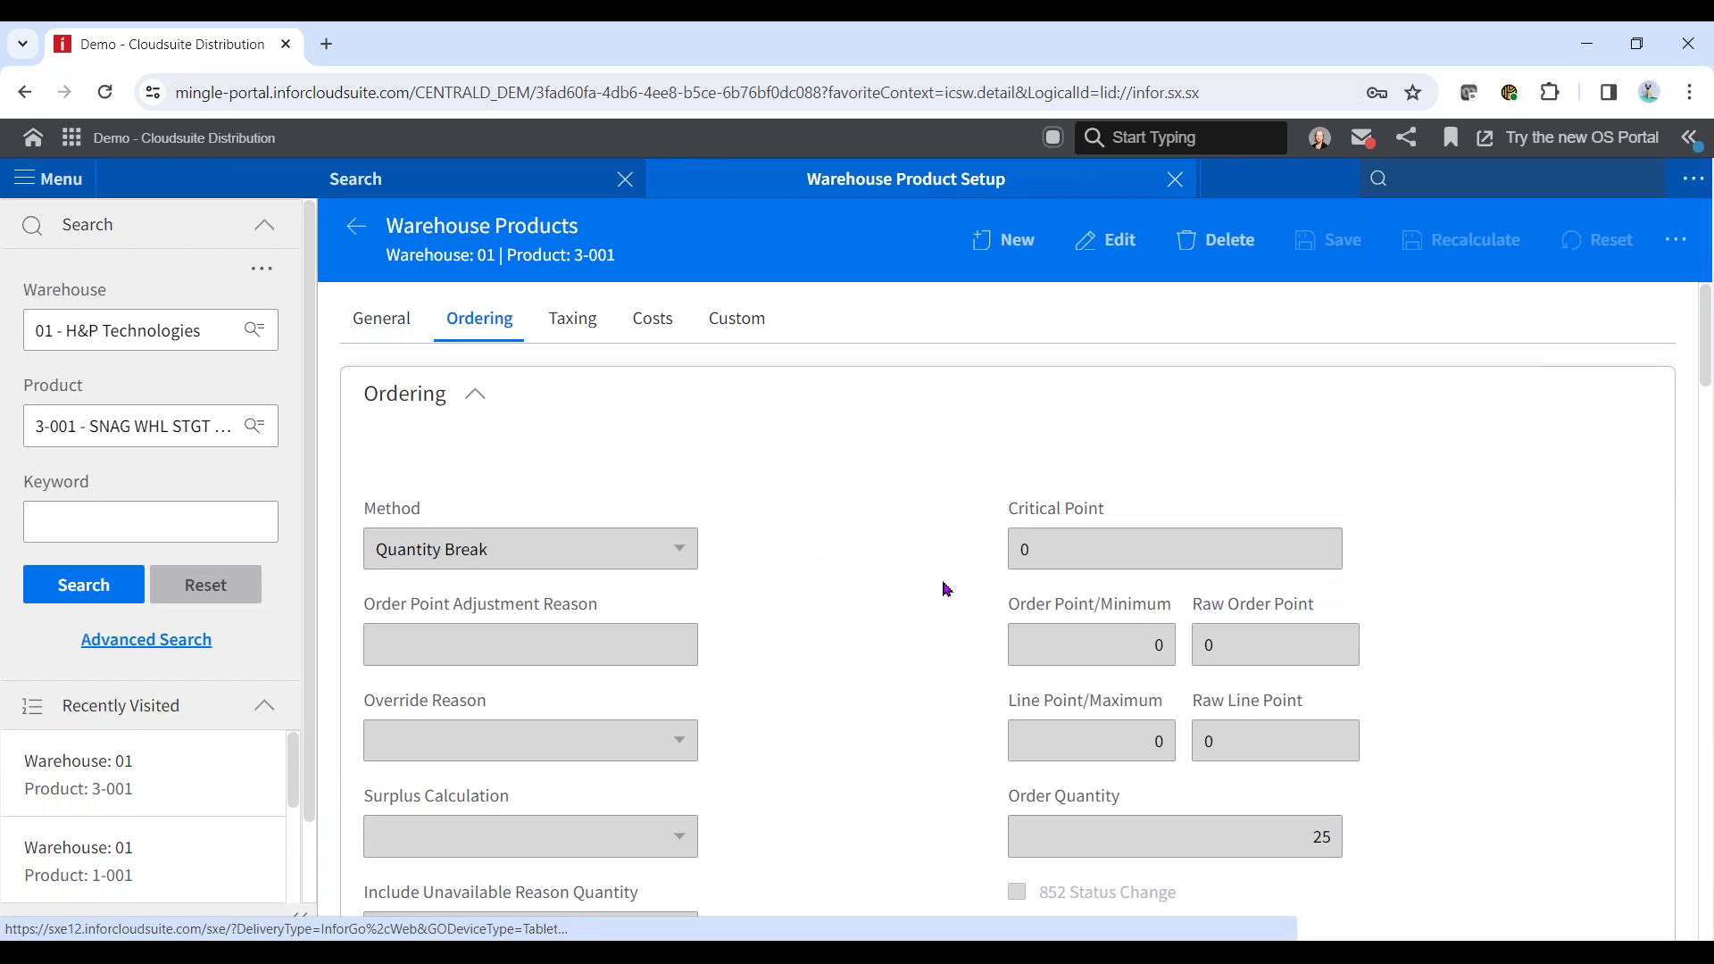
{"action": "scroll", "coordinate": [842, 605], "scroll_direction": "down", "scroll_amount": 8}
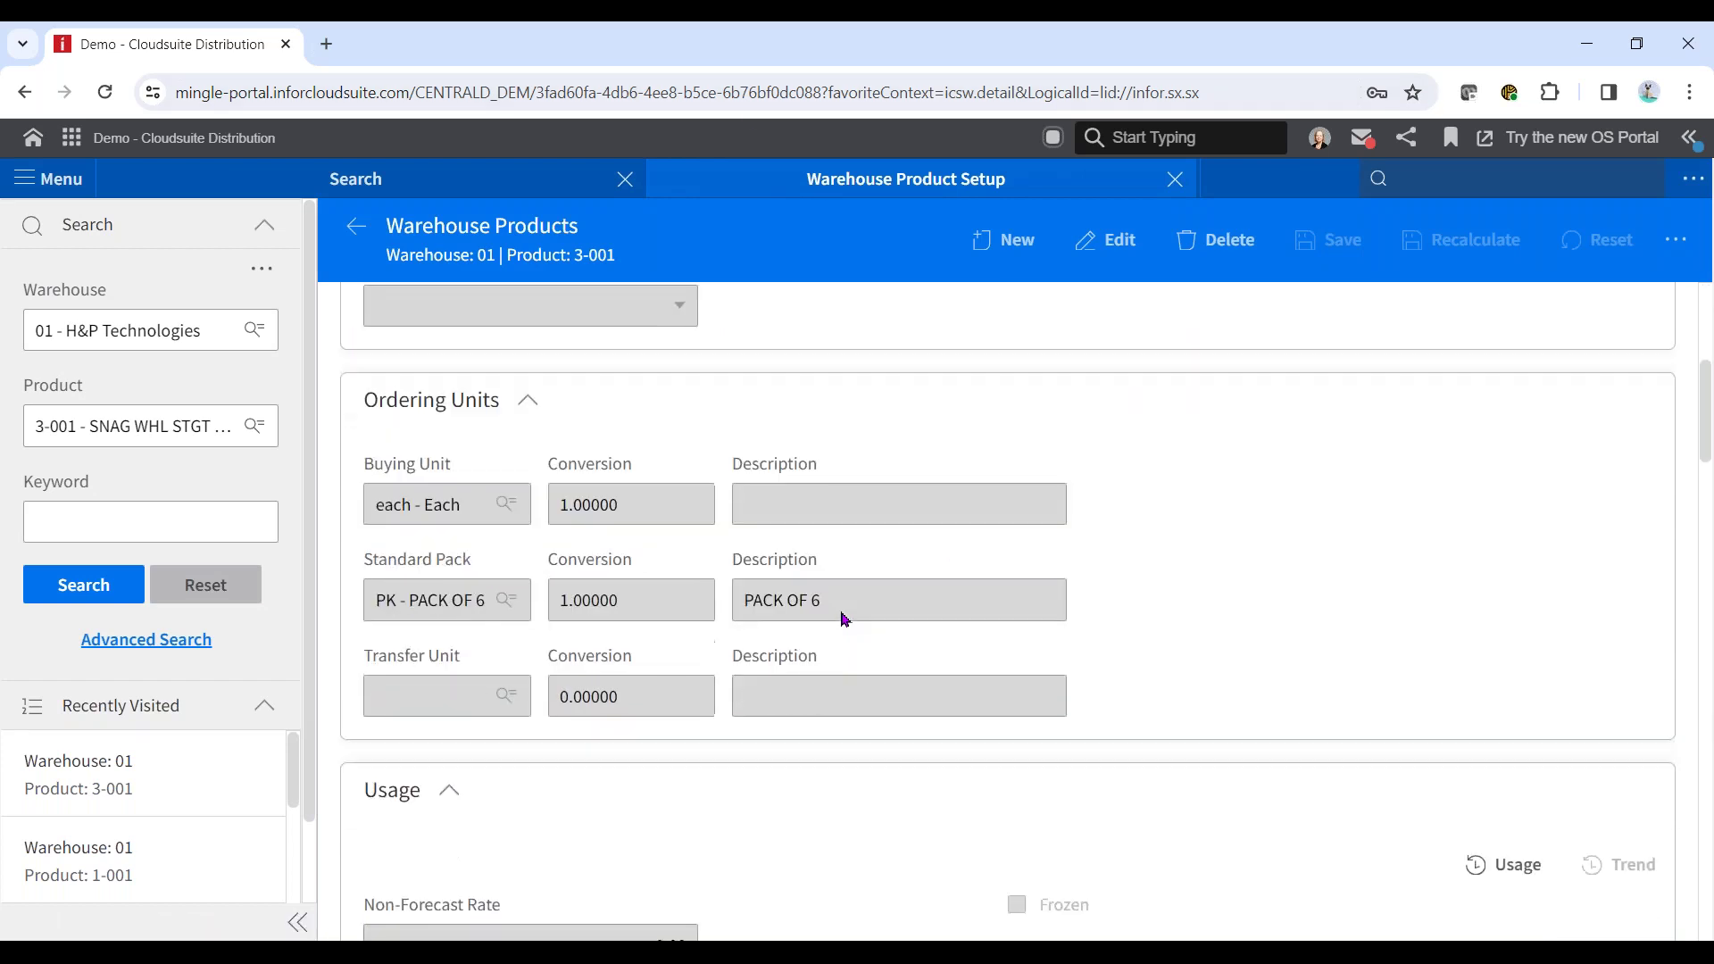
{"action": "scroll", "coordinate": [844, 618], "scroll_direction": "down", "scroll_amount": 1}
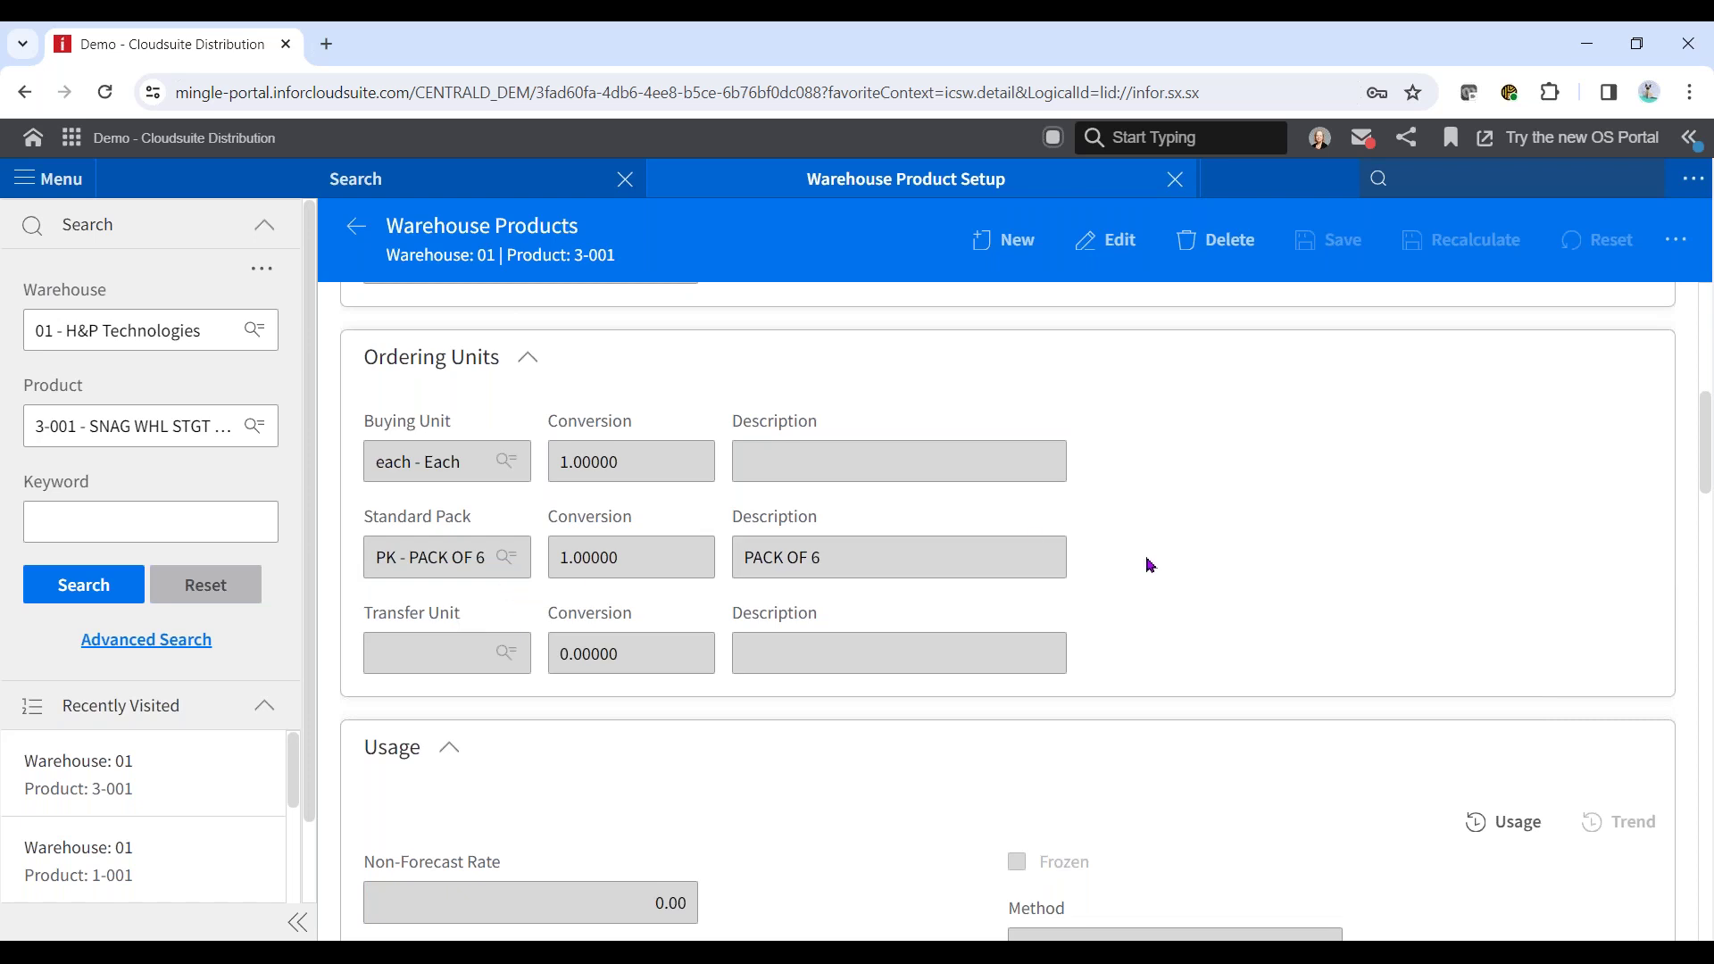
{"action": "scroll", "coordinate": [1150, 565], "scroll_direction": "up", "scroll_amount": 8}
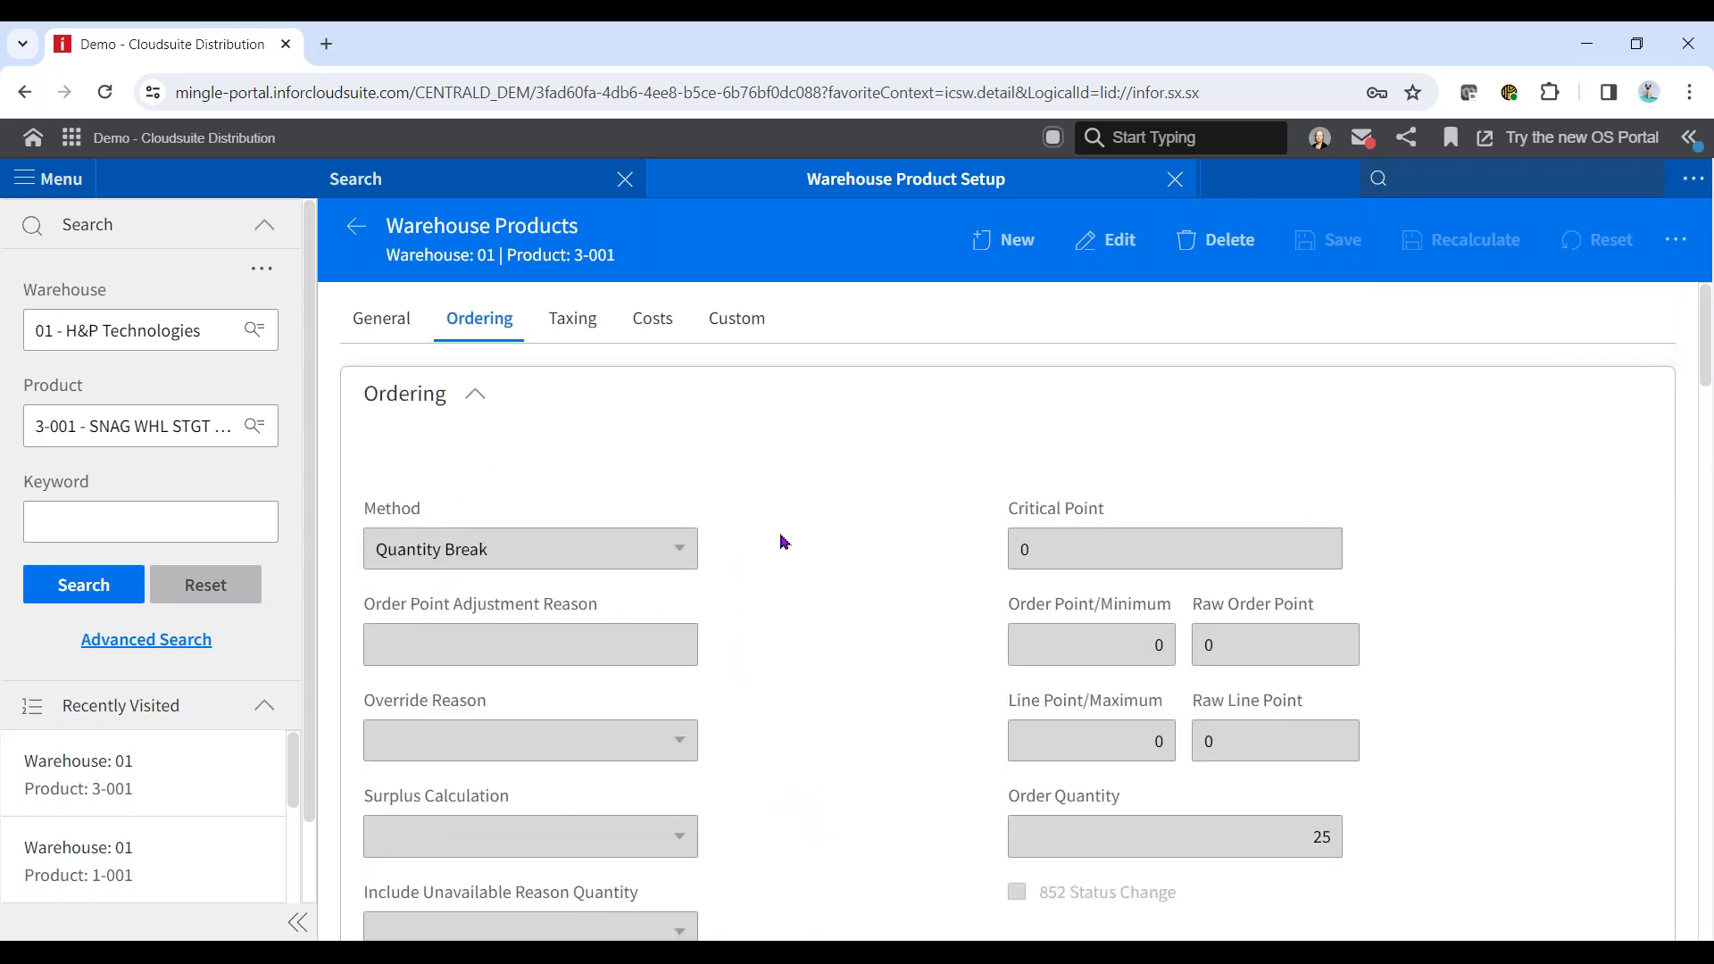
{"action": "left_click", "coordinate": [512, 547]}
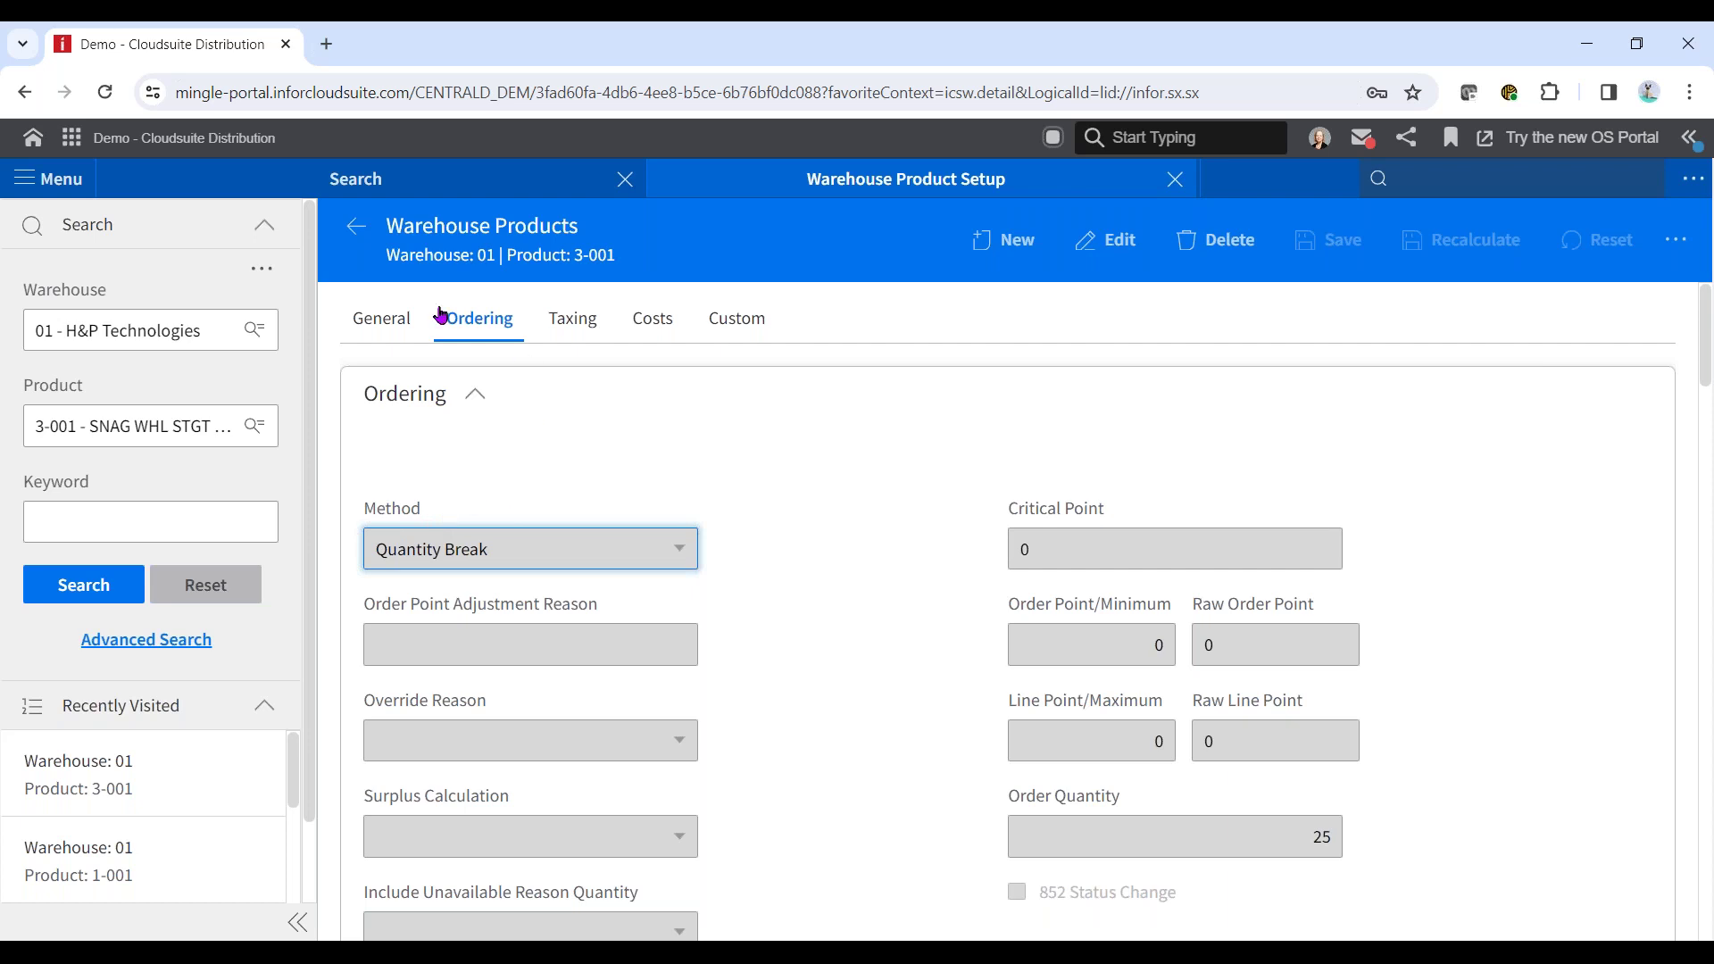
Close the 3-001 record and Warehouse Product Setup, and open icsl - Product Line Setup by searching for "product line".
{"action": "left_click", "coordinate": [354, 225]}
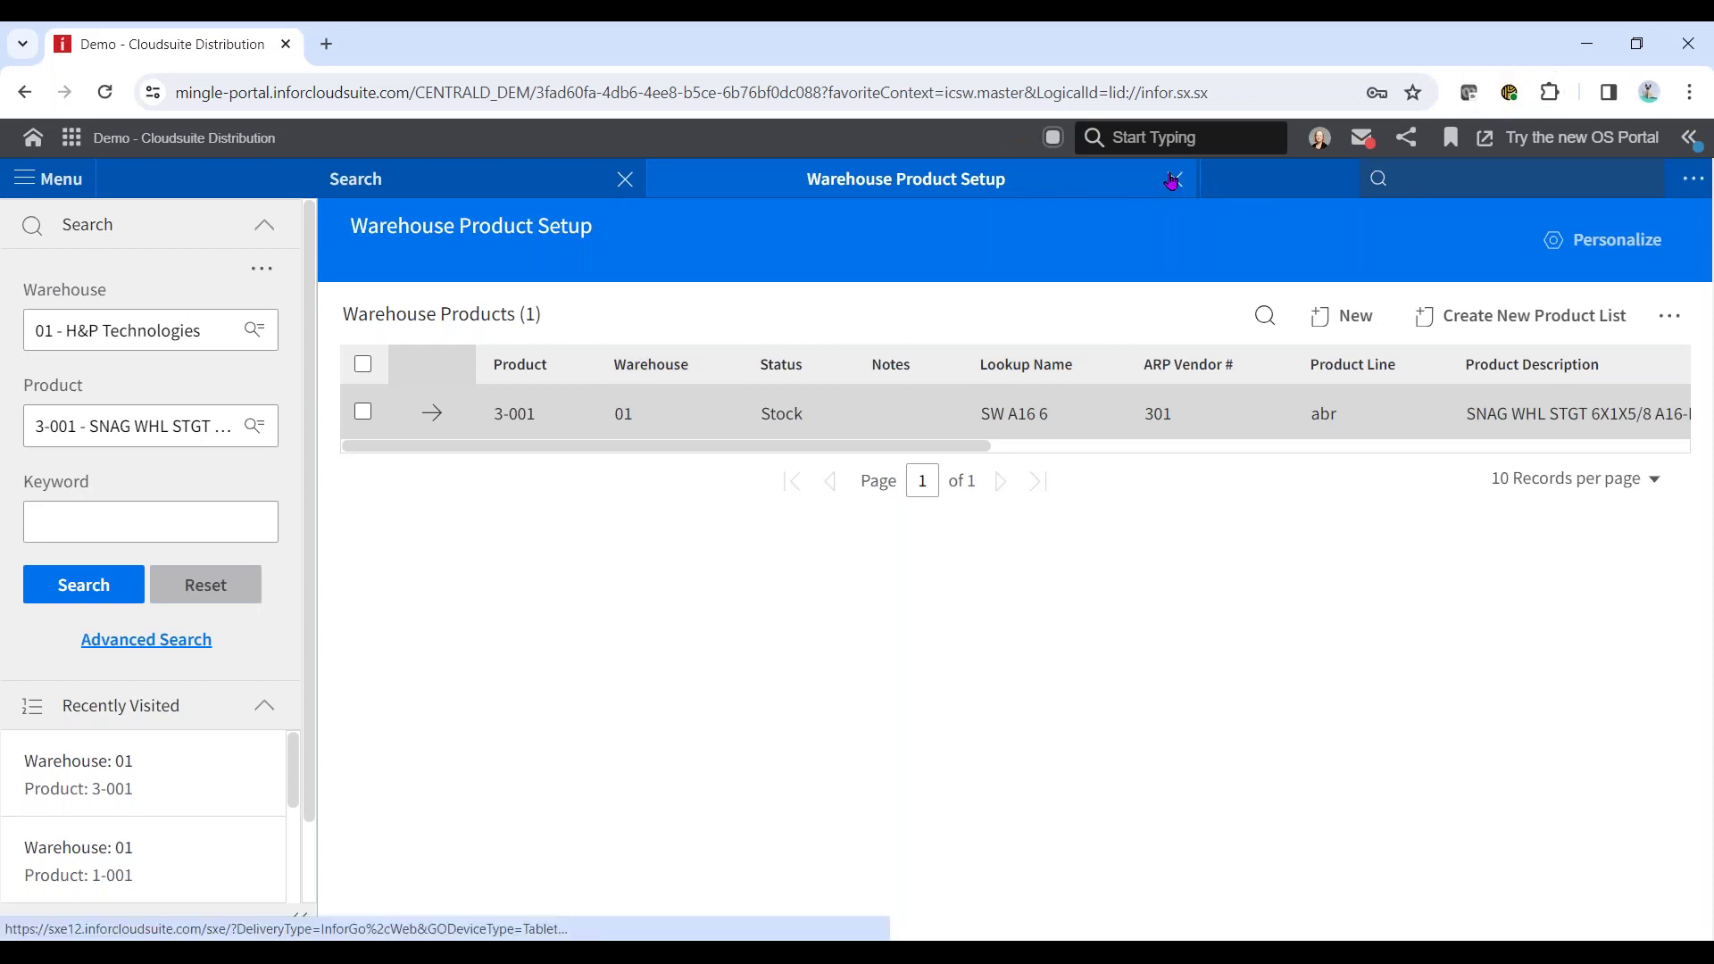
{"action": "left_click", "coordinate": [1171, 179]}
{"action": "left_click", "coordinate": [1420, 183]}
{"action": "type", "text": "product lin"}
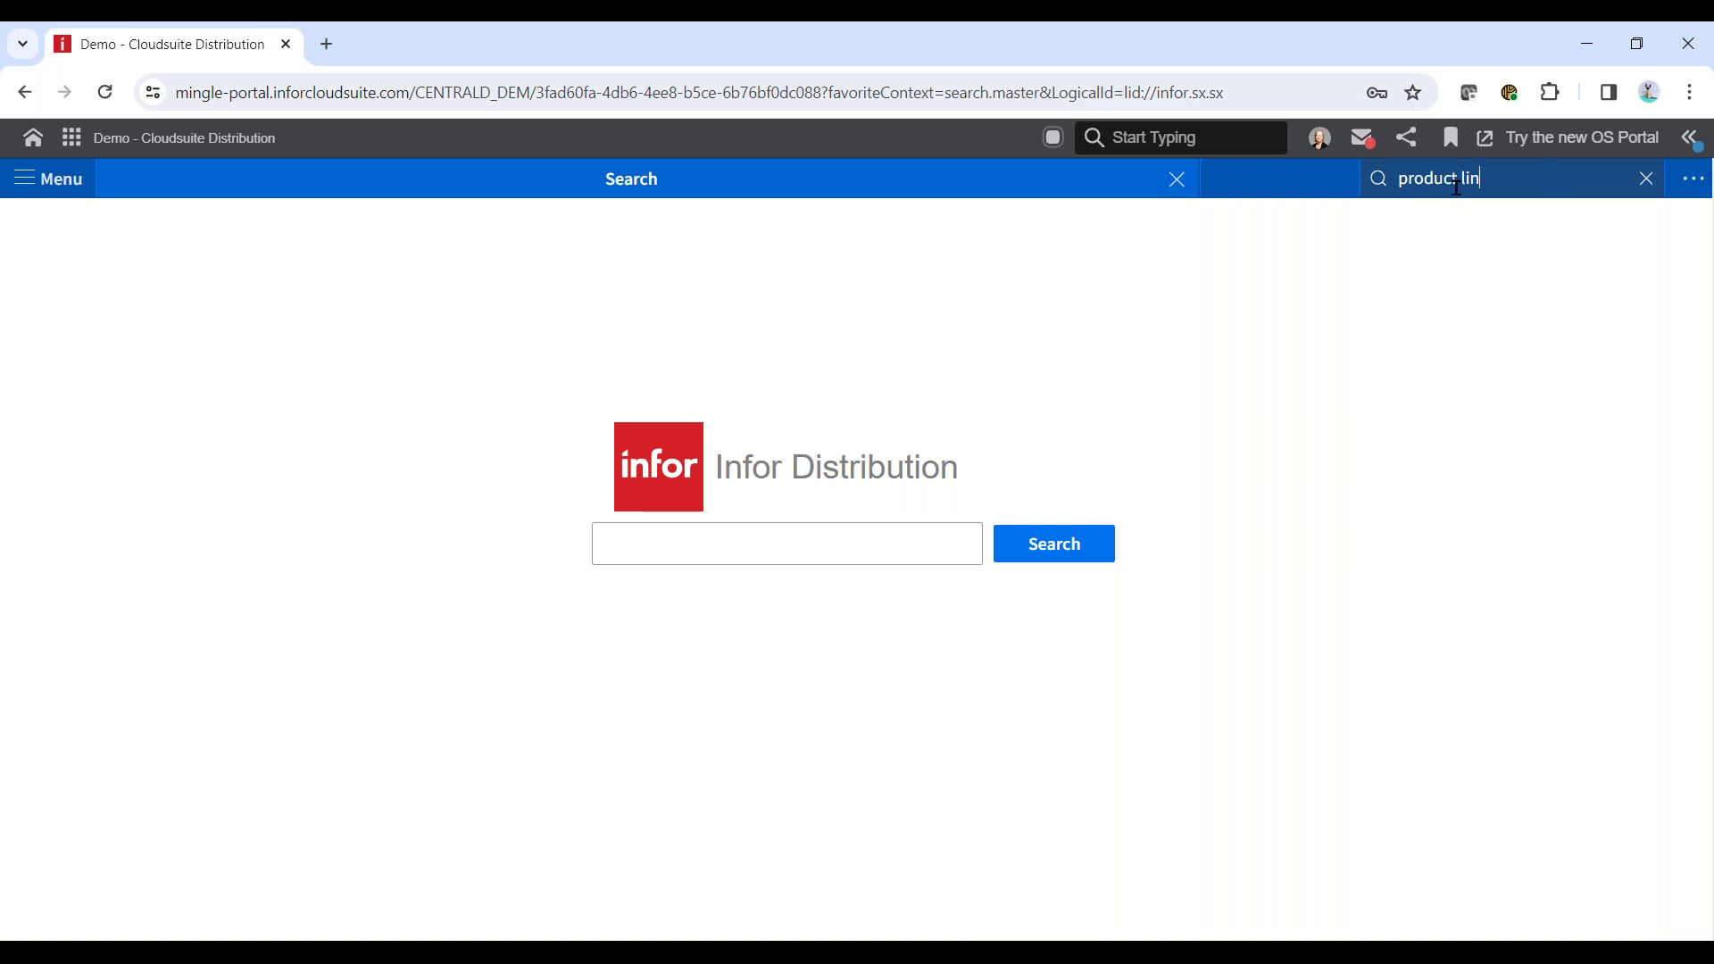
{"action": "type", "text": "e"}
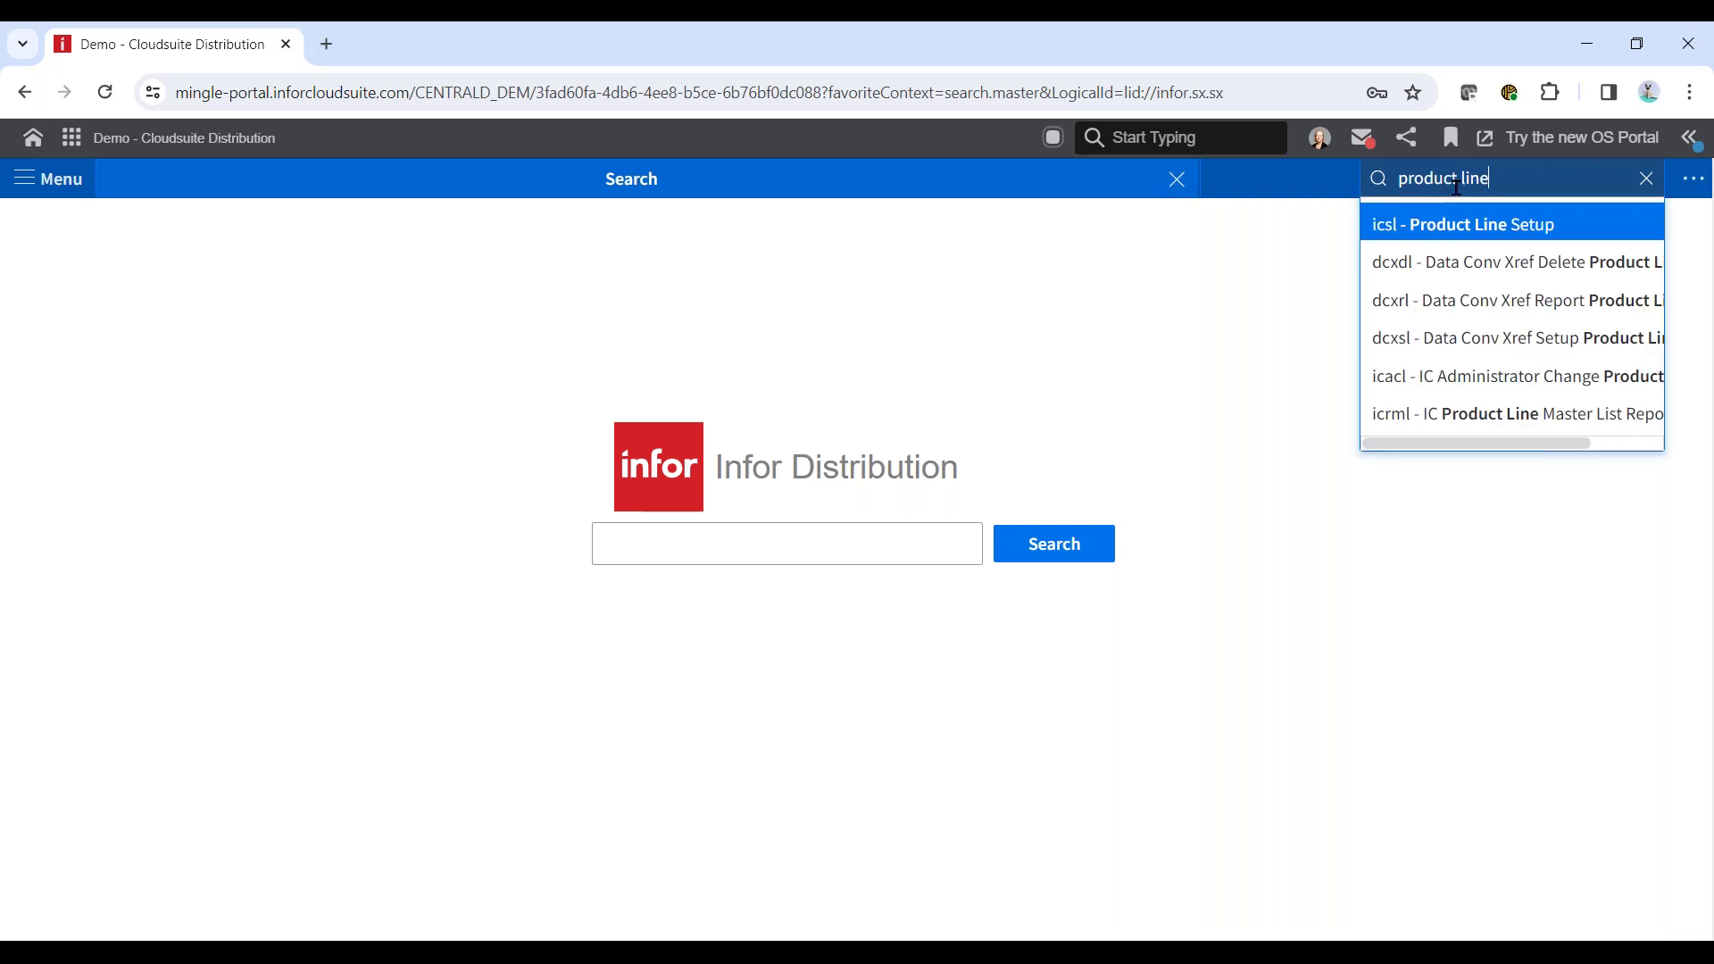
{"action": "left_click", "coordinate": [1403, 231]}
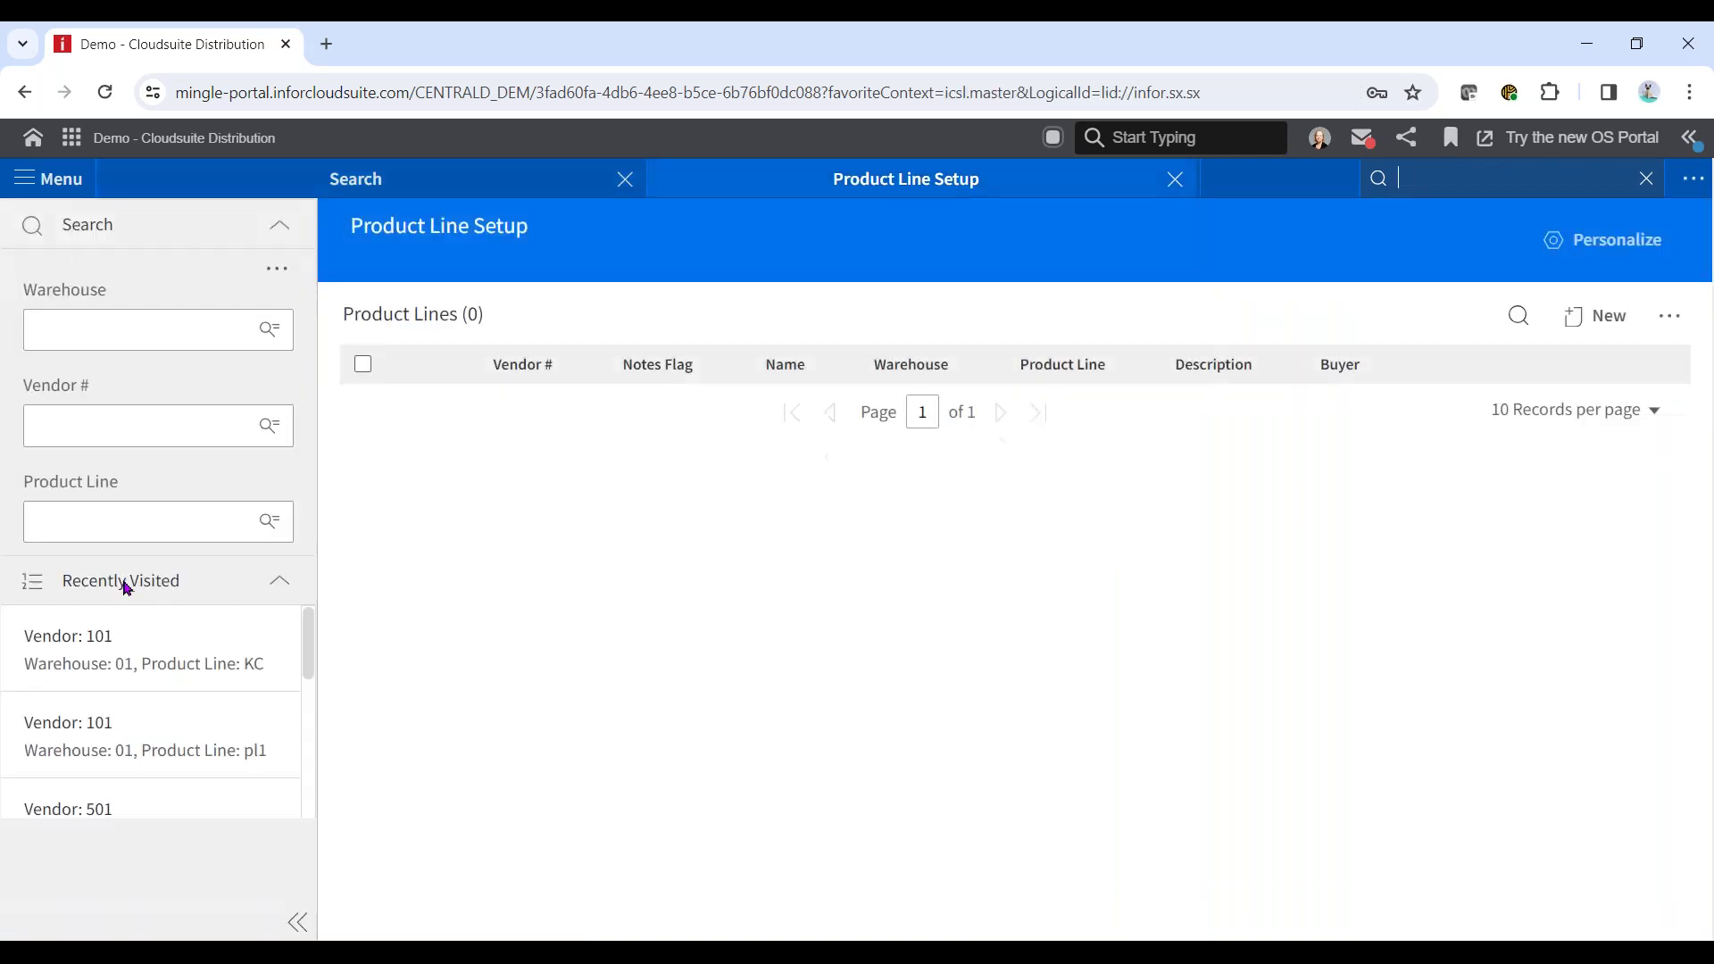
Search the product lines of vendor 101 - Graco in warehouse 01 - H&P Technologies and open product line KC.
{"action": "left_click", "coordinate": [114, 344]}
{"action": "left_click", "coordinate": [103, 375]}
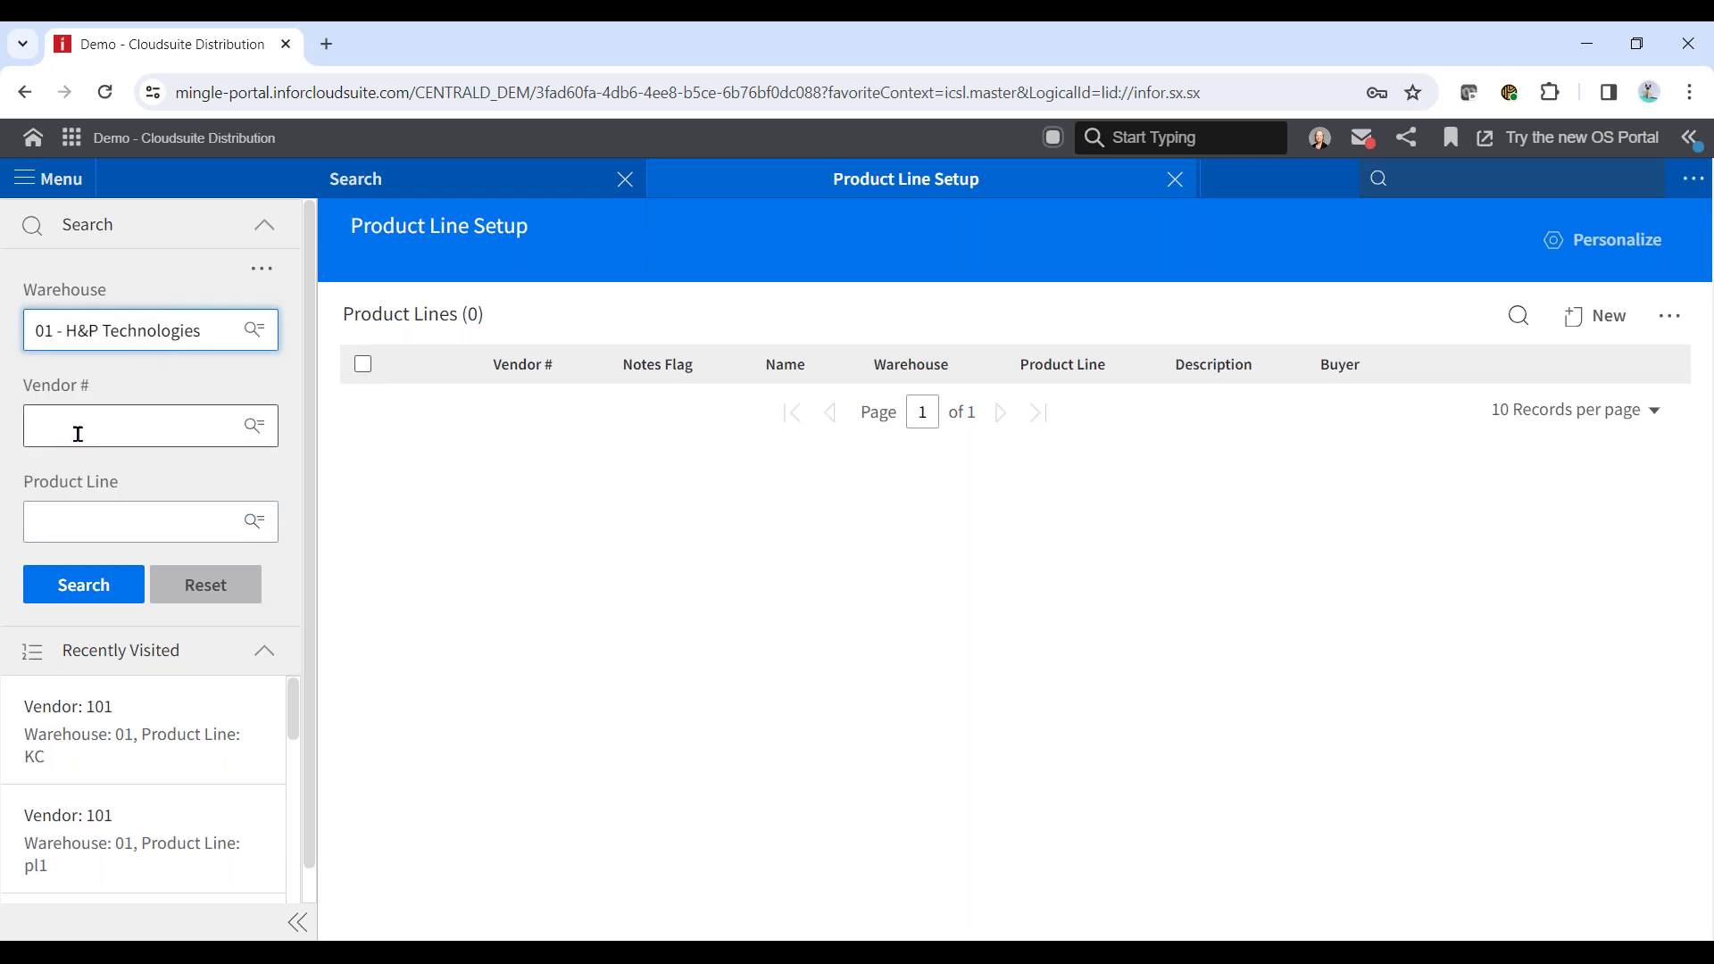
{"action": "left_click", "coordinate": [78, 434]}
{"action": "left_click", "coordinate": [68, 516]}
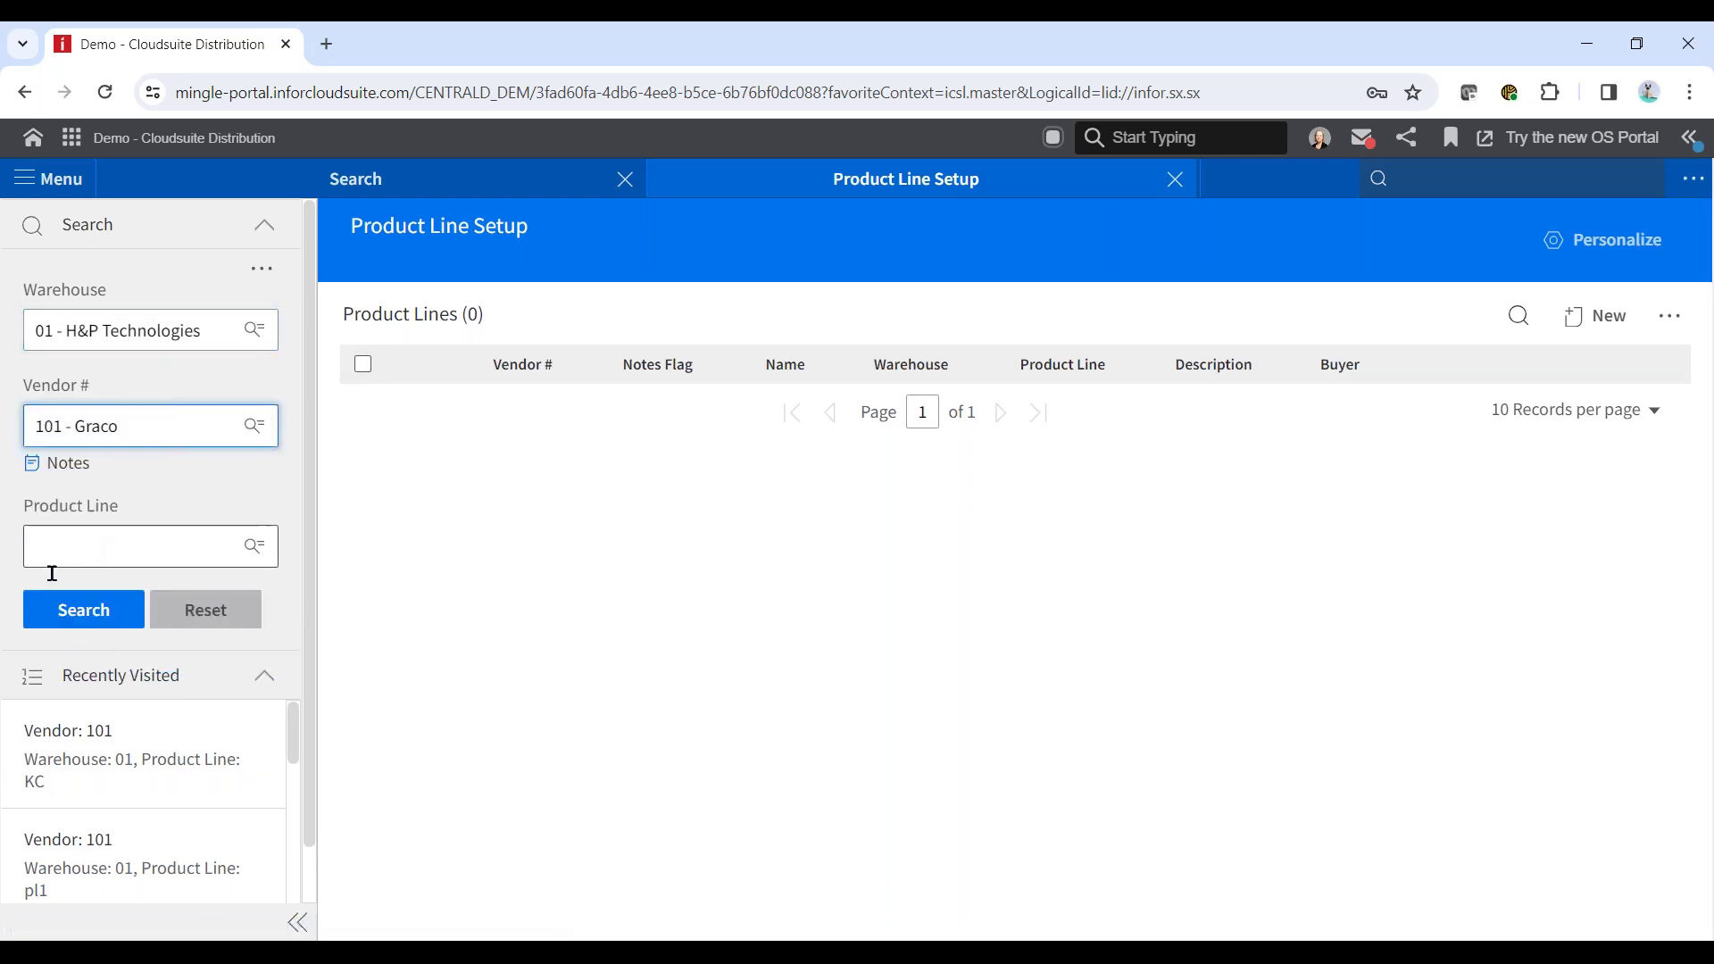
{"action": "left_click", "coordinate": [49, 619]}
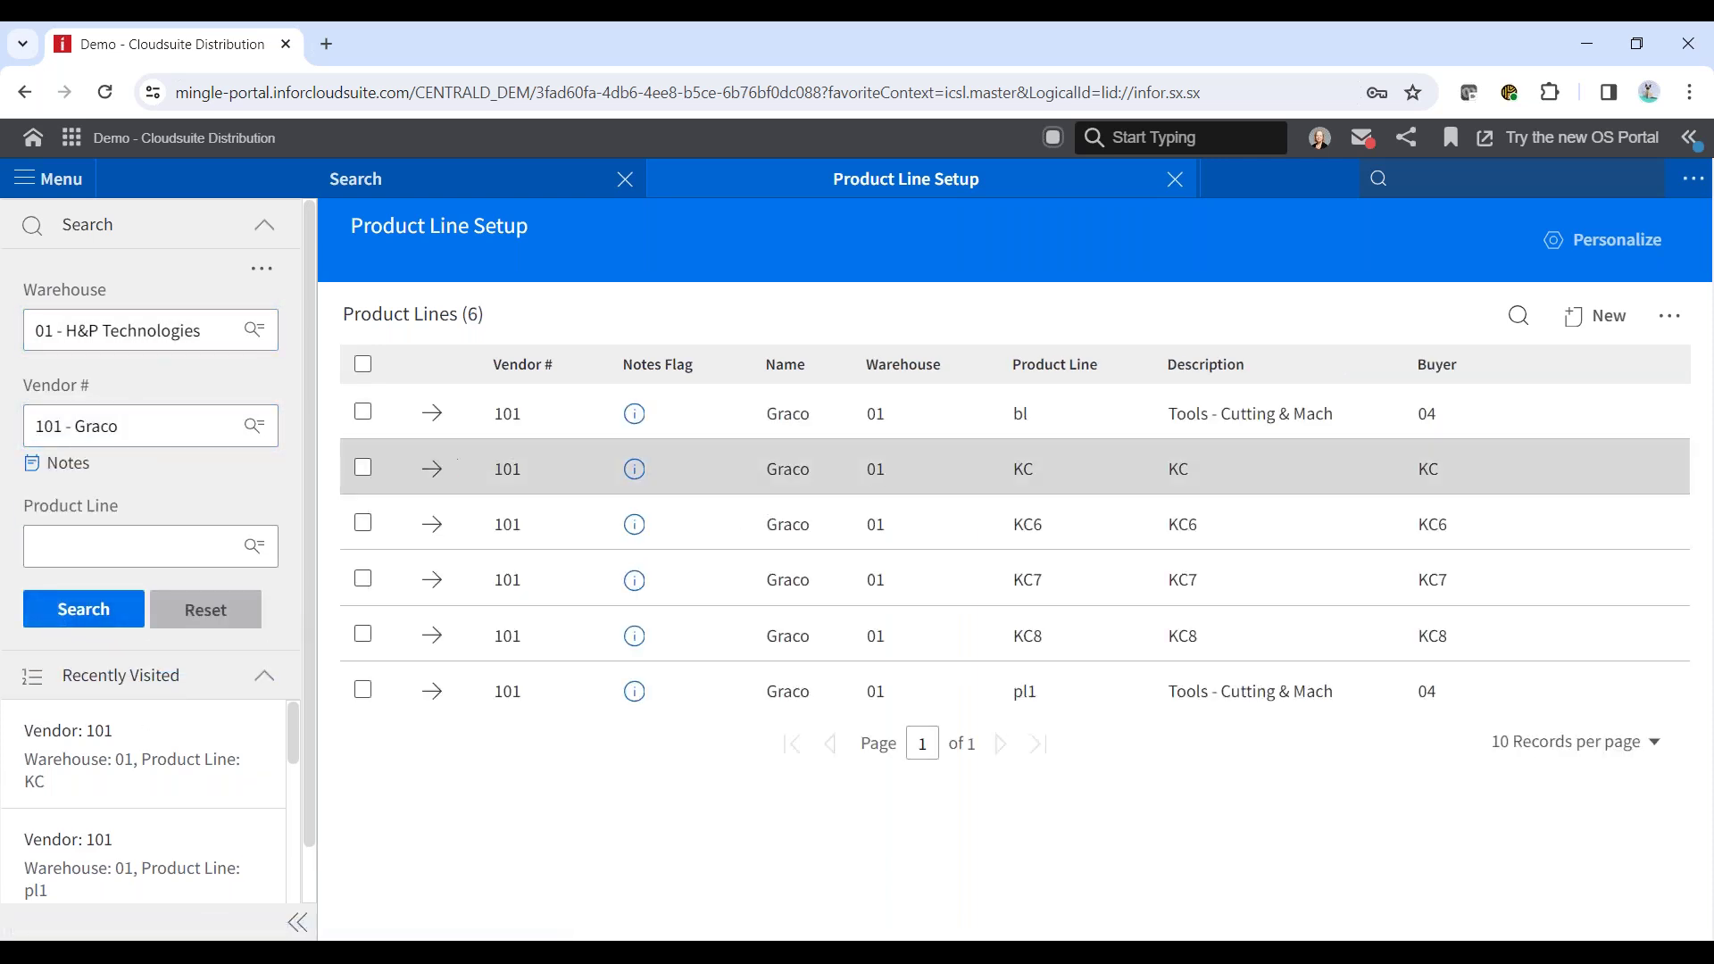
{"action": "left_click", "coordinate": [433, 468]}
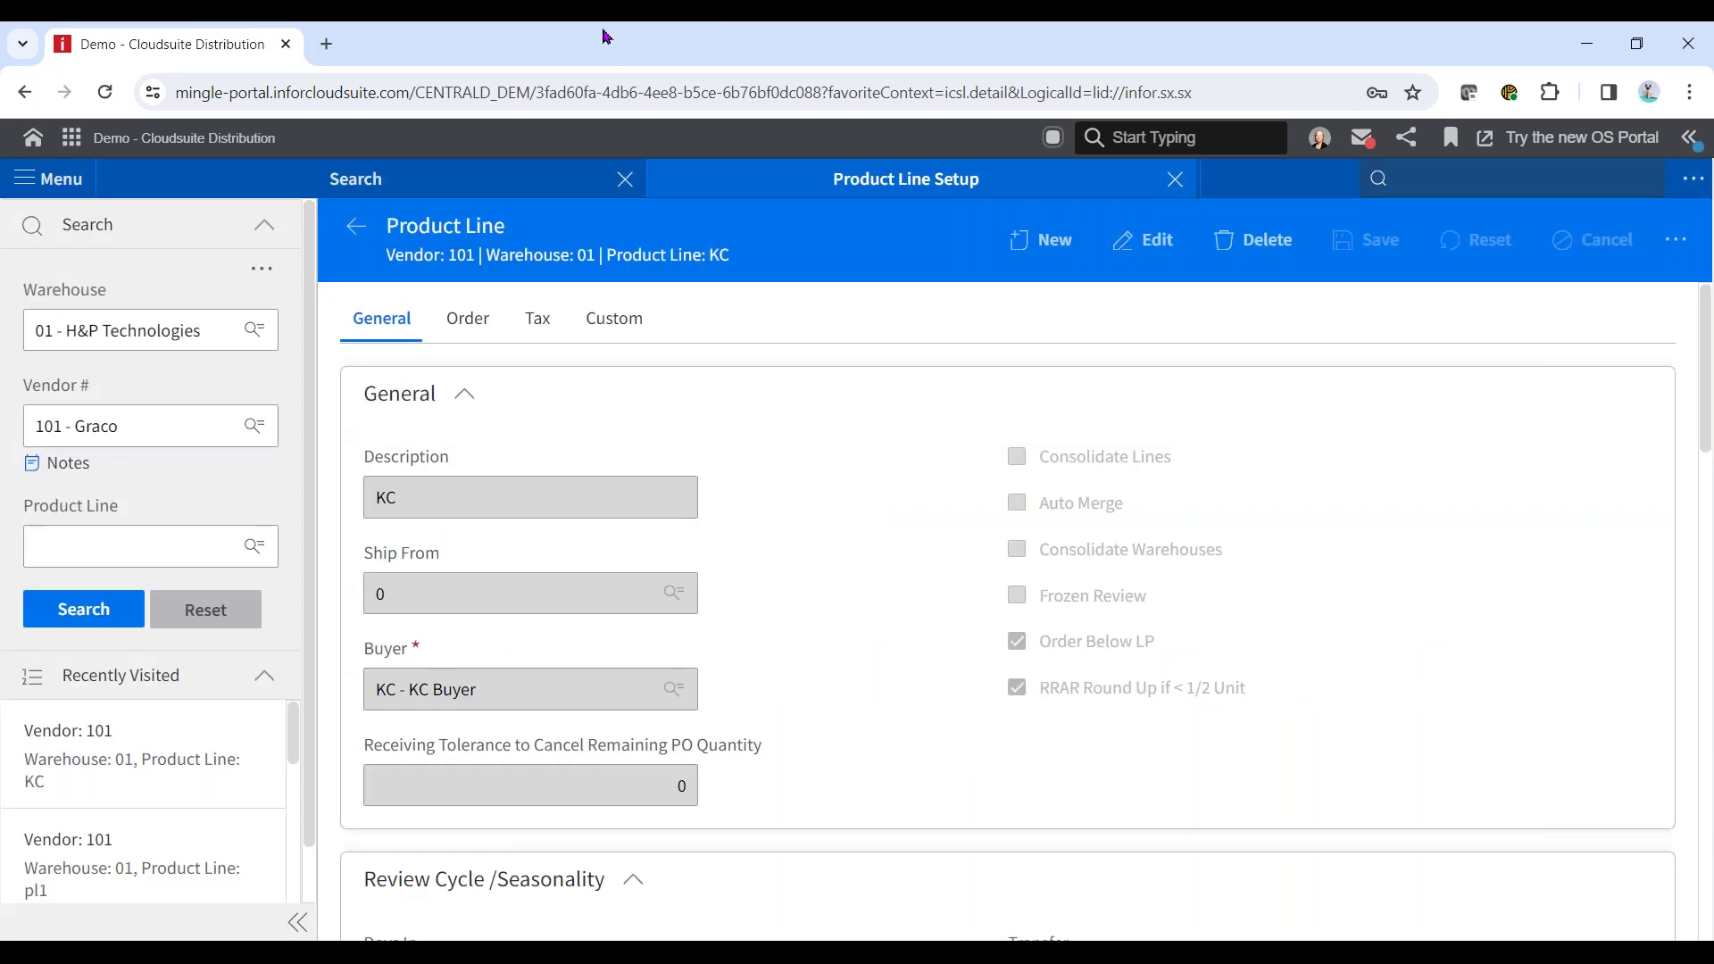
Open product line KC for editing and review its purchase levels, purchasing parameters with the ROQ option, and review cycle.
{"action": "left_click", "coordinate": [1147, 239]}
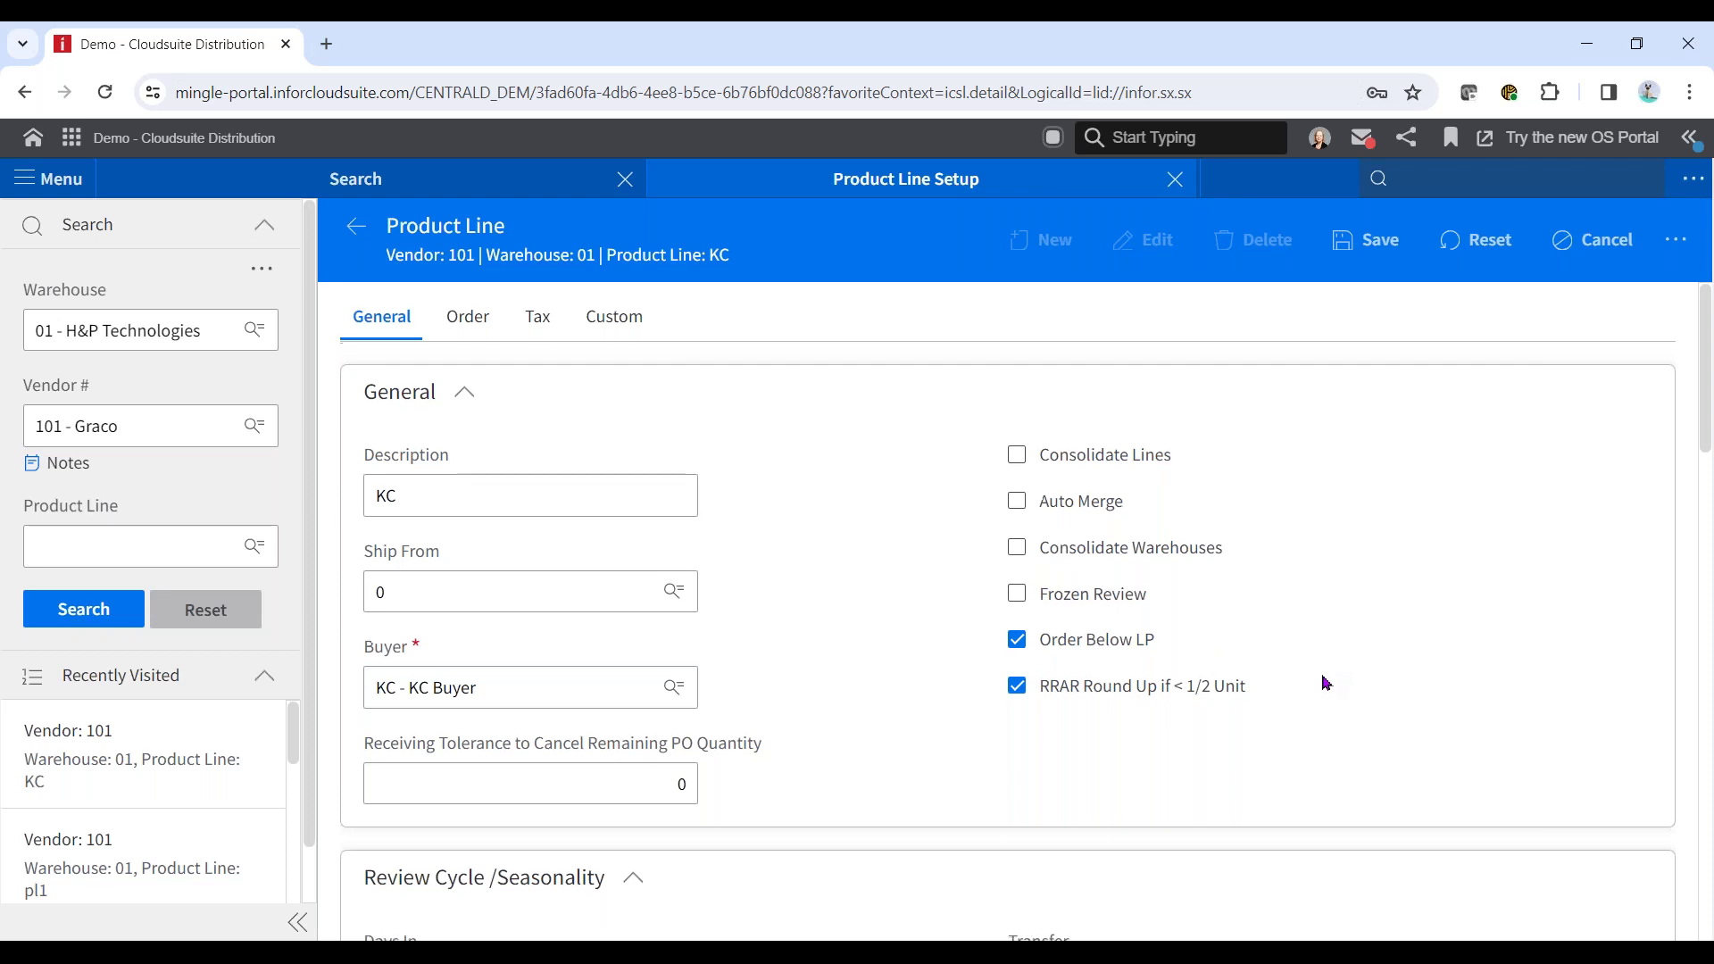
{"action": "scroll", "coordinate": [1325, 684], "scroll_direction": "down", "scroll_amount": 10}
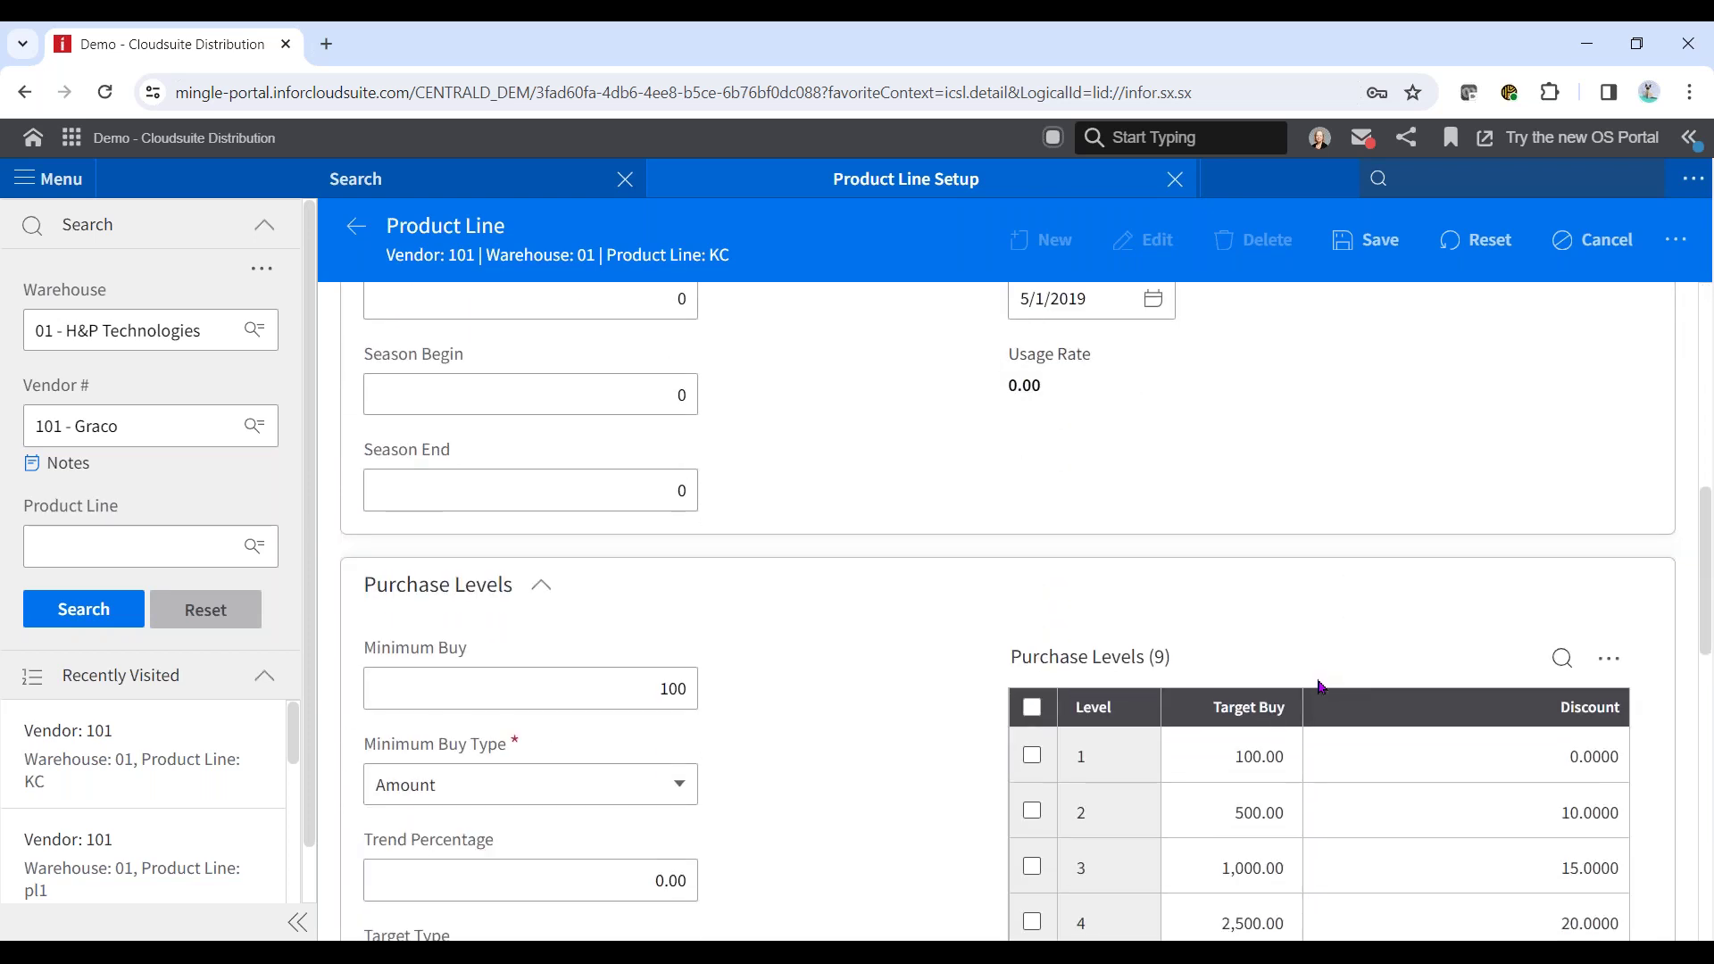
{"action": "scroll", "coordinate": [1321, 686], "scroll_direction": "down", "scroll_amount": 10}
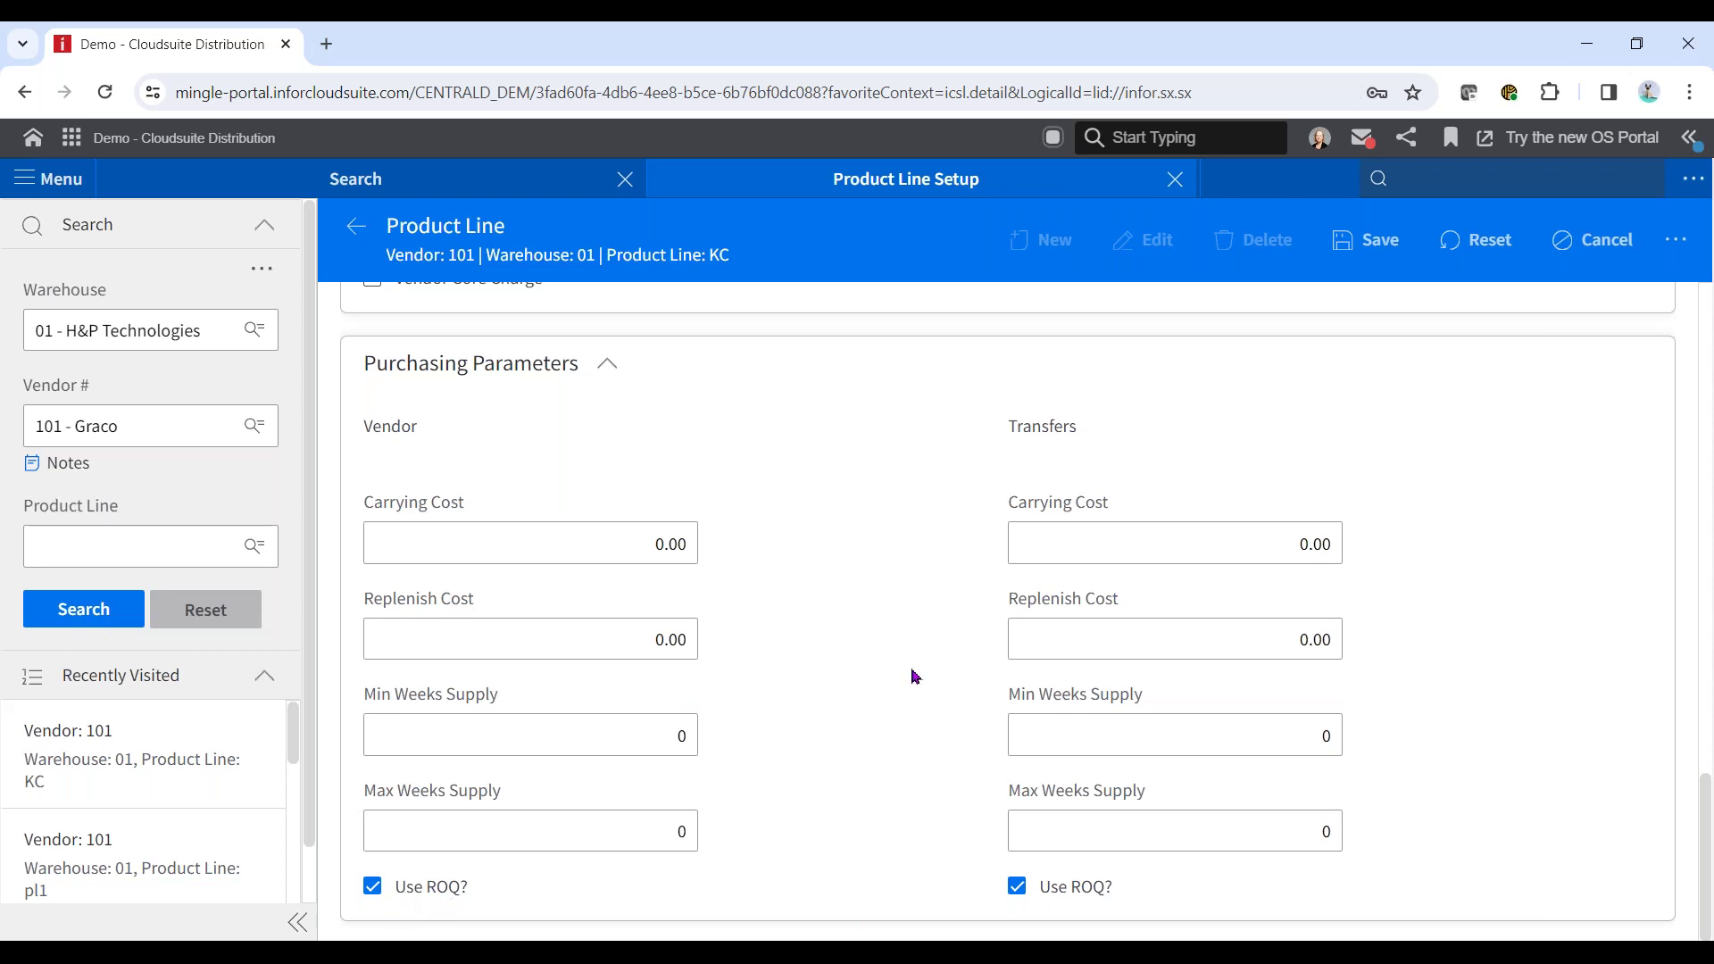
{"action": "scroll", "coordinate": [888, 711], "scroll_direction": "up", "scroll_amount": 7}
{"action": "scroll", "coordinate": [893, 696], "scroll_direction": "up", "scroll_amount": 6}
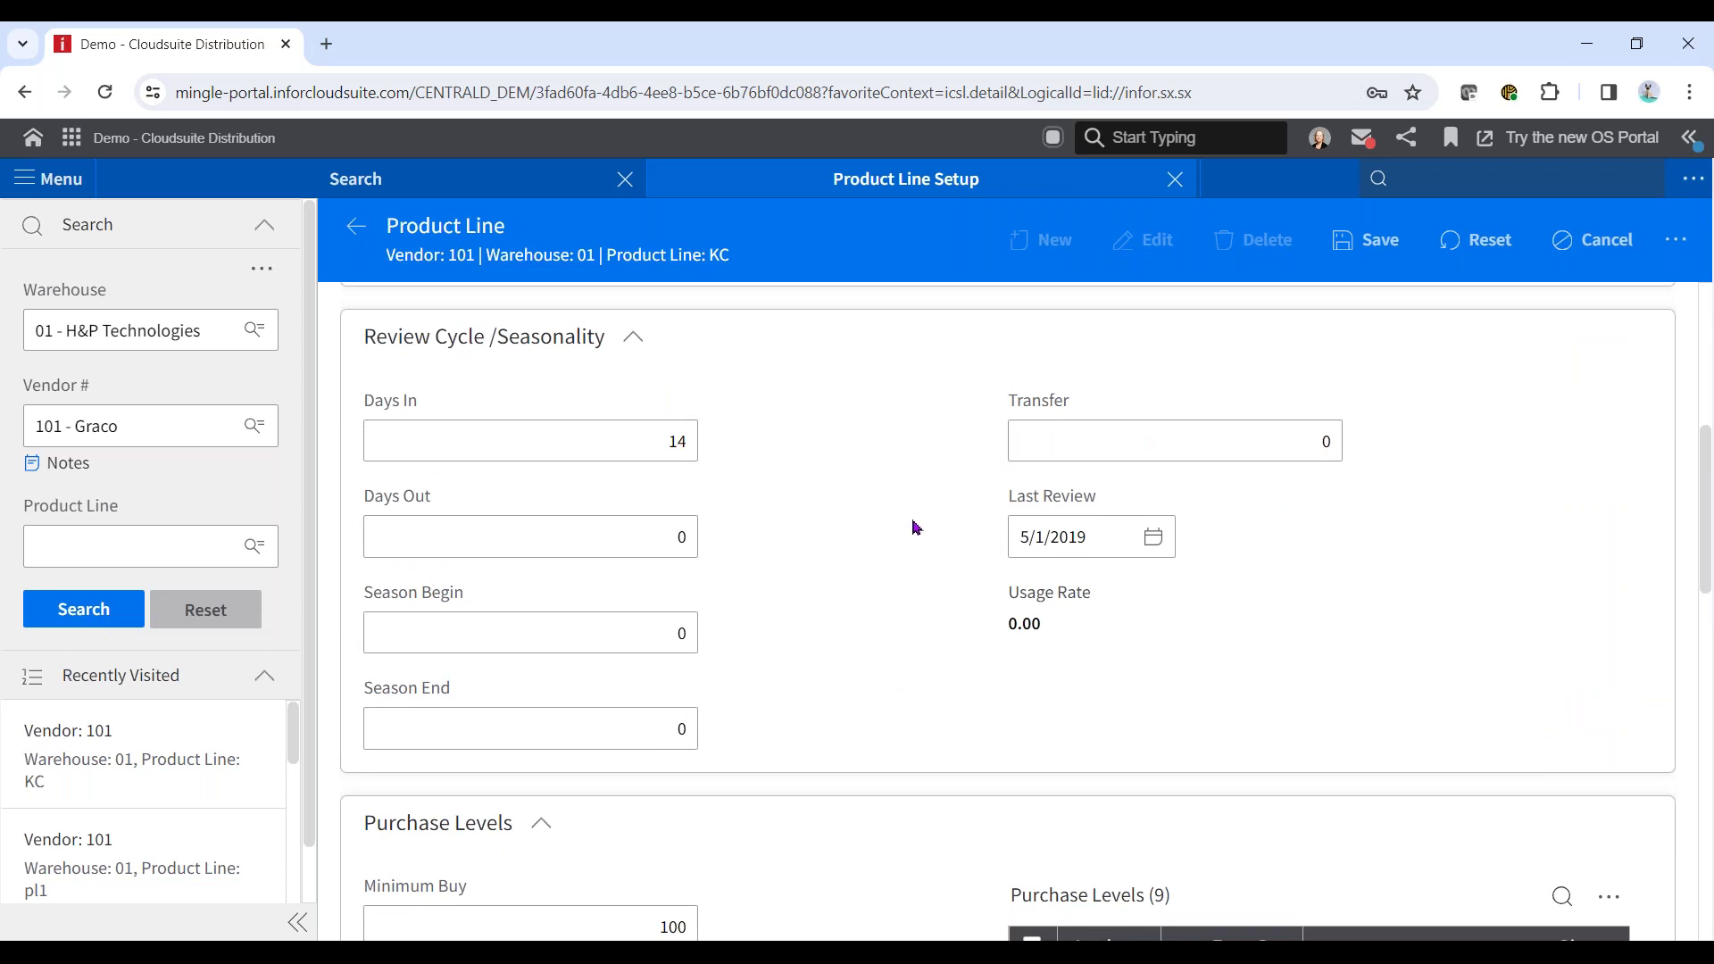
{"action": "scroll", "coordinate": [884, 429], "scroll_direction": "up", "scroll_amount": 5}
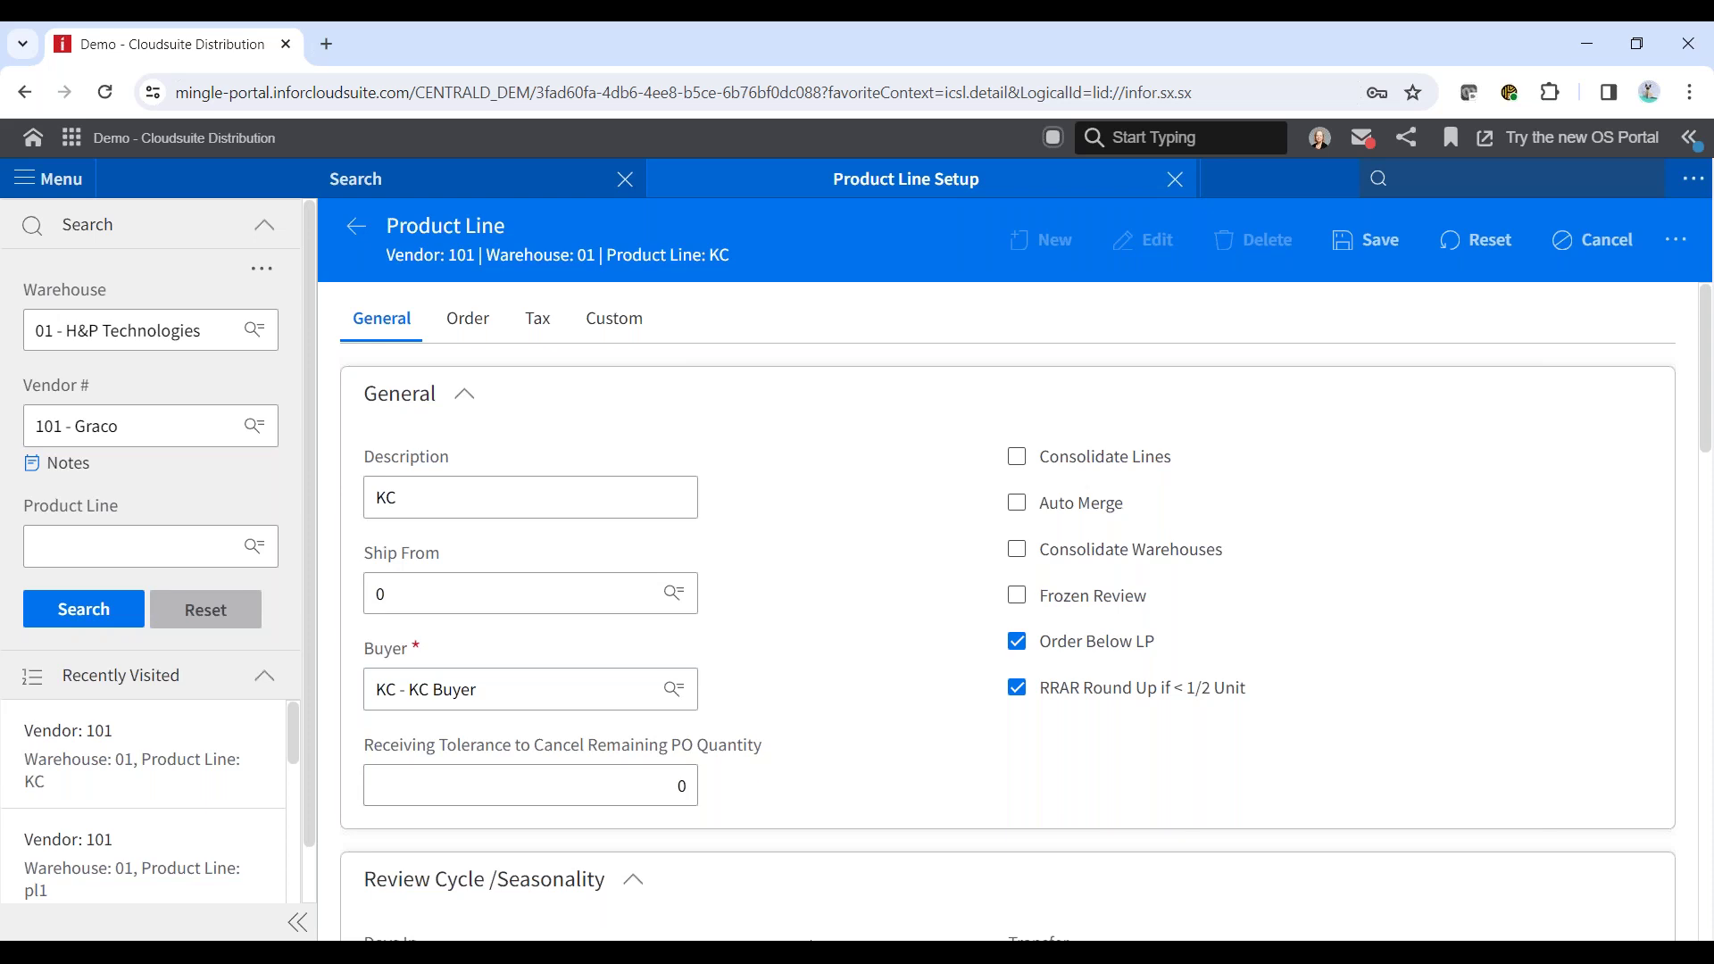
Switch to the PowerPoint slide show on adjusting the ordering controls.
{"action": "mouse_move", "coordinate": [855, 954]}
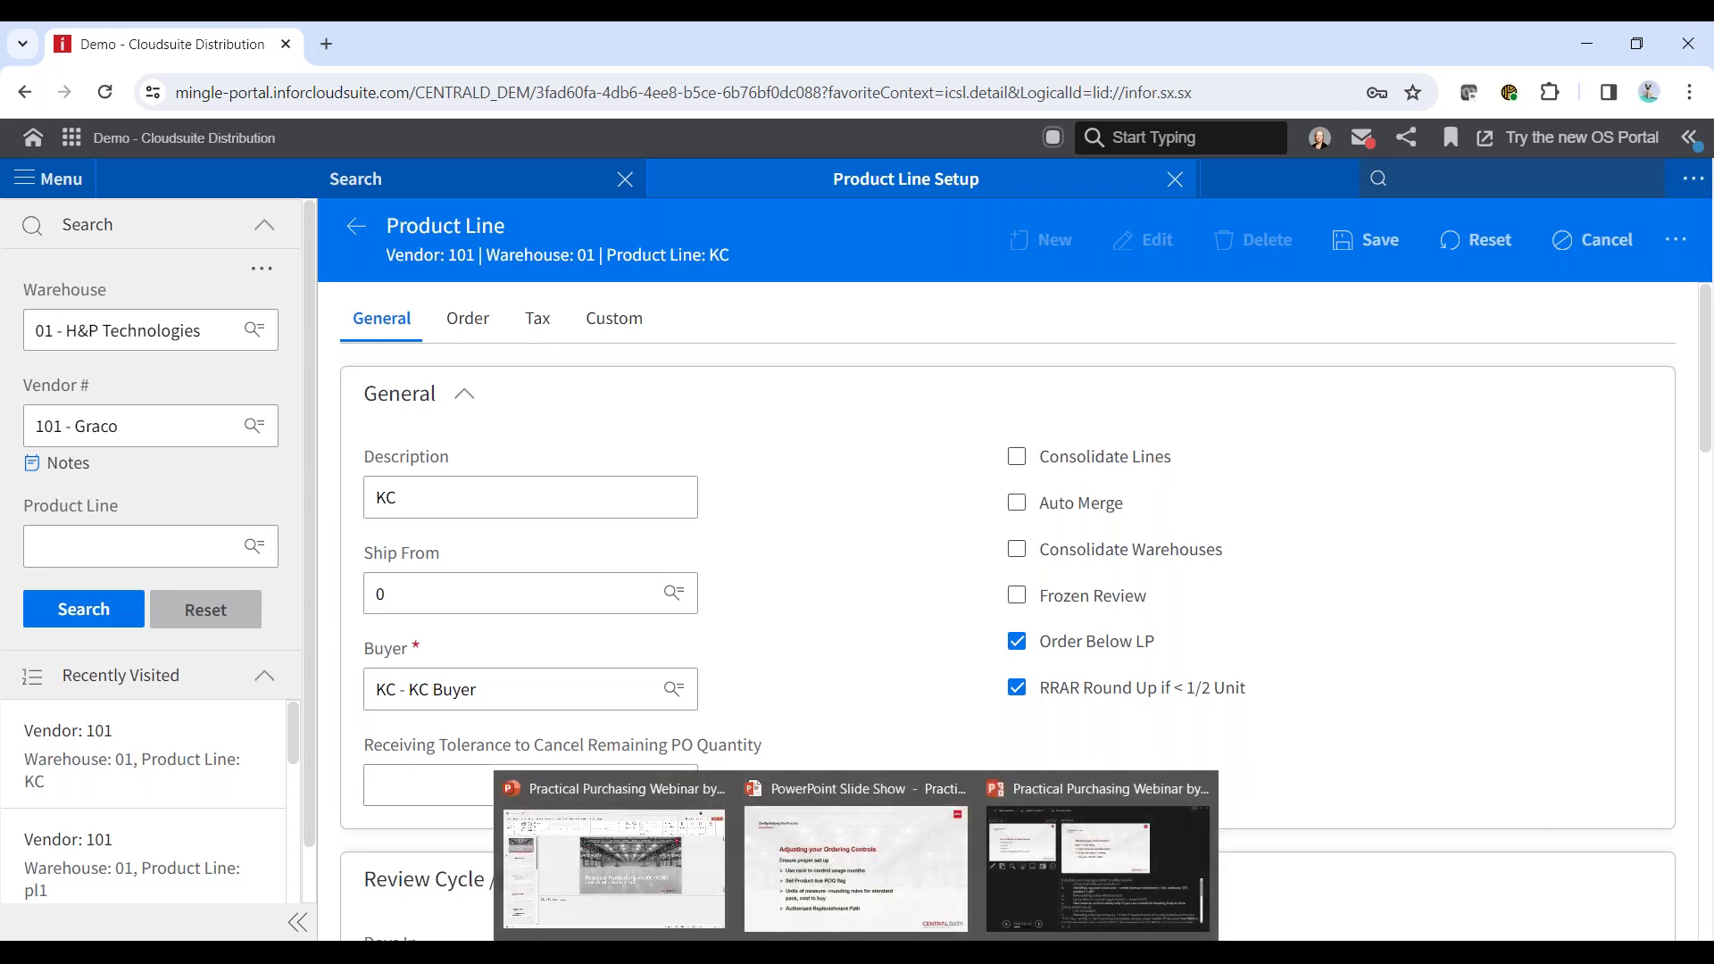
{"action": "left_click", "coordinate": [856, 904]}
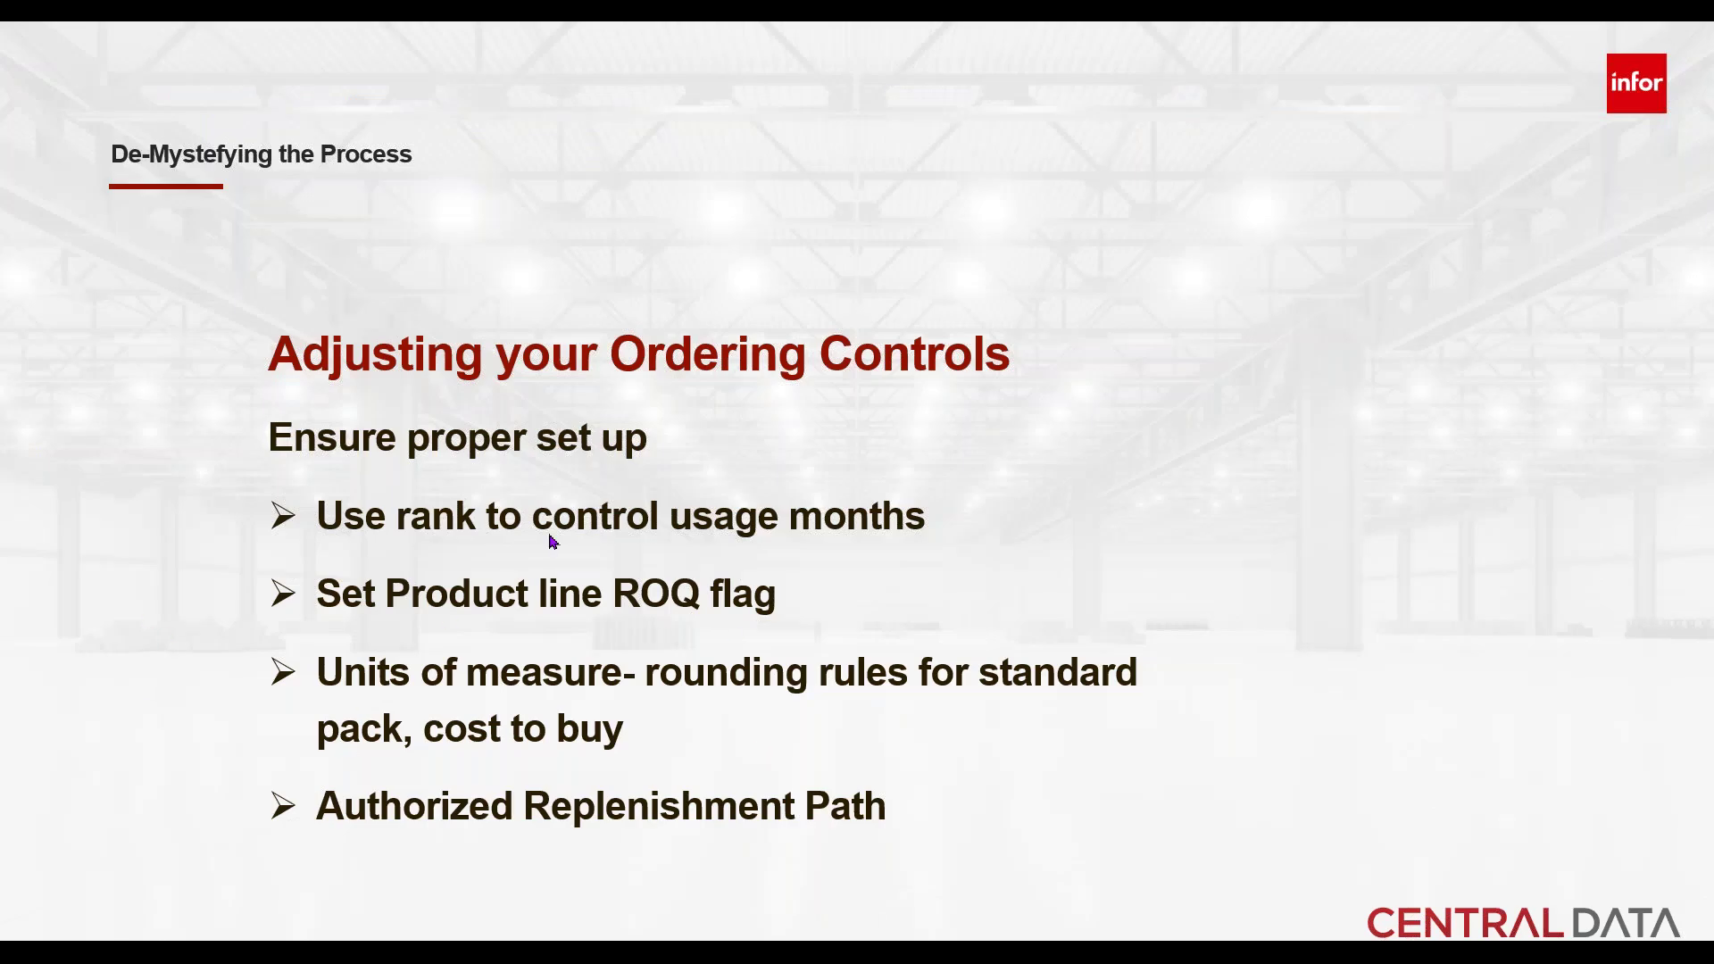
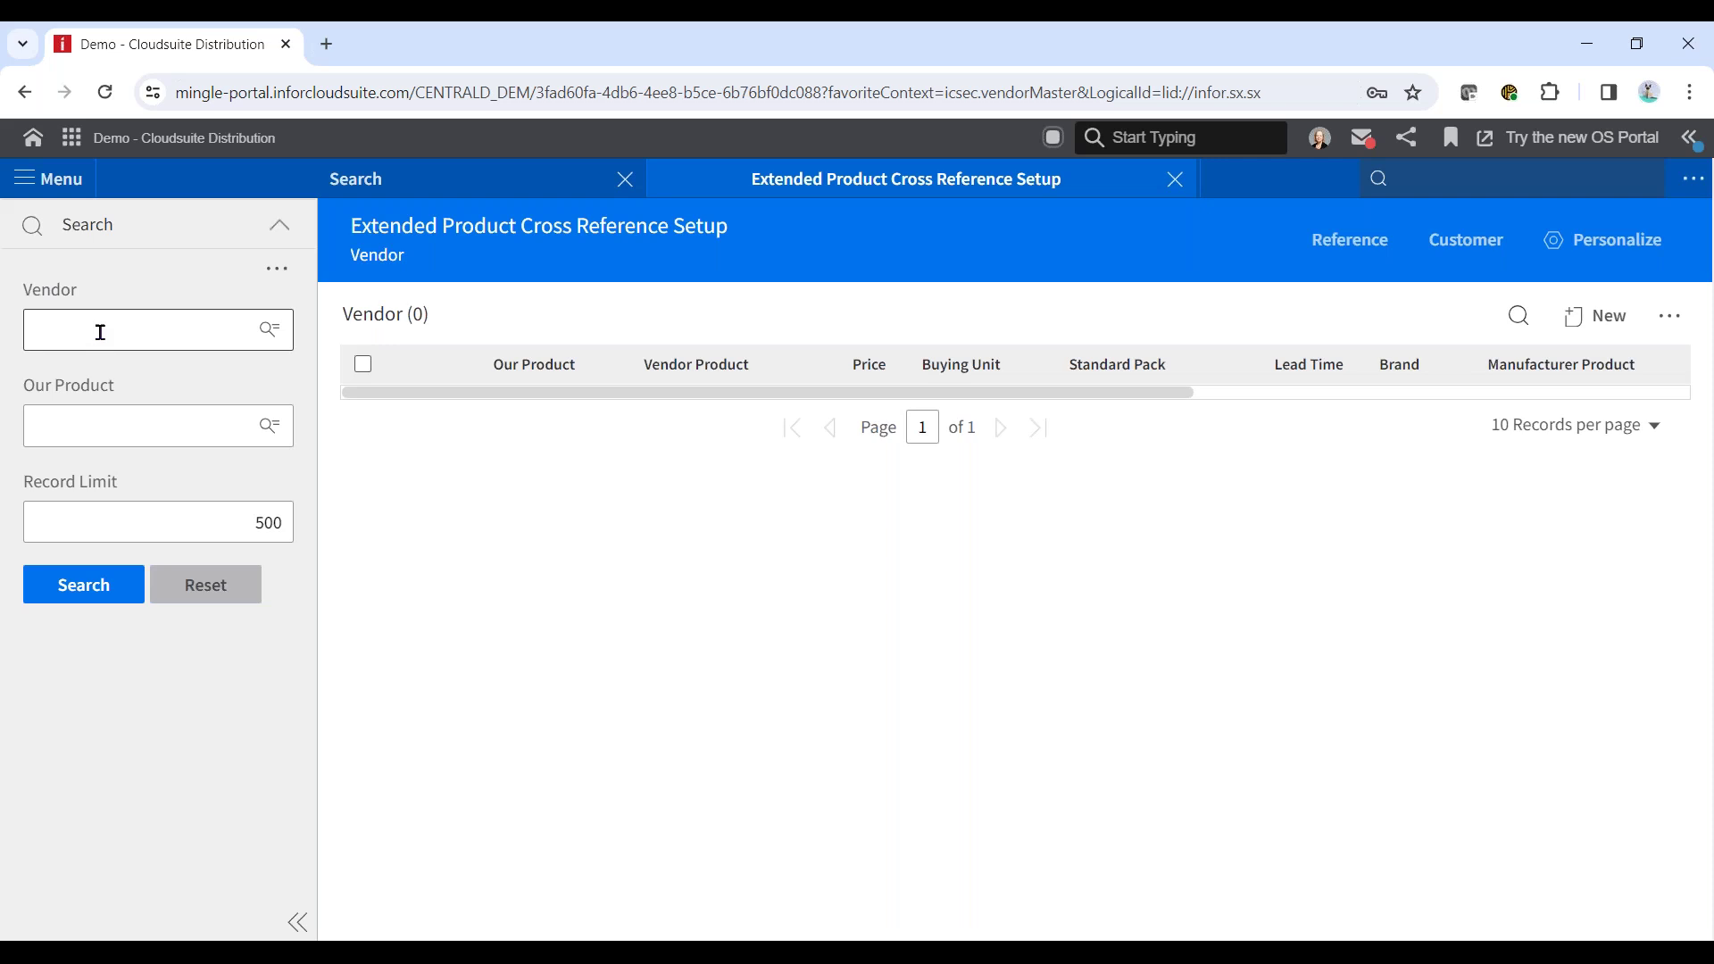
Search the extended vendor cross references for vendor 201 - BLACK & DECKER and product 1-101 - 1/3 HP GRINDER BUFFER 6" MOTOR UNIT.
{"action": "left_click", "coordinate": [54, 332]}
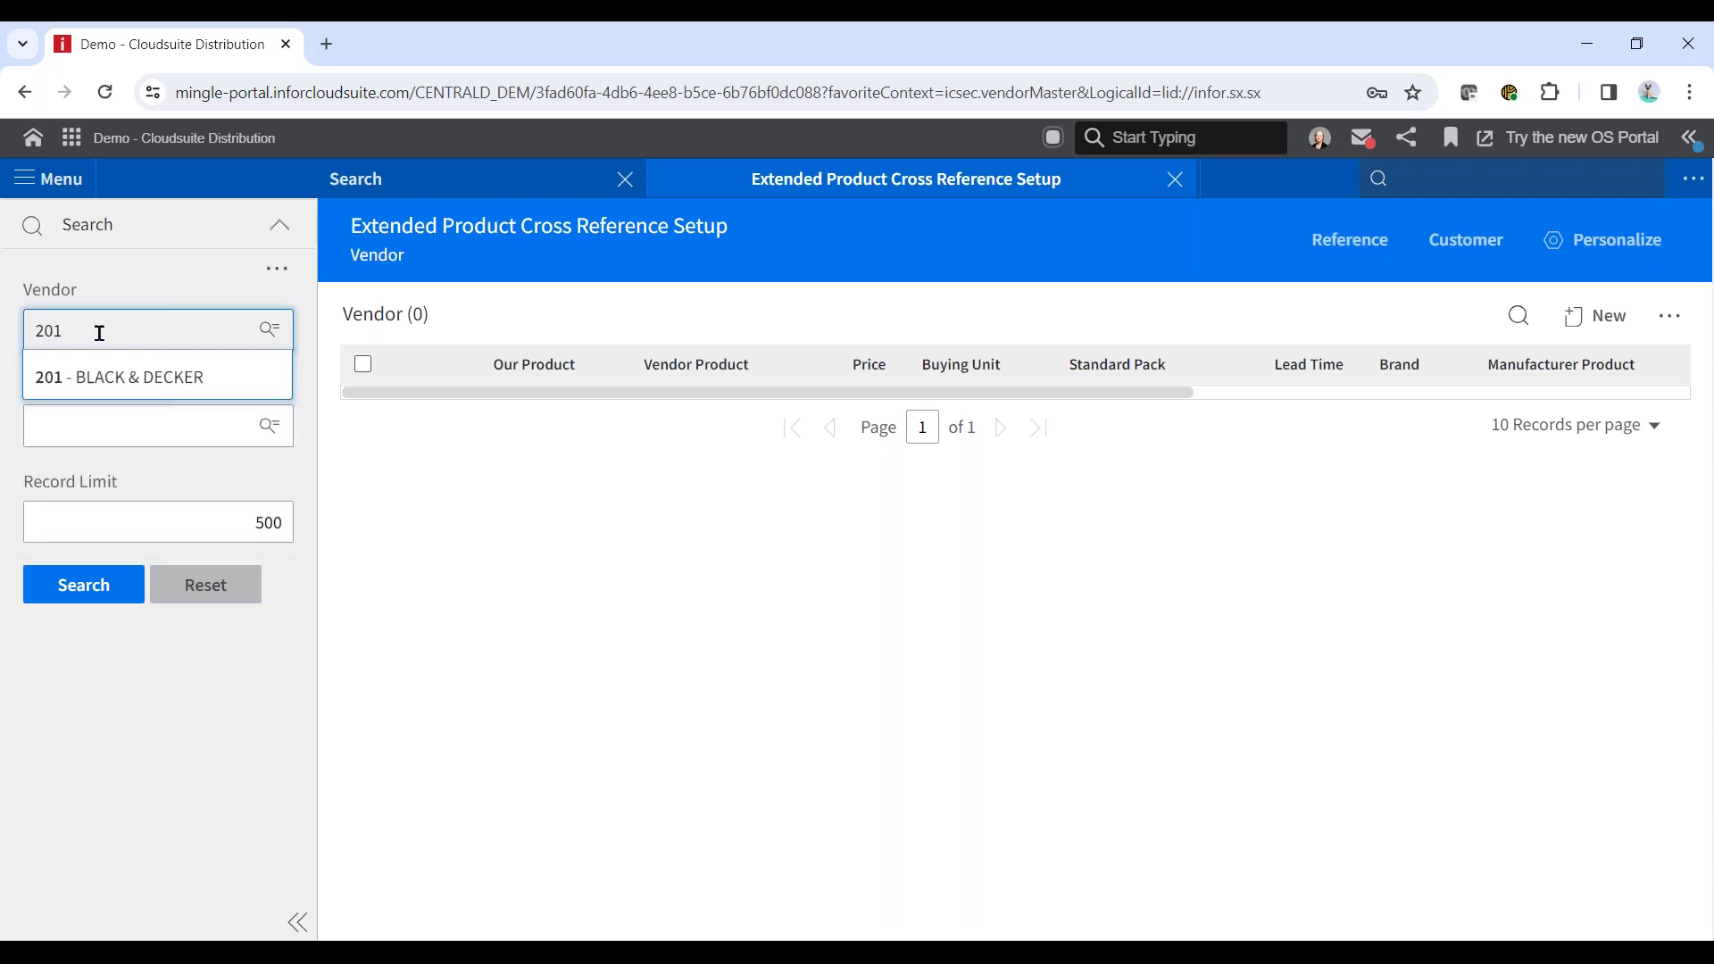
{"action": "left_click", "coordinate": [77, 379]}
{"action": "left_click", "coordinate": [54, 426]}
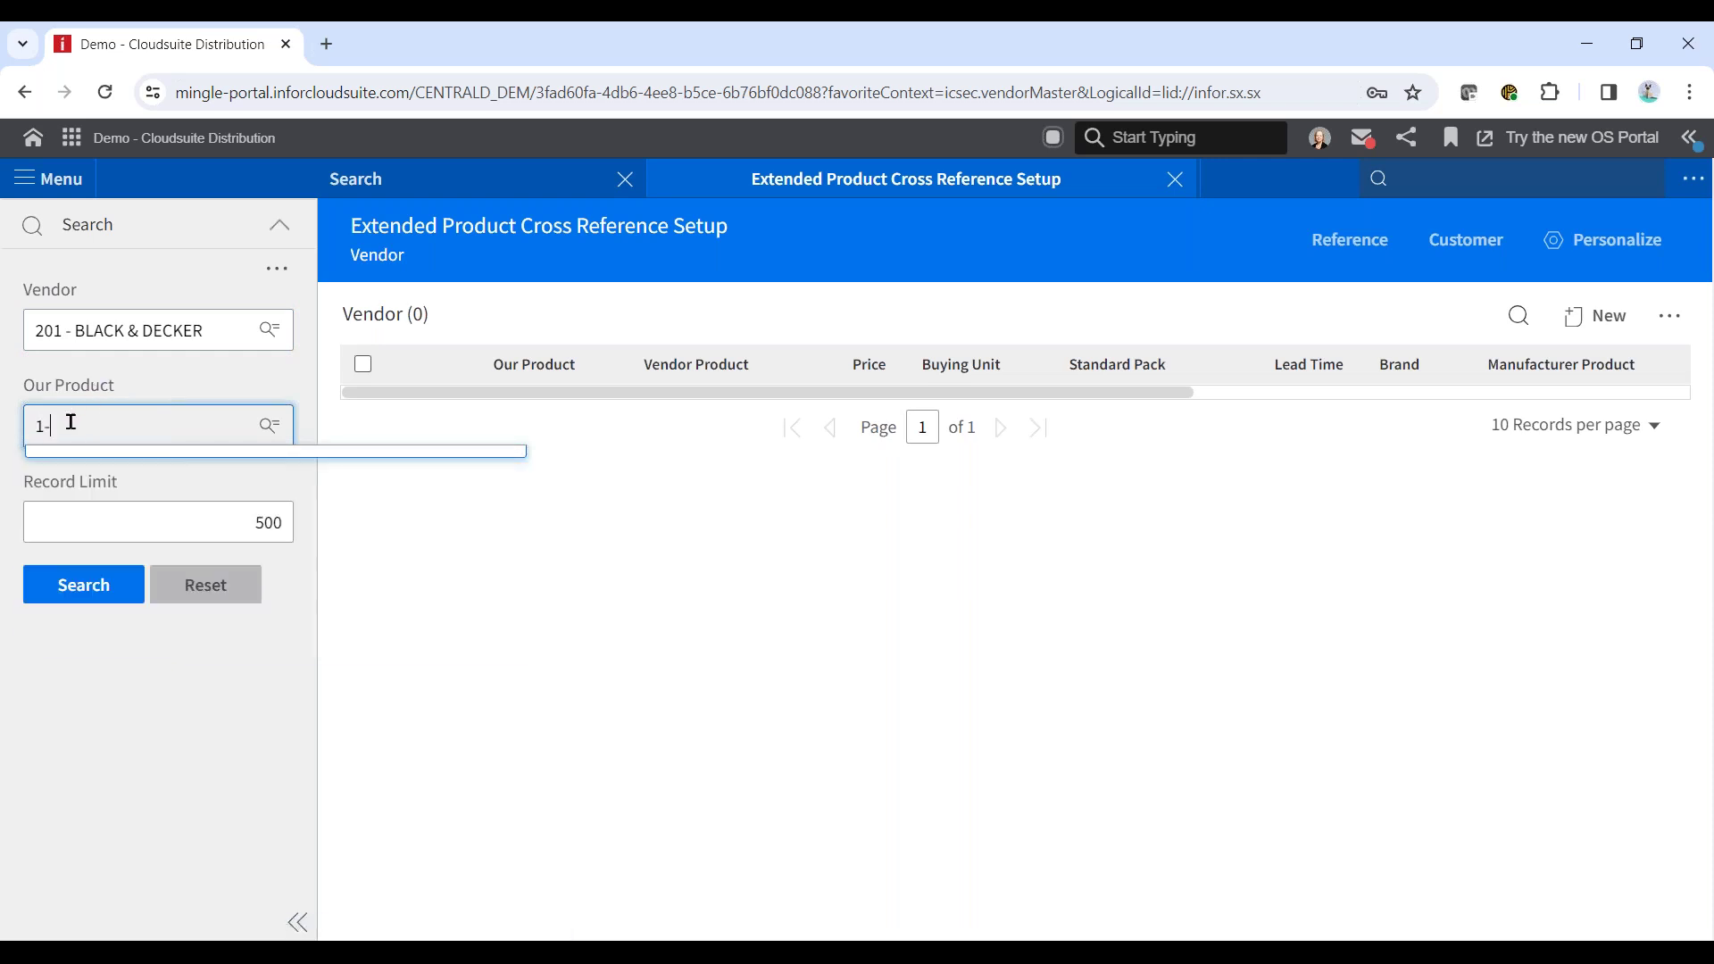
{"action": "left_click", "coordinate": [84, 585]}
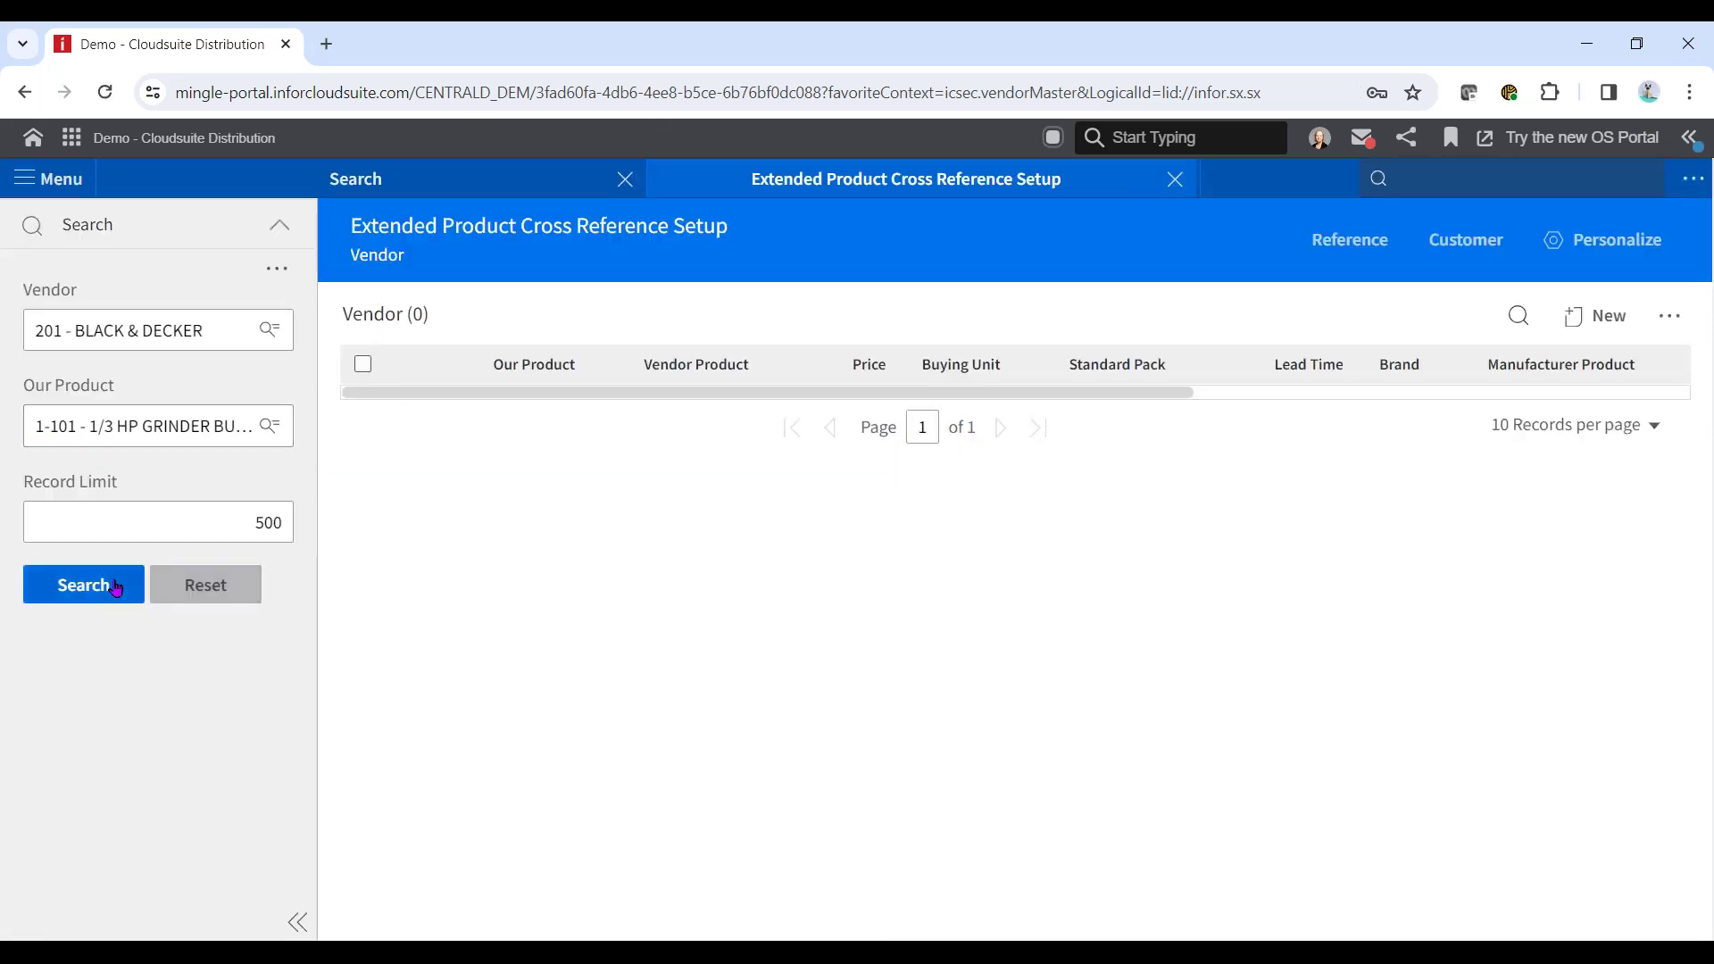
{"action": "left_click", "coordinate": [114, 582]}
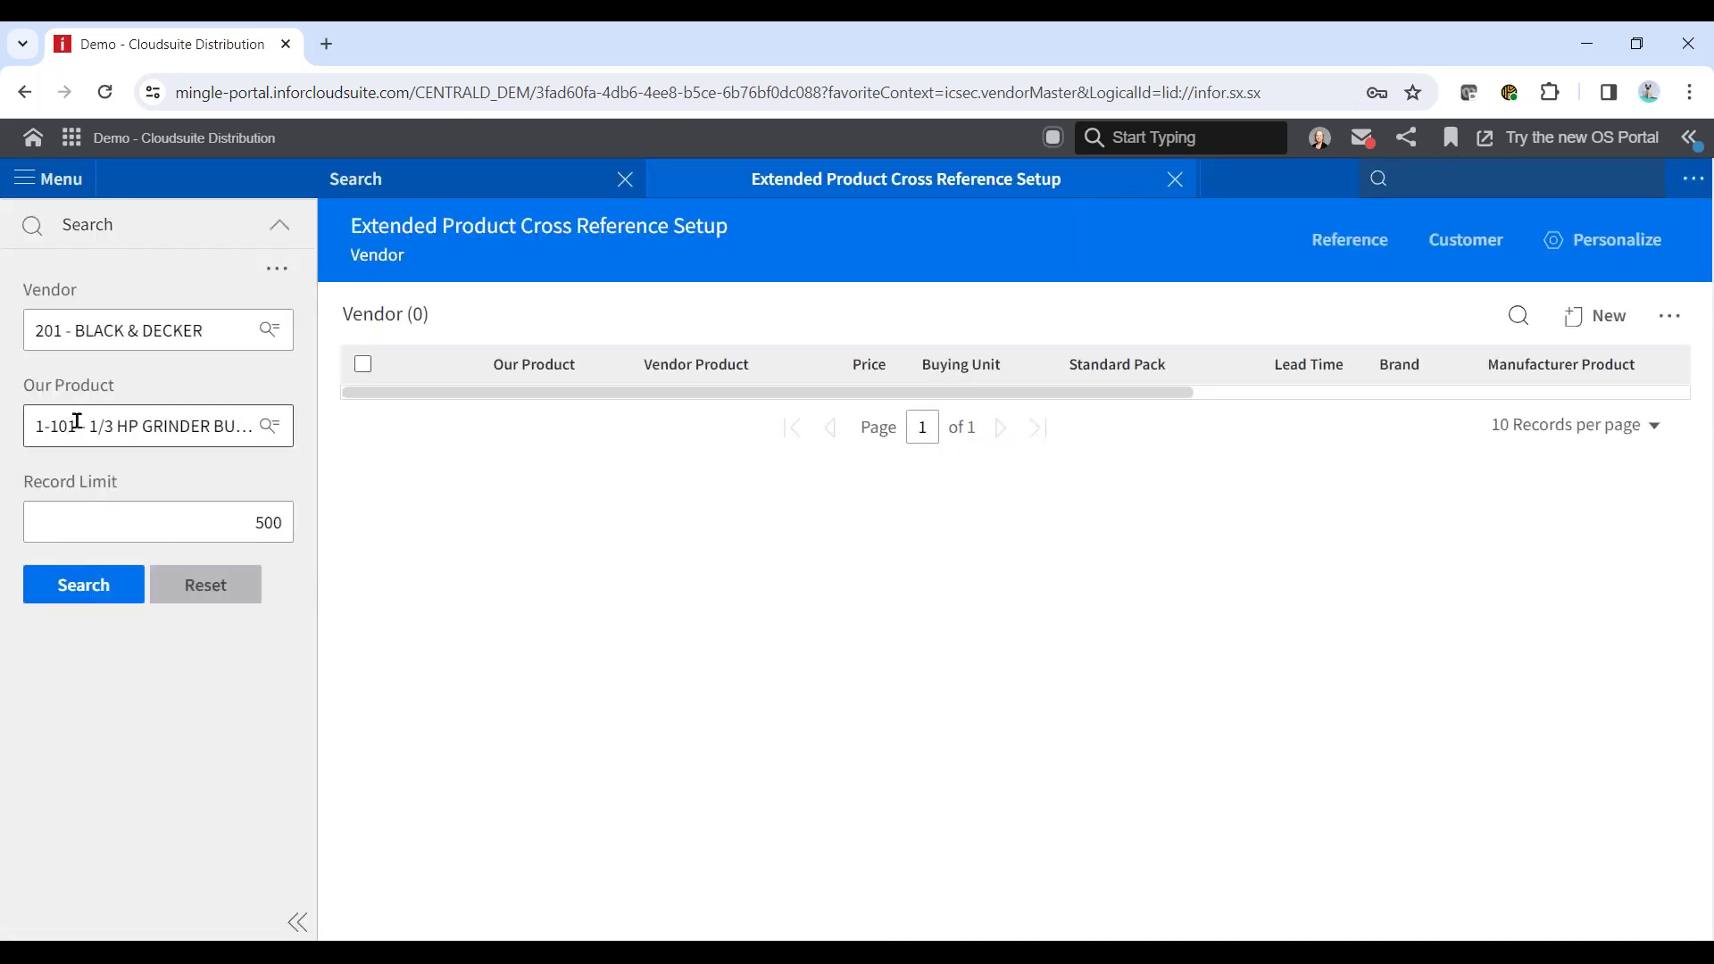
{"action": "left_click", "coordinate": [168, 423]}
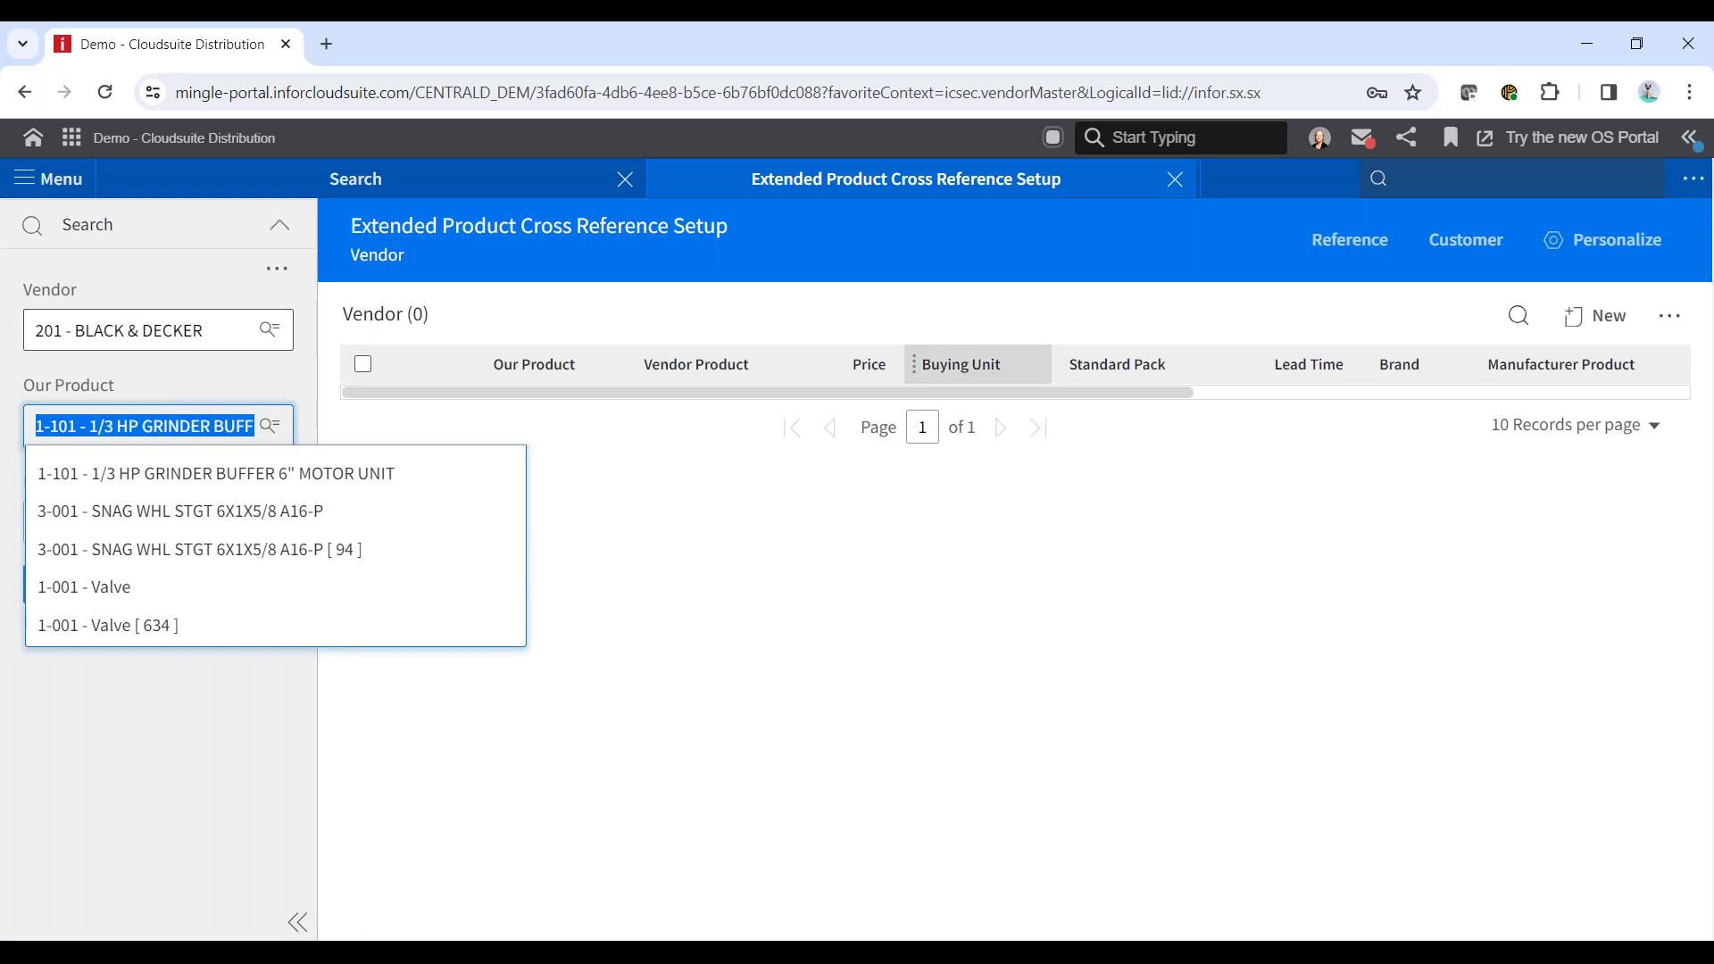
{"action": "left_click", "coordinate": [138, 775]}
{"action": "left_click", "coordinate": [83, 585]}
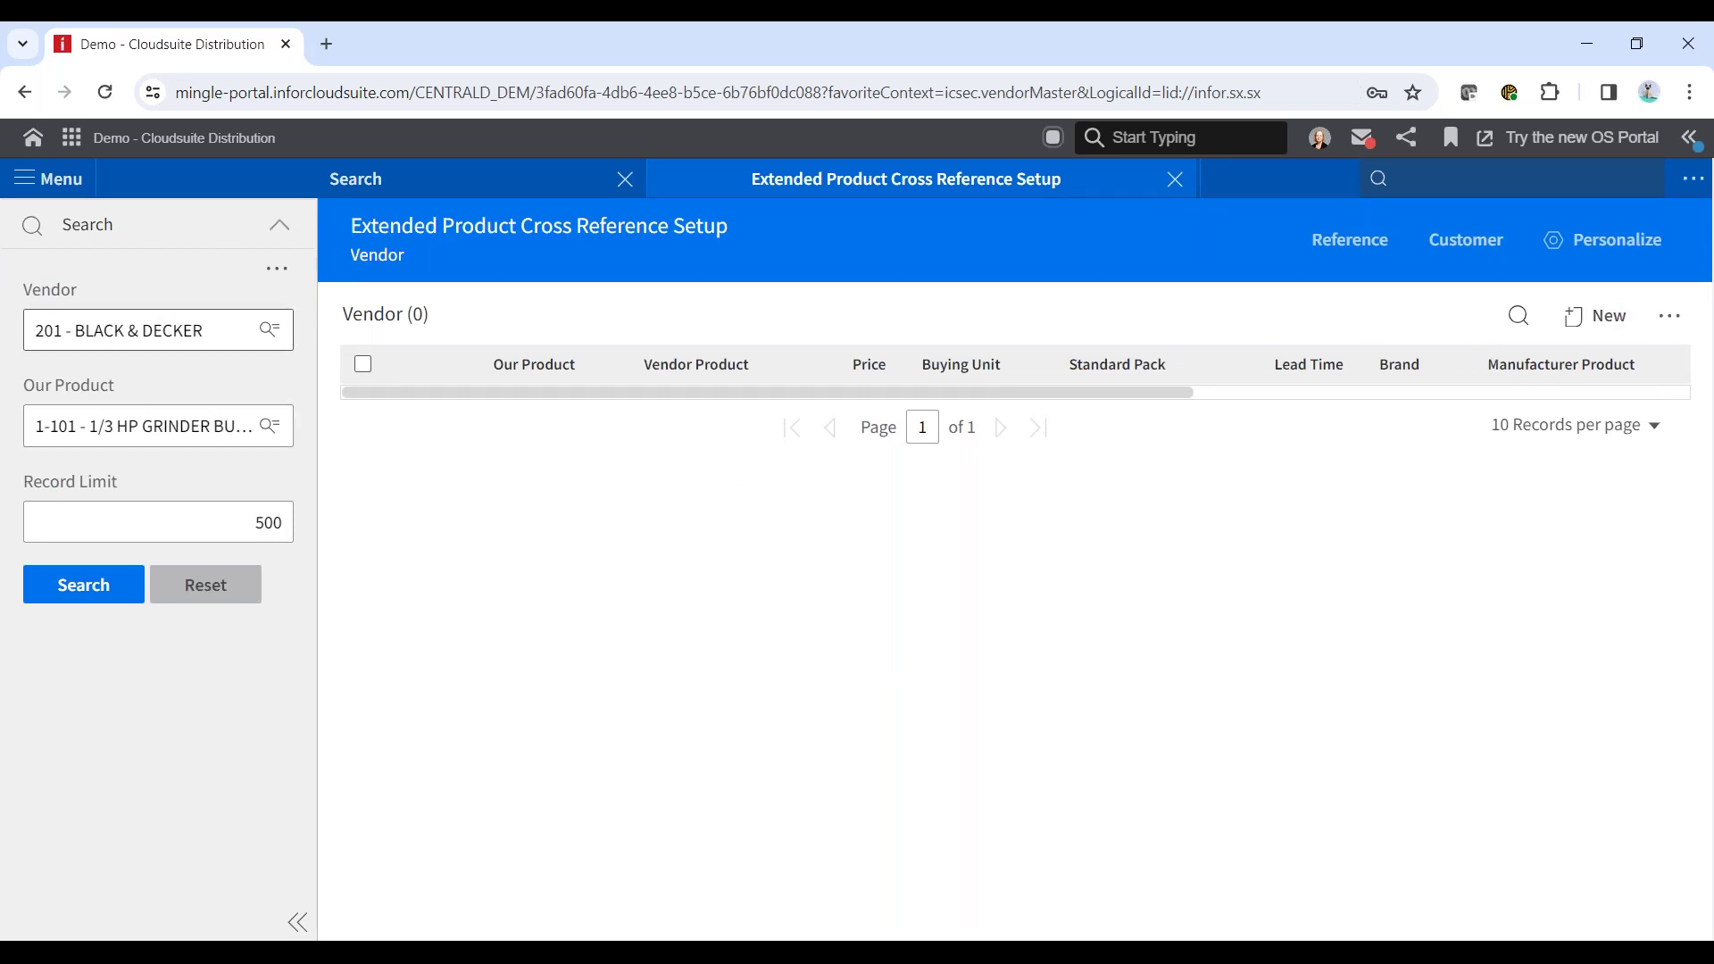
Start a new extended vendor cross-reference record for vendor 201 - BLACK & DECKER.
{"action": "left_click", "coordinate": [1605, 329]}
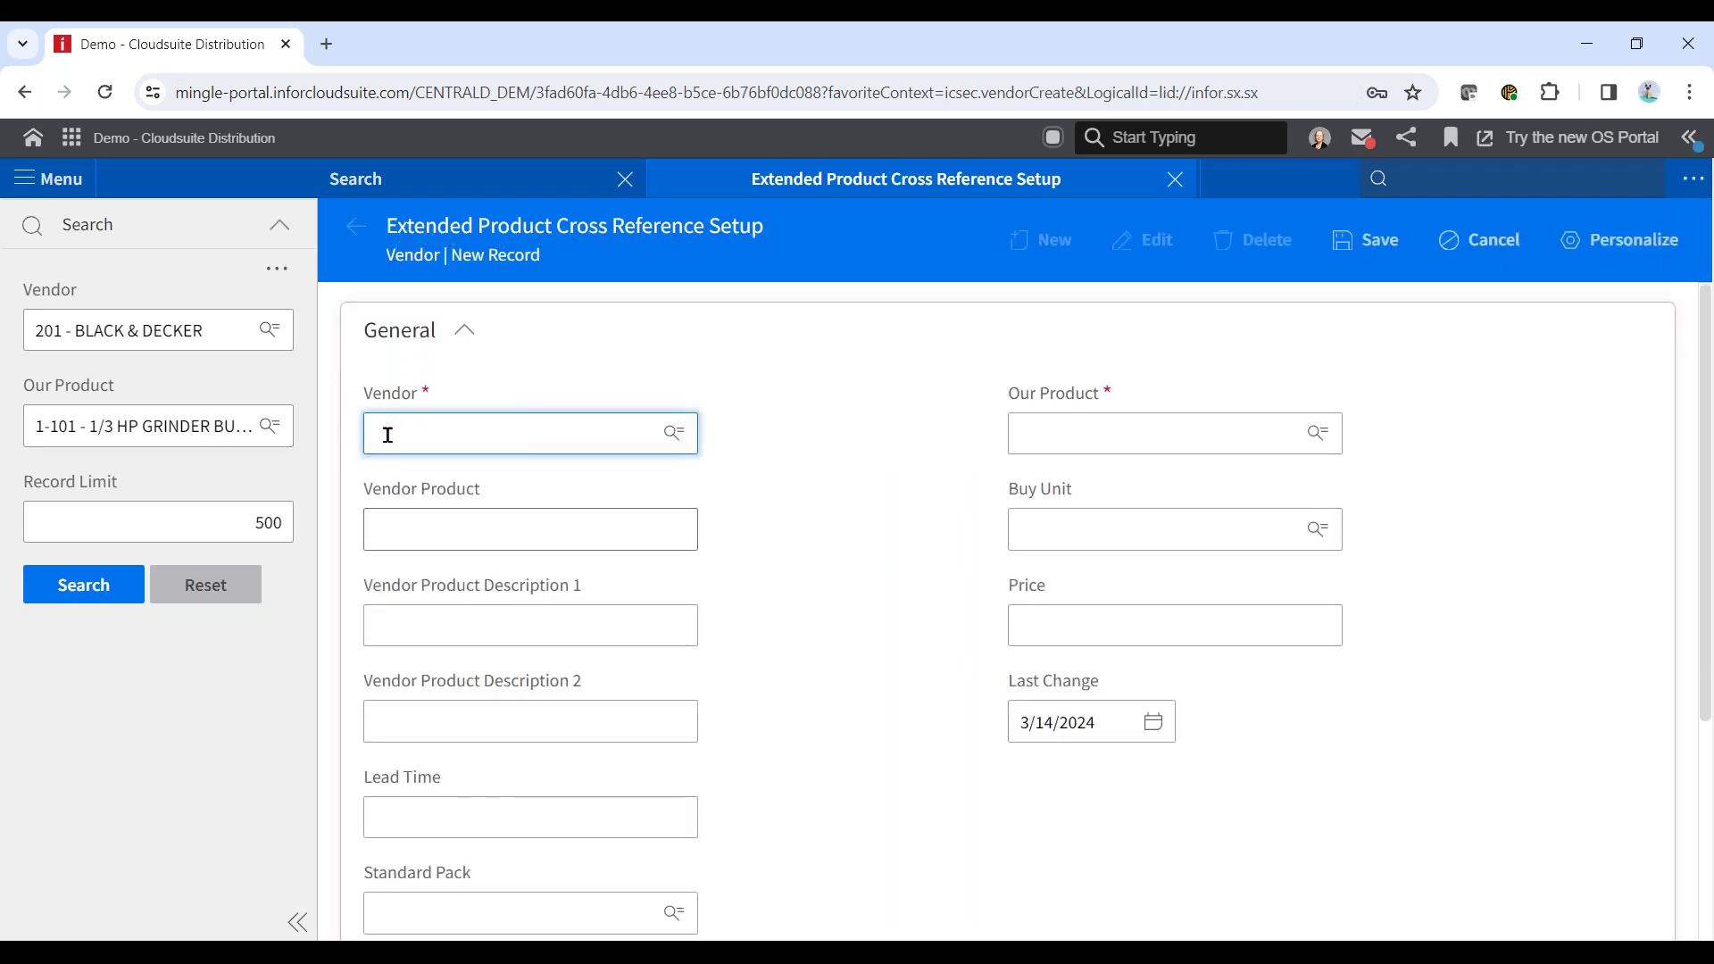
{"action": "left_click", "coordinate": [390, 433]}
{"action": "left_click", "coordinate": [380, 481]}
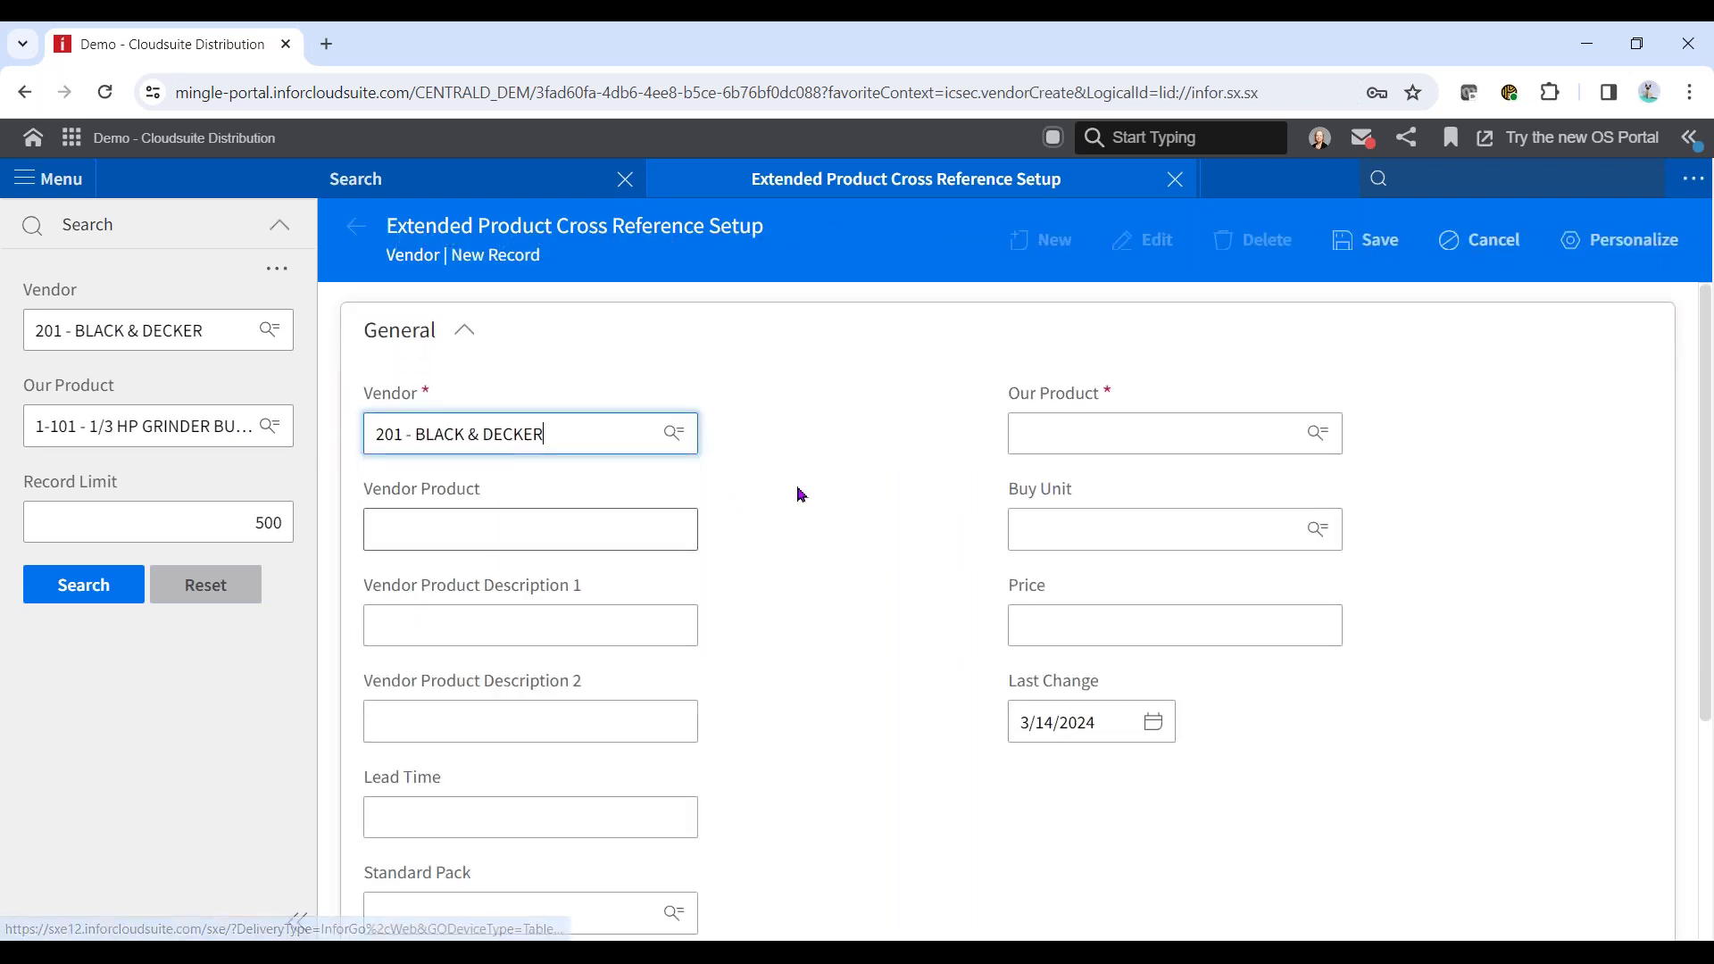
Set the new cross-reference record's lead time to 5 and its own product to 1-101 - 1/3 HP GRINDER BUFFER 6" MOTOR UNIT.
{"action": "left_click", "coordinate": [407, 526]}
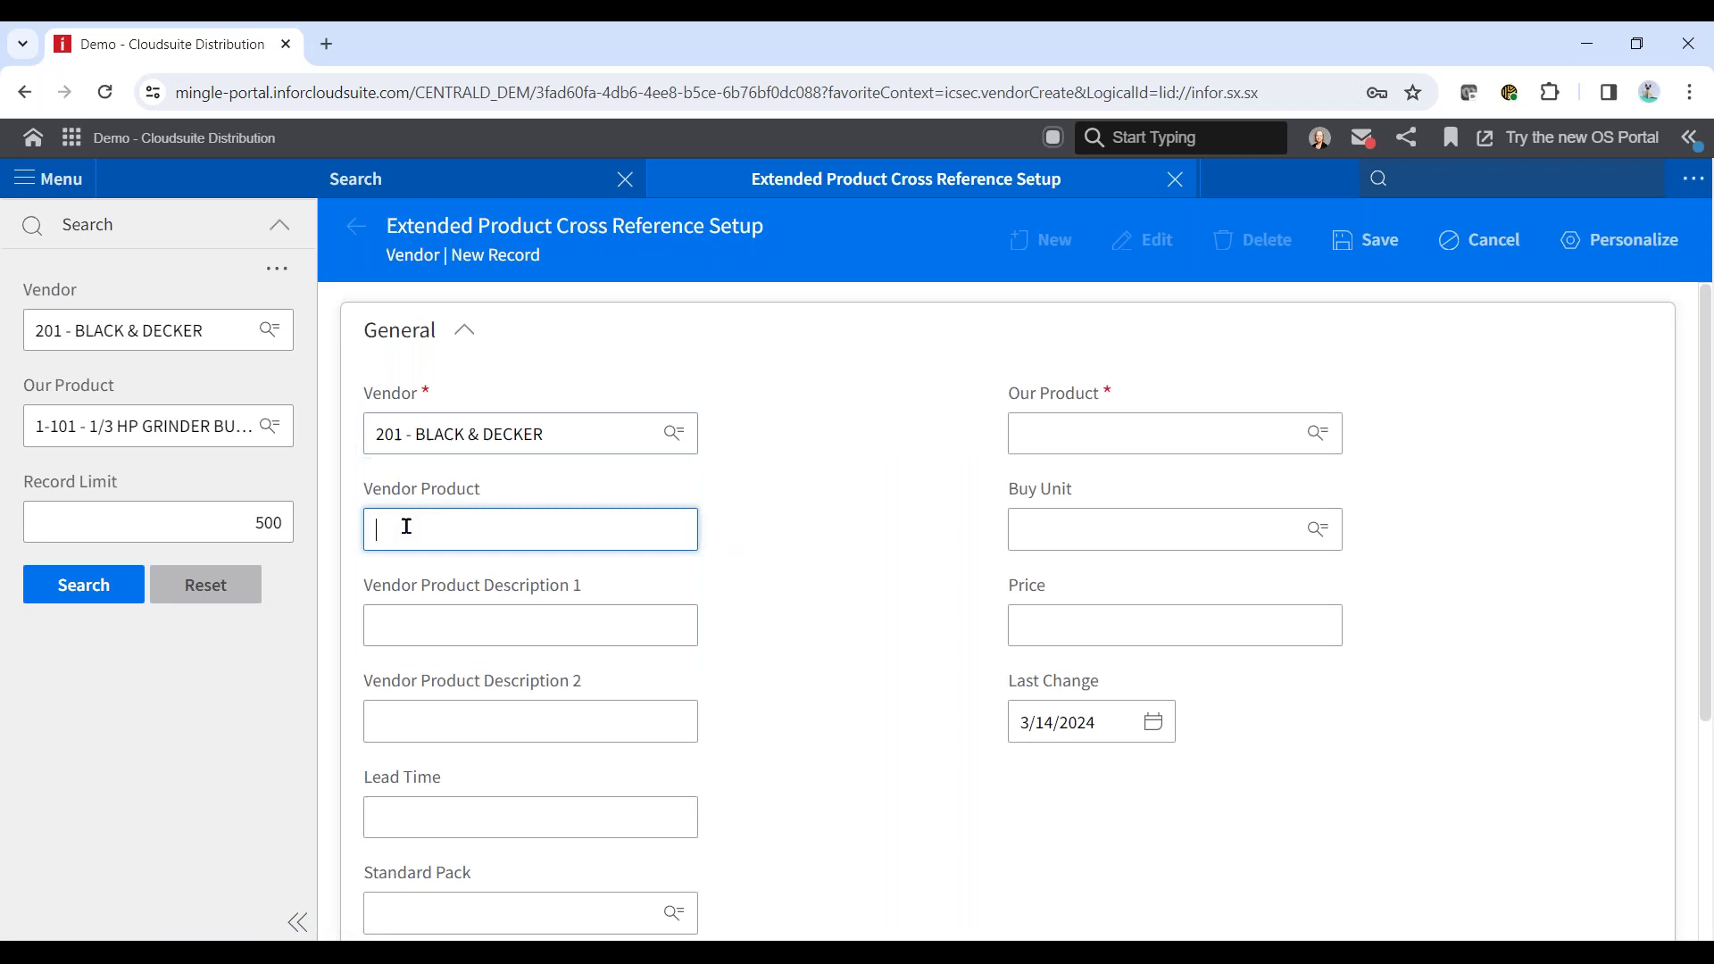
{"action": "left_click", "coordinate": [387, 620]}
{"action": "left_click", "coordinate": [414, 719]}
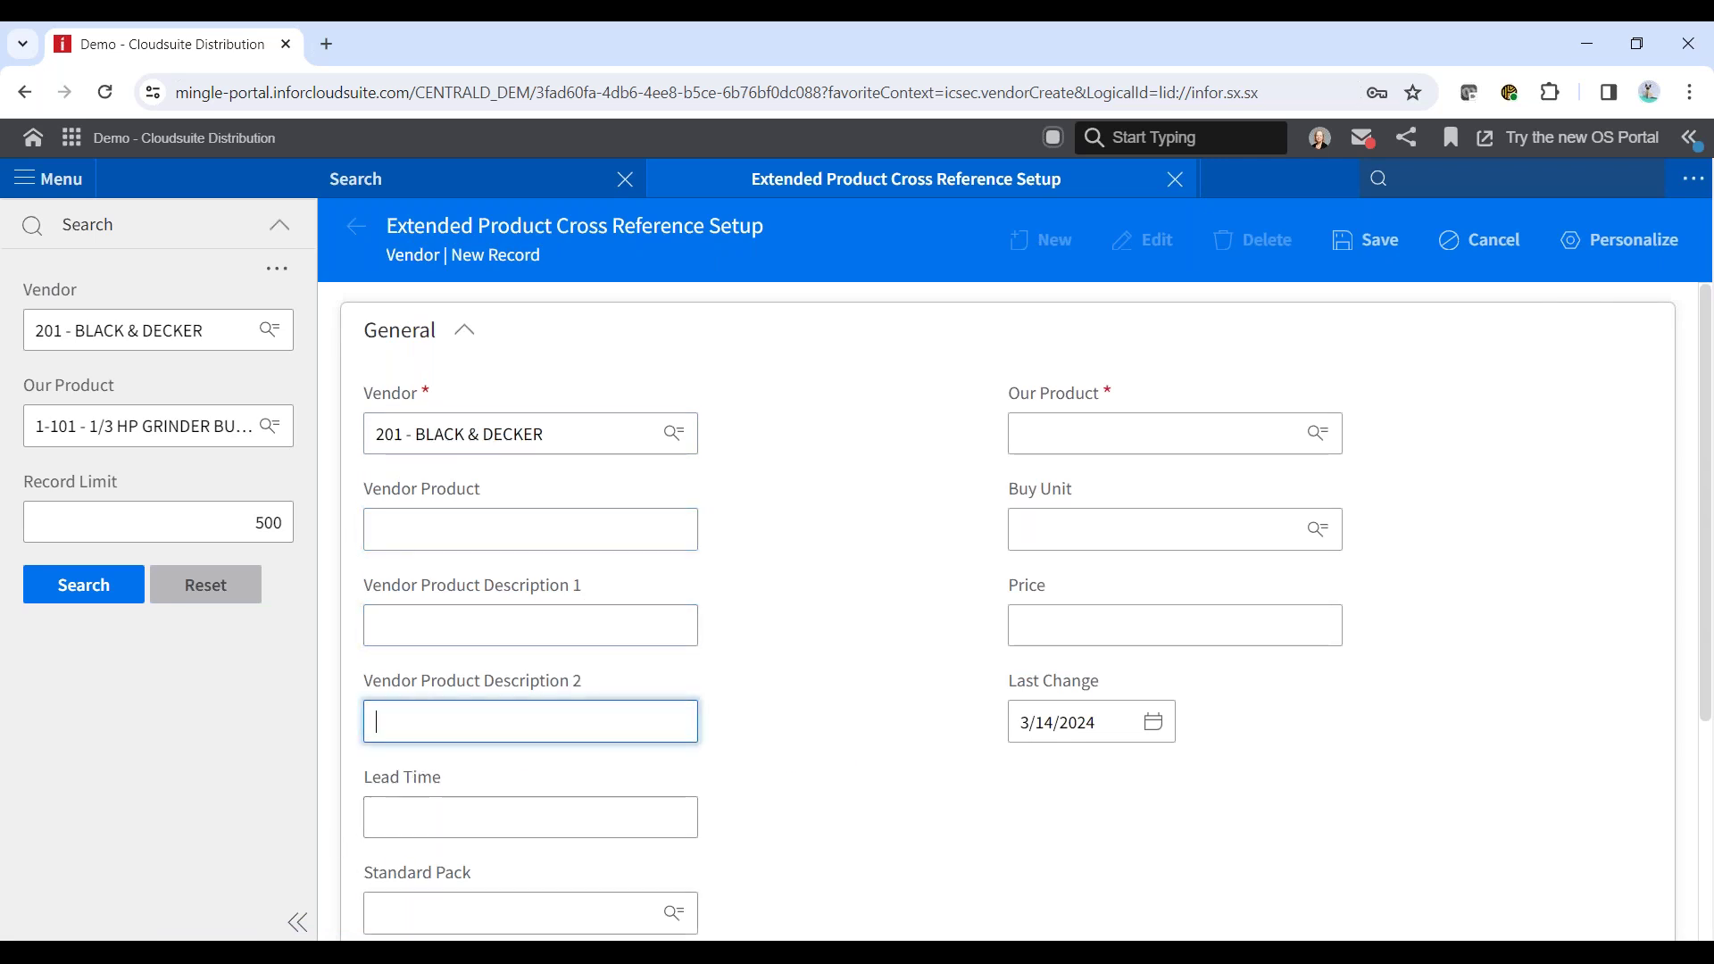
{"action": "left_click", "coordinate": [381, 817]}
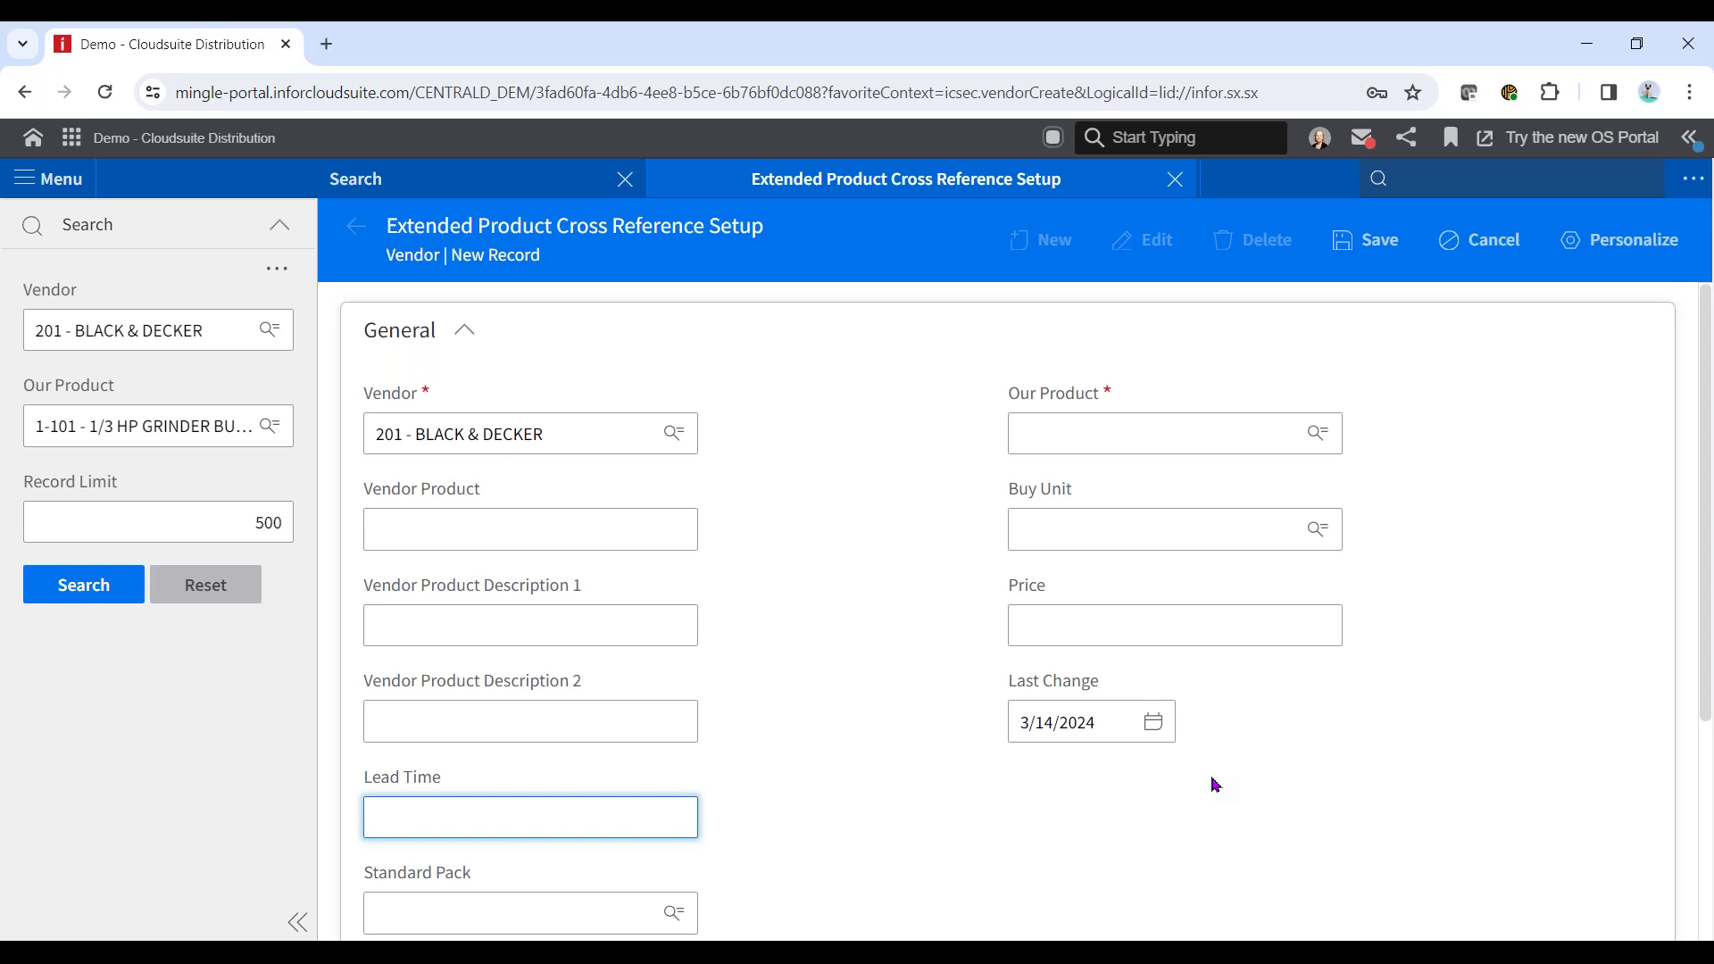
{"action": "key", "text": "Tab"}
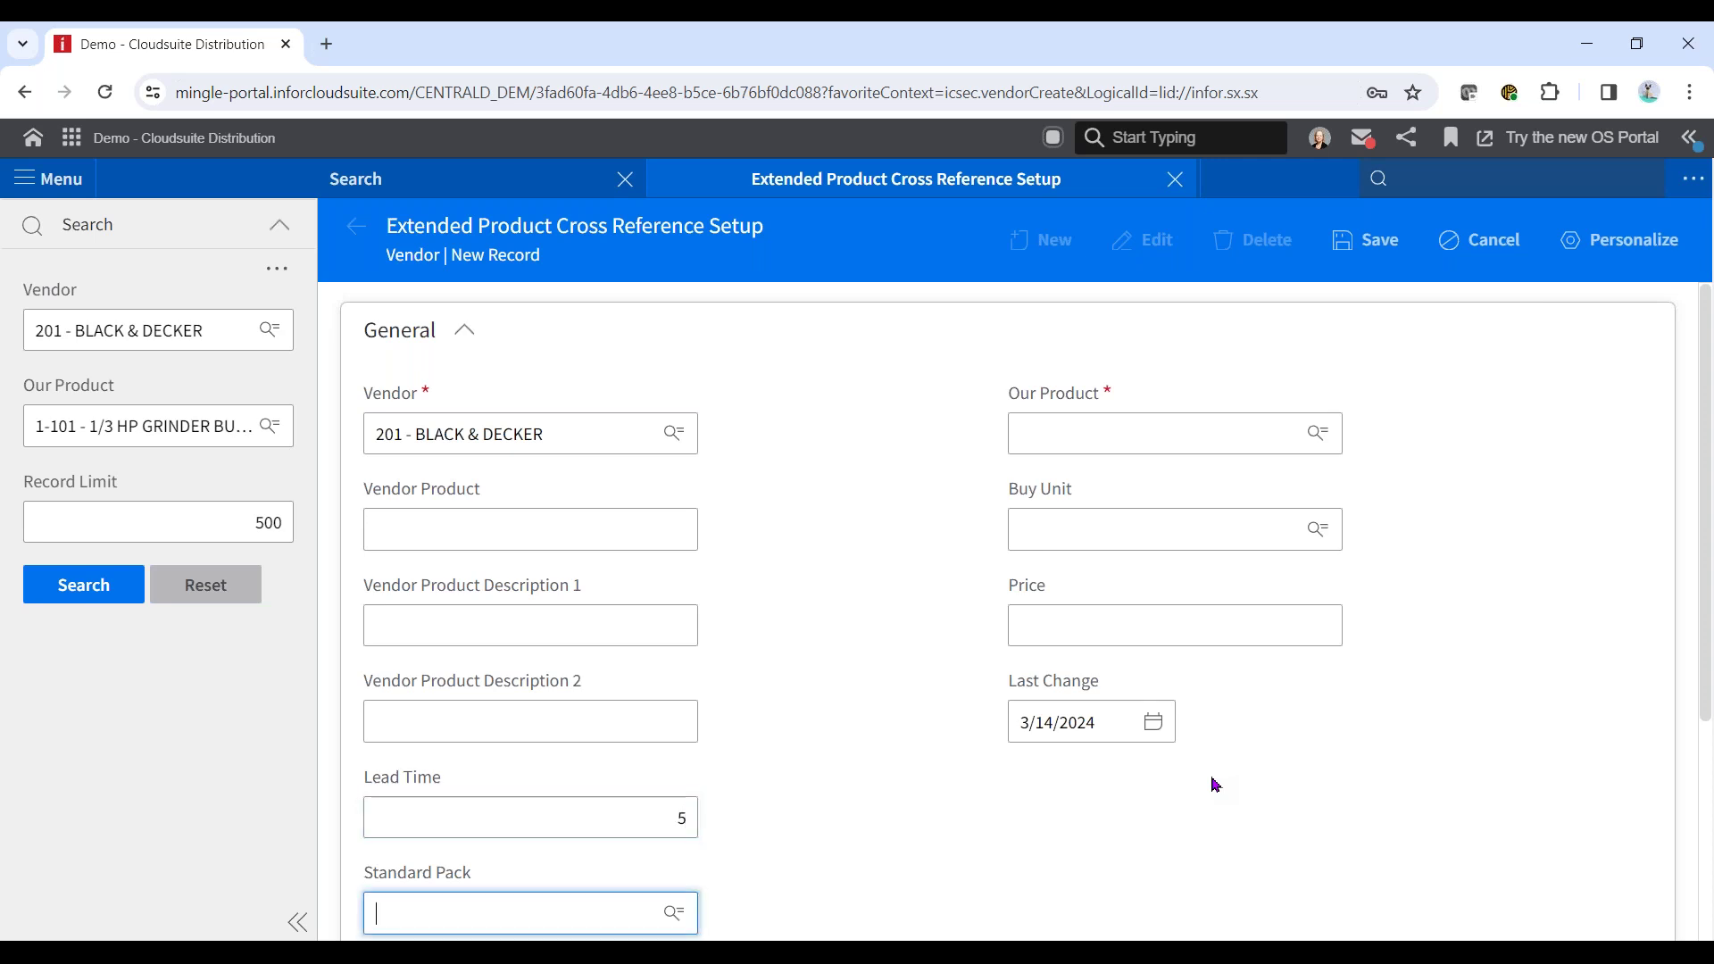
{"action": "left_click", "coordinate": [1075, 450]}
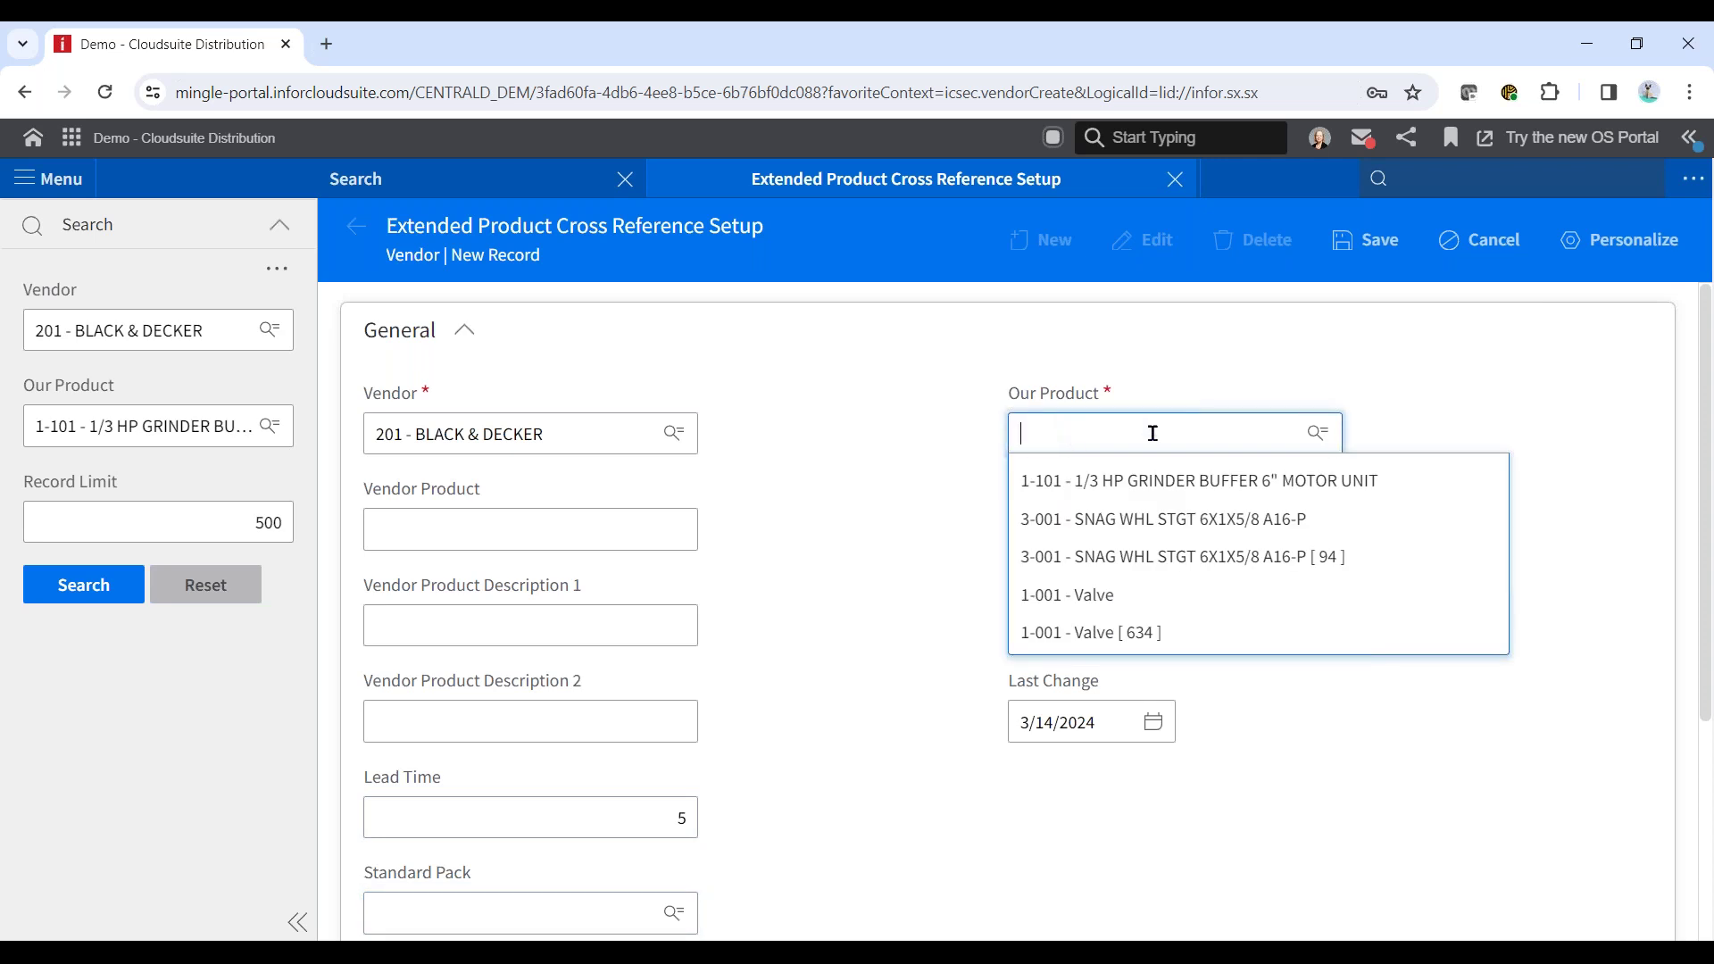
{"action": "left_click", "coordinate": [1118, 482]}
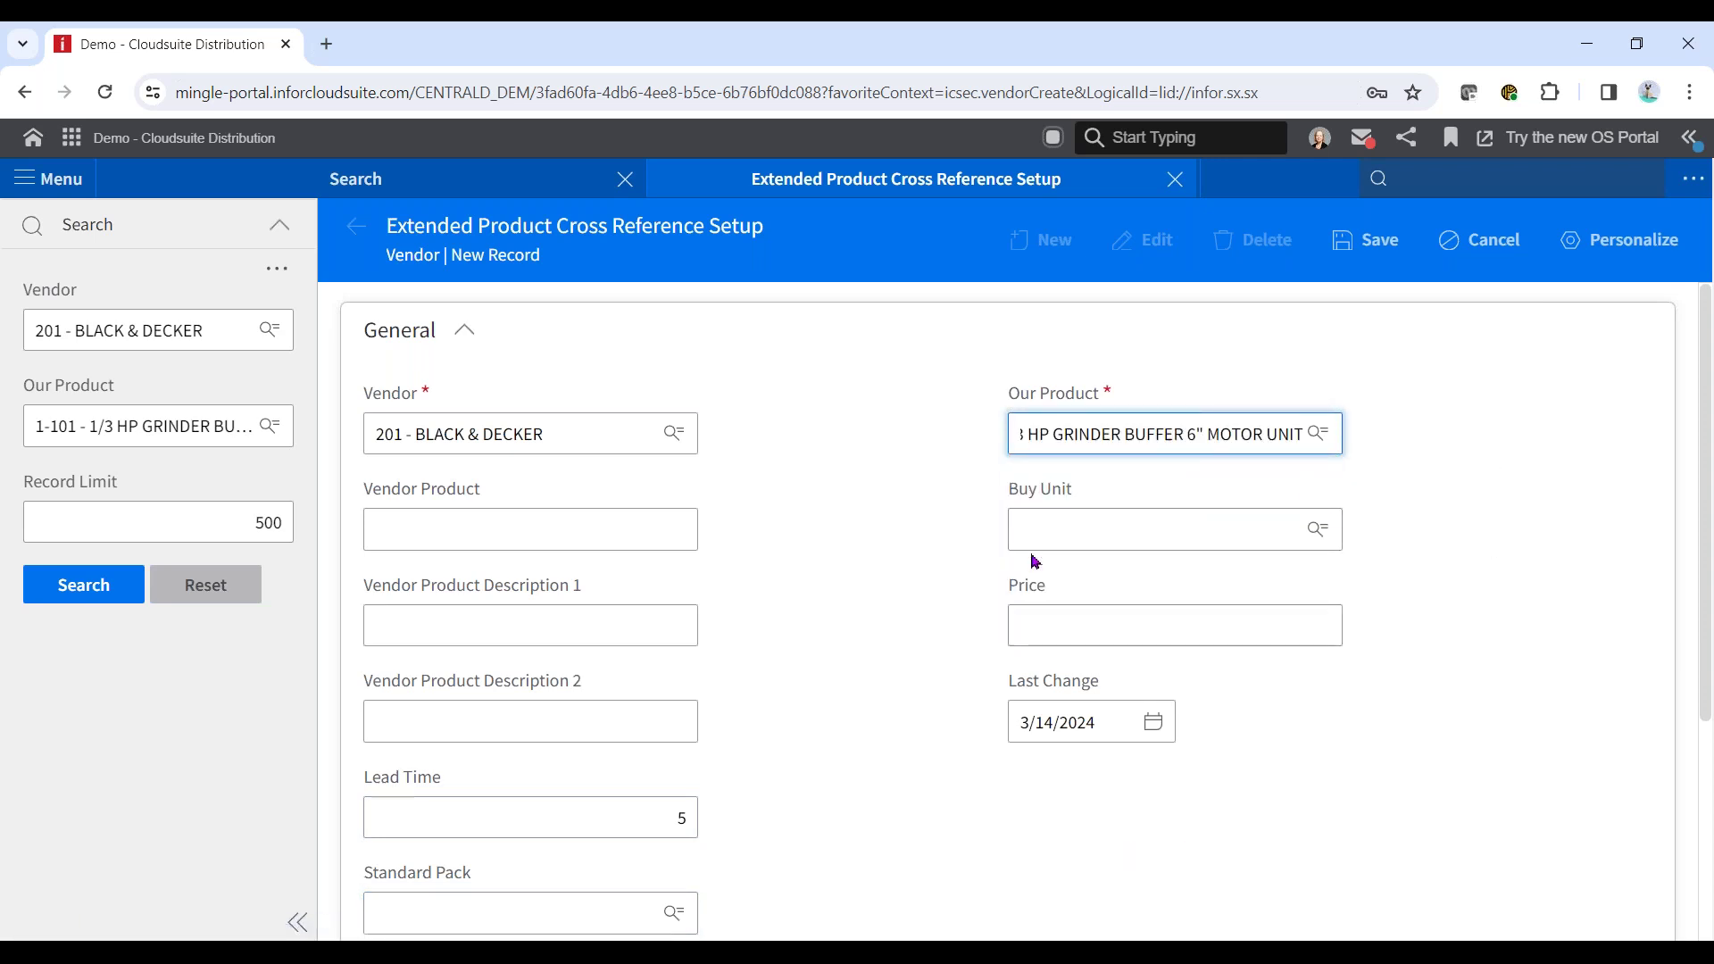
Set the new cross-reference record's price to 20, leave the standard pack empty, and save the record.
{"action": "left_click", "coordinate": [1058, 623]}
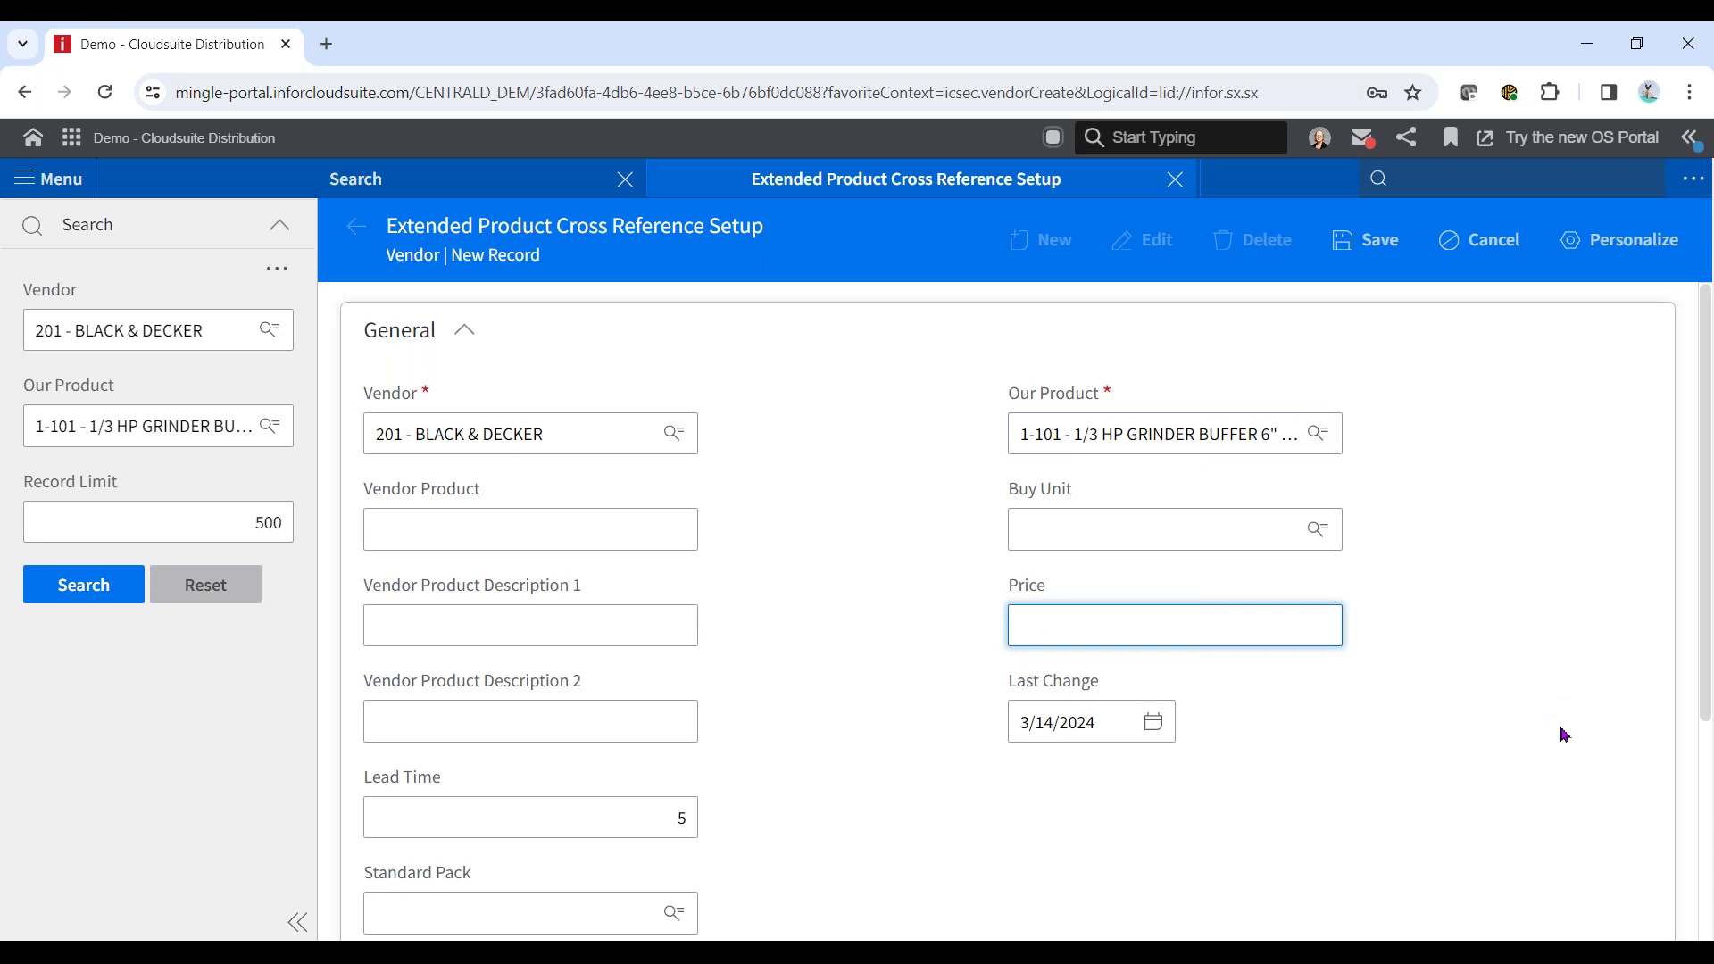
{"action": "type", "text": "20.00"}
{"action": "key", "text": "Tab"}
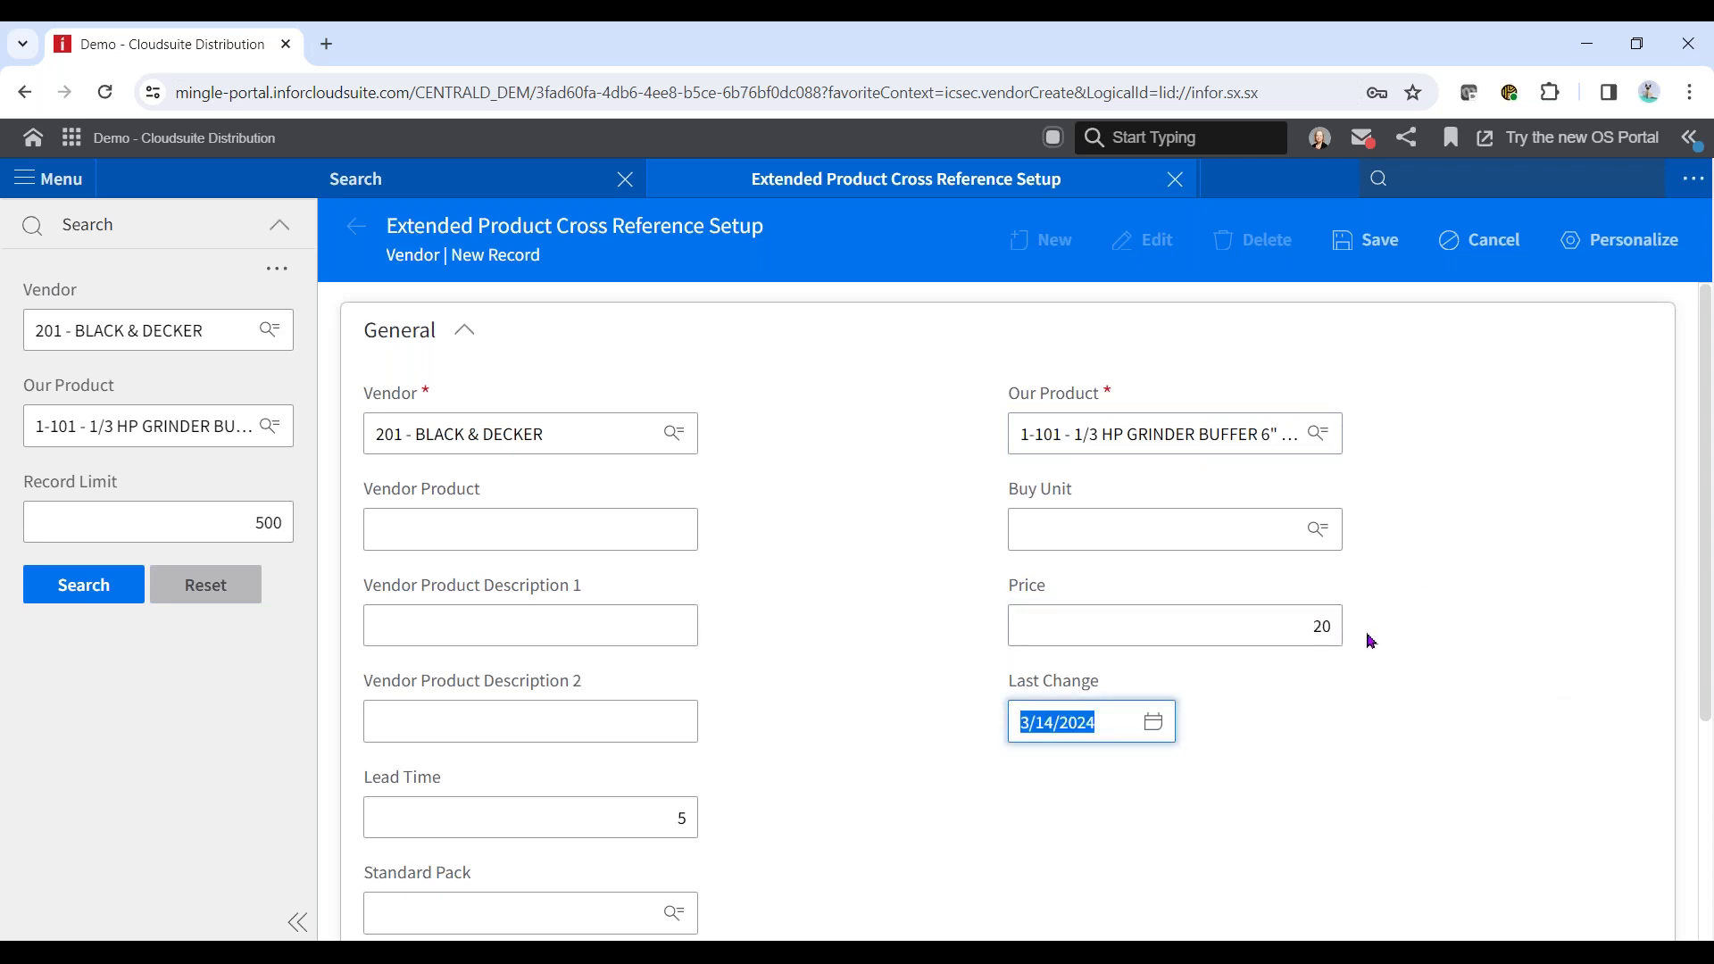
{"action": "scroll", "coordinate": [1358, 698], "scroll_direction": "down", "scroll_amount": 3}
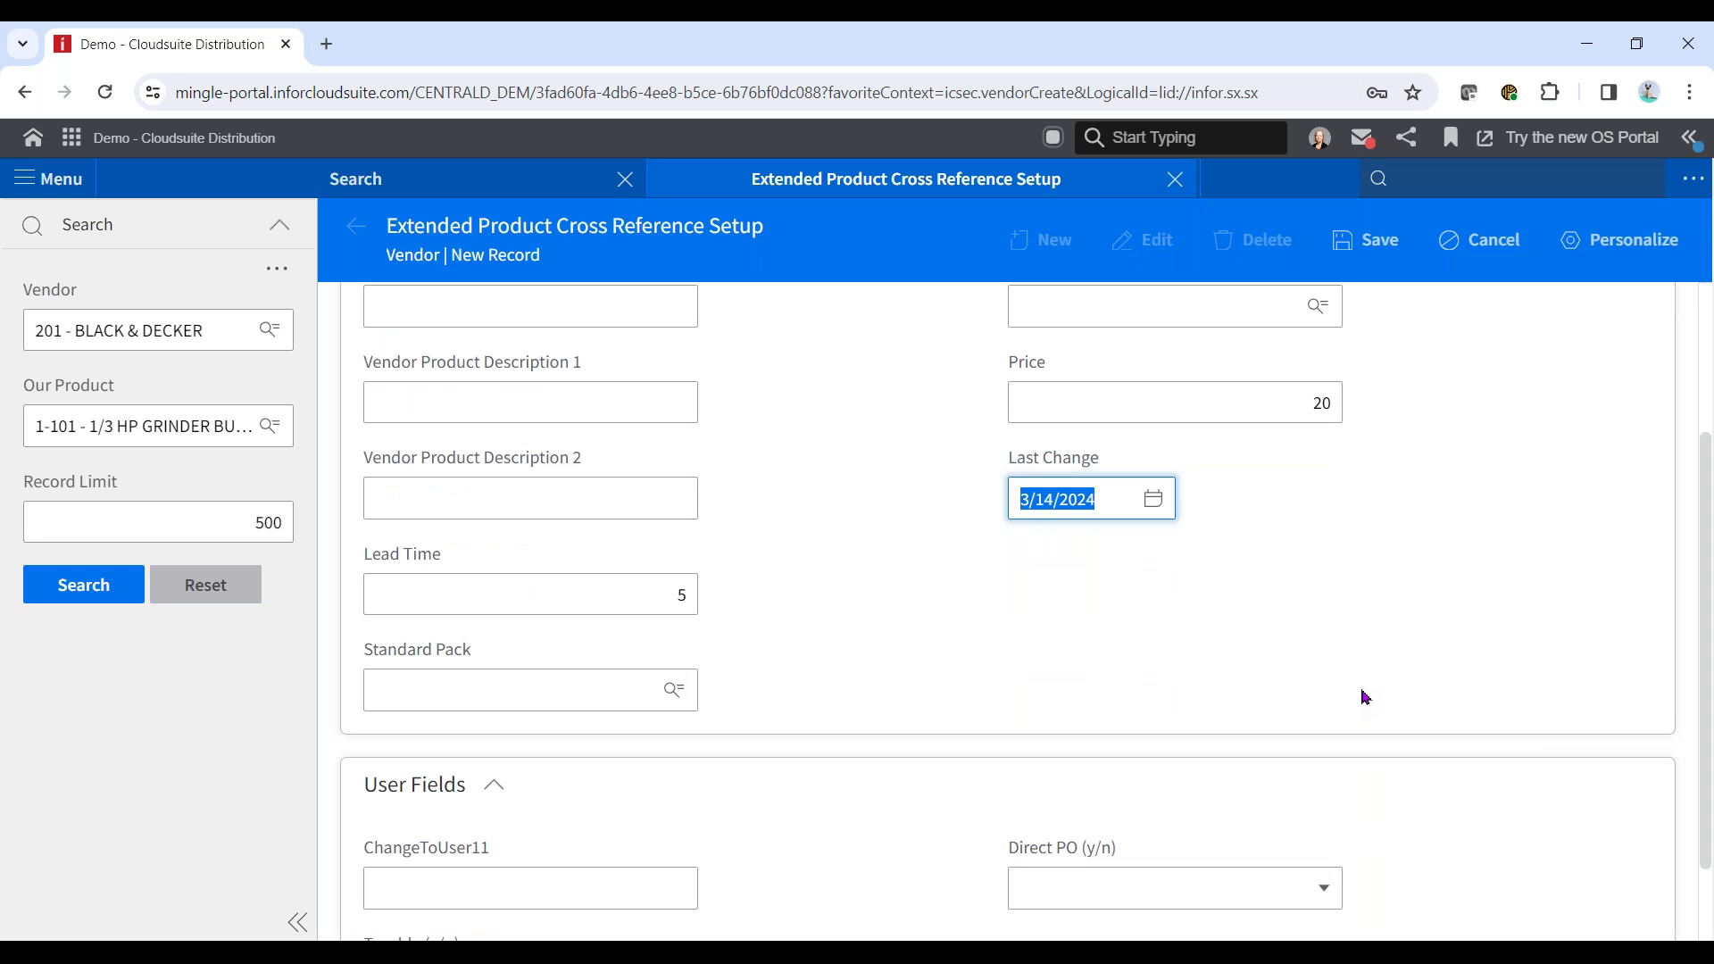
{"action": "scroll", "coordinate": [1365, 697], "scroll_direction": "down", "scroll_amount": 1}
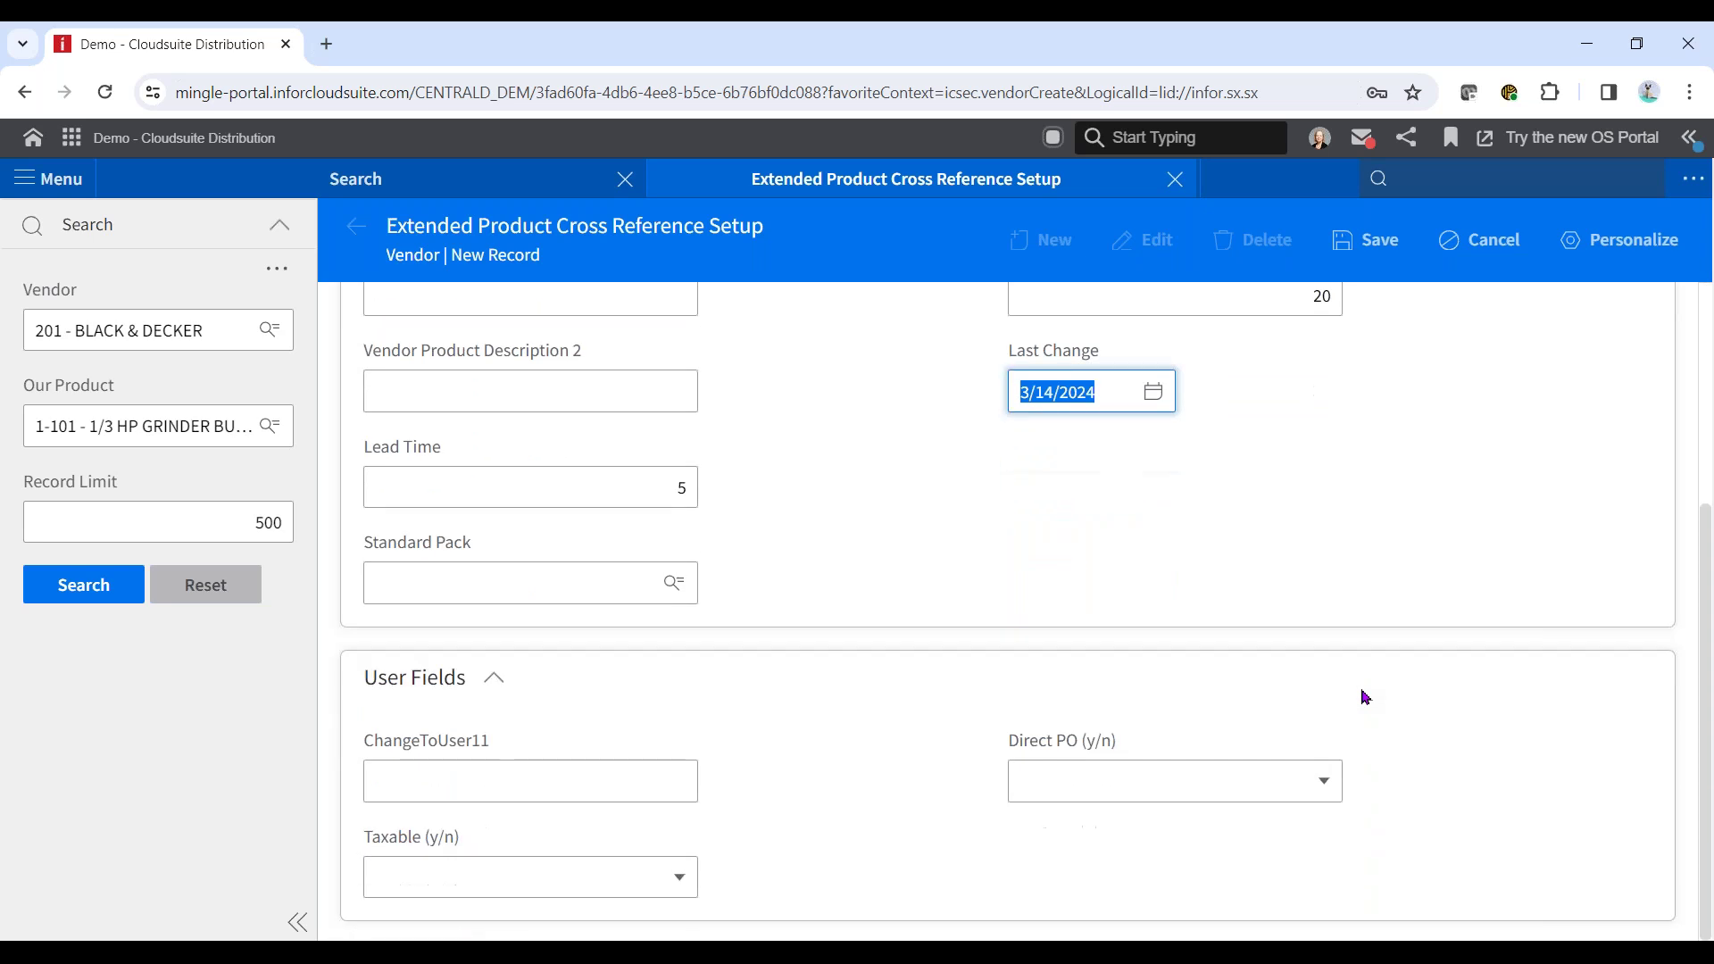
{"action": "left_click", "coordinate": [406, 583]}
{"action": "left_click", "coordinate": [1128, 533]}
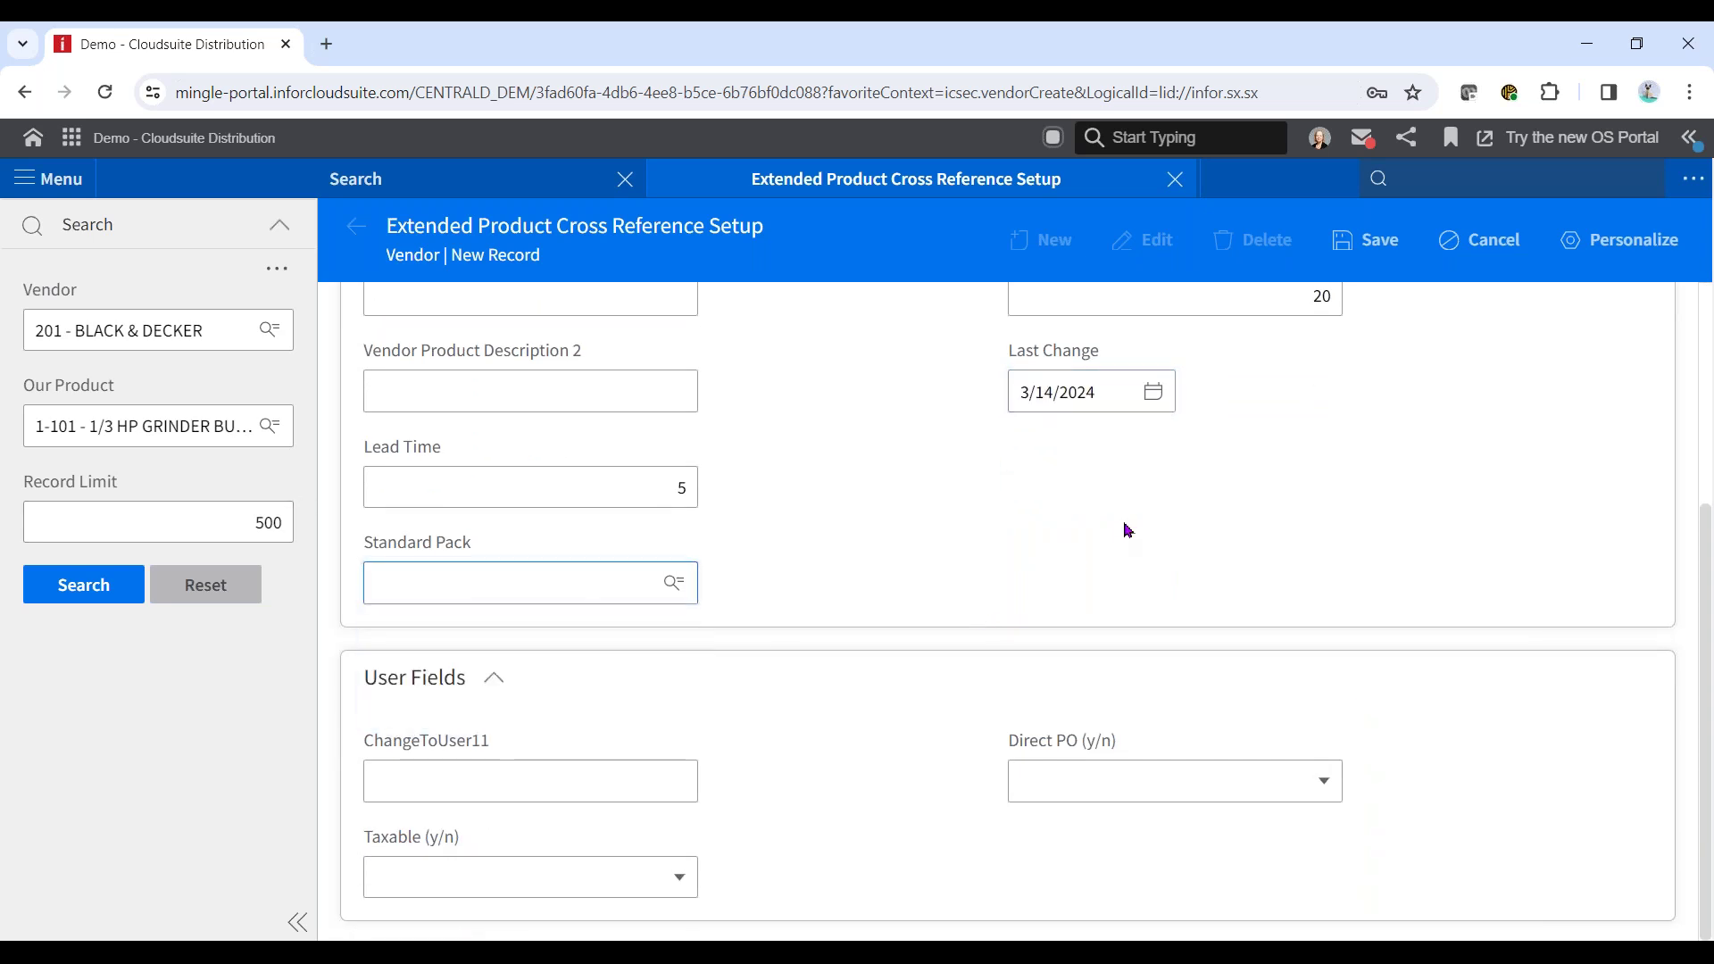
{"action": "scroll", "coordinate": [1490, 500], "scroll_direction": "up", "scroll_amount": 4}
{"action": "scroll", "coordinate": [1490, 503], "scroll_direction": "up", "scroll_amount": 1}
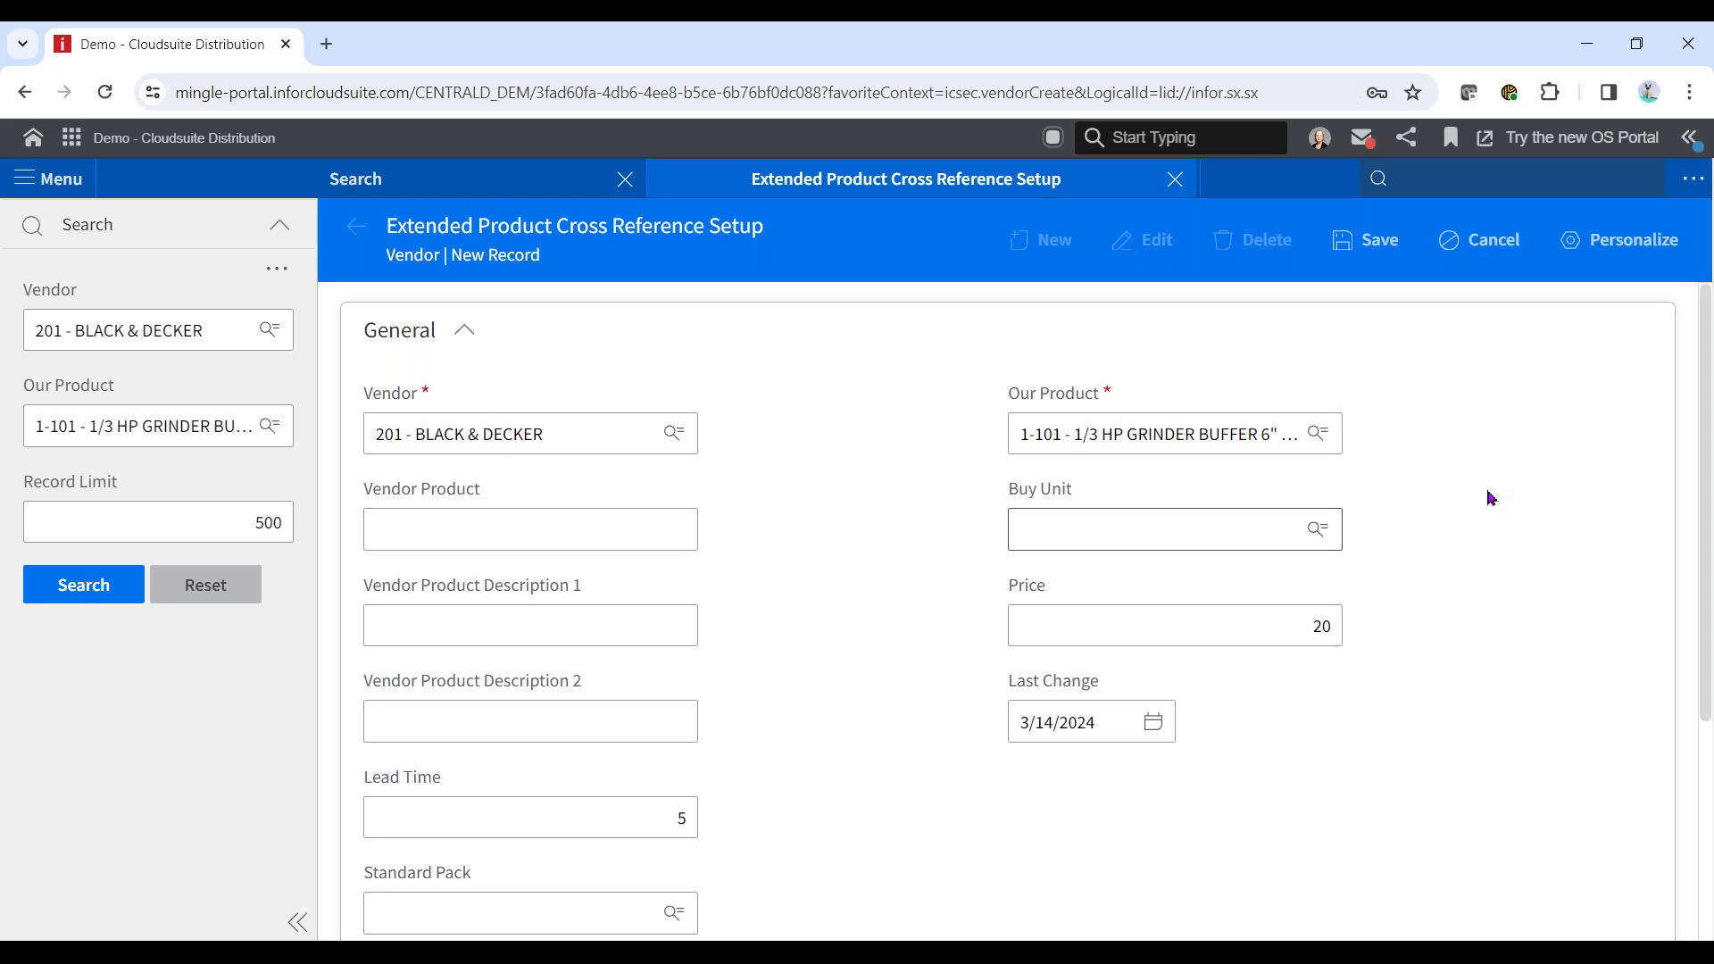
{"action": "left_click", "coordinate": [1352, 243]}
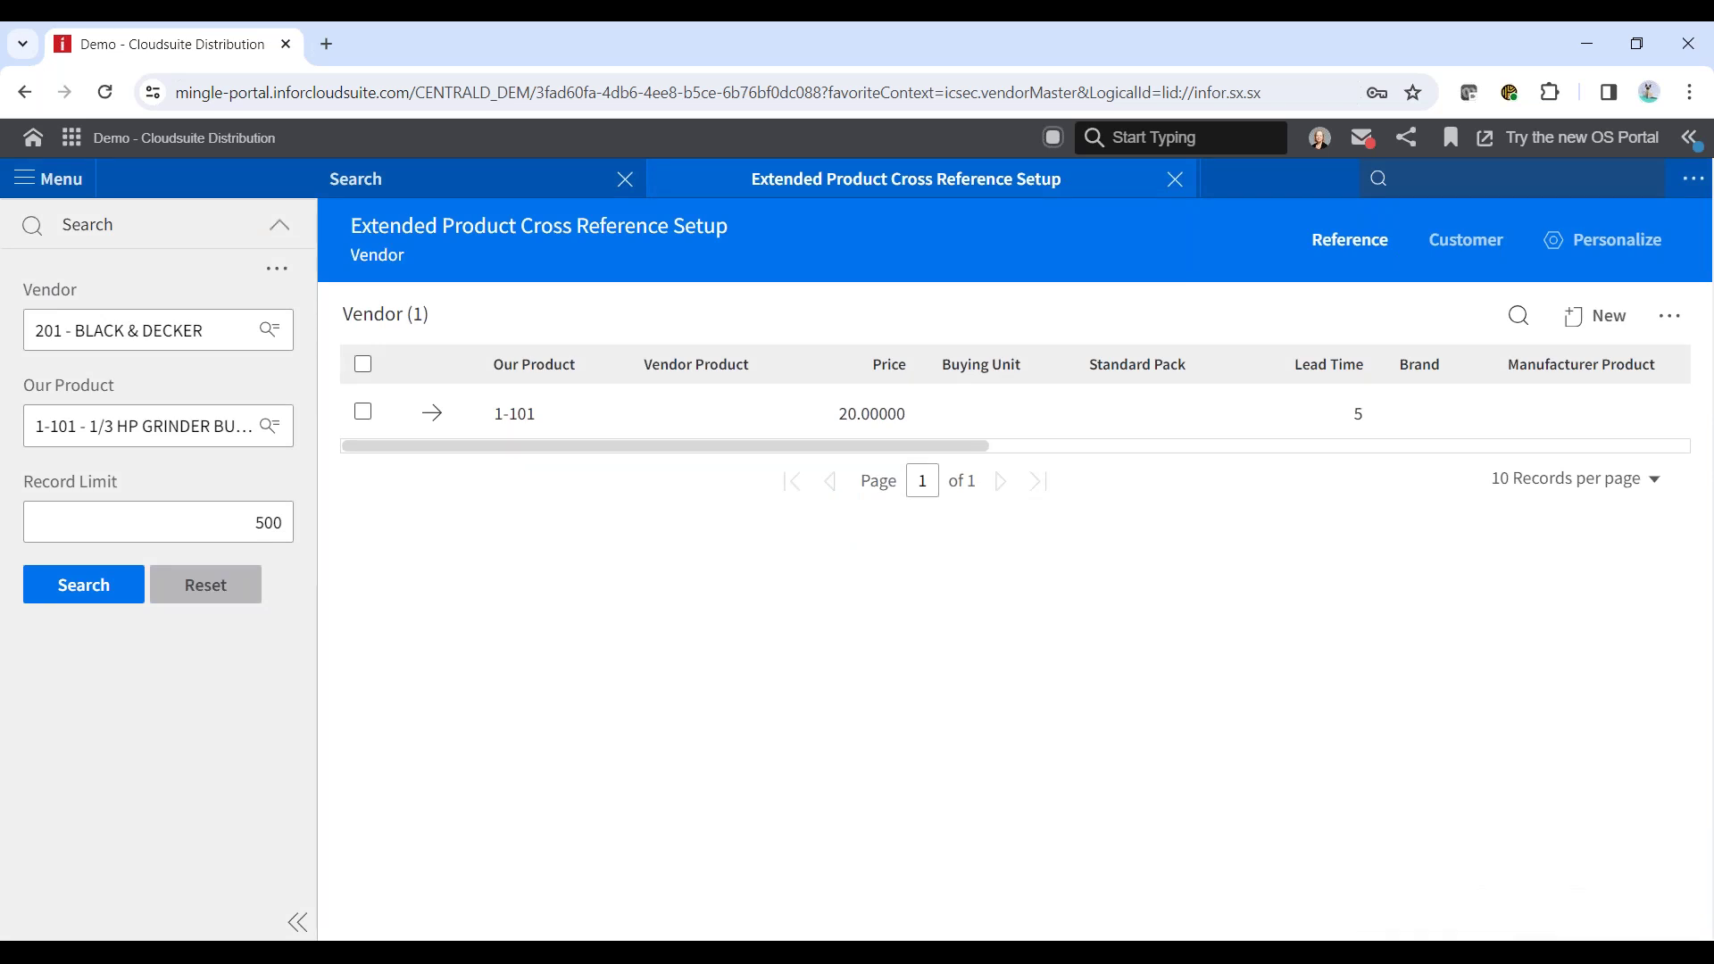
Close the extended product cross-reference setup and open Pricing Setup.
{"action": "left_click", "coordinate": [1175, 179]}
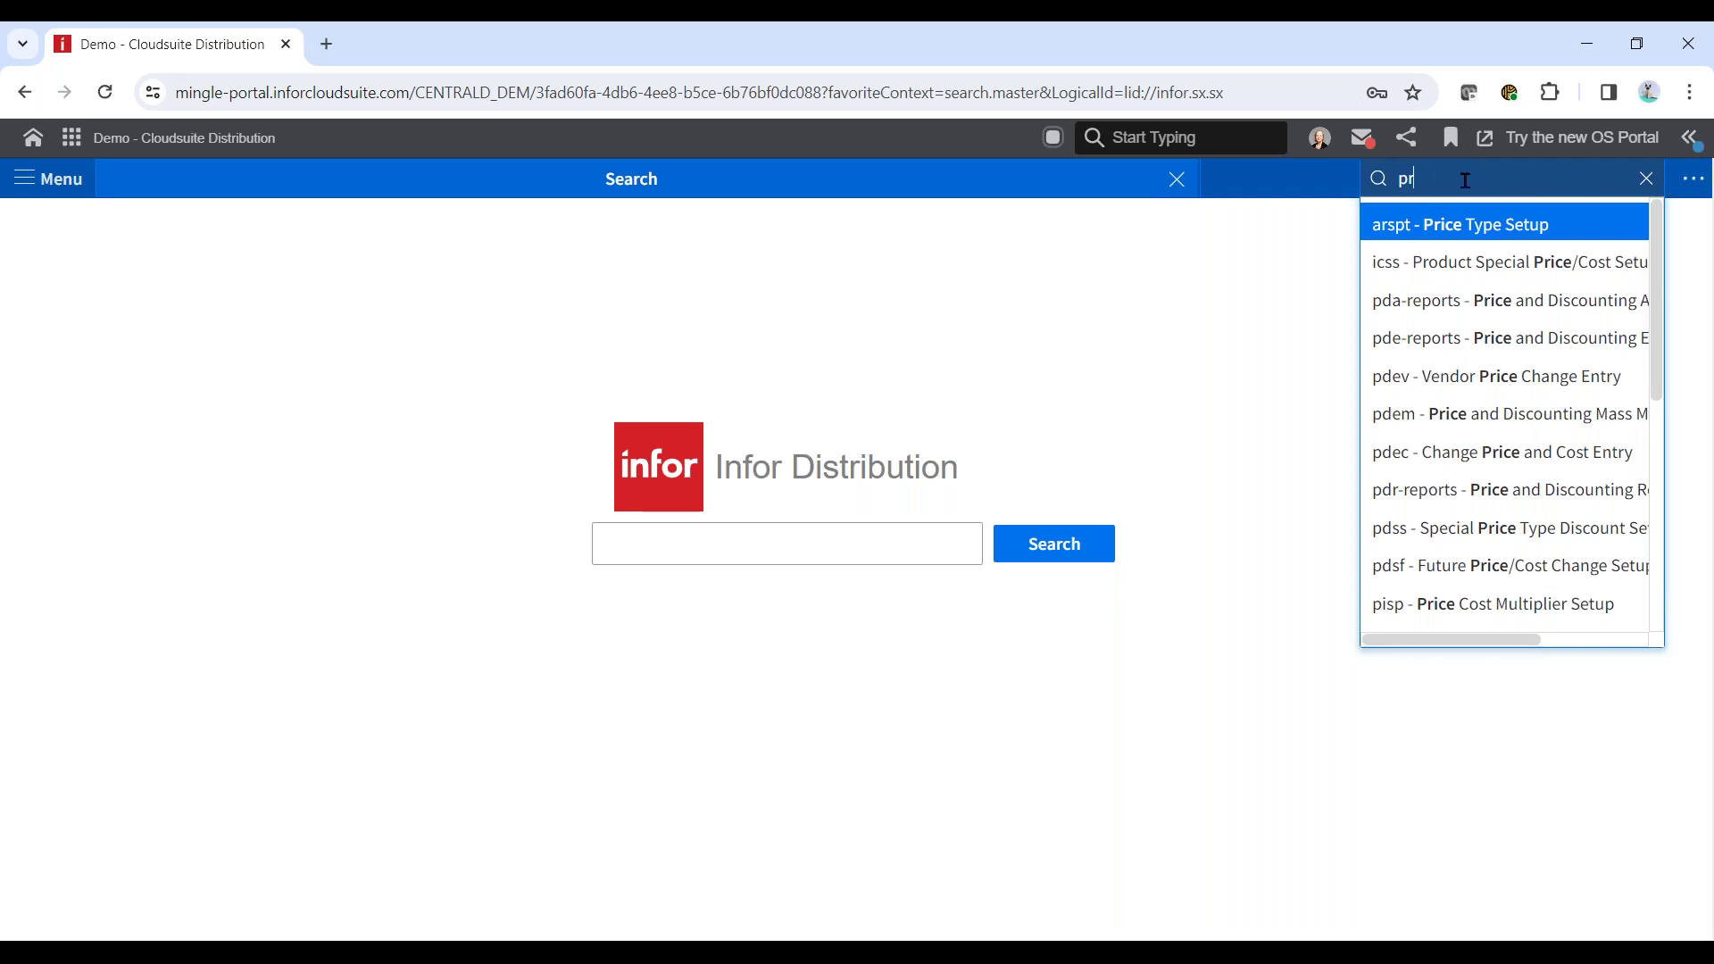
{"action": "key", "text": "BackSpace"}
{"action": "key", "text": "BackSpace"}
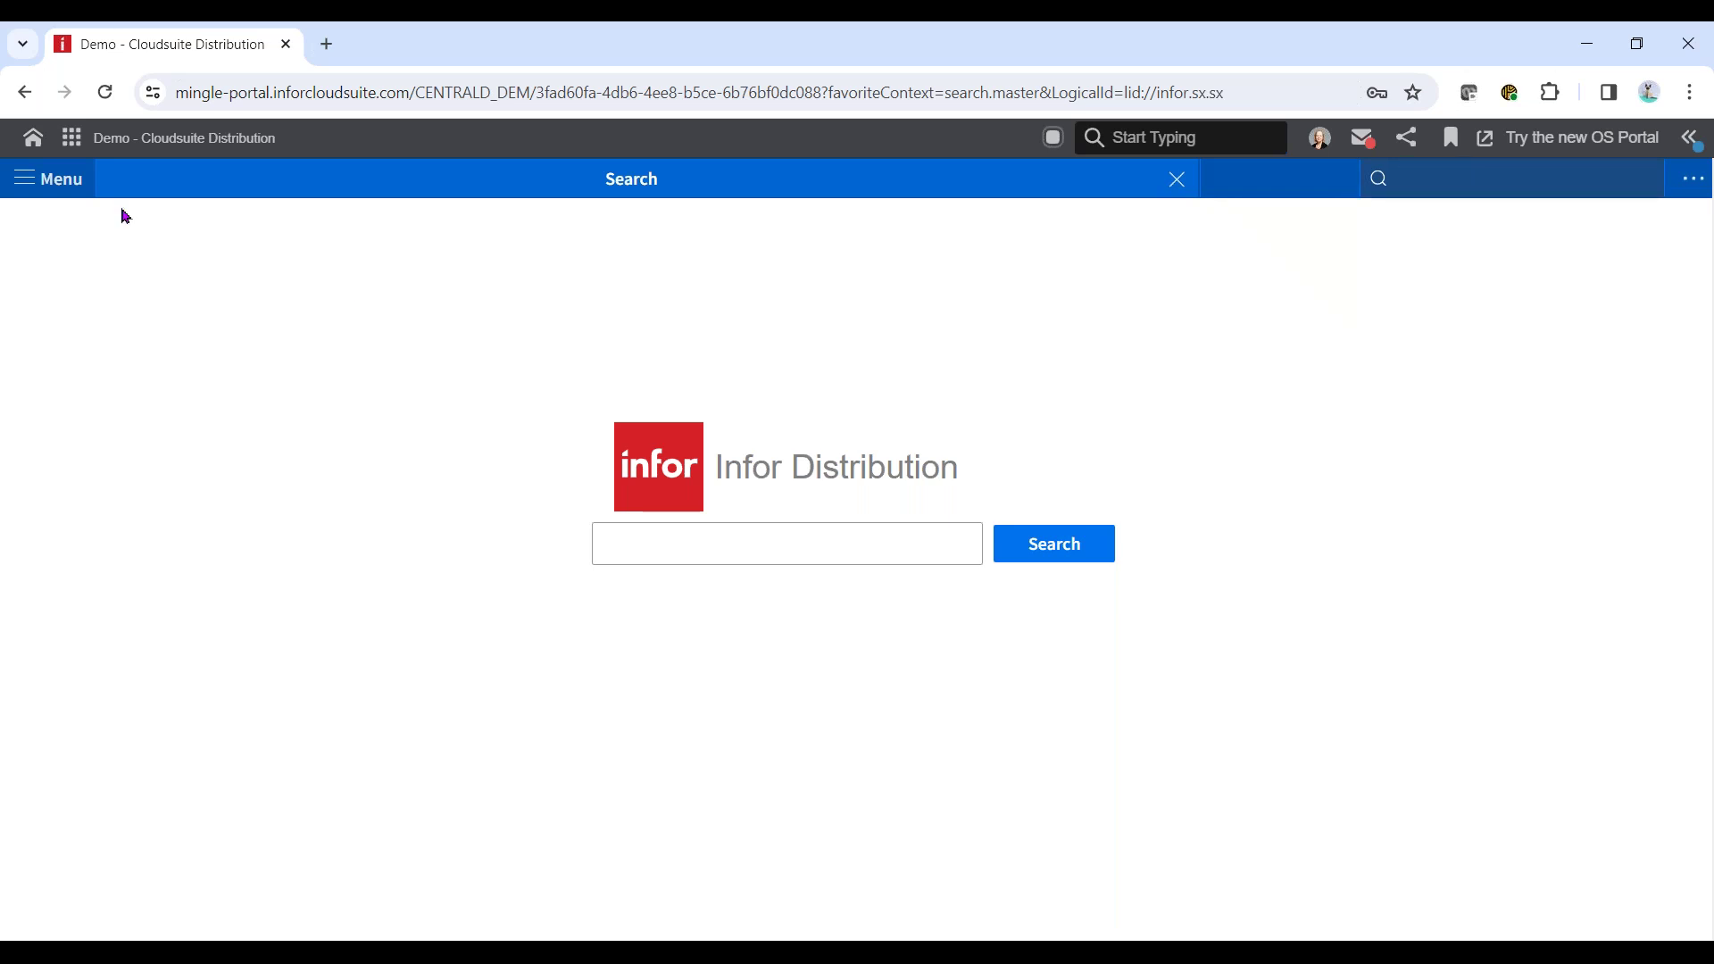
{"action": "left_click", "coordinate": [34, 181]}
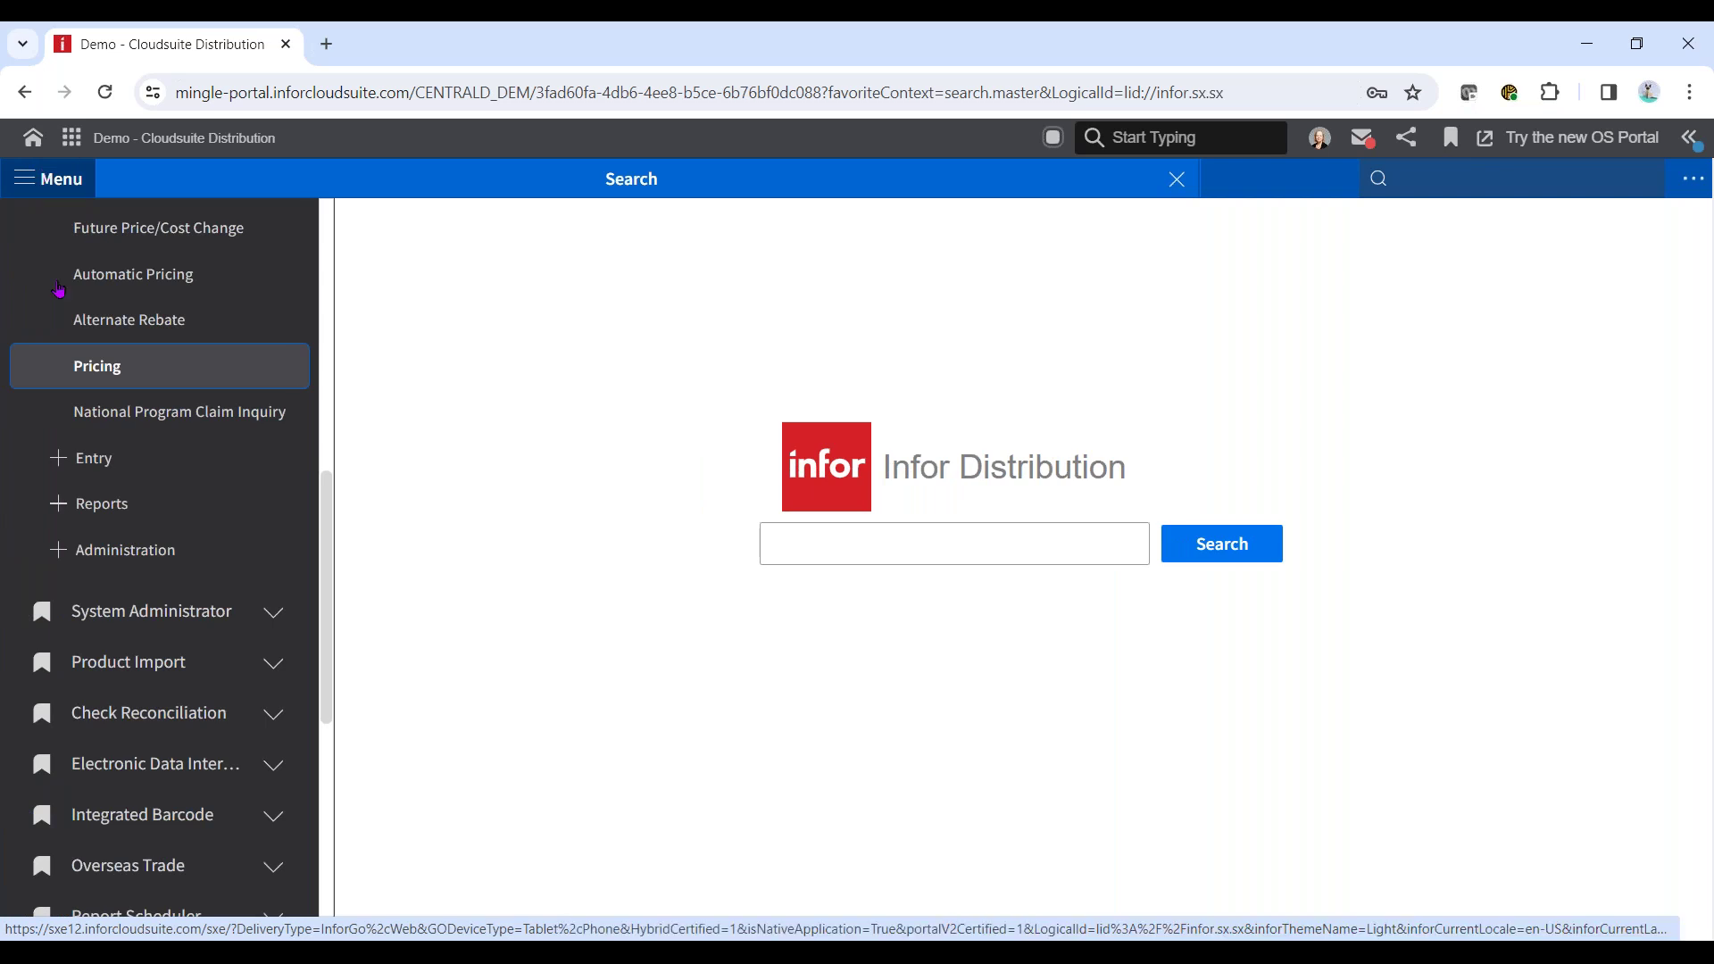
{"action": "left_click_drag", "start_coordinate": [326, 514], "coordinate": [330, 336]}
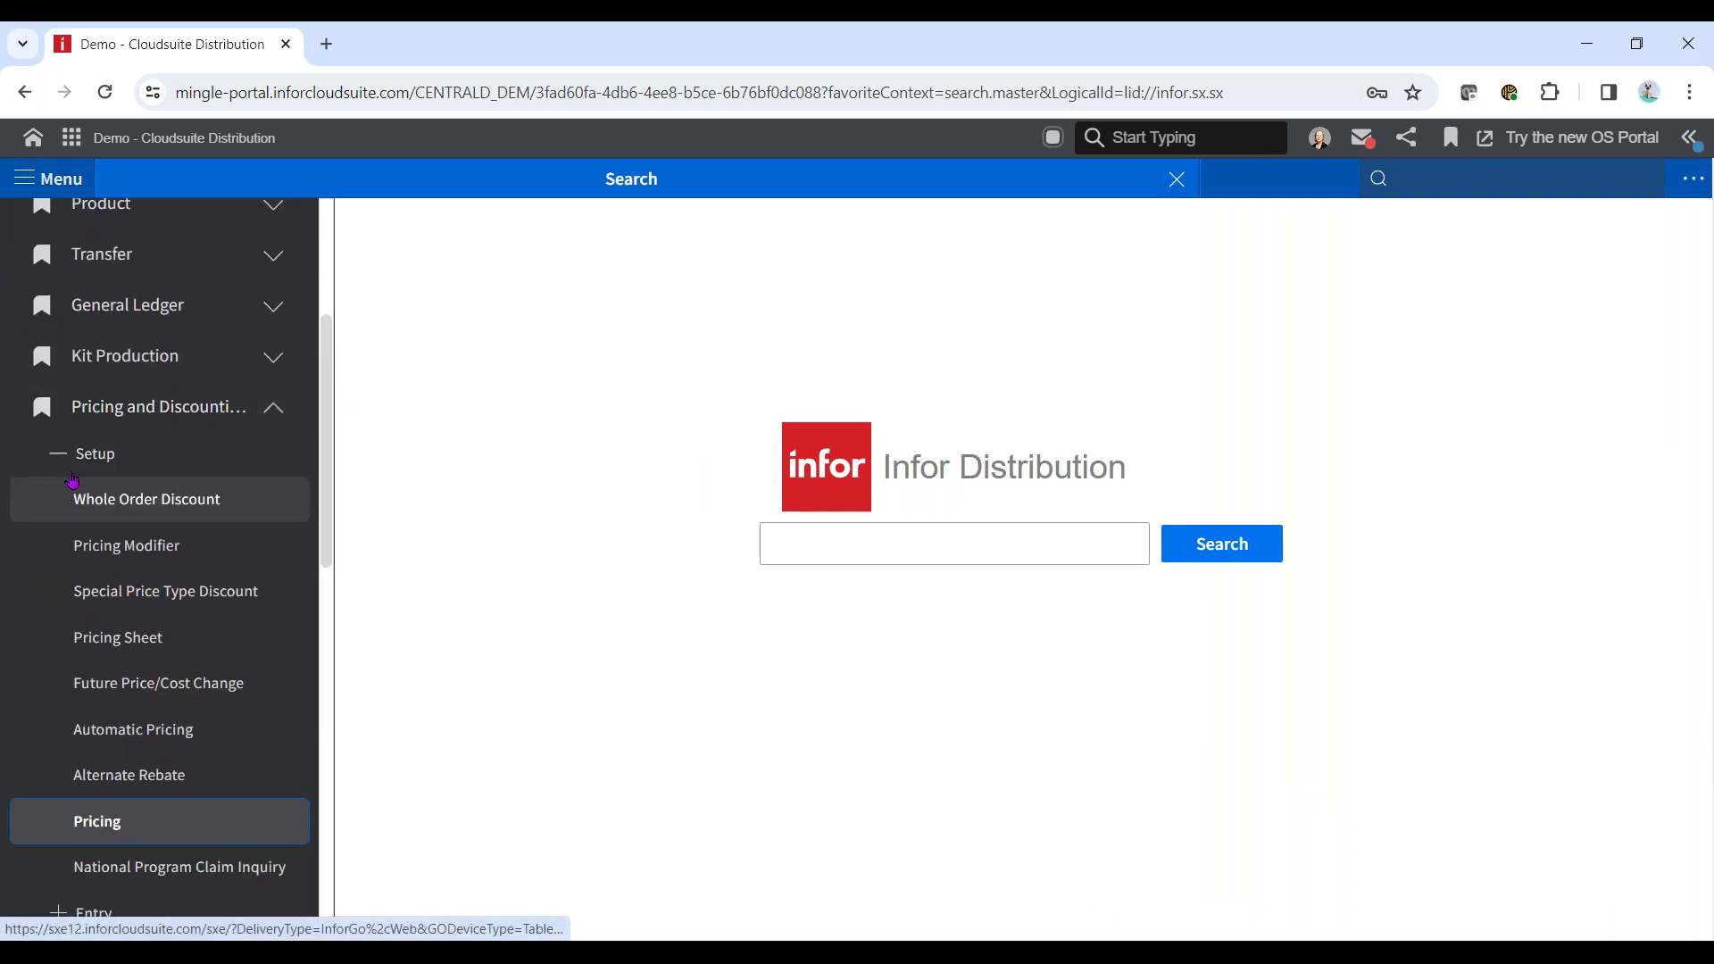
{"action": "left_click", "coordinate": [100, 823]}
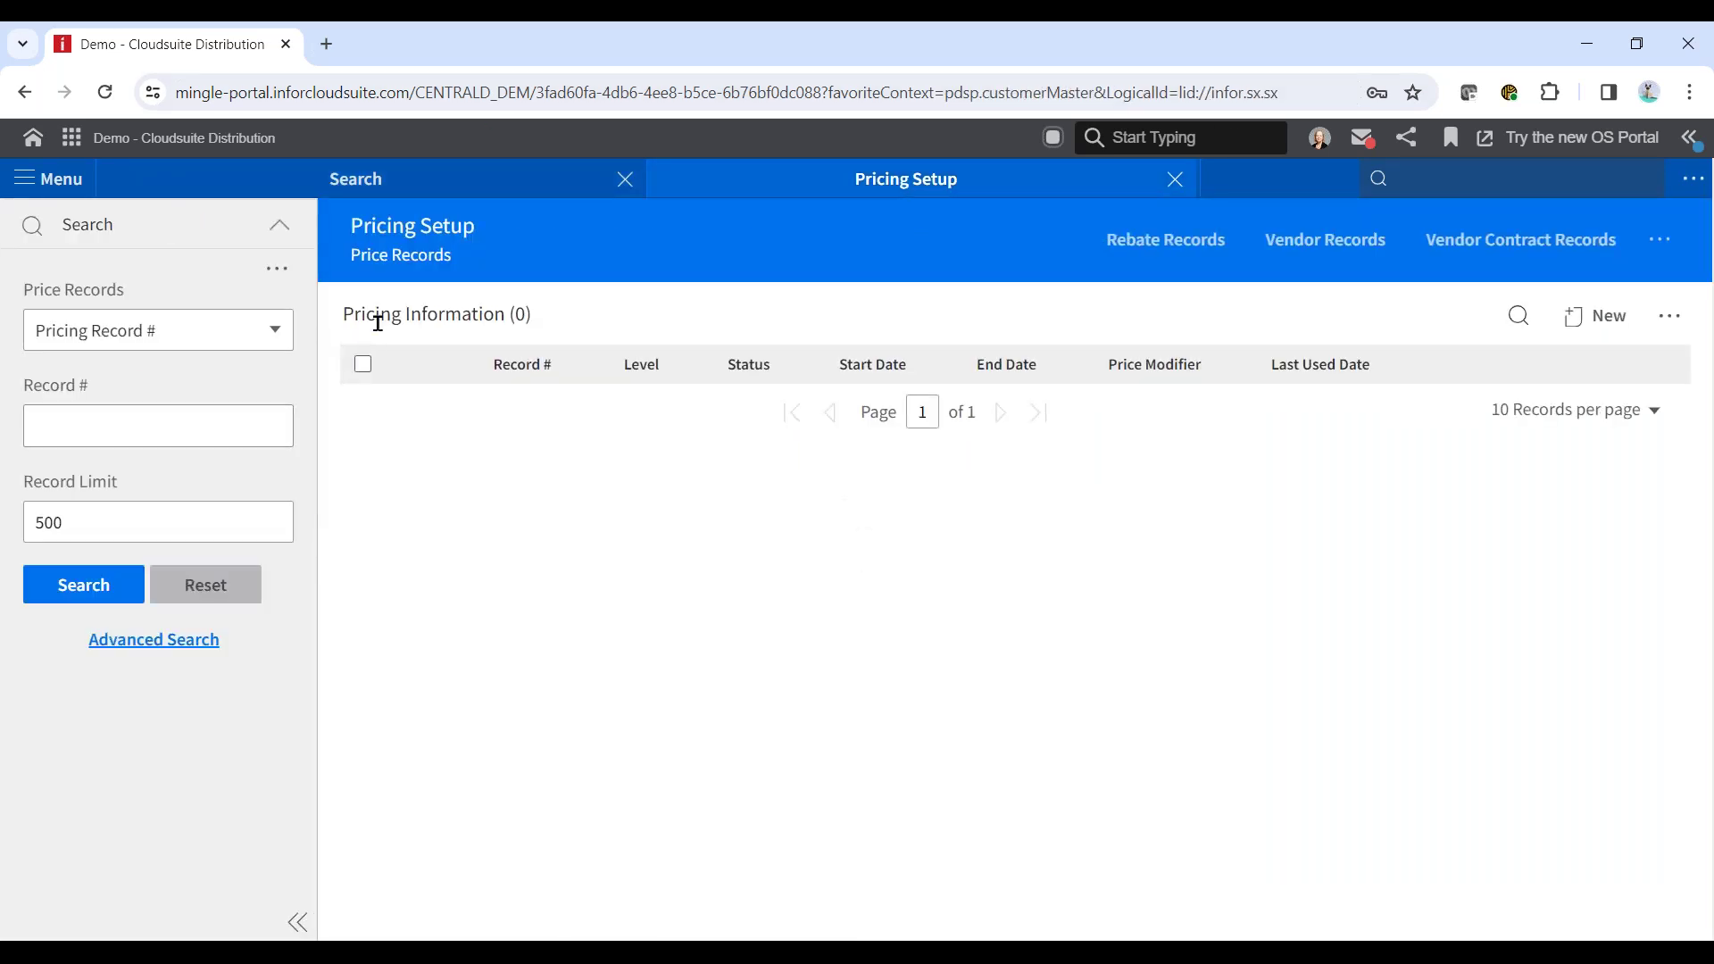
Examine the price record levels available for searching in Pricing Setup.
{"action": "left_click", "coordinate": [277, 332]}
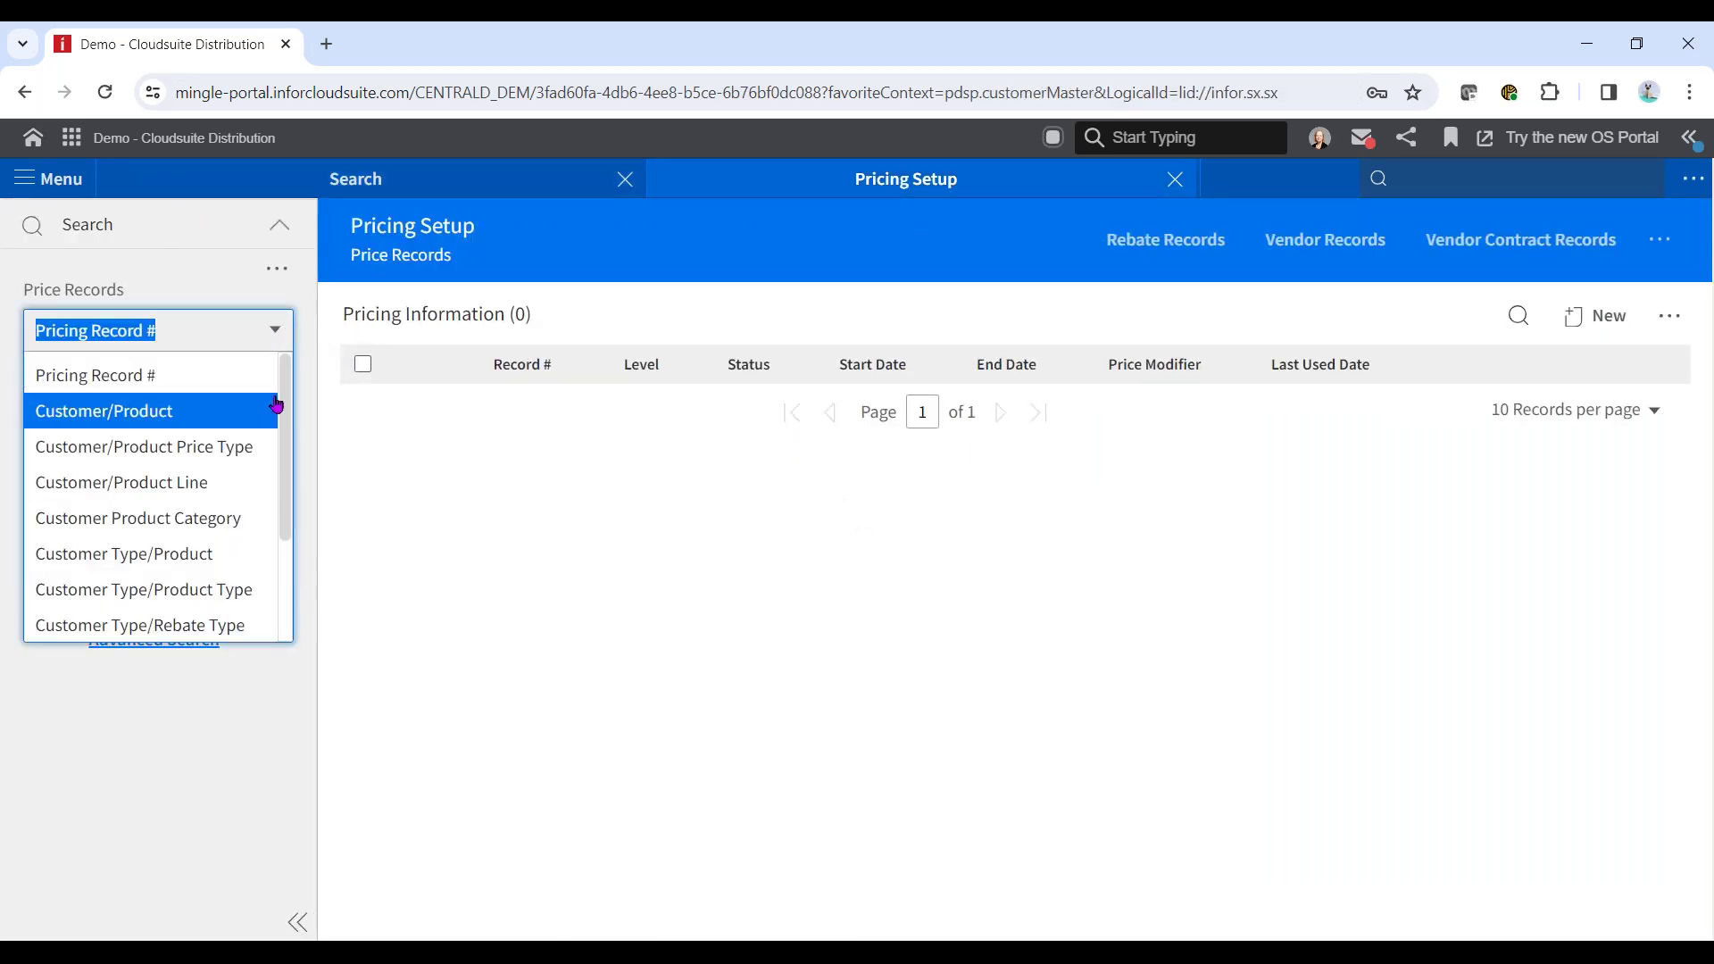
{"action": "scroll", "coordinate": [288, 410], "scroll_direction": "down", "scroll_amount": 4}
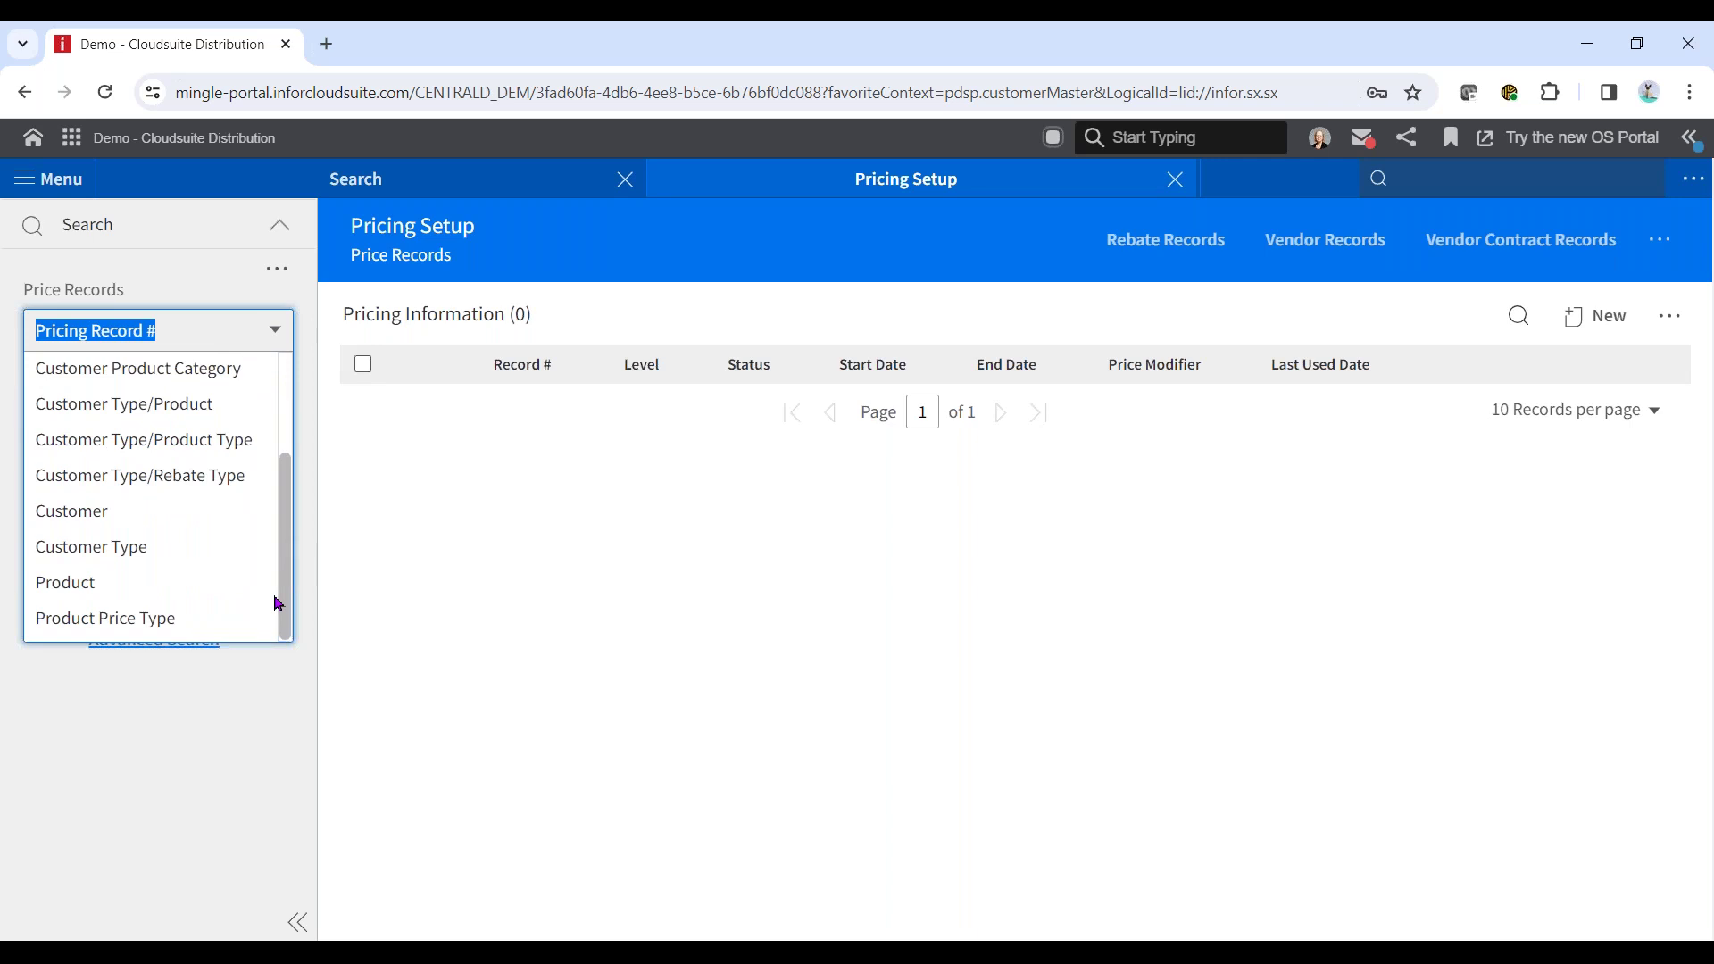
{"action": "key", "text": "Down"}
{"action": "key", "text": "Down"}
{"action": "key", "text": "Down"}
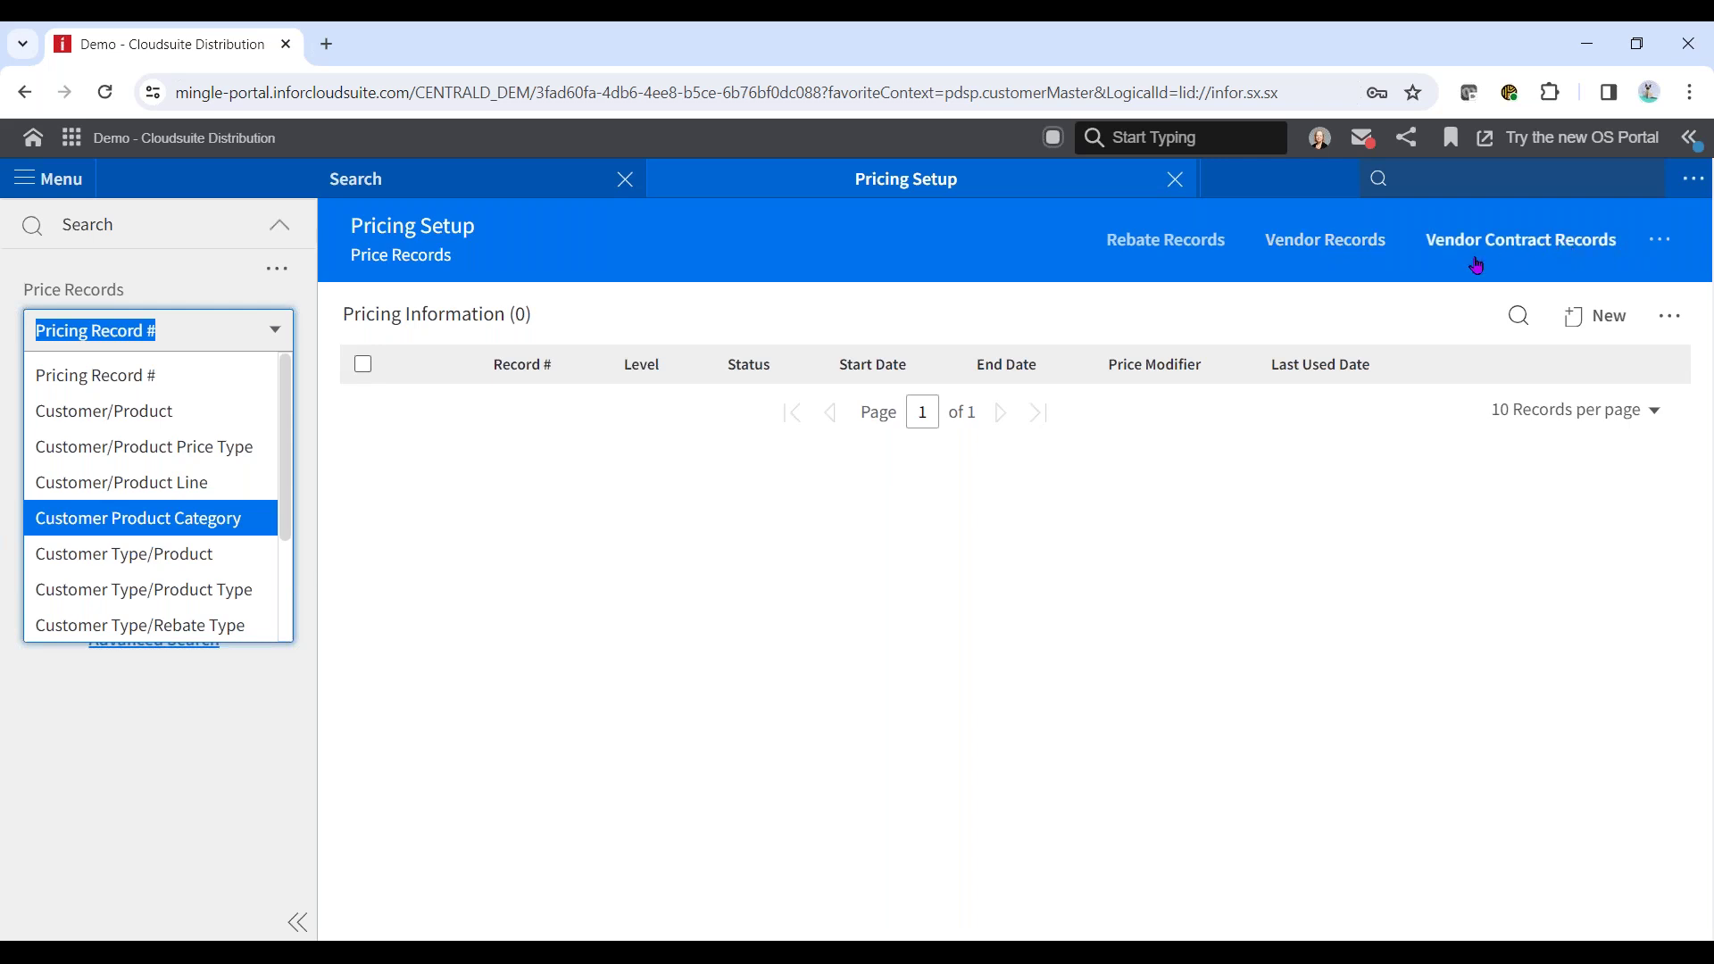
Search the vendor pricing records for product 1-101 - 1/3 HP GRINDER BUFFER 6" MOTOR UNIT and vendor 101 - Graco.
{"action": "left_click", "coordinate": [1352, 241]}
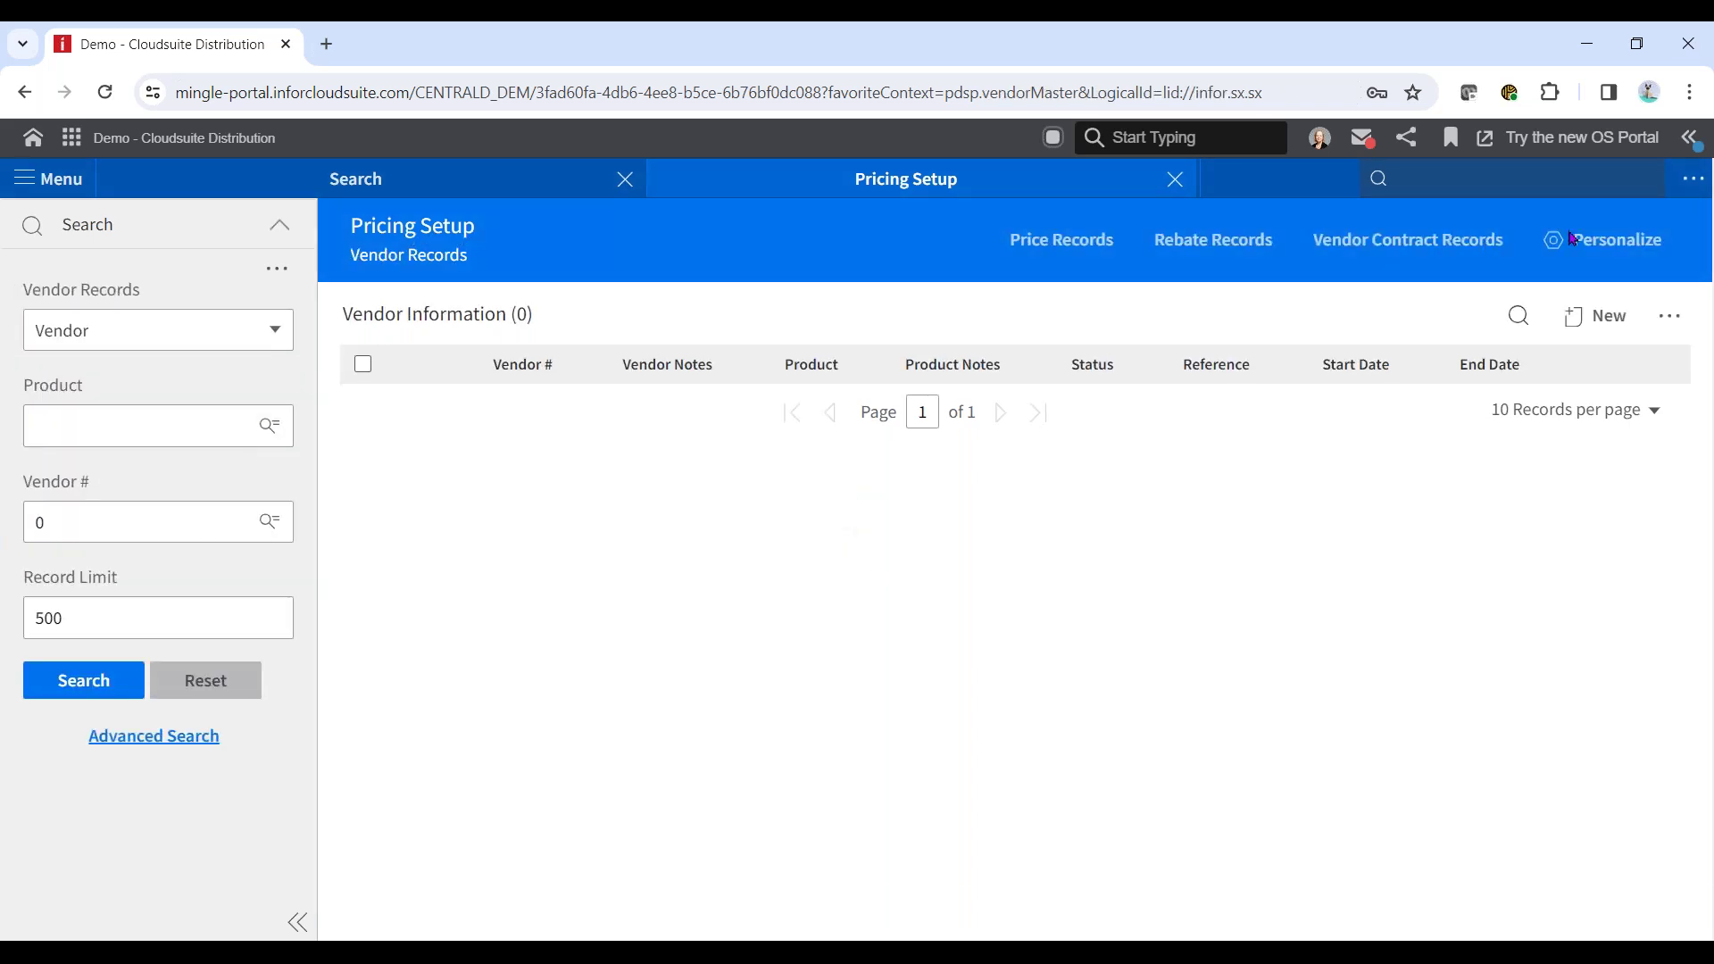
{"action": "left_click", "coordinate": [101, 424]}
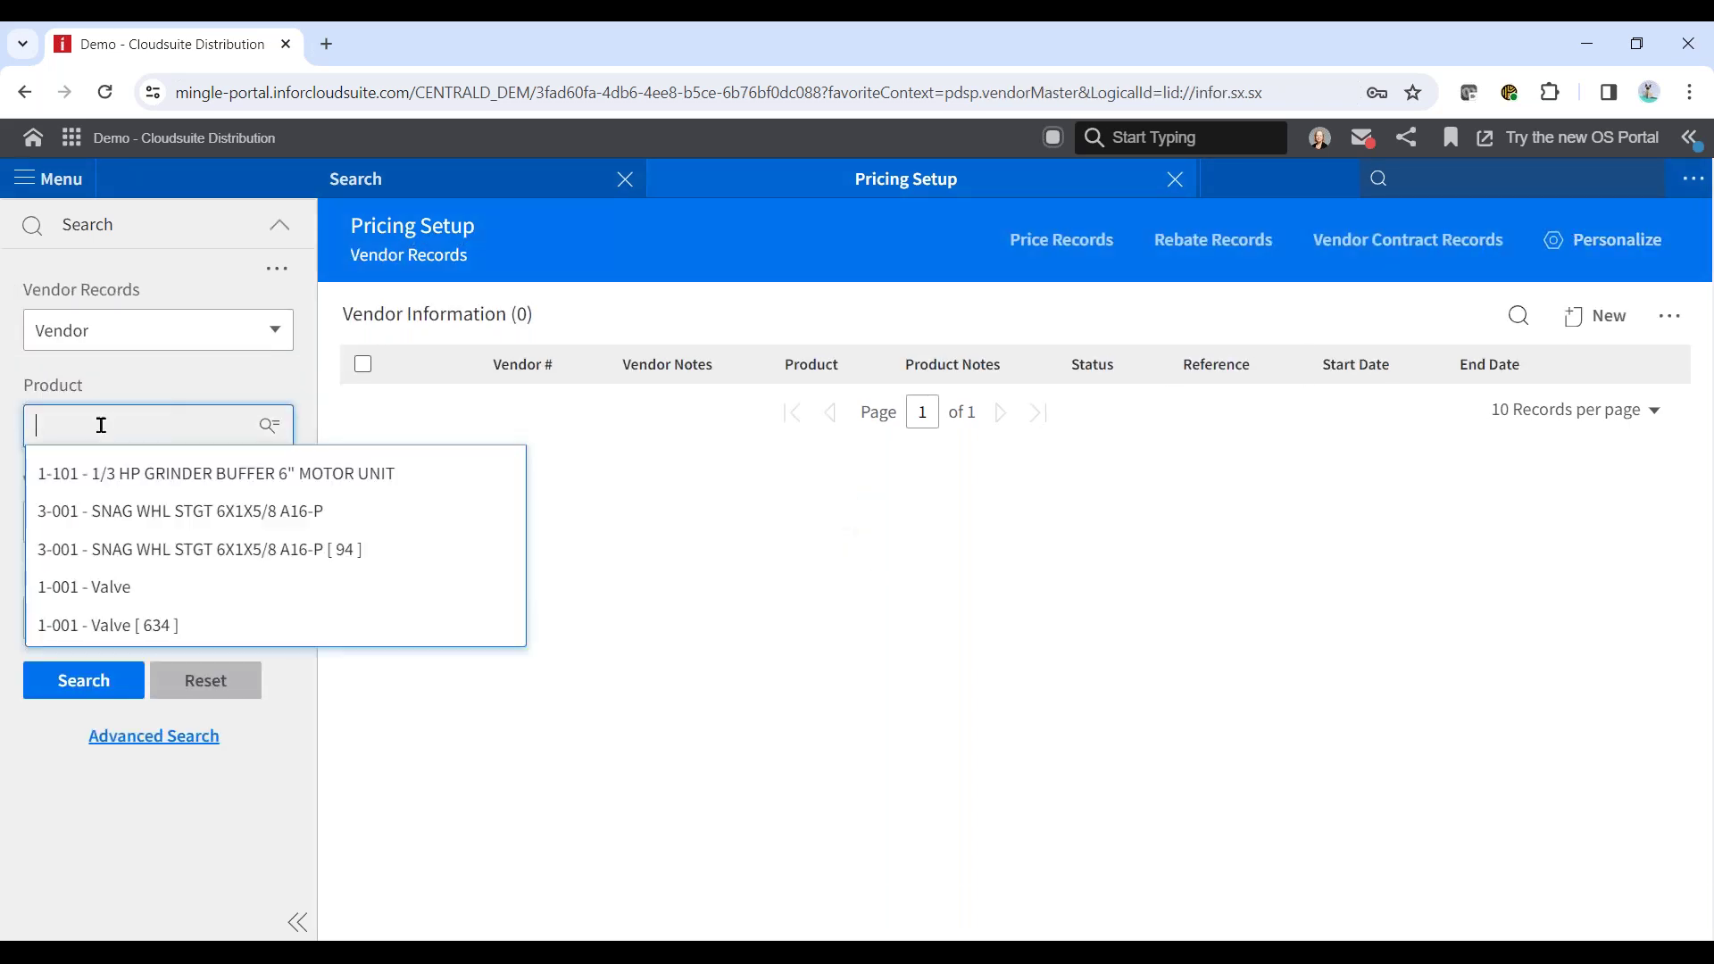
{"action": "left_click", "coordinate": [56, 482]}
{"action": "left_click", "coordinate": [98, 525]}
{"action": "left_click", "coordinate": [76, 607]}
{"action": "left_click", "coordinate": [83, 705]}
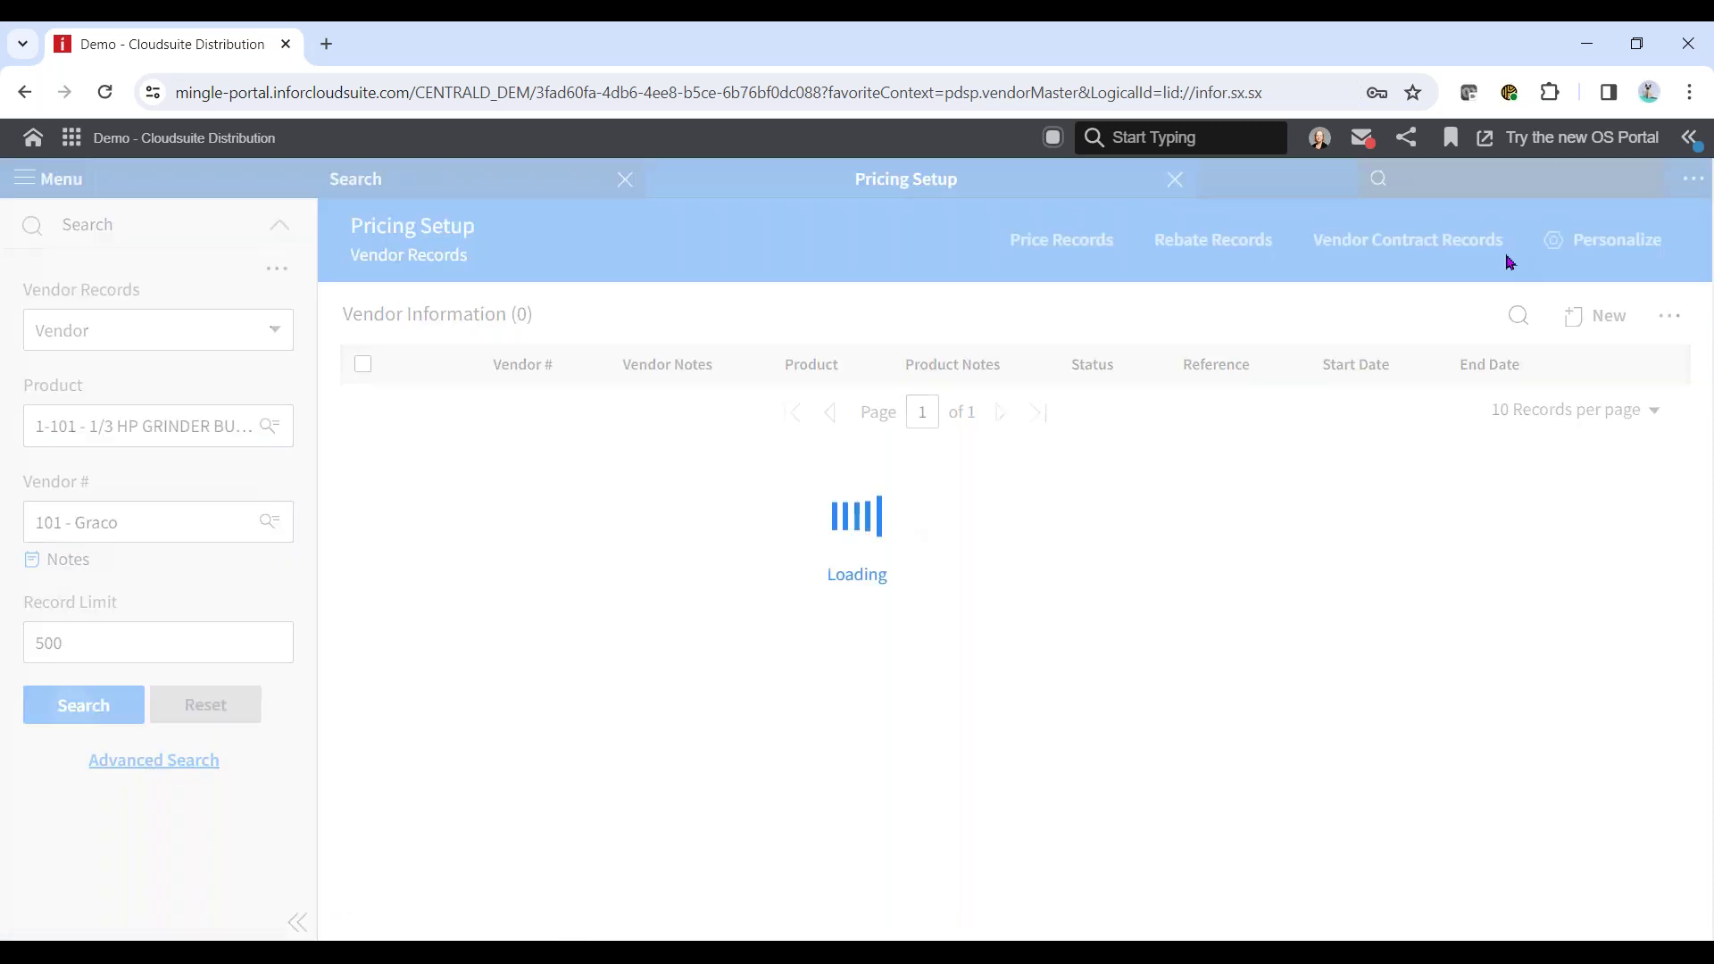
Create and save a vendor pricing record for vendor 101 - Graco and product 1-101 with start date 3/14/2024.
{"action": "left_click", "coordinate": [1595, 316]}
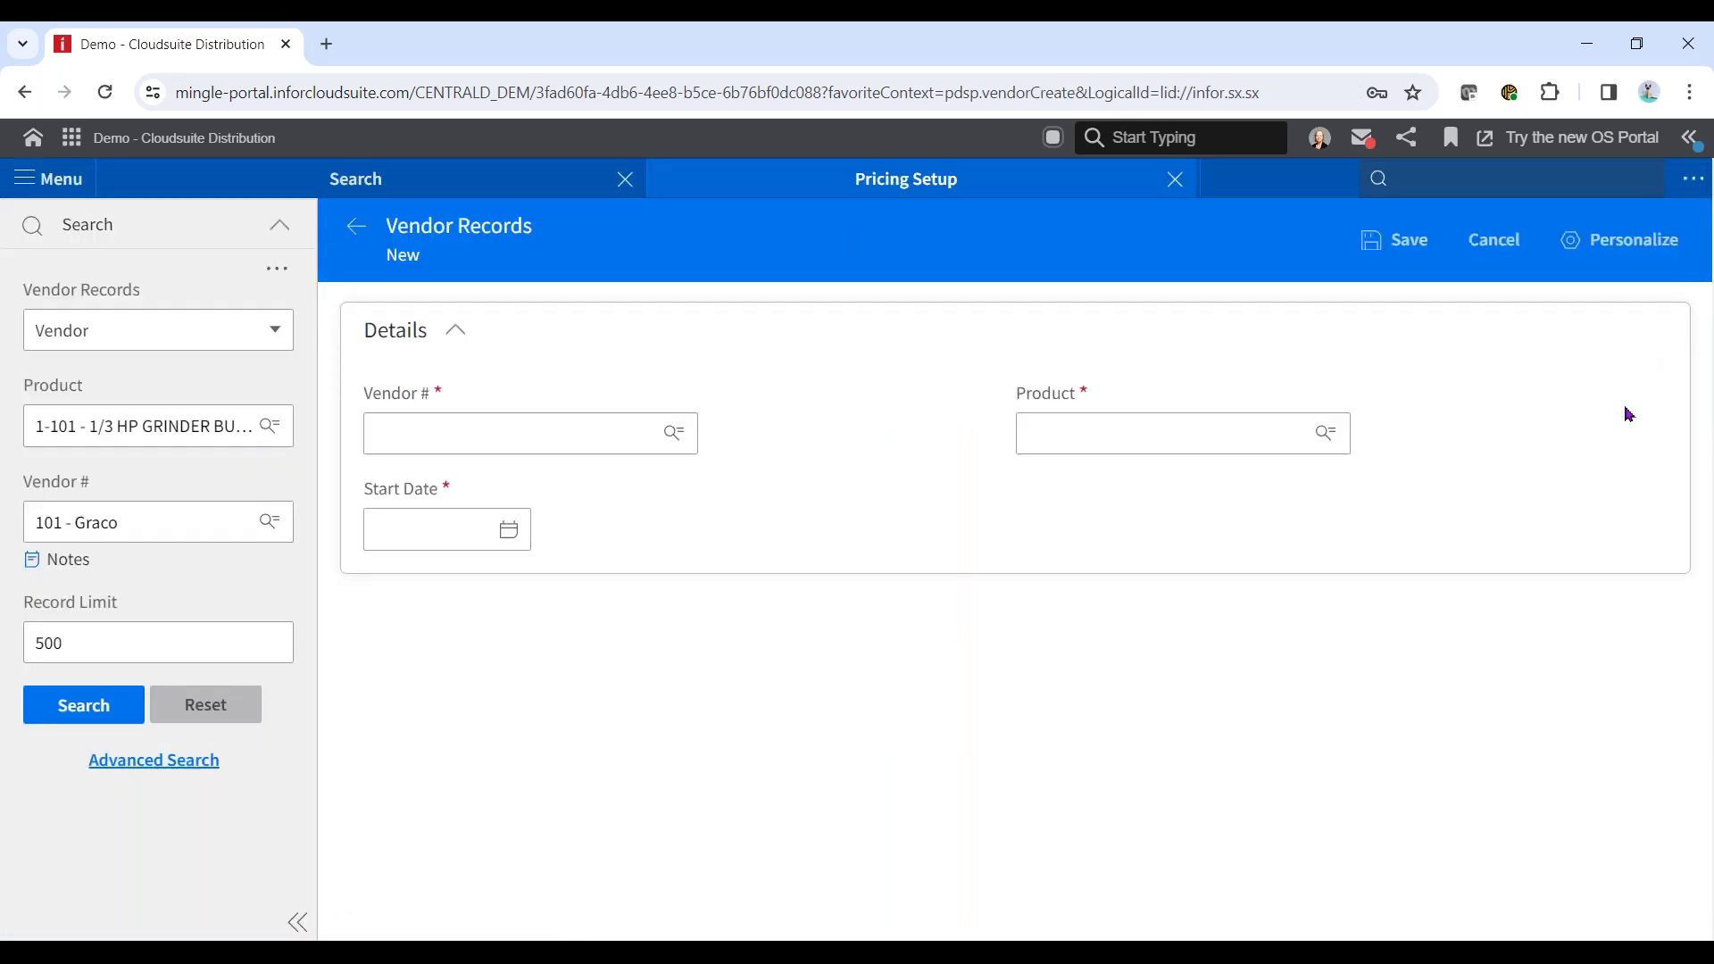
{"action": "left_click", "coordinate": [429, 435]}
{"action": "left_click", "coordinate": [421, 482]}
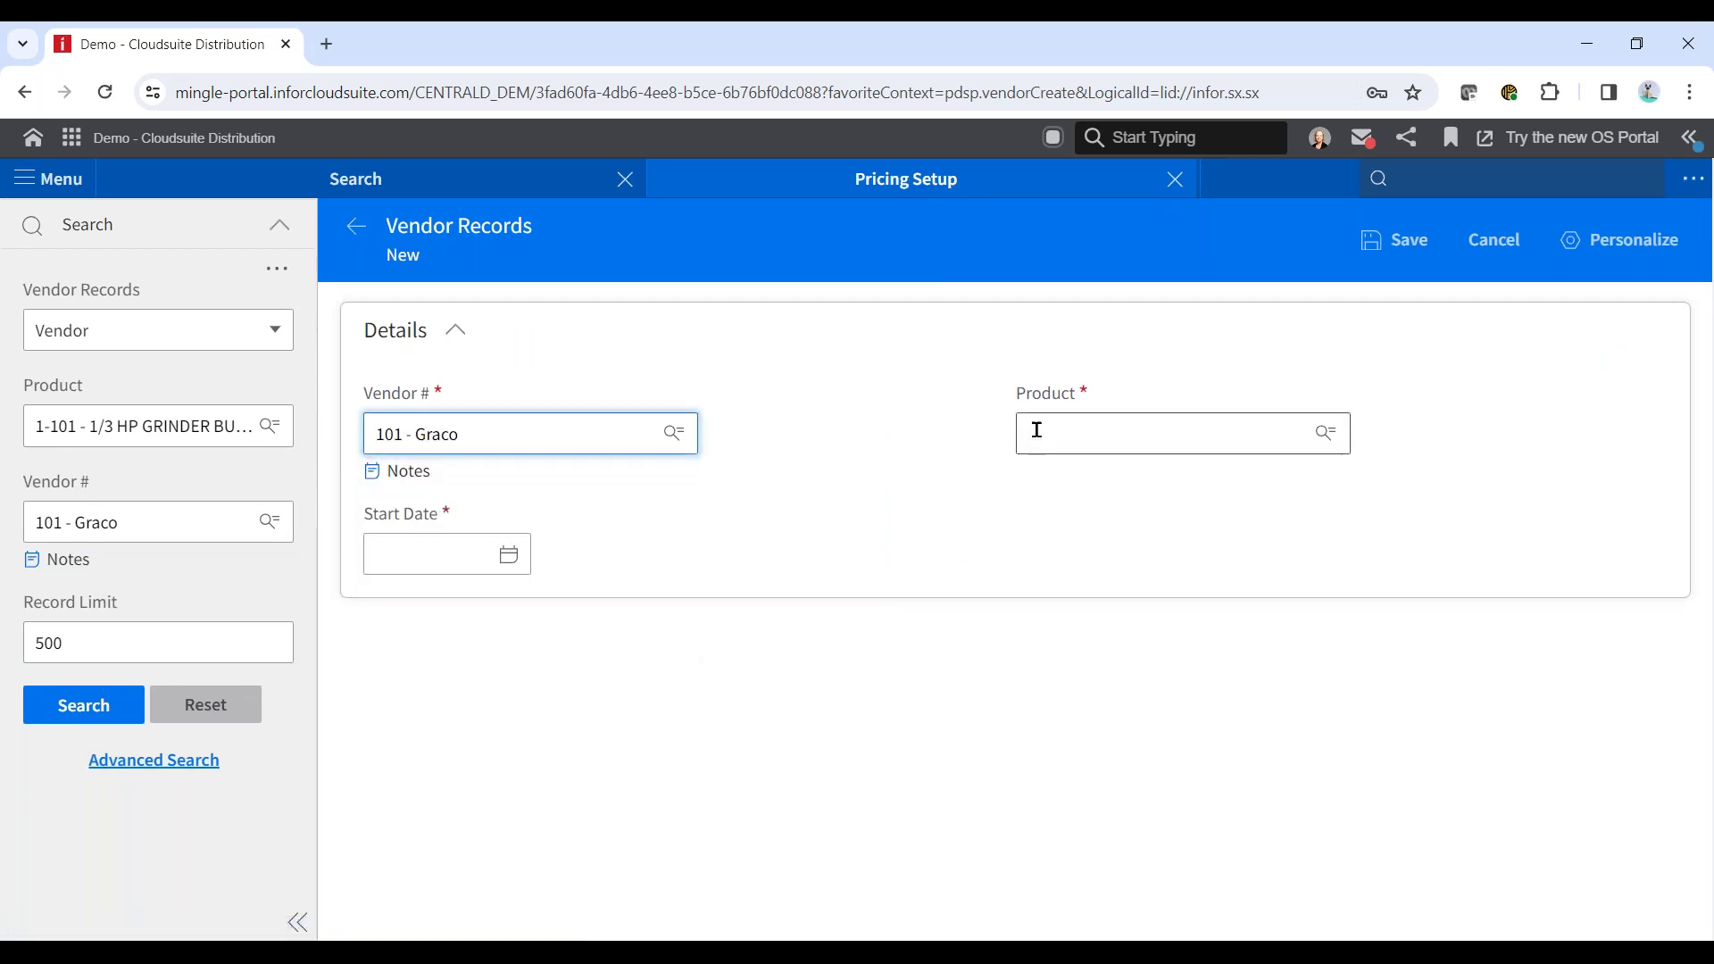
{"action": "left_click", "coordinate": [1069, 447]}
{"action": "left_click", "coordinate": [1177, 485]}
{"action": "left_click", "coordinate": [388, 549]}
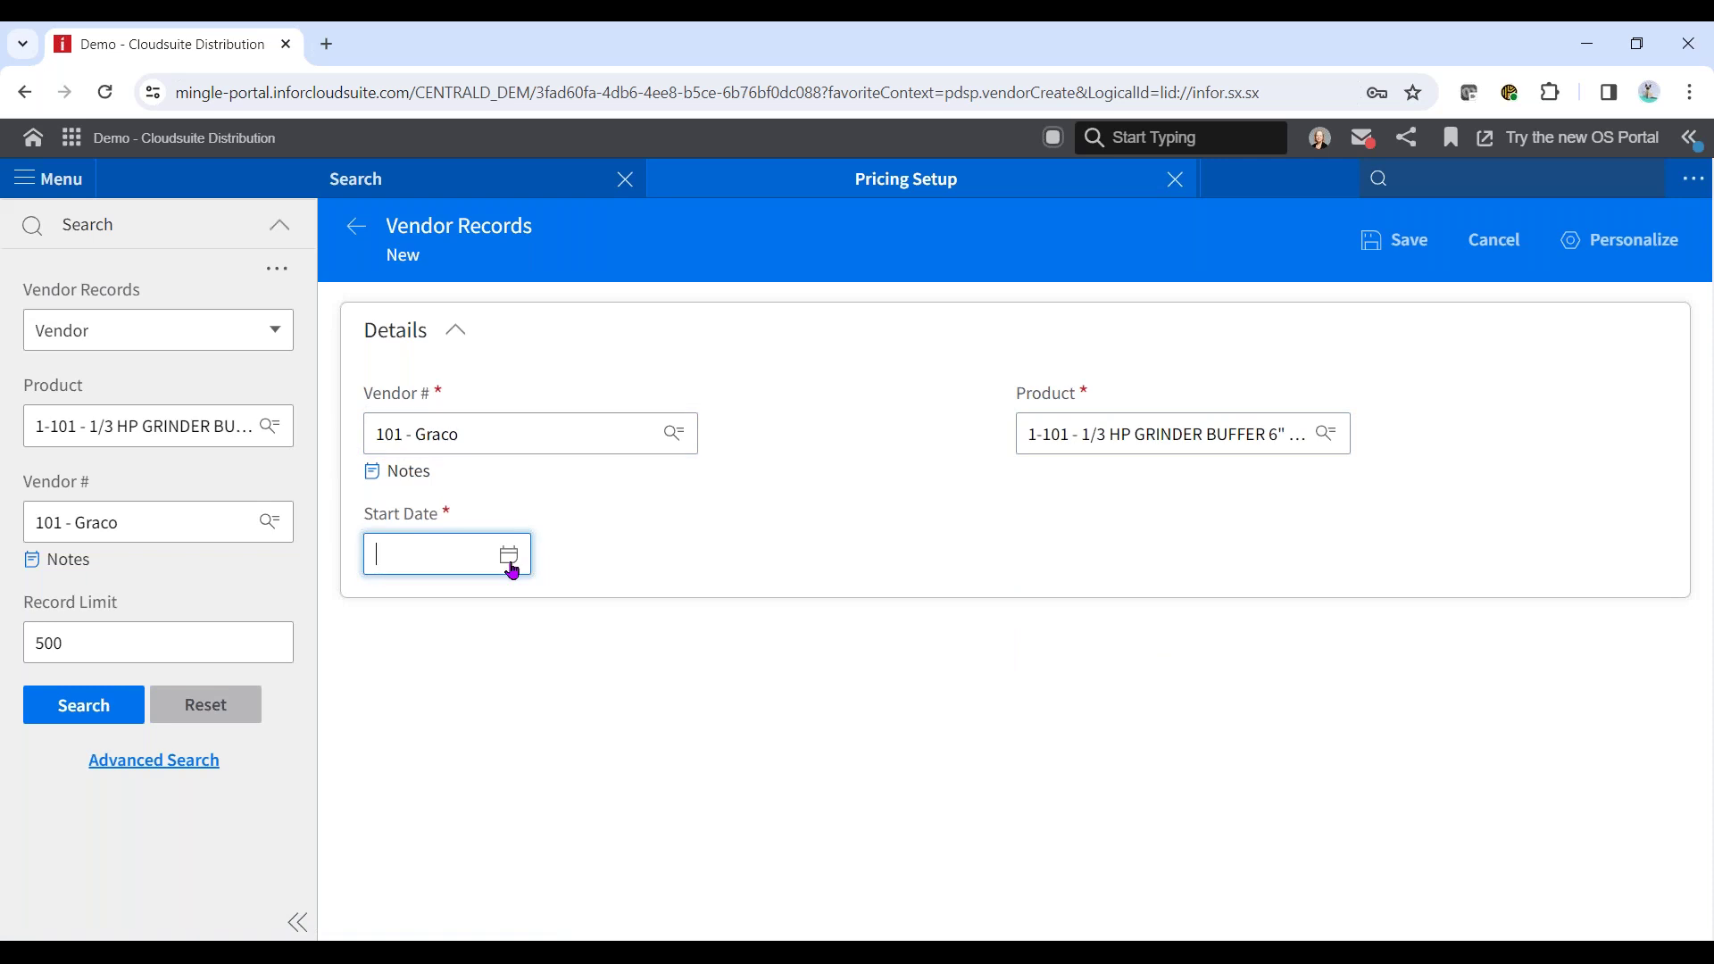
{"action": "left_click", "coordinate": [510, 561]}
{"action": "left_click", "coordinate": [598, 389]}
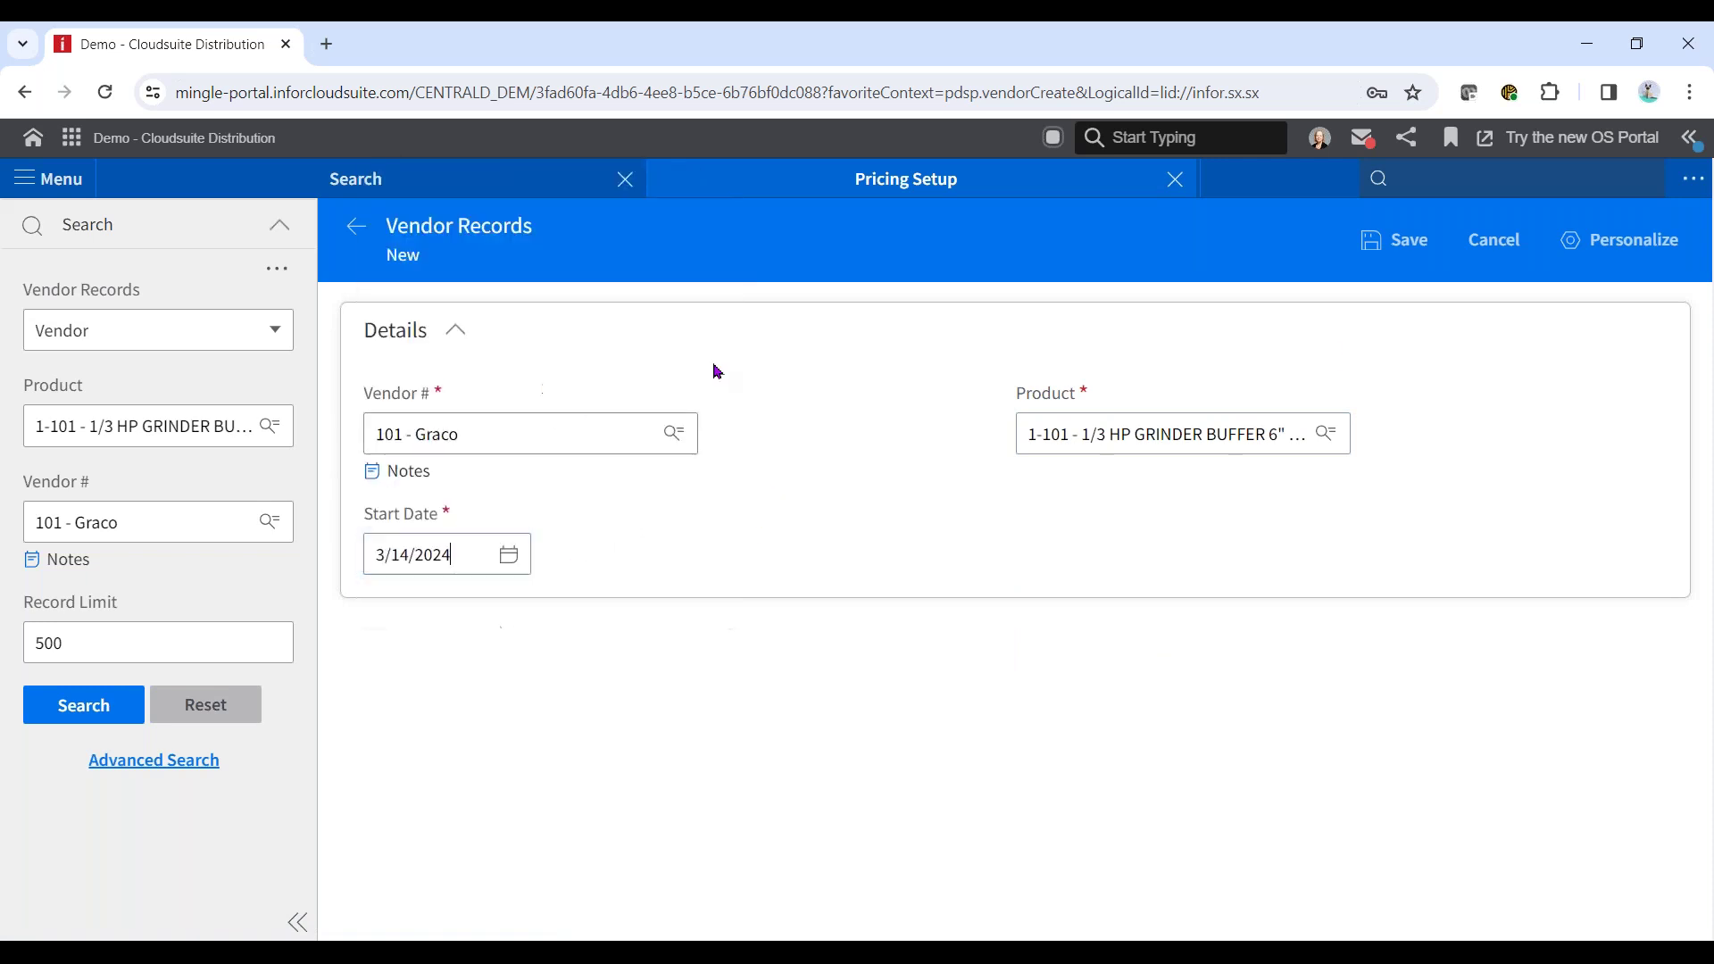
{"action": "left_click", "coordinate": [1399, 241]}
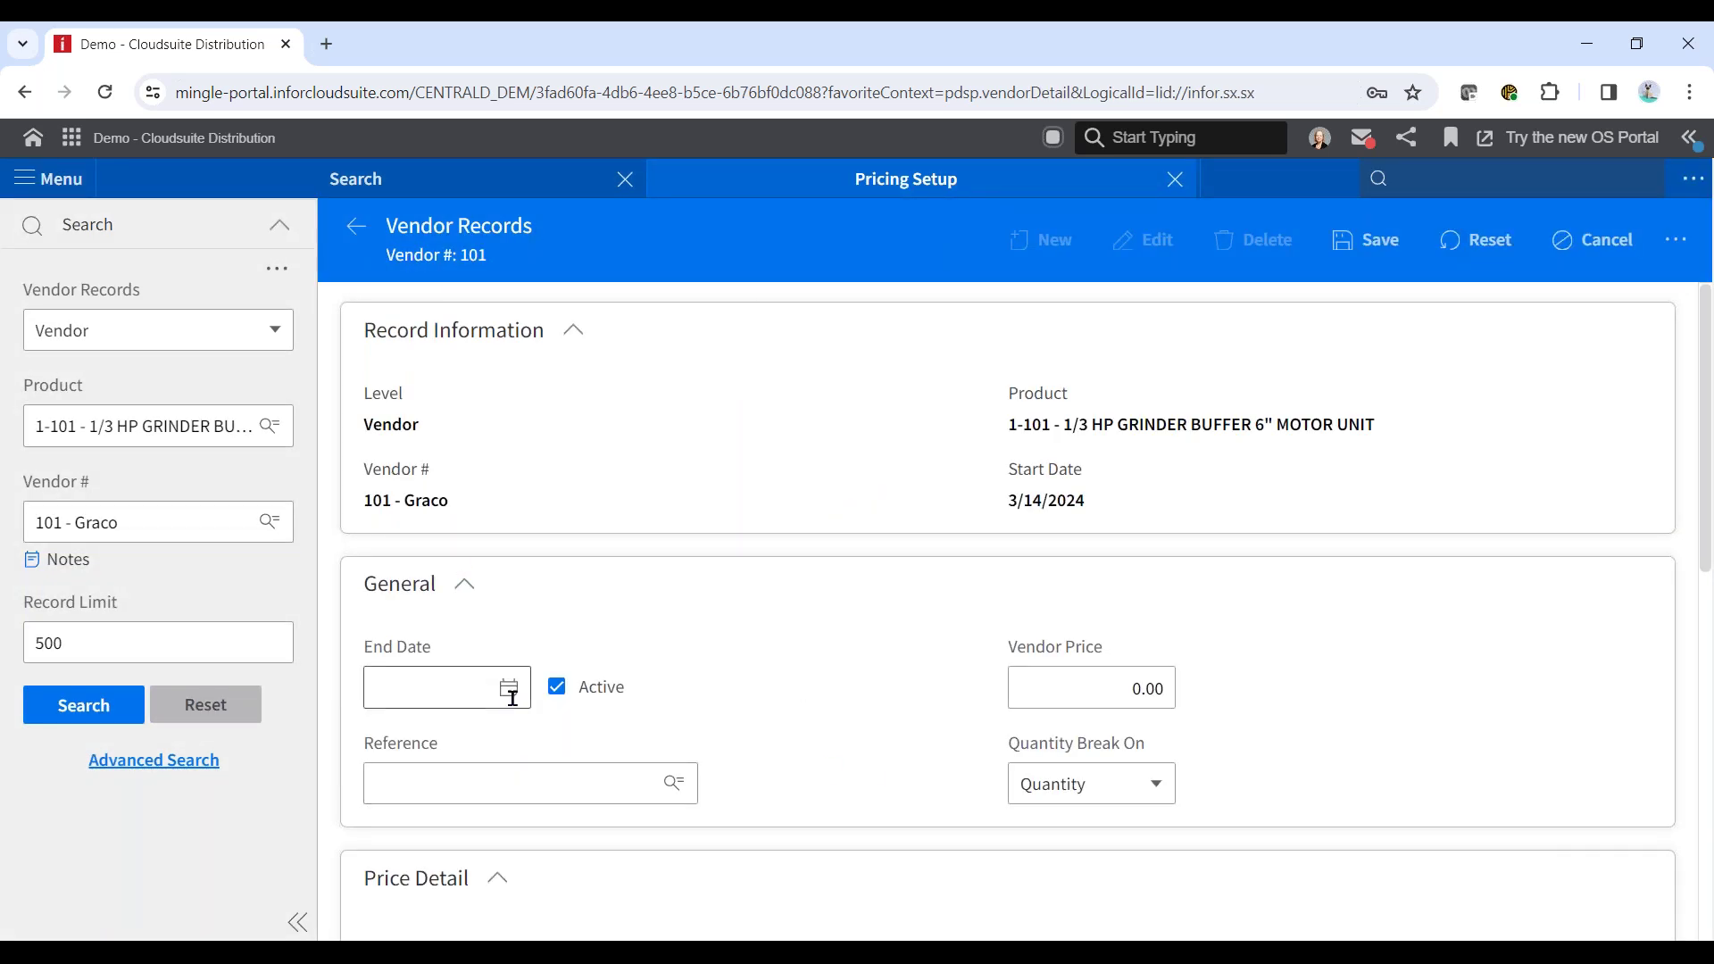
Set the vendor pricing record's end date to 9/30/2024.
{"action": "left_click", "coordinate": [509, 690]}
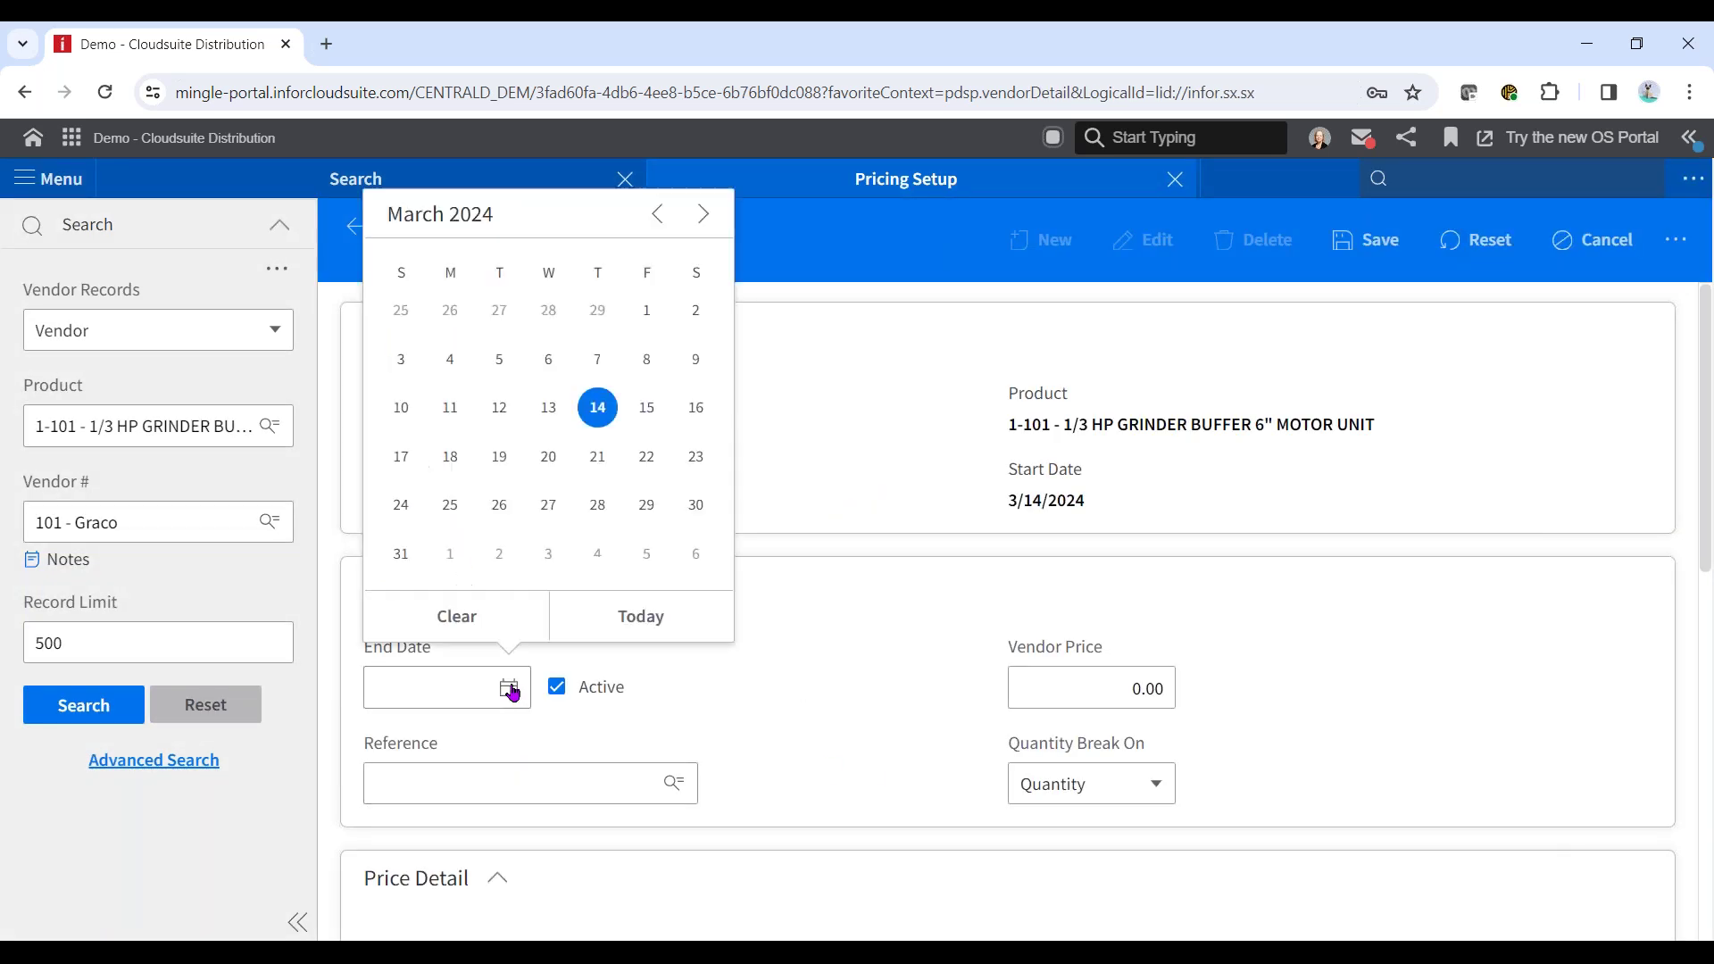
{"action": "left_click", "coordinate": [705, 216]}
{"action": "left_click", "coordinate": [705, 215]}
{"action": "left_click", "coordinate": [706, 215]}
{"action": "left_click", "coordinate": [705, 215]}
{"action": "left_click", "coordinate": [705, 215]}
{"action": "left_click", "coordinate": [705, 215]}
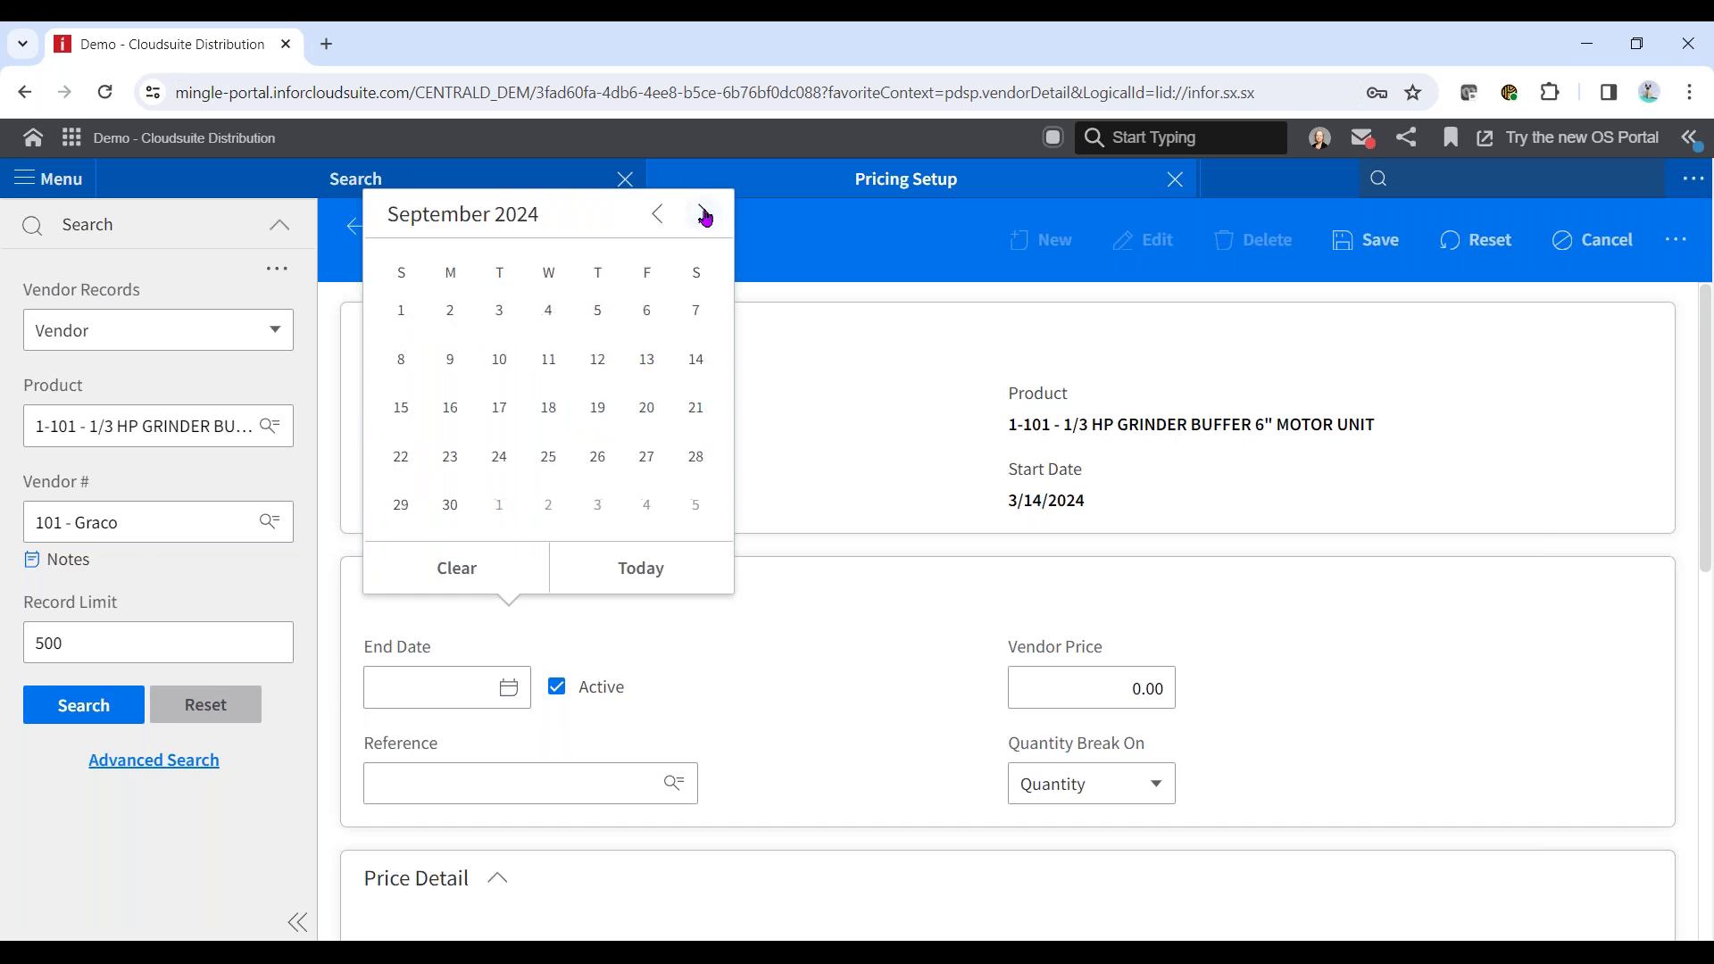
{"action": "left_click", "coordinate": [450, 505]}
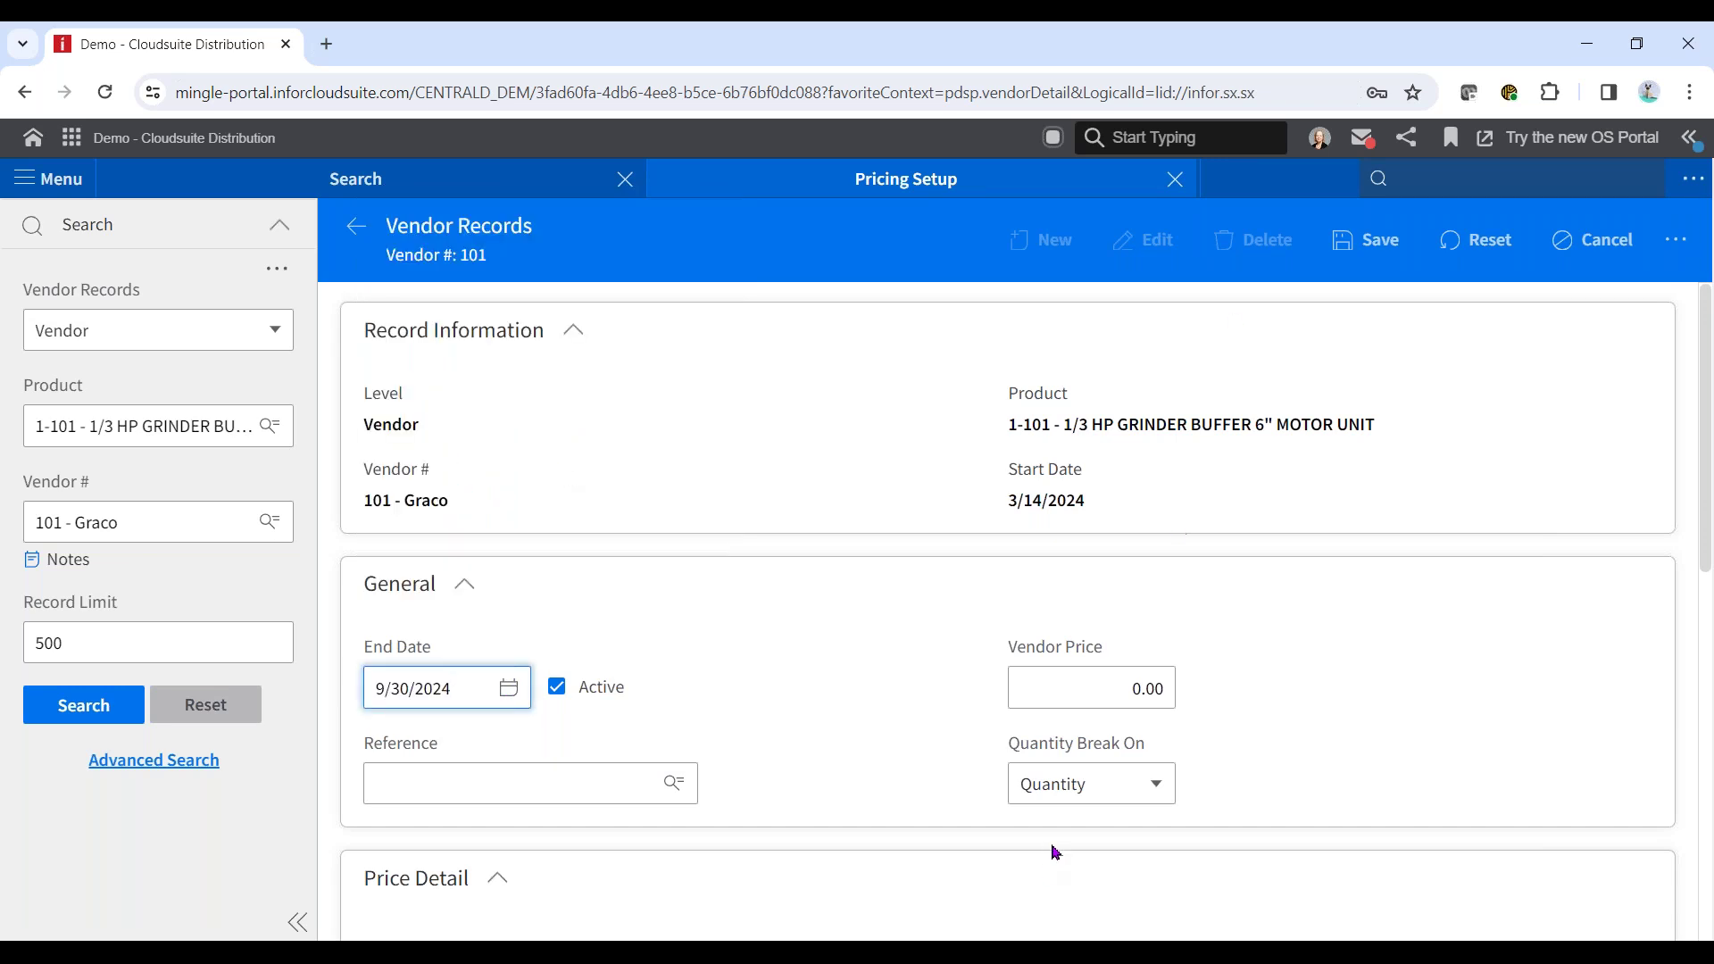
Set the record's vendor price to 15.00 and keep the quantity break based on Quantity.
{"action": "left_click", "coordinate": [1107, 689]}
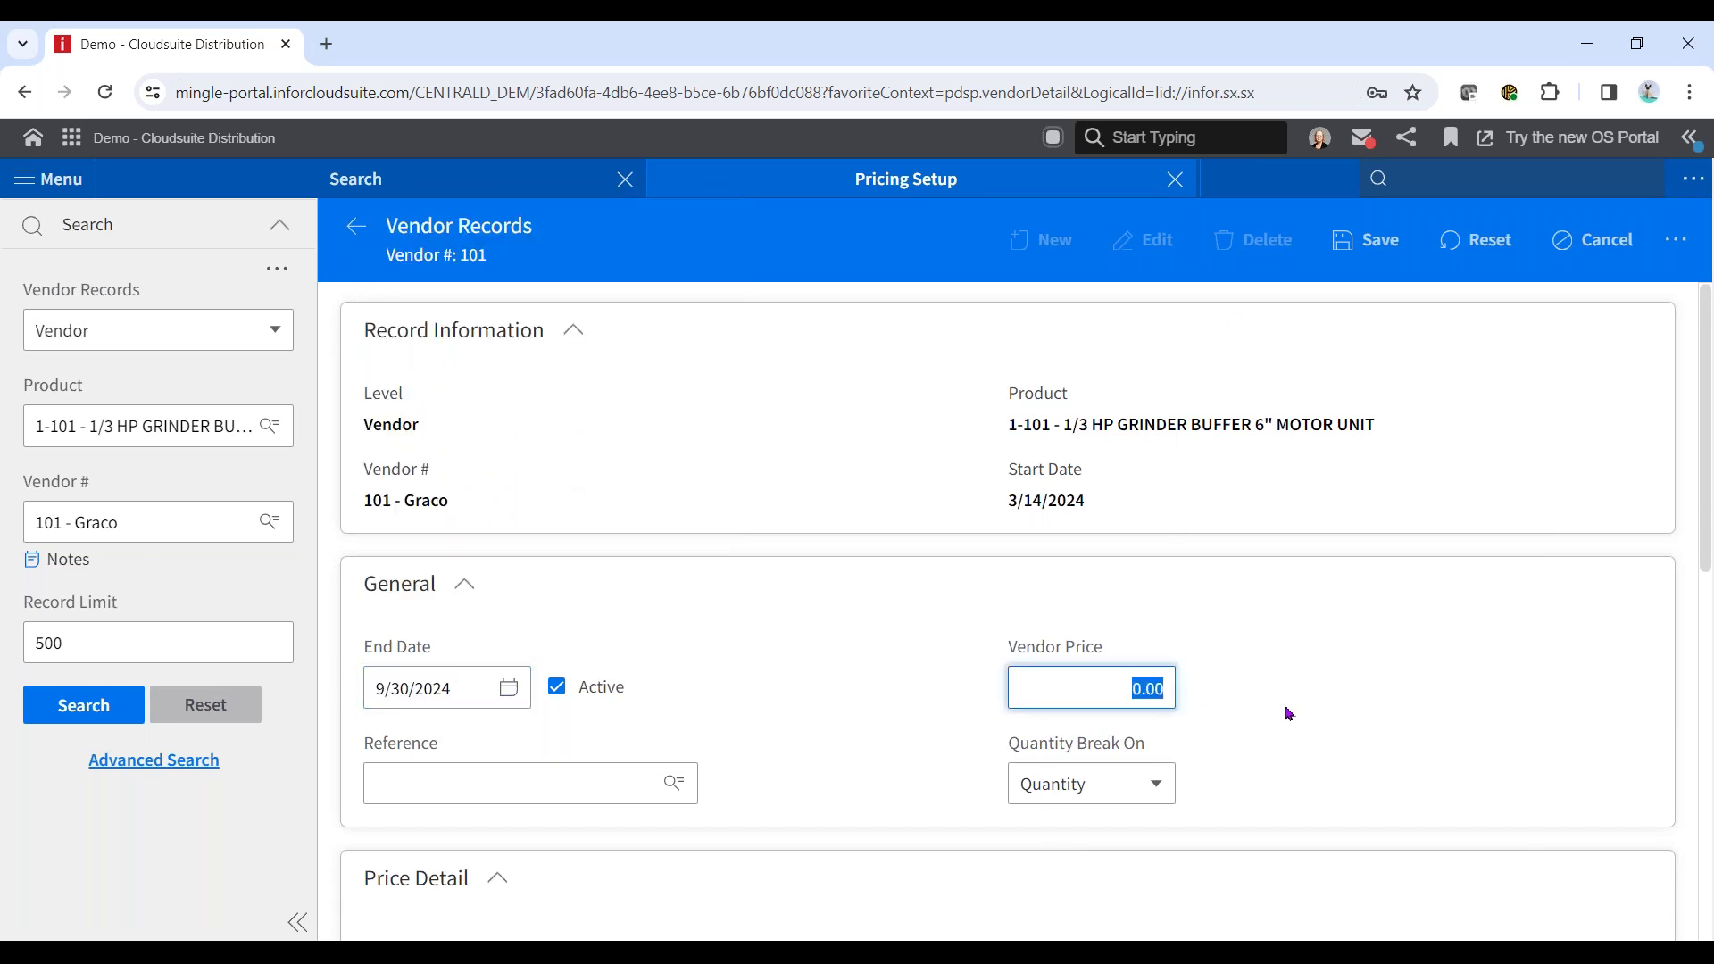
{"action": "left_click", "coordinate": [1157, 784]}
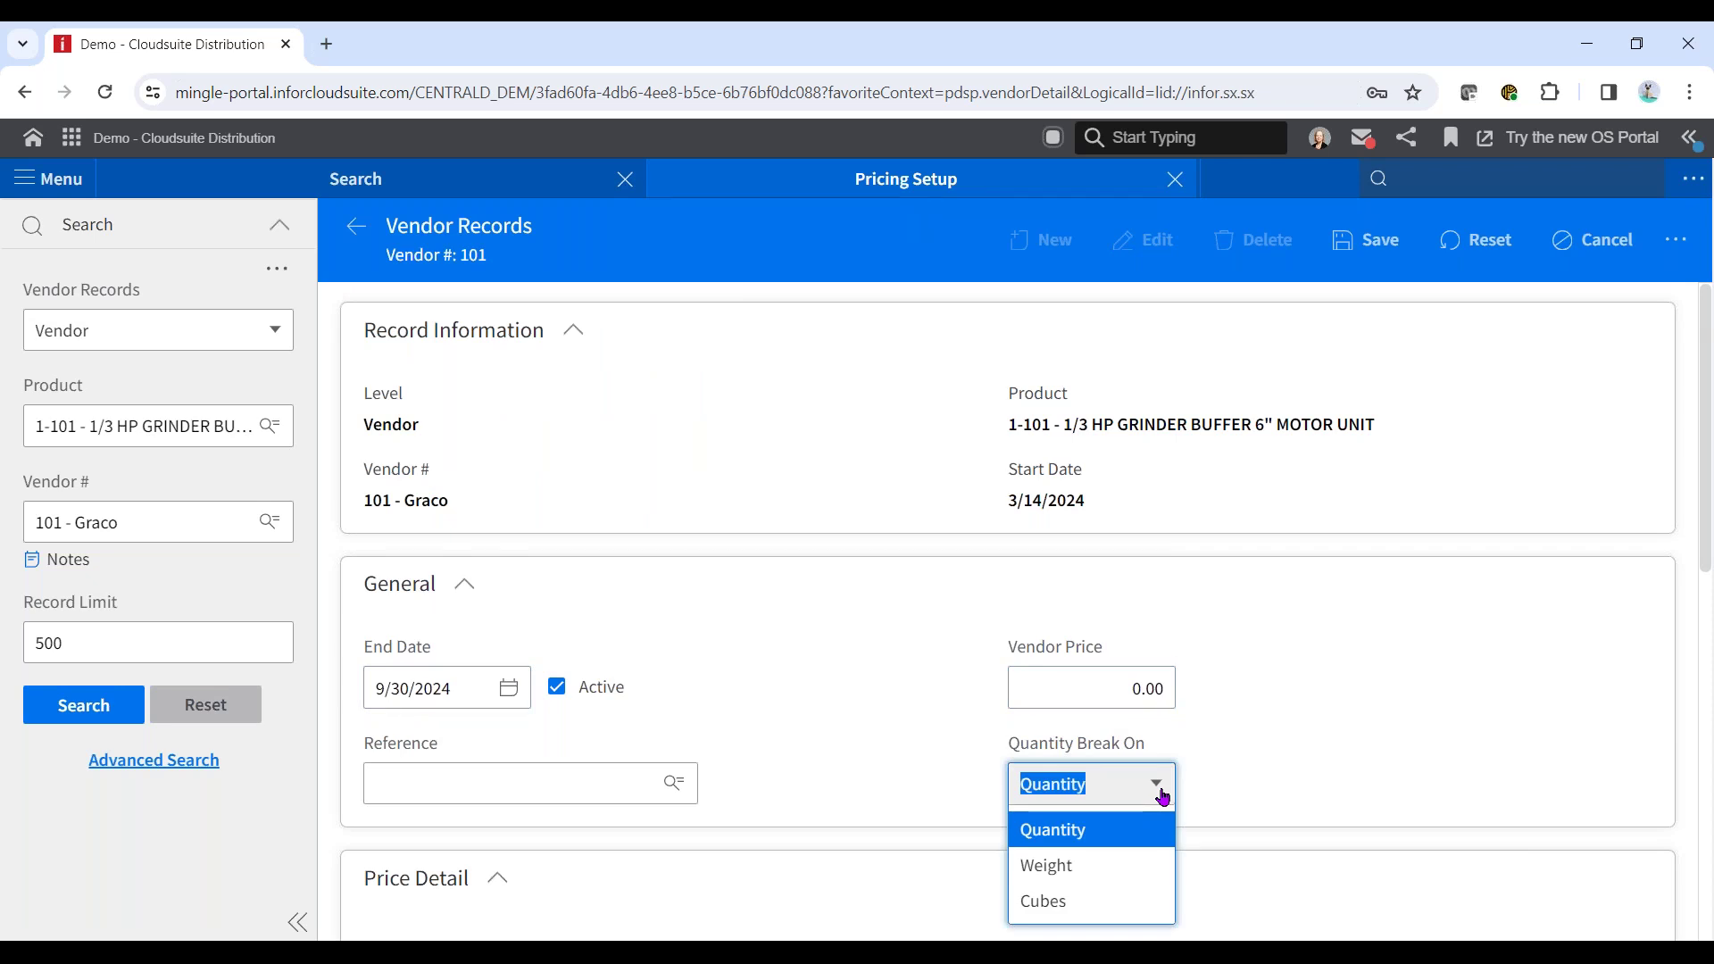
{"action": "left_click", "coordinate": [1277, 705]}
{"action": "left_click", "coordinate": [1136, 689]}
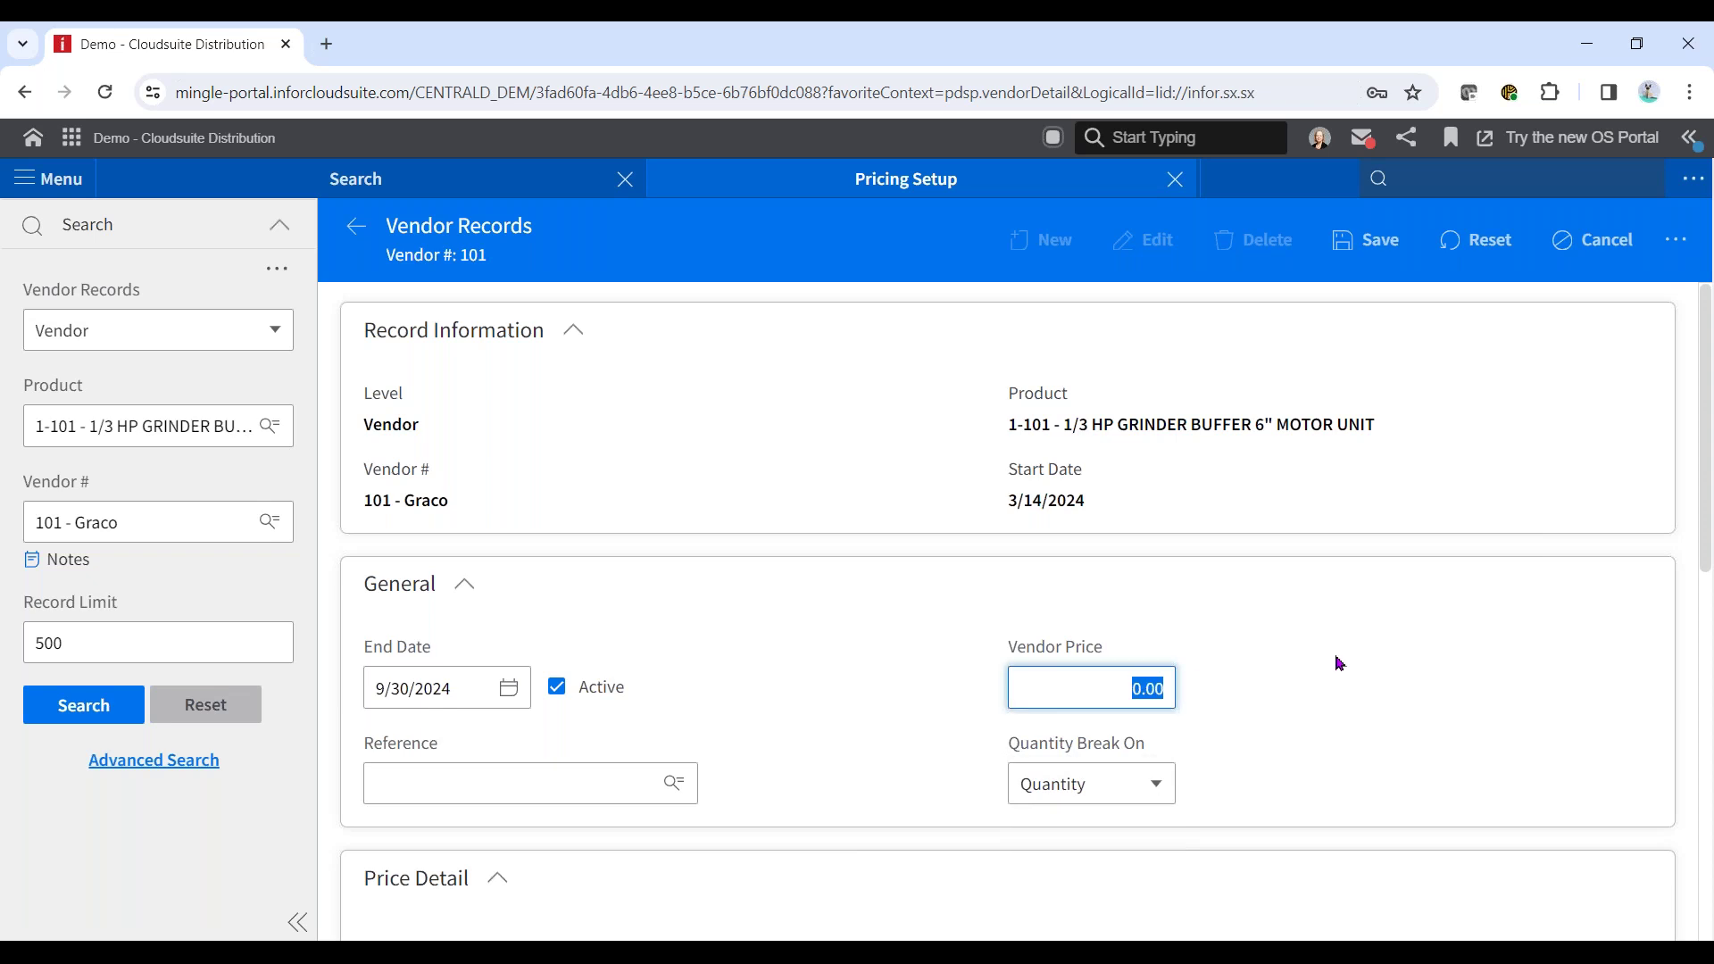
{"action": "type", "text": "15"}
{"action": "key", "text": "Tab"}
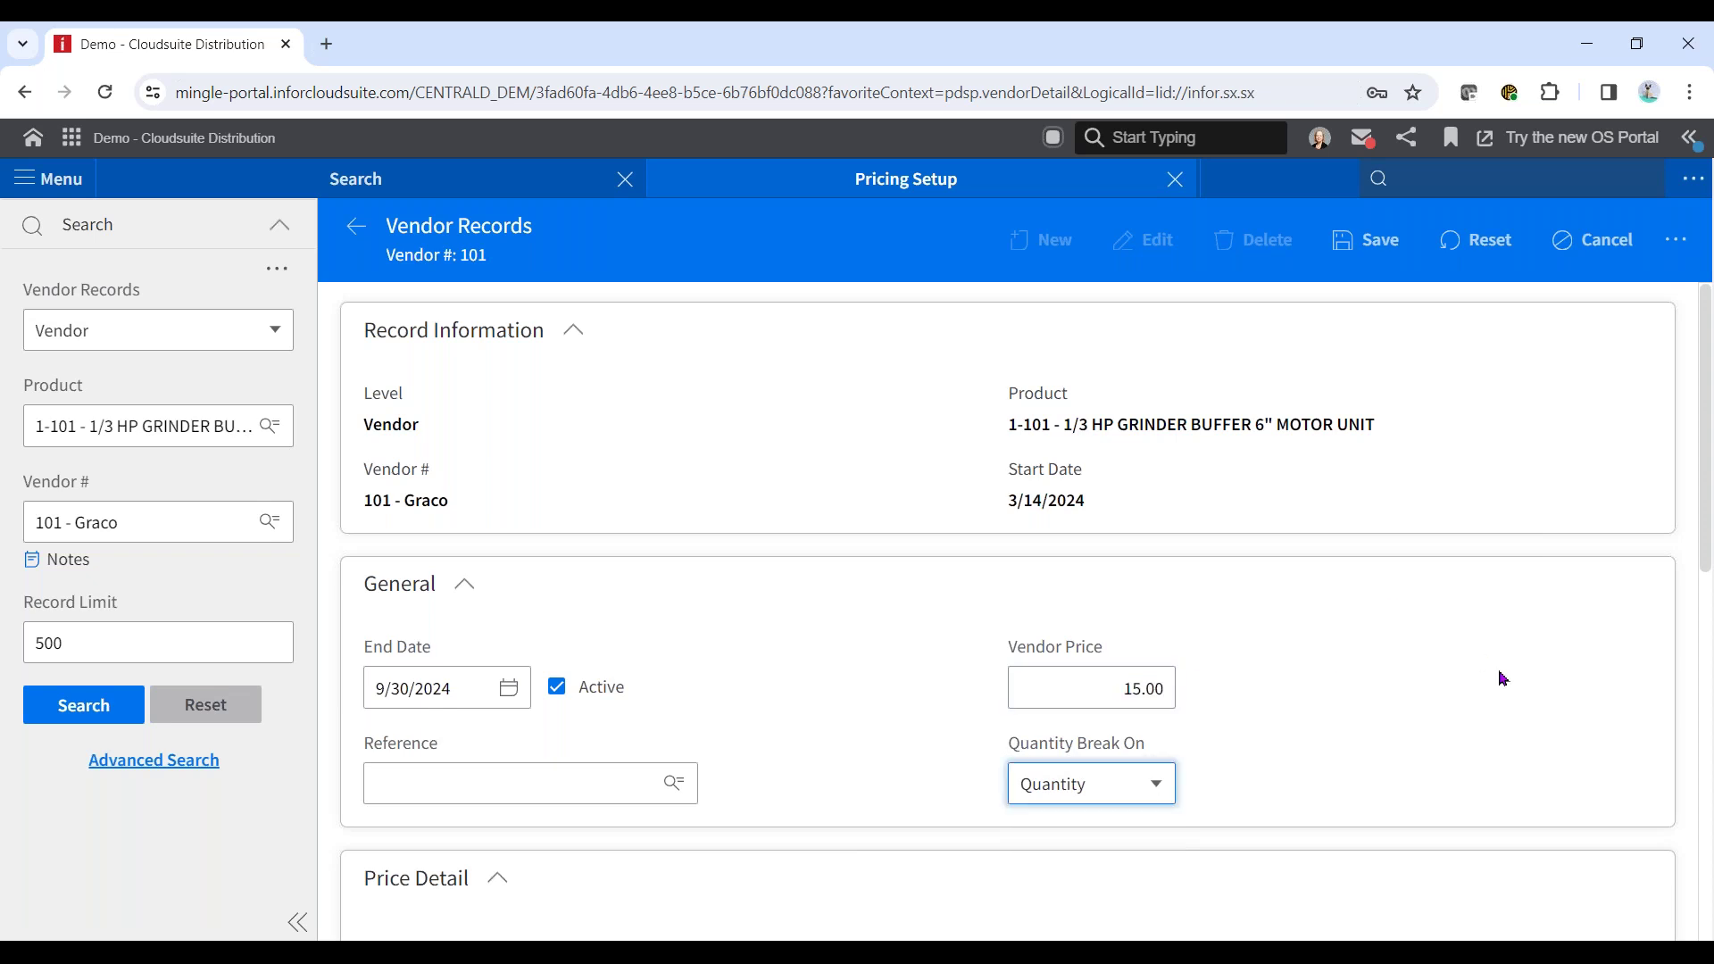
Examine the record's reference choices and the level 1 price and quantity break fields in the price detail.
{"action": "left_click", "coordinate": [379, 784]}
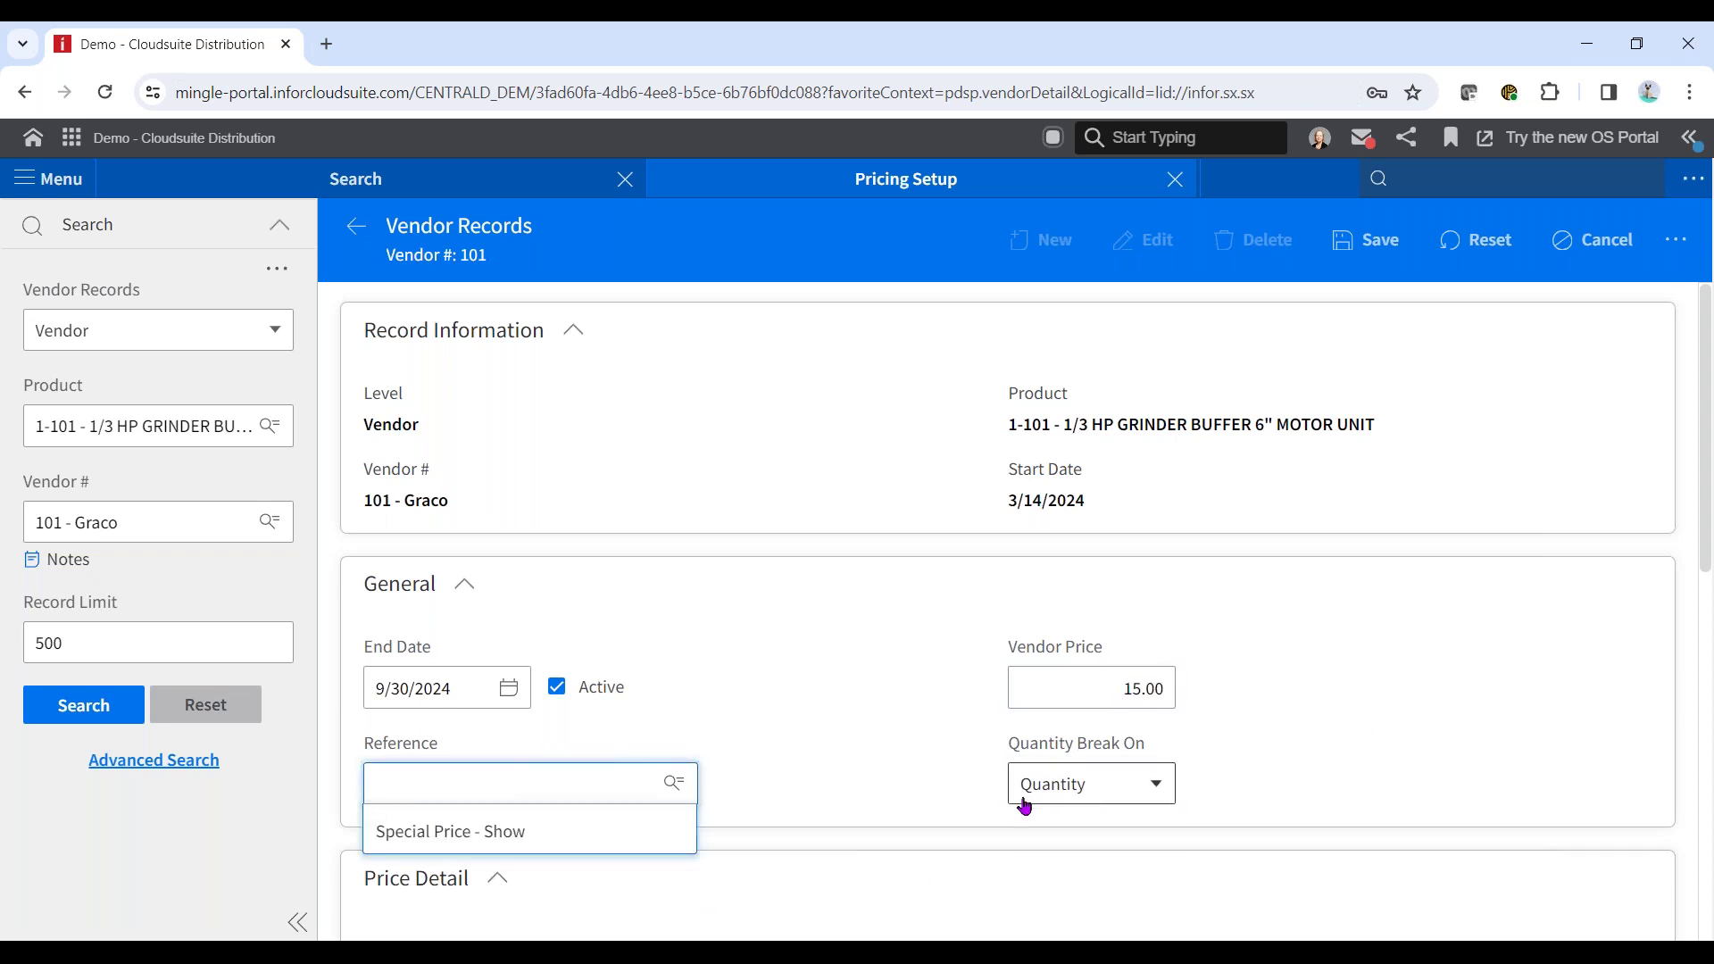
{"action": "scroll", "coordinate": [822, 725], "scroll_direction": "down", "scroll_amount": 3}
{"action": "scroll", "coordinate": [822, 732], "scroll_direction": "down", "scroll_amount": 3}
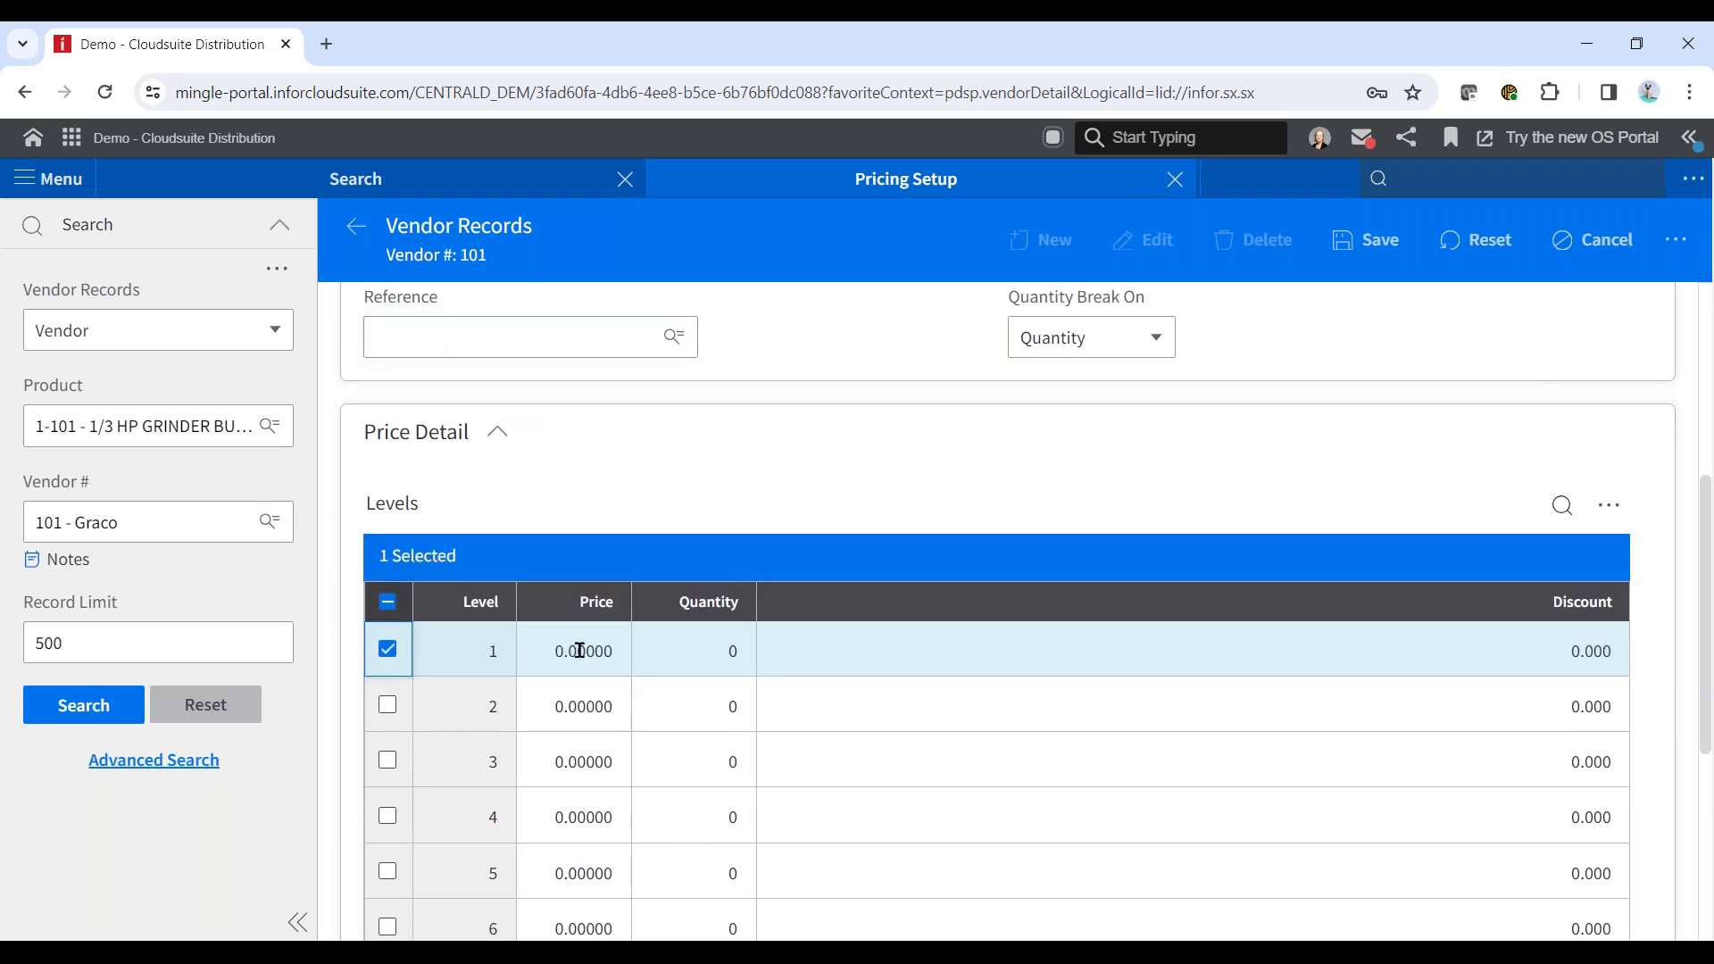
{"action": "left_click", "coordinate": [580, 651]}
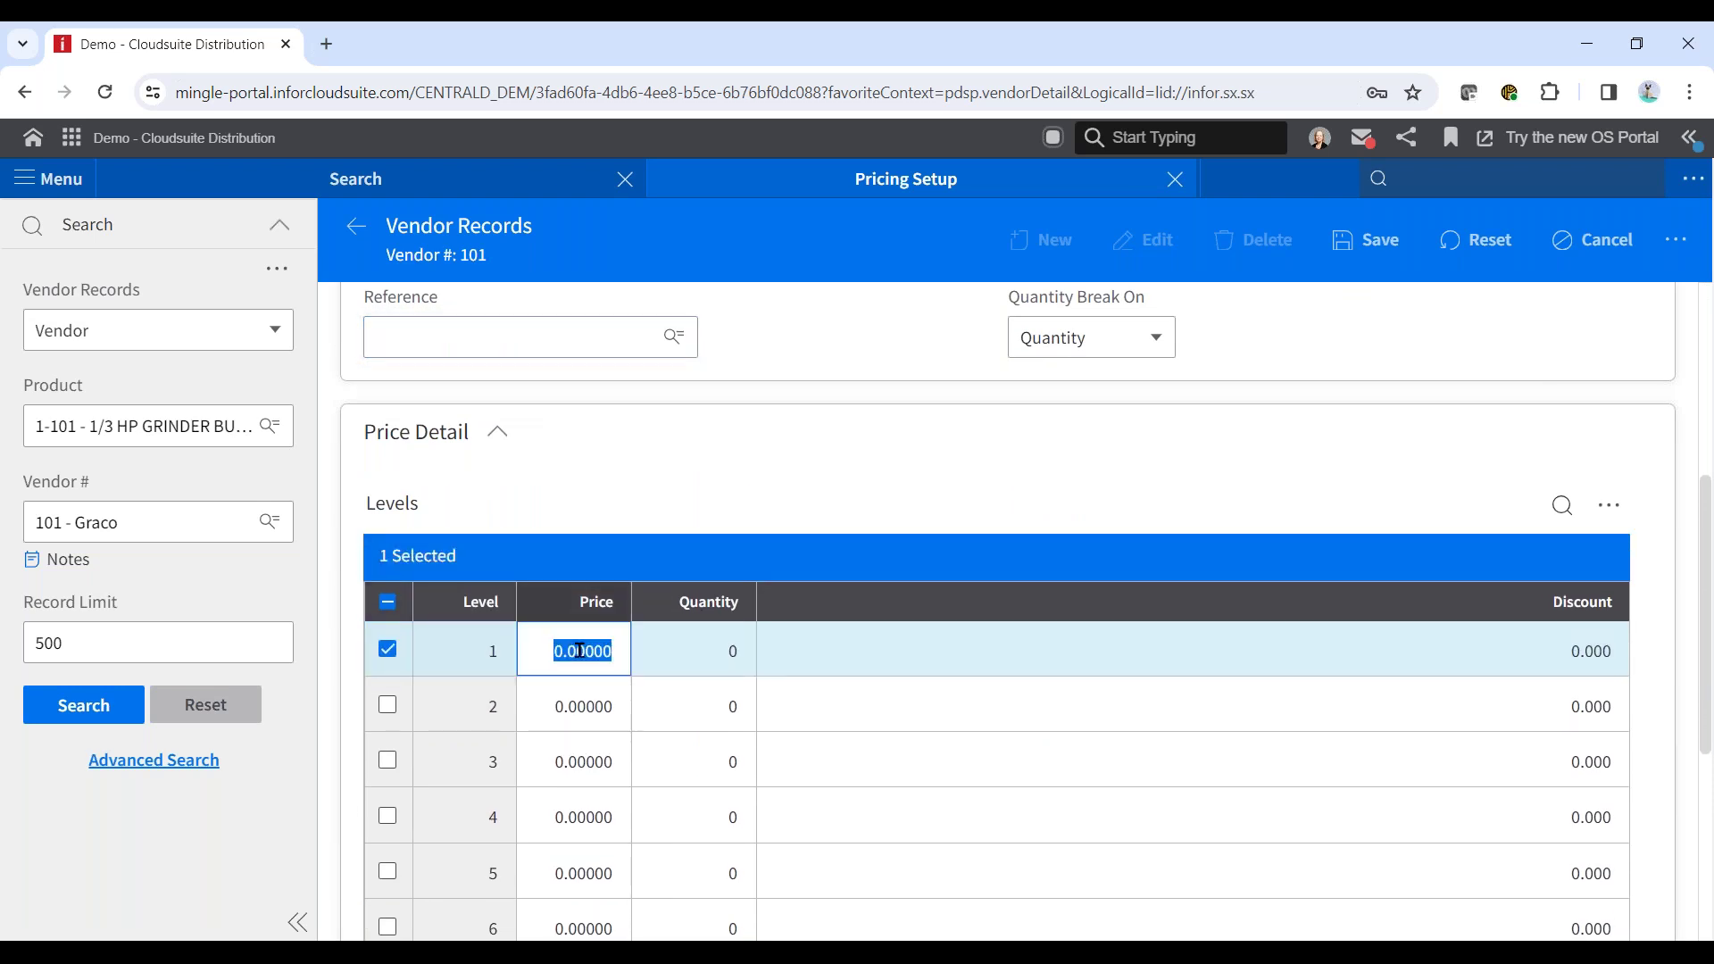
{"action": "left_click", "coordinate": [734, 650]}
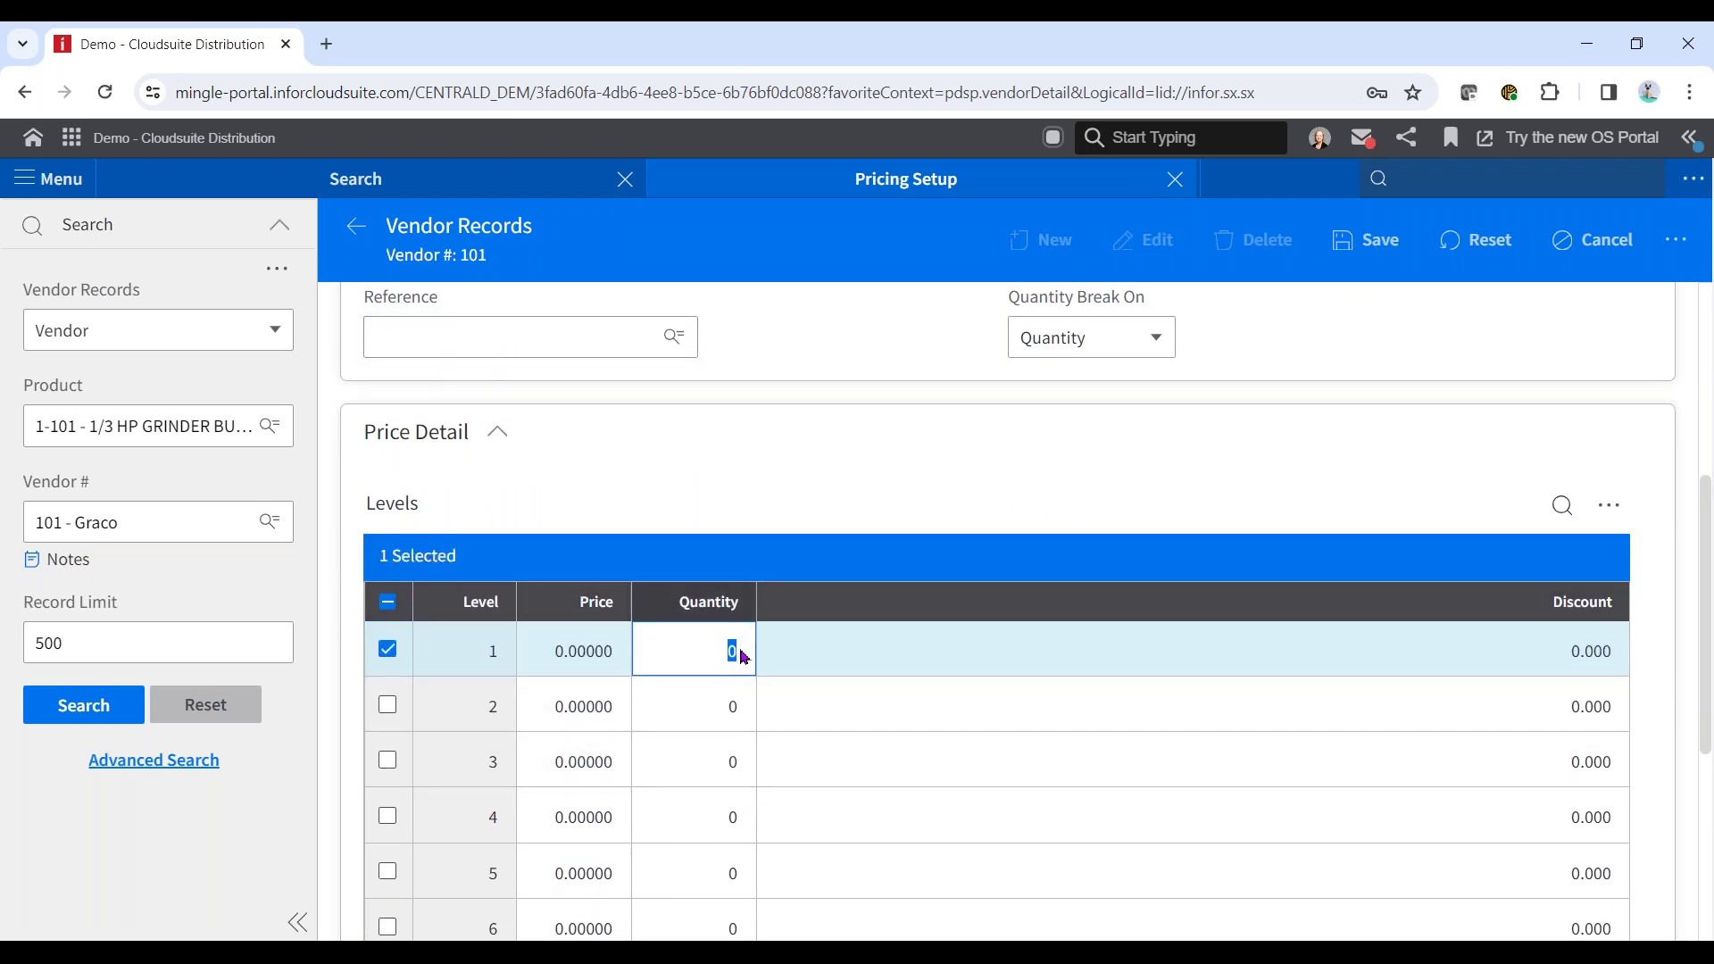
{"action": "left_click", "coordinate": [558, 644]}
{"action": "scroll", "coordinate": [1401, 457], "scroll_direction": "up", "scroll_amount": 3}
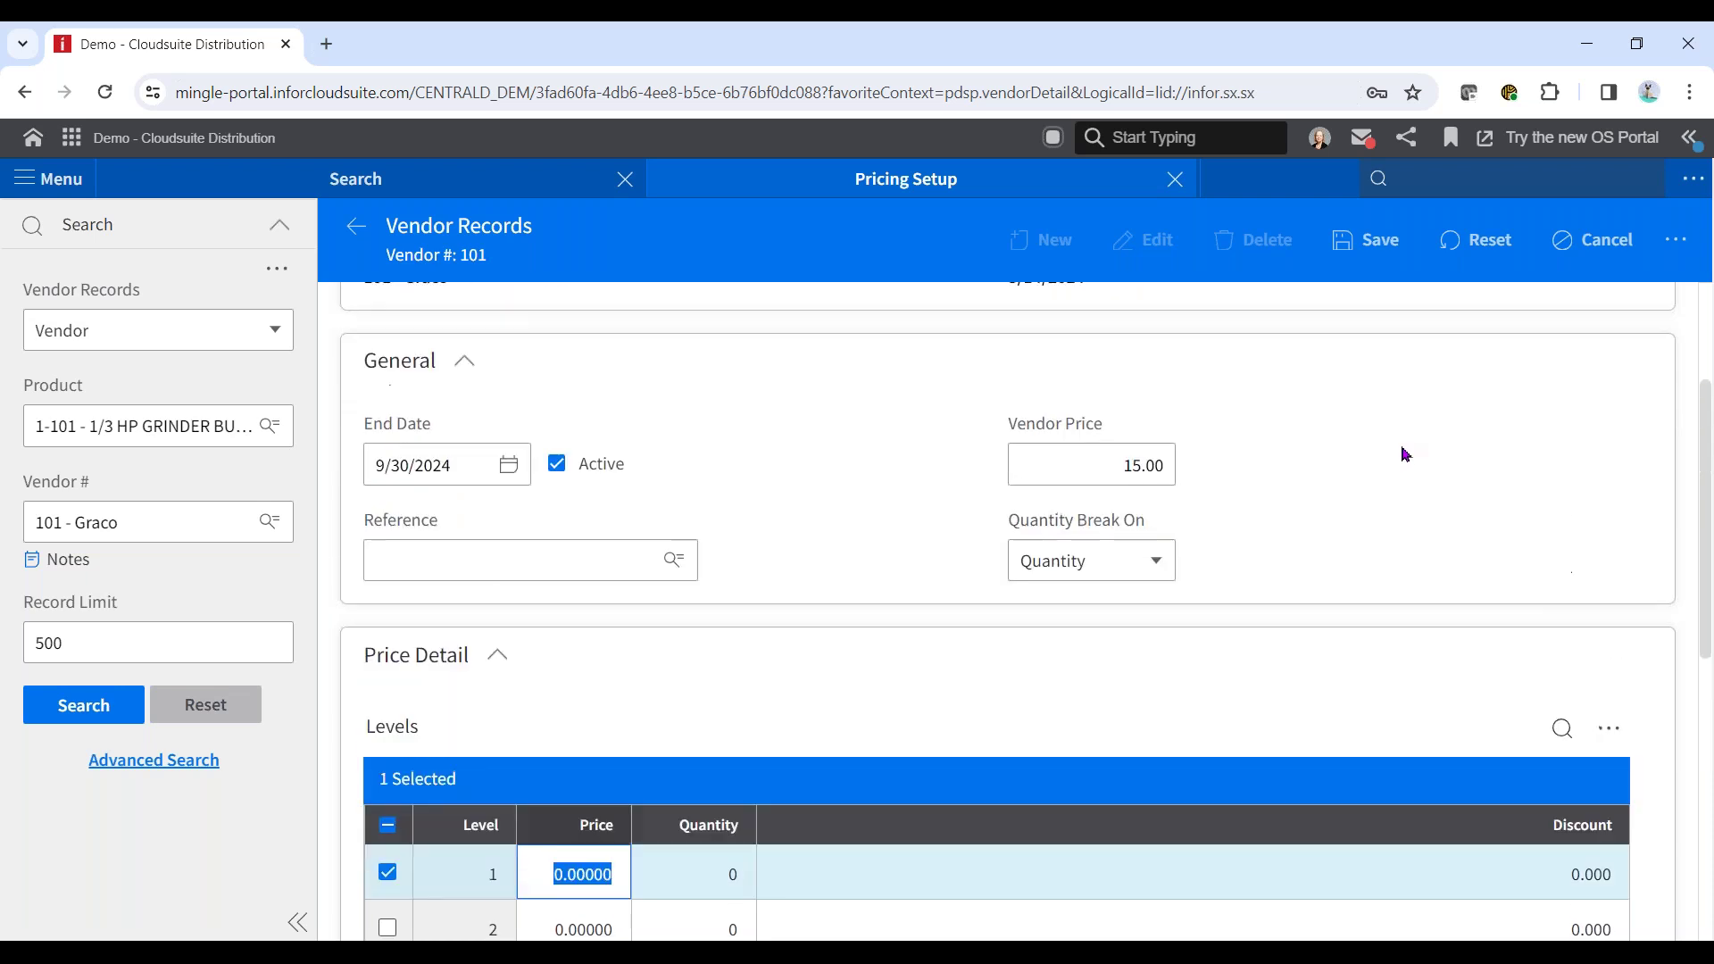
Set the level 1 price to 12.5 with a quantity break of 10 in the vendor pricing record's price detail.
{"action": "scroll", "coordinate": [1406, 455], "scroll_direction": "down", "scroll_amount": 3}
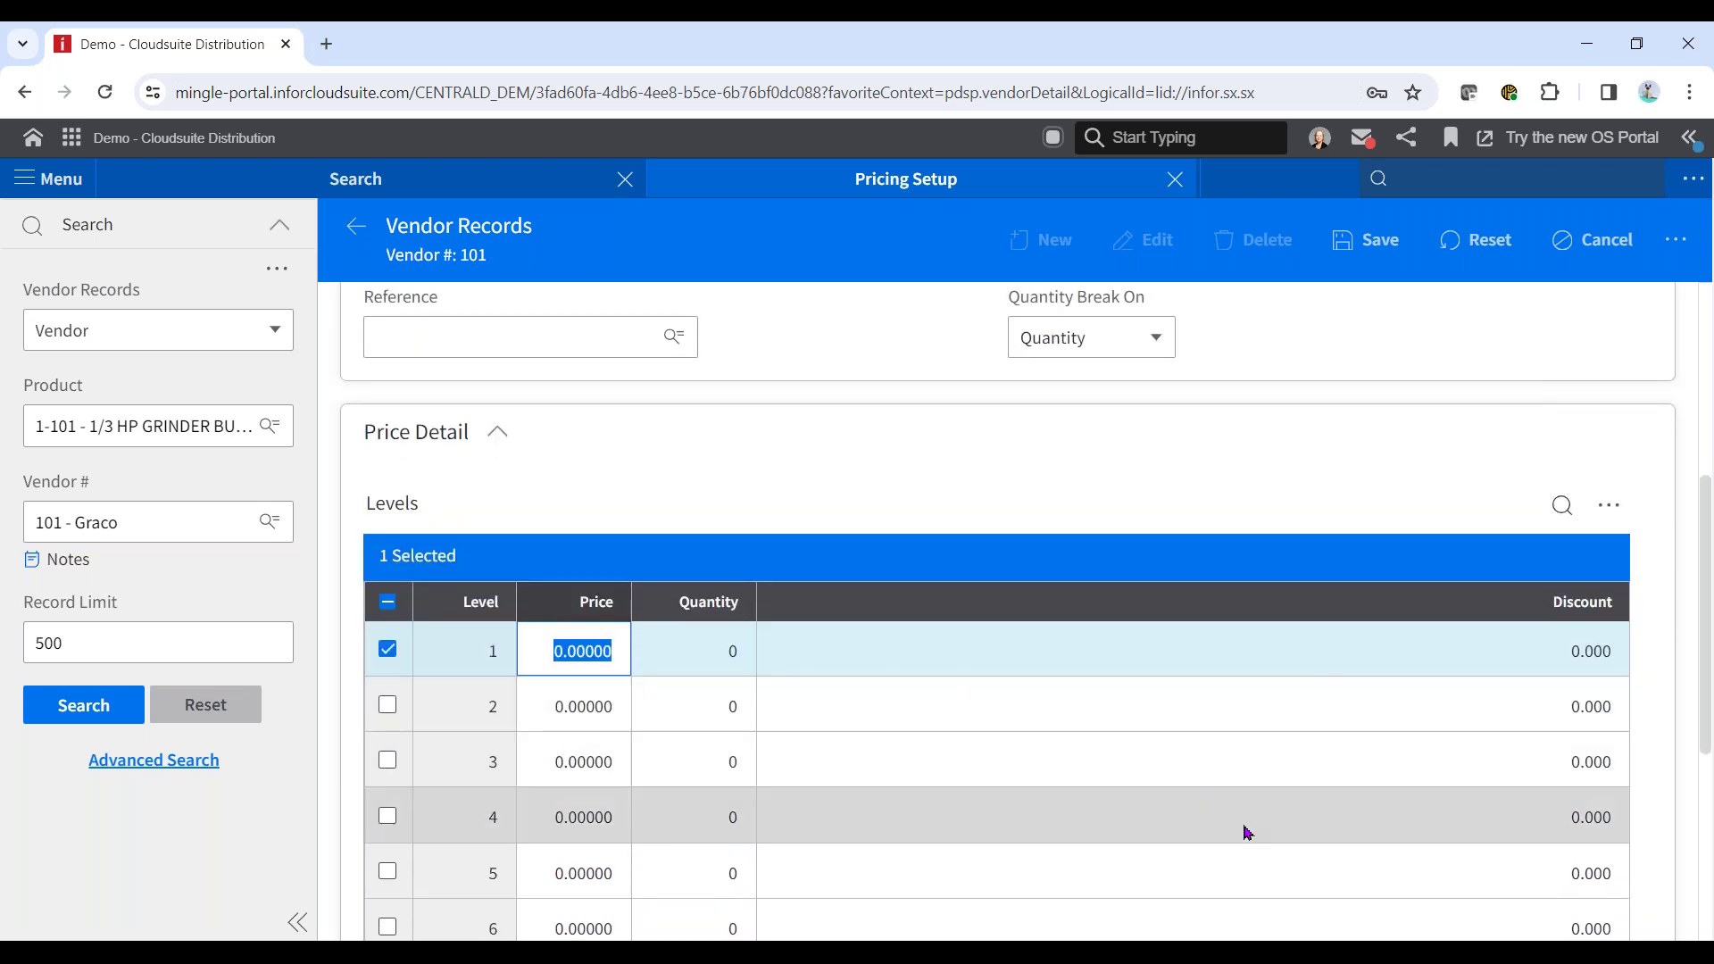
{"action": "type", "text": "12.5"}
{"action": "key", "text": "Tab"}
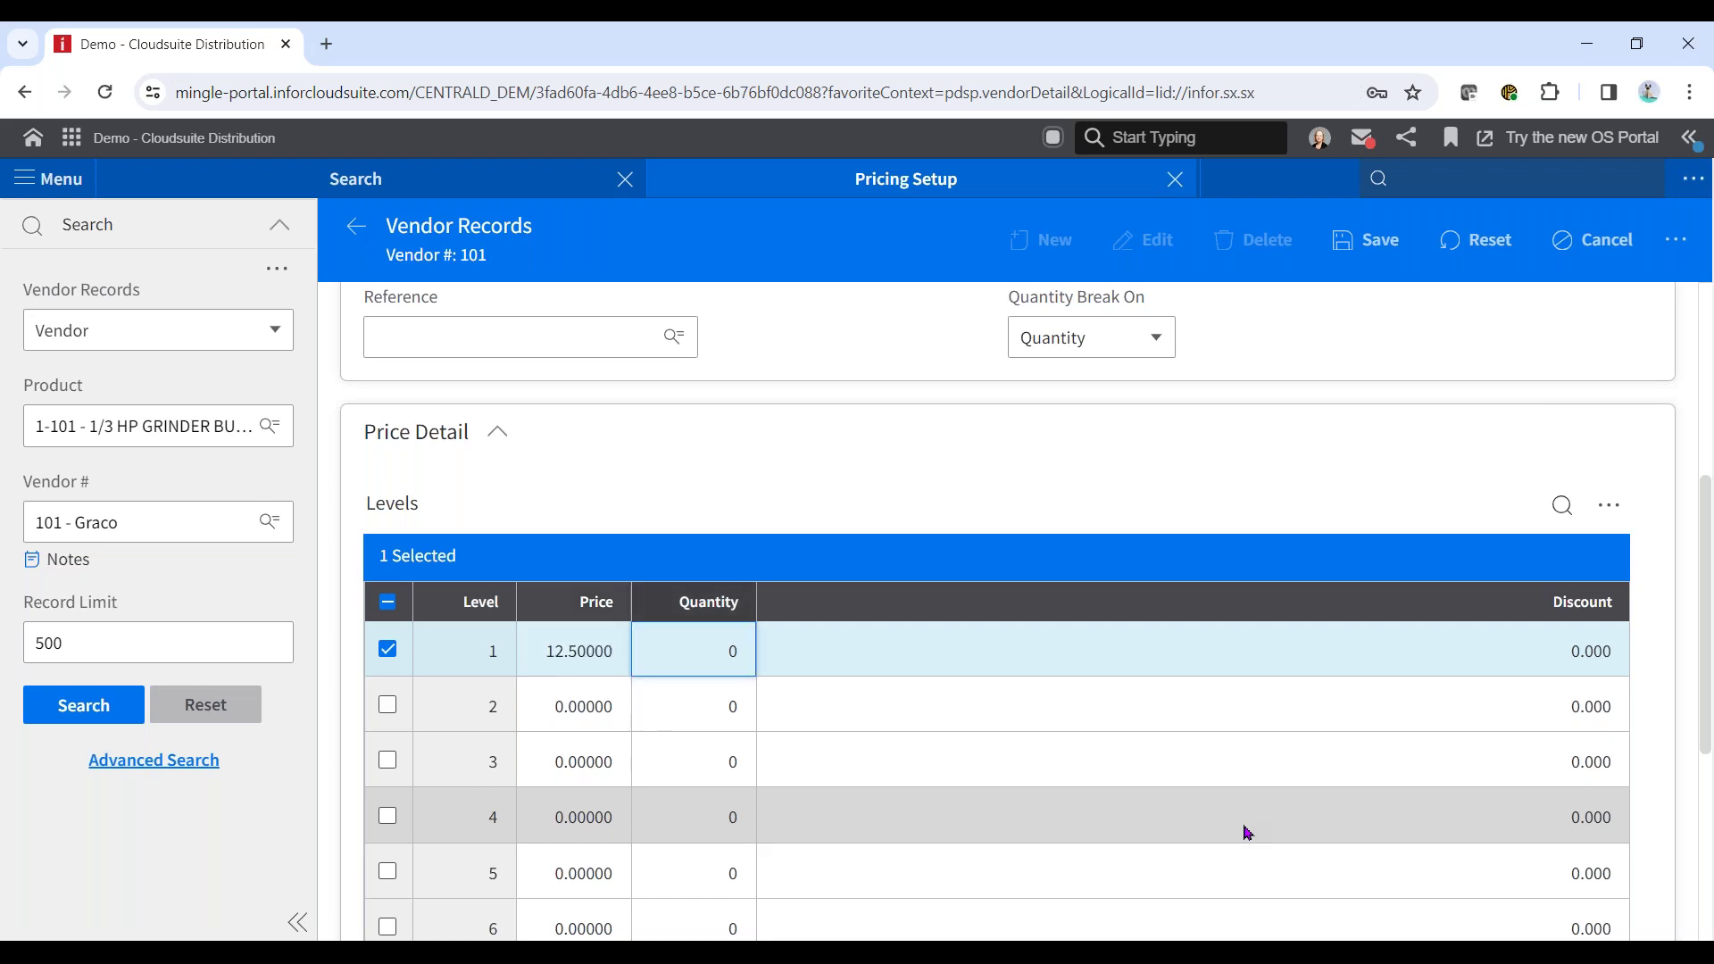
{"action": "type", "text": "10"}
{"action": "key", "text": "Return"}
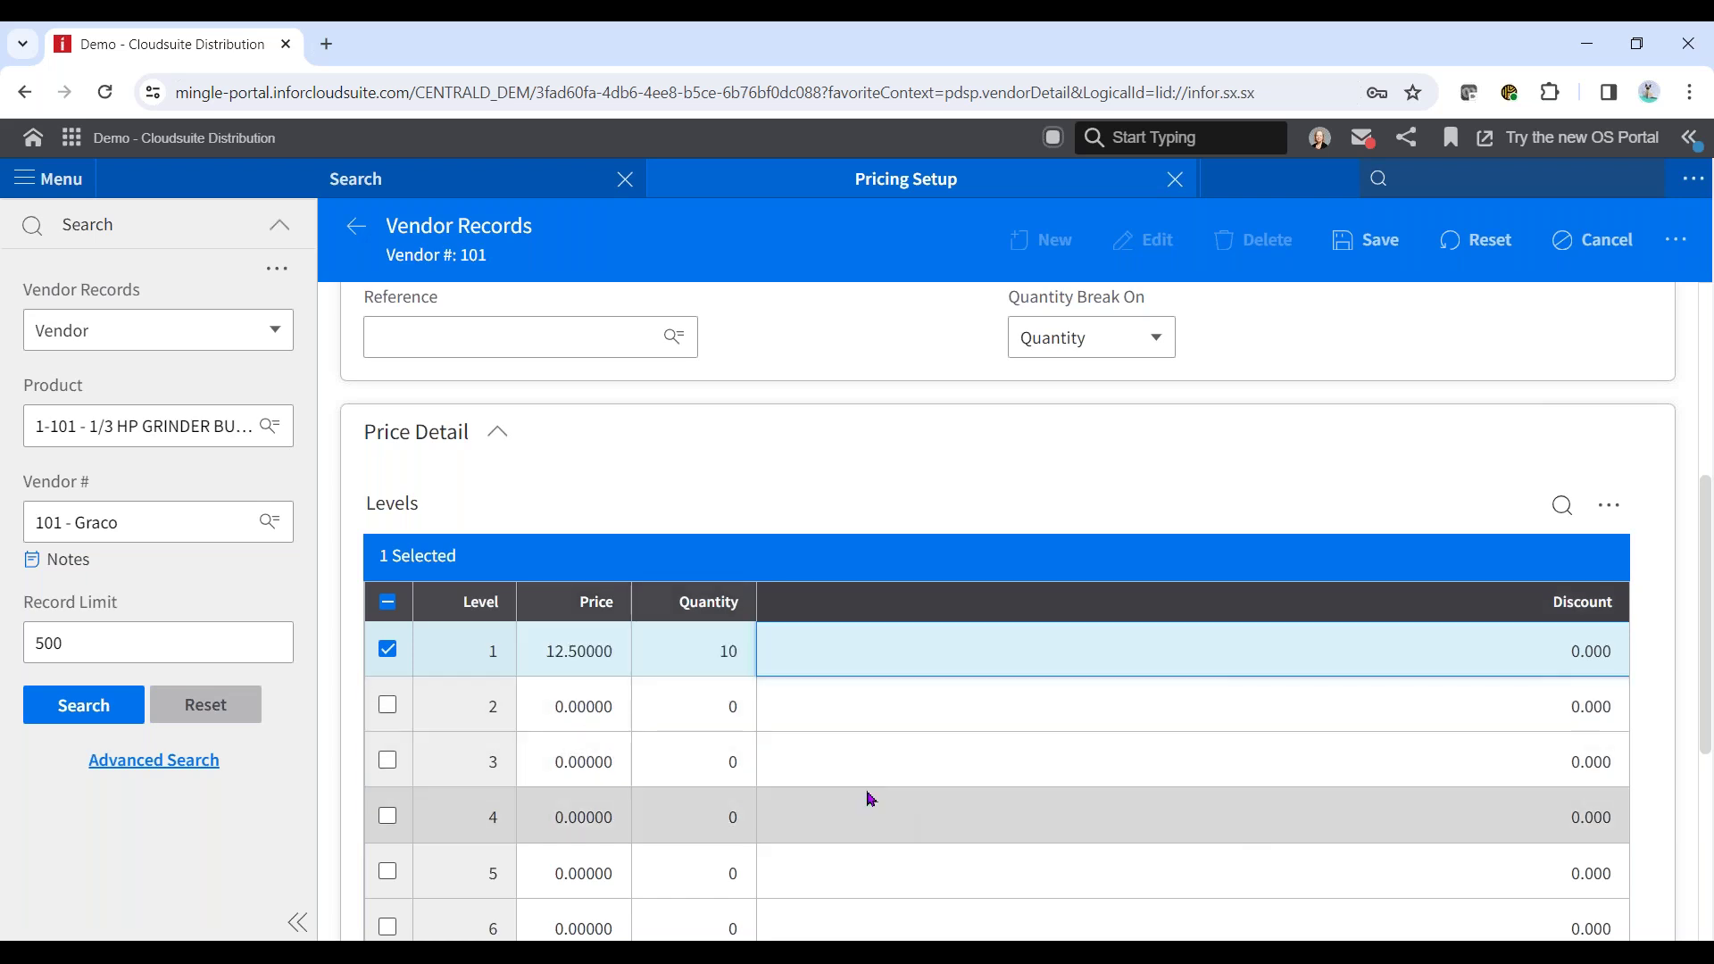
Select the level 2 row and examine the level 1 discount field in the price levels table.
{"action": "left_click", "coordinate": [384, 710]}
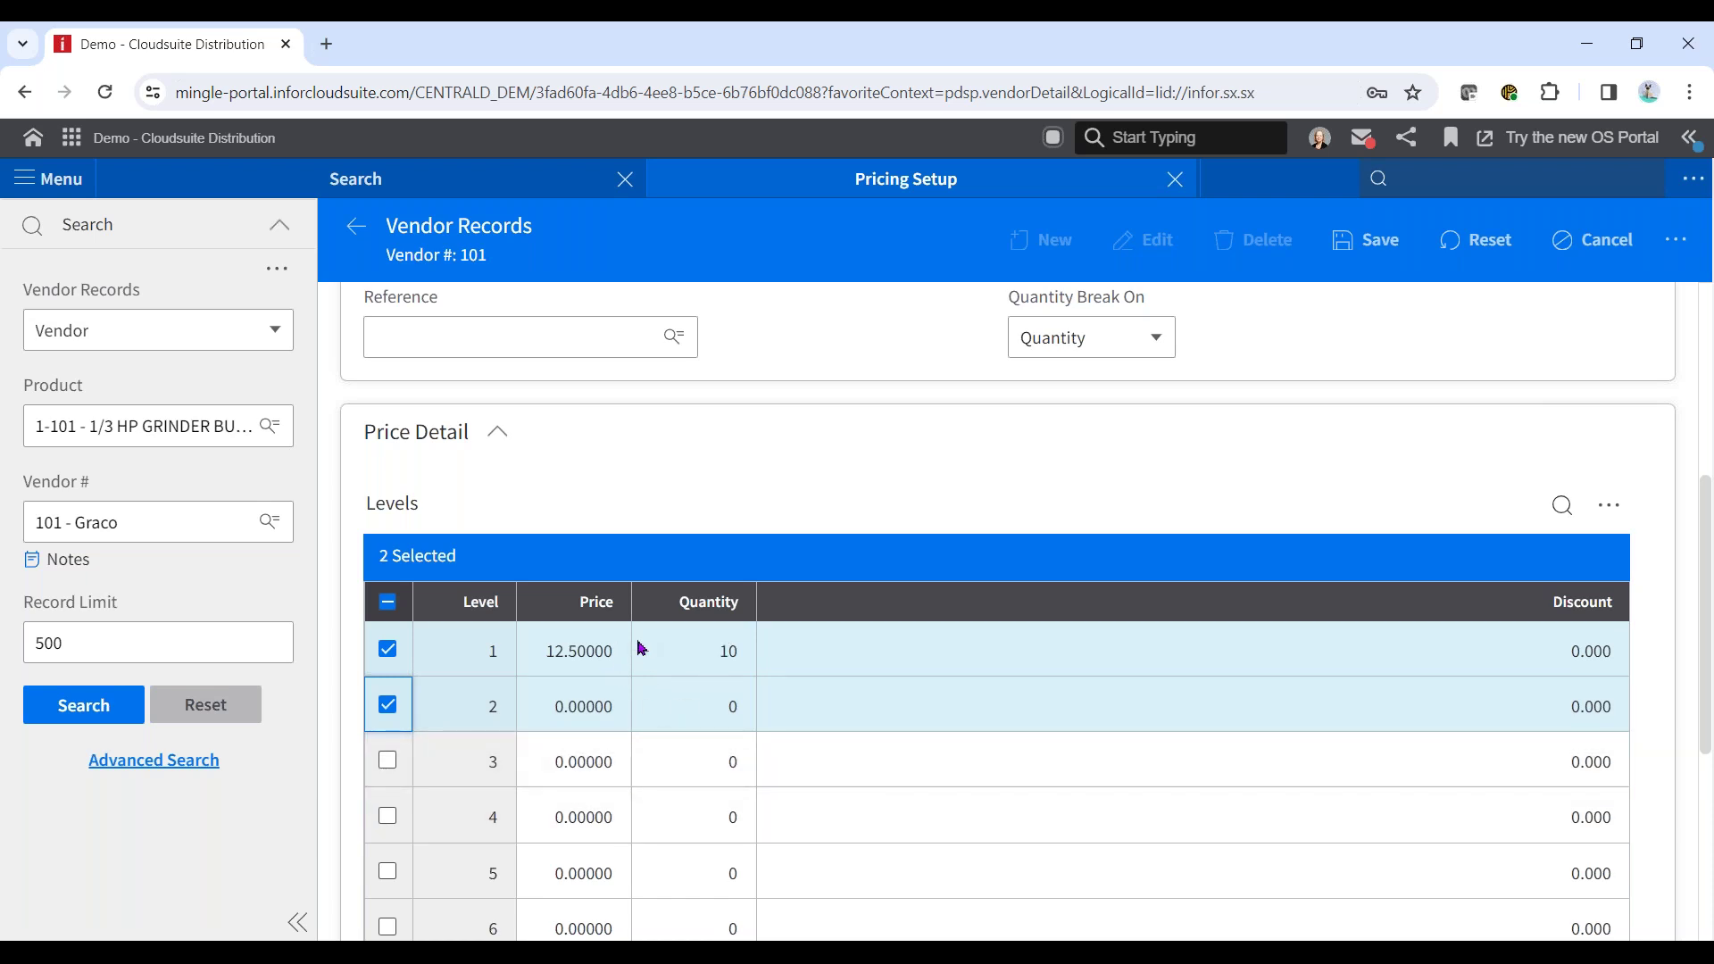
{"action": "left_click", "coordinate": [1589, 645]}
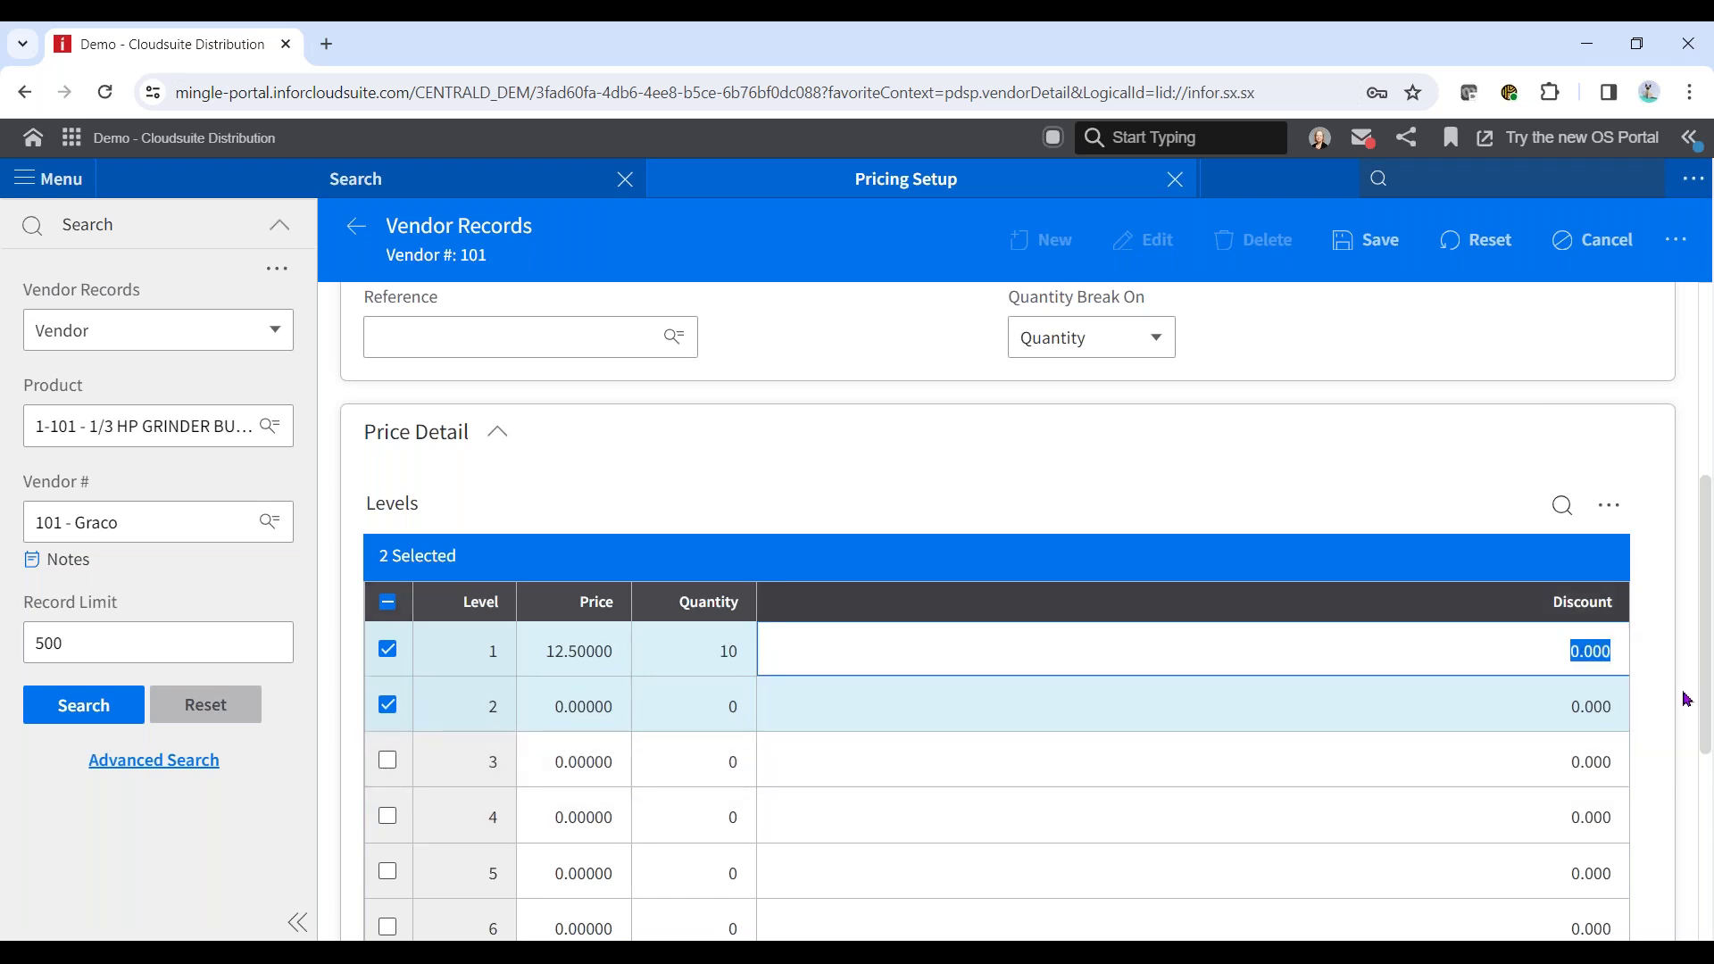
{"action": "left_click", "coordinate": [779, 435]}
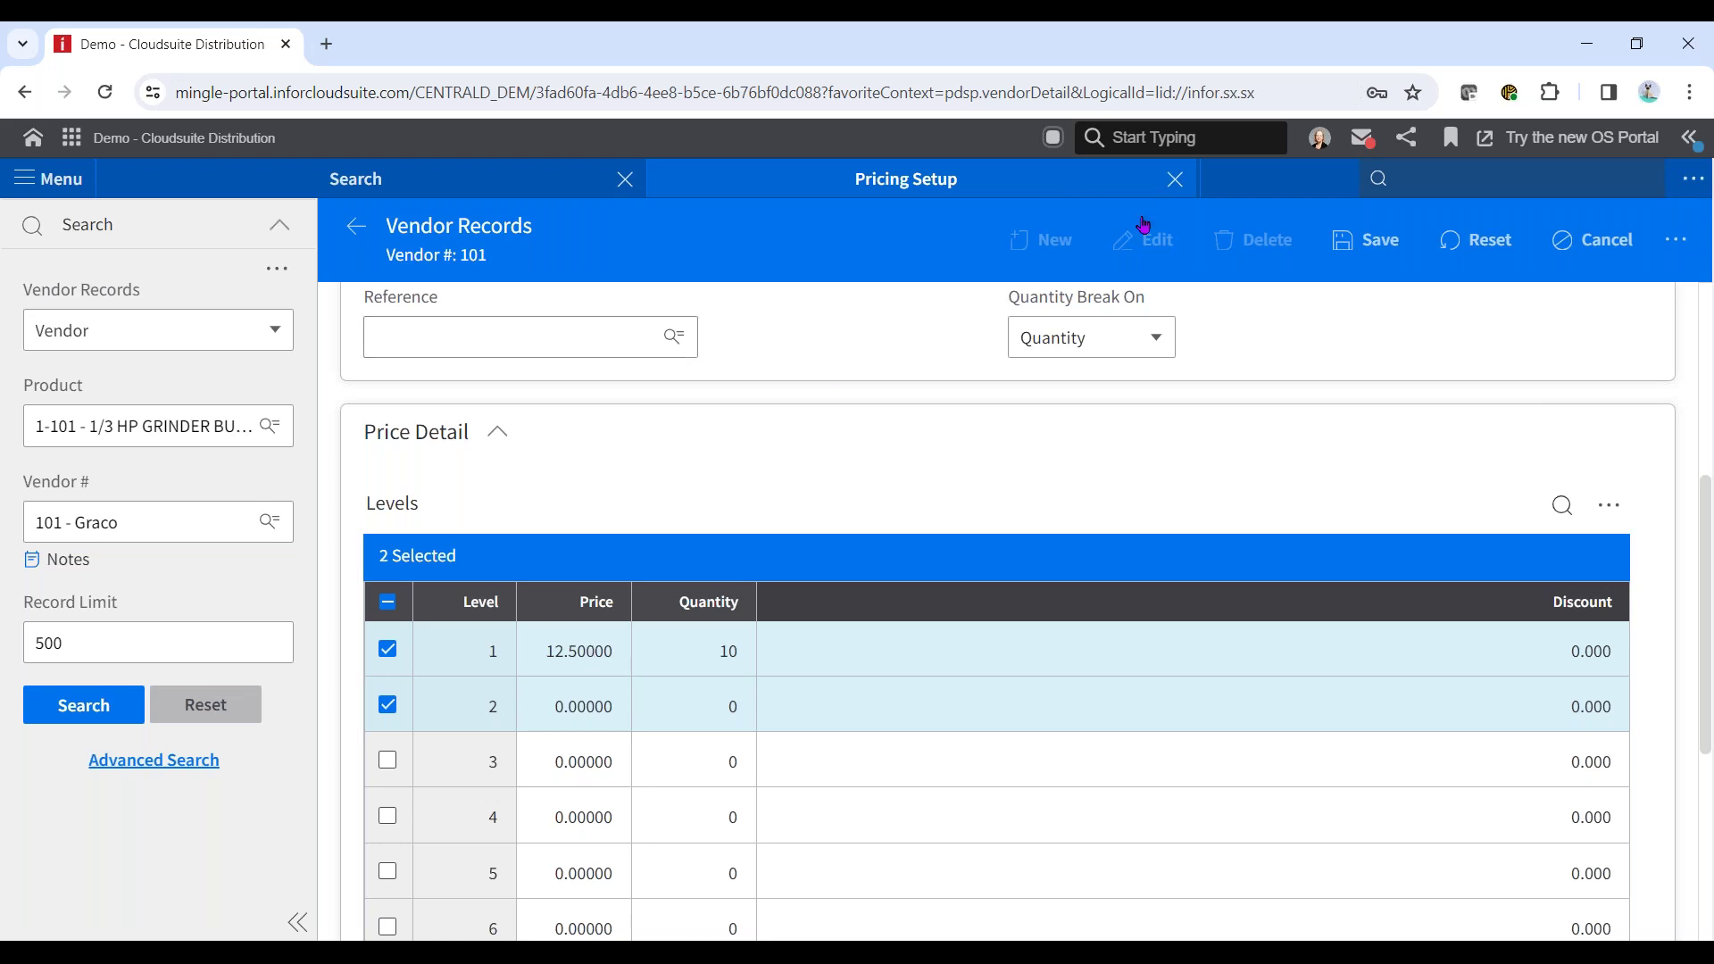
Close the Pricing Setup page and switch to the presentation slides.
{"action": "left_click", "coordinate": [1176, 180]}
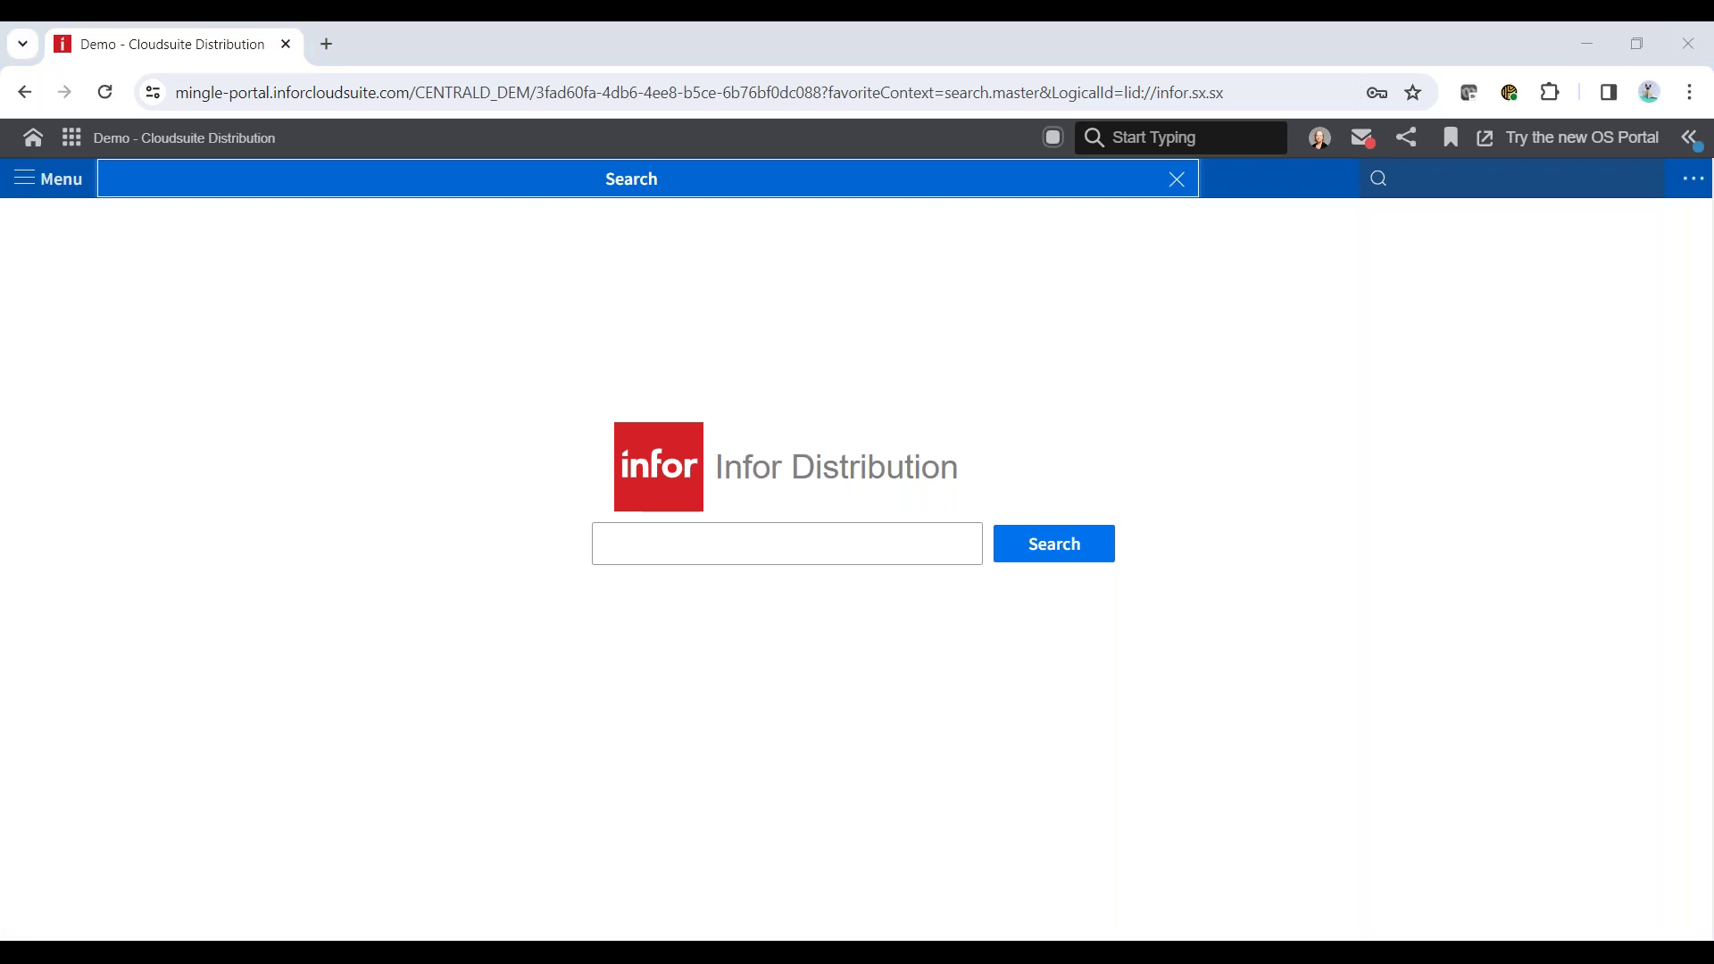
{"action": "key", "text": "alt+Tab"}
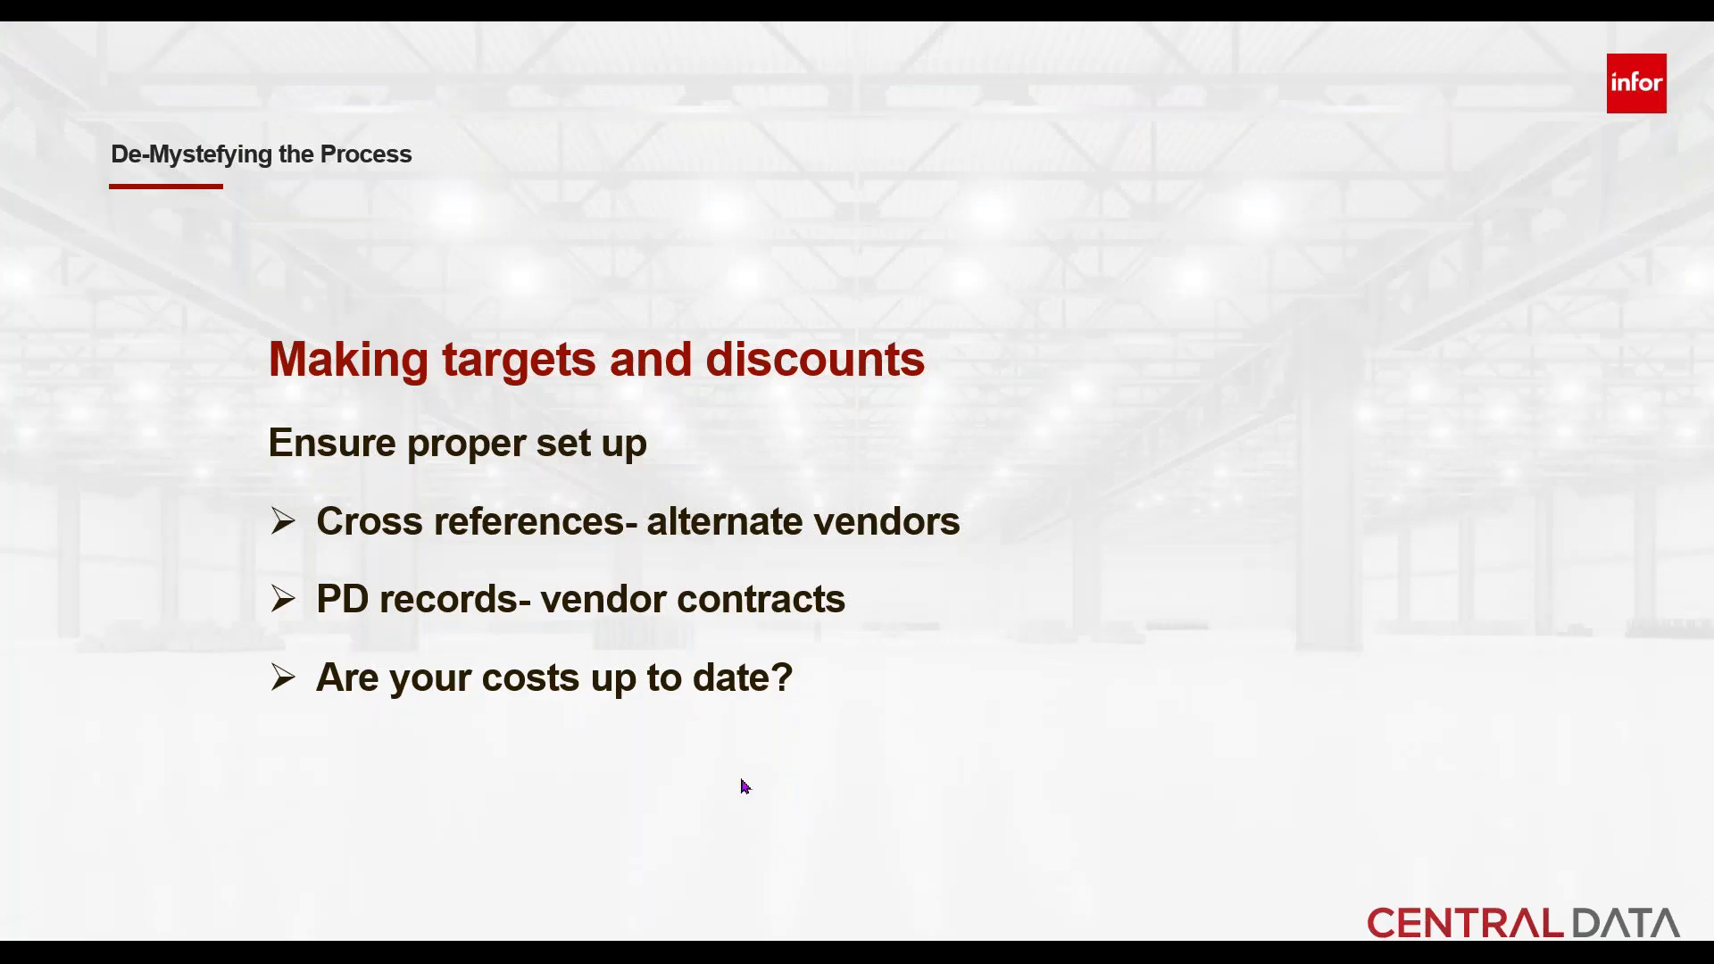
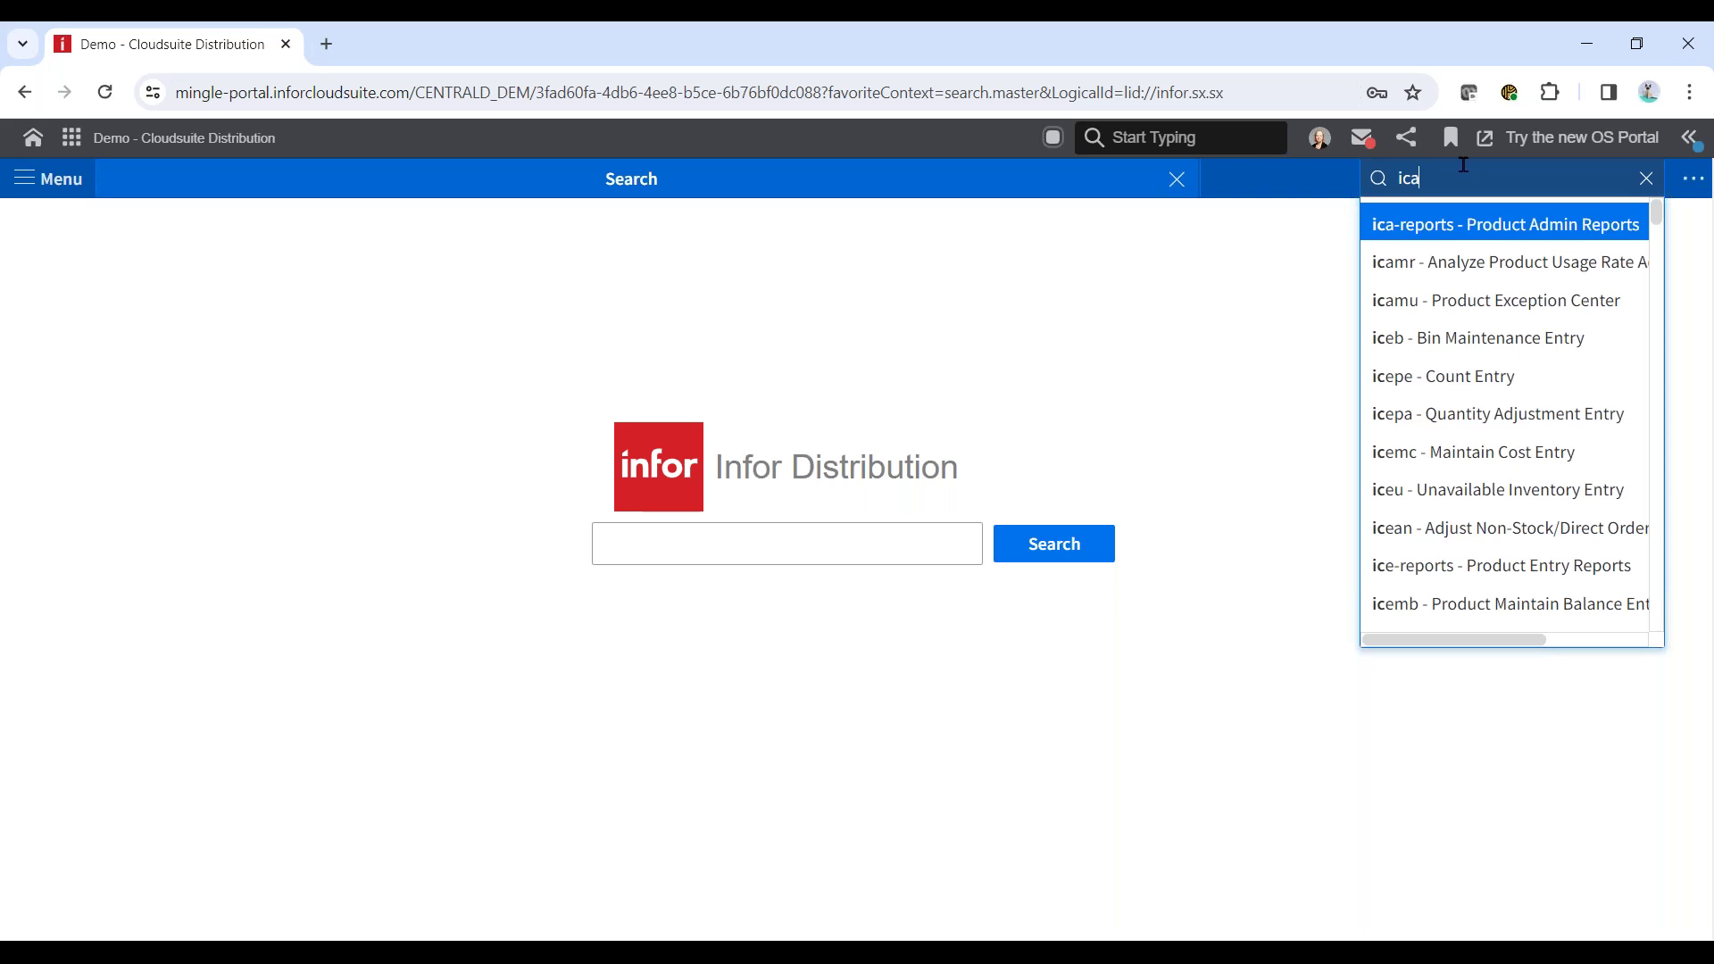
Find the icamu function and open the Product Exception Center.
{"action": "type", "text": "my"}
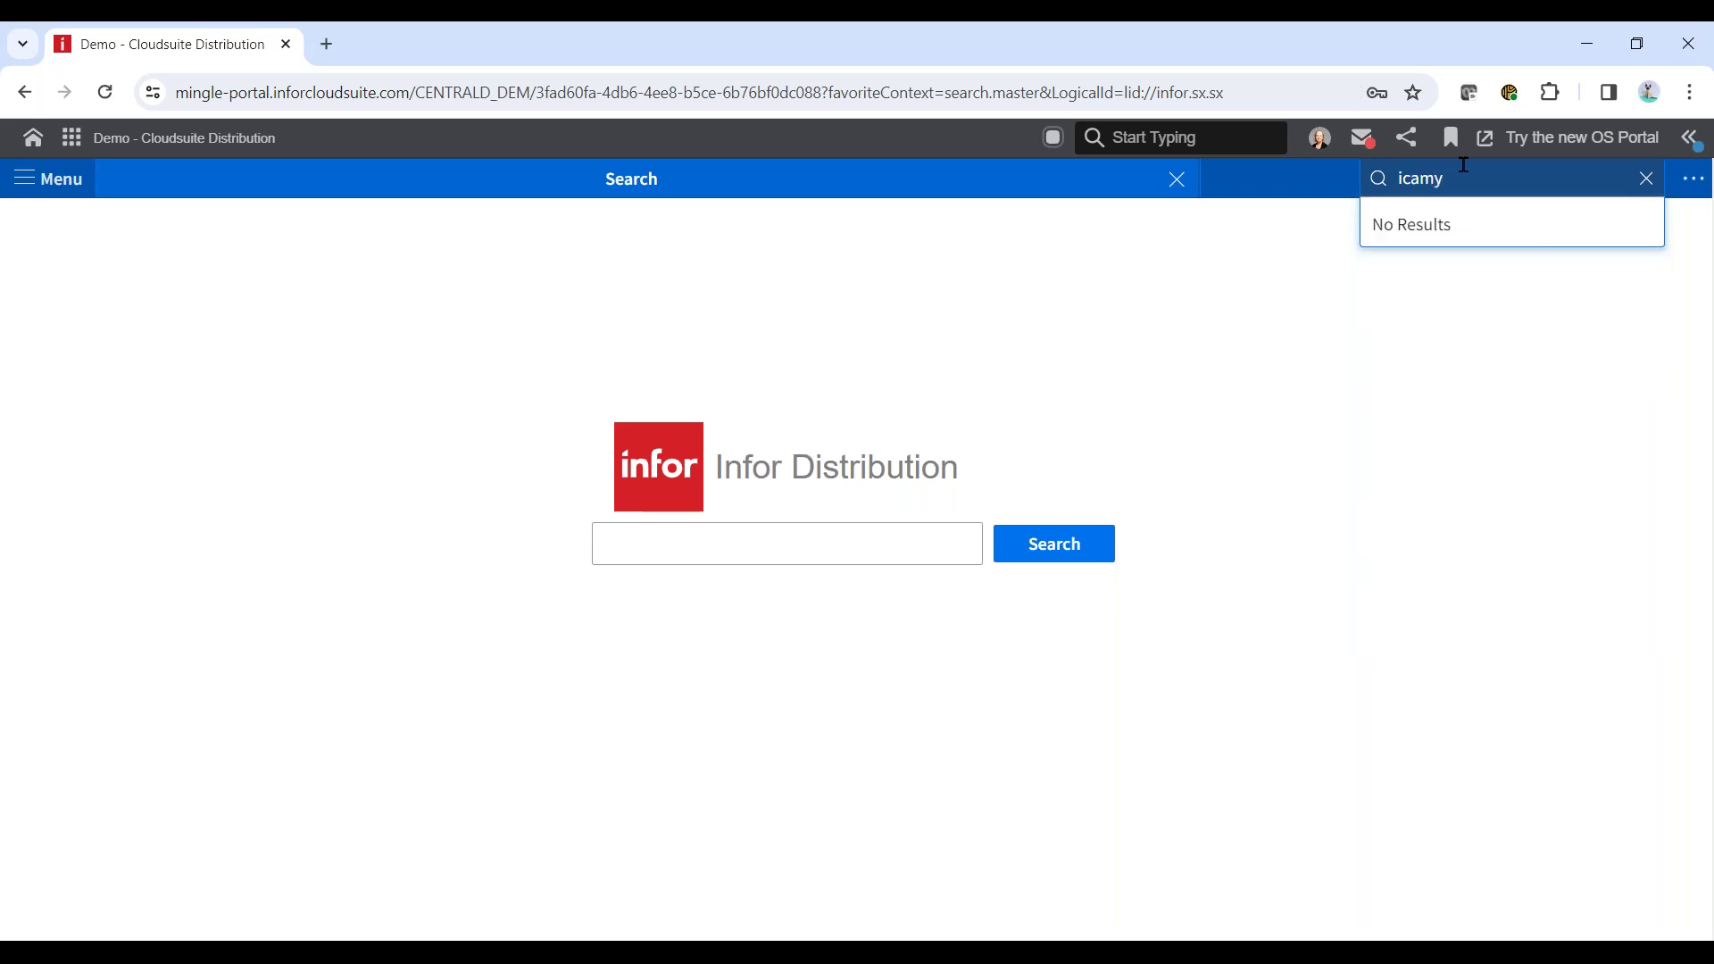
{"action": "key", "text": "BackSpace"}
{"action": "type", "text": "u"}
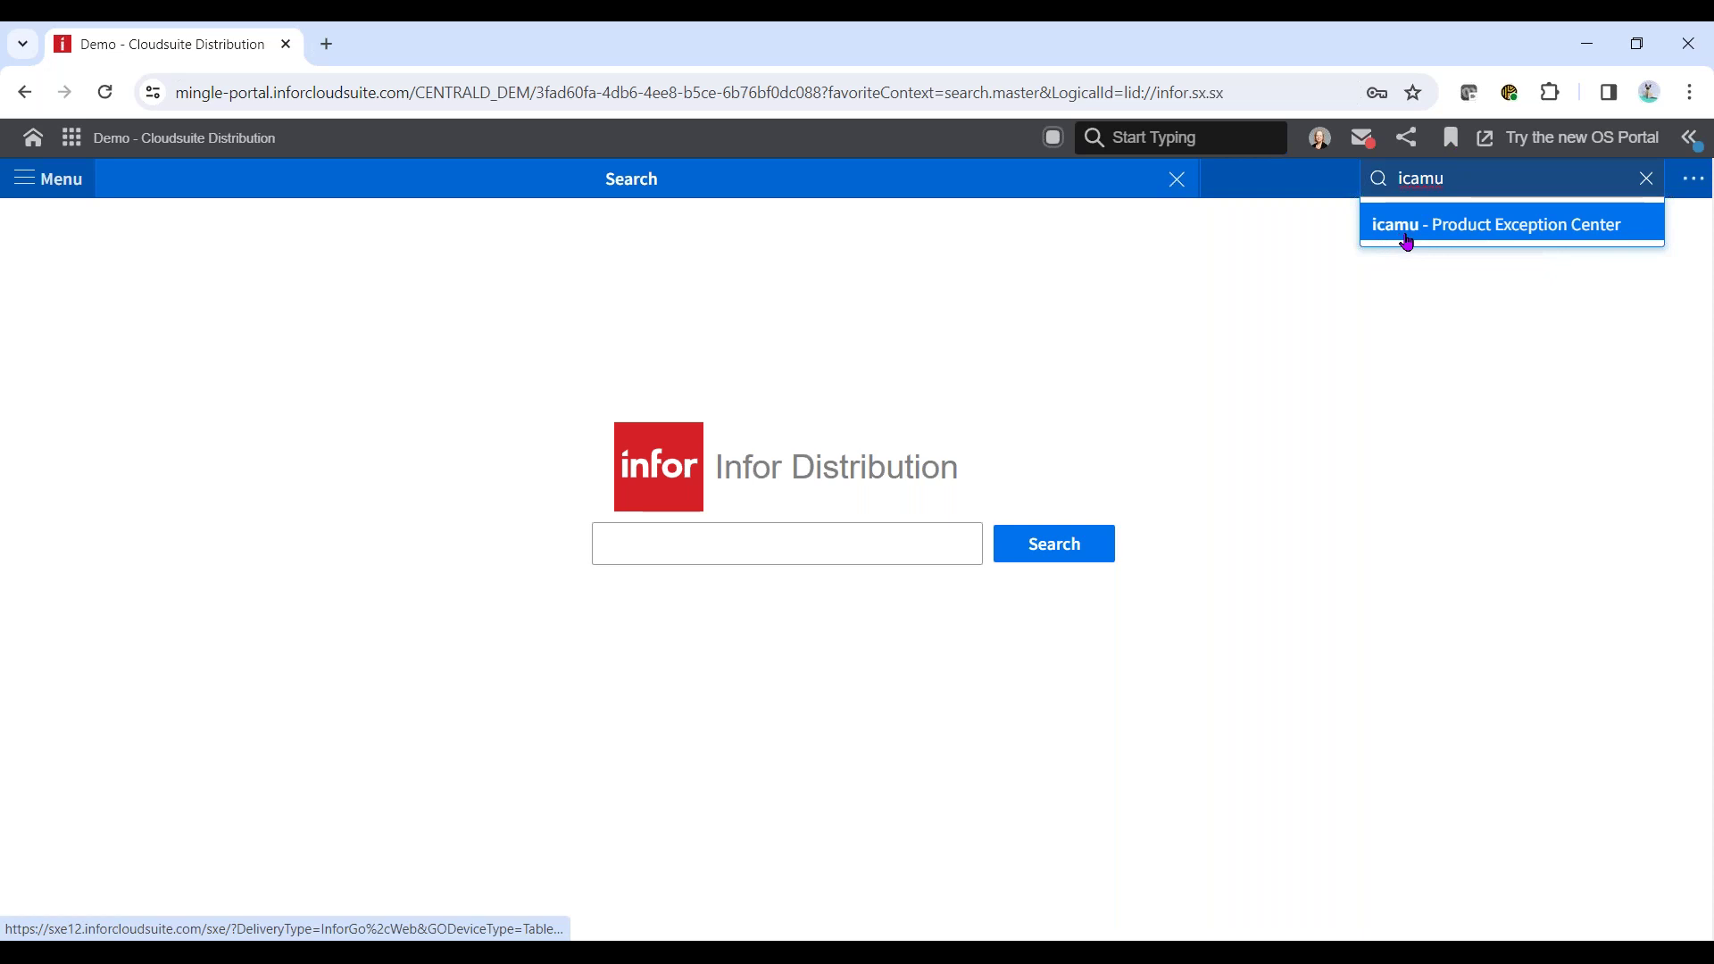
{"action": "left_click", "coordinate": [1571, 230]}
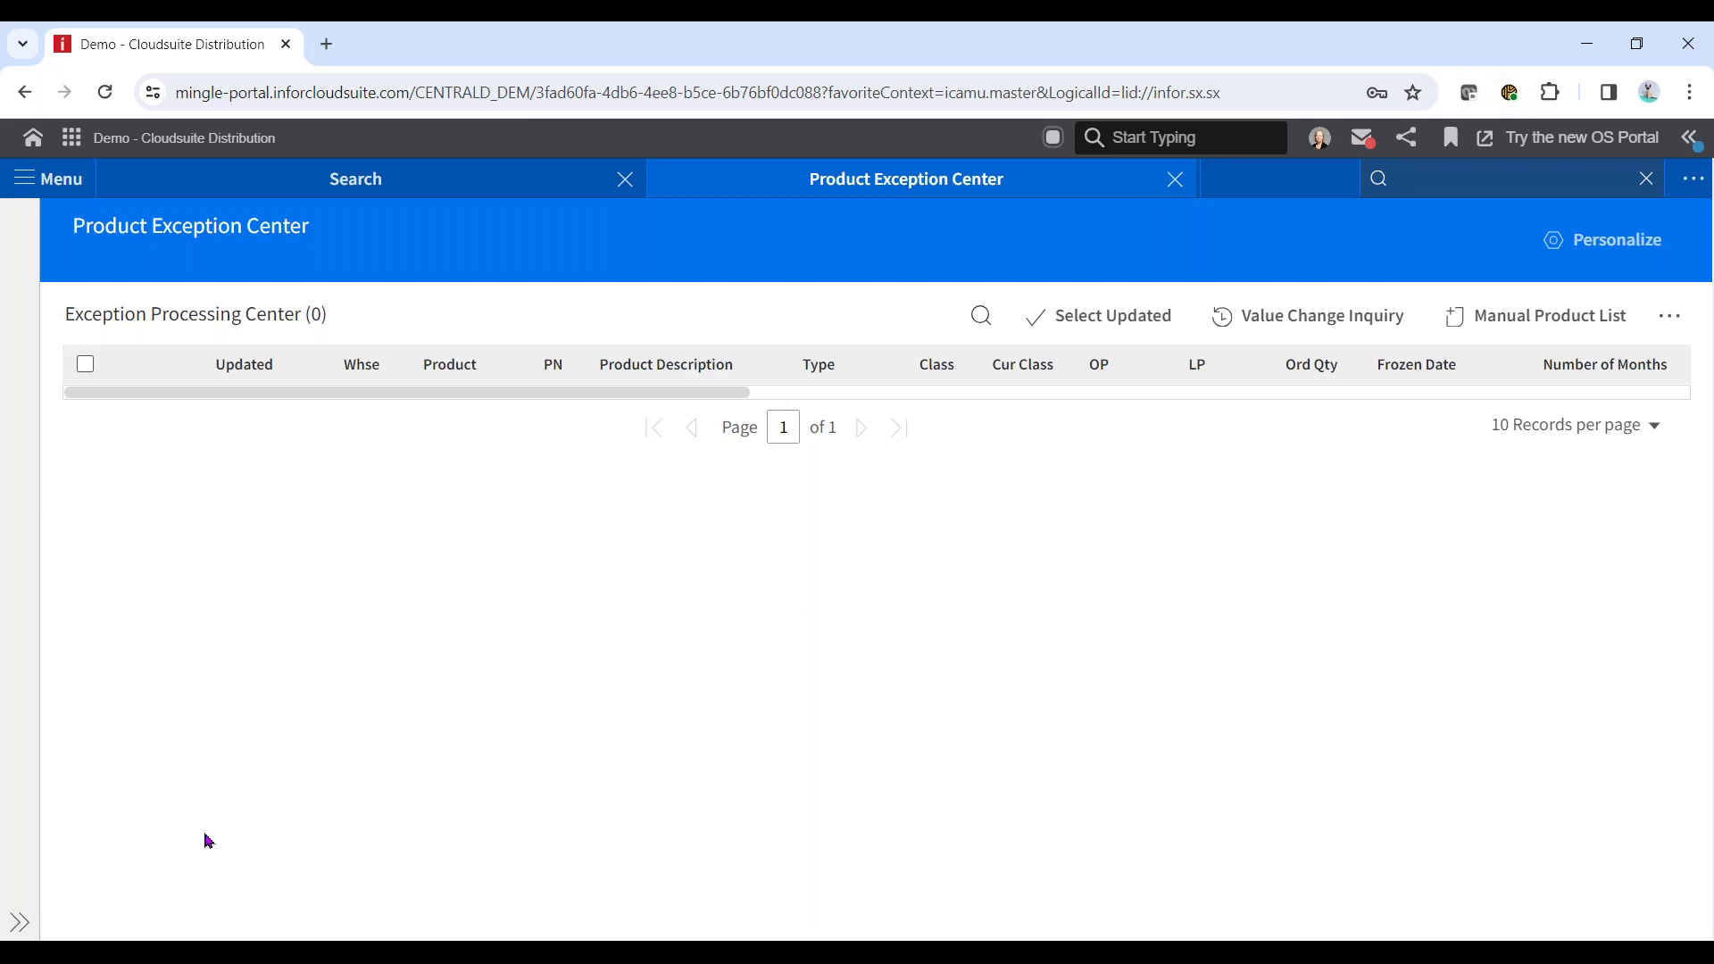
Search for automated product exceptions in warehouse 01 - H&P Technologies.
{"action": "left_click", "coordinate": [18, 922]}
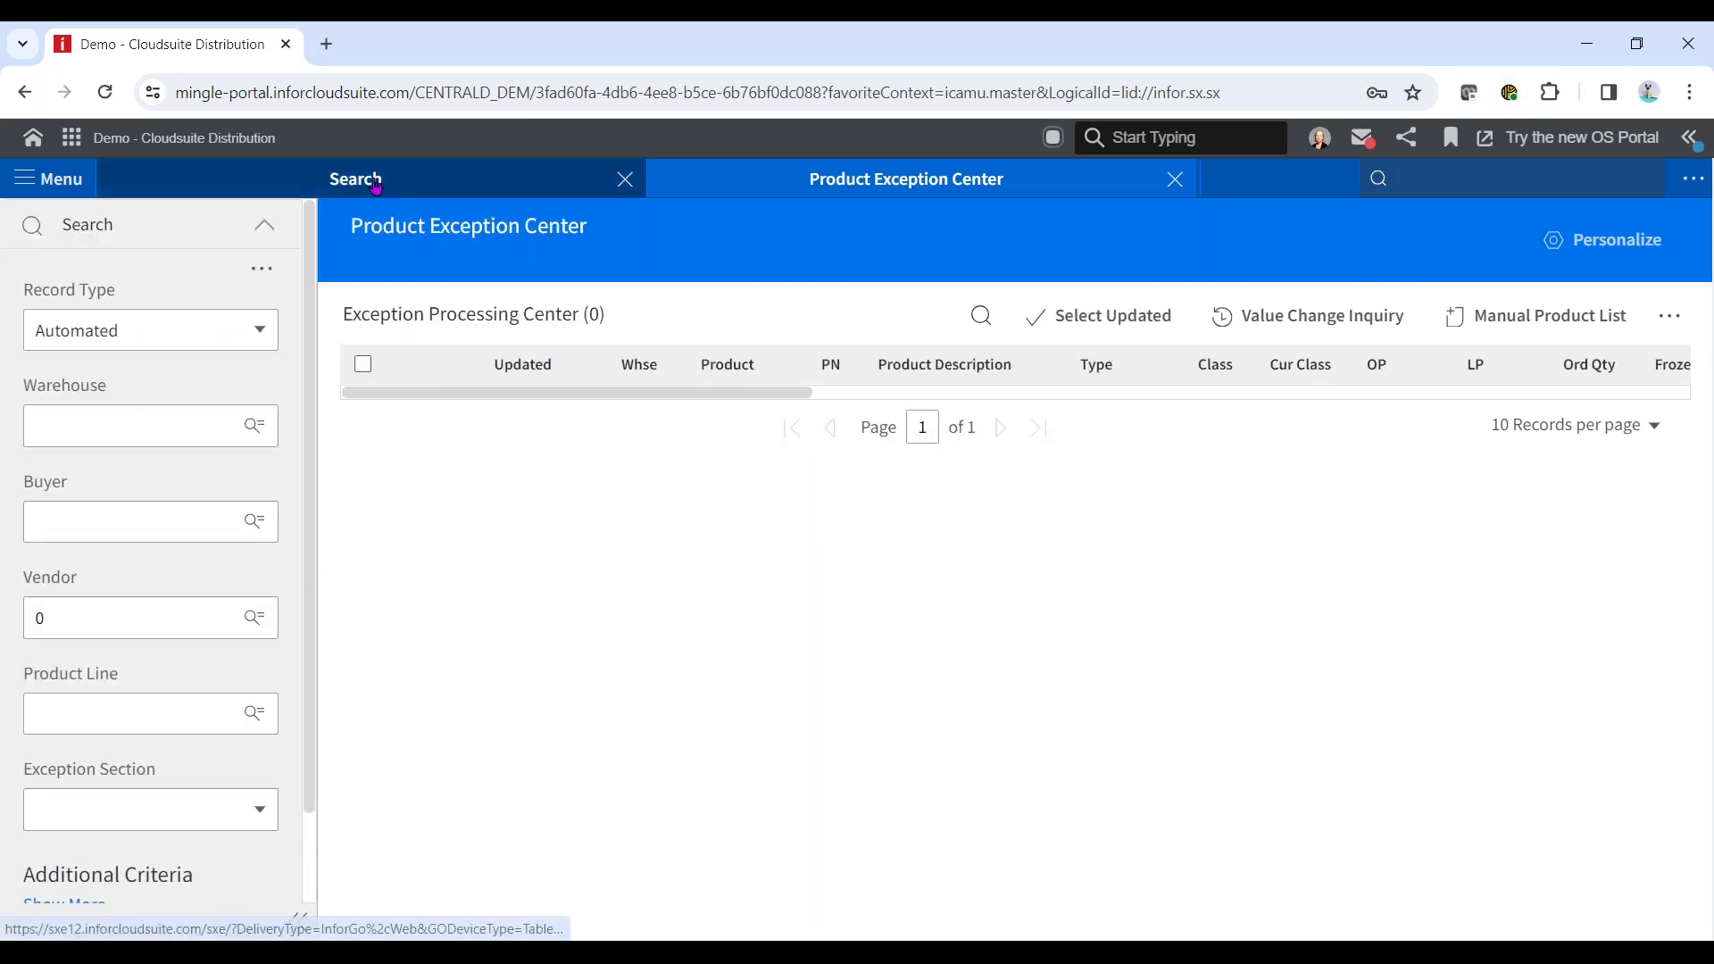
{"action": "left_click", "coordinate": [57, 414]}
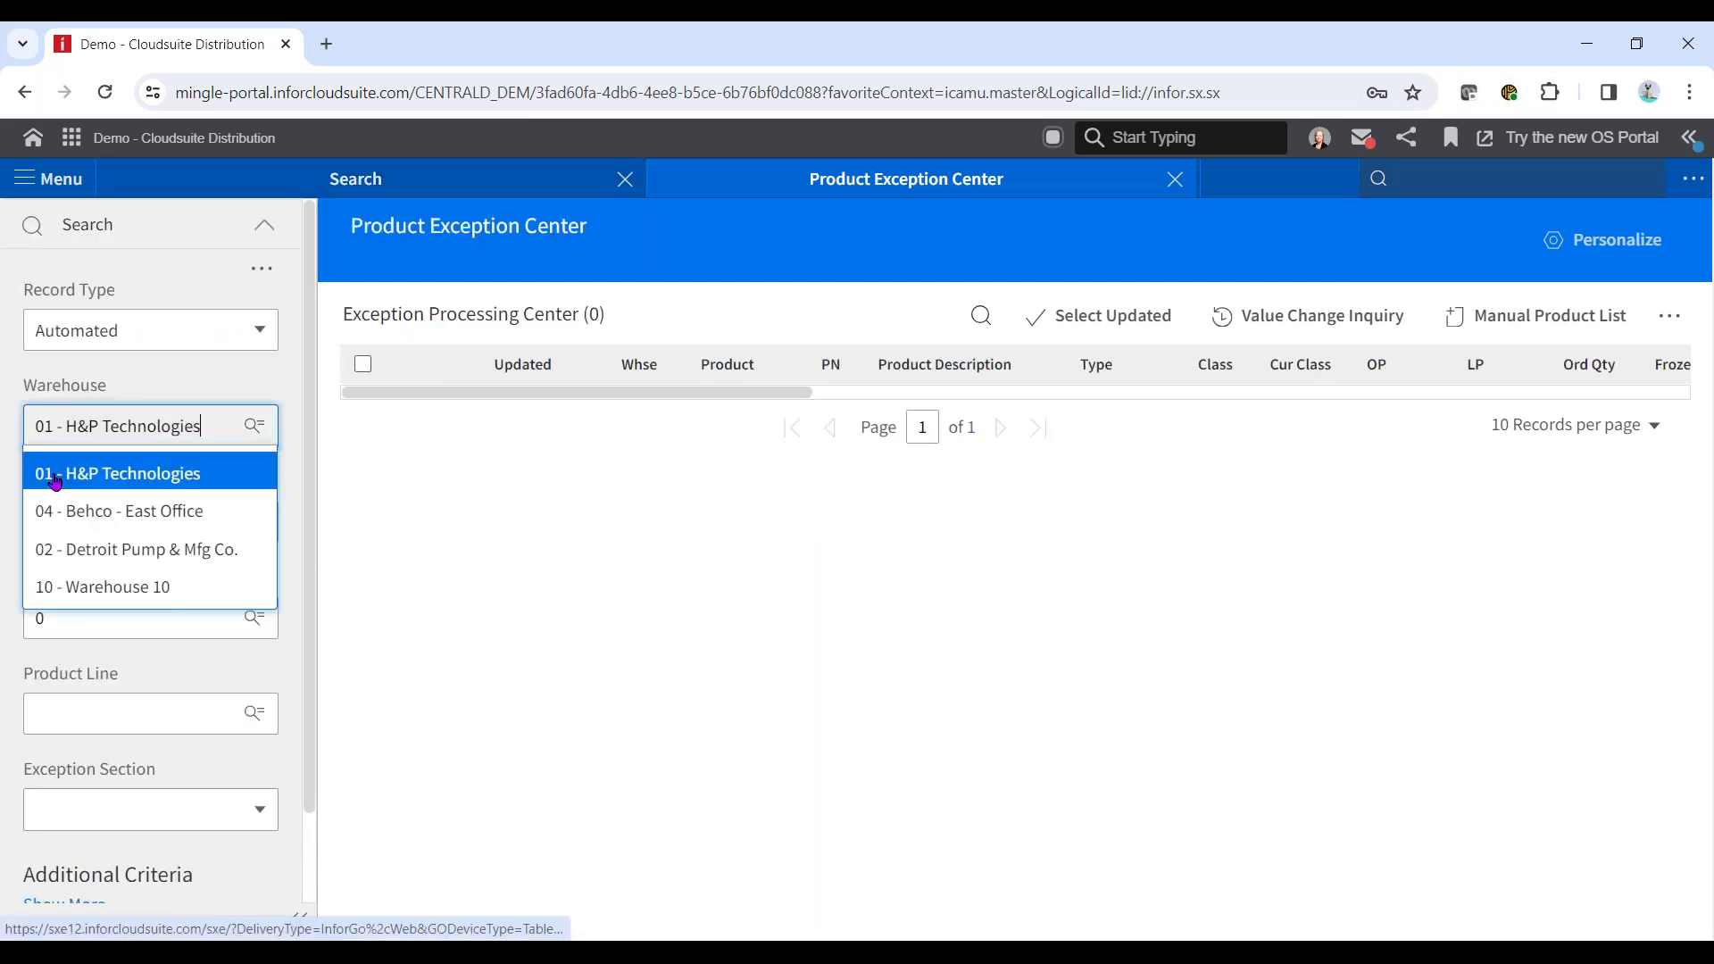
{"action": "left_click", "coordinate": [54, 470]}
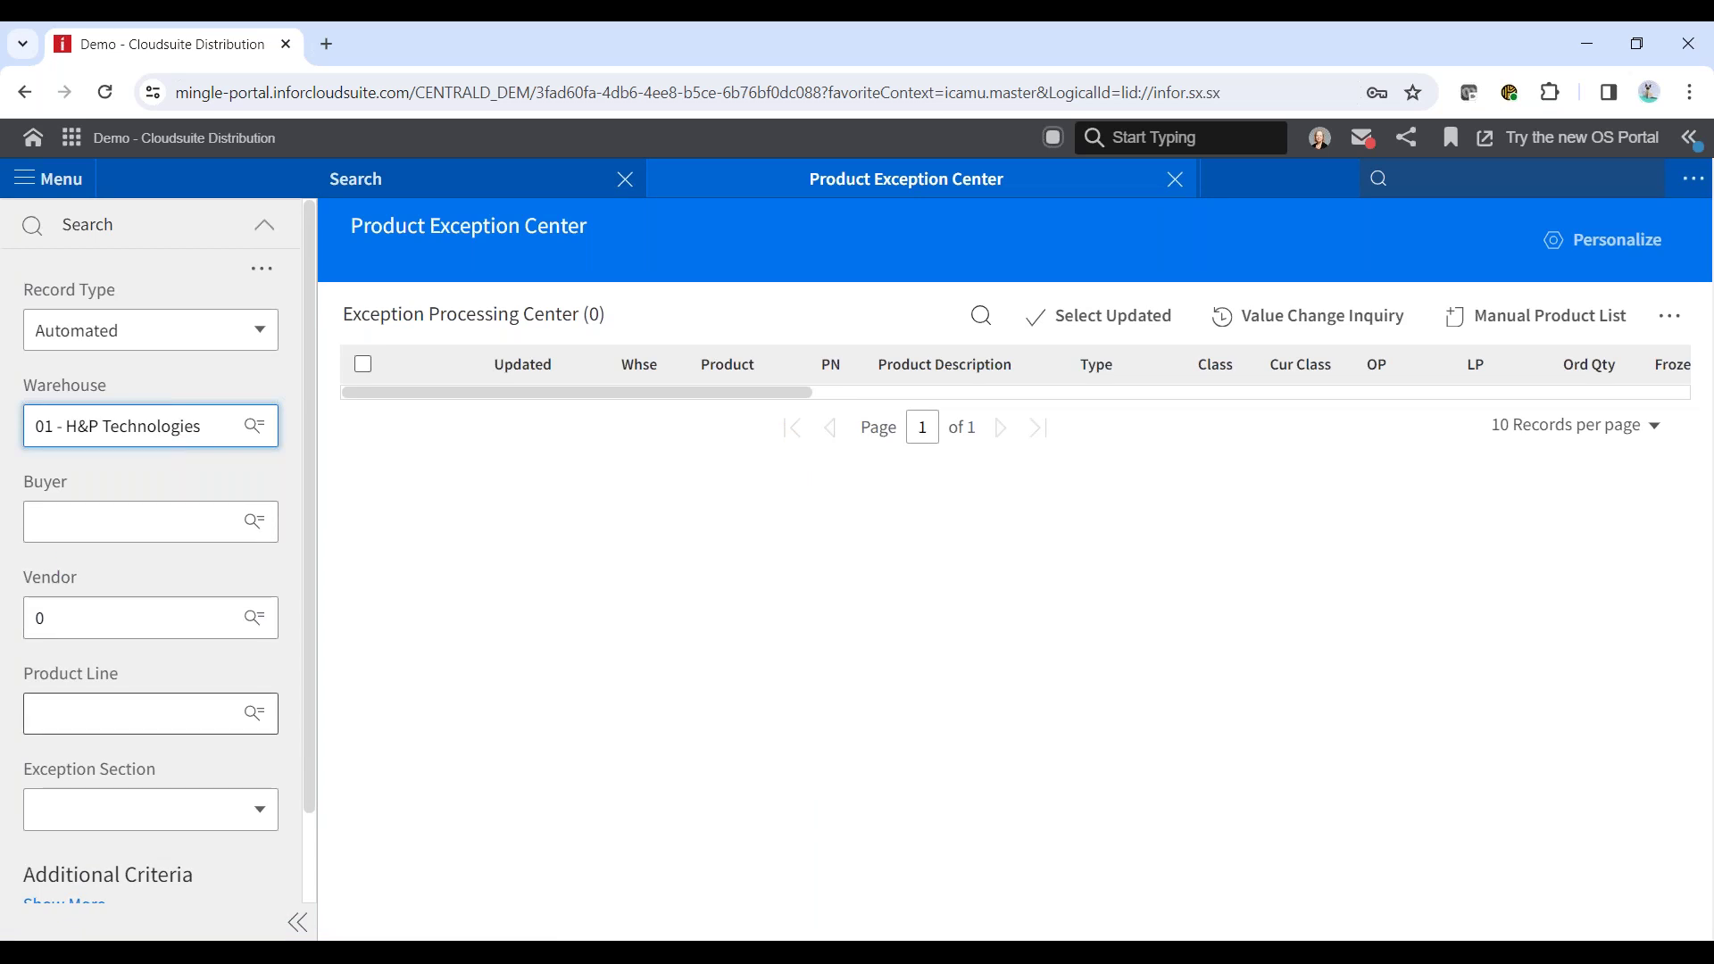
{"action": "left_click_drag", "start_coordinate": [315, 781], "coordinate": [298, 907]}
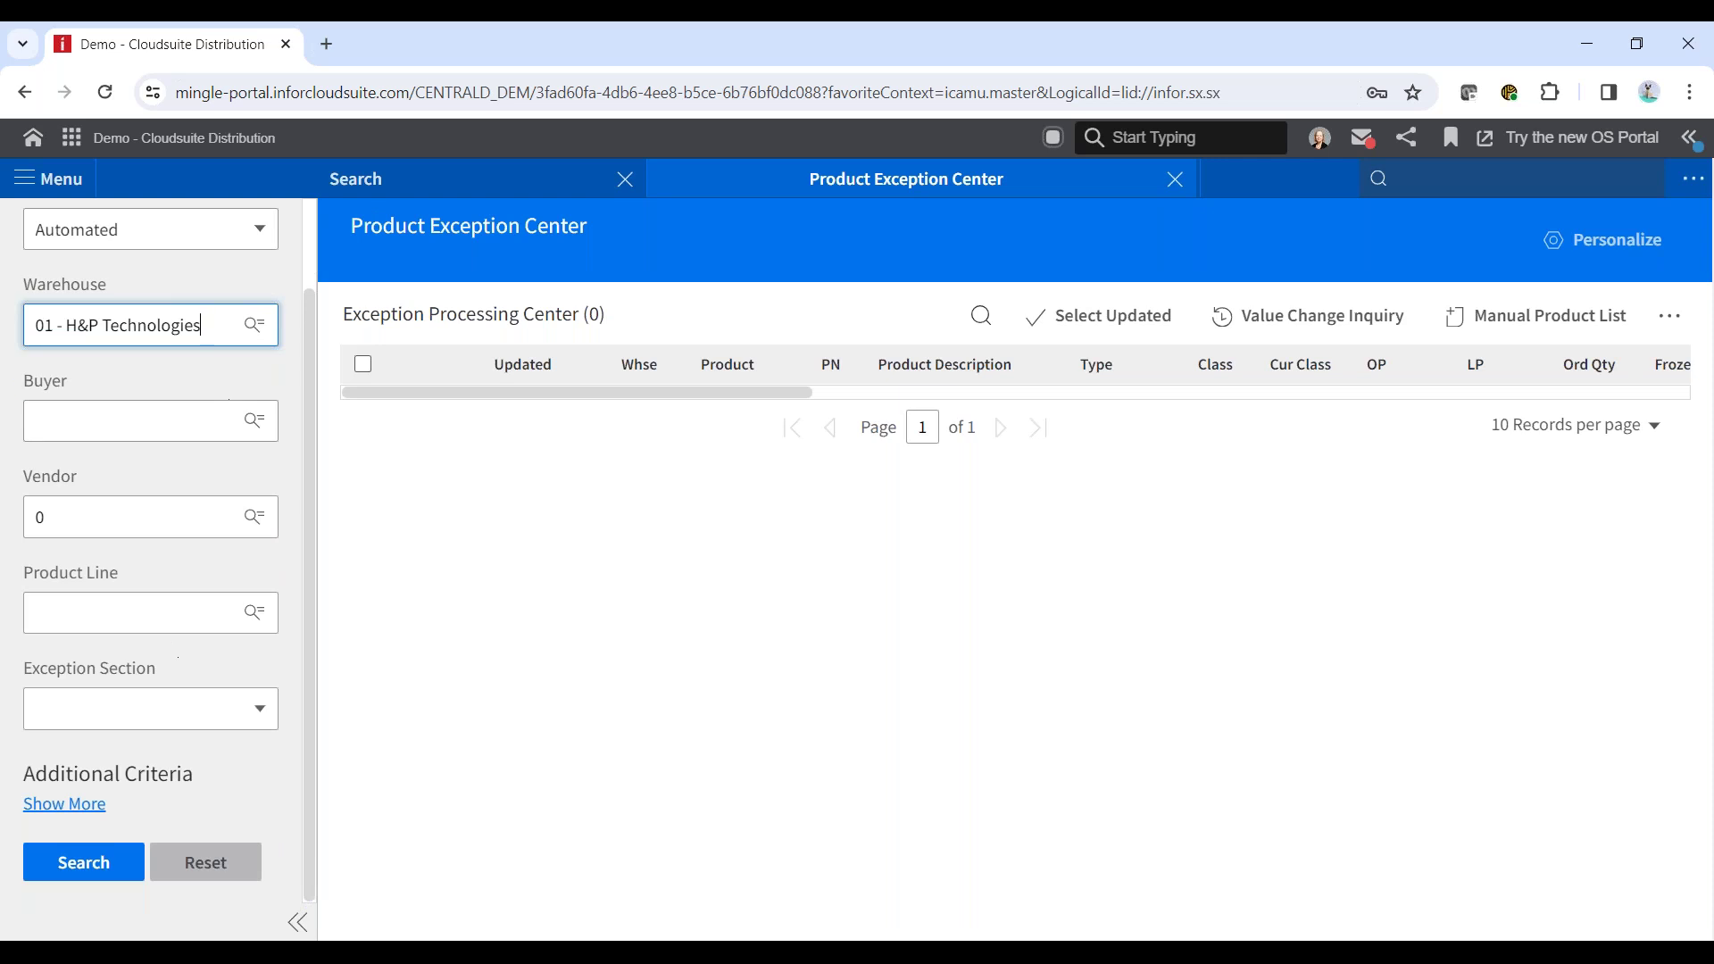
{"action": "left_click", "coordinate": [78, 873]}
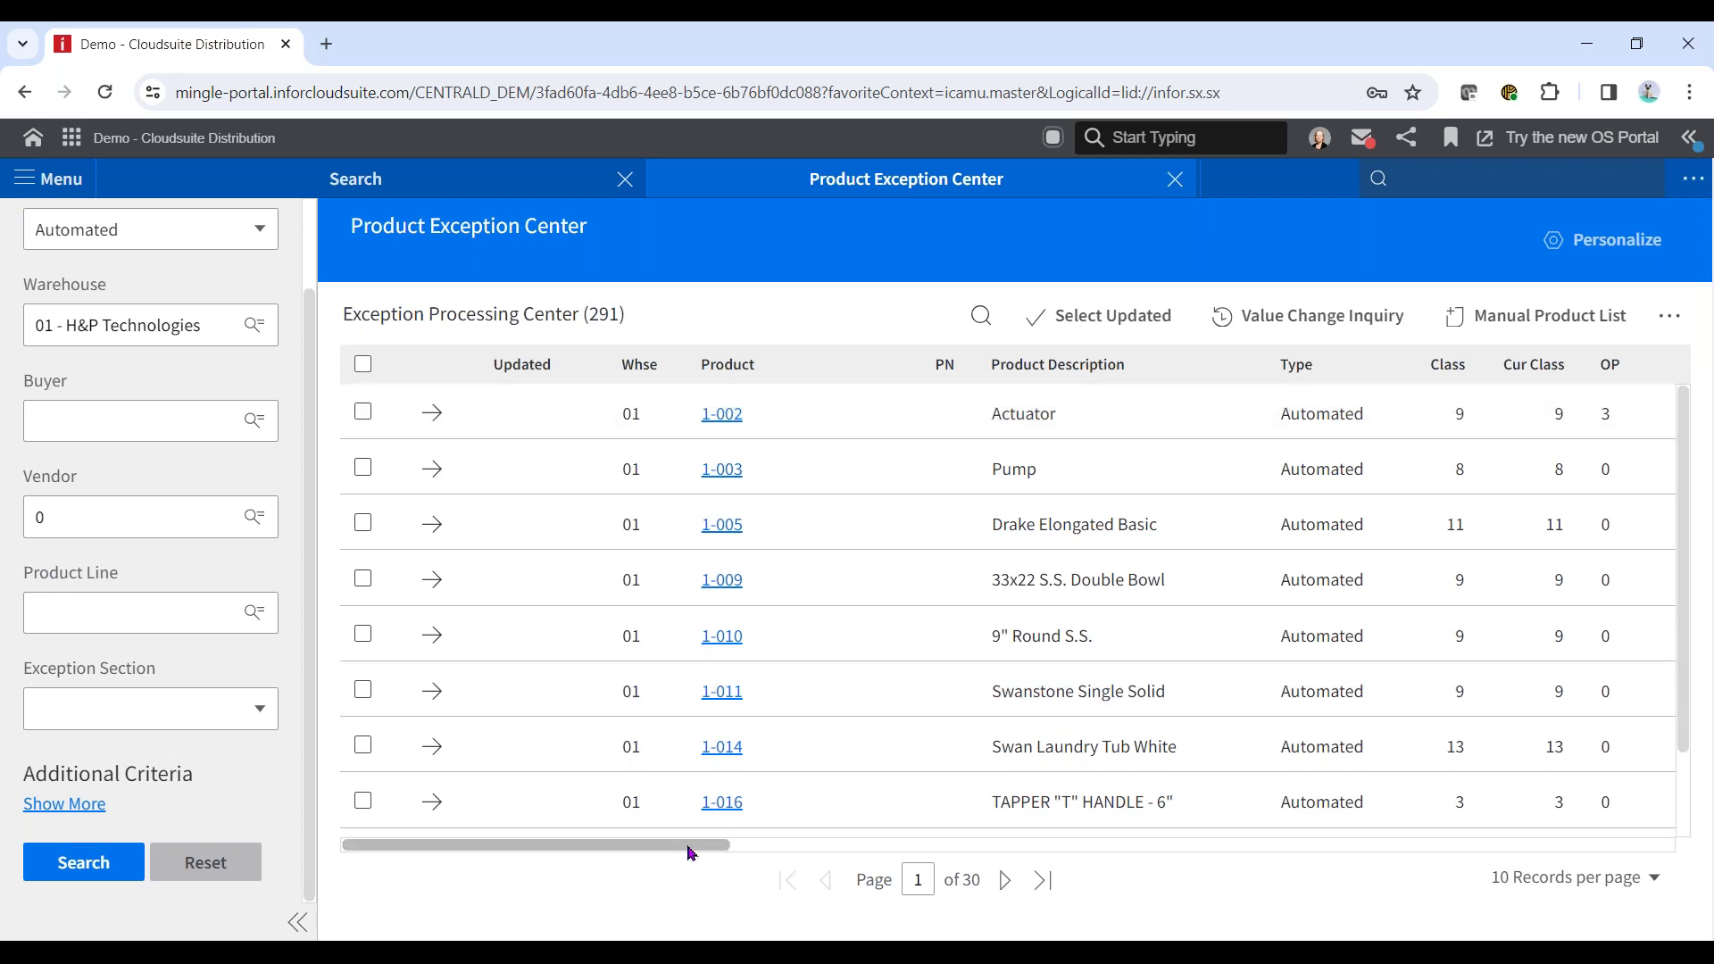
Examine the exception list's order point, line point, order quantity, frozen date and frozen reason columns across the products.
{"action": "left_click", "coordinate": [300, 926]}
{"action": "left_click_drag", "start_coordinate": [623, 851], "coordinate": [693, 856]}
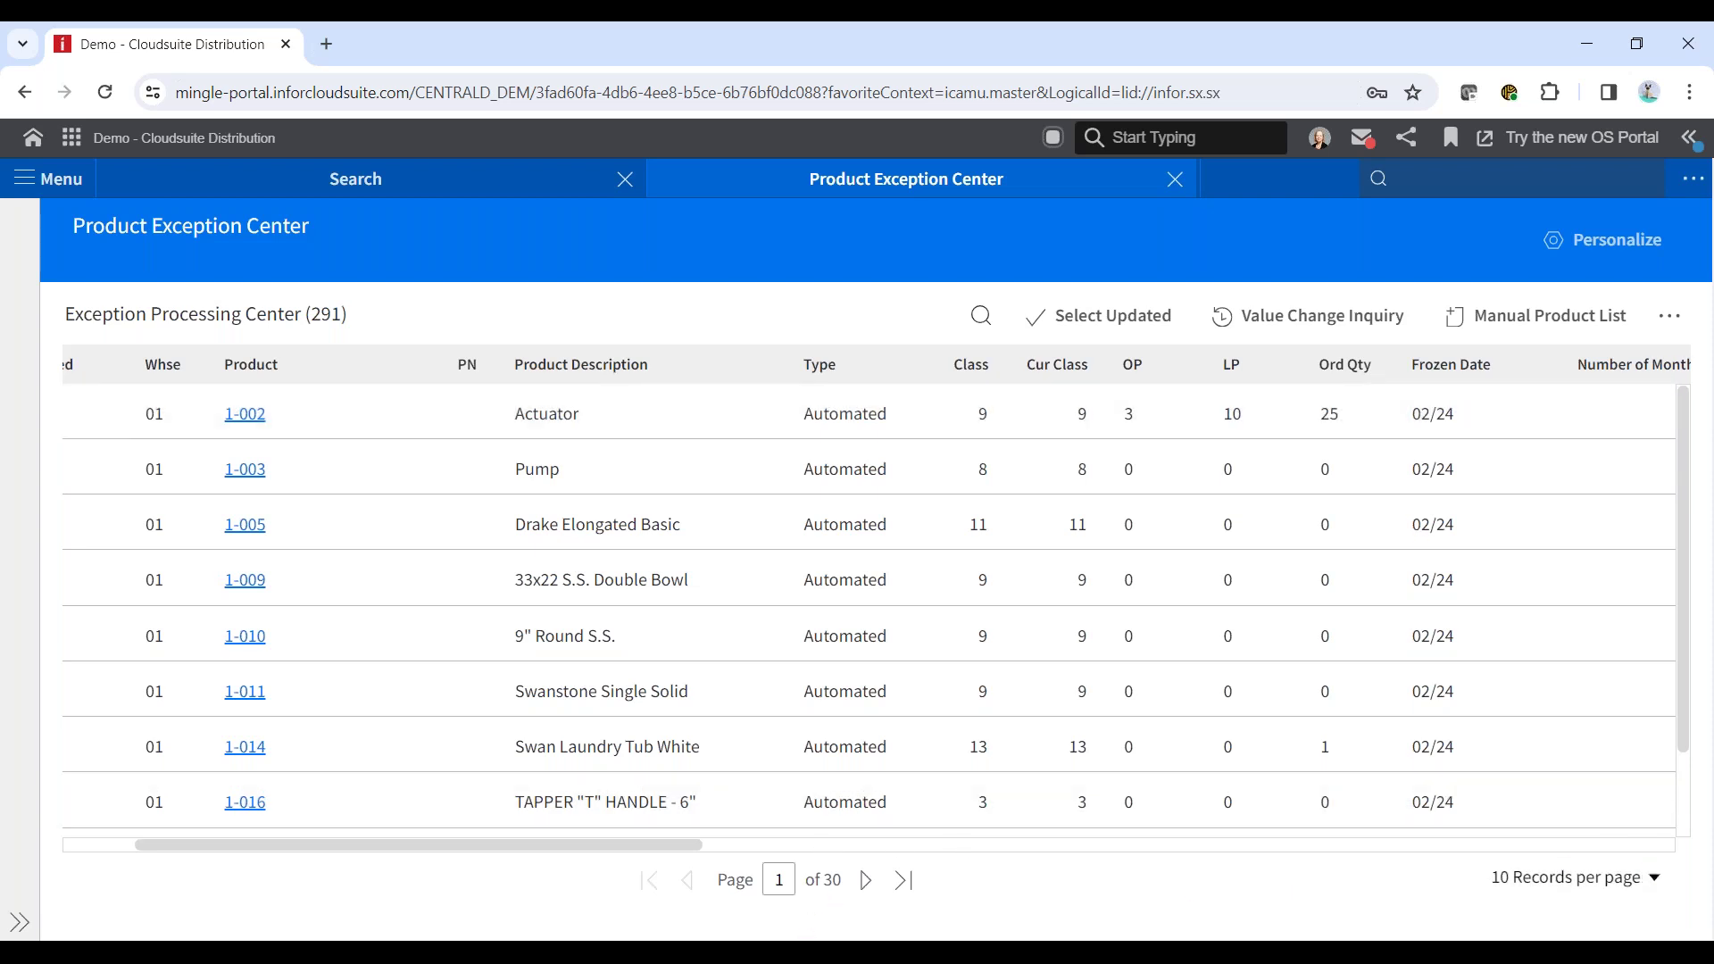
{"action": "left_click_drag", "start_coordinate": [693, 847], "coordinate": [823, 846]}
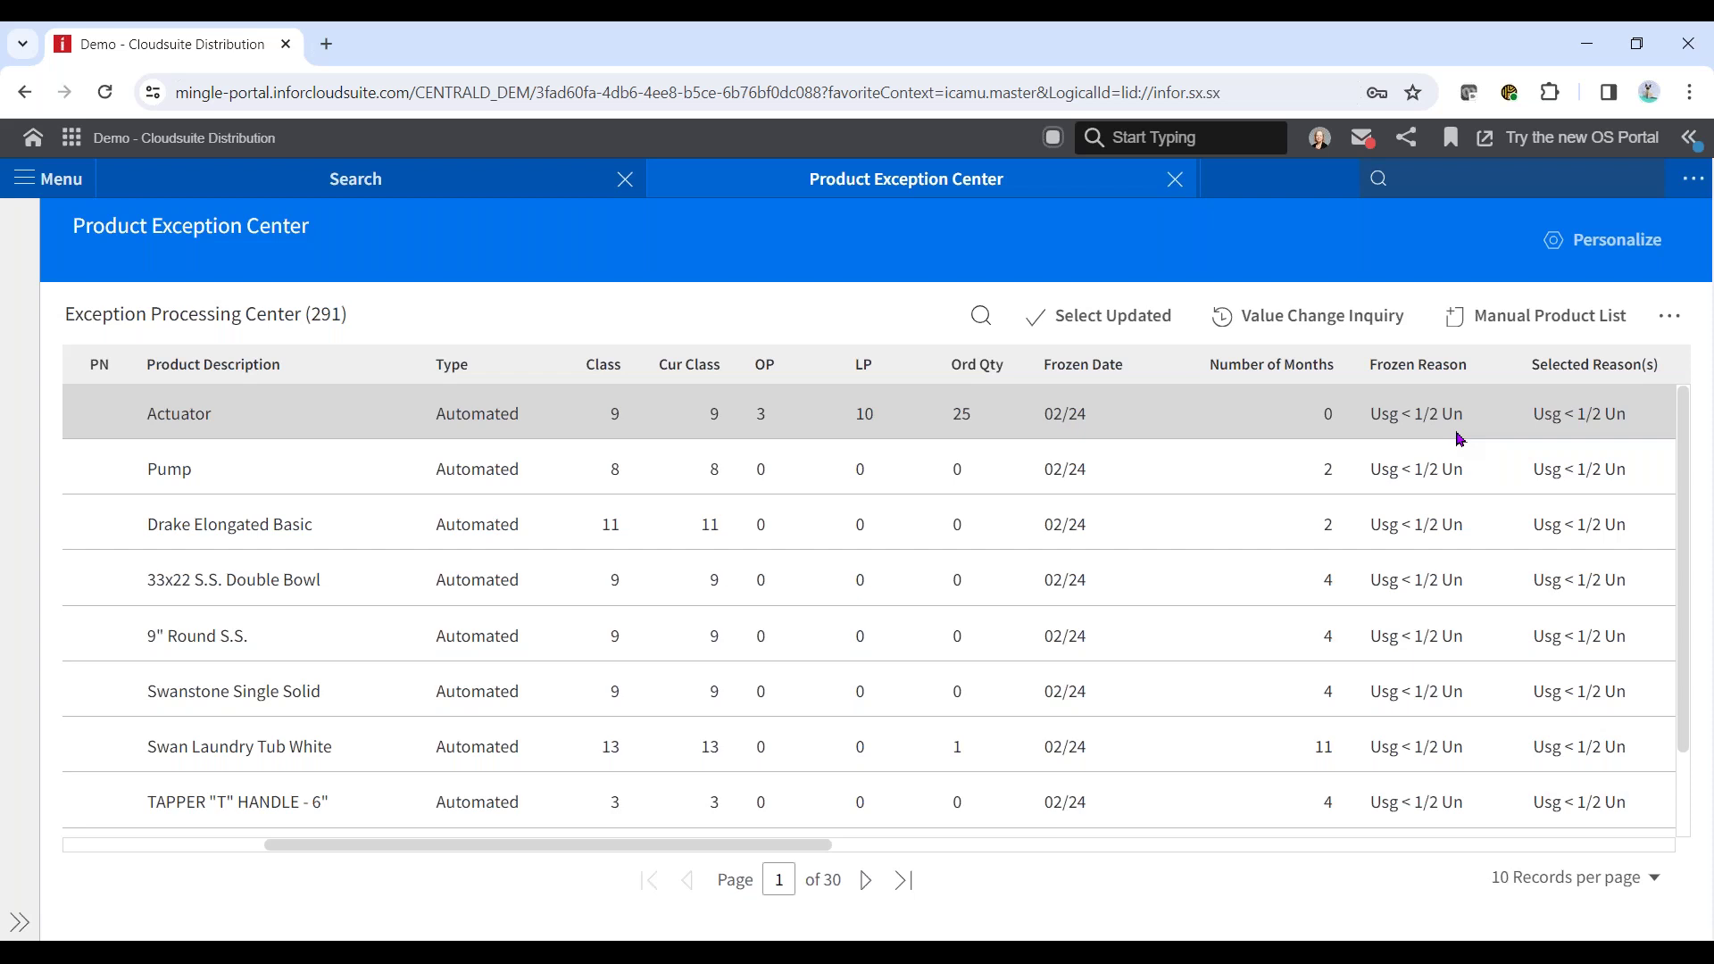
{"action": "left_click_drag", "start_coordinate": [620, 848], "coordinate": [172, 818]}
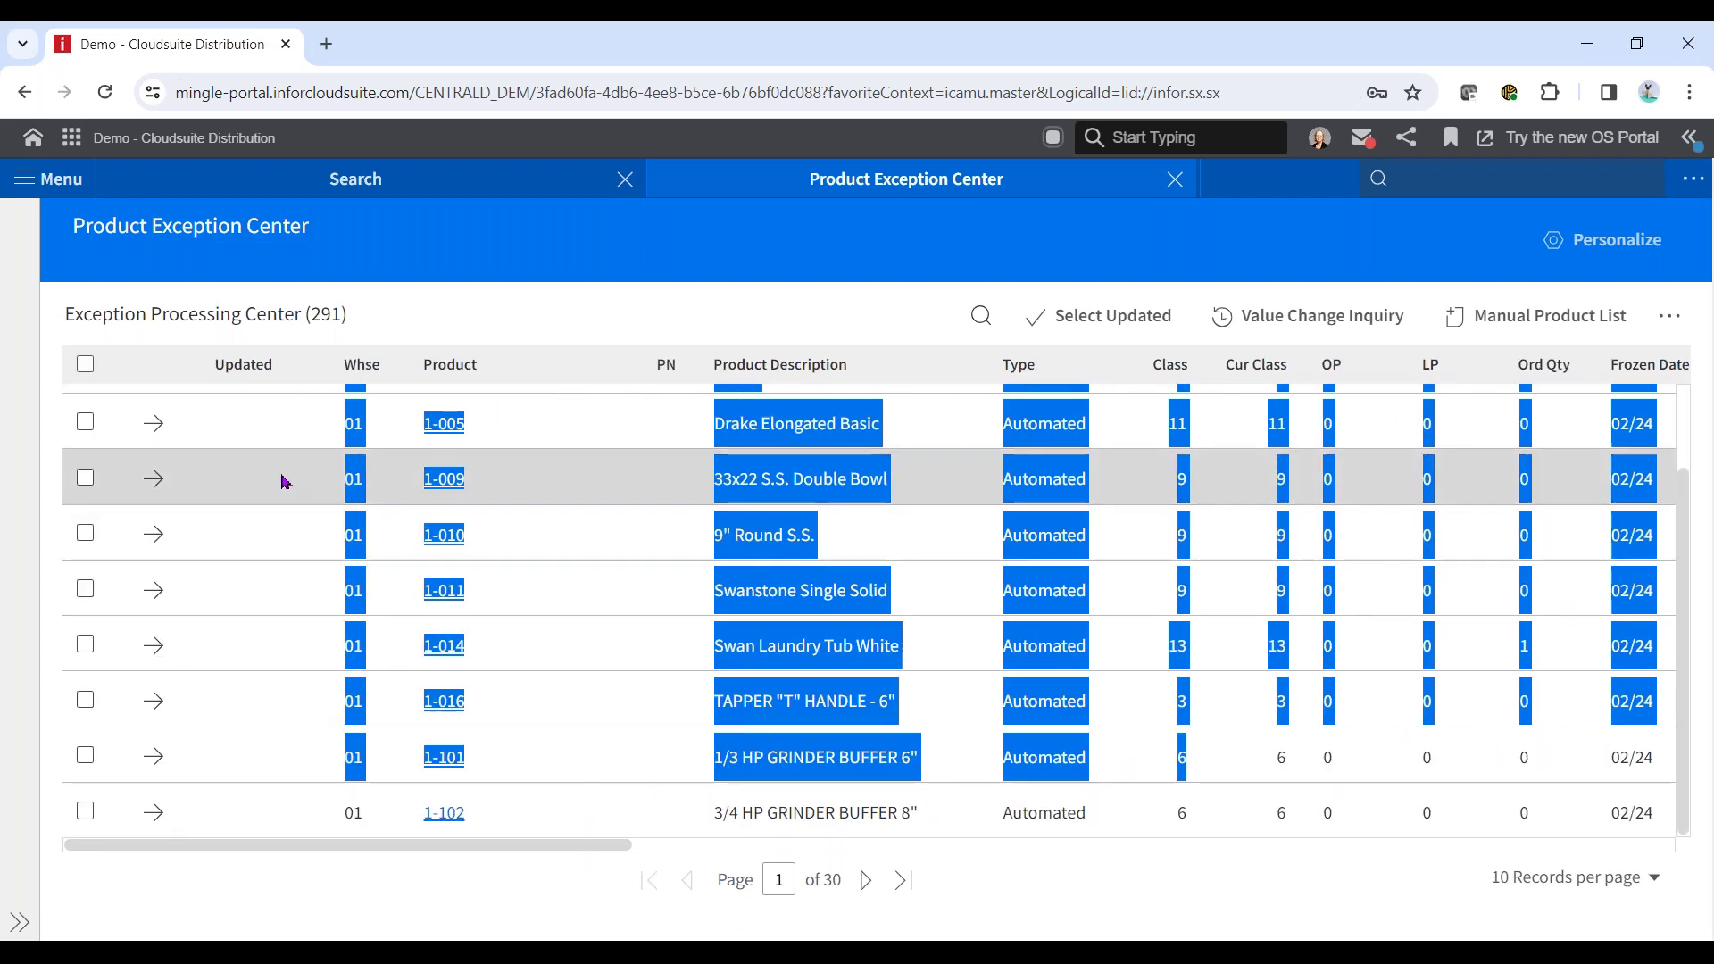
{"action": "left_click", "coordinate": [282, 482]}
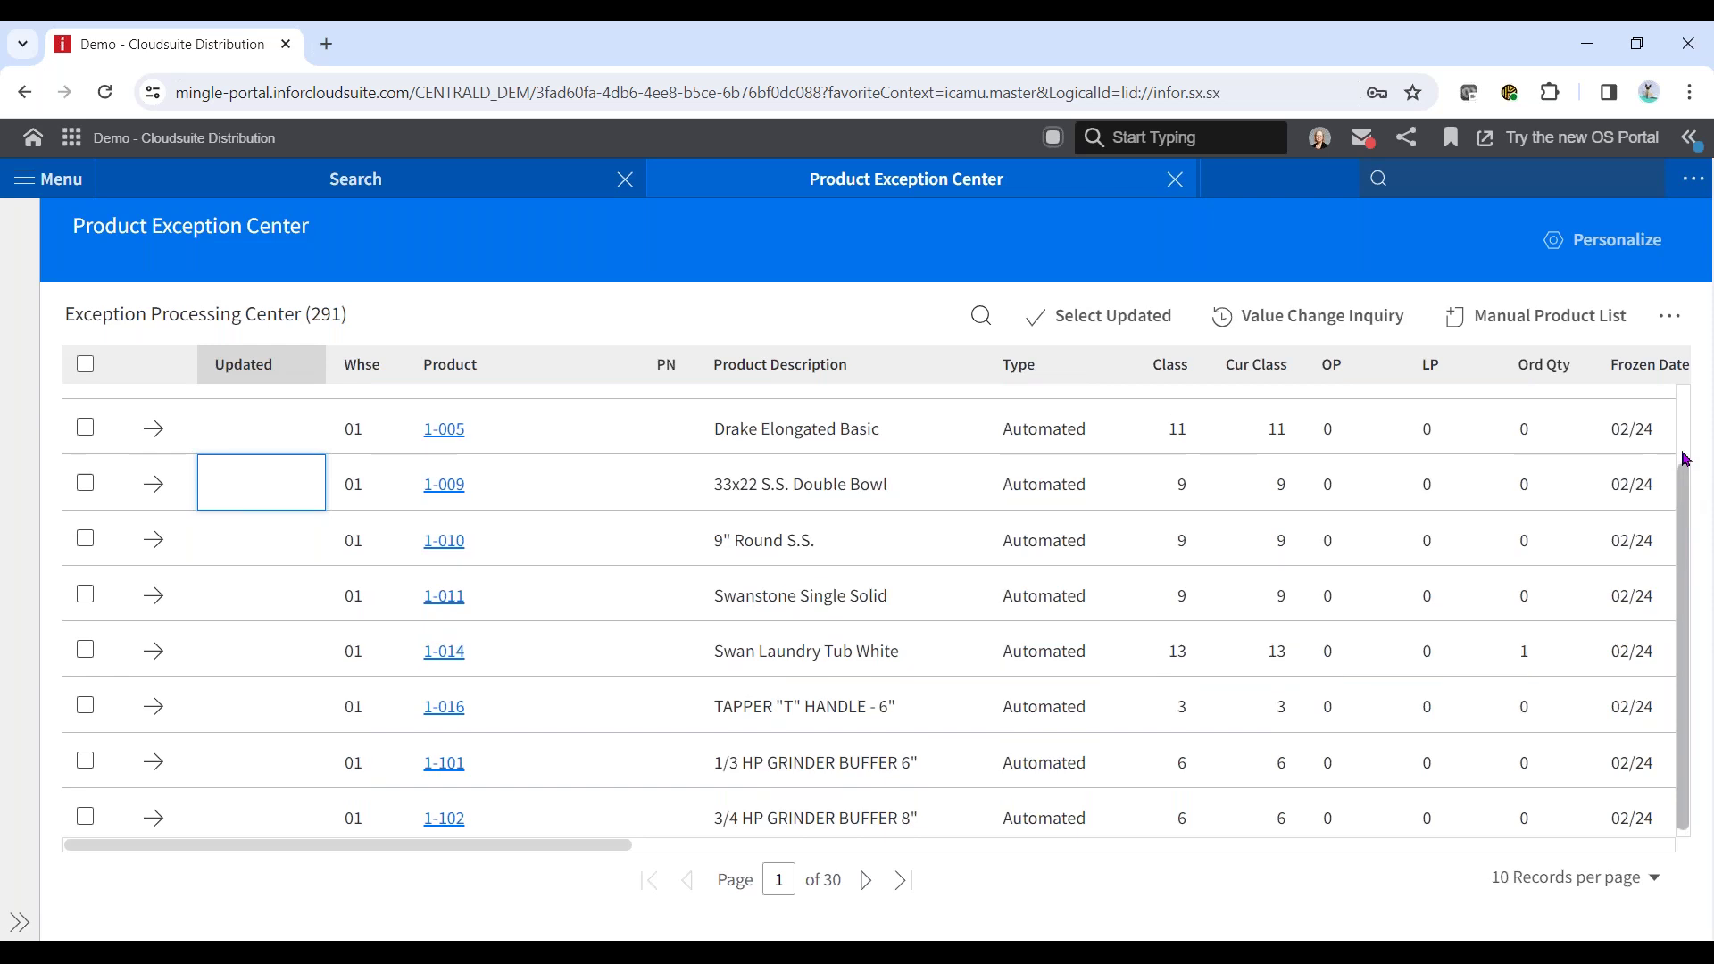
{"action": "left_click_drag", "start_coordinate": [1685, 459], "coordinate": [1694, 330]}
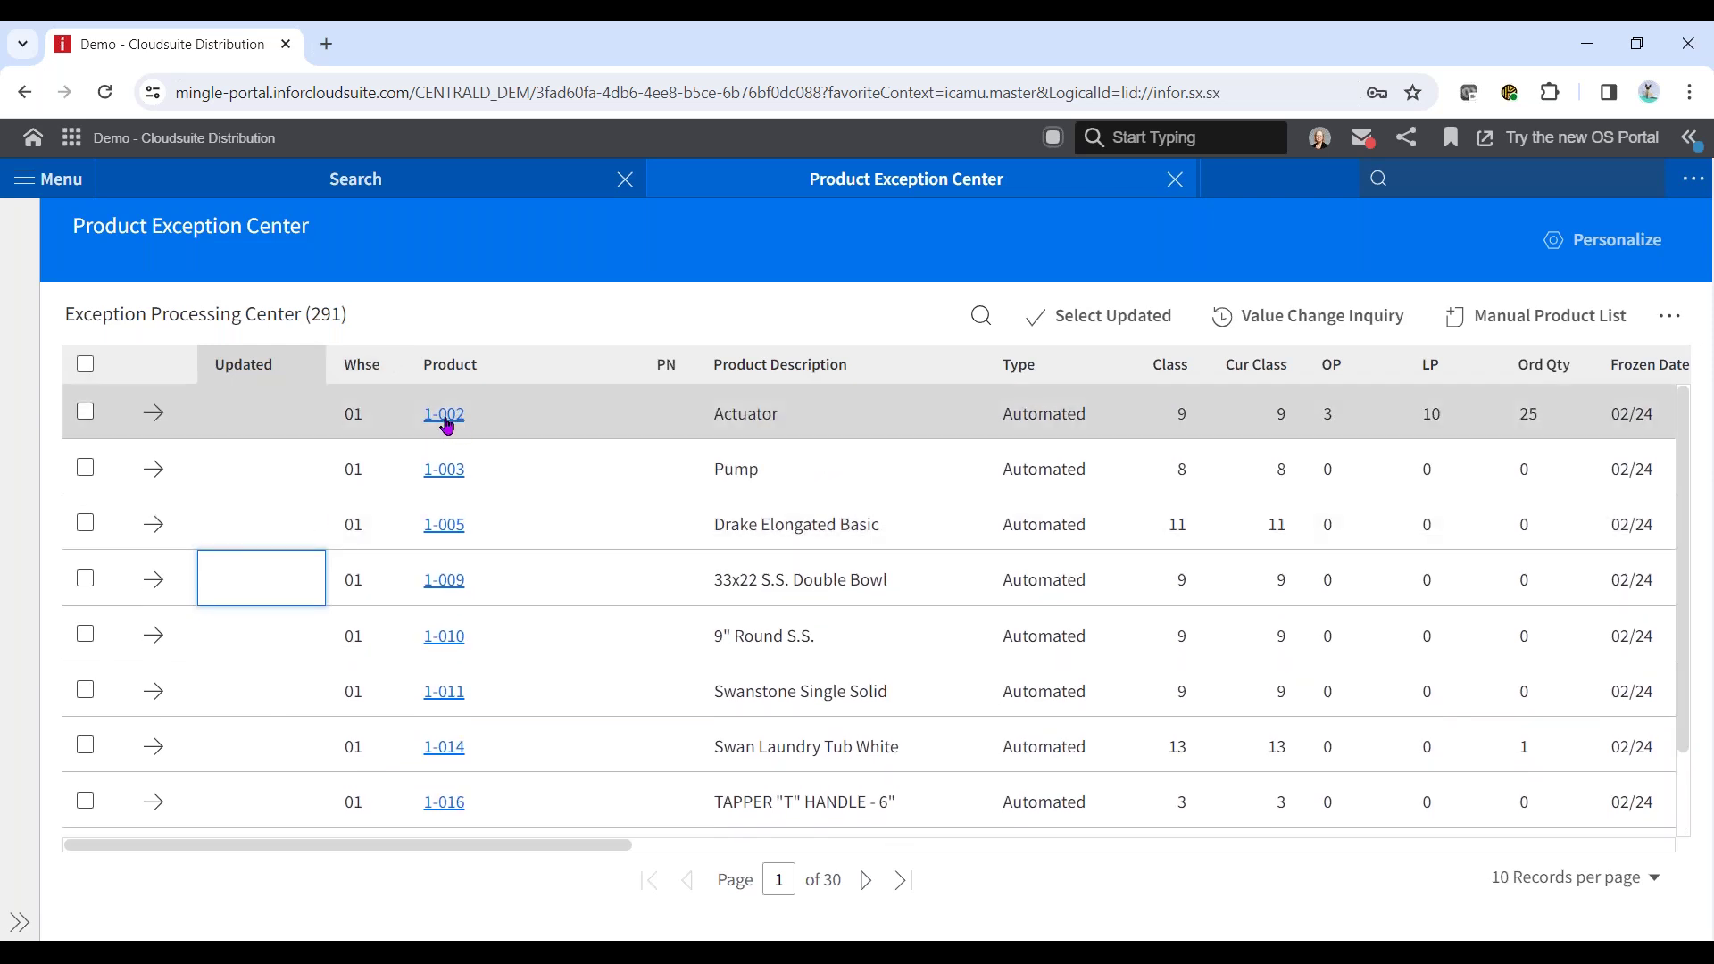
Review the replenishment details of product 1-002 in Product Inquiry and return to the exception list.
{"action": "left_click", "coordinate": [447, 422]}
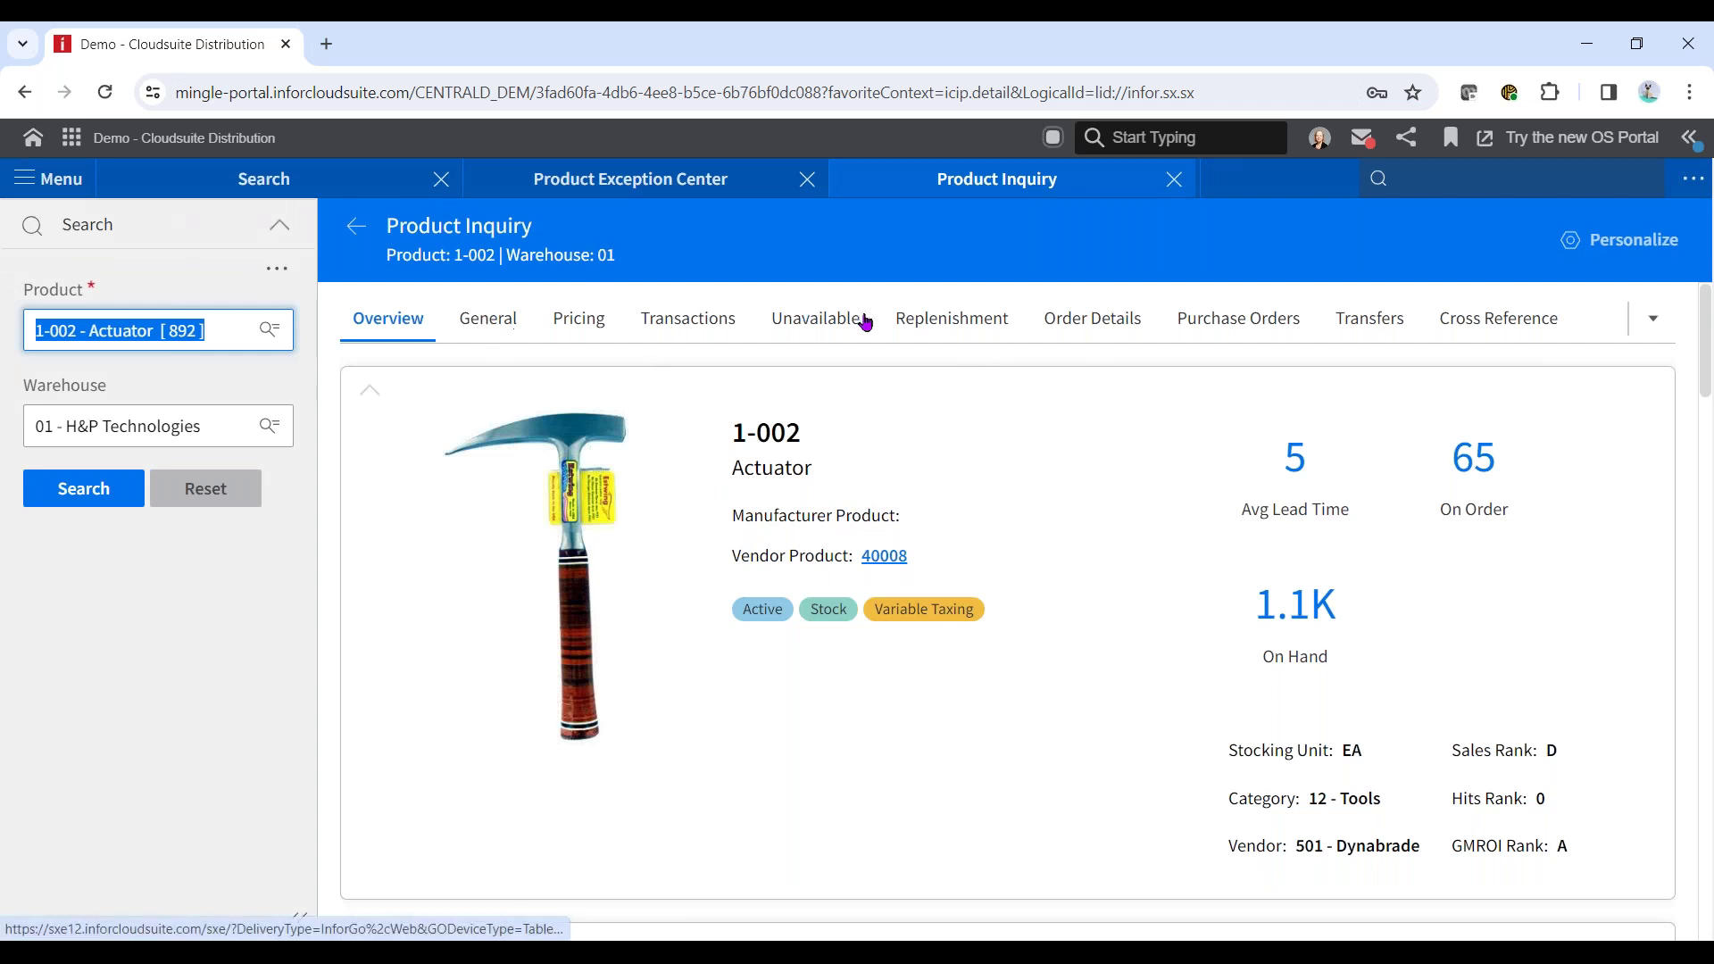
{"action": "left_click", "coordinate": [958, 327]}
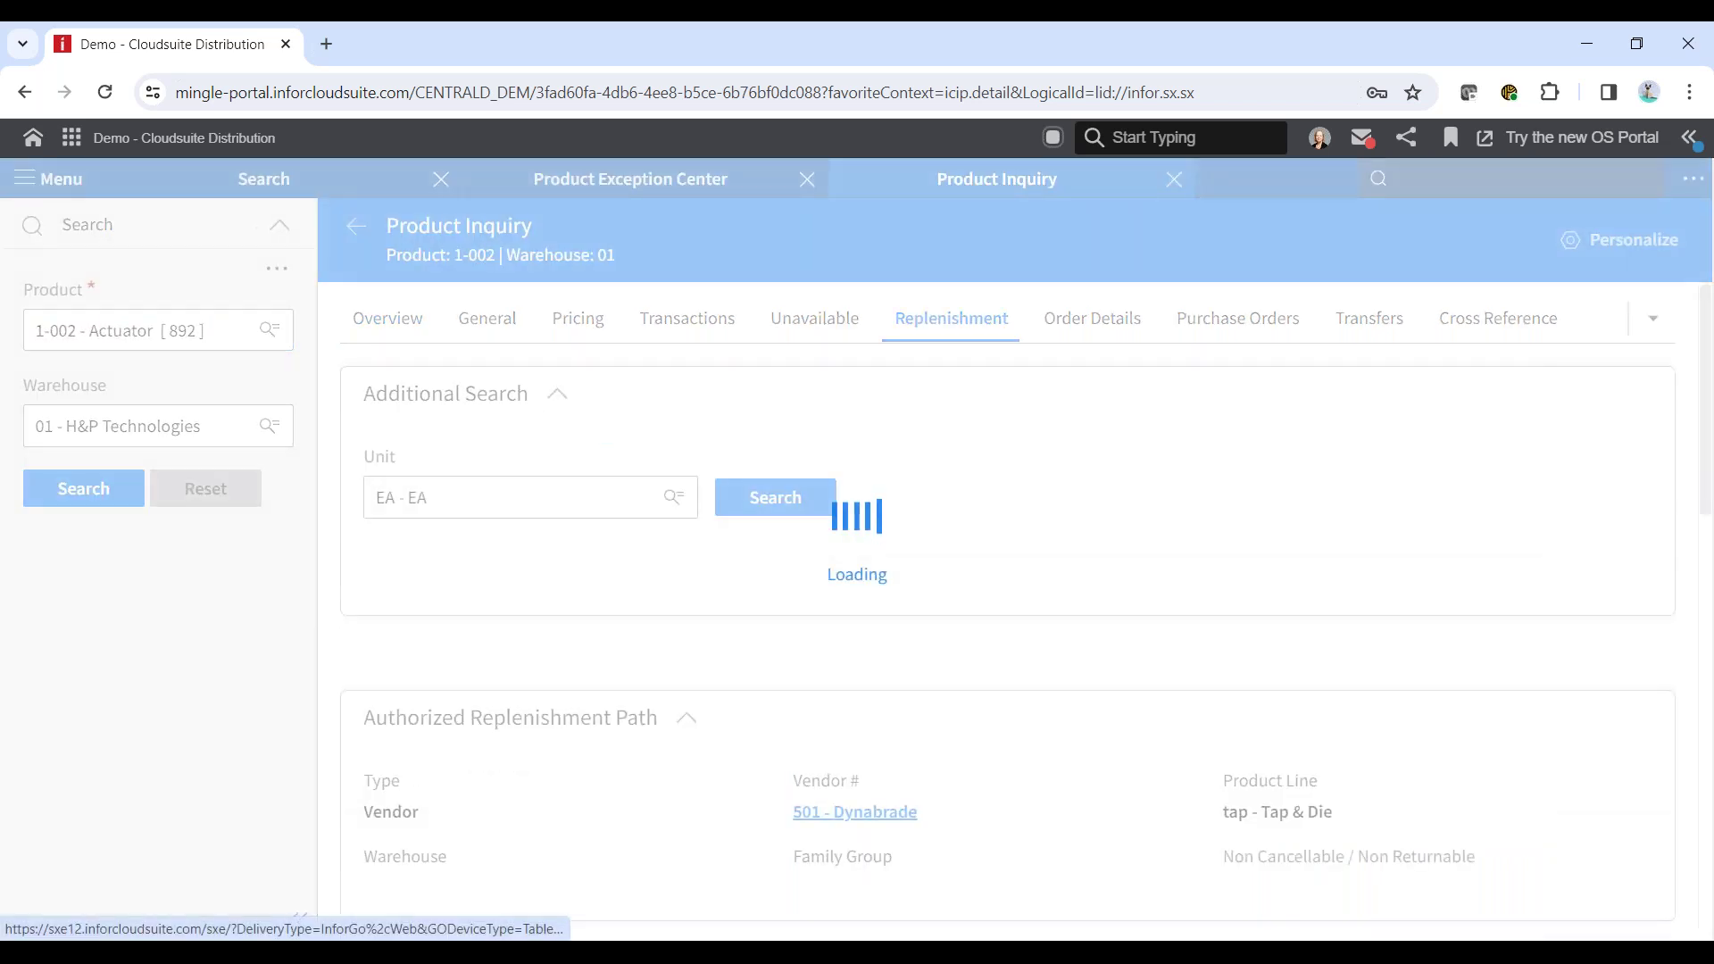
{"action": "scroll", "coordinate": [1048, 589], "scroll_direction": "down", "scroll_amount": 4}
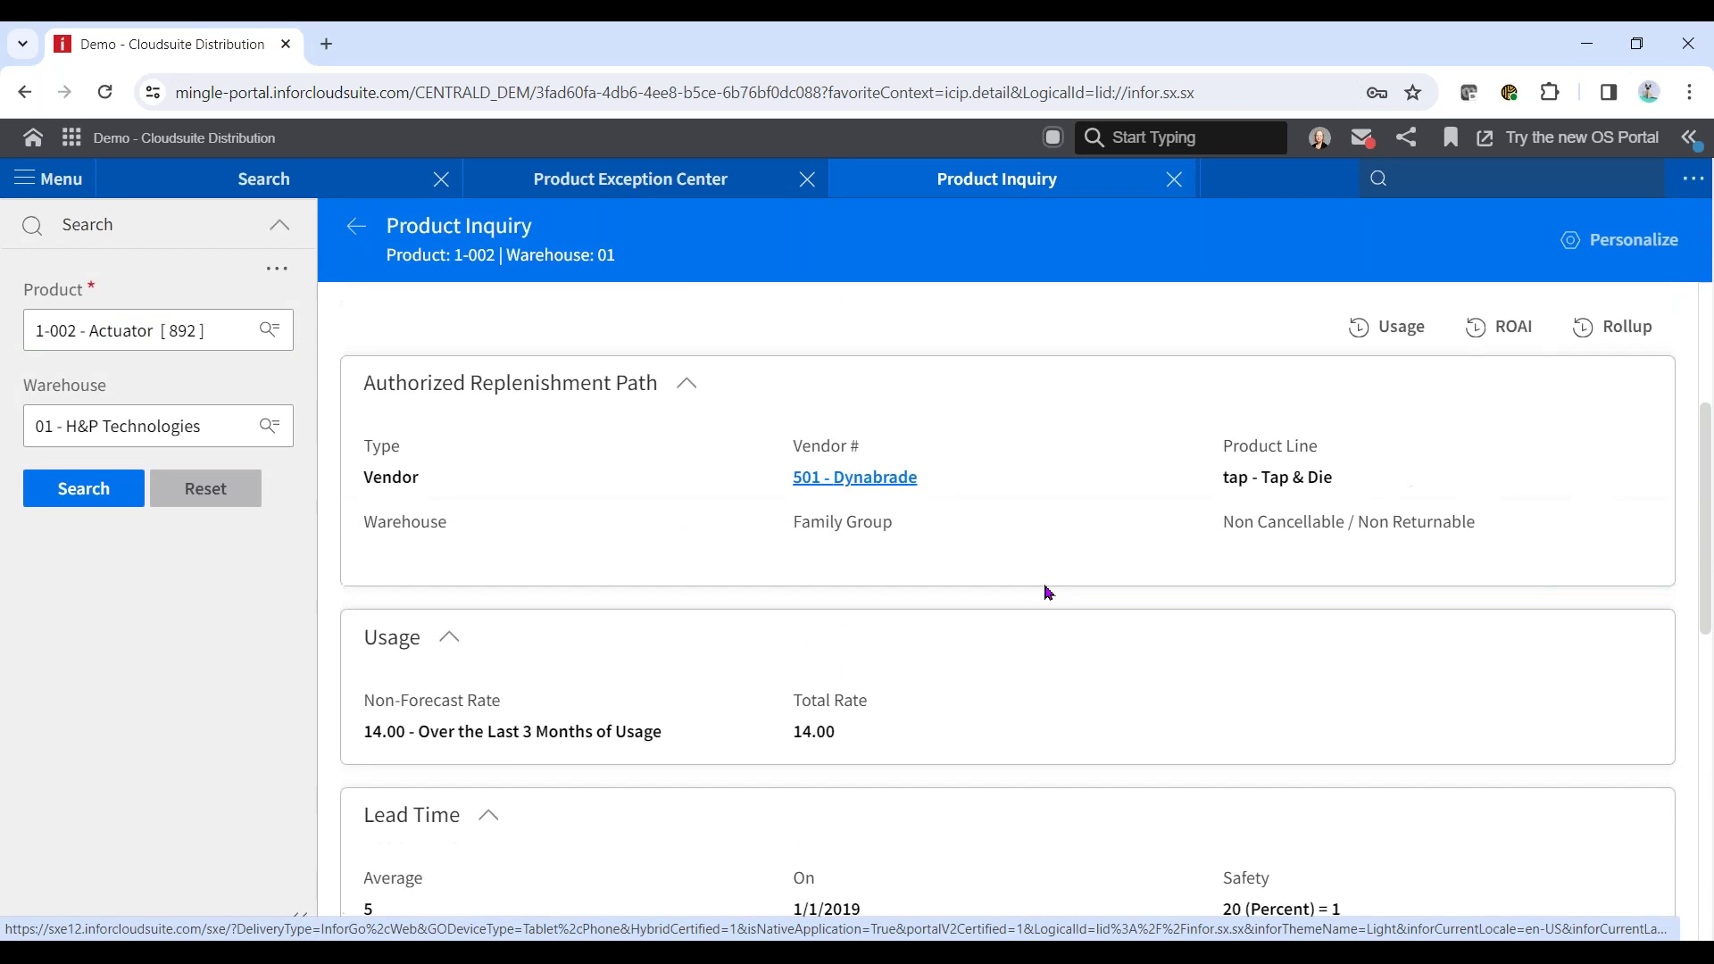
{"action": "scroll", "coordinate": [1048, 592], "scroll_direction": "up", "scroll_amount": 4}
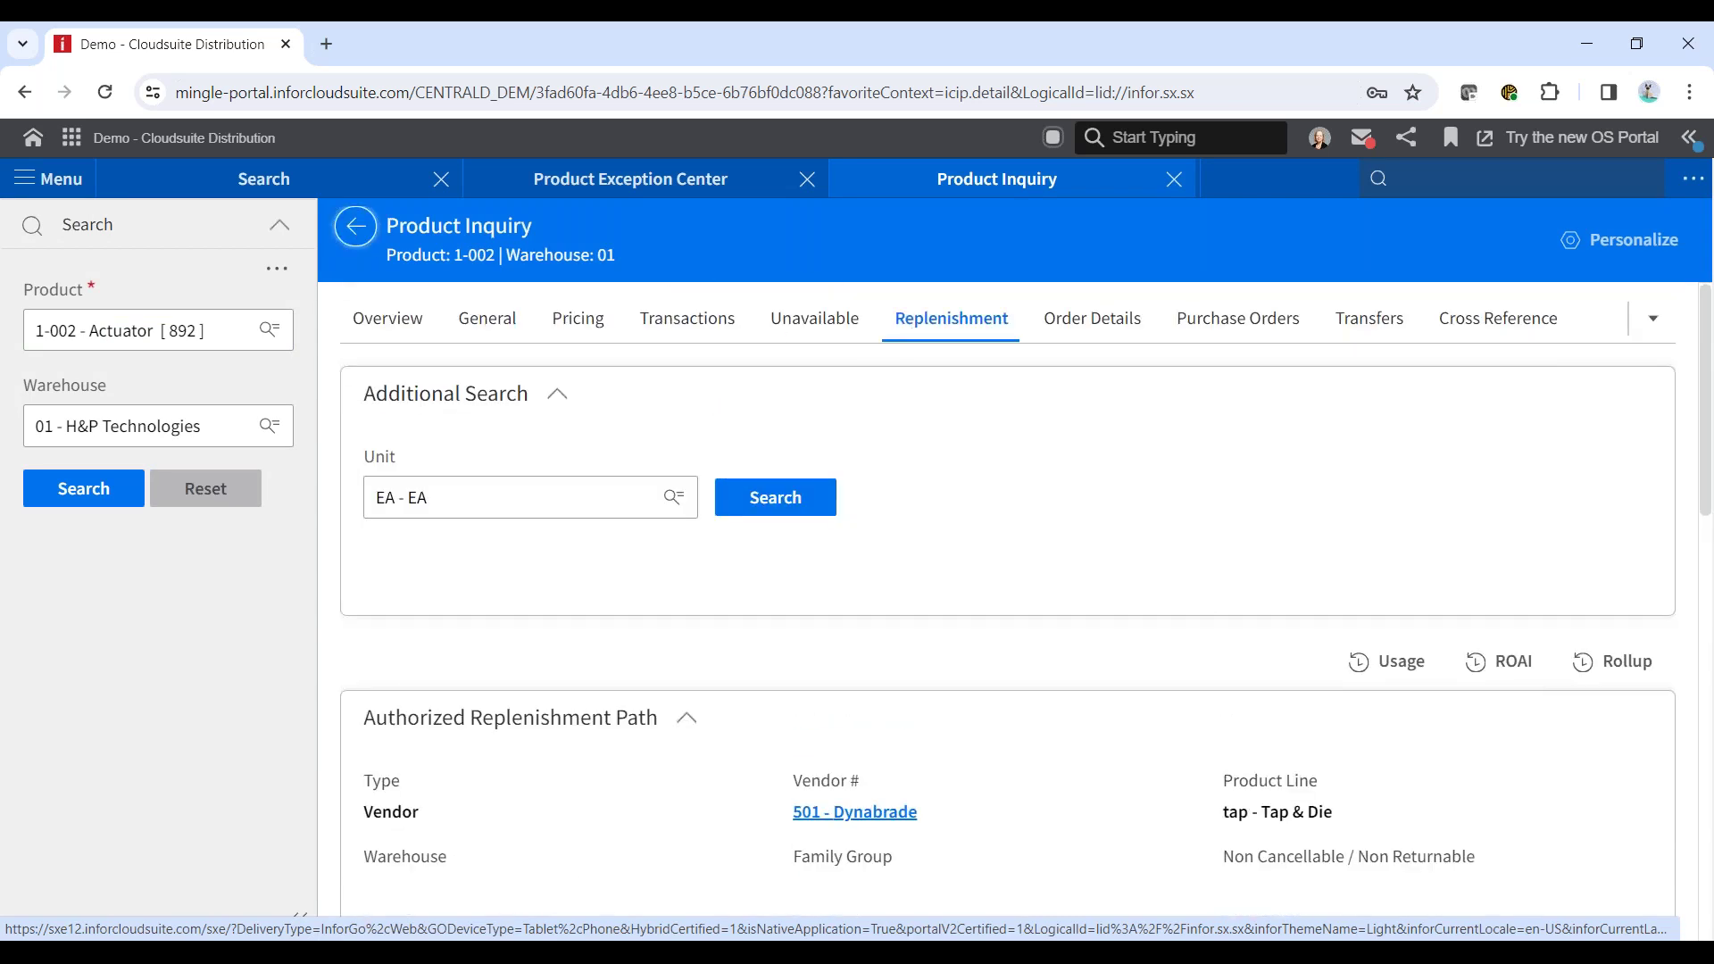
{"action": "left_click", "coordinate": [355, 227]}
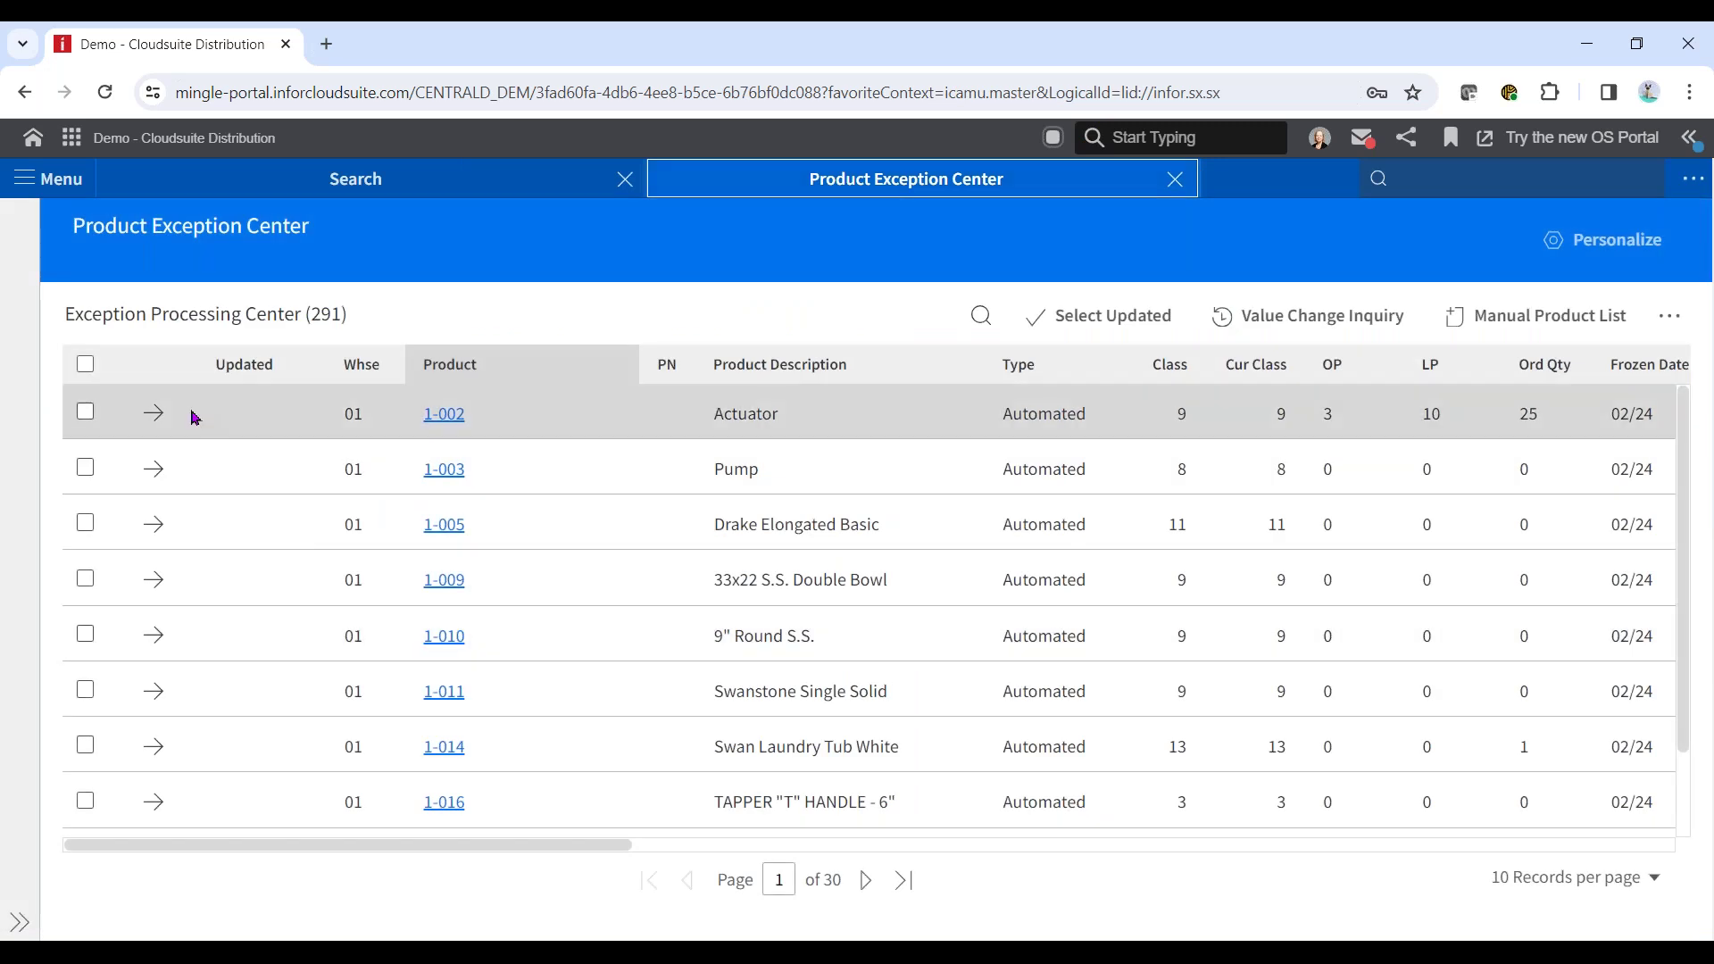
Open the warehouse product record of exception 1-002 for maintenance and examine its ordering, ordering units and usage settings.
{"action": "left_click", "coordinate": [86, 412]}
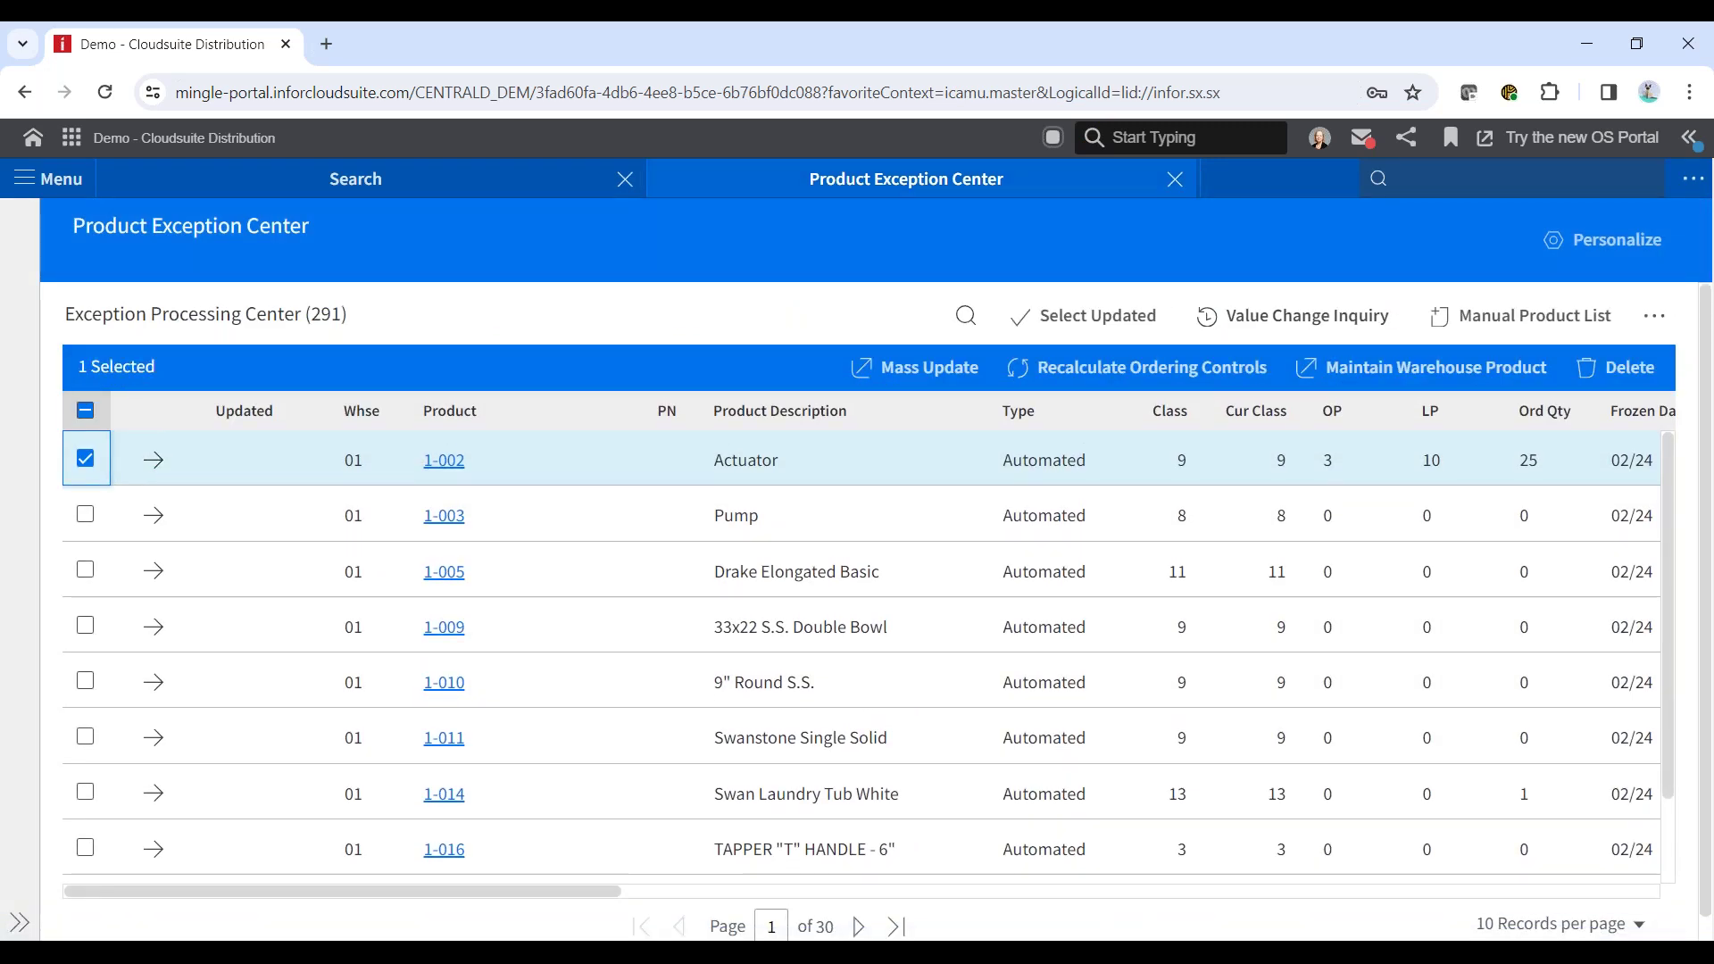
{"action": "left_click", "coordinate": [1435, 370]}
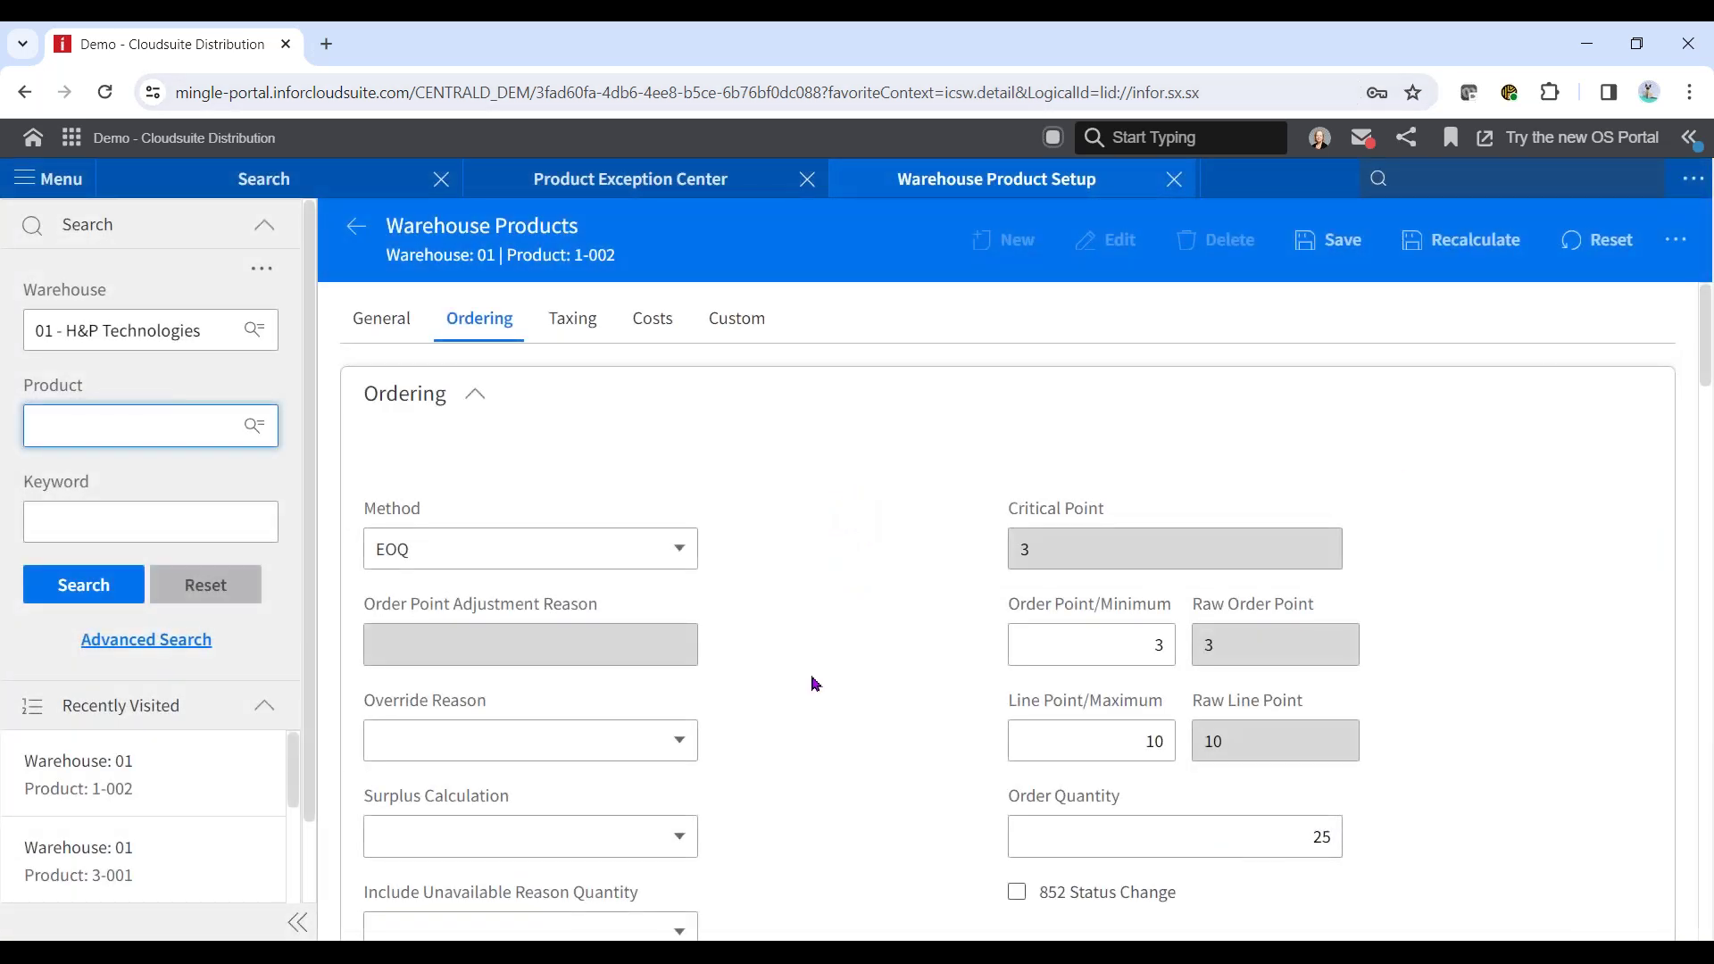
{"action": "scroll", "coordinate": [815, 681], "scroll_direction": "down", "scroll_amount": 6}
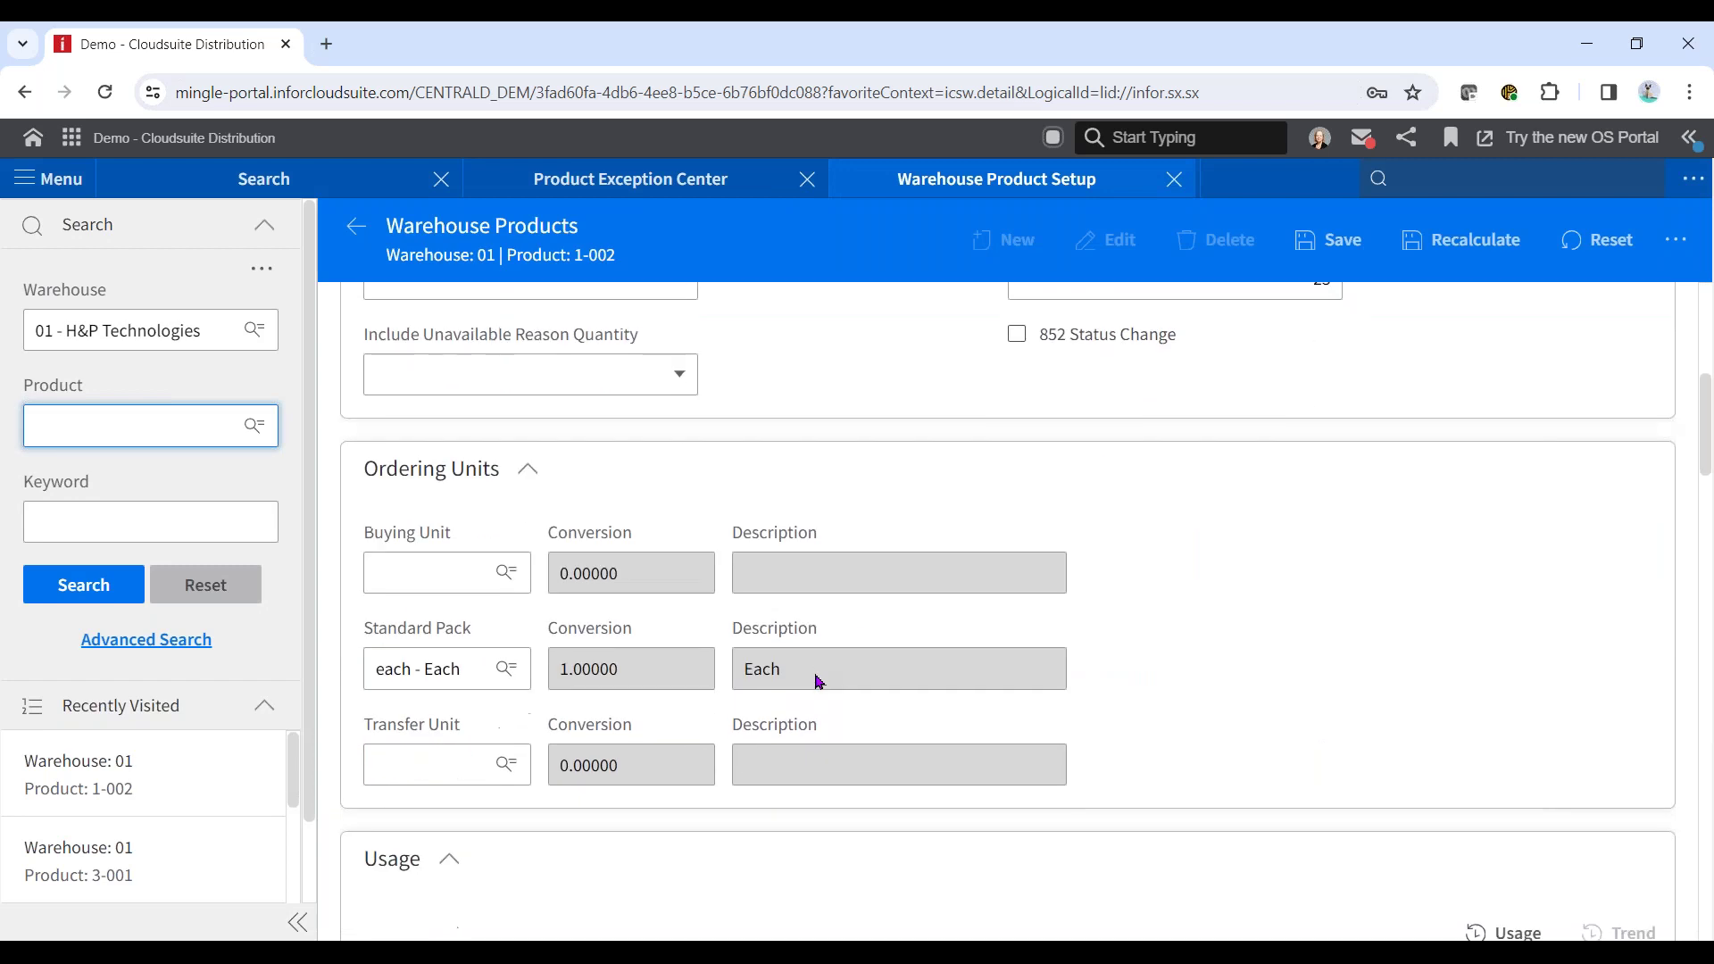
{"action": "scroll", "coordinate": [815, 677], "scroll_direction": "down", "scroll_amount": 2}
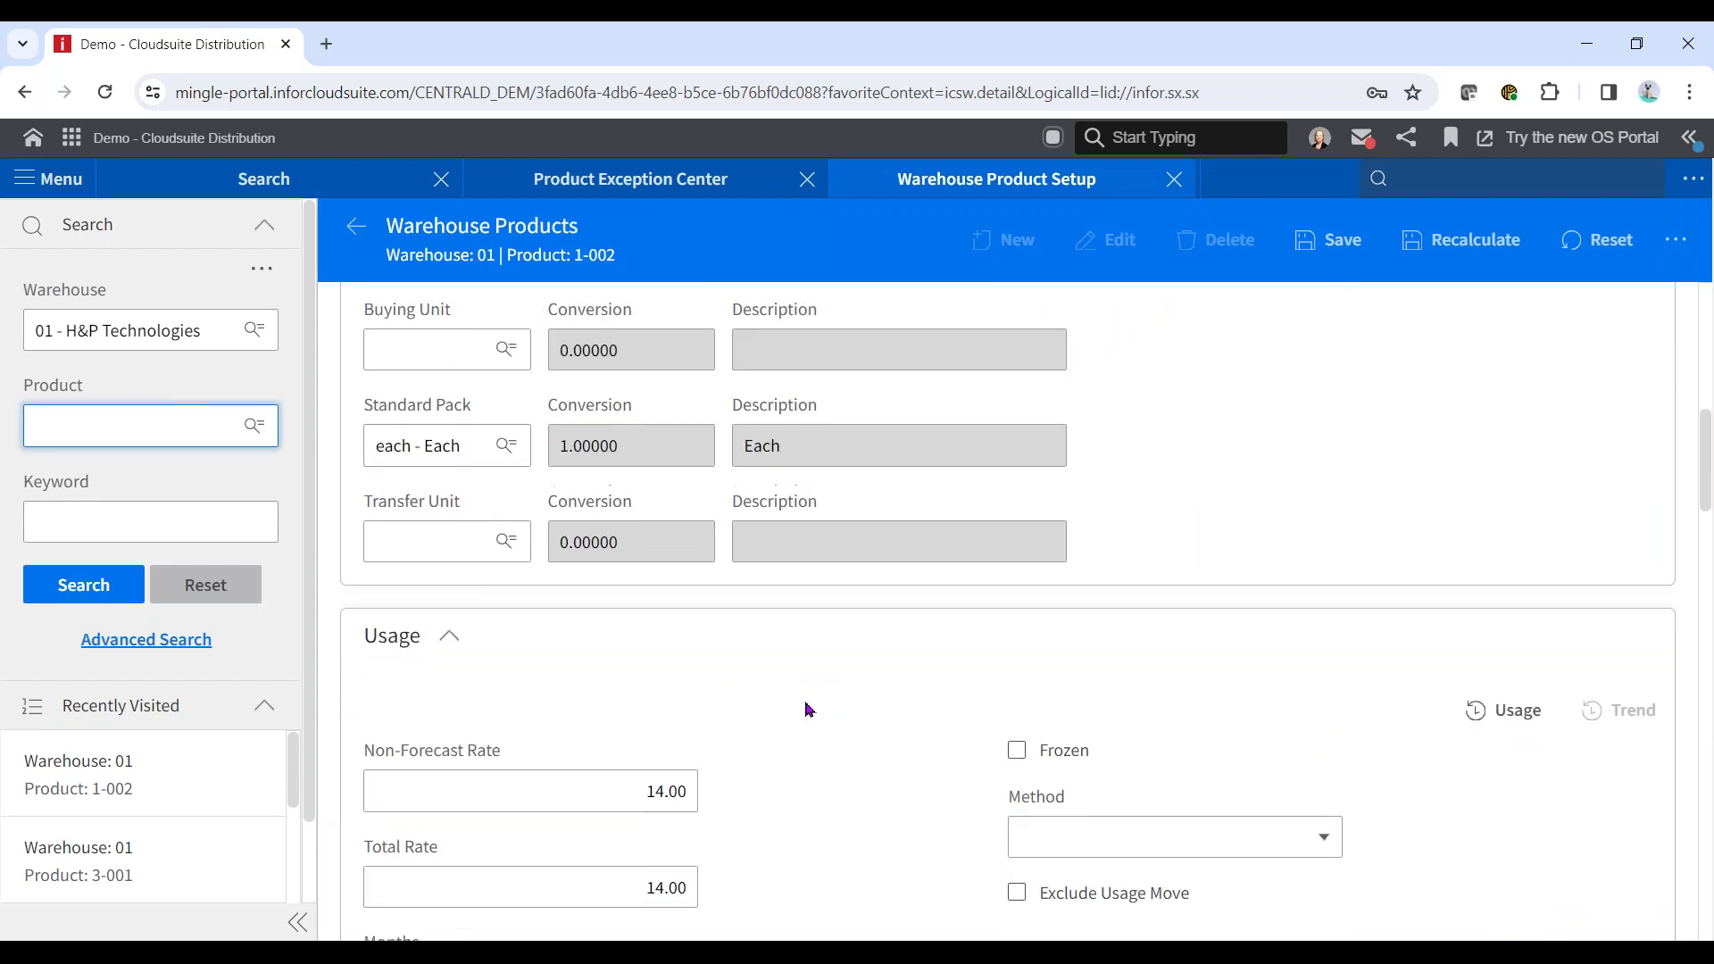
Examine the monthly usage history of product 1-002, and go back to the Warehouse Product Setup list.
{"action": "left_click", "coordinate": [1504, 711]}
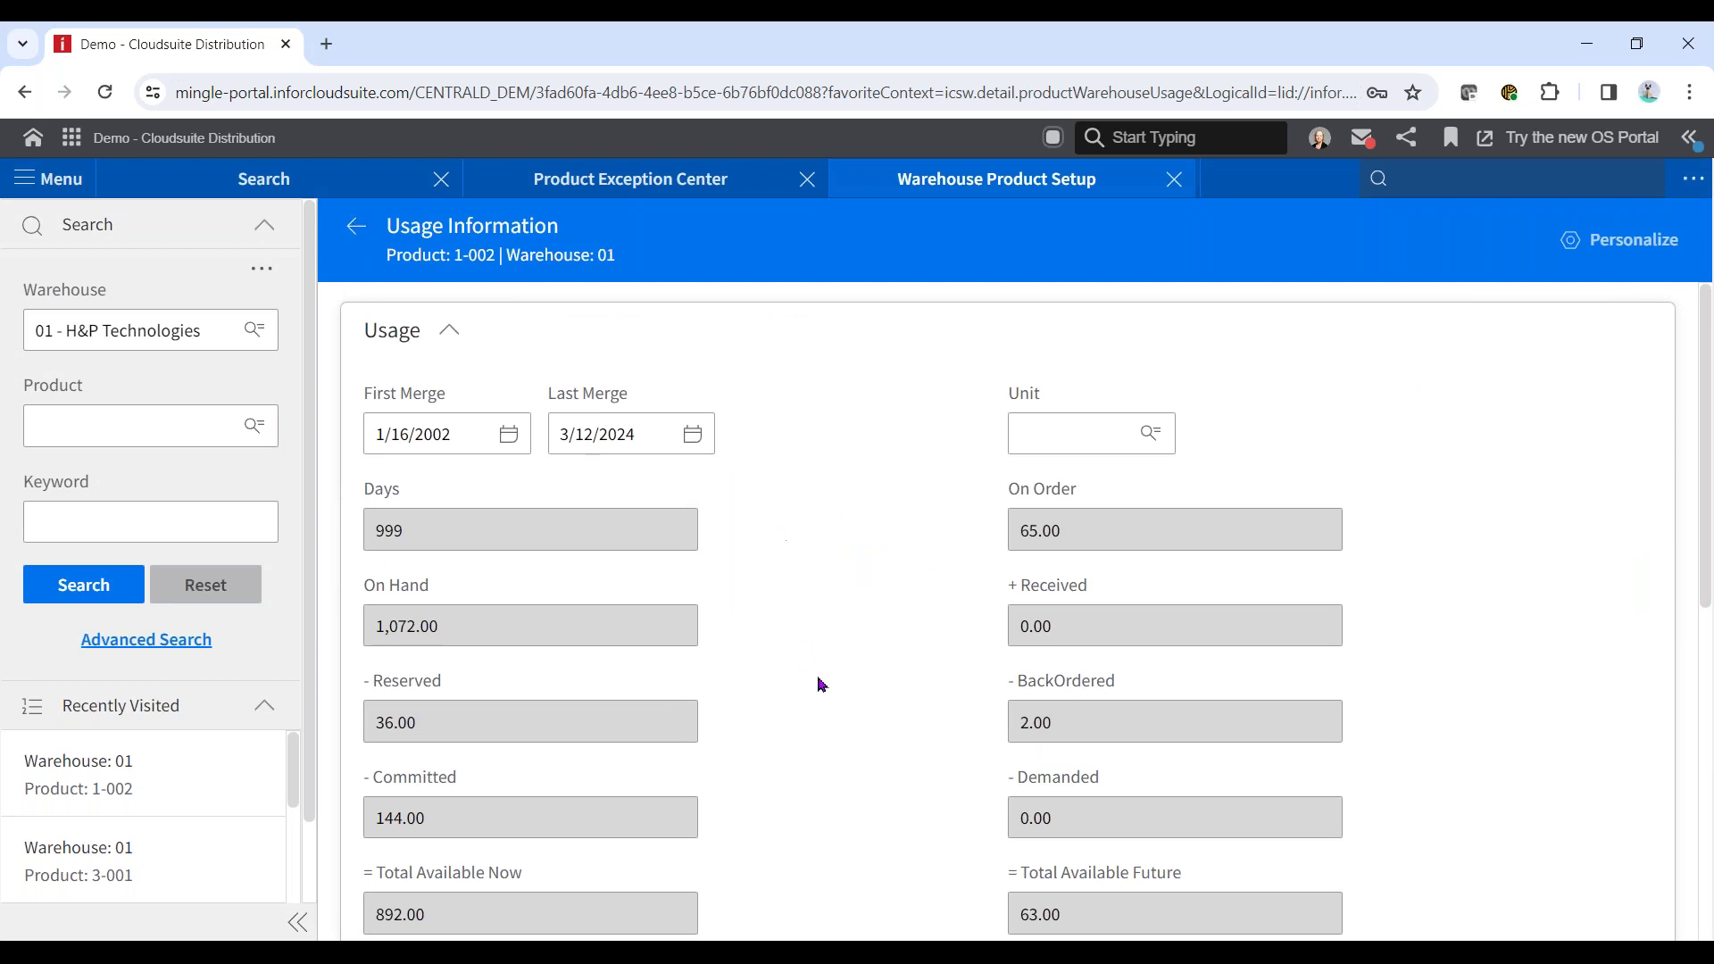
{"action": "scroll", "coordinate": [845, 643], "scroll_direction": "down", "scroll_amount": 5}
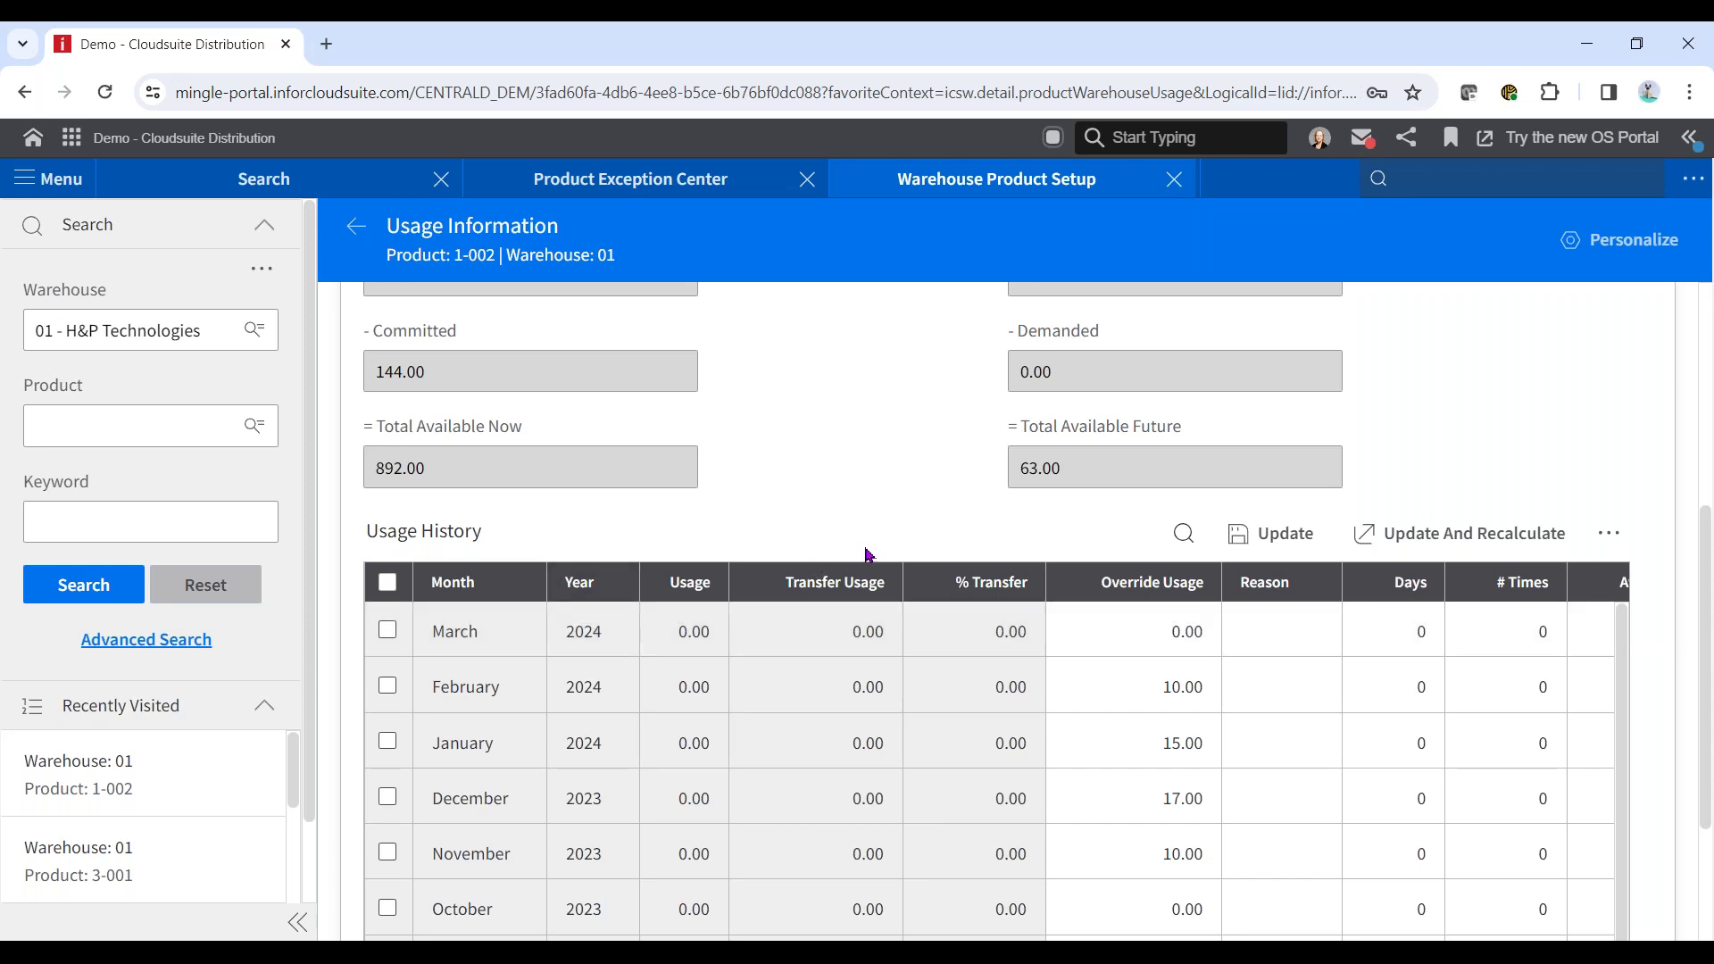
{"action": "left_click", "coordinate": [356, 226]}
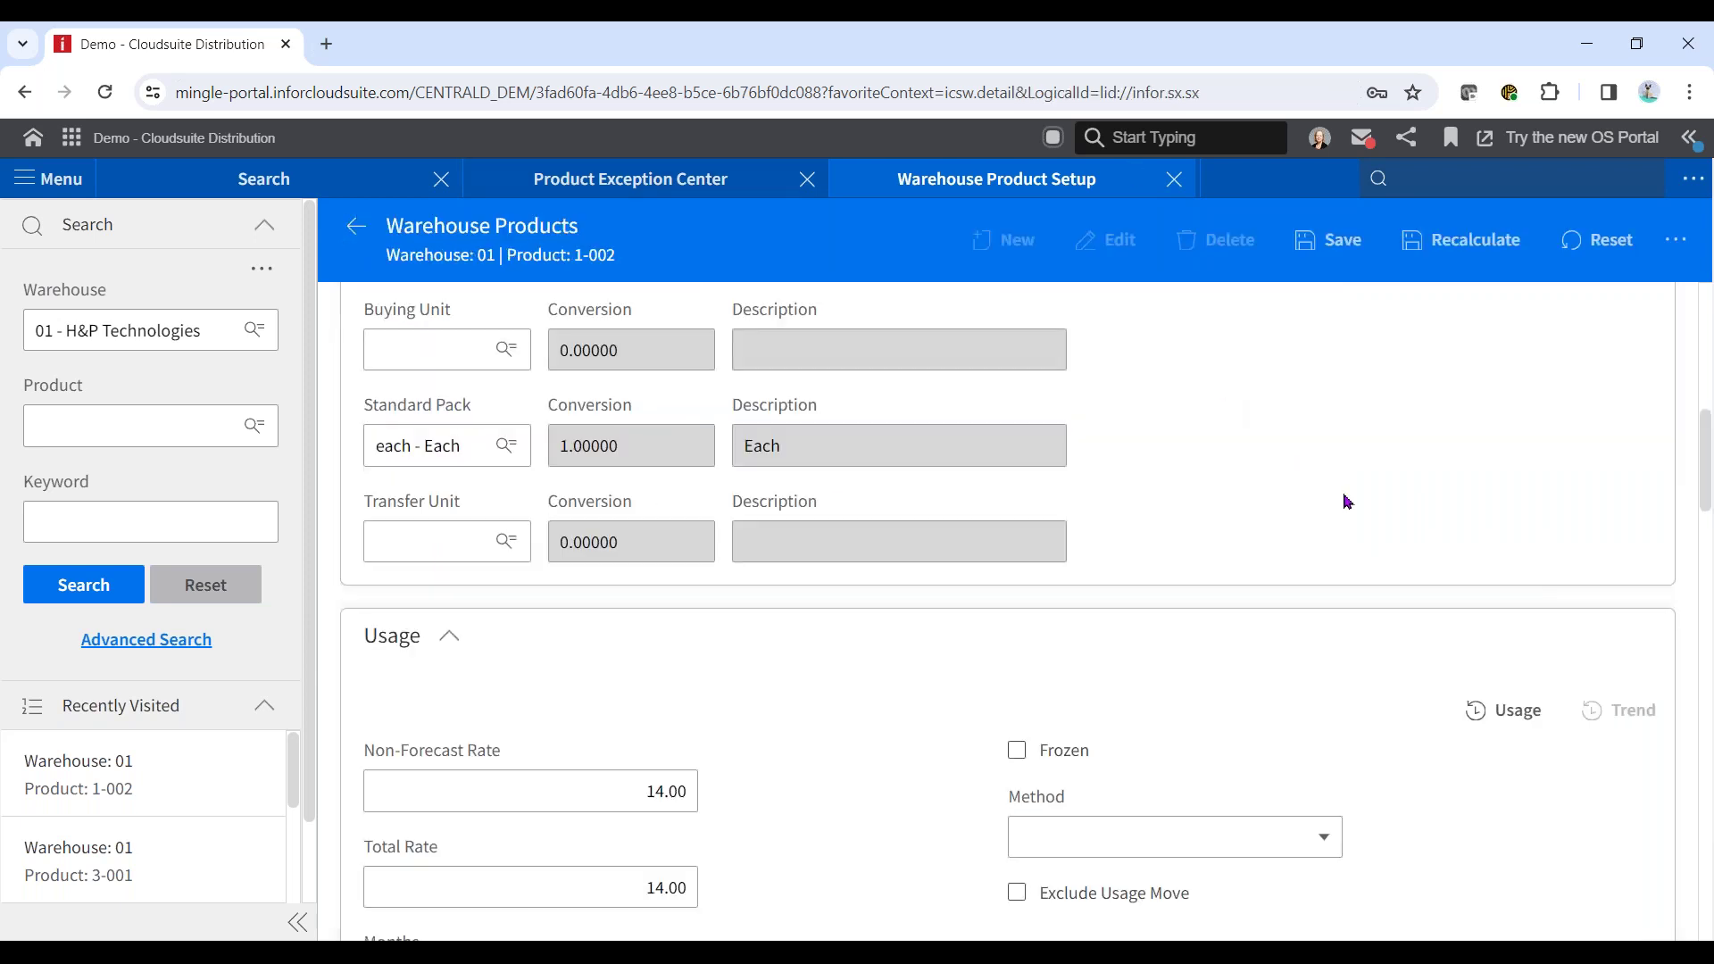
{"action": "left_click", "coordinate": [362, 231]}
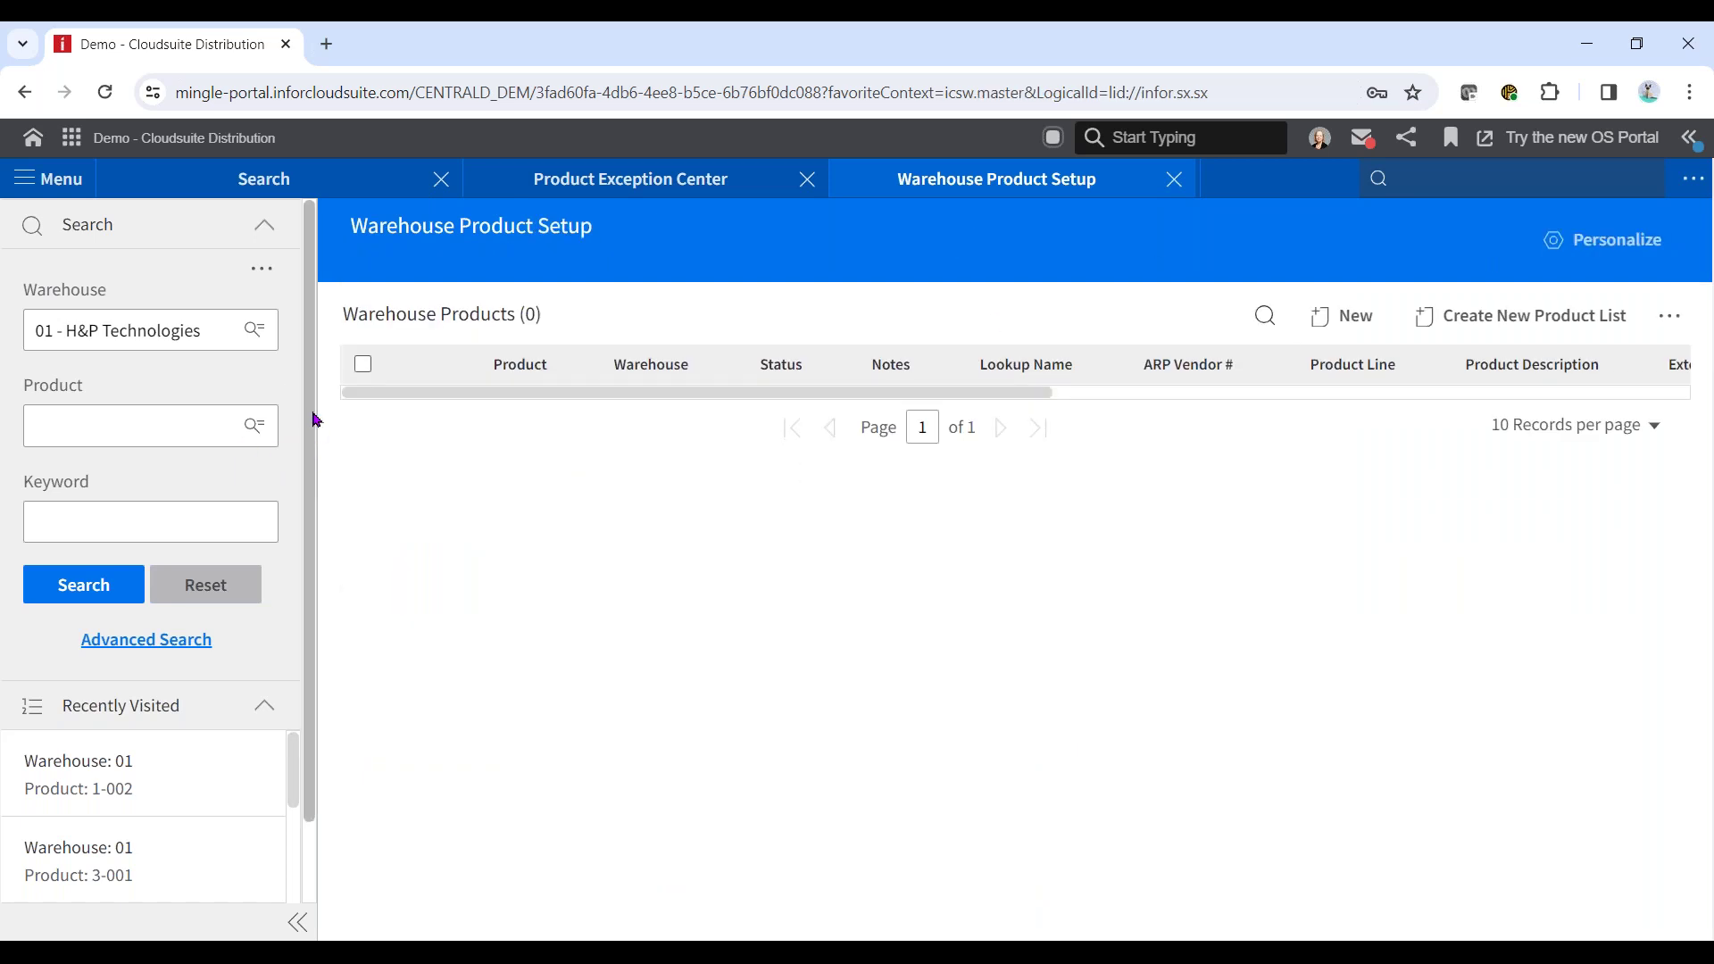
Check the advanced search criteria available for warehouse products, close them, and return to the Product Exception Center.
{"action": "left_click_drag", "start_coordinate": [314, 419], "coordinate": [291, 581]}
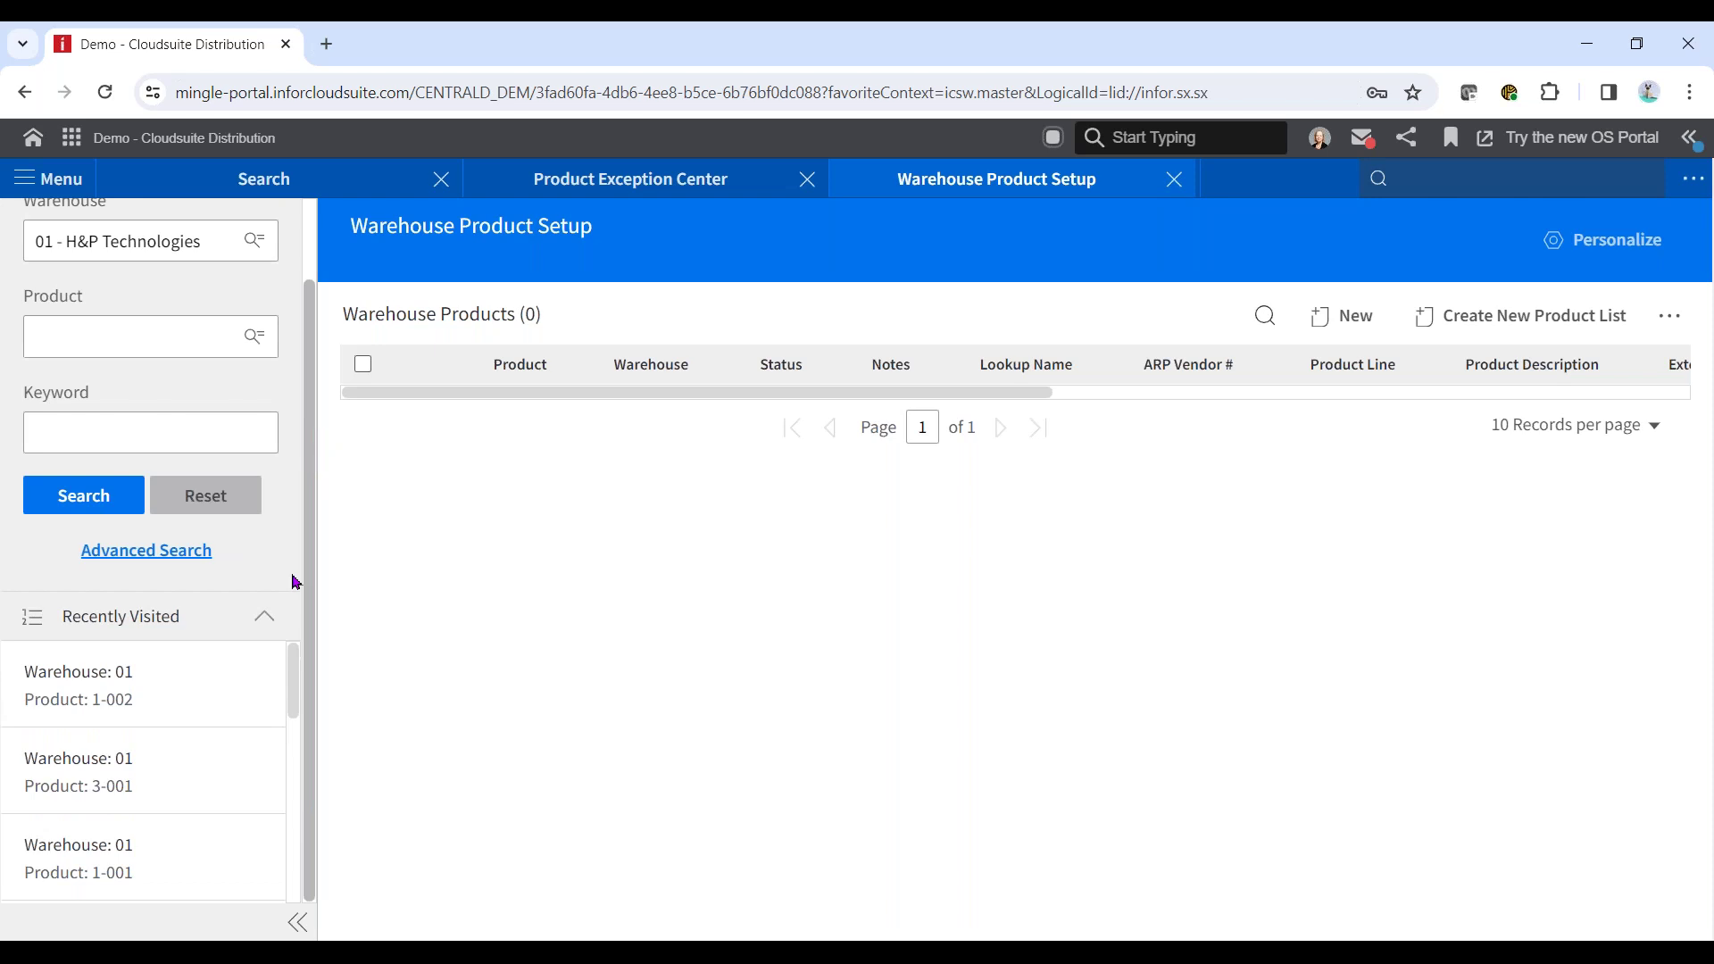
{"action": "left_click", "coordinate": [123, 561]}
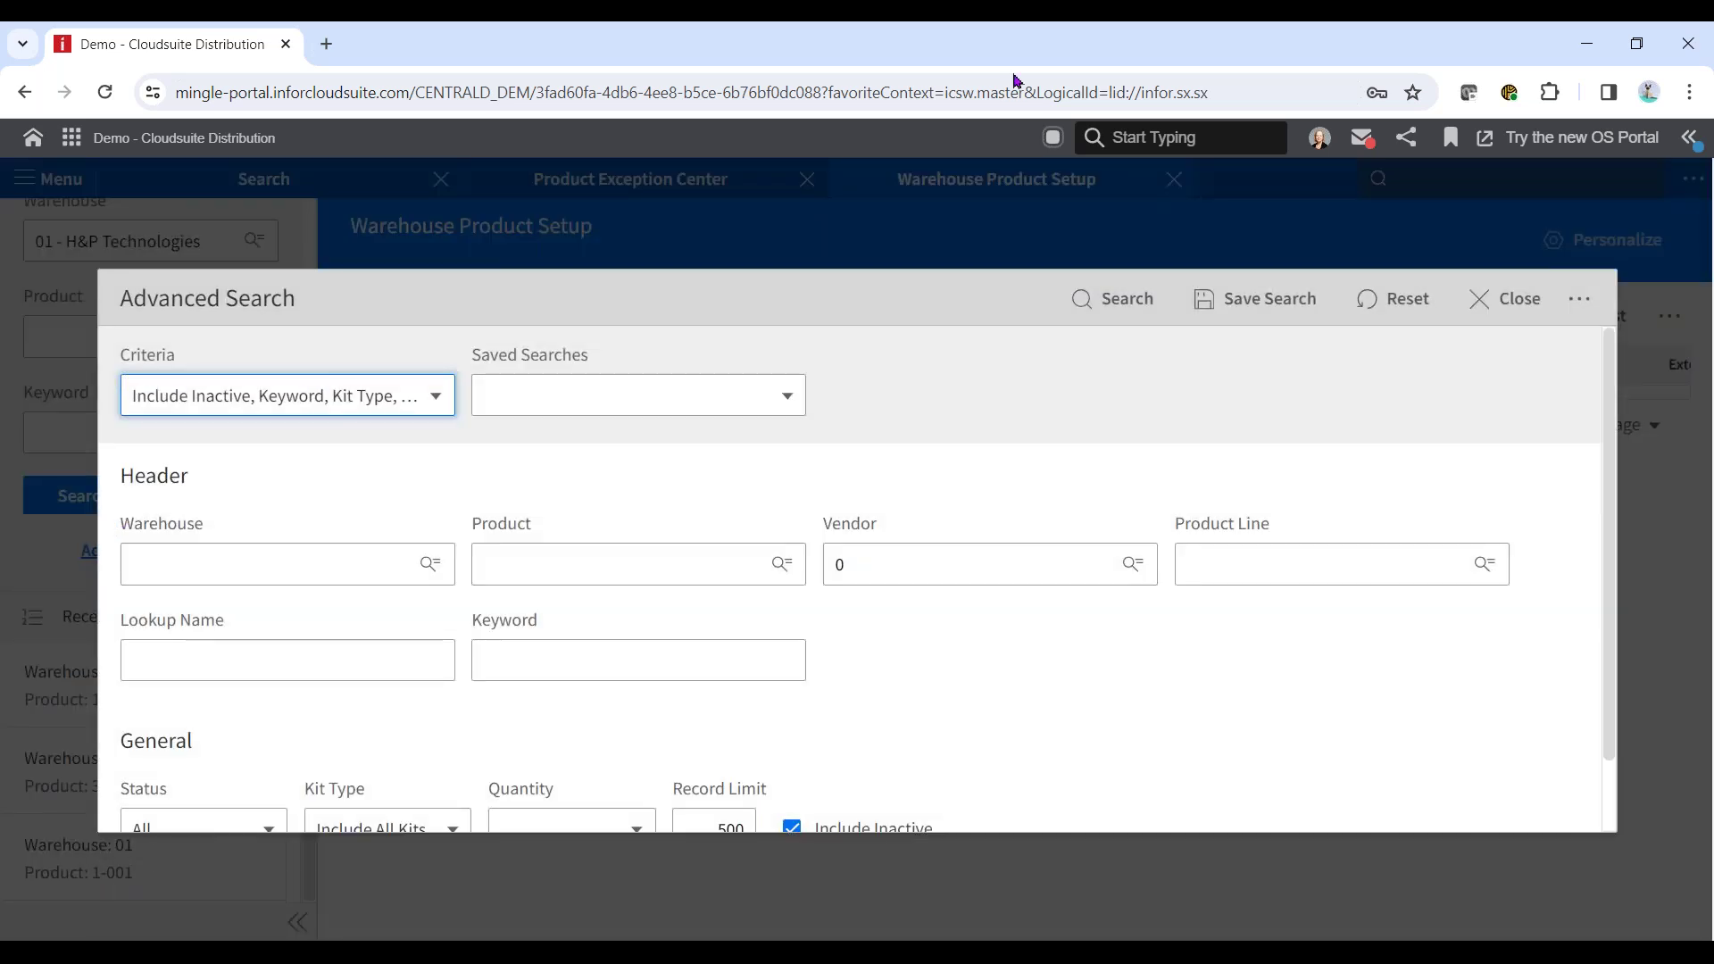
{"action": "left_click", "coordinate": [1518, 298]}
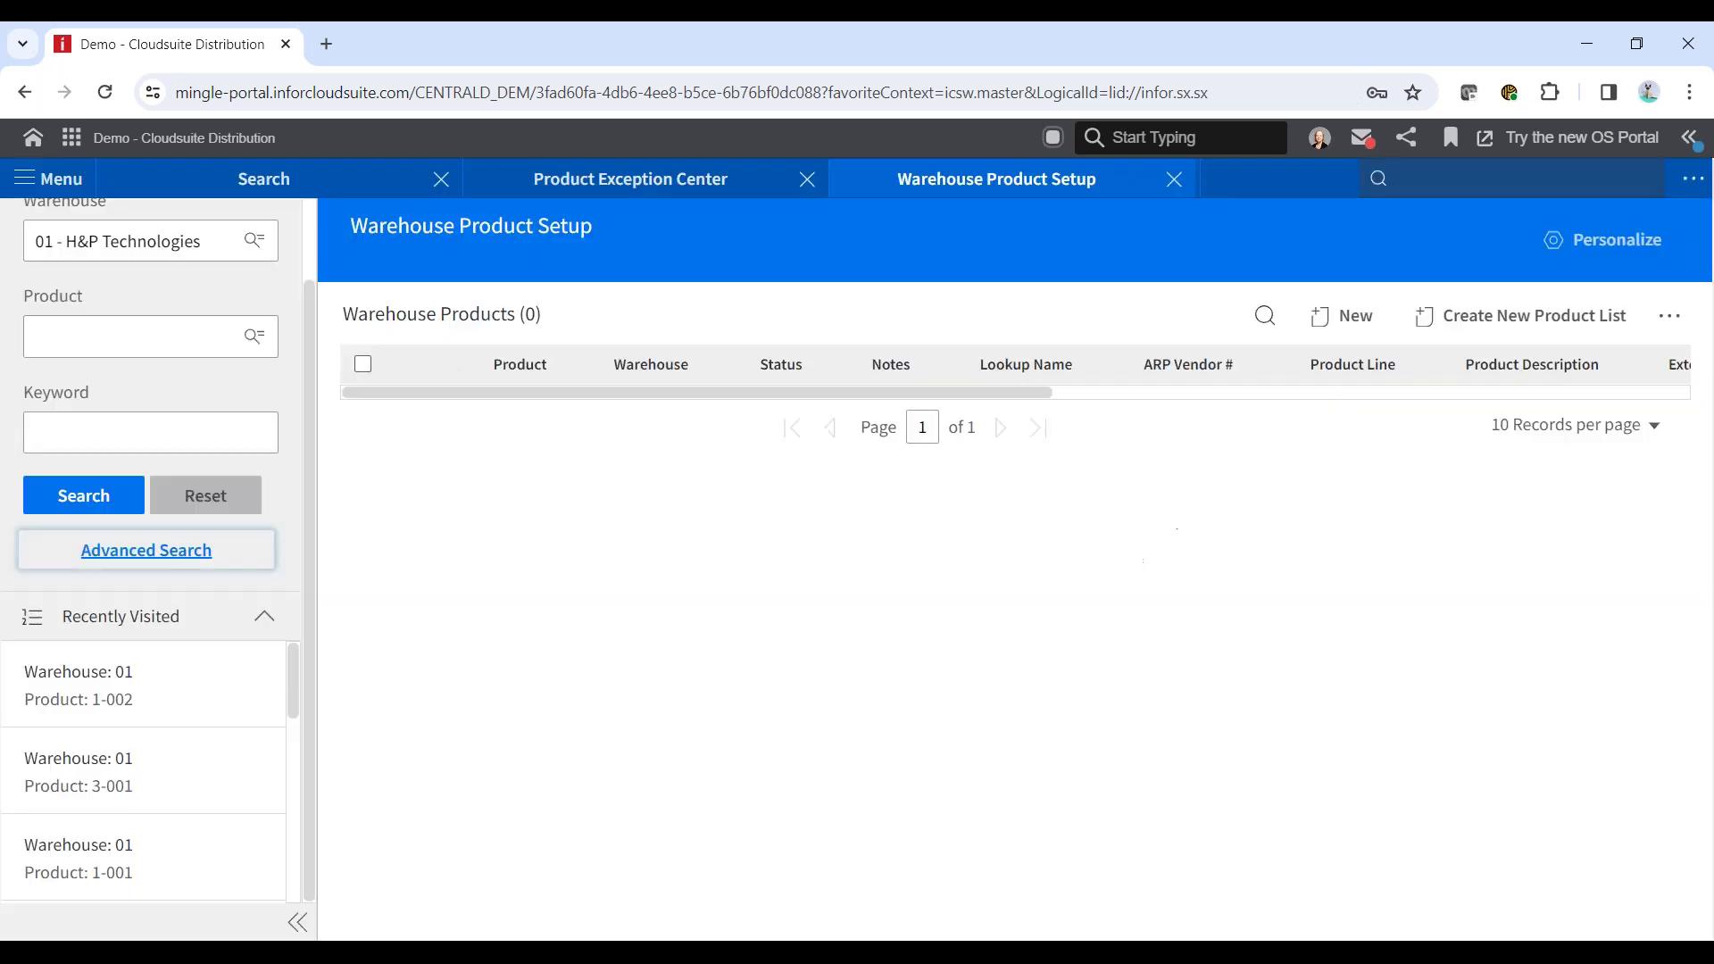
{"action": "left_click", "coordinate": [651, 194]}
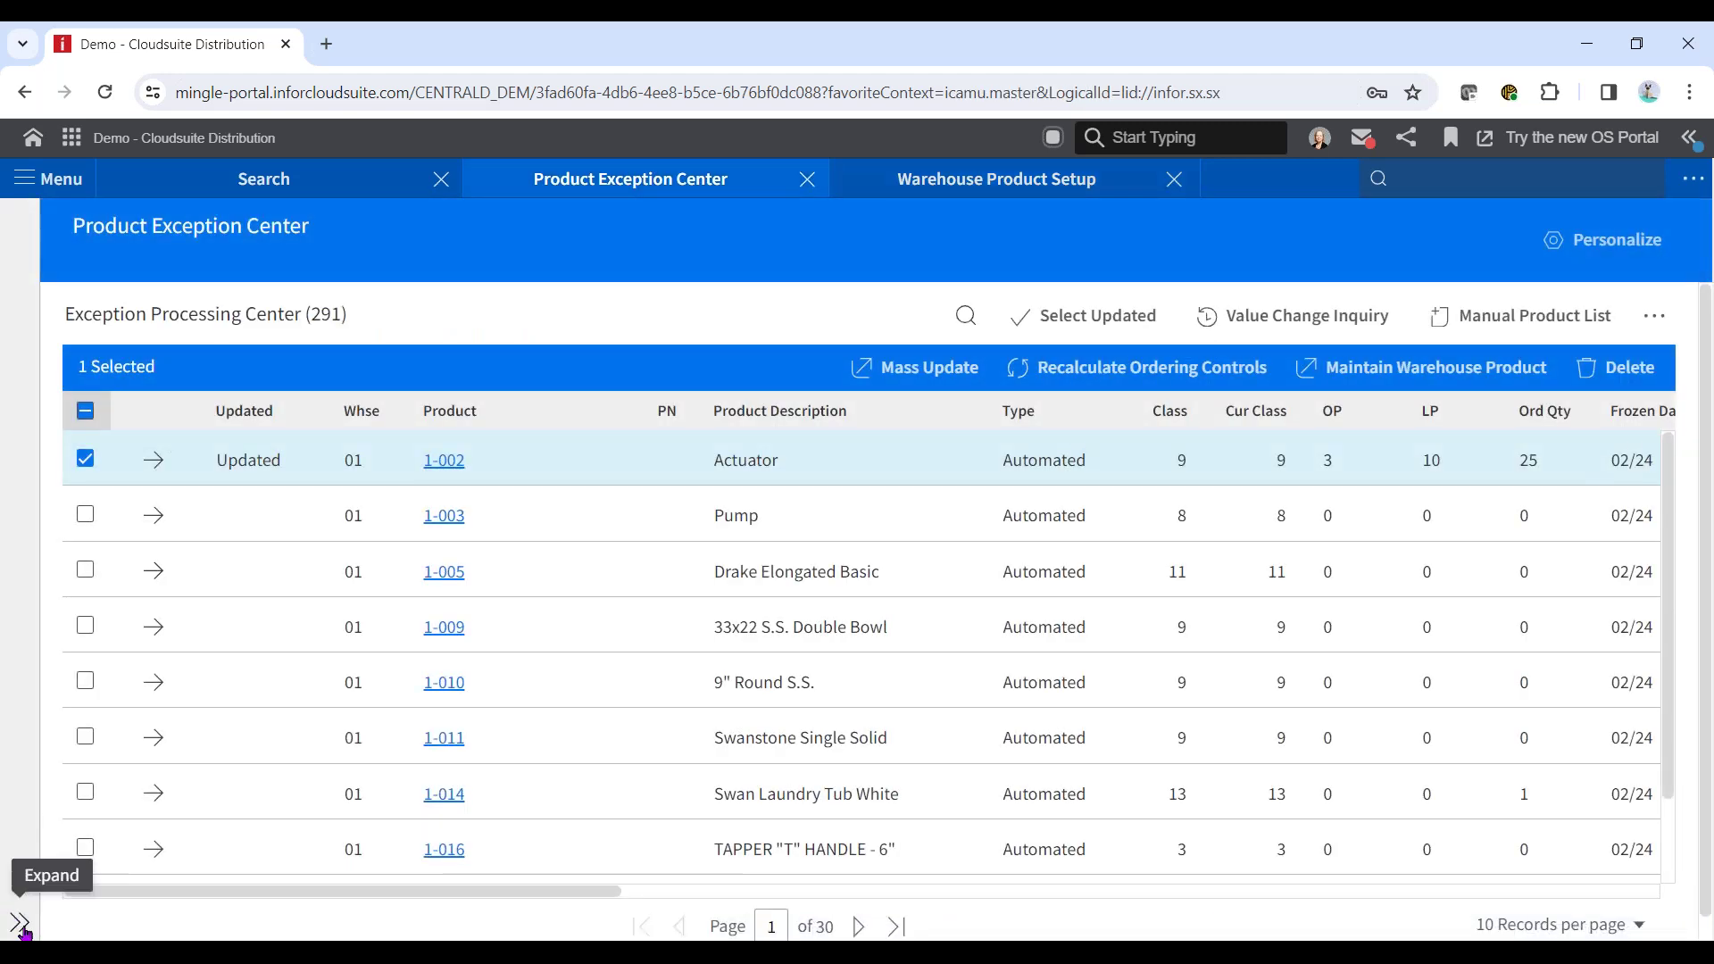
Expand the exception search criteria and examine all the choices offered under Exception Section.
{"action": "left_click", "coordinate": [20, 924]}
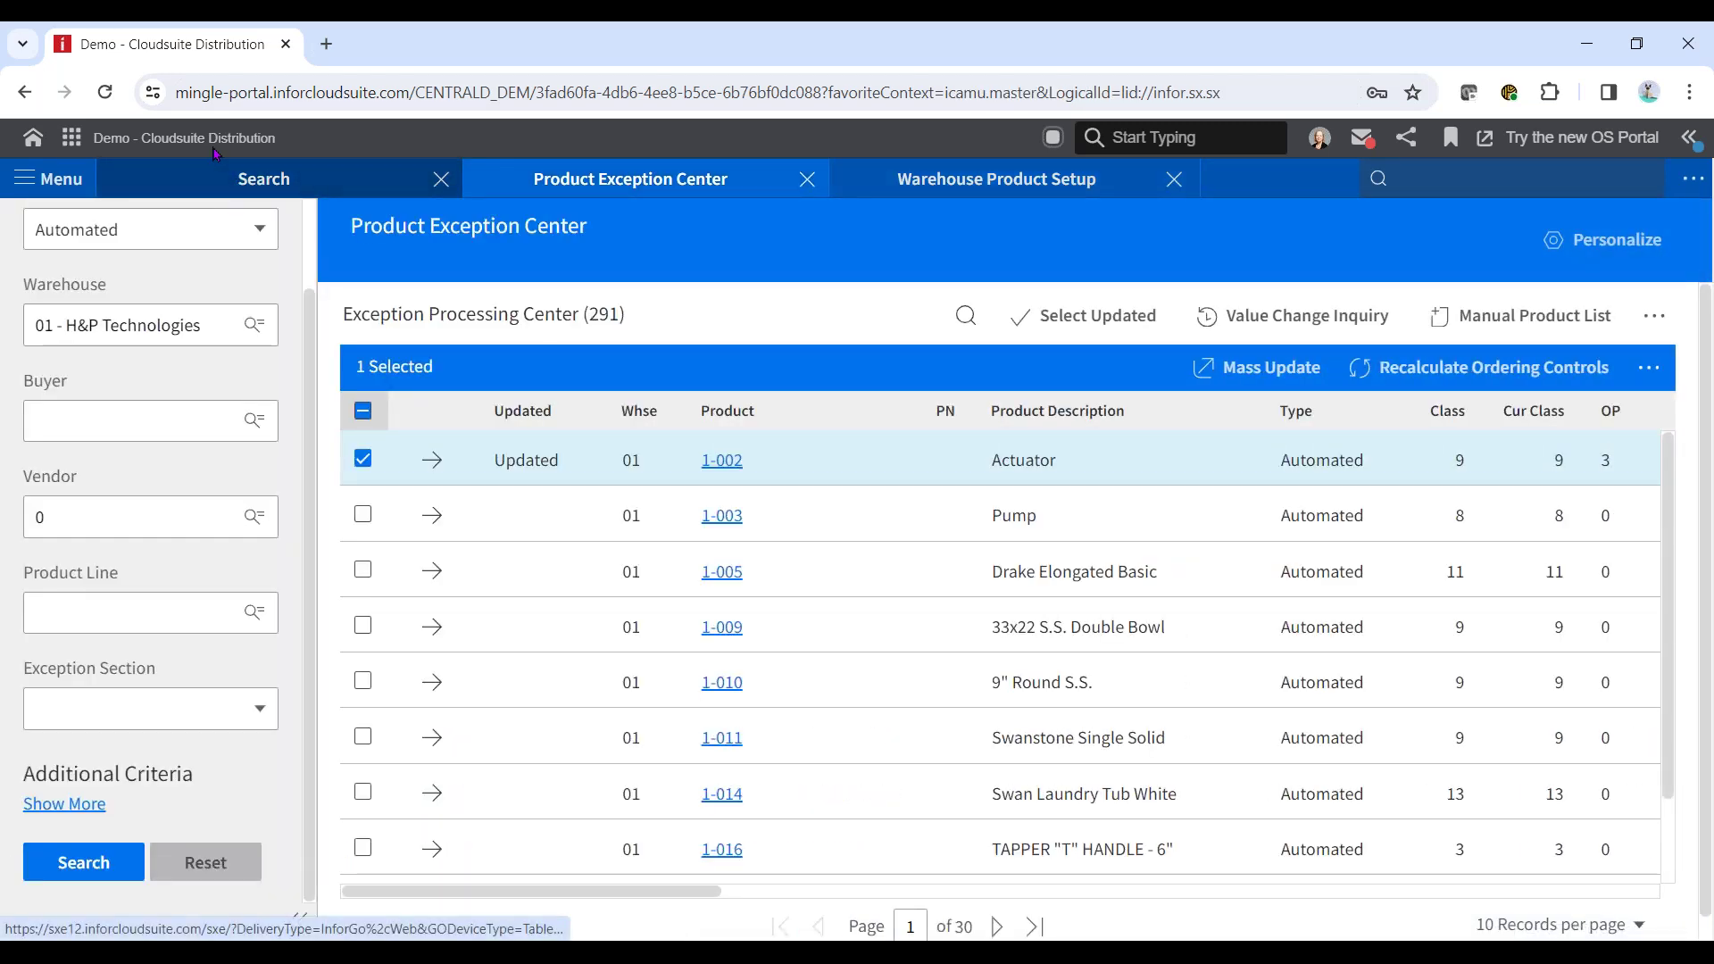
{"action": "left_click", "coordinate": [279, 714]}
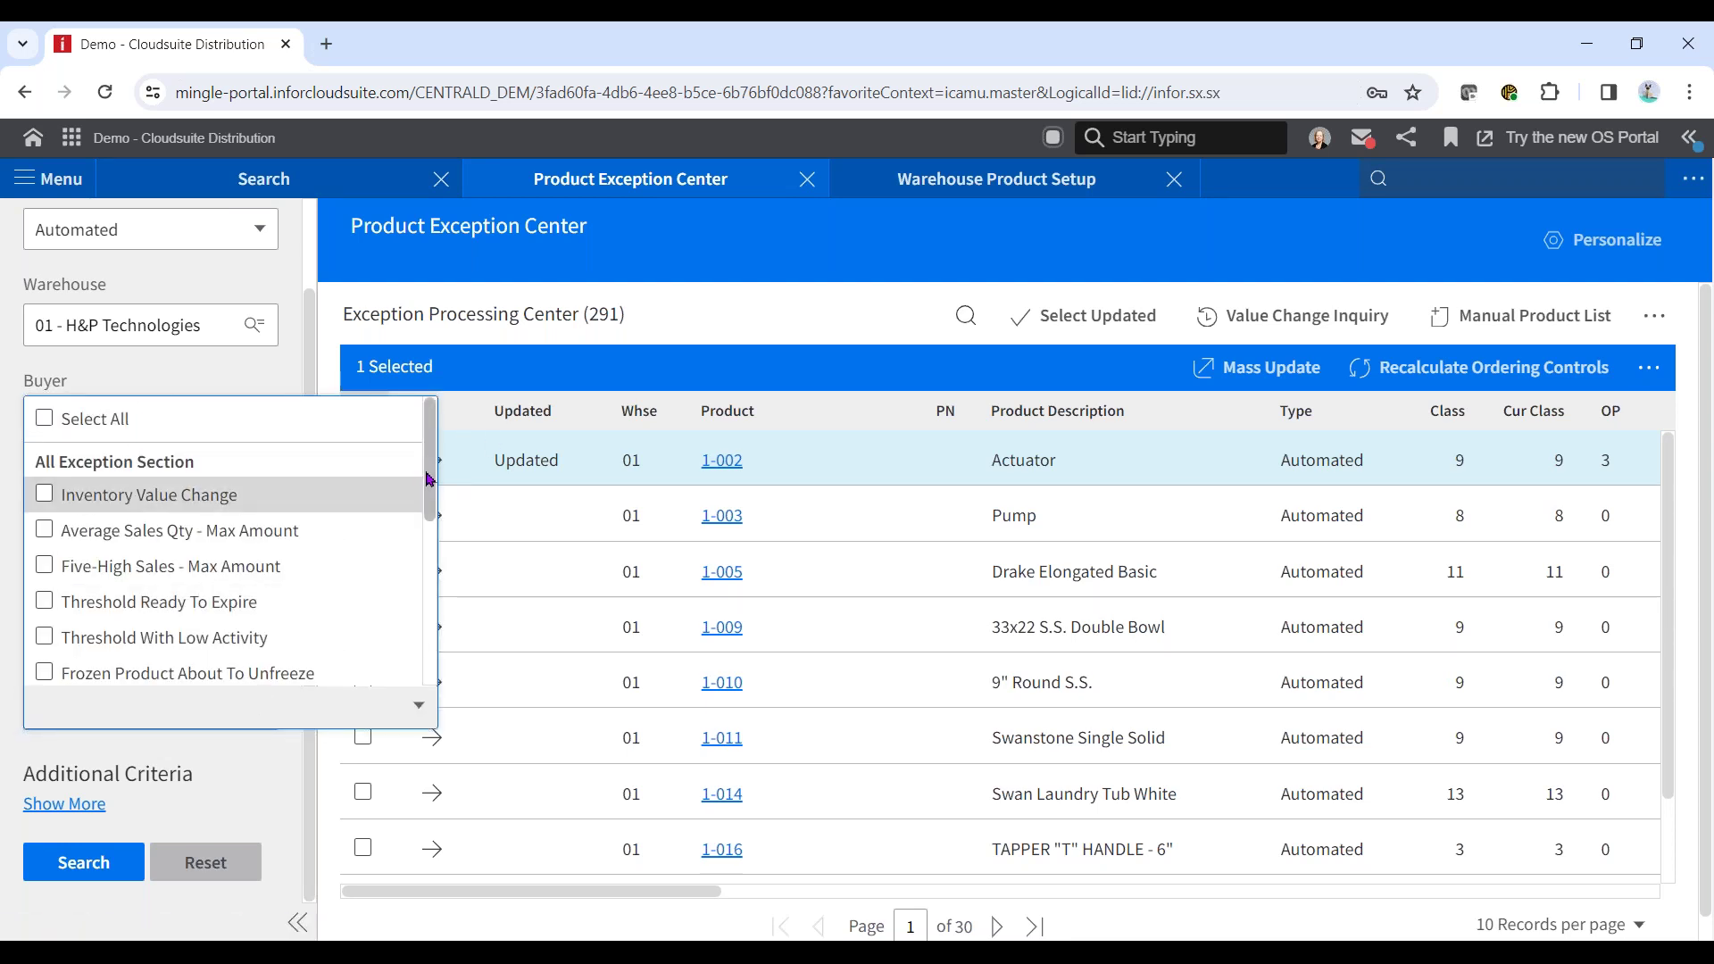
{"action": "scroll", "coordinate": [429, 497], "scroll_direction": "down", "scroll_amount": 1}
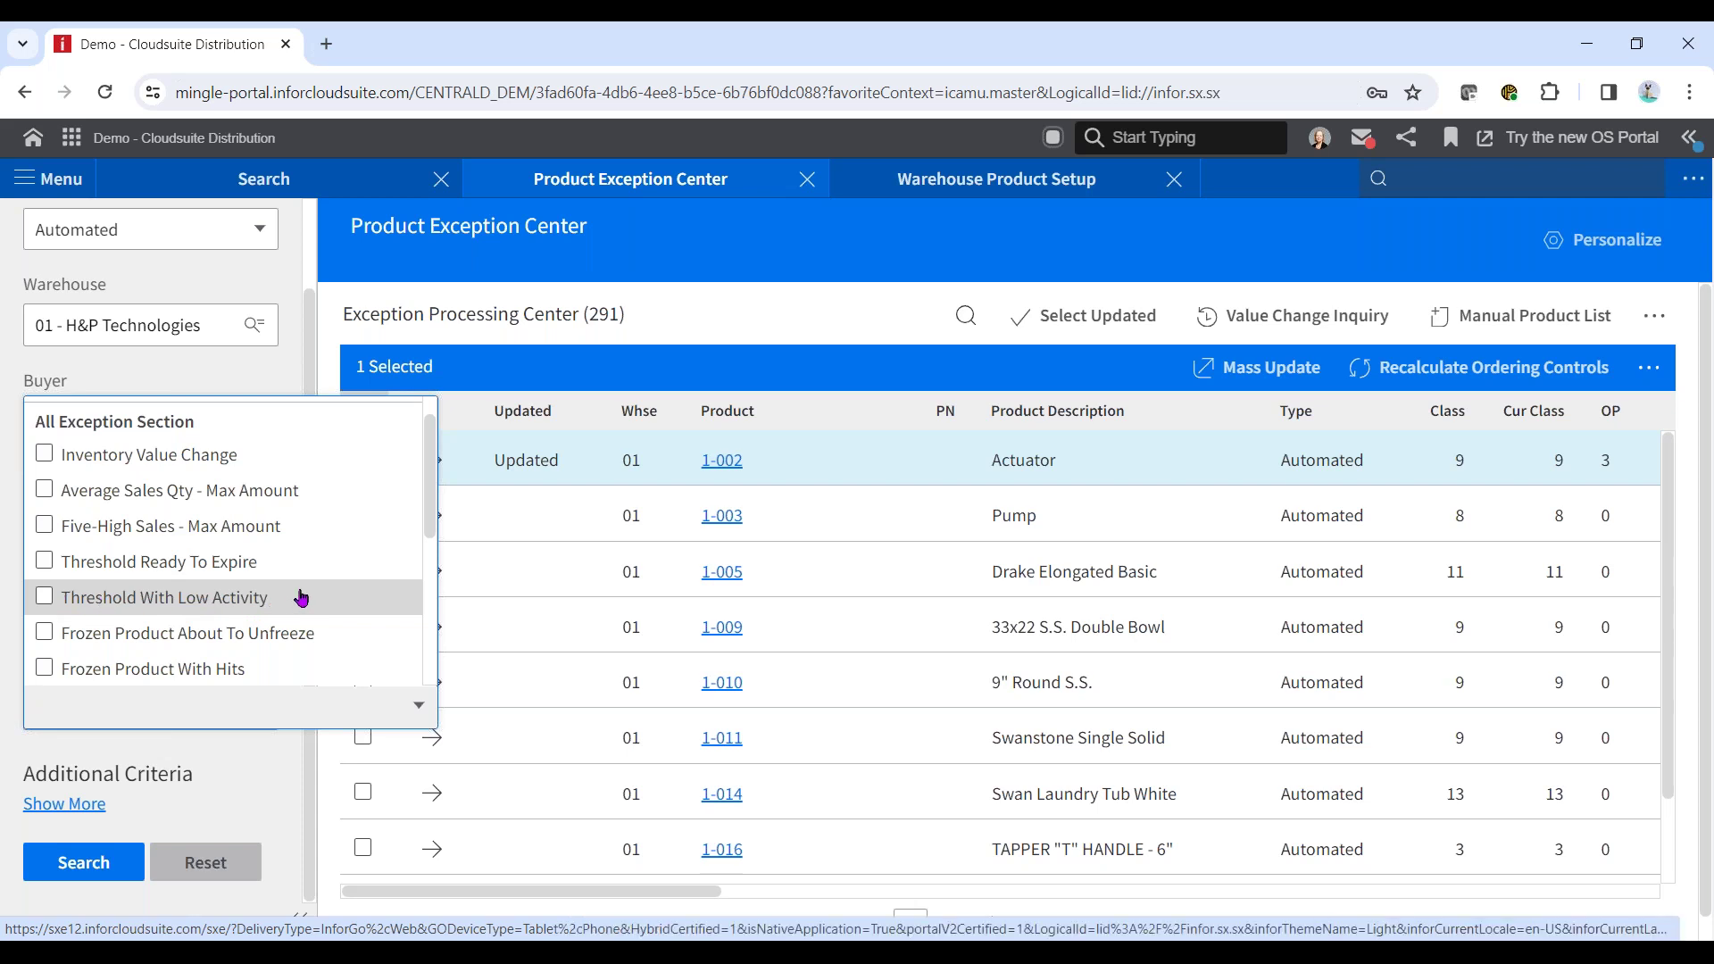
{"action": "scroll", "coordinate": [430, 541], "scroll_direction": "down", "scroll_amount": 3}
{"action": "left_click_drag", "start_coordinate": [430, 542], "coordinate": [428, 683]}
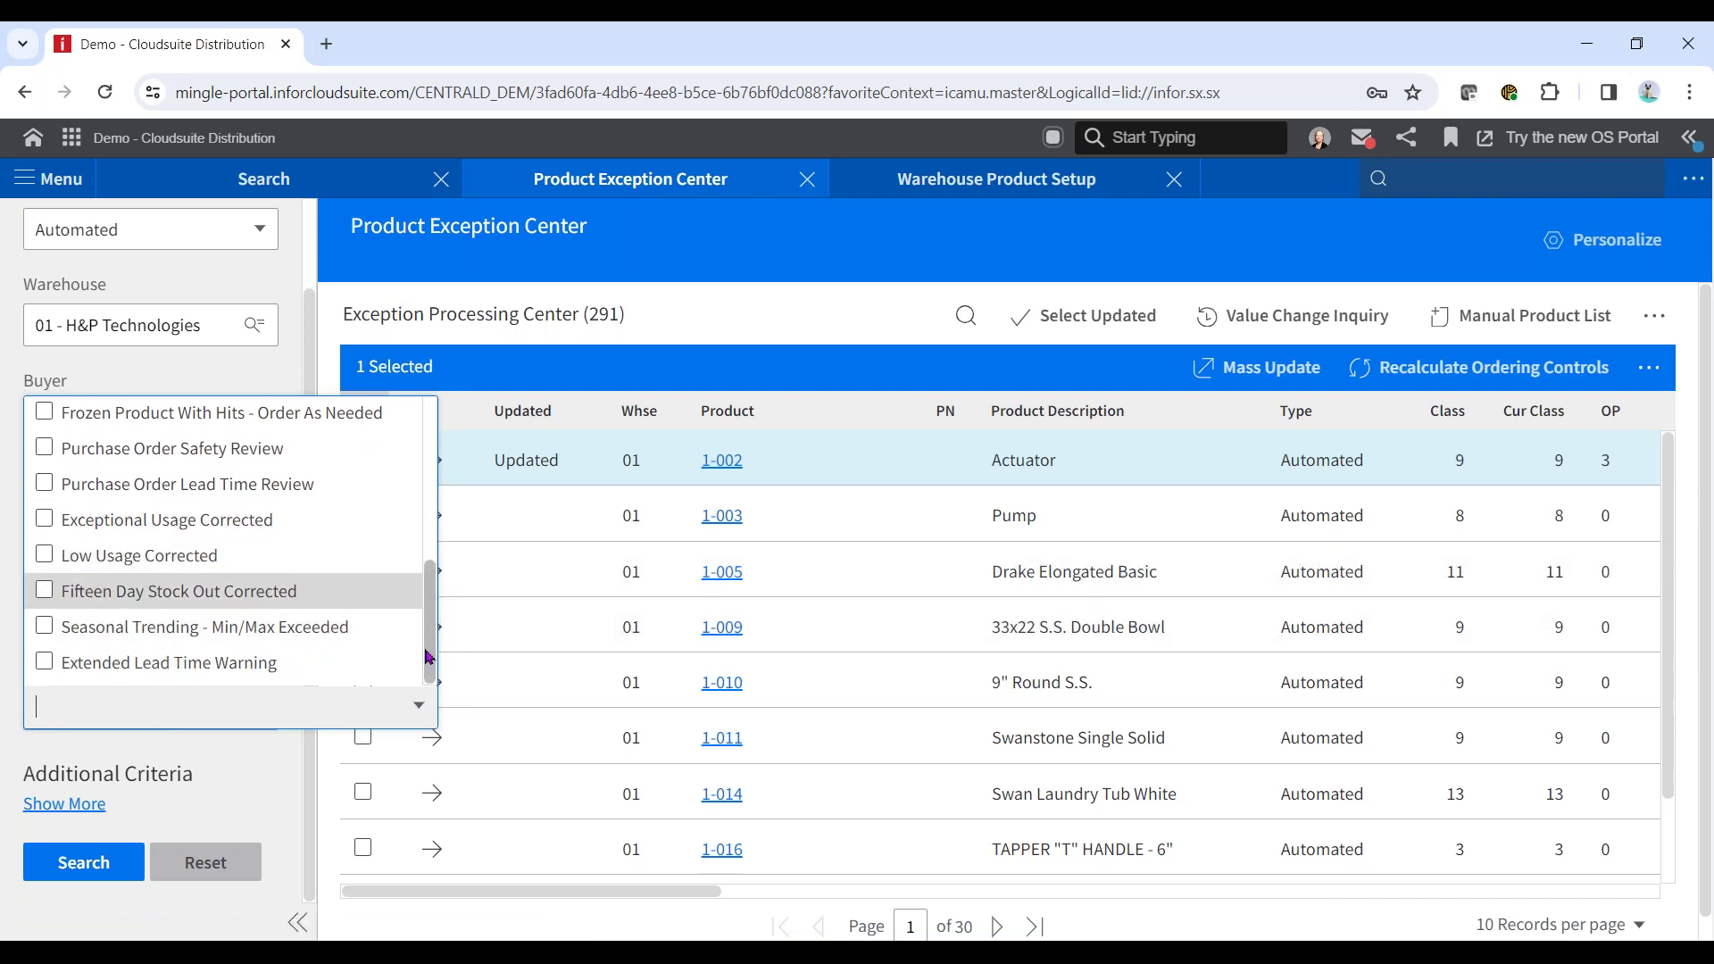
{"action": "left_click", "coordinate": [148, 371]}
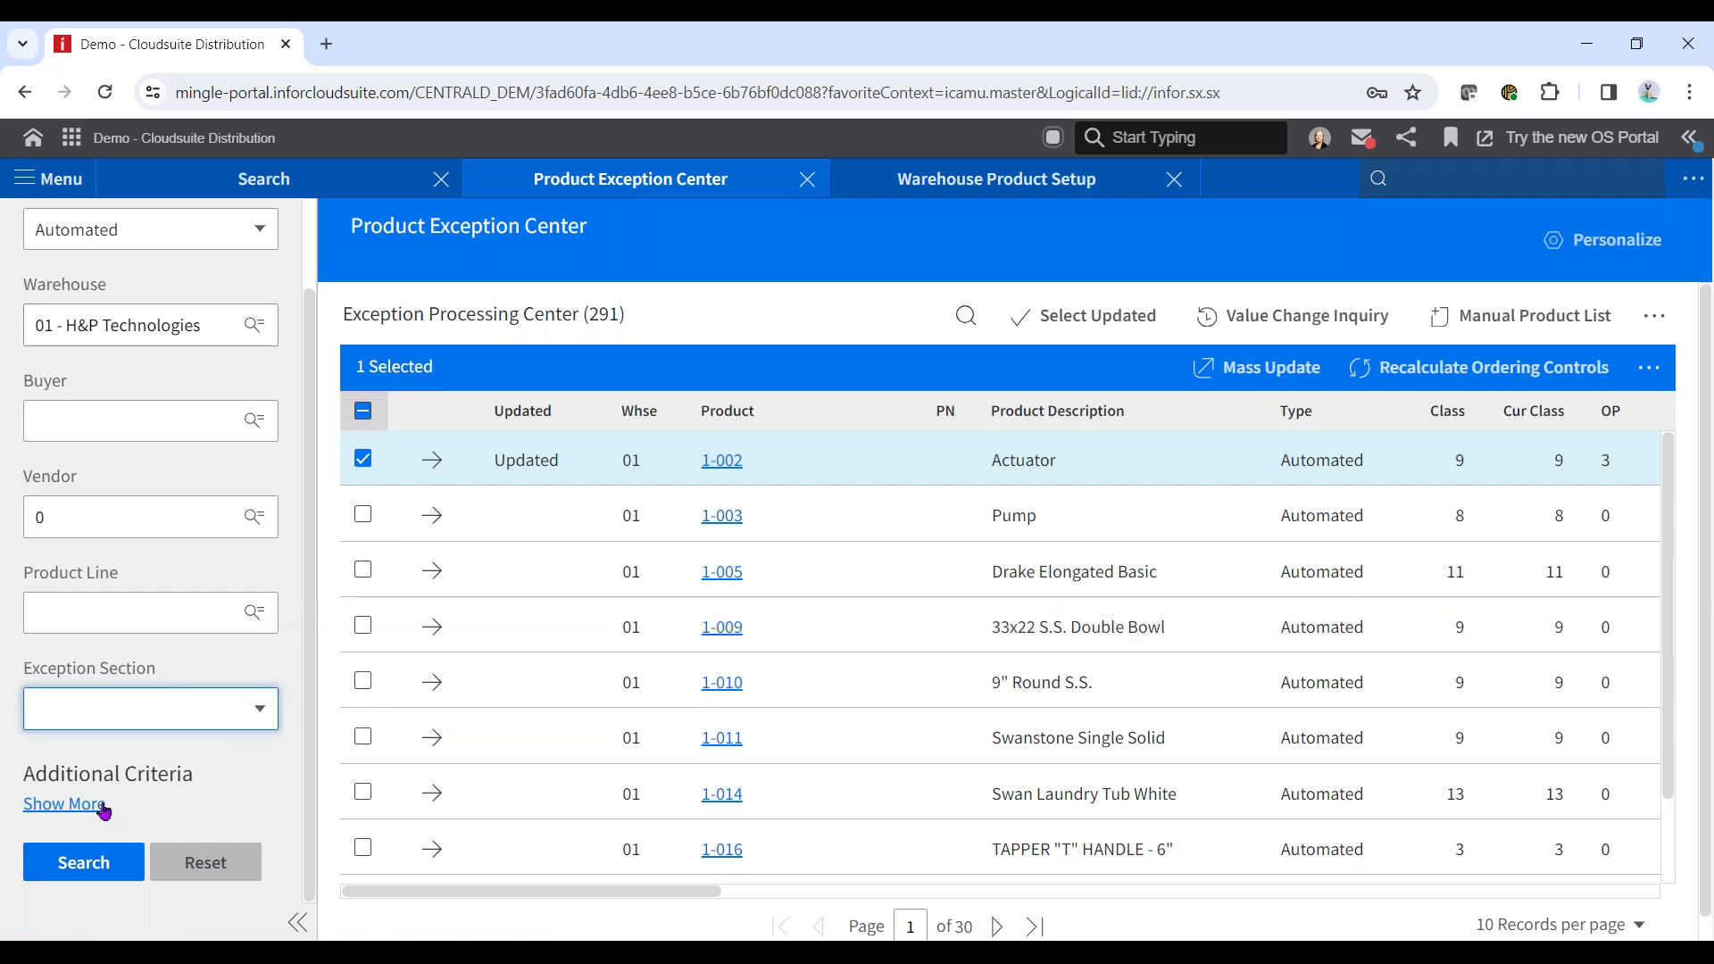
Reveal the additional search criteria and examine the Reason choices alongside the exception list's frozen reason columns.
{"action": "left_click", "coordinate": [37, 810]}
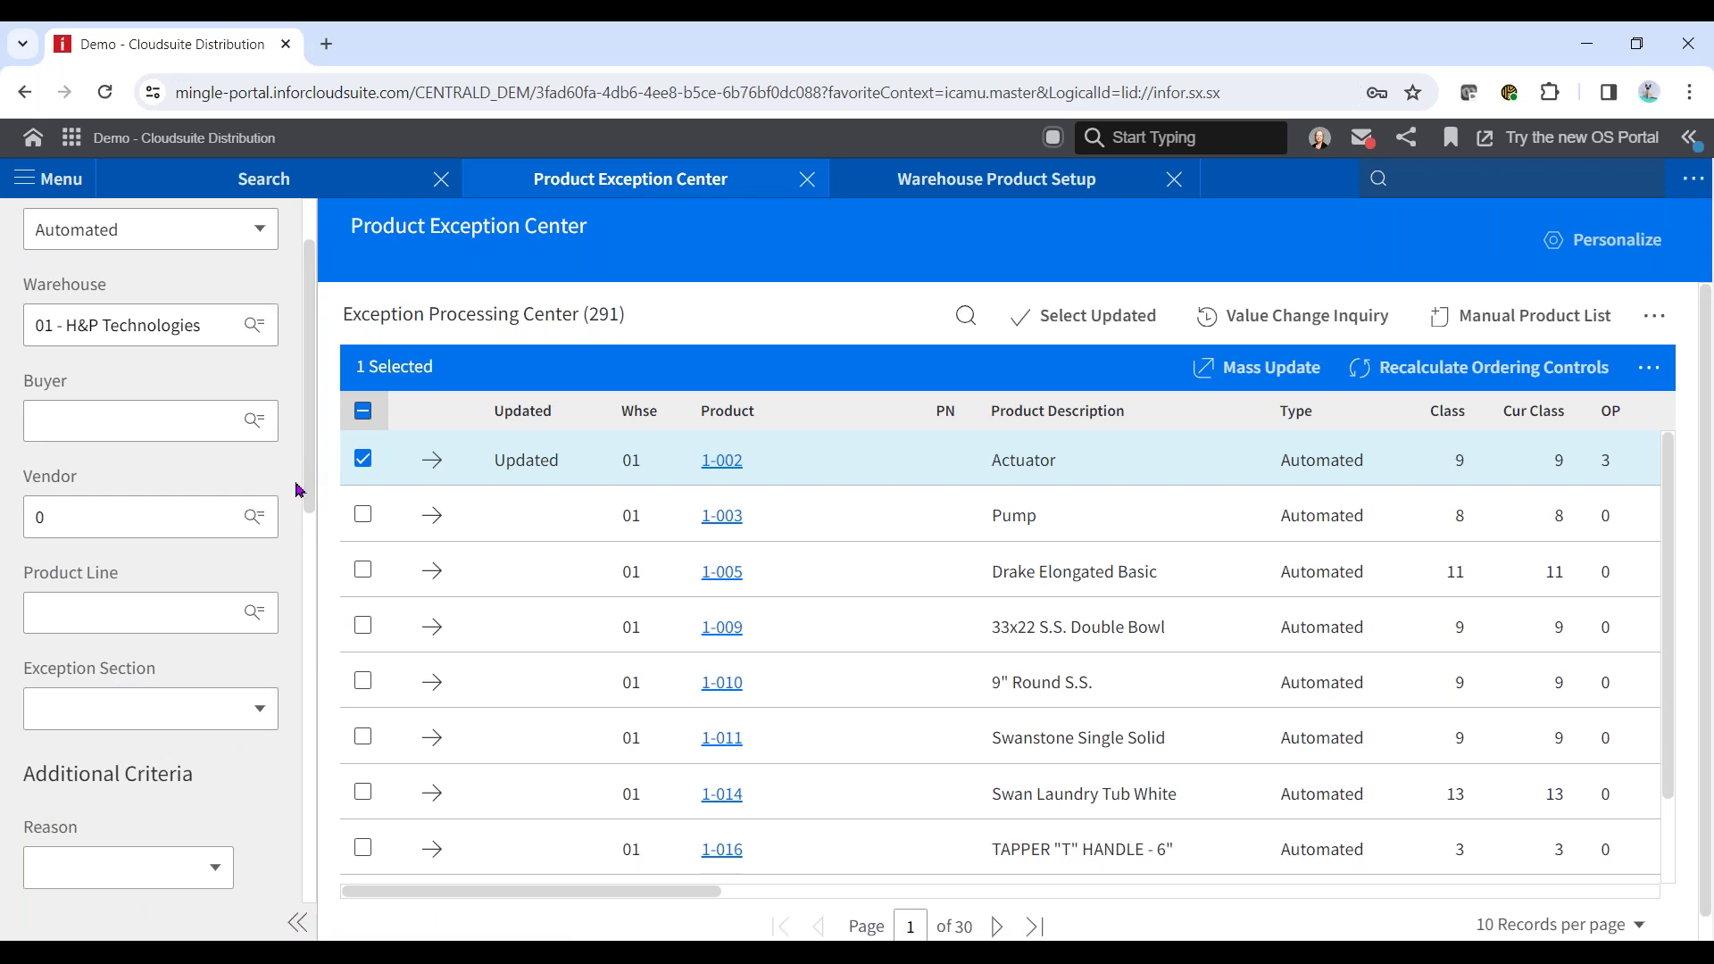
{"action": "left_click_drag", "start_coordinate": [309, 487], "coordinate": [294, 639]}
{"action": "scroll", "coordinate": [290, 647], "scroll_direction": "down", "scroll_amount": 2}
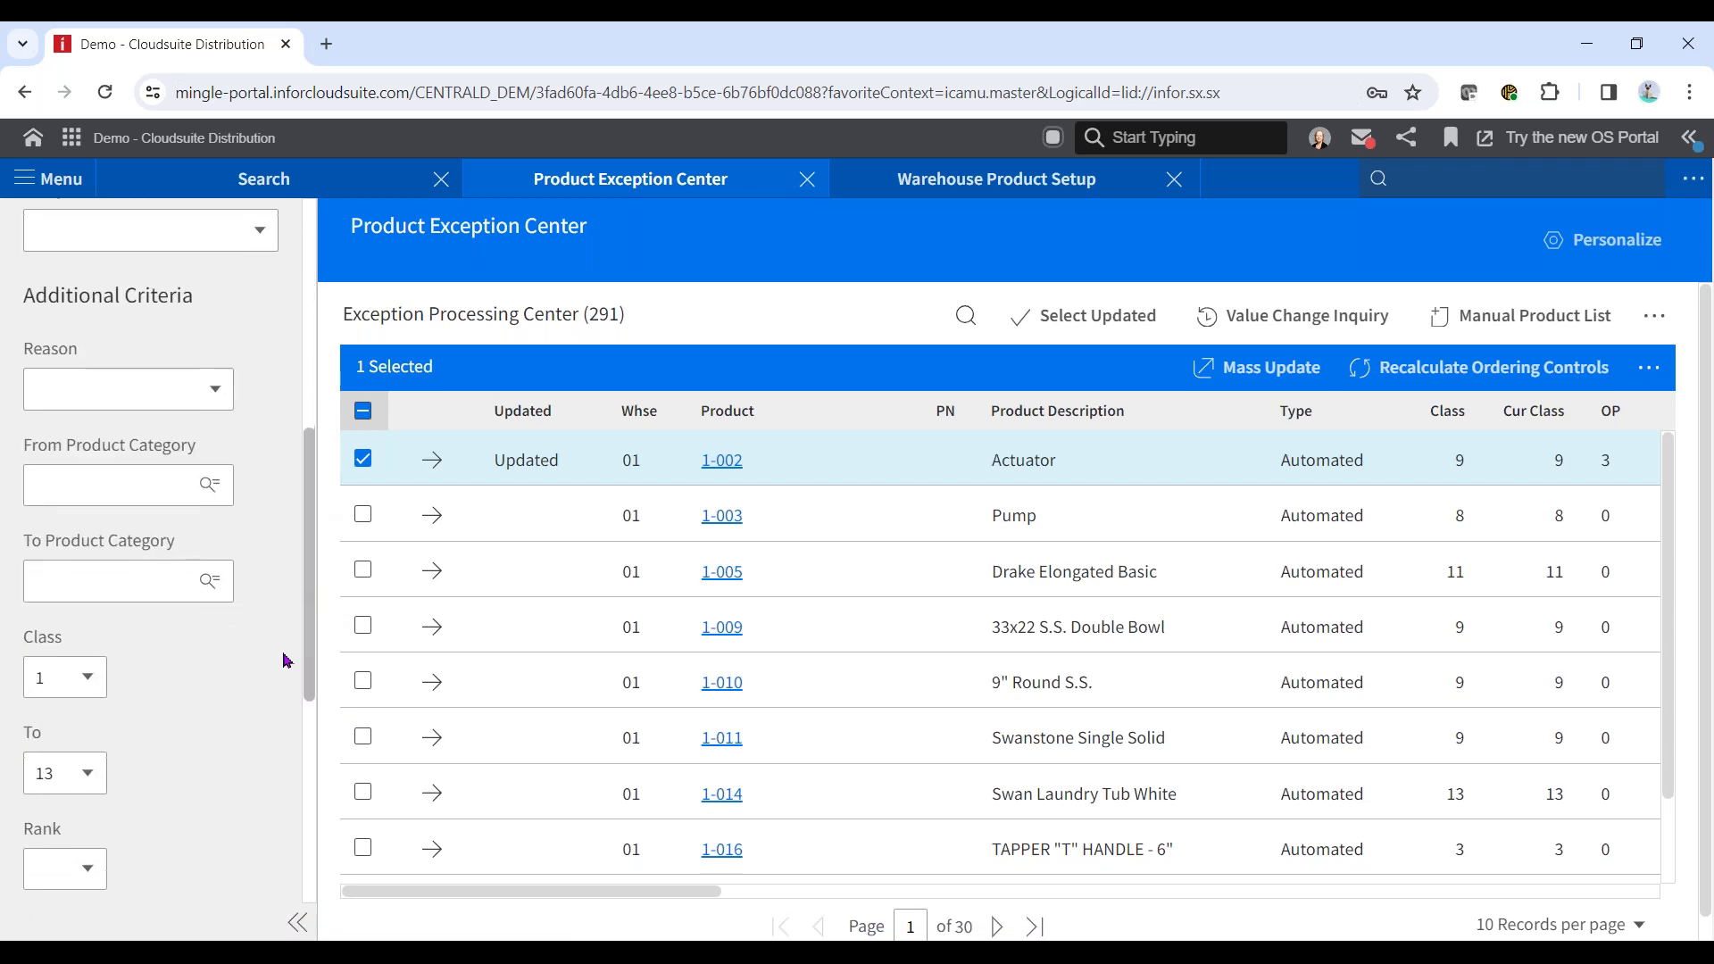
{"action": "left_click", "coordinate": [226, 405]}
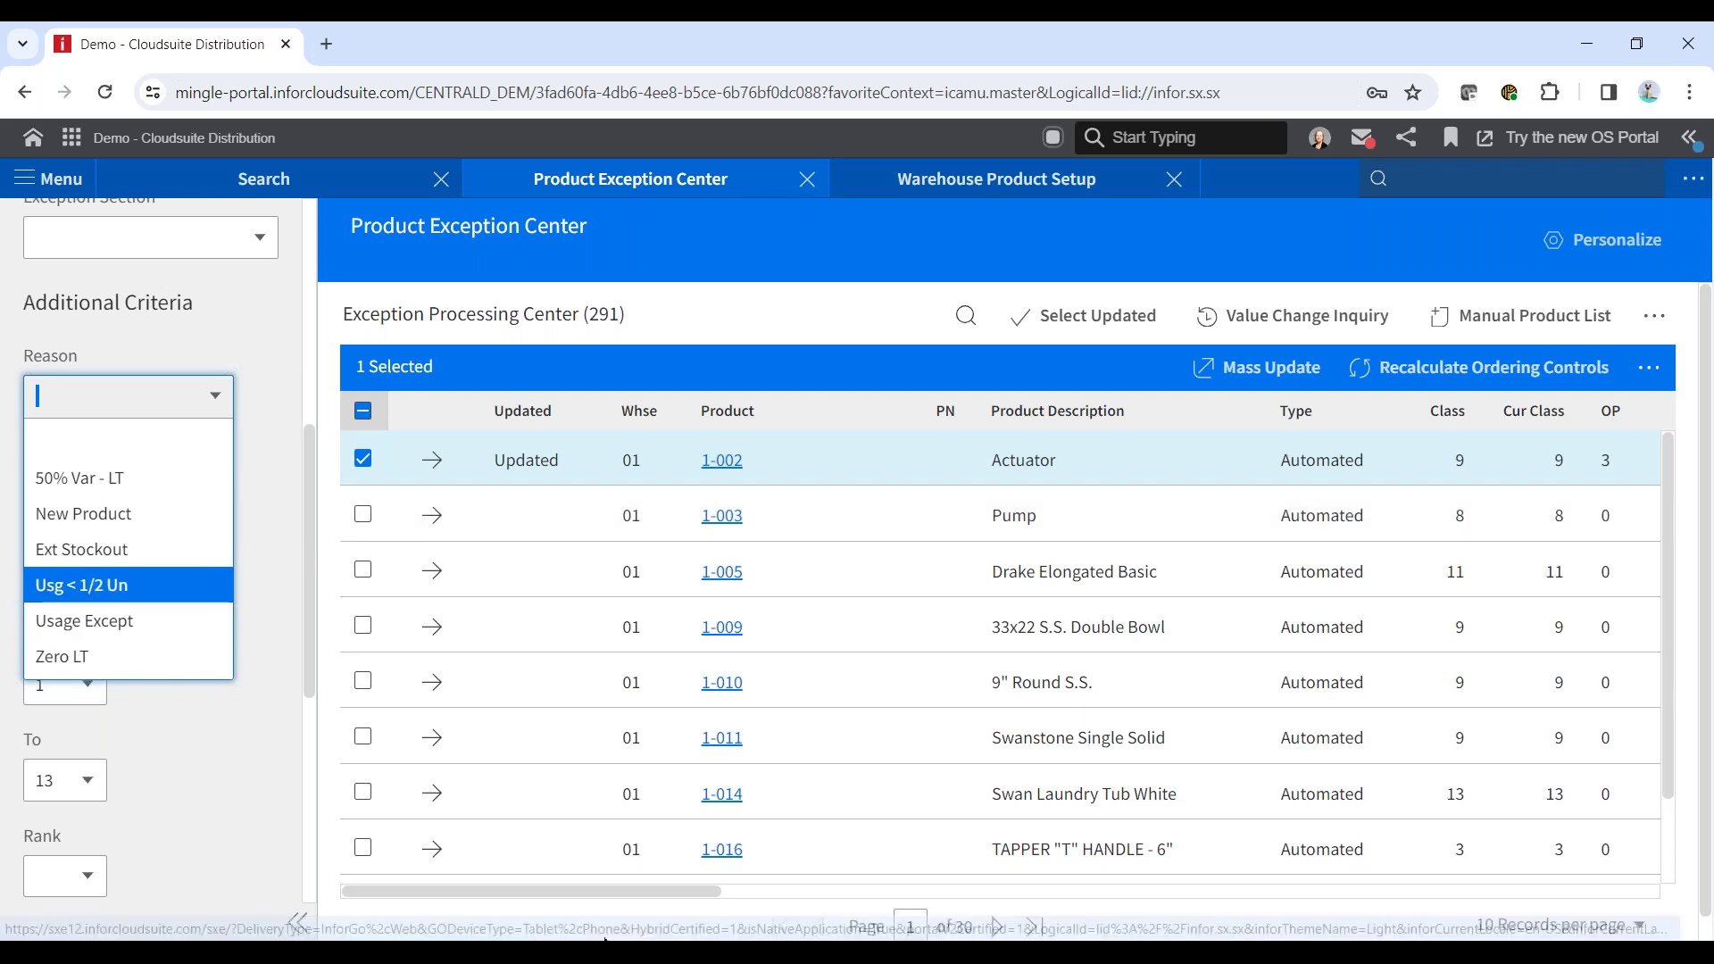
{"action": "left_click_drag", "start_coordinate": [702, 895], "coordinate": [1110, 891]}
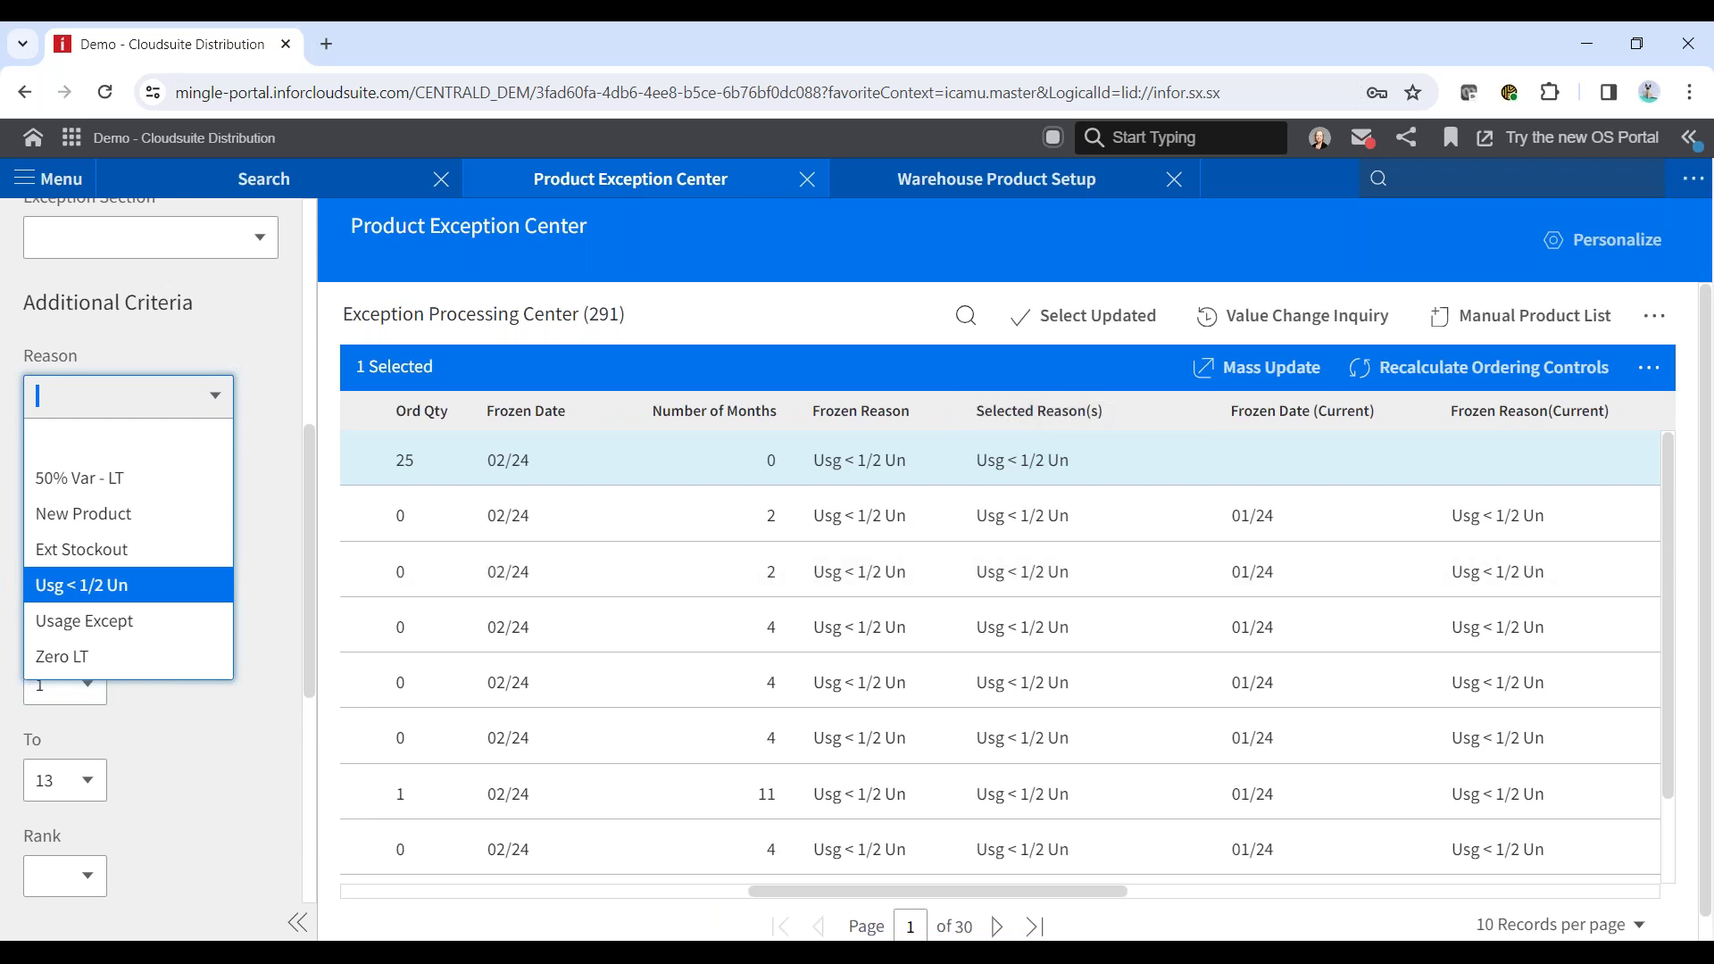
Collapse the search criteria and show the filter row in the exception list.
{"action": "left_click", "coordinate": [1649, 368]}
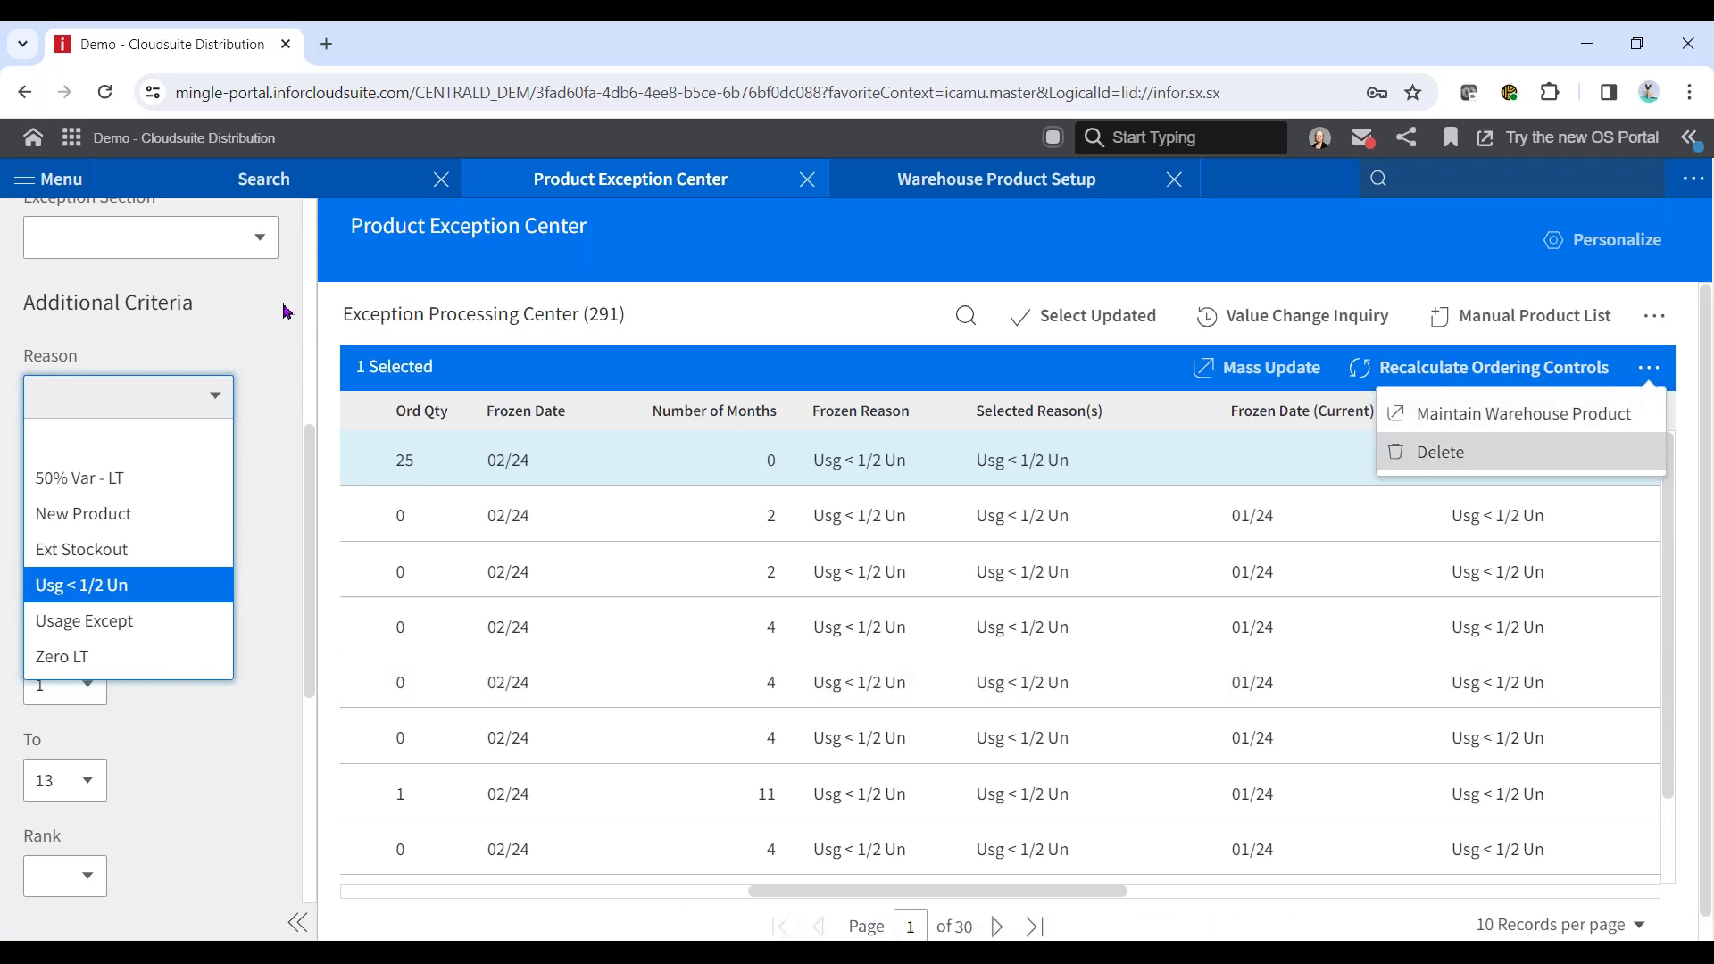
{"action": "left_click", "coordinate": [297, 924]}
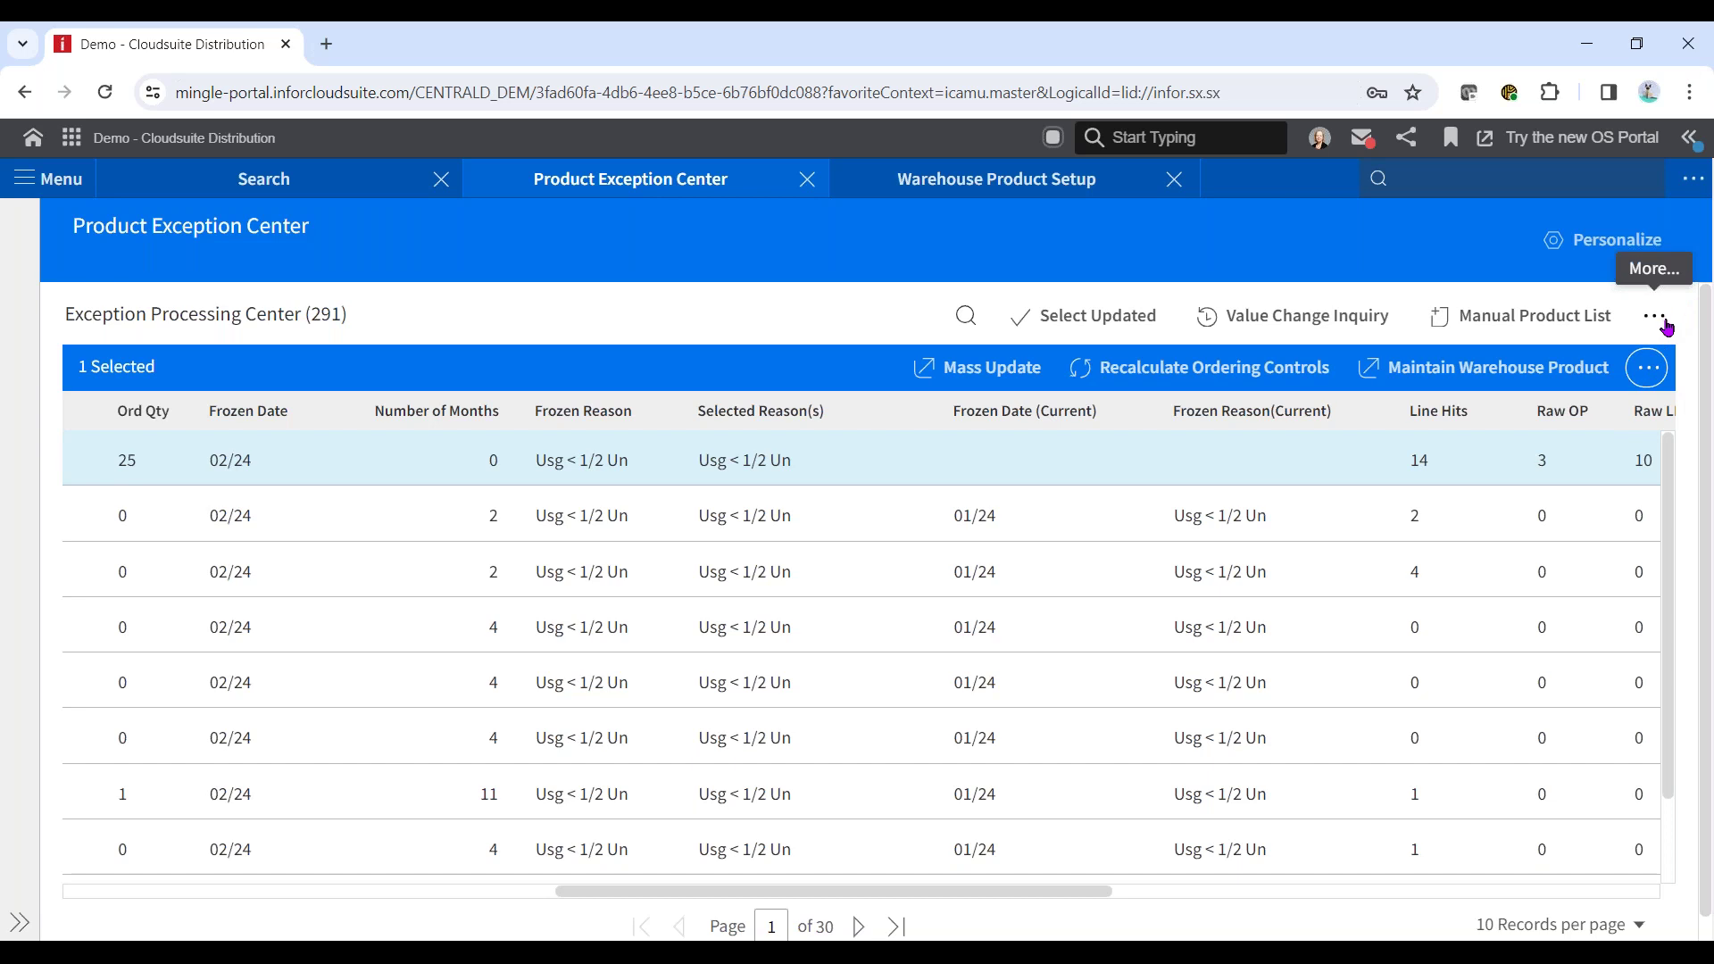
{"action": "left_click", "coordinate": [1647, 368]}
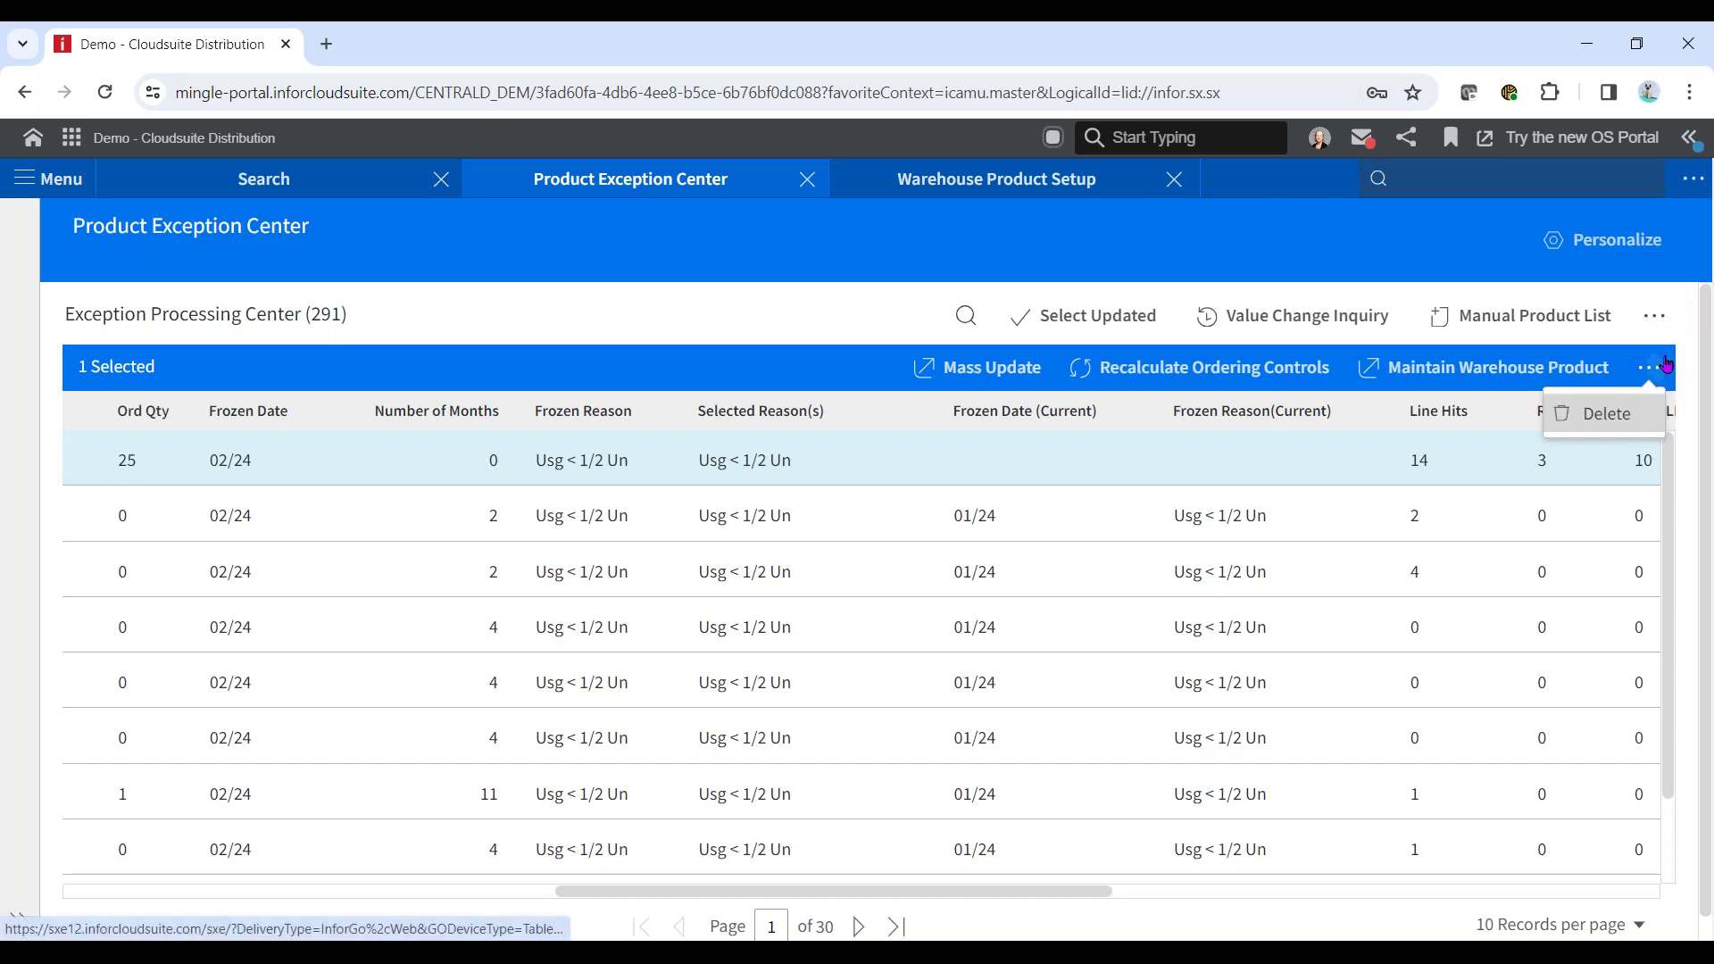
{"action": "left_click", "coordinate": [1656, 315]}
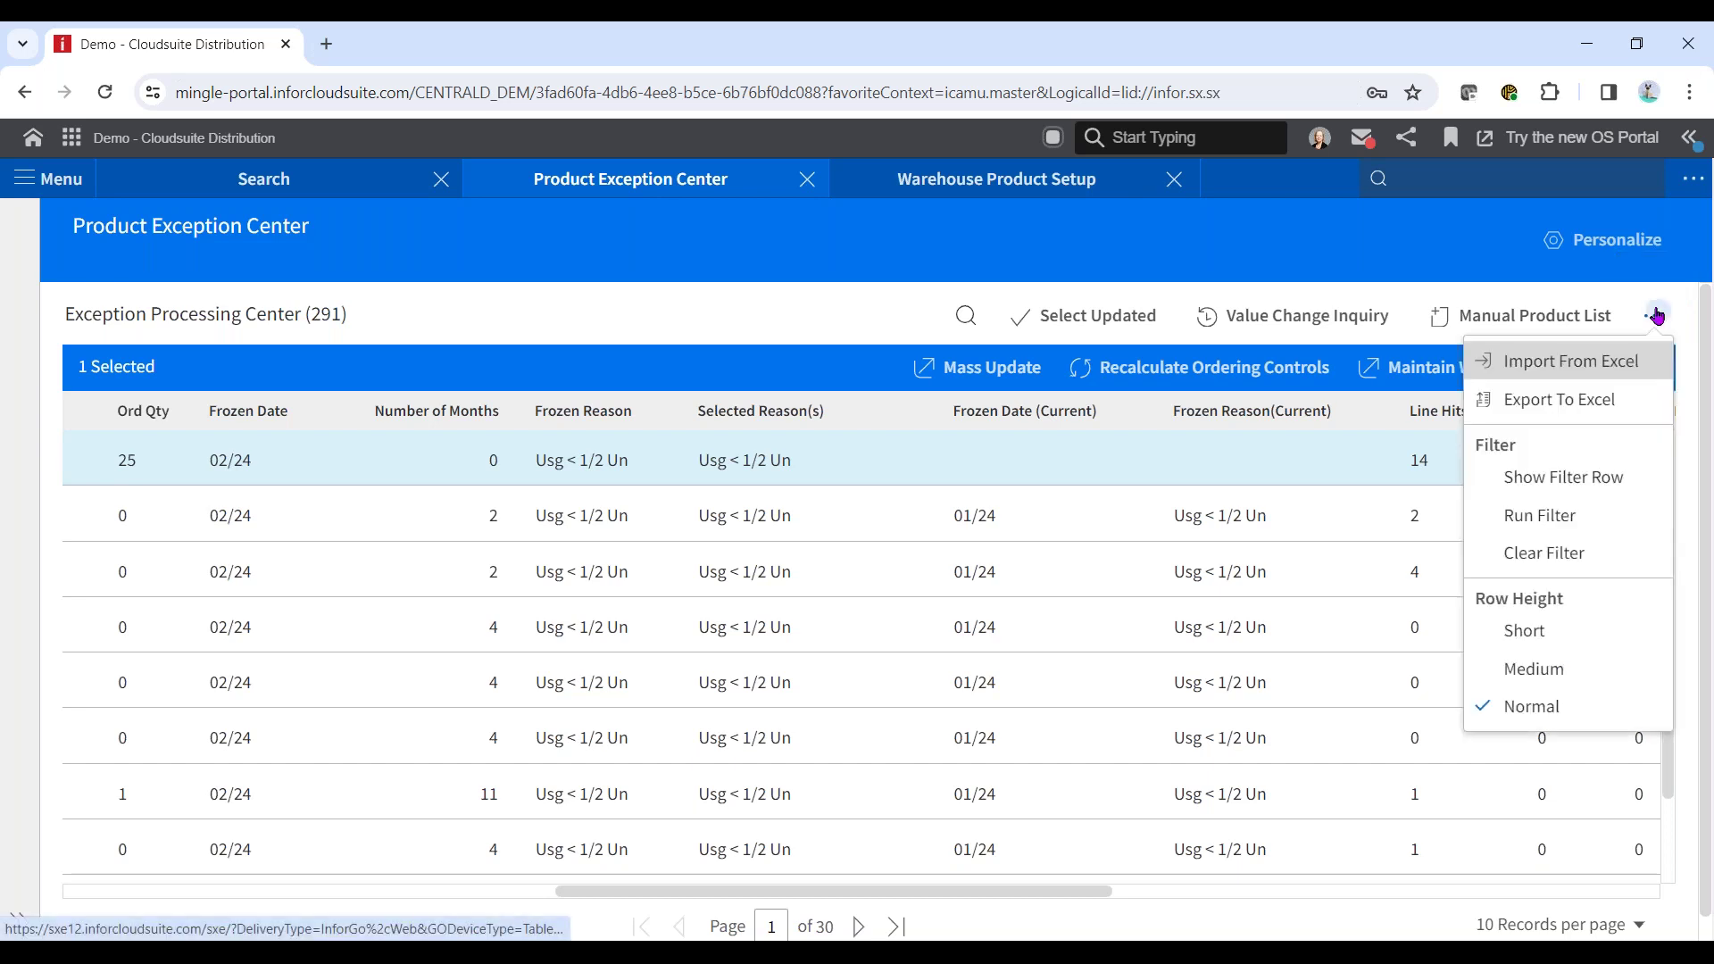
{"action": "left_click", "coordinate": [1564, 477]}
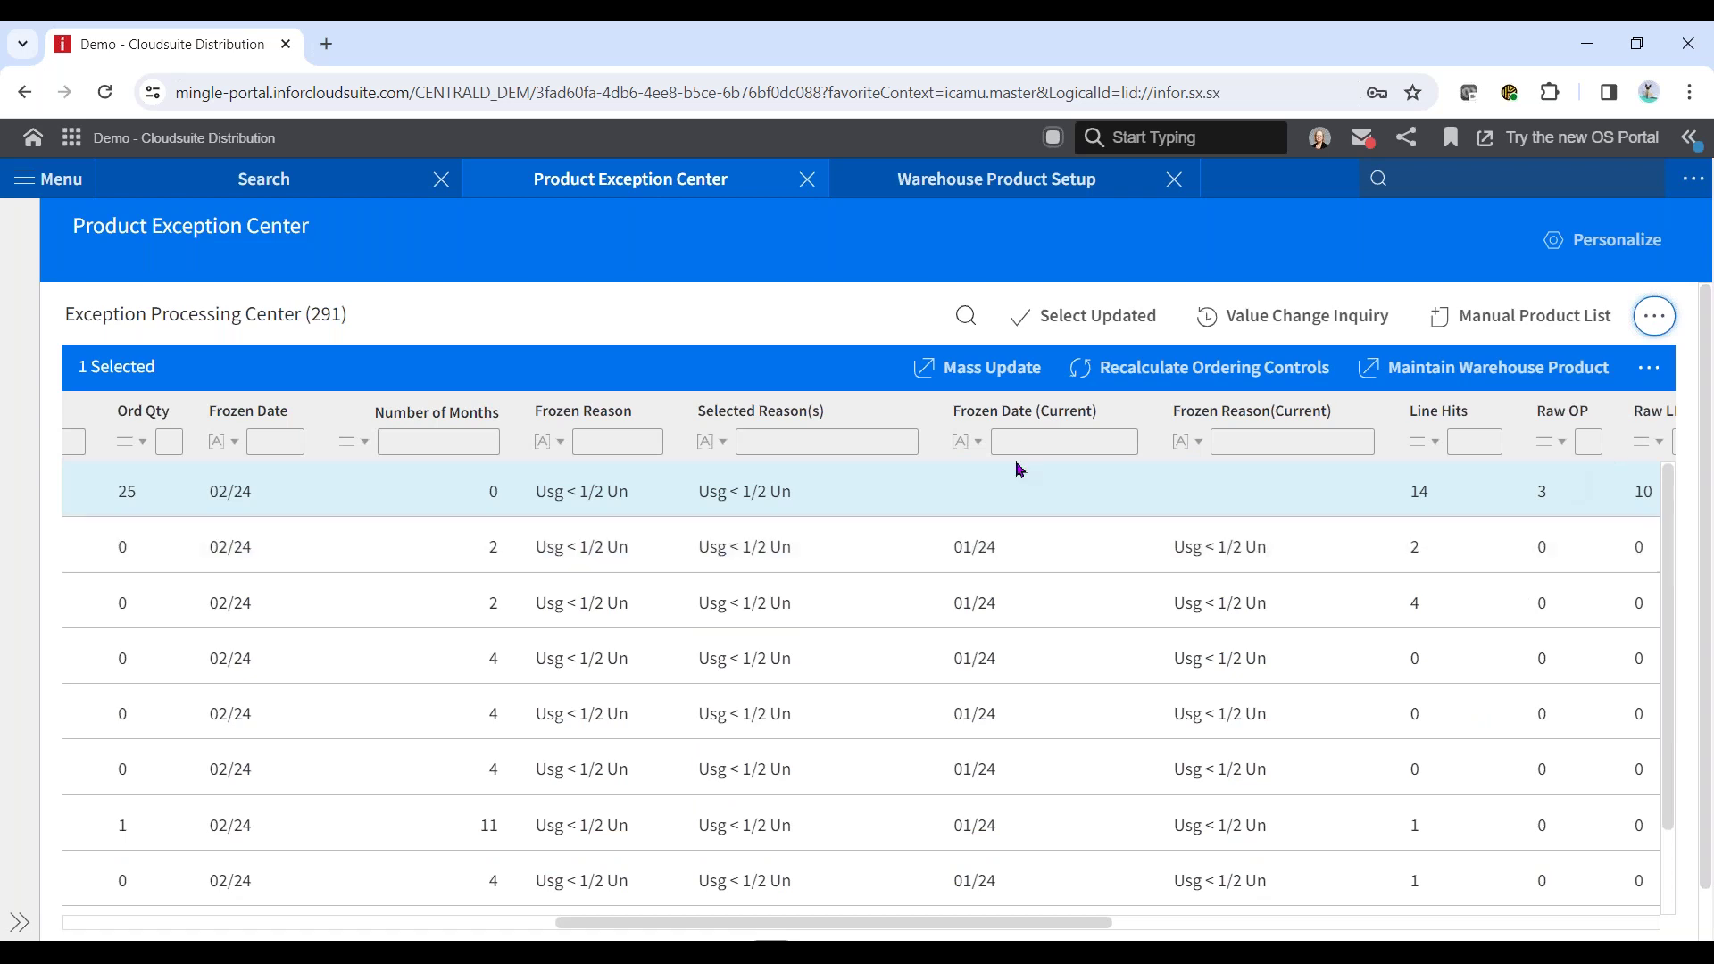
Filter the exception list by a current frozen date of 02/24.
{"action": "left_click", "coordinate": [1006, 433]}
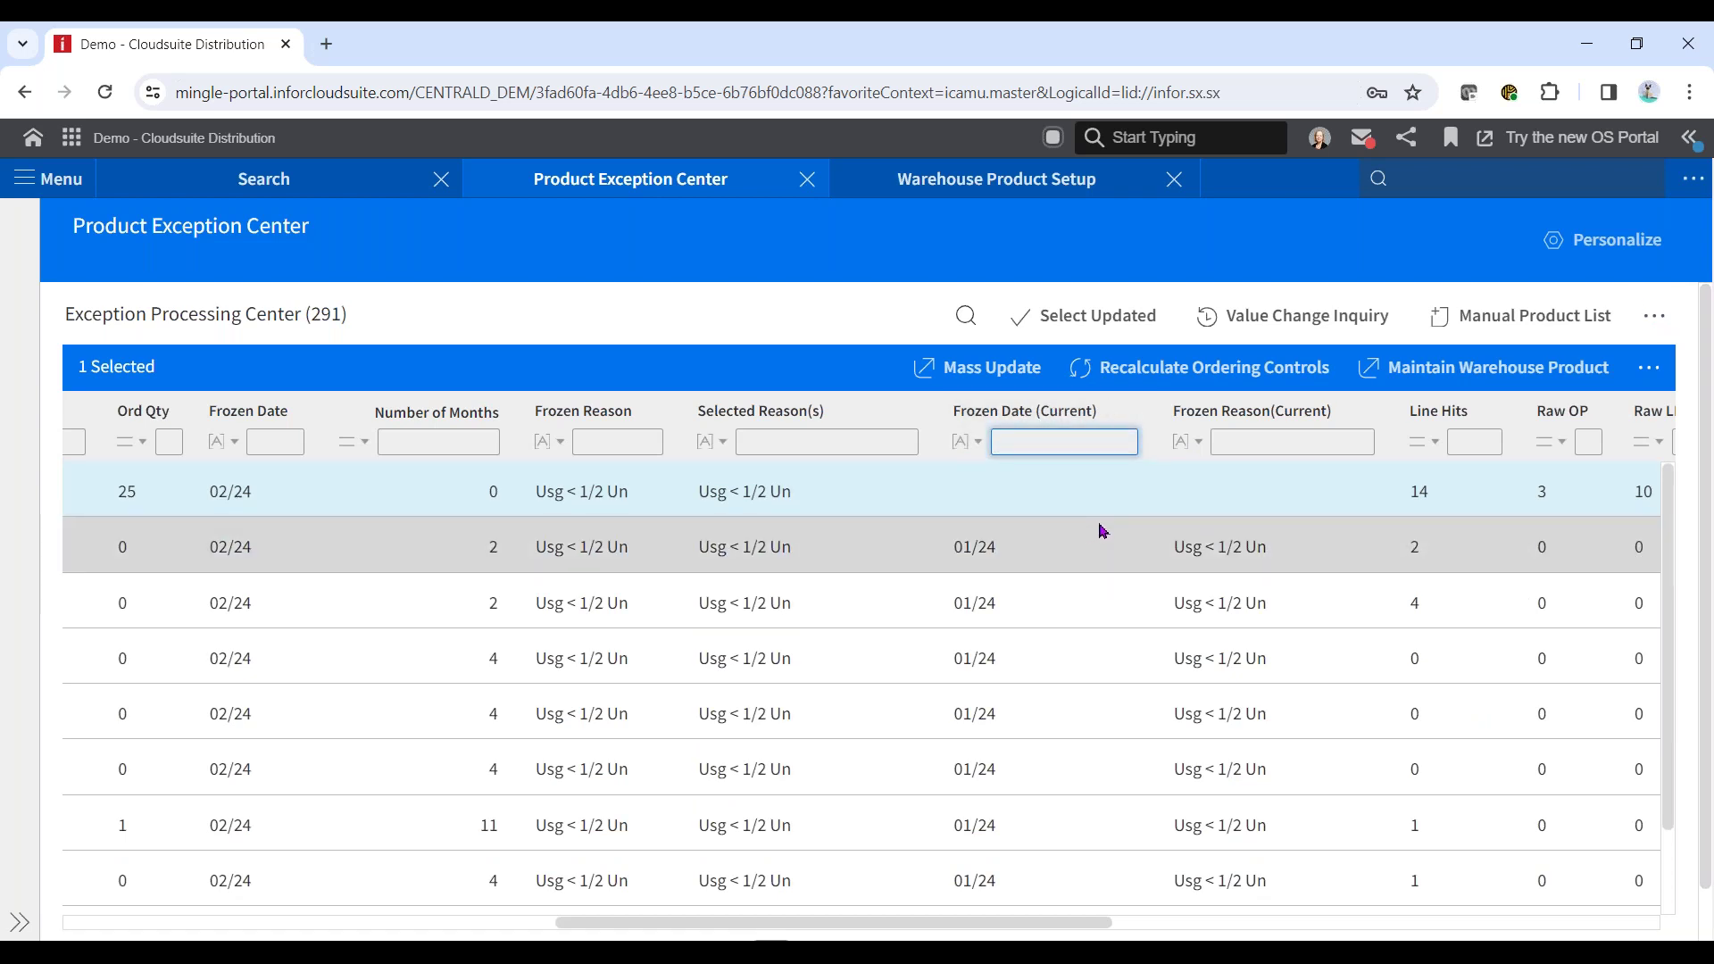
{"action": "type", "text": "02/24"}
{"action": "key", "text": "Return"}
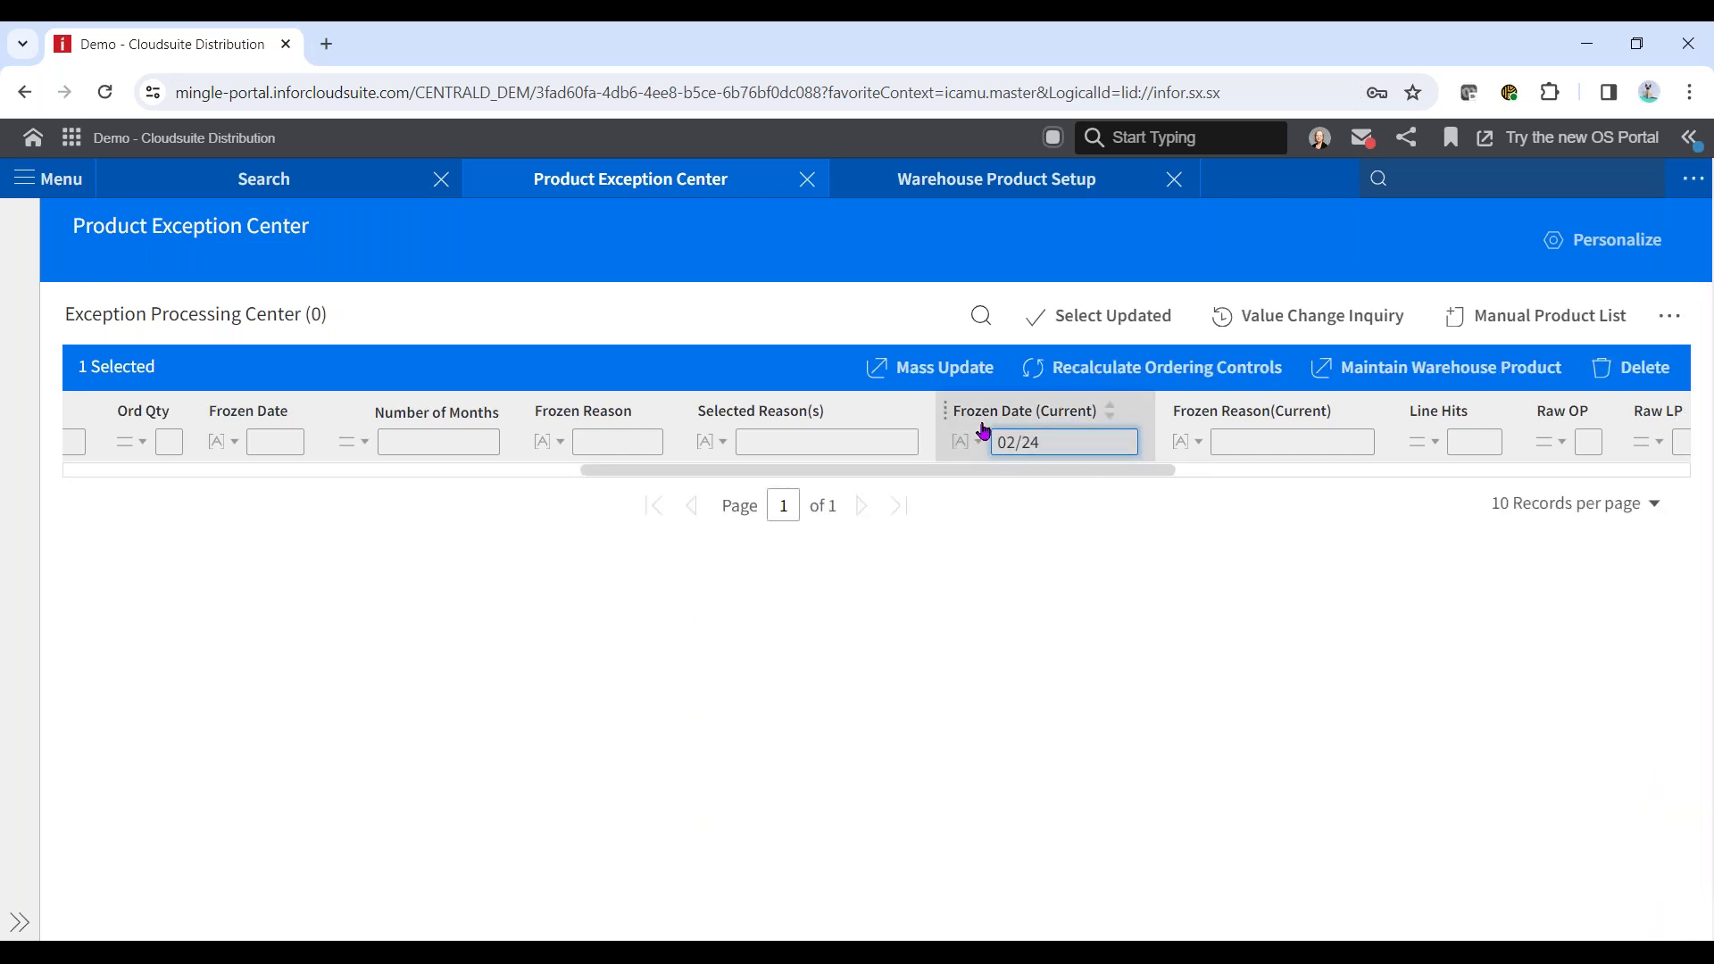
Clear the current frozen date filter and rerun the exception search from the expanded criteria.
{"action": "left_click_drag", "start_coordinate": [1048, 446], "coordinate": [991, 444]}
{"action": "key", "text": "BackSpace"}
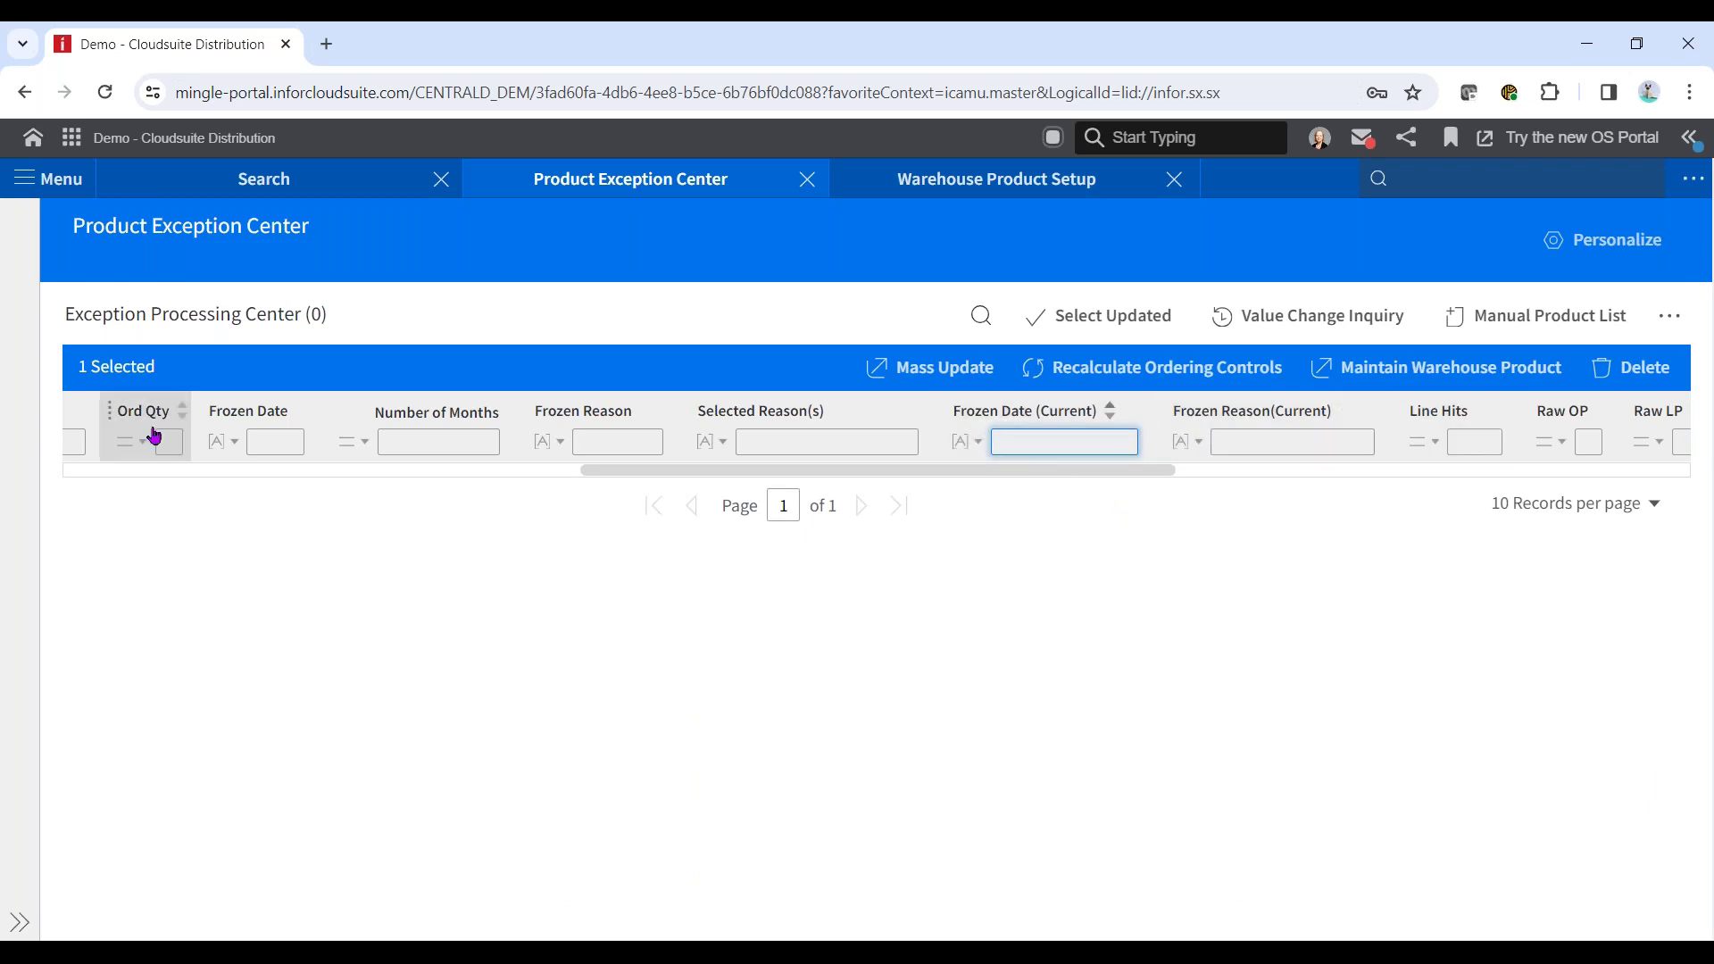
{"action": "left_click", "coordinate": [92, 891]}
{"action": "left_click", "coordinate": [92, 890]}
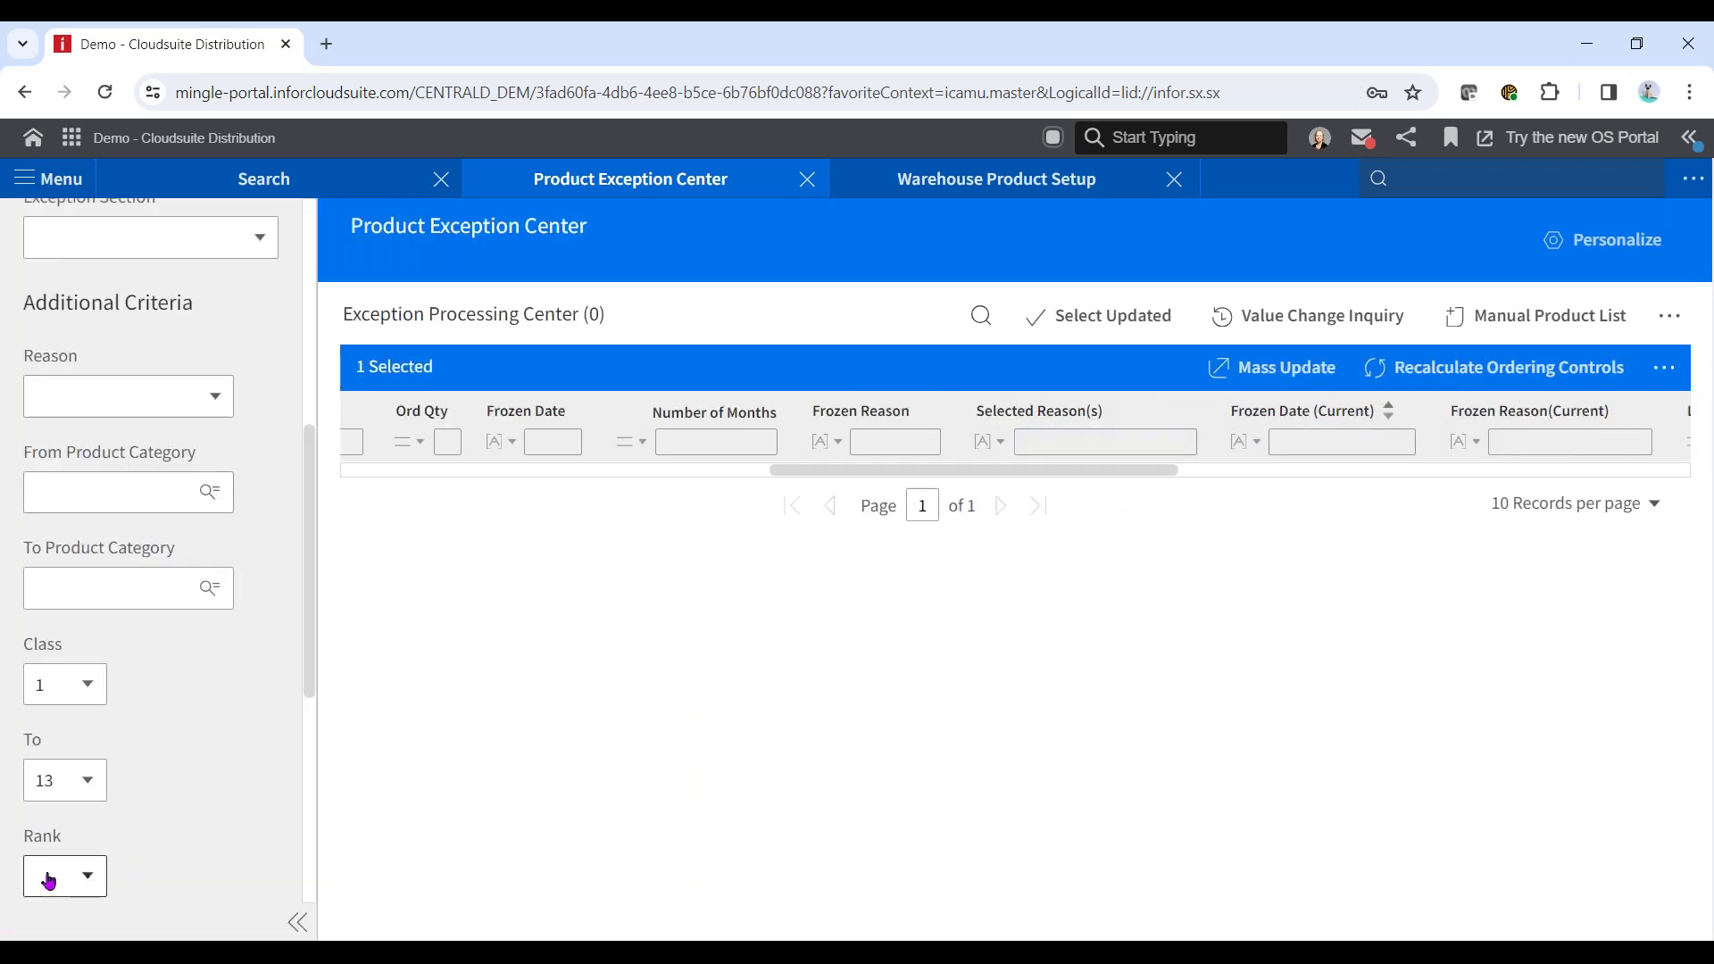
{"action": "scroll", "coordinate": [308, 685], "scroll_direction": "down", "scroll_amount": 4}
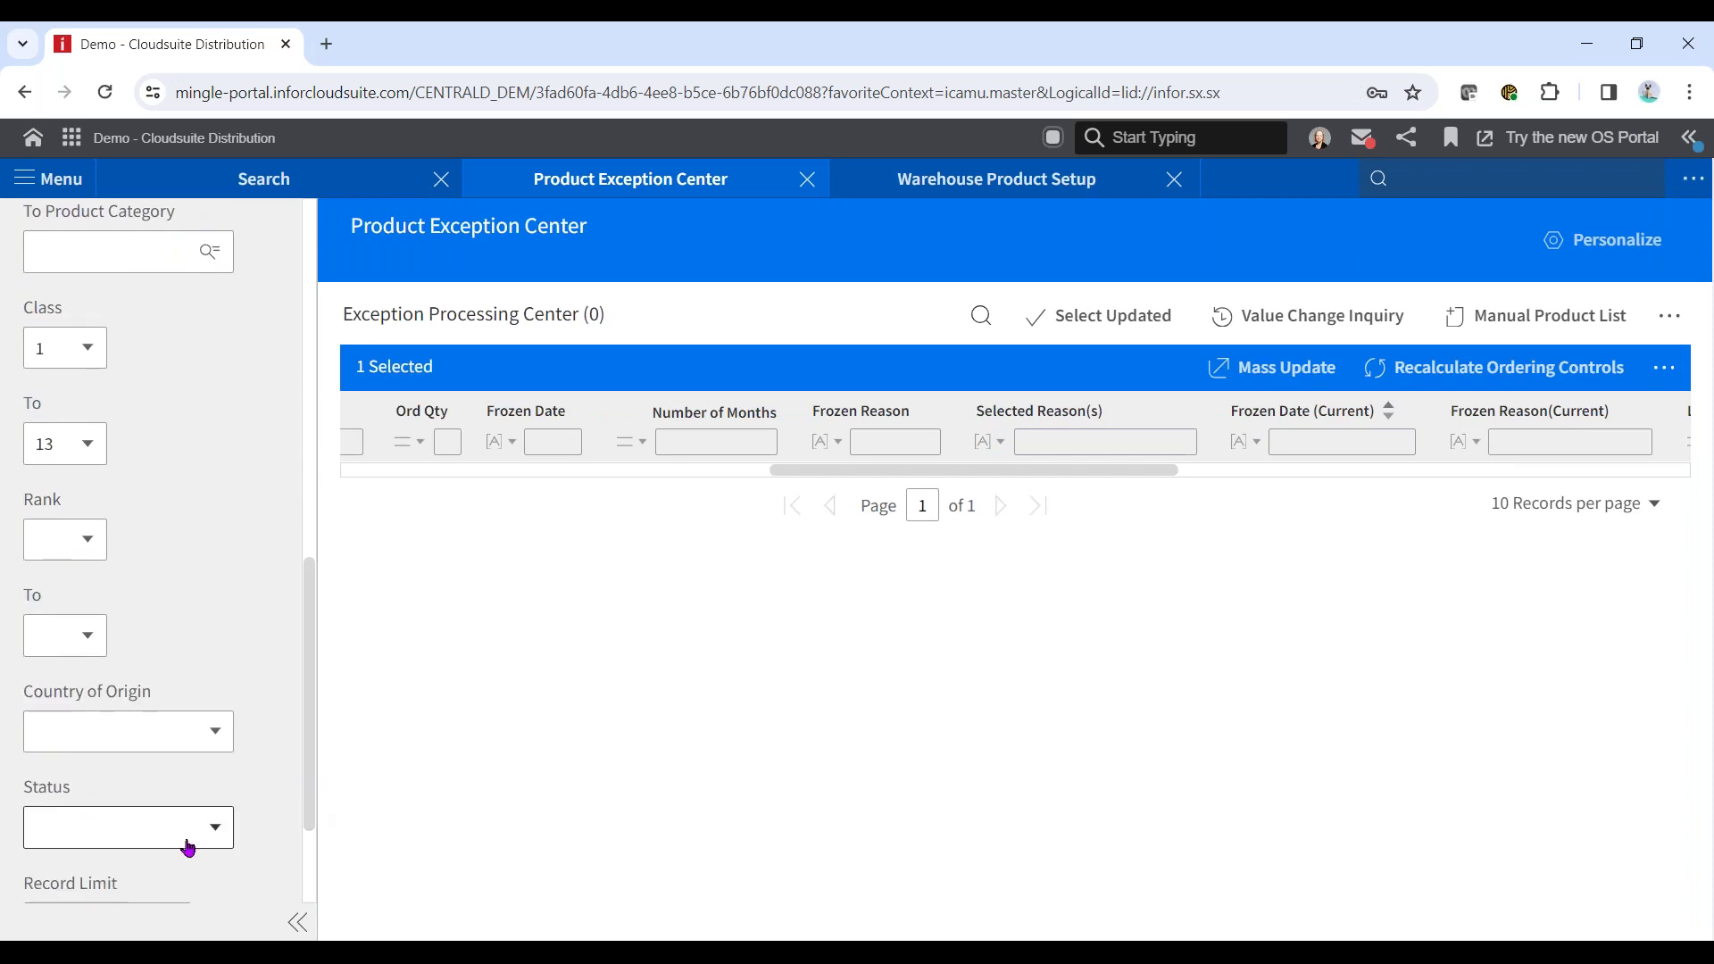
{"action": "left_click_drag", "start_coordinate": [301, 796], "coordinate": [290, 884]}
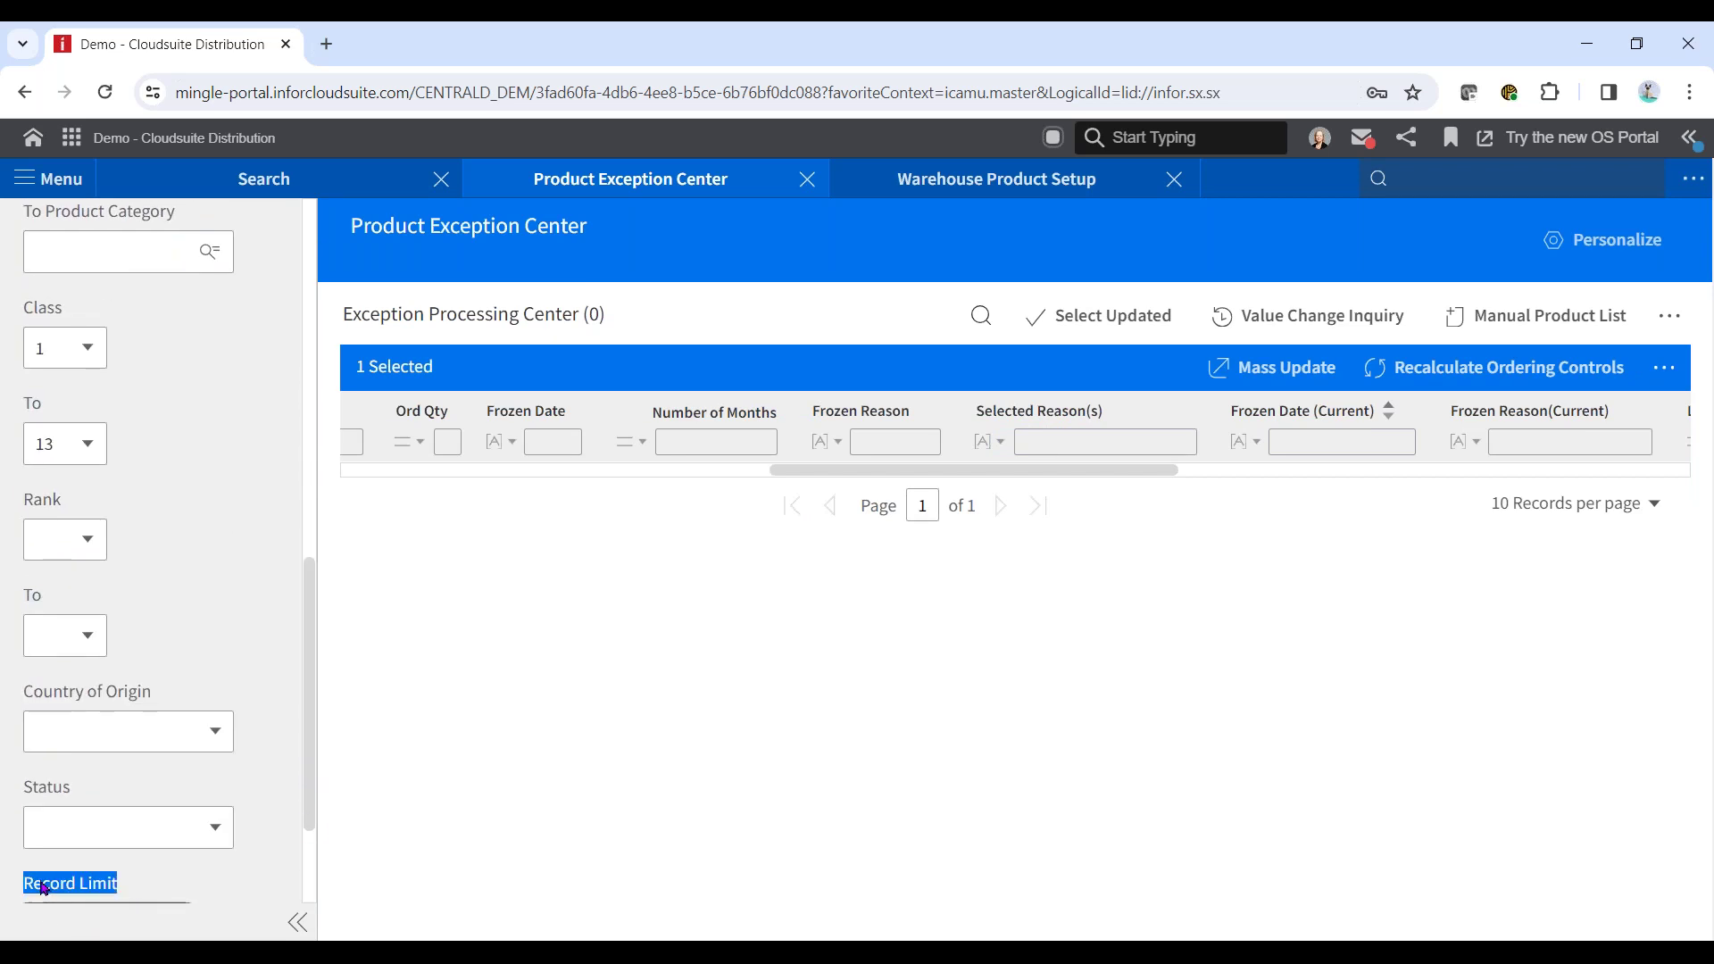
{"action": "left_click_drag", "start_coordinate": [311, 814], "coordinate": [299, 911]}
{"action": "left_click", "coordinate": [65, 870]}
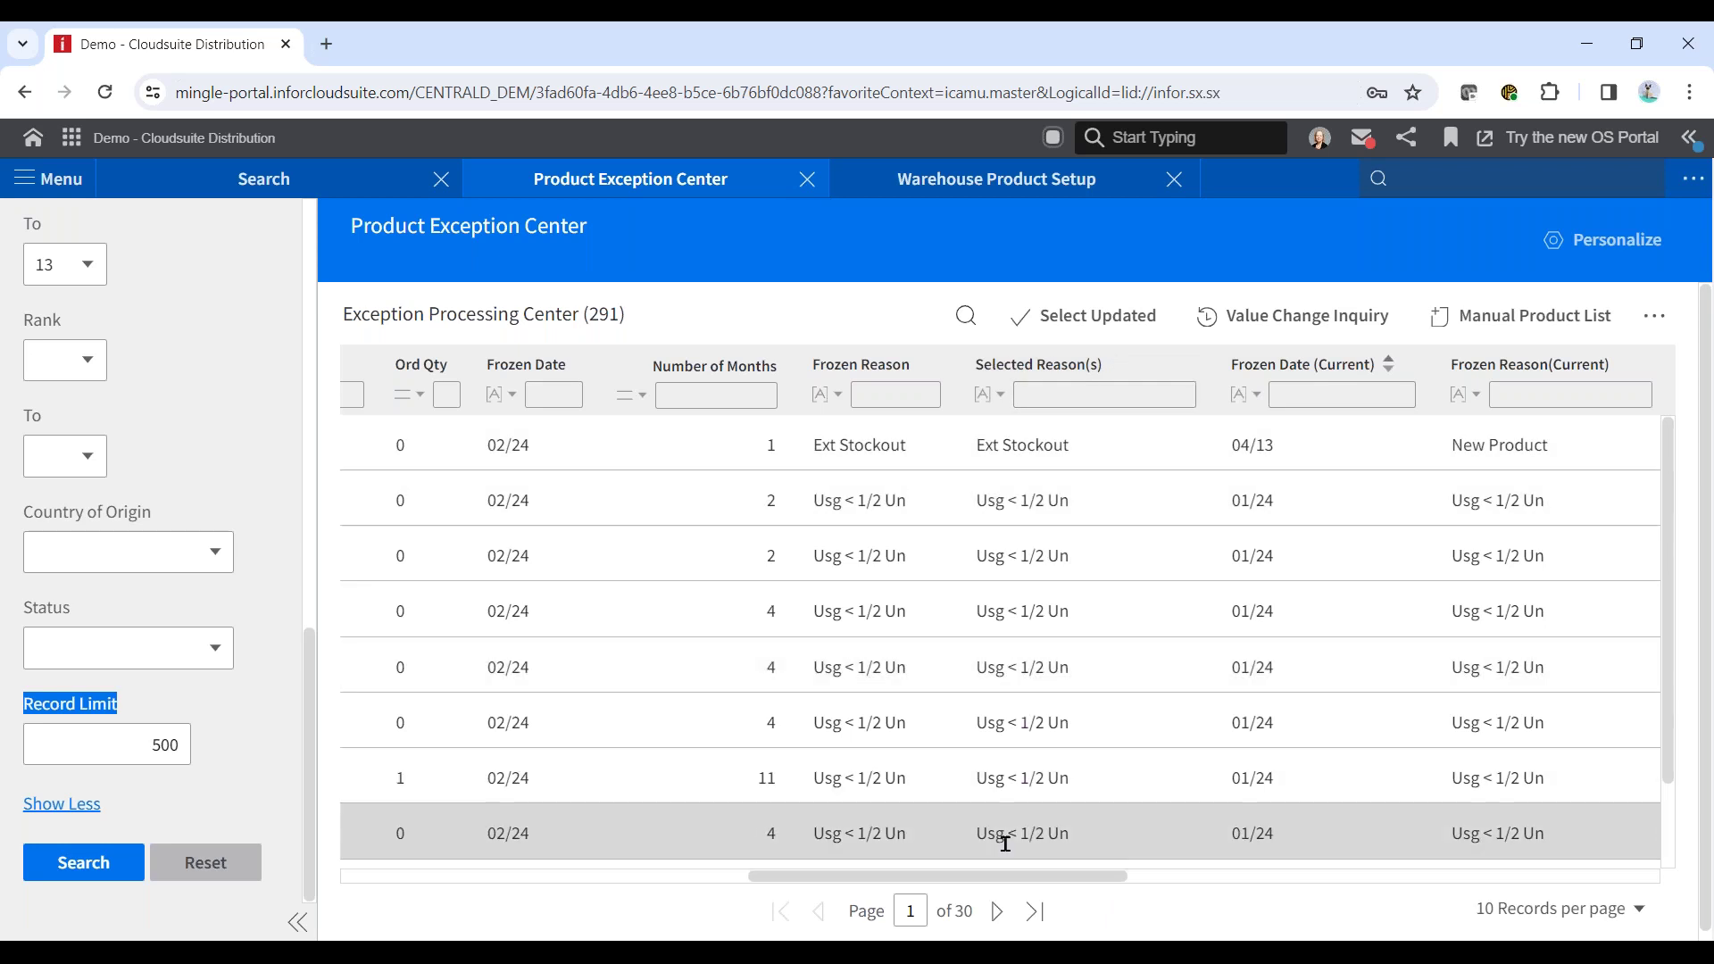
Sort the exception list by ABC Rank.
{"action": "left_click_drag", "start_coordinate": [1113, 880], "coordinate": [1604, 877]}
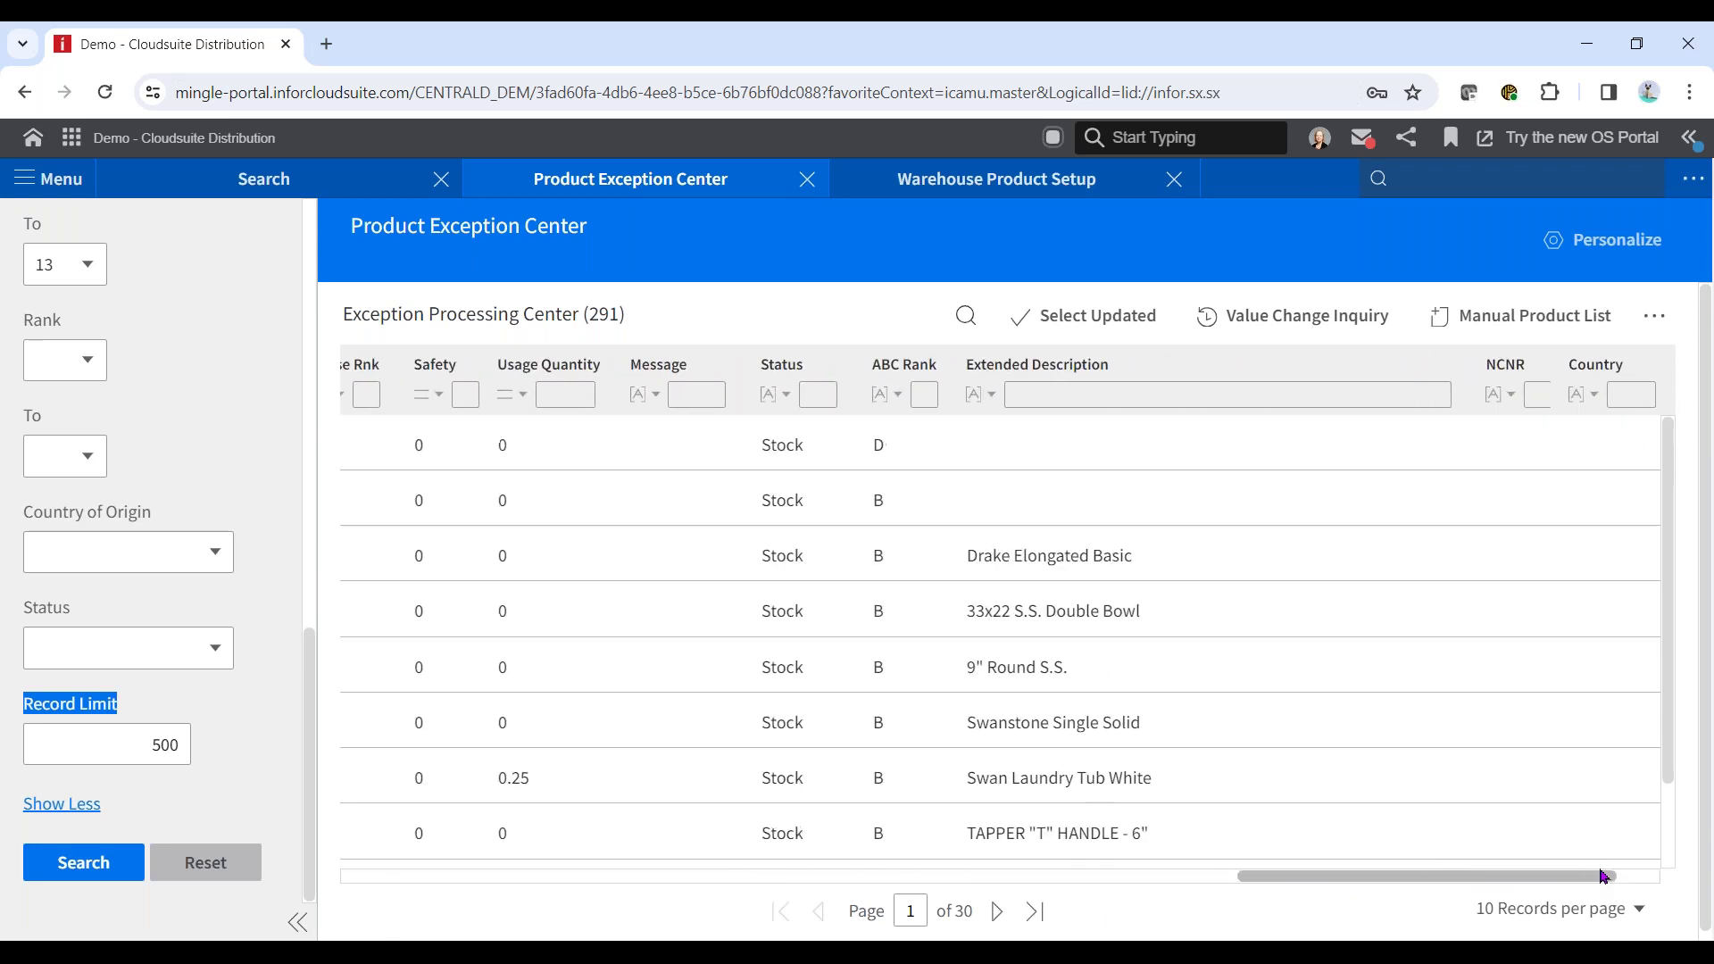
{"action": "left_click", "coordinate": [884, 394]}
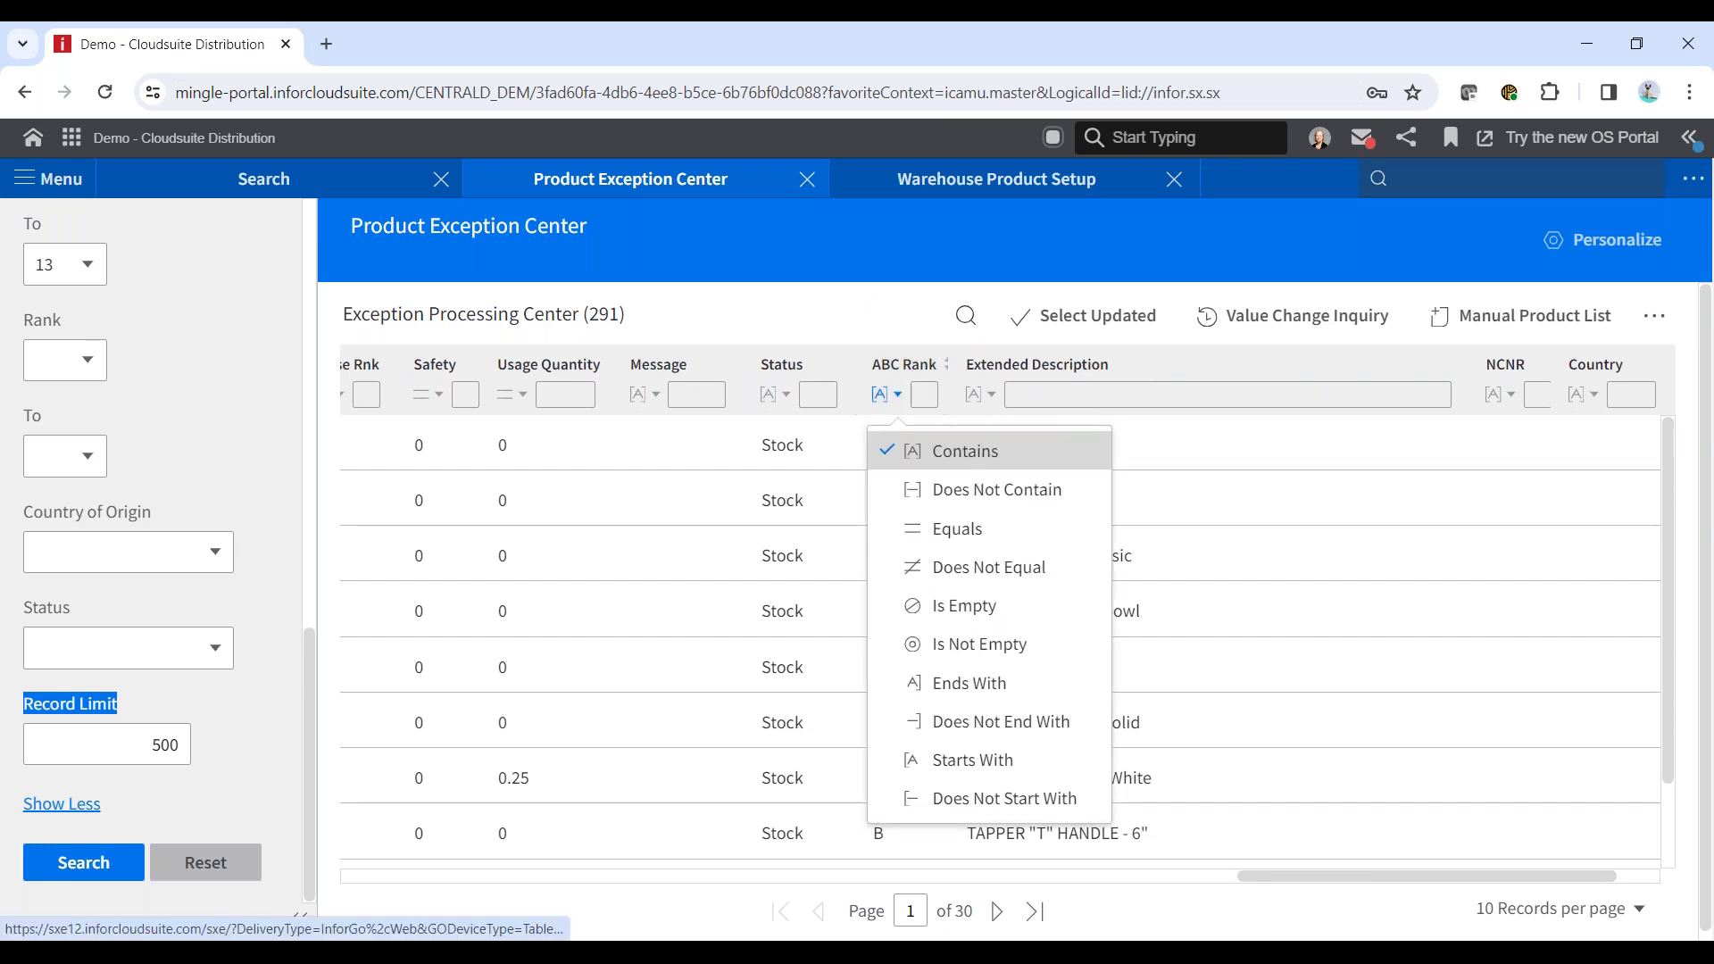
{"action": "left_click", "coordinate": [924, 366]}
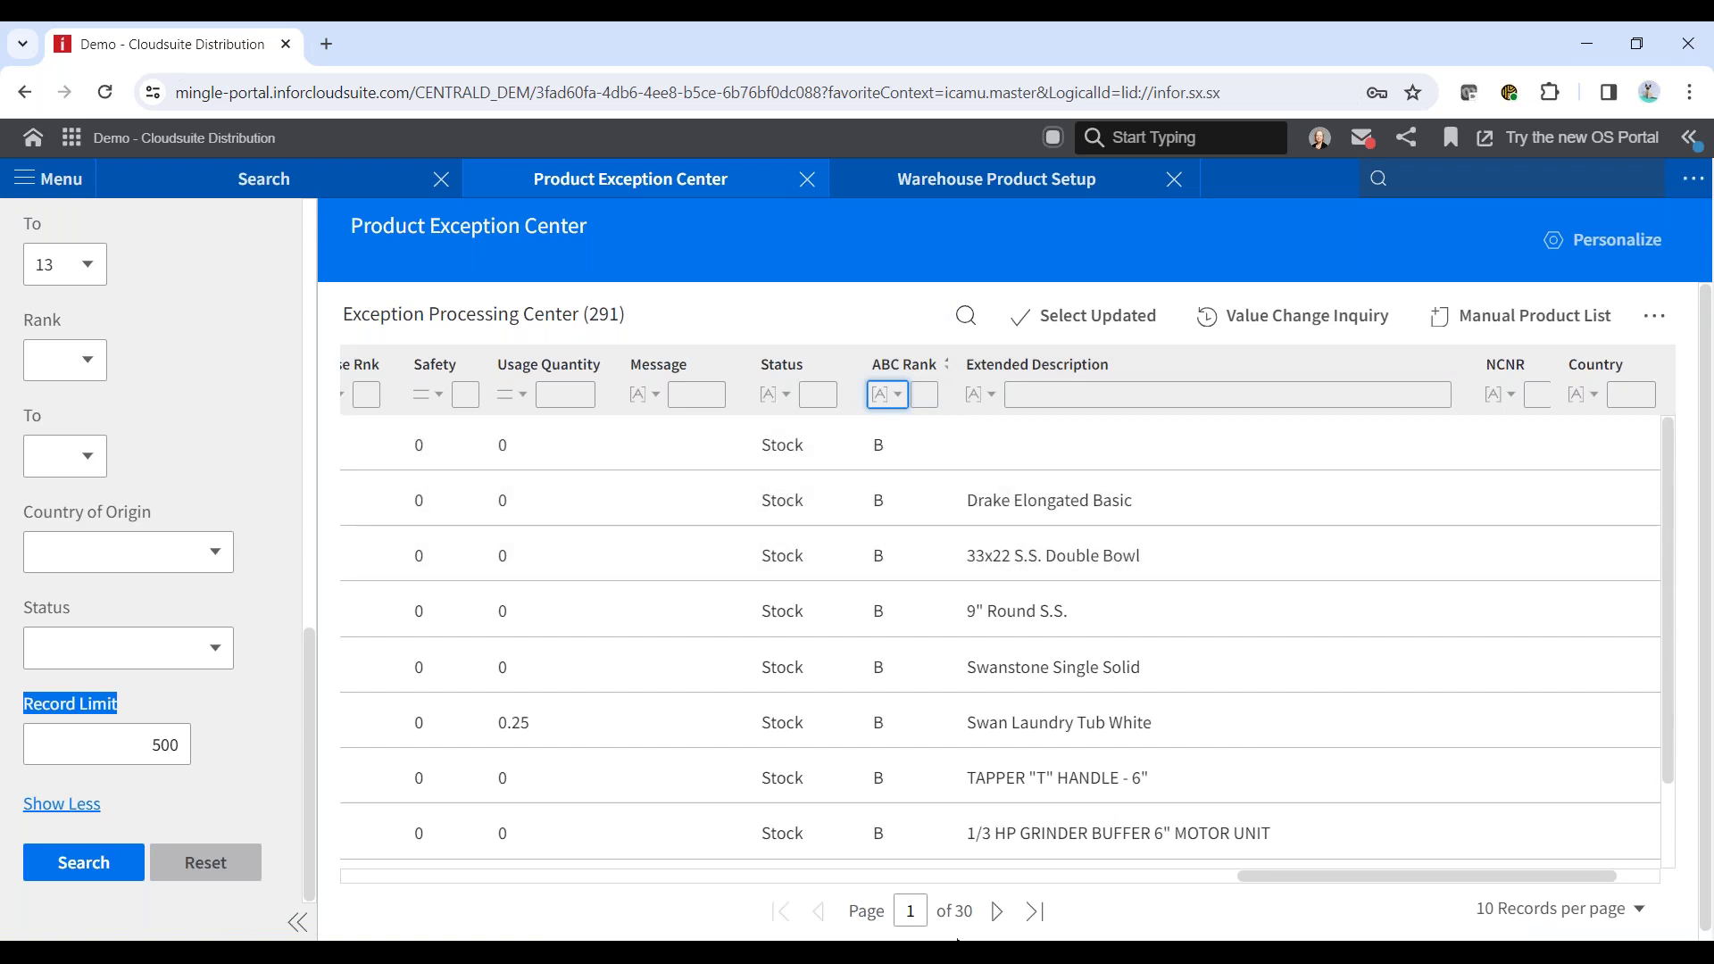
Page through the sorted exception list to its last page, examining the ABC ranks and usage quantities of the products.
{"action": "left_click", "coordinate": [996, 914]}
{"action": "left_click", "coordinate": [997, 914]}
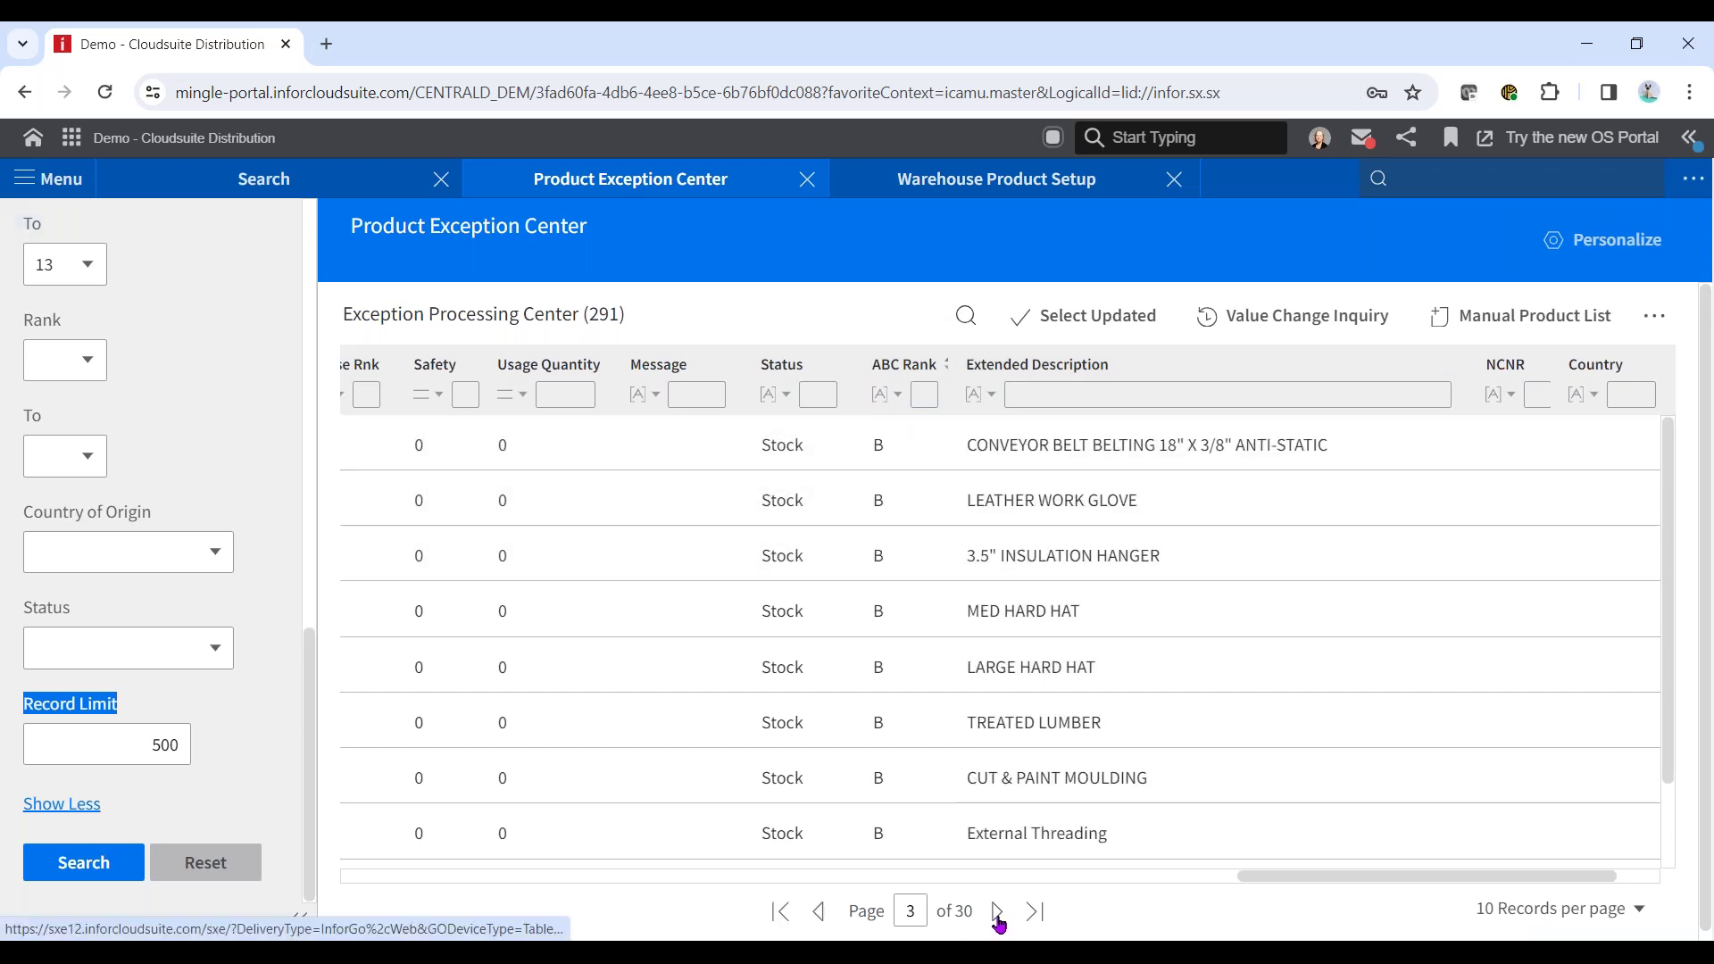
{"action": "left_click", "coordinate": [997, 914]}
{"action": "left_click", "coordinate": [998, 914]}
{"action": "left_click", "coordinate": [997, 914]}
{"action": "left_click", "coordinate": [997, 914]}
{"action": "left_click", "coordinate": [997, 914]}
{"action": "left_click", "coordinate": [997, 915]}
{"action": "left_click", "coordinate": [997, 914]}
{"action": "left_click", "coordinate": [997, 915]}
{"action": "left_click", "coordinate": [997, 914]}
{"action": "left_click", "coordinate": [997, 915]}
{"action": "left_click", "coordinate": [997, 914]}
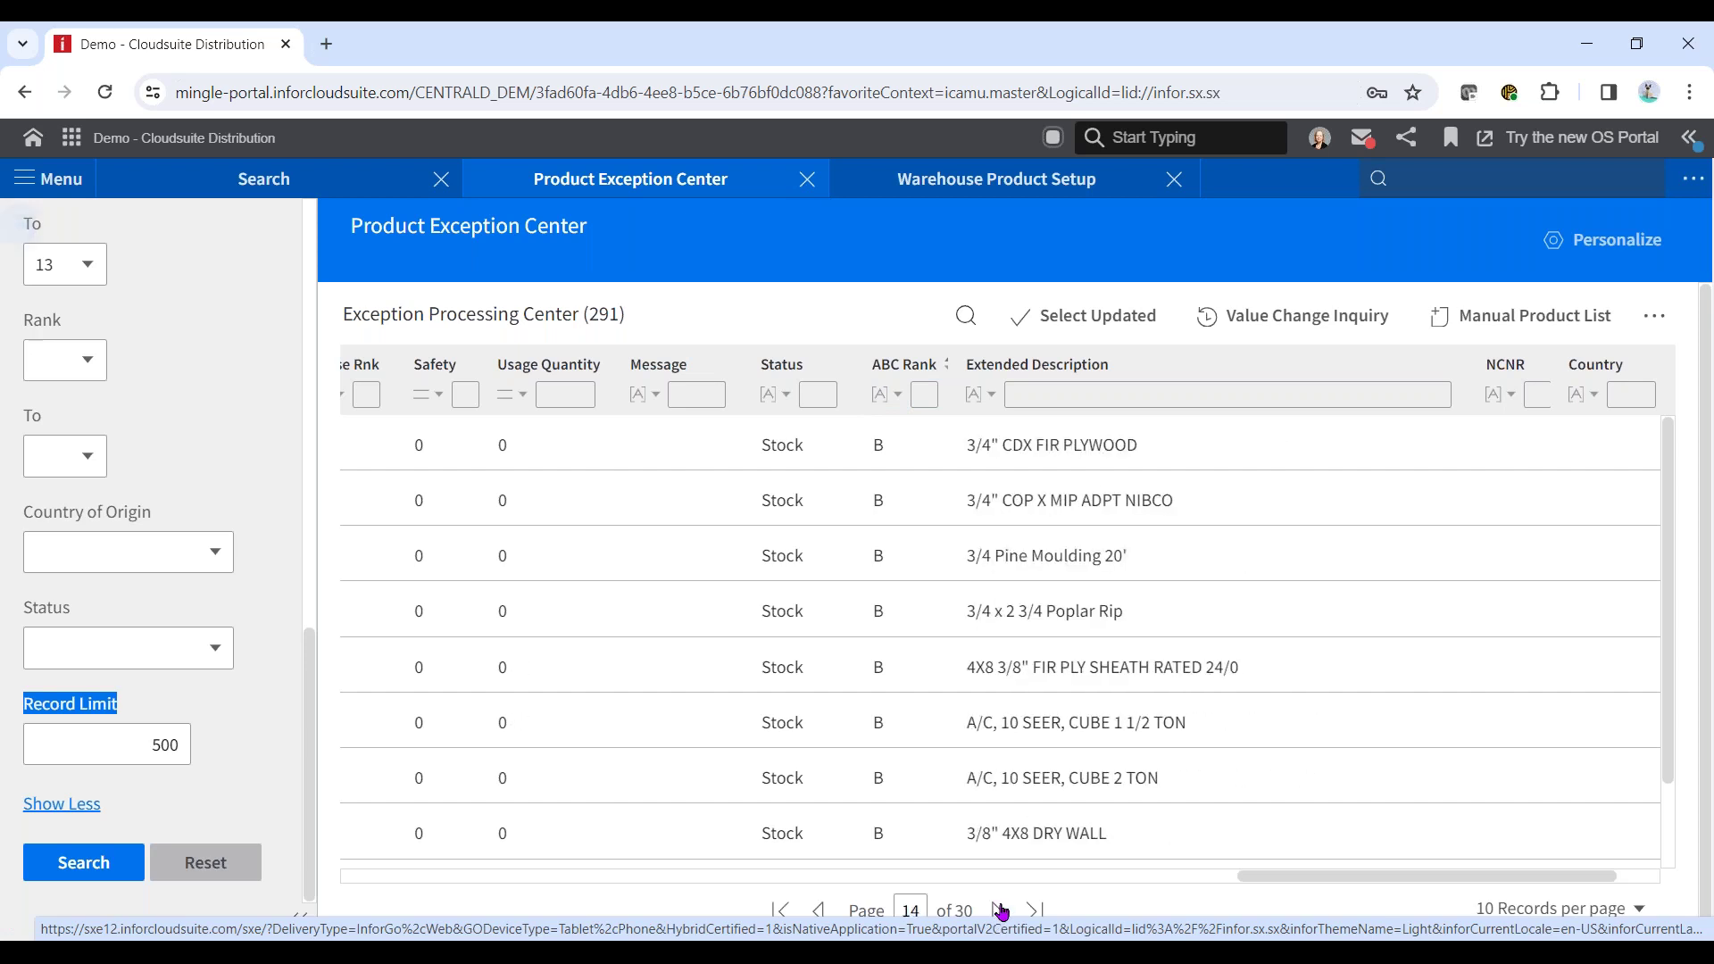
{"action": "left_click", "coordinate": [997, 915]}
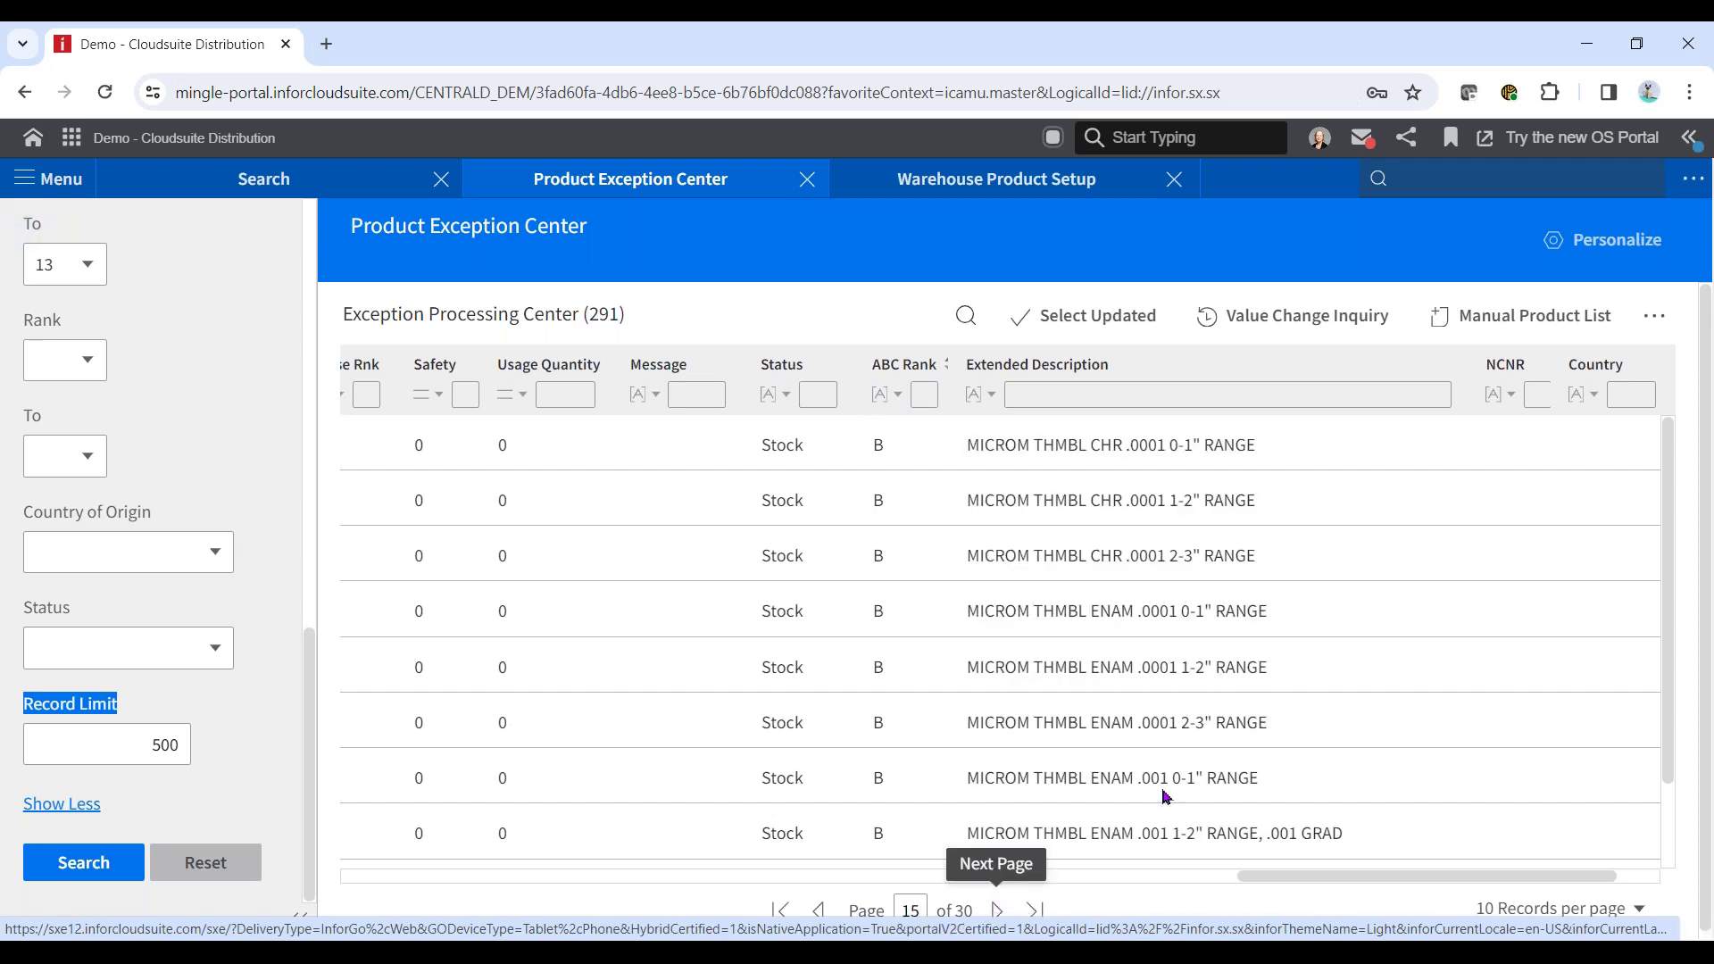
{"action": "left_click", "coordinate": [998, 913]}
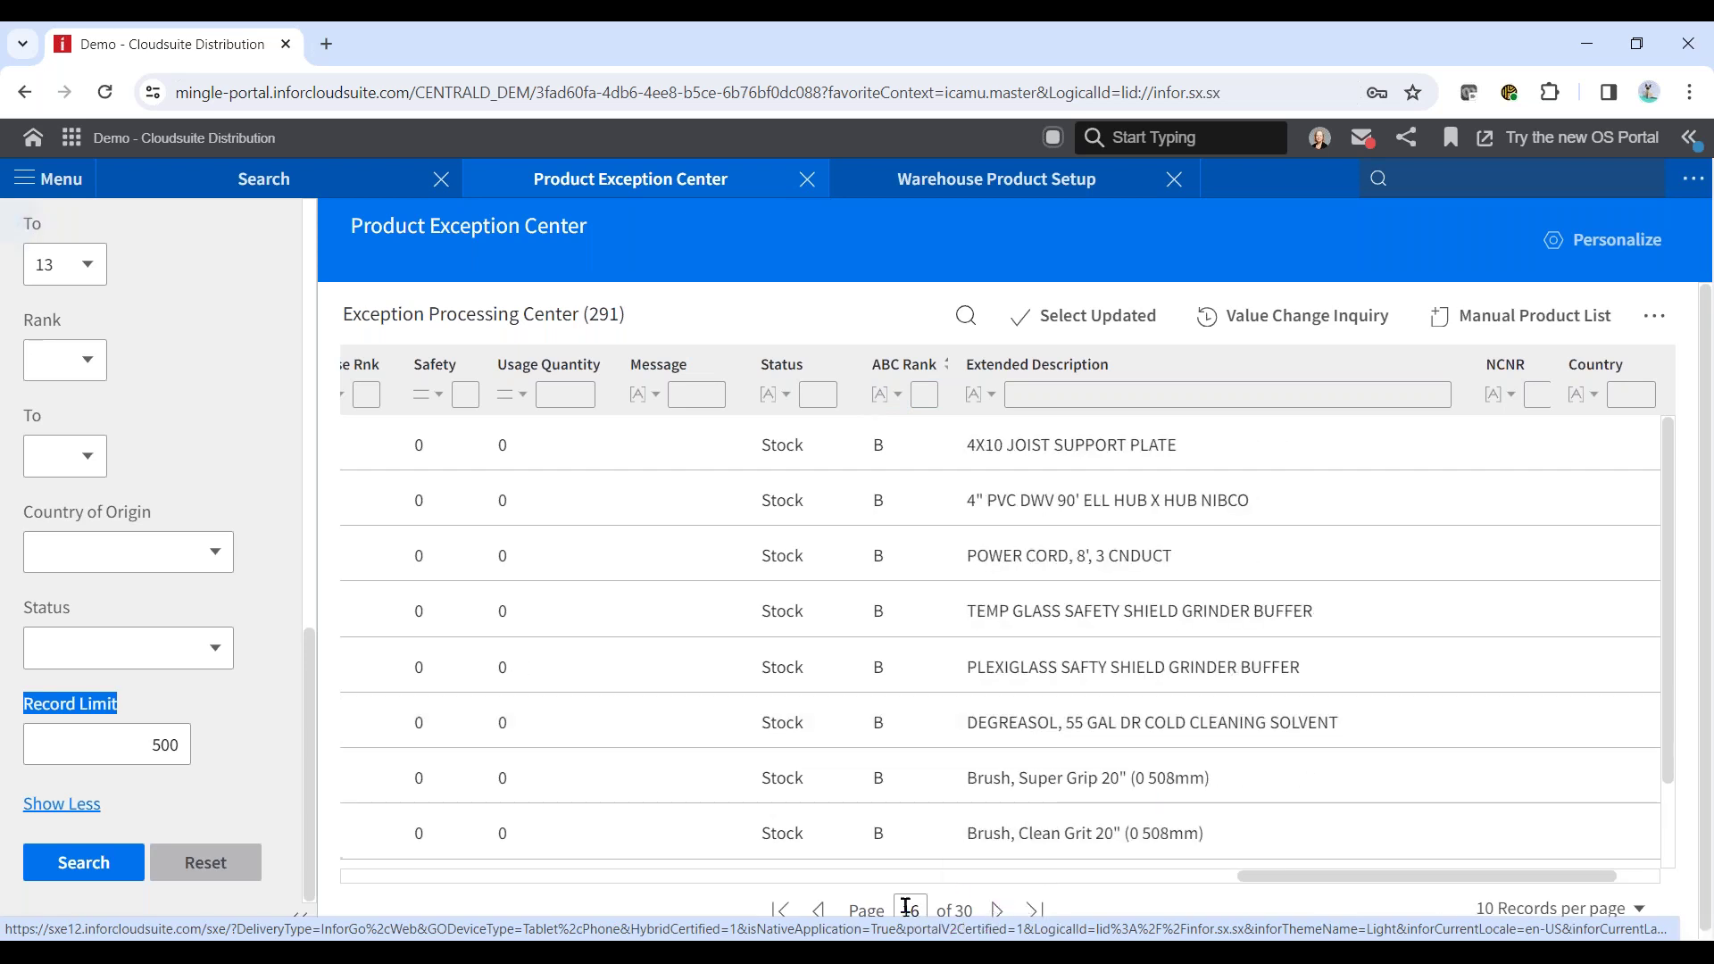
{"action": "left_click", "coordinate": [1034, 911]}
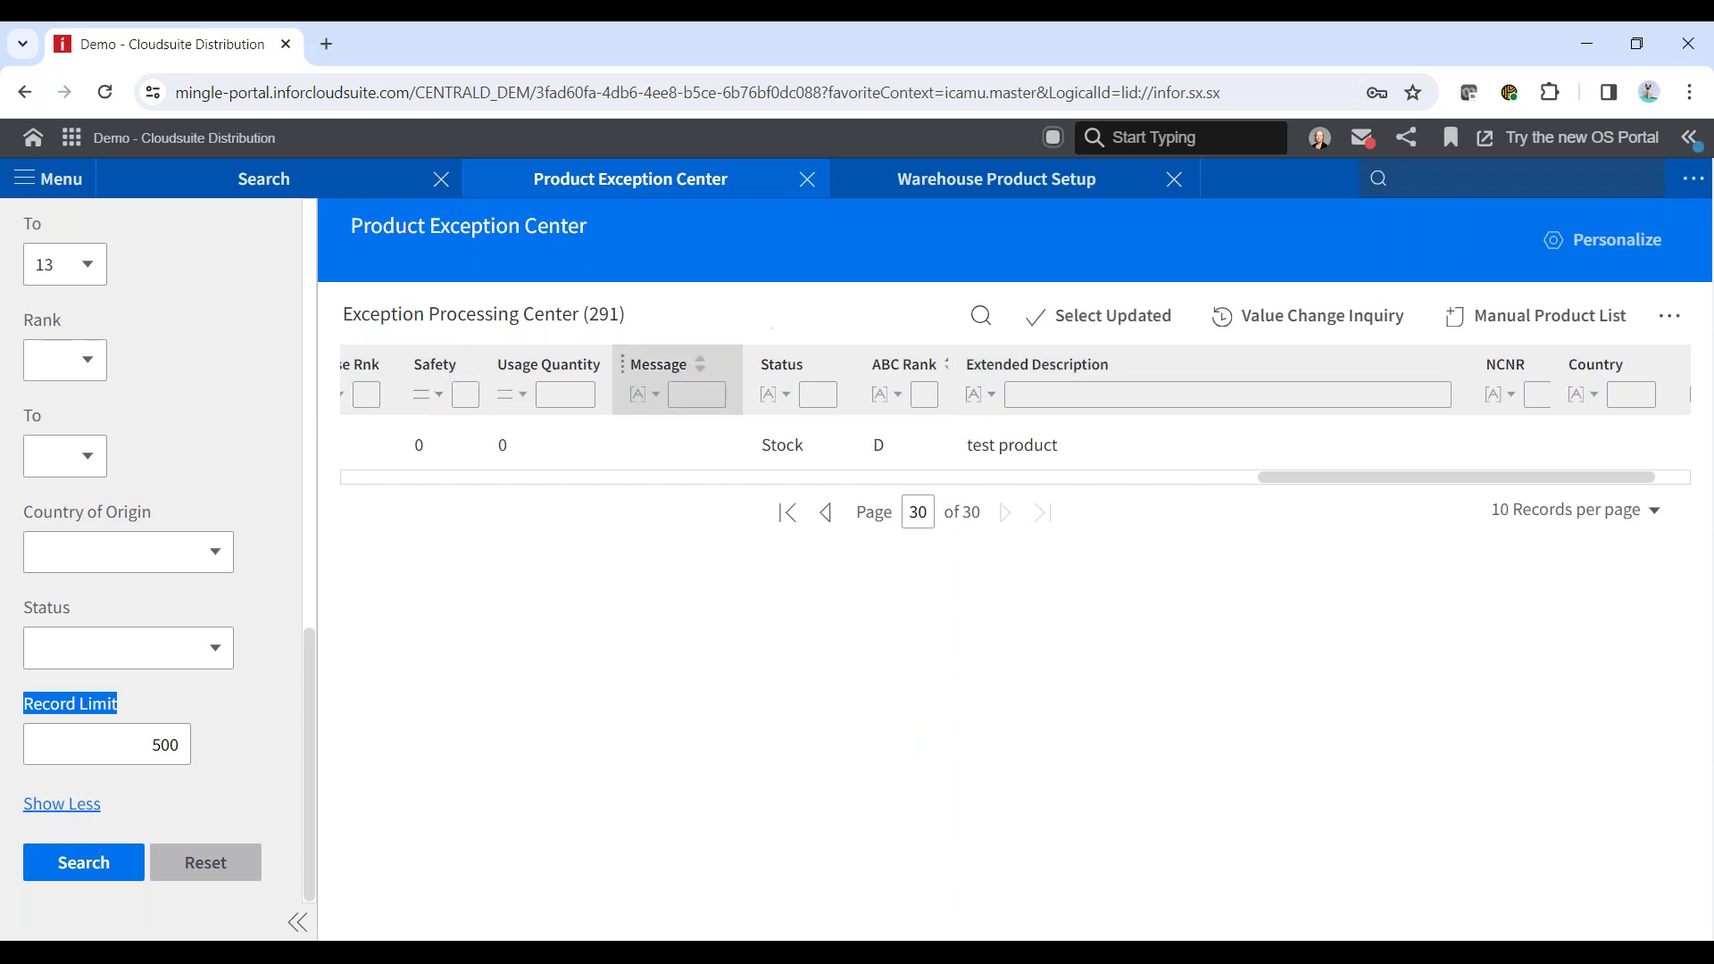
{"action": "left_click", "coordinate": [807, 231]}
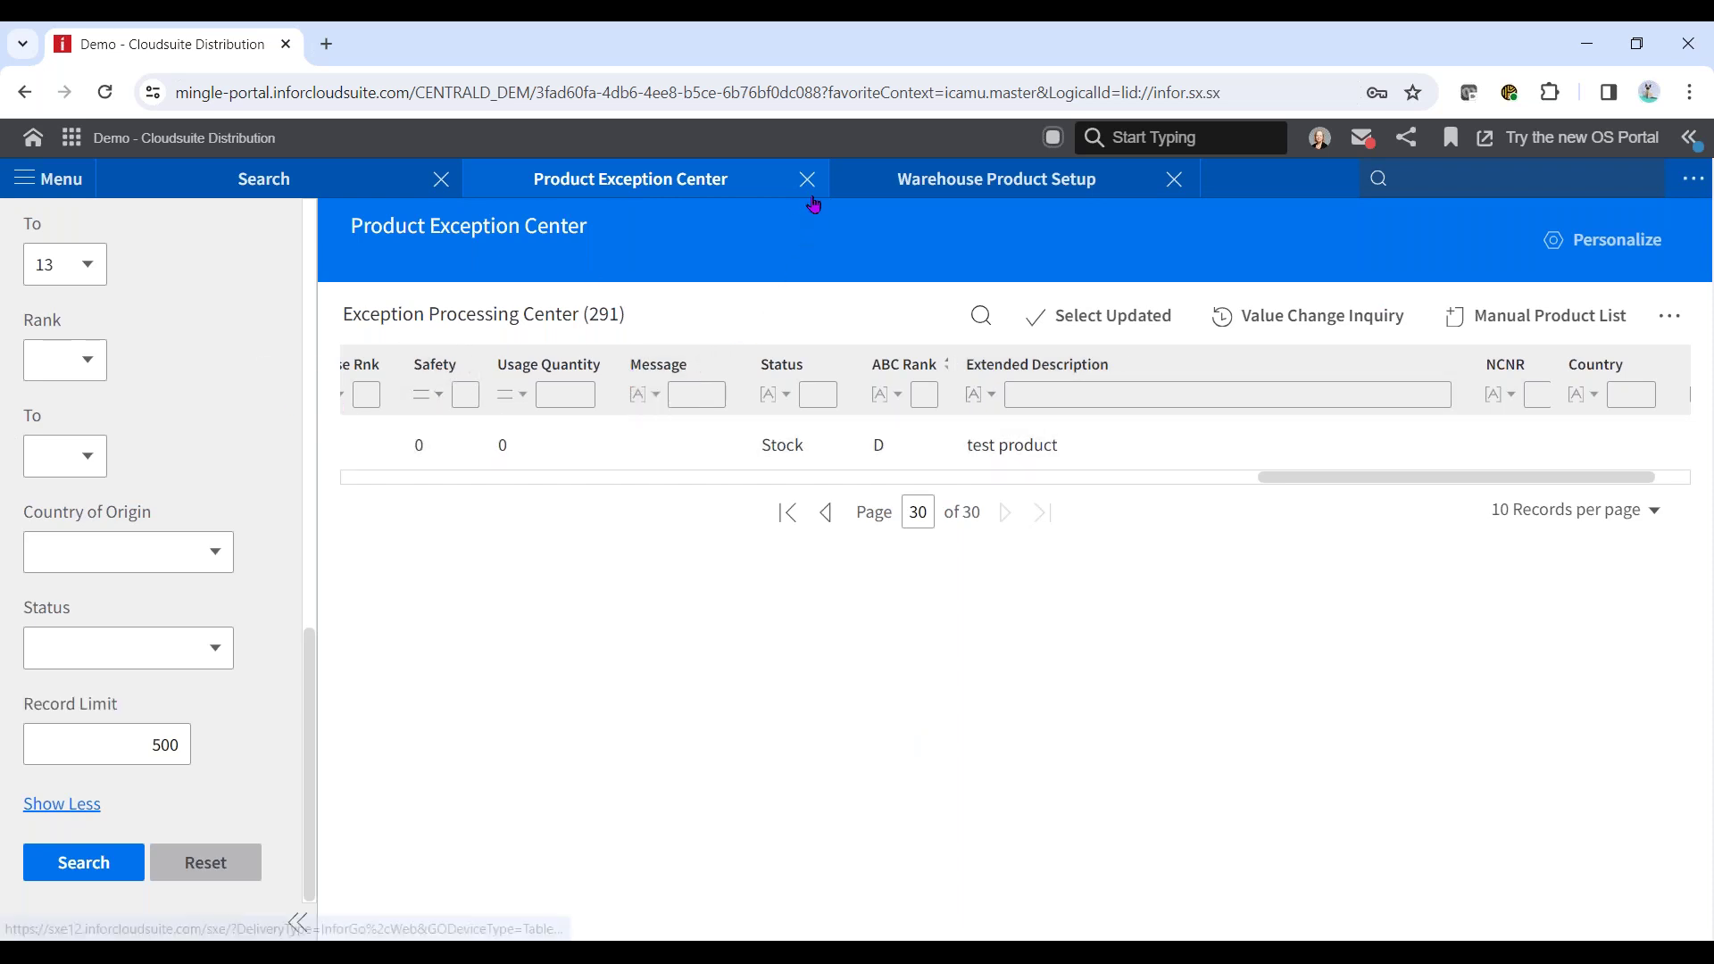